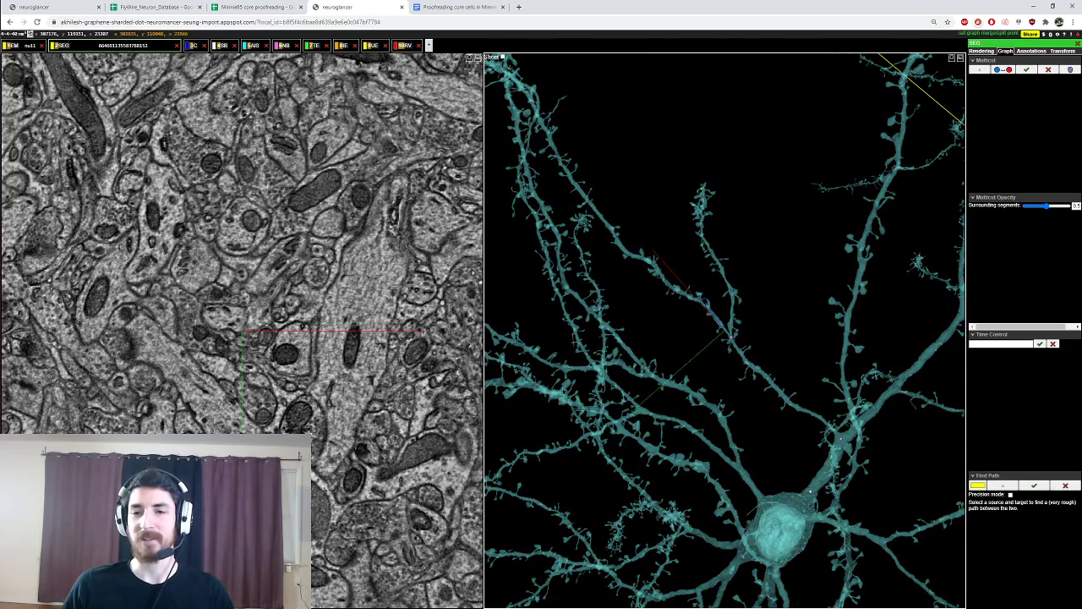
# Step: Examine the neuron's soma and the base of its apical dendrite, up close and within the whole arbor
pyautogui.moveTo(727, 321); pyautogui.dragTo(800, 364)
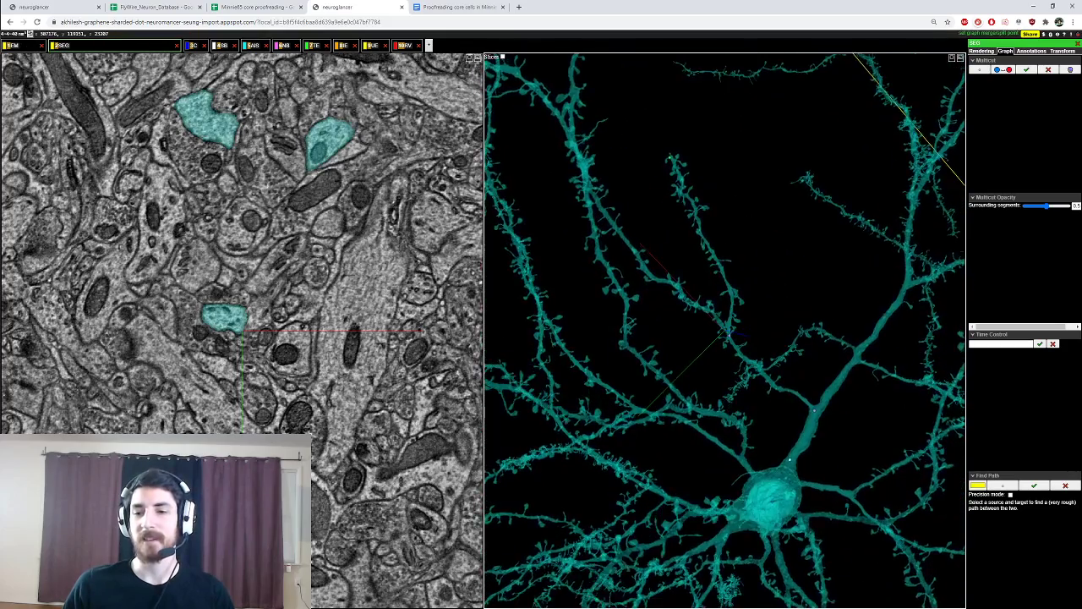
pyautogui.rightClick(790, 461)
pyautogui.moveTo(790, 461); pyautogui.dragTo(732, 414)
pyautogui.keyDown('ctrl'); pyautogui.scroll(6, 732, 389); pyautogui.keyUp('ctrl')
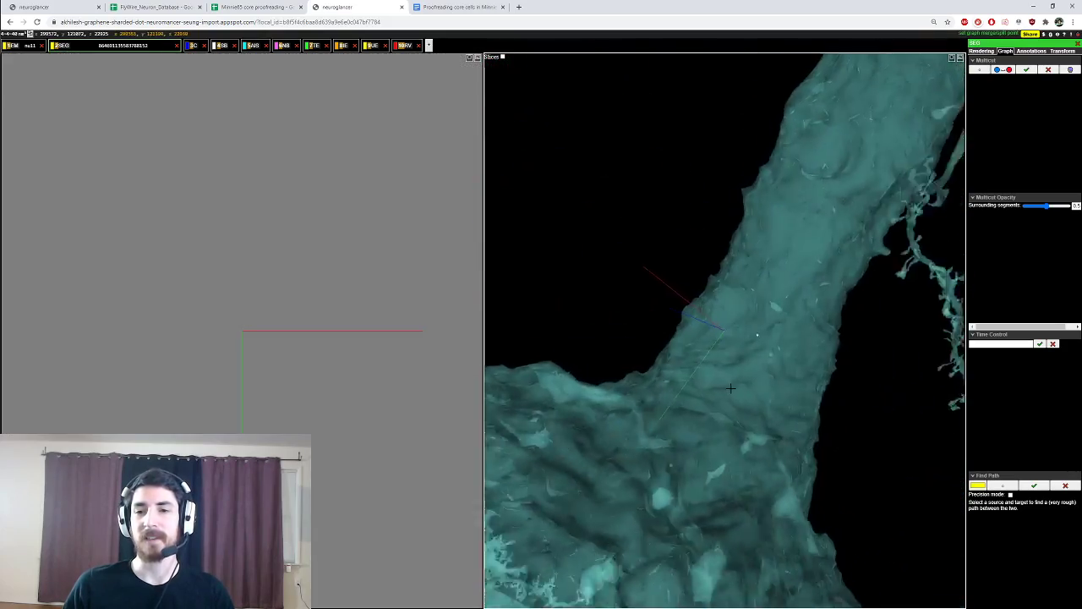
pyautogui.moveTo(756, 356); pyautogui.dragTo(831, 358)
pyautogui.keyDown('ctrl'); pyautogui.scroll(-8, 765, 334); pyautogui.keyUp('ctrl')
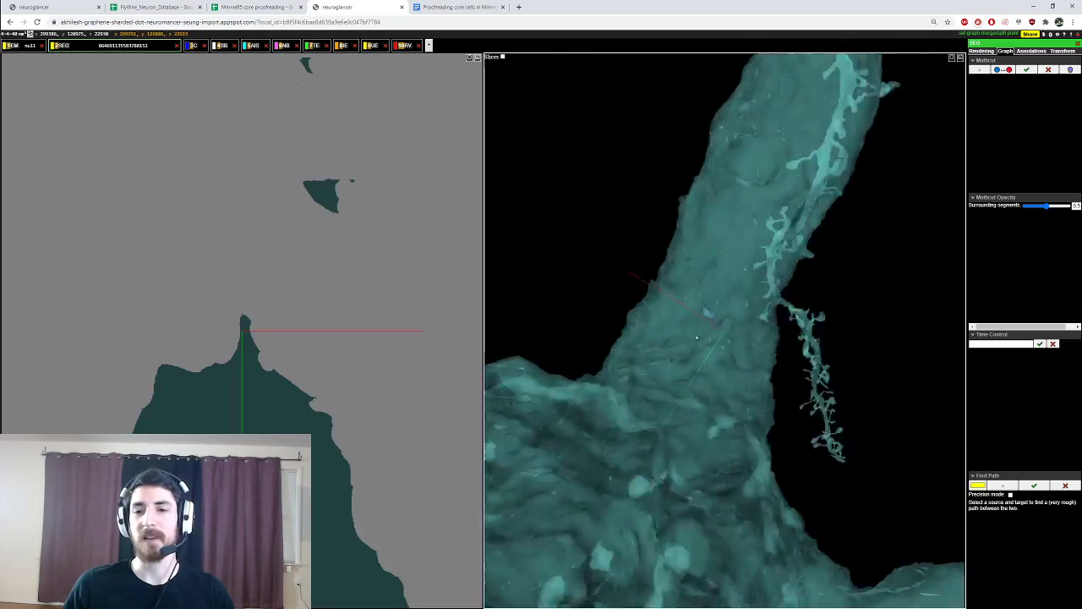
pyautogui.scroll(-5, 725, 330)
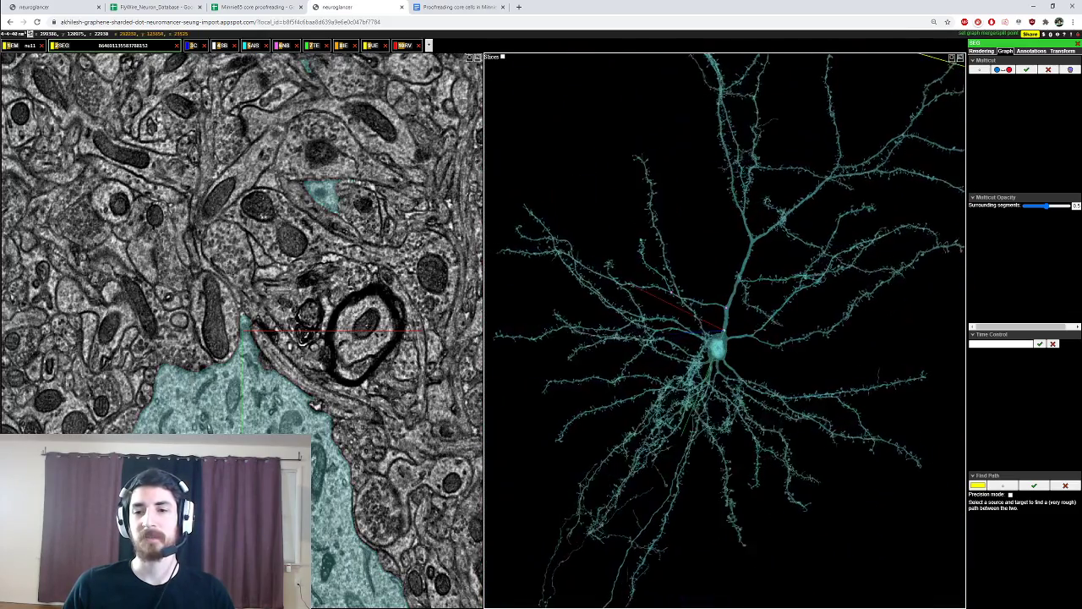
pyautogui.scroll(6, 725, 330)
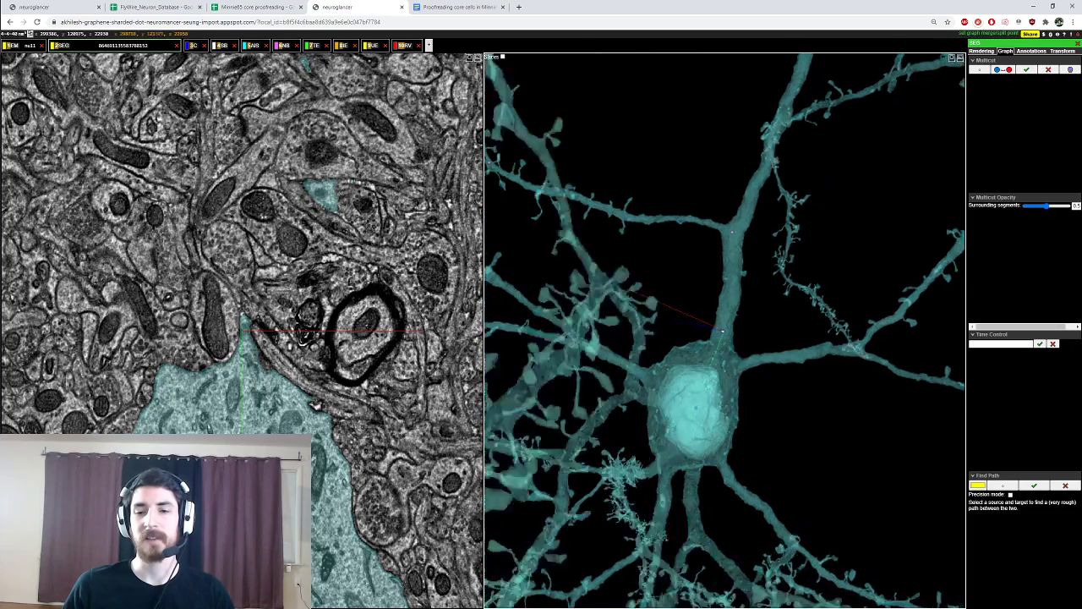
pyautogui.scroll(-3, 725, 330)
pyautogui.scroll(-4, 724, 333)
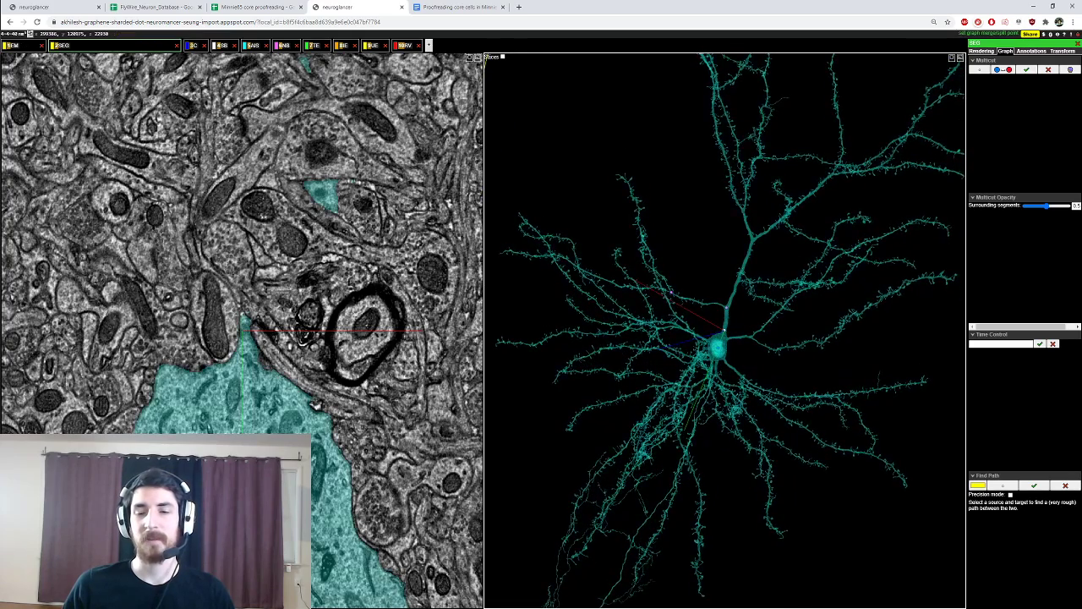
# Step: Examine the junction where the first side branch leaves the apical dendrite above the soma
pyautogui.scroll(3, 724, 330)
pyautogui.scroll(4, 724, 324)
pyautogui.rightClick(731, 227)
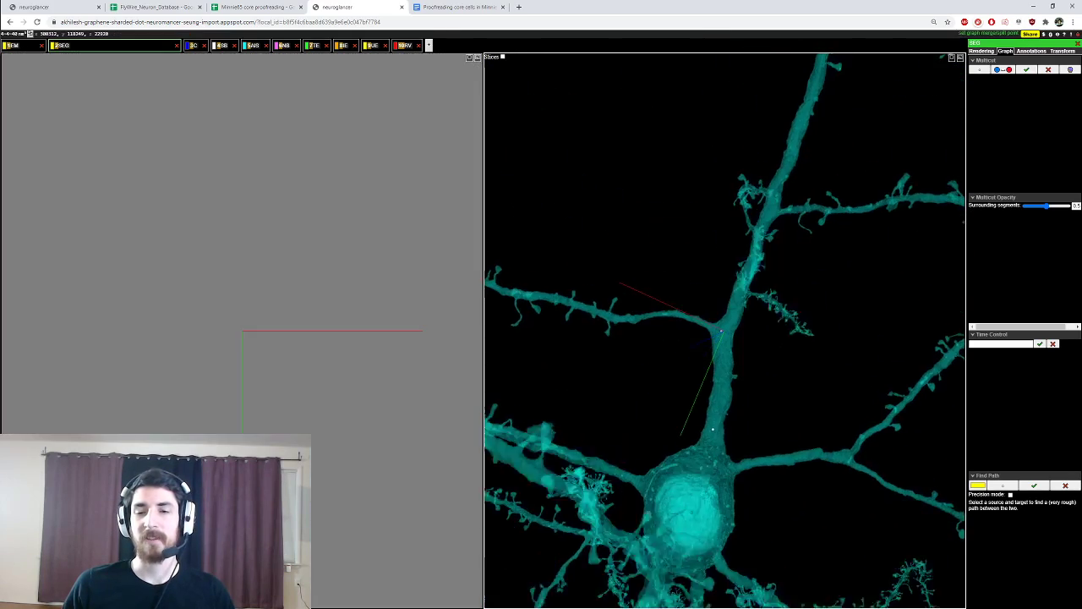
pyautogui.scroll(5, 725, 330)
pyautogui.scroll(-10, 715, 296)
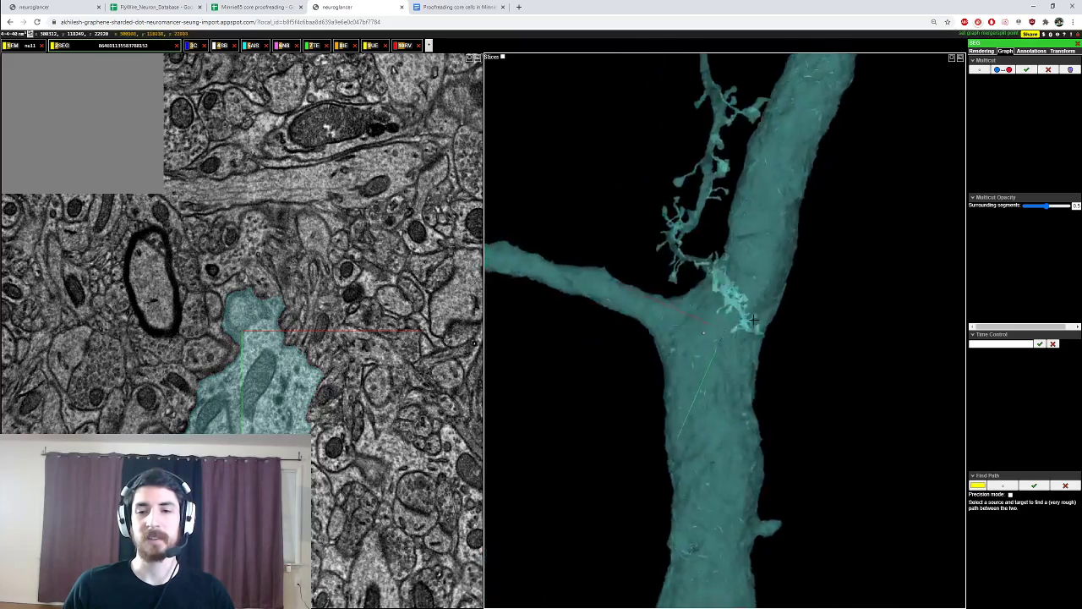
pyautogui.moveTo(724, 328); pyautogui.dragTo(787, 368)
pyautogui.scroll(10, 724, 338)
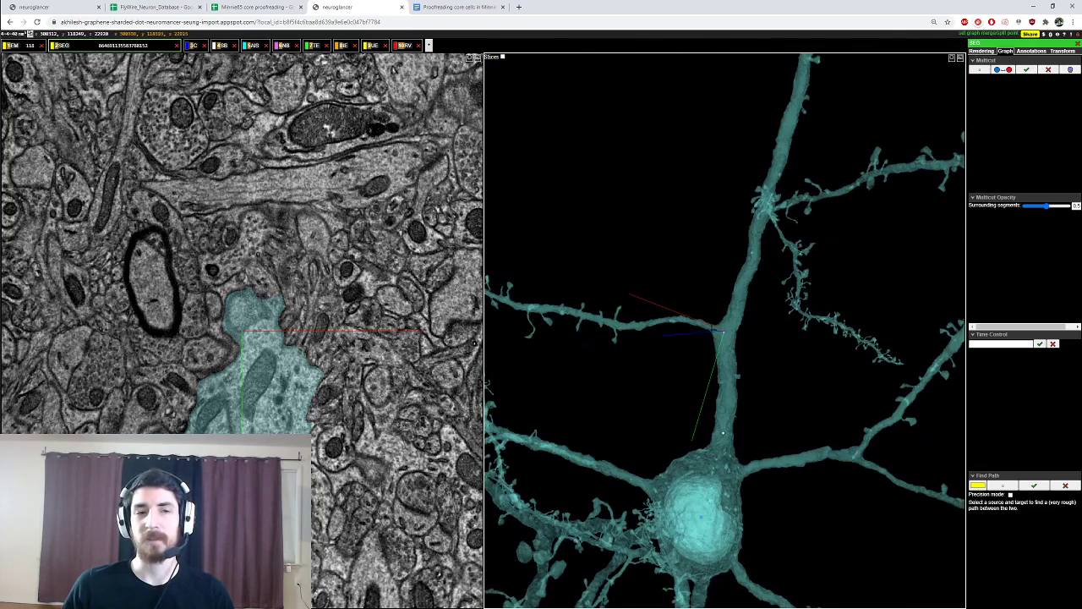
pyautogui.scroll(-6, 724, 339)
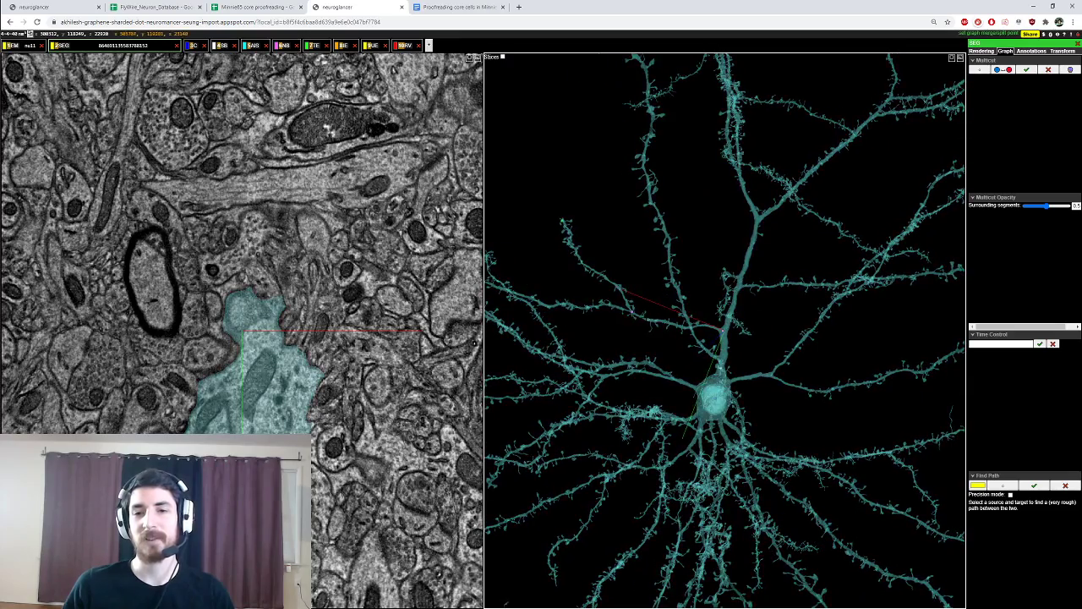
# Step: Follow the side branch's dendrites outward and inspect the thin extension beside the small purple fragment for a merge error
pyautogui.rightClick(635, 312)
pyautogui.moveTo(635, 312); pyautogui.dragTo(672, 303)
pyautogui.scroll(5, 727, 336)
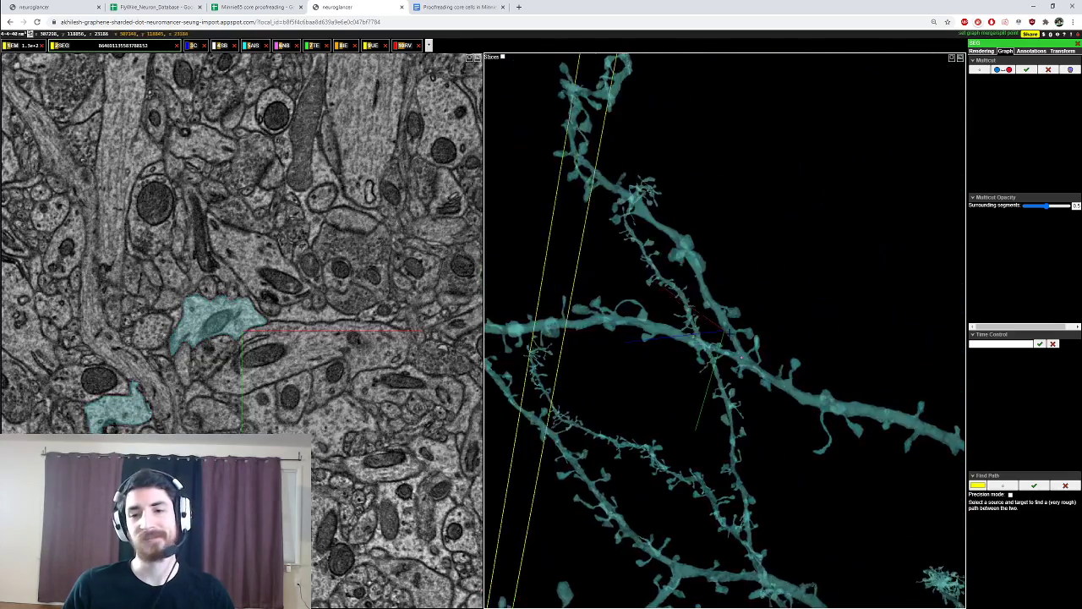
pyautogui.scroll(-3, 729, 338)
pyautogui.moveTo(729, 338); pyautogui.dragTo(843, 368)
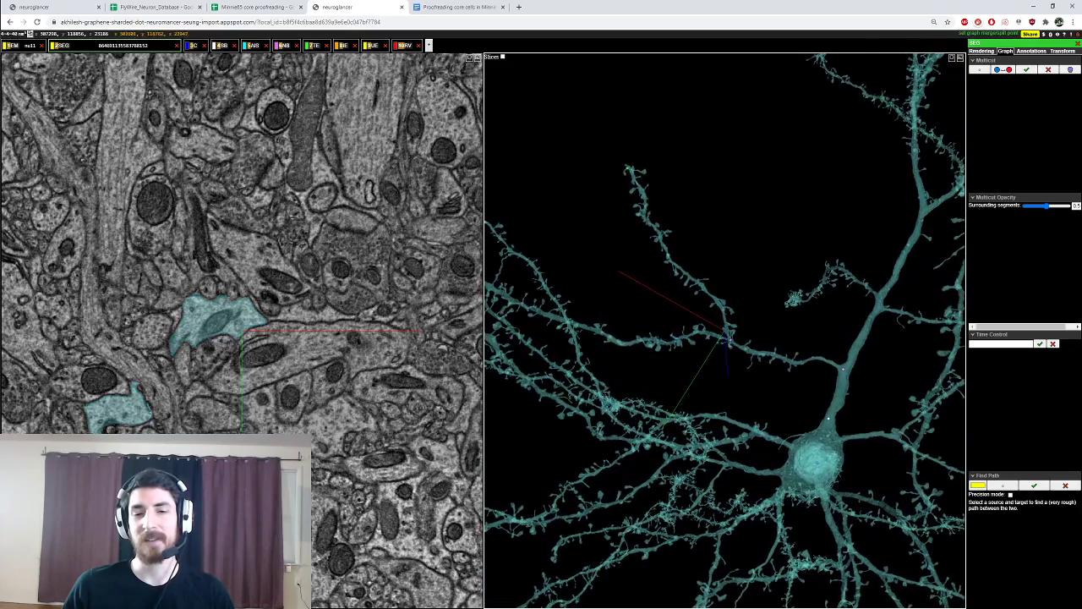
pyautogui.rightClick(726, 340)
pyautogui.scroll(6, 725, 340)
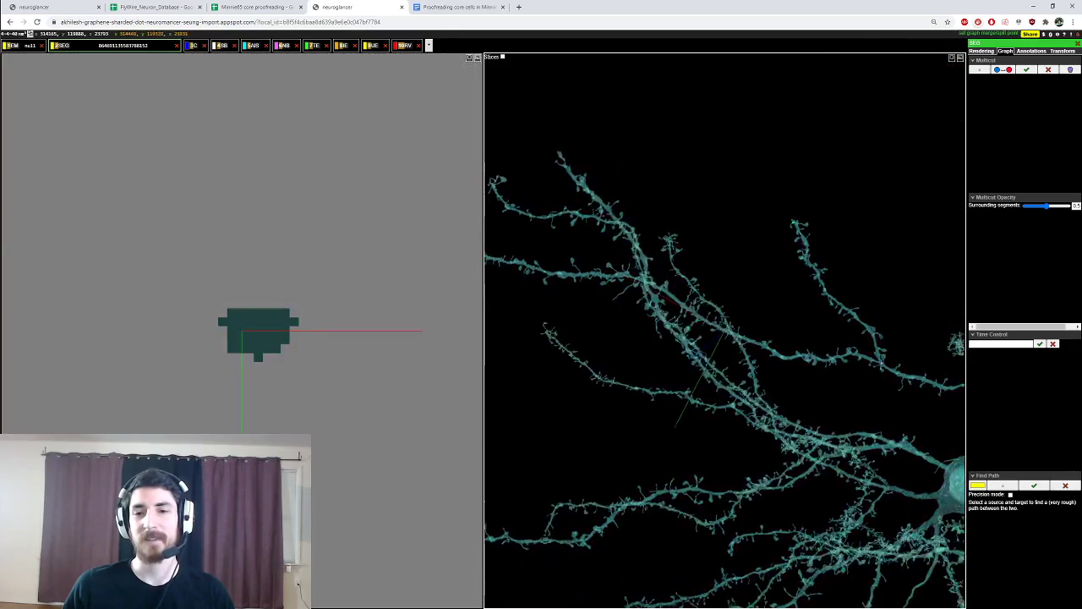
pyautogui.moveTo(726, 340); pyautogui.dragTo(758, 340)
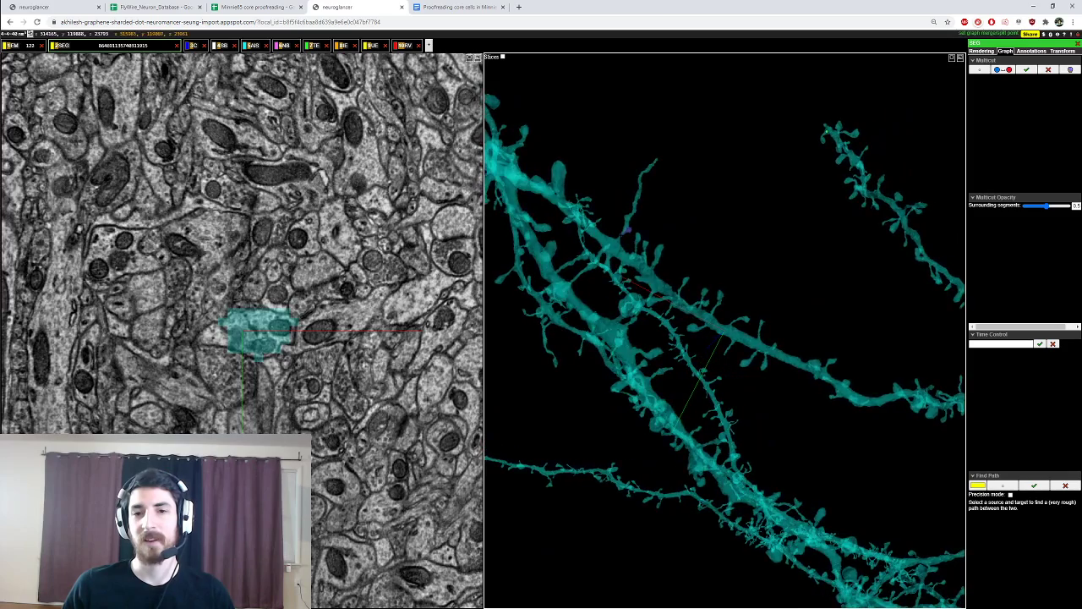
pyautogui.rightClick(624, 234)
pyautogui.keyDown('ctrl'); pyautogui.scroll(-5, 624, 234); pyautogui.keyUp('ctrl')
pyautogui.scroll(-5, 725, 330)
pyautogui.scroll(6, 725, 330)
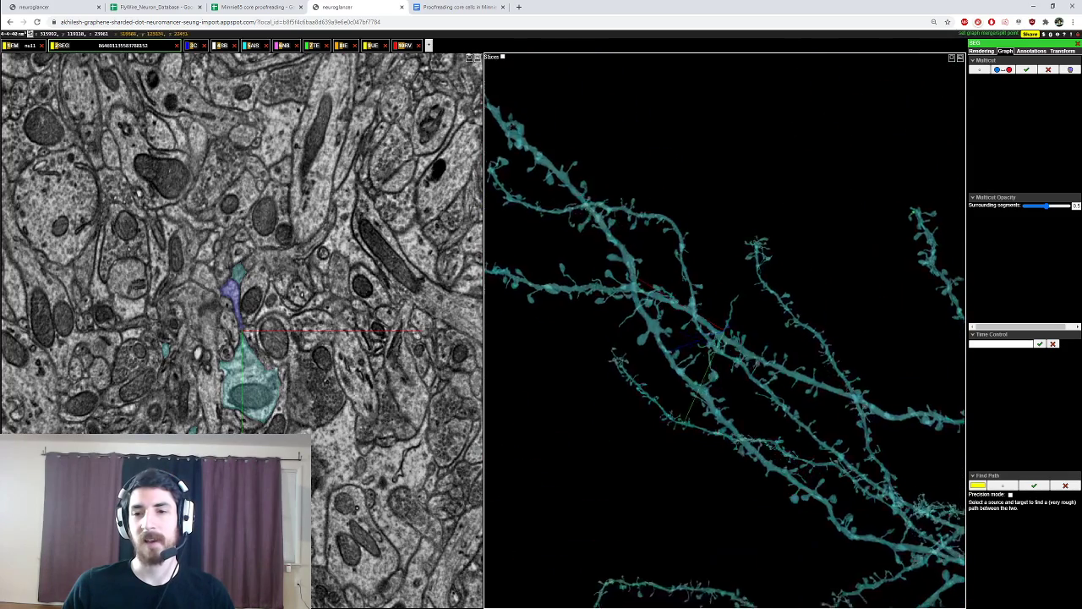
# Step: Examine the dendrites leading back to the apical trunk and review the overall shape of the neuron
pyautogui.rightClick(898, 183)
pyautogui.moveTo(899, 183); pyautogui.dragTo(903, 245)
pyautogui.scroll(-7, 903, 246)
pyautogui.moveTo(833, 304); pyautogui.dragTo(824, 419)
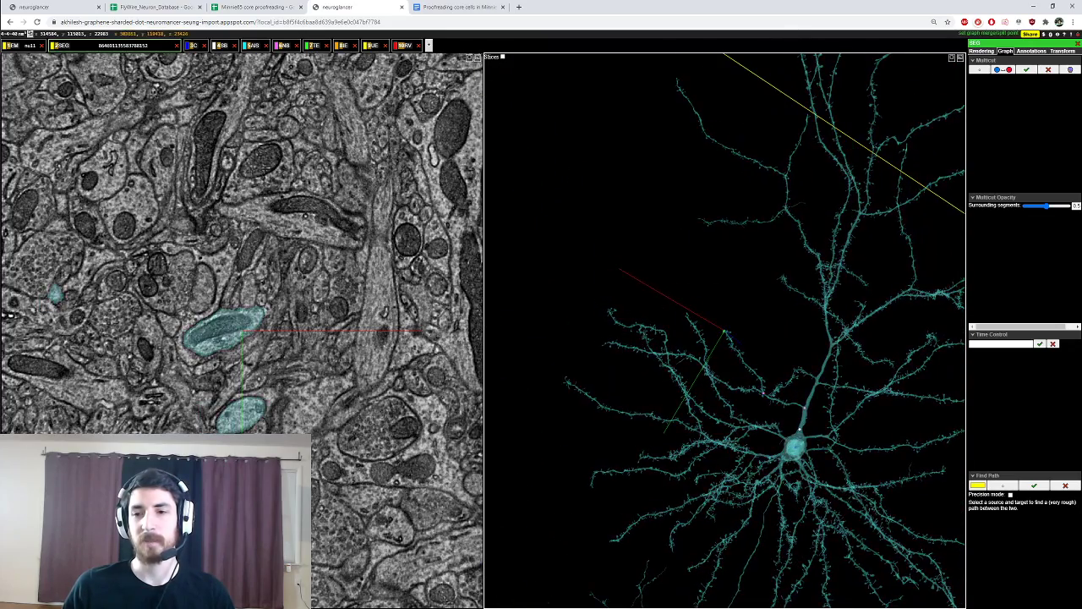
pyautogui.rightClick(827, 358)
pyautogui.scroll(-6, 827, 358)
pyautogui.moveTo(827, 359); pyautogui.dragTo(879, 448)
pyautogui.moveTo(735, 279); pyautogui.dragTo(725, 338)
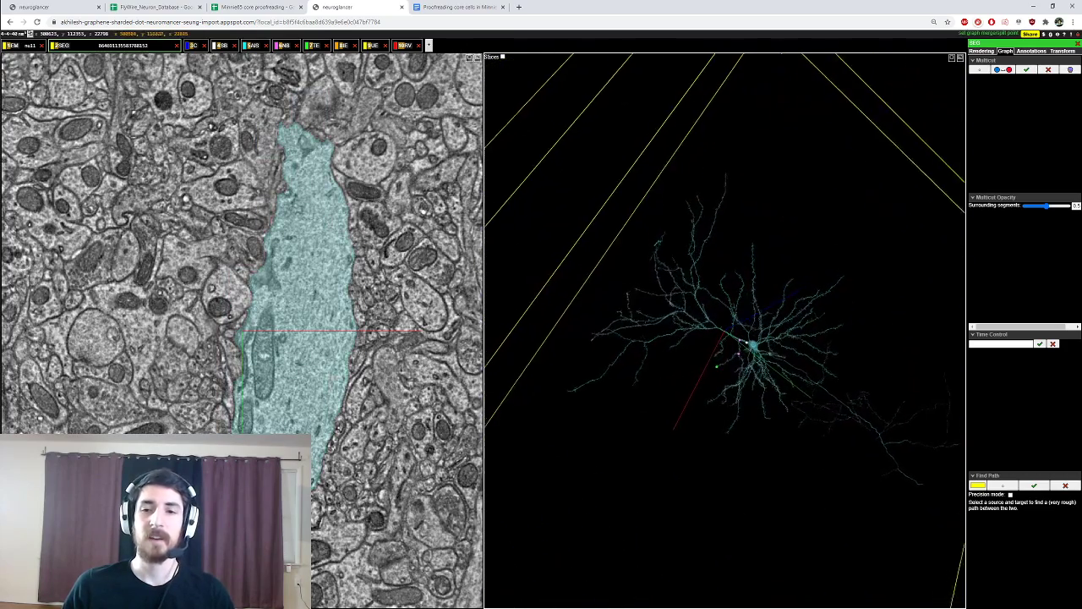
# Step: Inspect the distal apical branches and the dendrites around the soma for wrongly attached pieces
pyautogui.rightClick(653, 252)
pyautogui.scroll(5, 659, 257)
pyautogui.moveTo(816, 365); pyautogui.dragTo(791, 367)
pyautogui.scroll(-4, 793, 369)
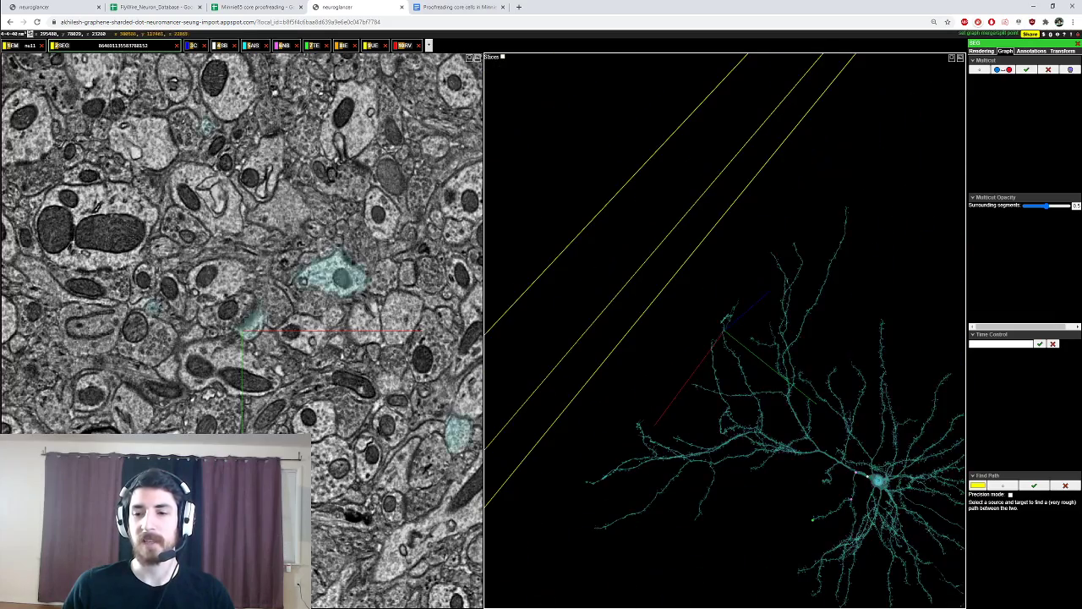
pyautogui.rightClick(852, 468)
pyautogui.moveTo(858, 471); pyautogui.dragTo(878, 410)
pyautogui.rightClick(886, 413)
pyautogui.scroll(3, 871, 423)
pyautogui.moveTo(837, 258); pyautogui.dragTo(821, 292)
pyautogui.rightClick(531, 296)
pyautogui.scroll(-2, 541, 296)
pyautogui.moveTo(592, 296); pyautogui.dragTo(622, 364)
pyautogui.rightClick(567, 321)
pyautogui.scroll(8, 621, 402)
pyautogui.rightClick(588, 407)
pyautogui.rightClick(620, 393)
pyautogui.scroll(-5, 651, 360)
pyautogui.scroll(5, 621, 363)
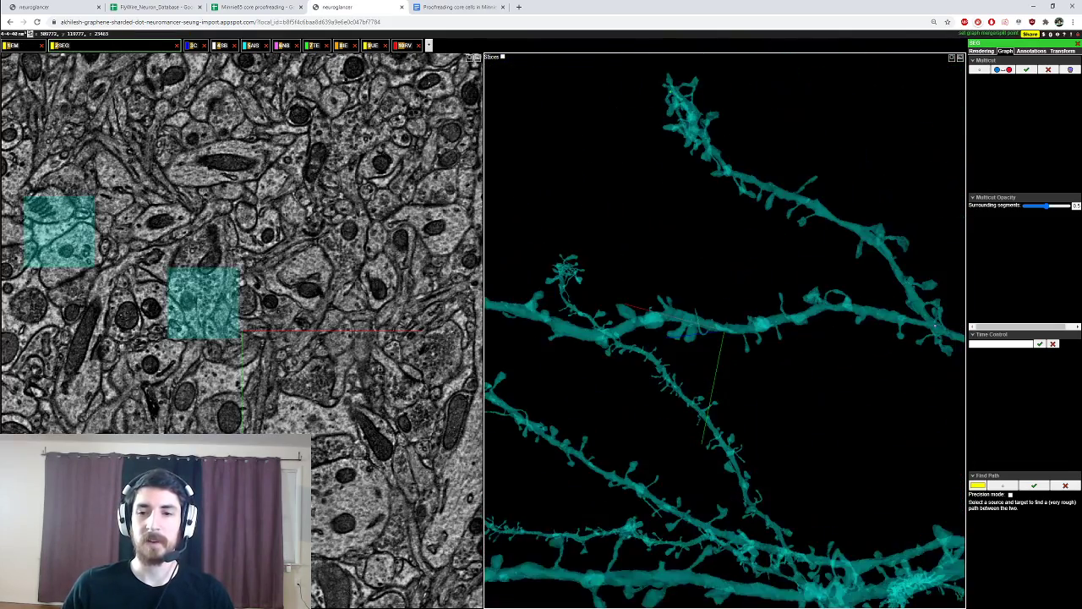
# Step: Return to the thin extension beside the purple fragment and check its attachment to the dendrite in the EM slices
pyautogui.rightClick(602, 332)
pyautogui.moveTo(602, 332); pyautogui.dragTo(640, 261)
pyautogui.scroll(-5, 650, 306)
pyautogui.rightClick(638, 261)
pyautogui.scroll(8, 638, 261)
pyautogui.moveTo(702, 364); pyautogui.dragTo(725, 391)
pyautogui.scroll(6, 725, 391)
pyautogui.rightClick(673, 499)
pyautogui.moveTo(673, 499)
pyautogui.mouseDown()
pyautogui.moveTo(761, 490)
pyautogui.moveTo(685, 482)
pyautogui.mouseUp()
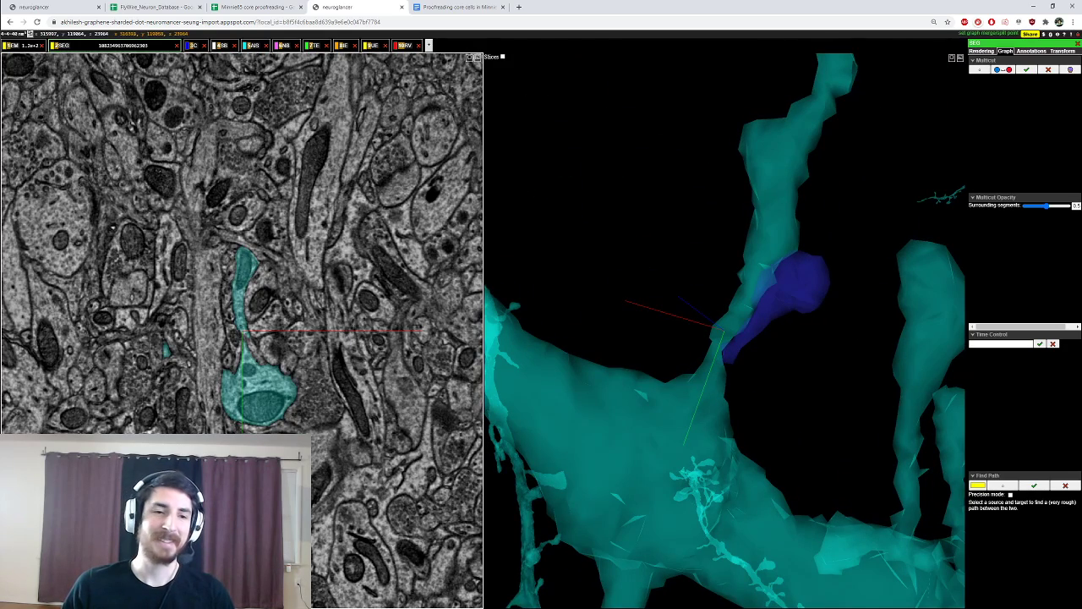
pyautogui.scroll(4, 338, 334)
pyautogui.scroll(-8, 292, 360)
pyautogui.scroll(1, 228, 292)
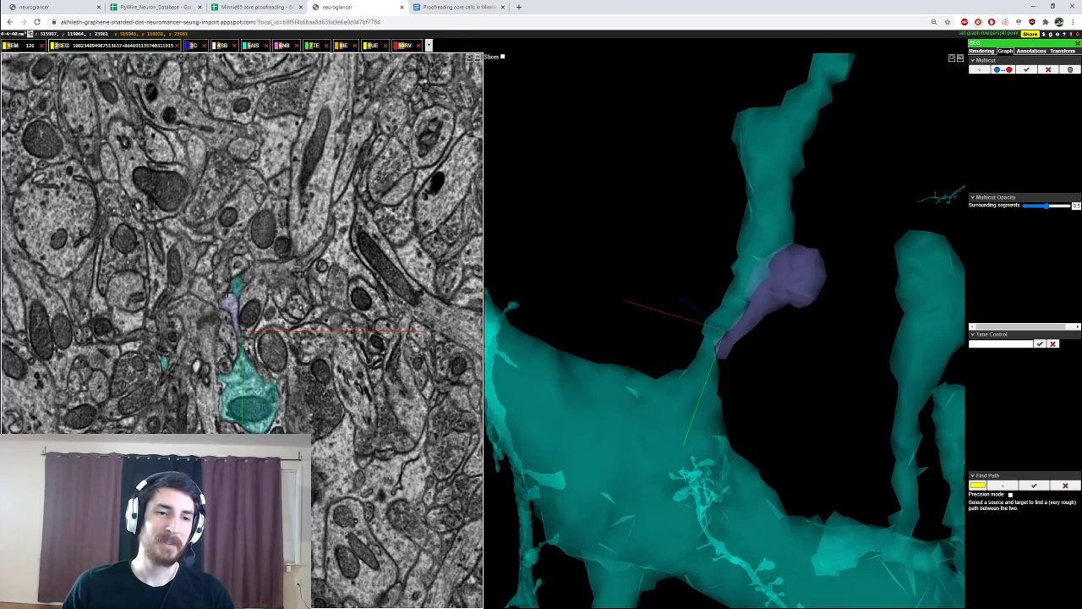
pyautogui.scroll(3, 228, 293)
pyautogui.keyDown('ctrl'); pyautogui.click(245, 329); pyautogui.keyUp('ctrl')
pyautogui.keyDown('ctrl'); pyautogui.click(726, 305); pyautogui.keyUp('ctrl')
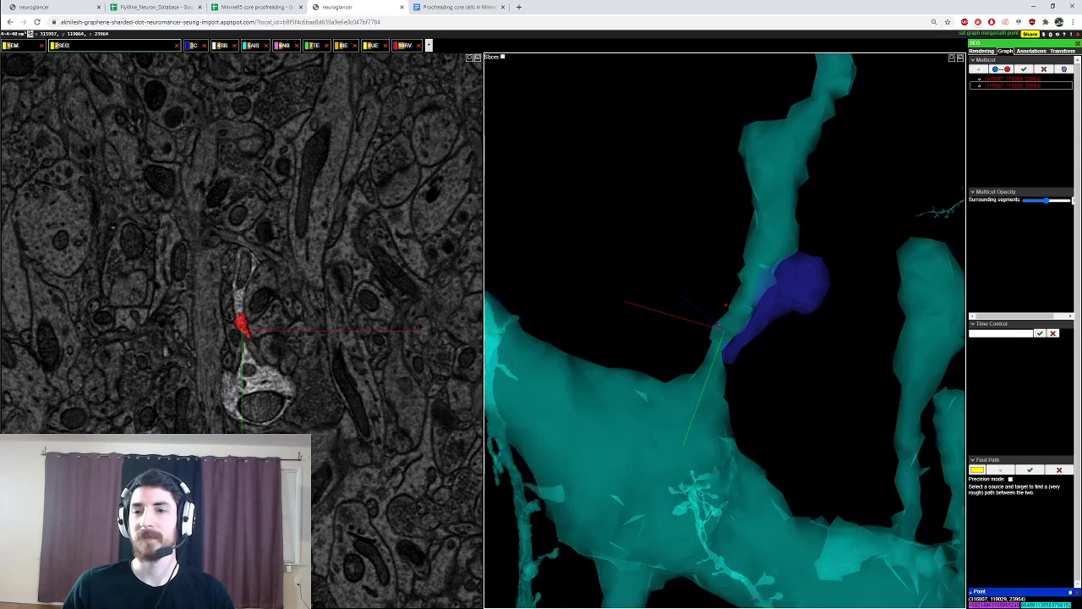
pyautogui.scroll(-8, 725, 326)
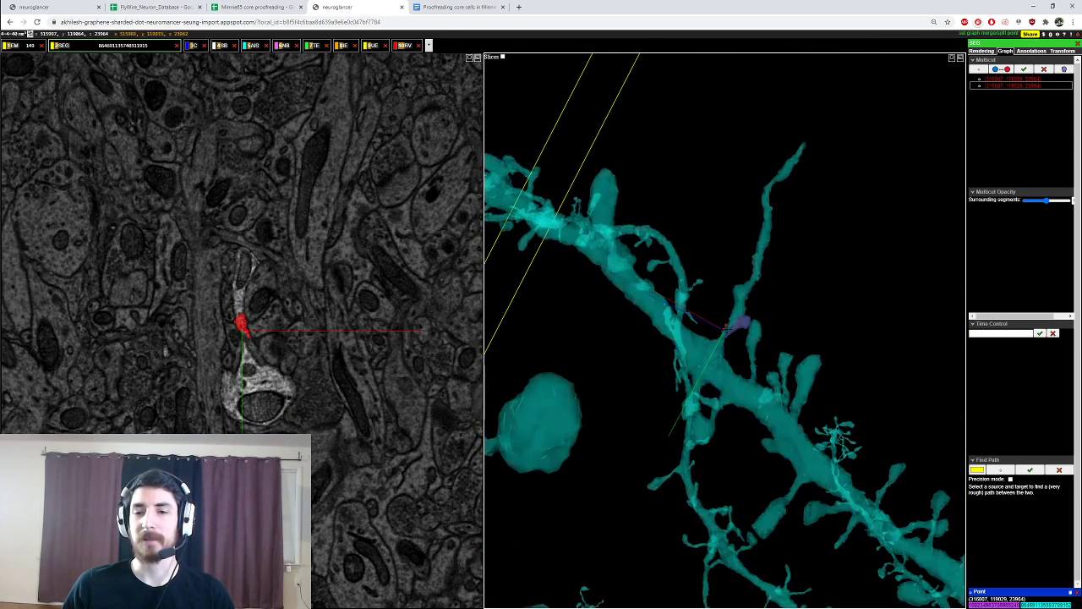
pyautogui.scroll(6, 725, 326)
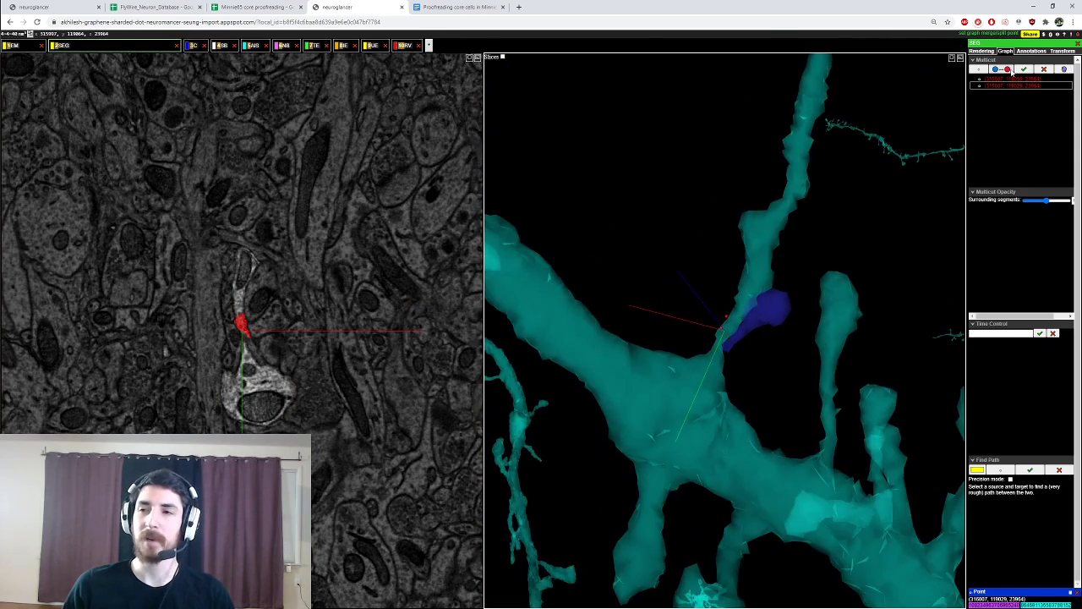
pyautogui.scroll(2, 245, 331)
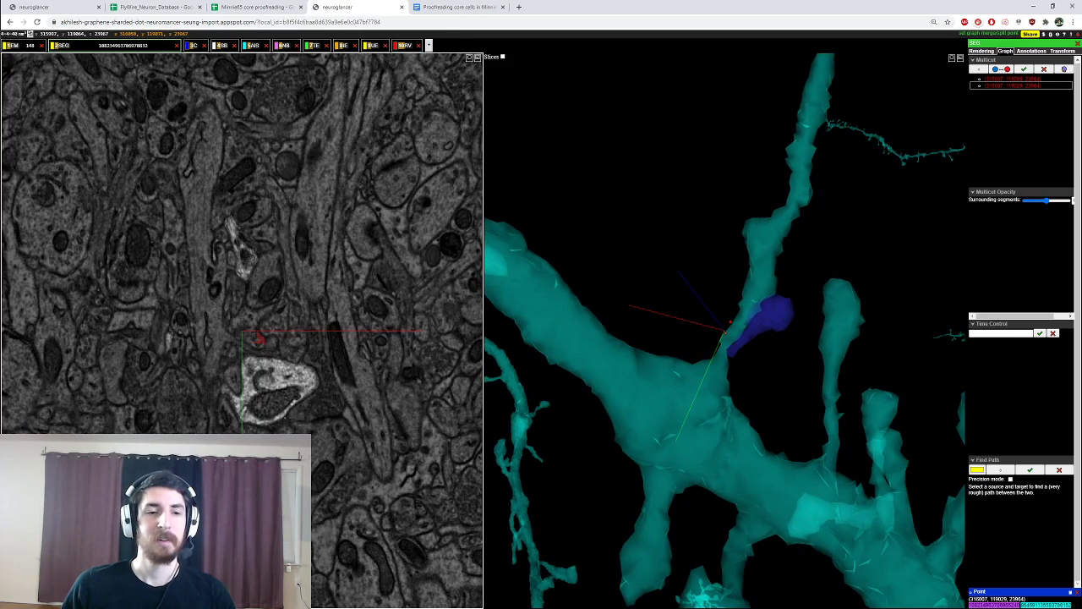
pyautogui.scroll(1, 245, 336)
pyautogui.scroll(-2, 245, 341)
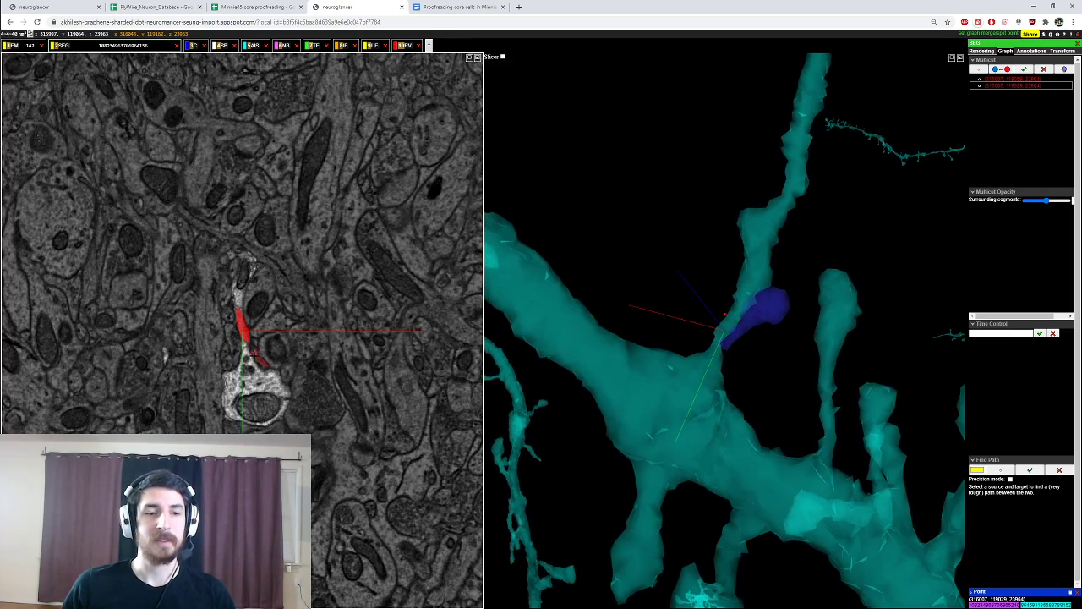
pyautogui.keyDown('ctrl'); pyautogui.click(244, 348); pyautogui.keyUp('ctrl')
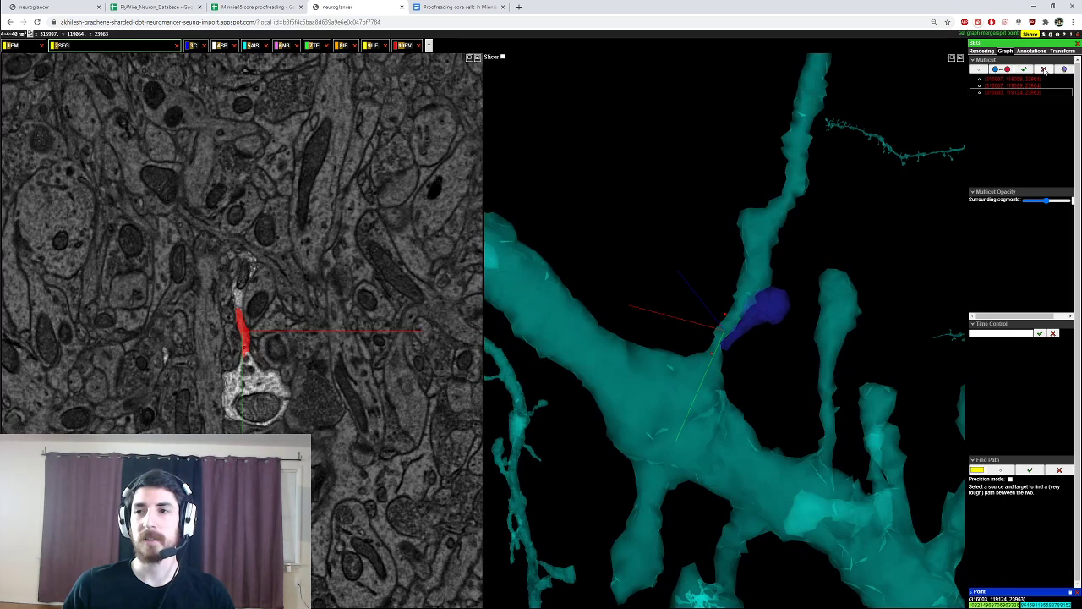
pyautogui.click(1044, 70)
# Step: Place three blue multicut points along the thin extension and three red points on the dendrite side just below it
pyautogui.keyDown('ctrl'); pyautogui.click(245, 336); pyautogui.keyUp('ctrl')
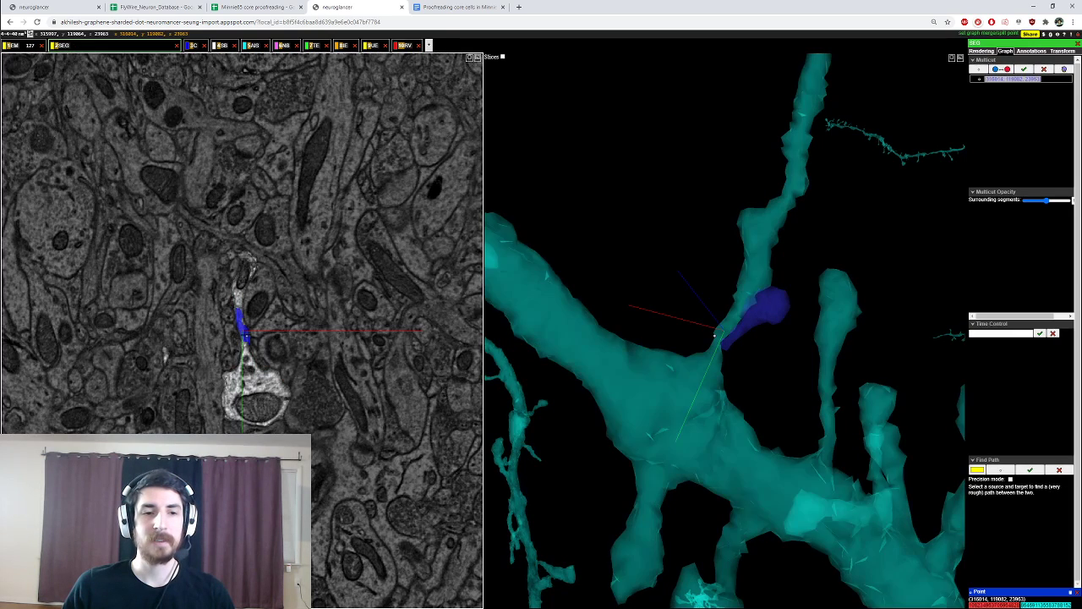
pyautogui.keyDown('ctrl'); pyautogui.click(245, 331); pyautogui.keyUp('ctrl')
pyautogui.keyDown('ctrl'); pyautogui.click(243, 326); pyautogui.keyUp('ctrl')
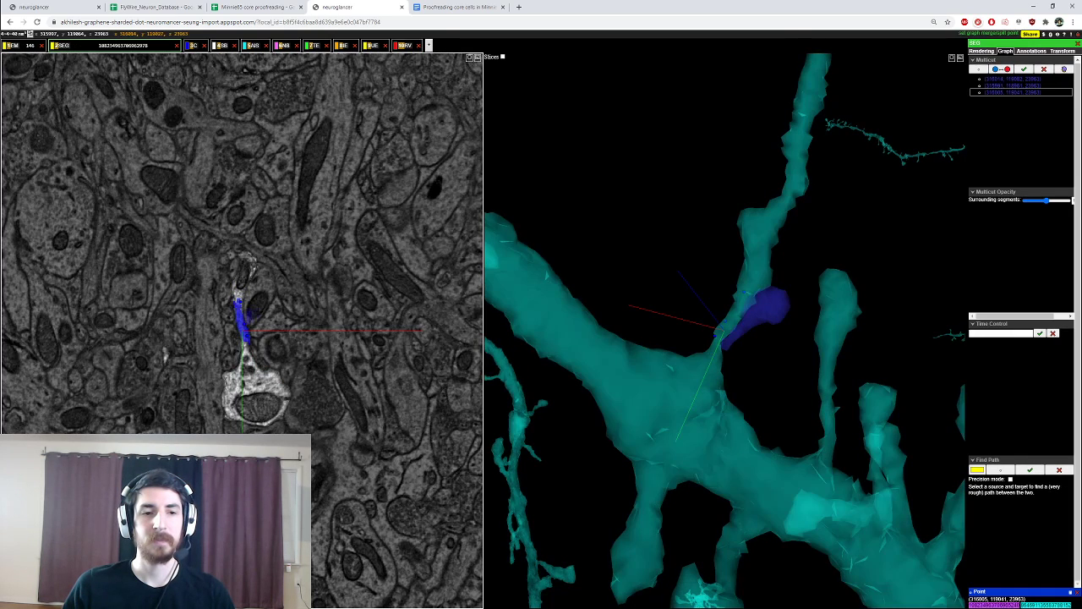
pyautogui.keyDown('ctrl'); pyautogui.click(244, 362); pyautogui.keyUp('ctrl')
pyautogui.keyDown('ctrl'); pyautogui.click(247, 350); pyautogui.keyUp('ctrl')
pyautogui.keyDown('ctrl'); pyautogui.click(250, 356); pyautogui.keyUp('ctrl')
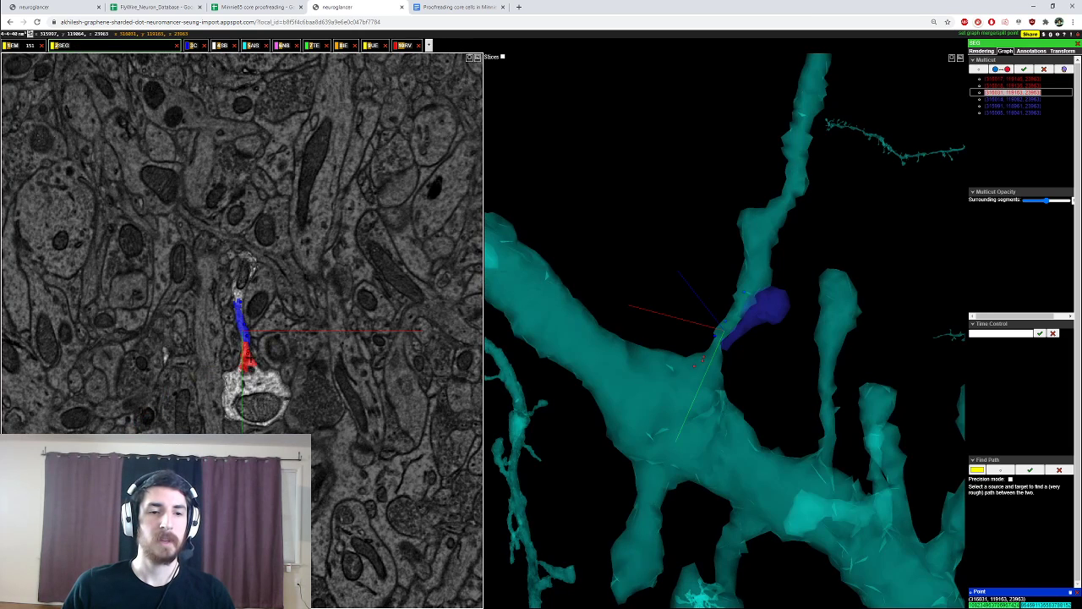
# Step: Submit the multicut to split the thin extension from the dendrite, and clear the neuron and split-off piece from the selection
pyautogui.click(1025, 71)
pyautogui.moveTo(812, 279); pyautogui.dragTo(719, 296)
pyautogui.keyDown('ctrl'); pyautogui.scroll(-6, 744, 288); pyautogui.keyUp('ctrl')
pyautogui.moveTo(575, 80); pyautogui.dragTo(593, 228)
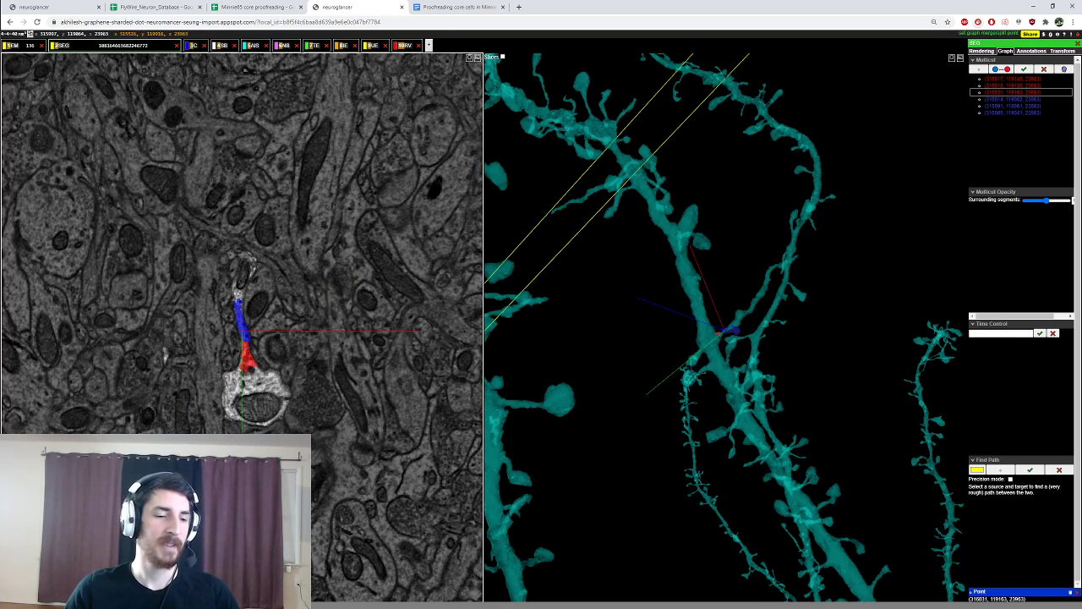
pyautogui.press('x')
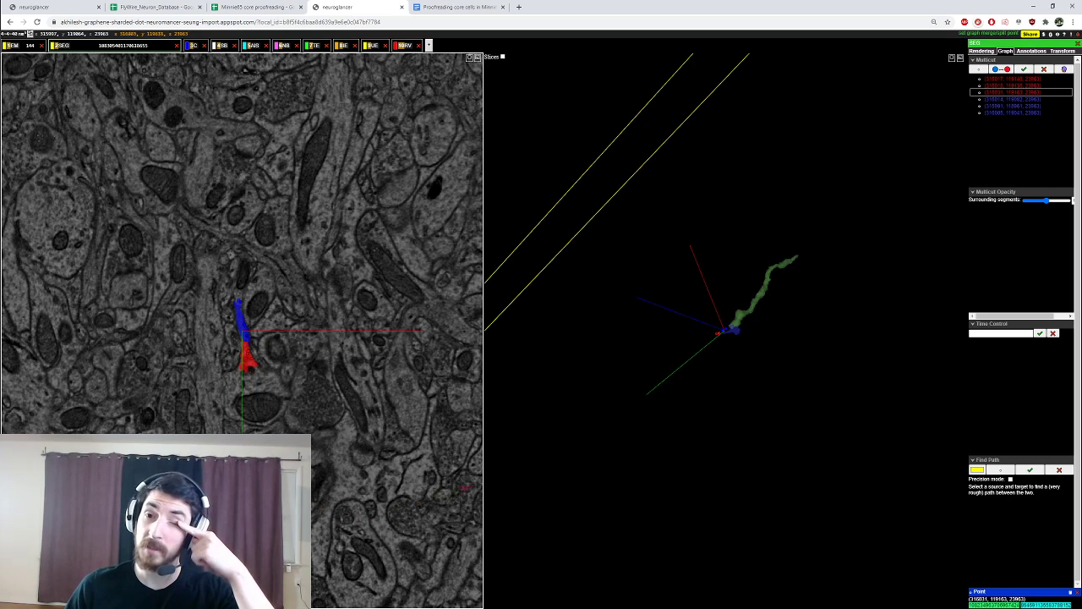
pyautogui.press('x')
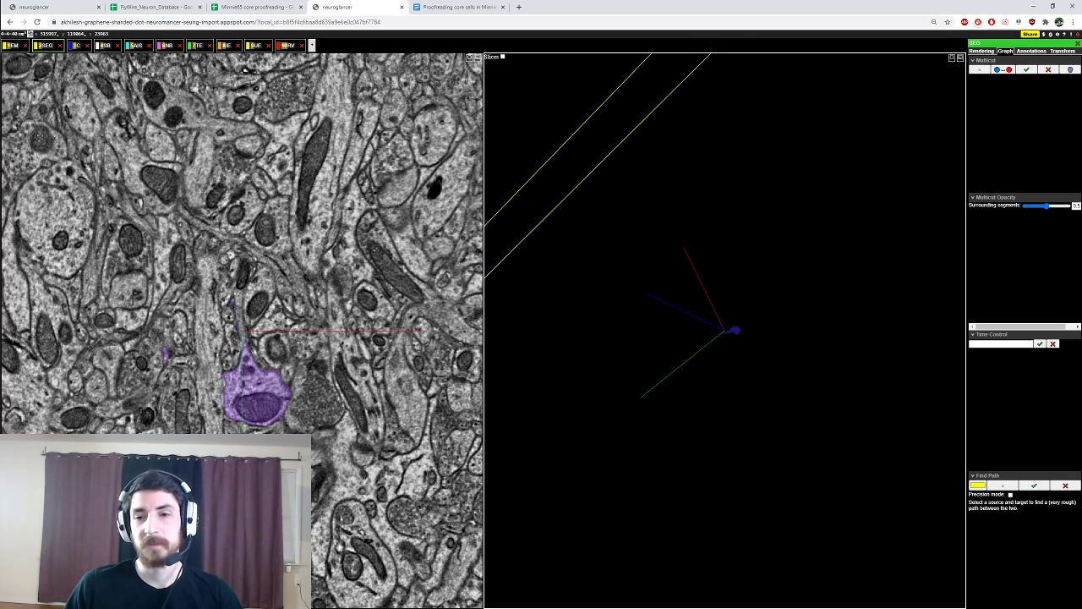
# Step: Locate the dendrite at the split site in the EM slices and reselect it to show the neuron in 3D
pyautogui.scroll(3, 283, 345)
pyautogui.scroll(-7, 283, 344)
pyautogui.scroll(3, 284, 344)
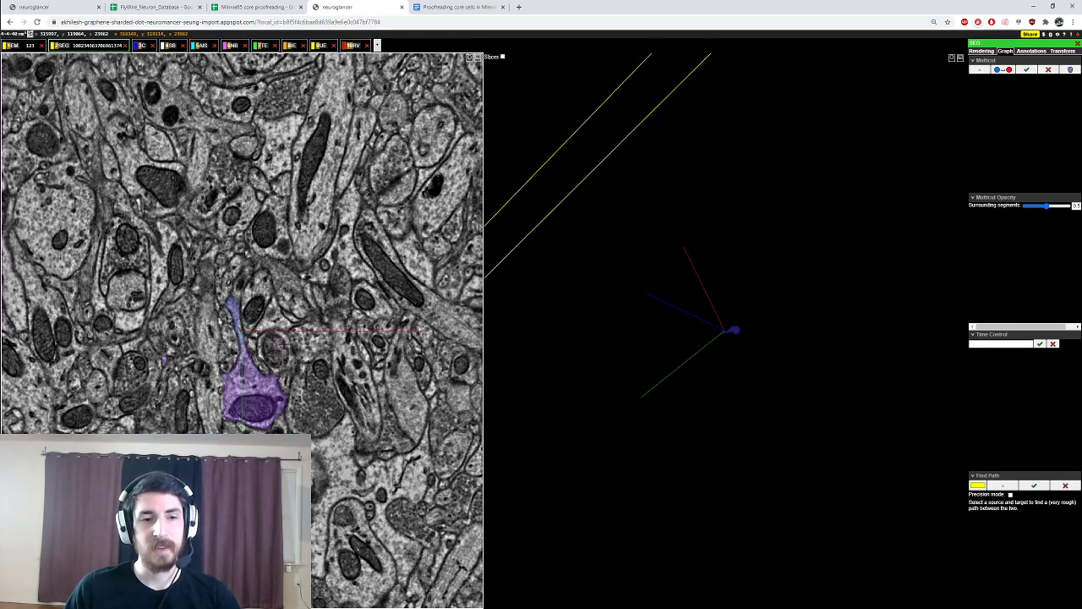
pyautogui.doubleClick(240, 340)
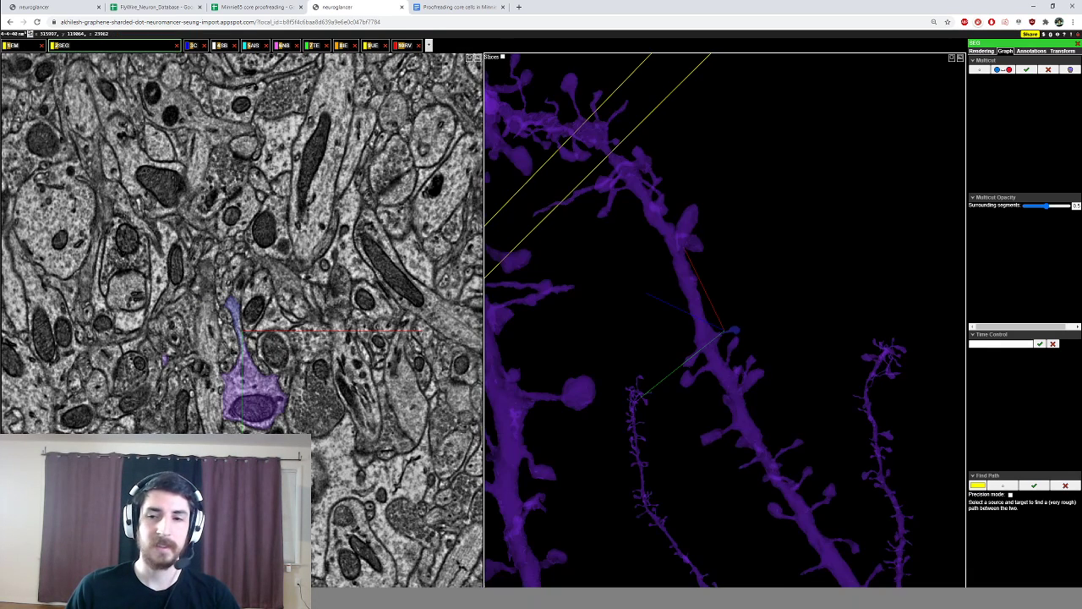
# Step: Trace the dendrite around the split site in 3D to locate the neck where the thin extension attaches to it
pyautogui.moveTo(750, 363); pyautogui.dragTo(725, 382)
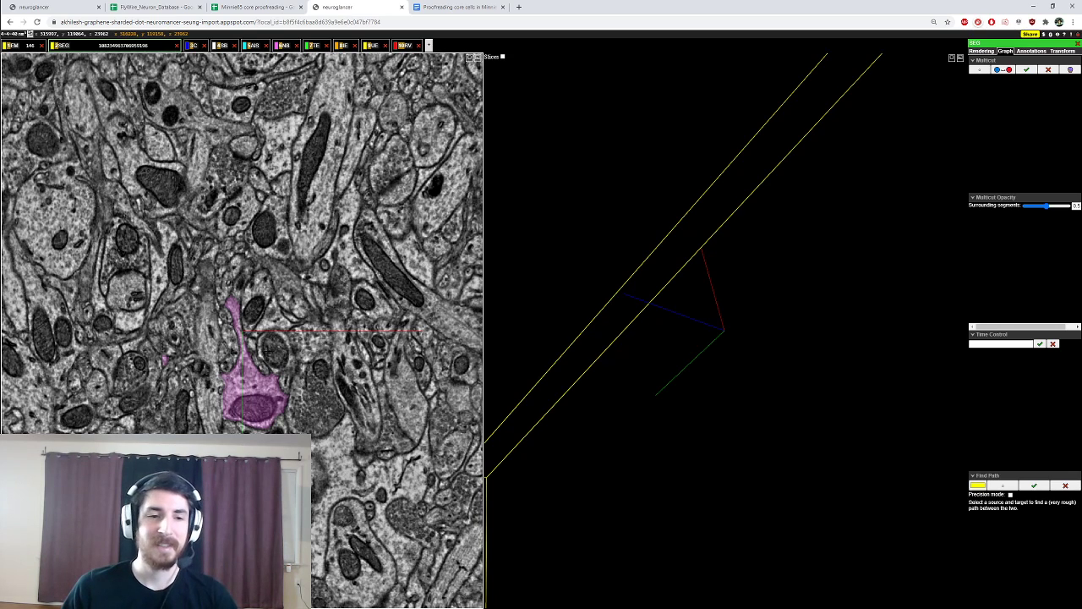
pyautogui.scroll(-5, 266, 366)
pyautogui.scroll(5, 266, 366)
pyautogui.moveTo(635, 355)
pyautogui.mouseDown()
pyautogui.moveTo(605, 337)
pyautogui.moveTo(621, 359)
pyautogui.mouseUp()
pyautogui.rightClick(658, 180)
pyautogui.scroll(8, 658, 179)
pyautogui.moveTo(658, 180); pyautogui.dragTo(541, 237)
pyautogui.rightClick(704, 264)
pyautogui.moveTo(643, 355); pyautogui.dragTo(961, 402)
pyautogui.rightClick(723, 411)
pyautogui.scroll(5, 723, 411)
pyautogui.rightClick(701, 331)
pyautogui.moveTo(701, 331); pyautogui.dragTo(766, 334)
pyautogui.scroll(-8, 297, 367)
pyautogui.scroll(6, 297, 367)
pyautogui.scroll(2, 297, 367)
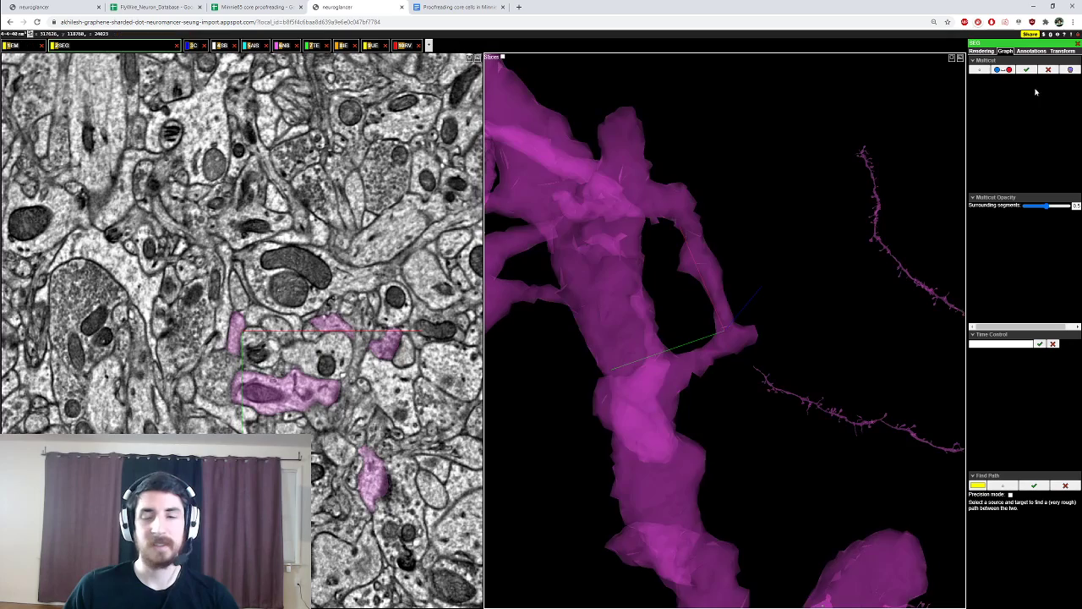
# Step: Place three red multicut points at the base of the thin extension and two blue points on the neck toward the dendrite
pyautogui.scroll(2, 352, 333)
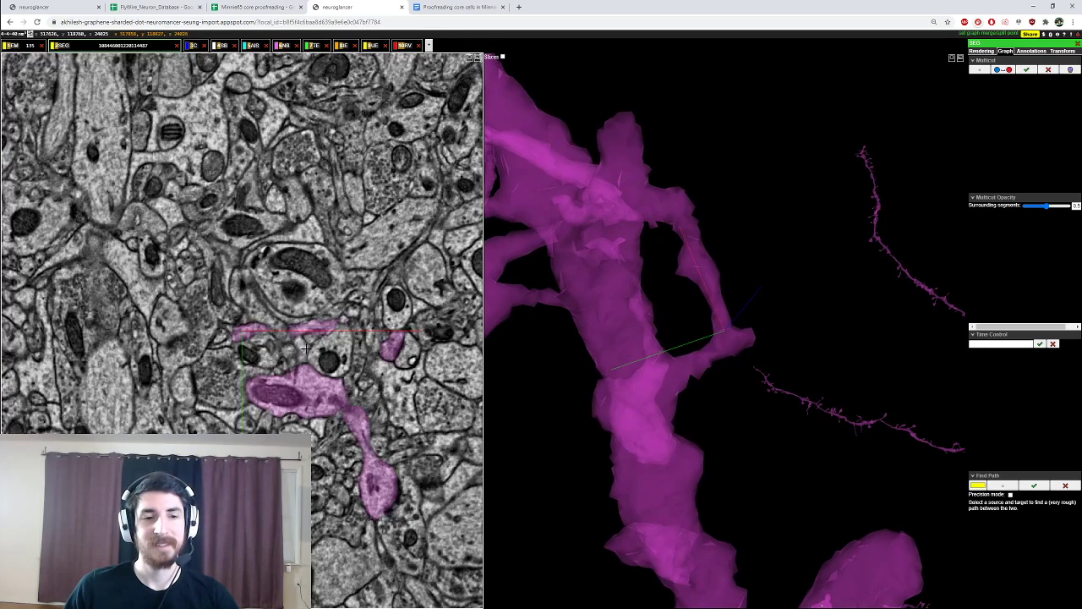
pyautogui.keyDown('ctrl'); pyautogui.click(240, 336); pyautogui.keyUp('ctrl')
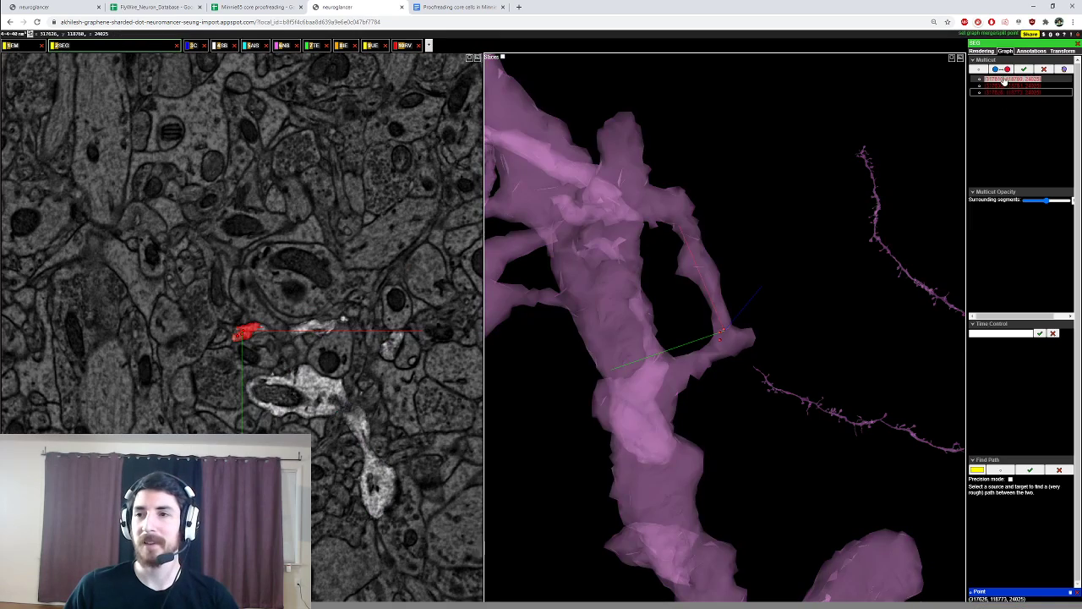
pyautogui.scroll(-4, 269, 350)
pyautogui.scroll(2, 259, 347)
pyautogui.scroll(-2, 246, 352)
pyautogui.scroll(1, 238, 353)
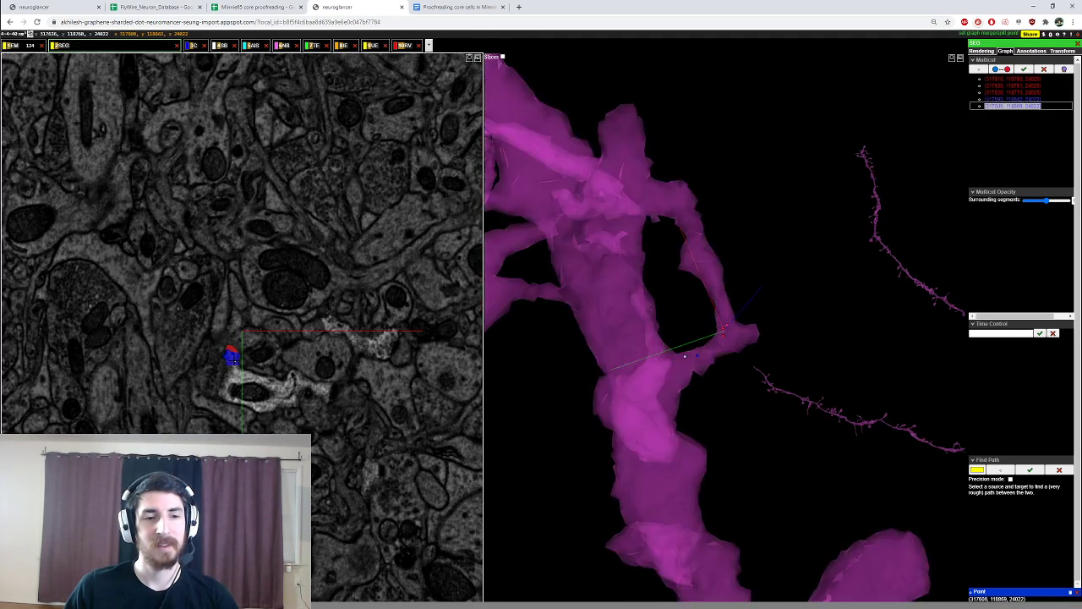
# Step: Add a third blue multicut point on the dendrite side and inspect the thin extension's course along the dendrite in 3D
pyautogui.moveTo(774, 279); pyautogui.dragTo(592, 296)
pyautogui.scroll(3, 246, 334)
pyautogui.scroll(-1, 246, 327)
pyautogui.scroll(-4, 727, 292)
pyautogui.moveTo(554, 364); pyautogui.dragTo(650, 366)
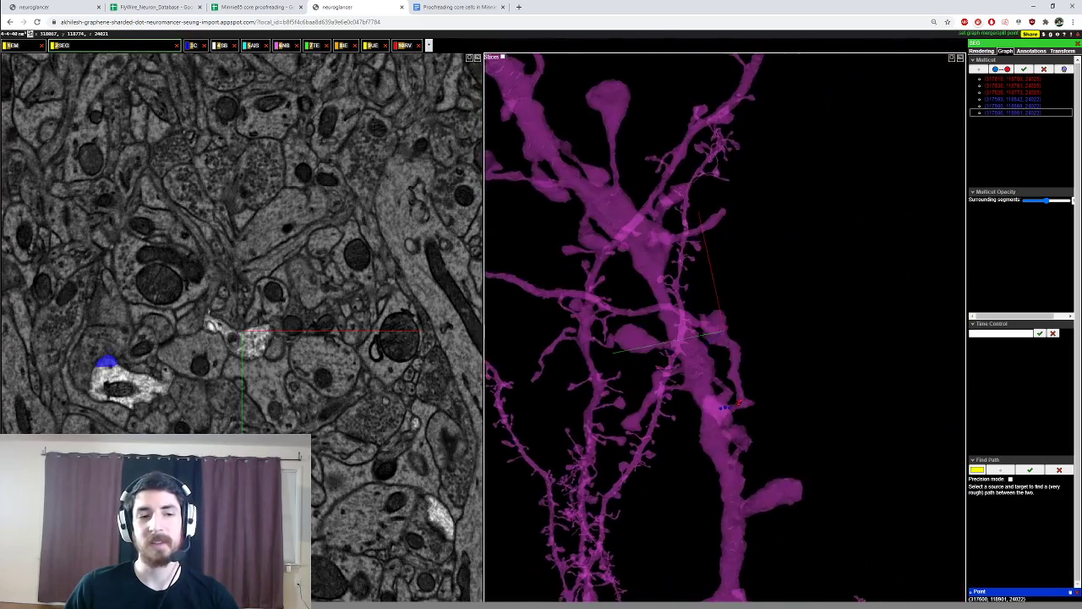
pyautogui.scroll(-3, 282, 359)
pyautogui.scroll(-3, 283, 360)
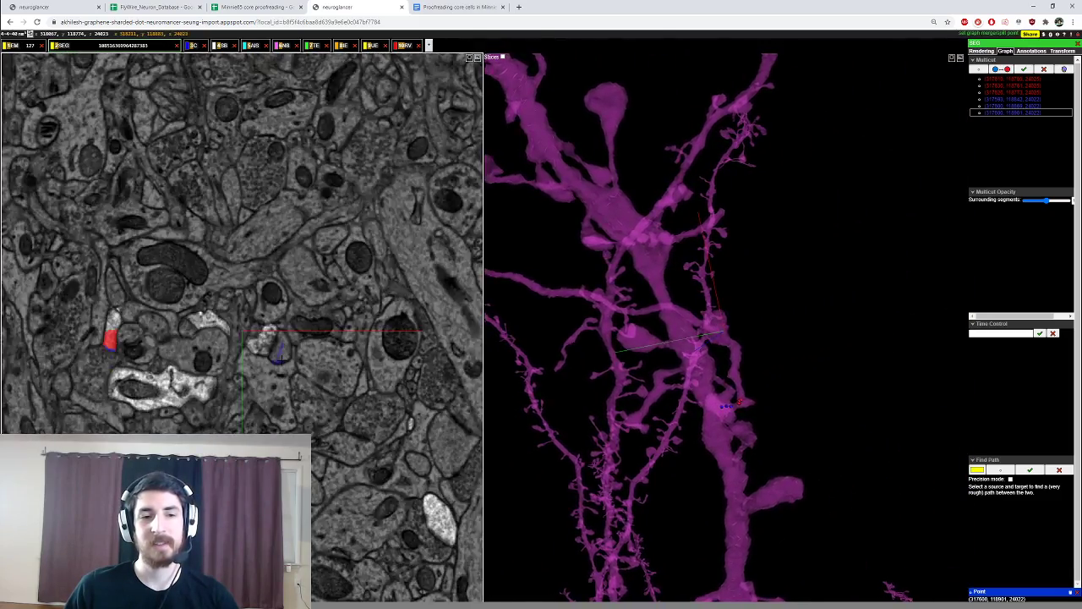
pyautogui.moveTo(643, 339); pyautogui.dragTo(803, 363)
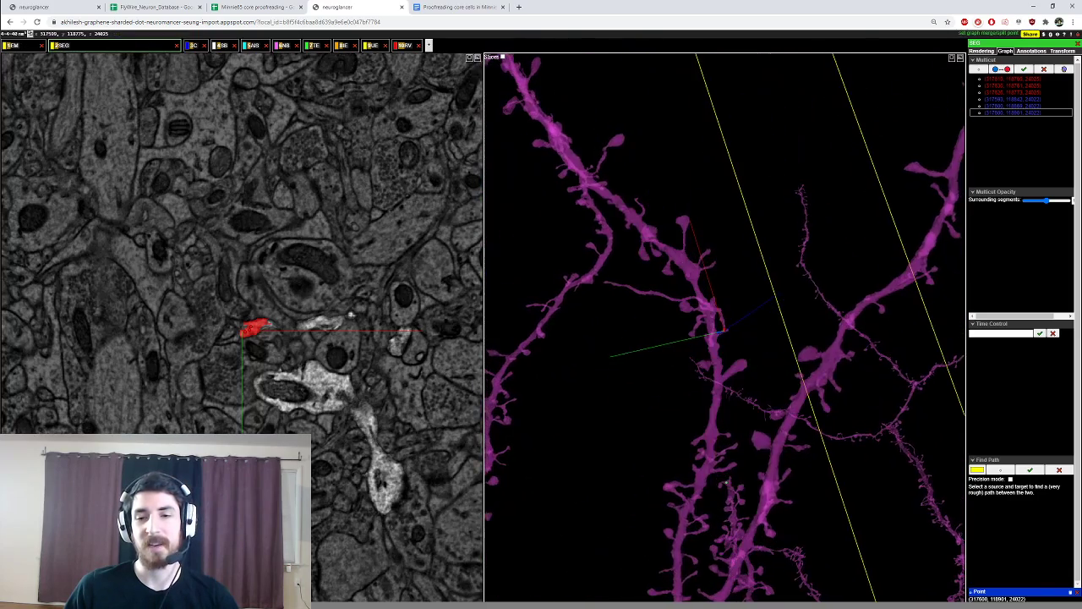
# Step: Submit the multicut to split off the thin extension, clear the neuron from the selection, and discard the multicut points
pyautogui.rightClick(719, 456)
pyautogui.moveTo(719, 457); pyautogui.dragTo(713, 408)
pyautogui.rightClick(719, 427)
pyautogui.press('x')
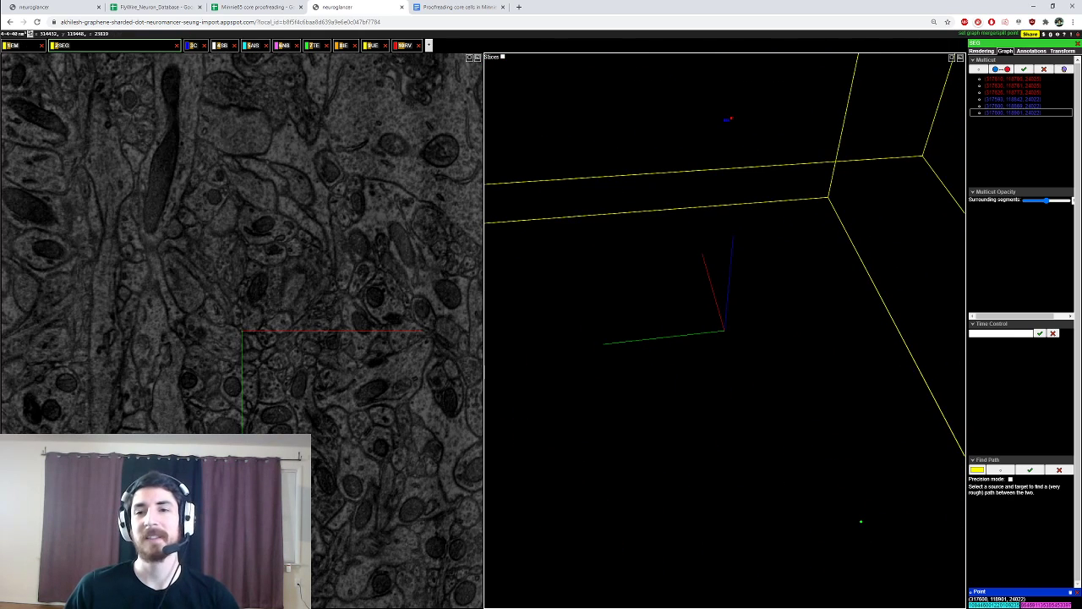
pyautogui.rightClick(729, 116)
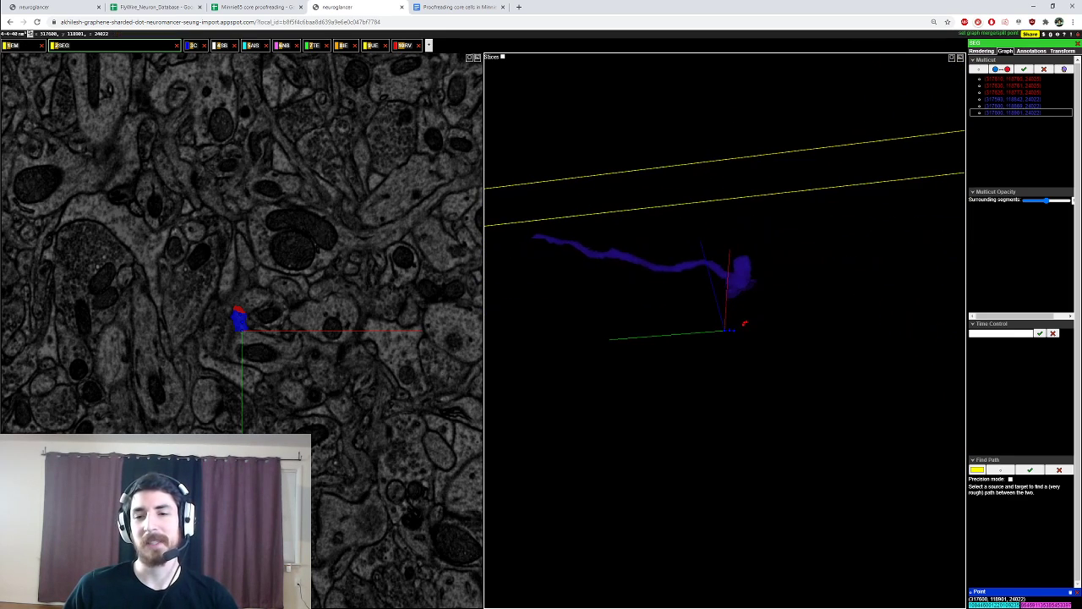
pyautogui.click(1043, 70)
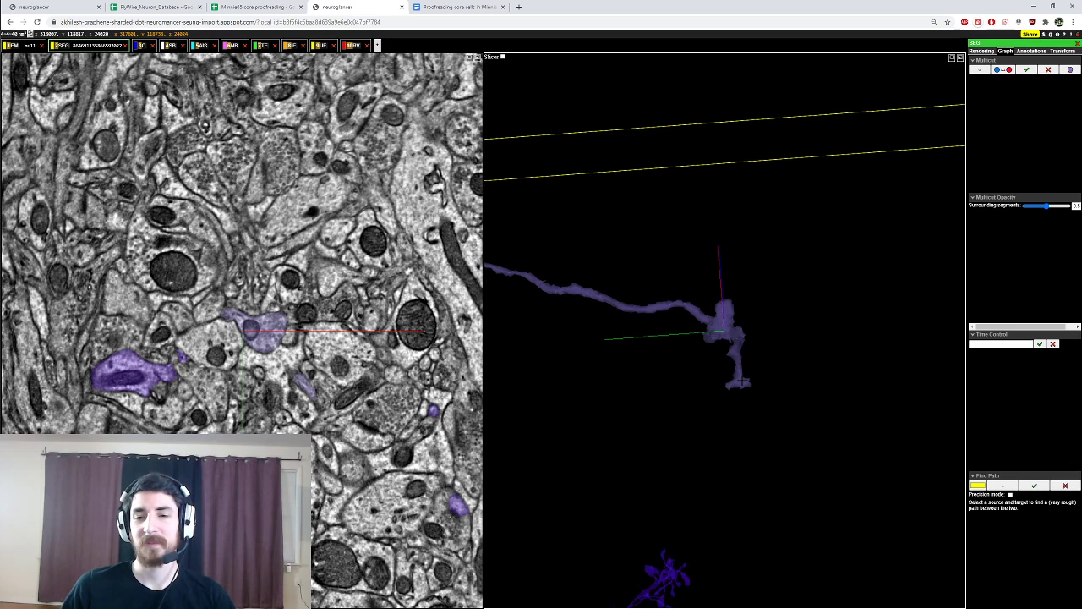
# Step: Check the split-off extension against the dendrite in 3D and in the EM slices at the cut site
pyautogui.moveTo(742, 379); pyautogui.dragTo(816, 385)
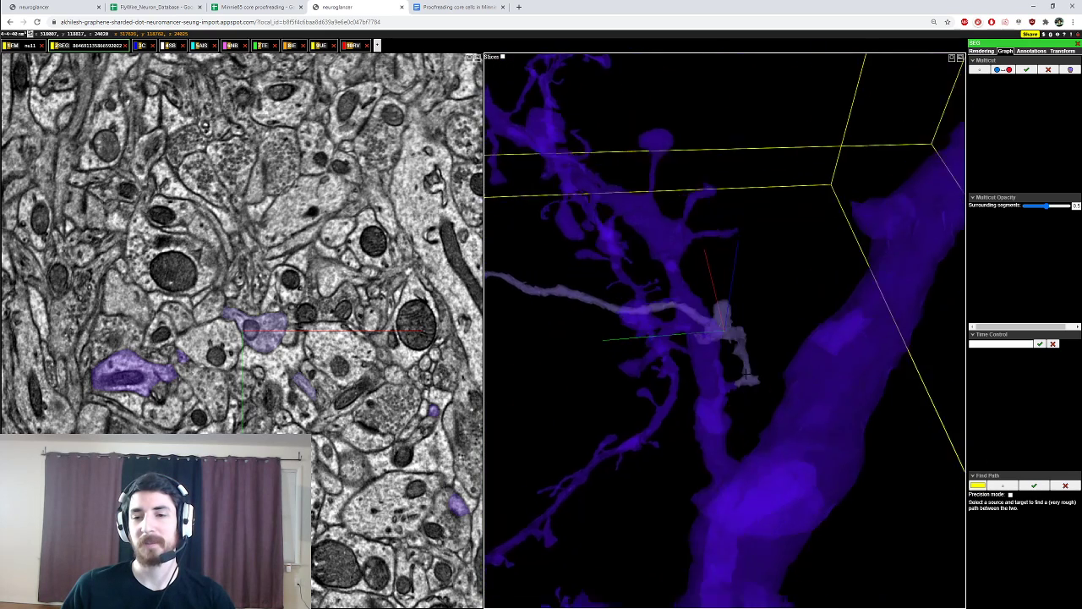
pyautogui.keyDown('ctrl'); pyautogui.scroll(5, 812, 406); pyautogui.keyUp('ctrl')
pyautogui.rightClick(797, 487)
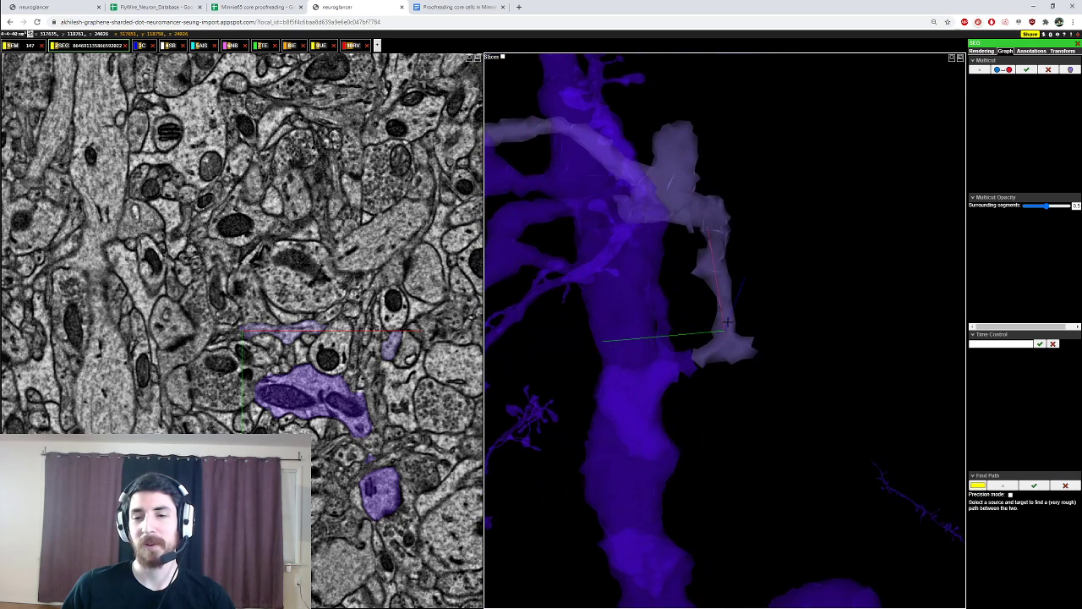
pyautogui.rightClick(657, 170)
pyautogui.moveTo(660, 176); pyautogui.dragTo(769, 334)
pyautogui.keyDown('ctrl'); pyautogui.scroll(-4, 753, 296); pyautogui.keyUp('ctrl')
pyautogui.keyDown('ctrl'); pyautogui.scroll(4, 744, 311); pyautogui.keyUp('ctrl')
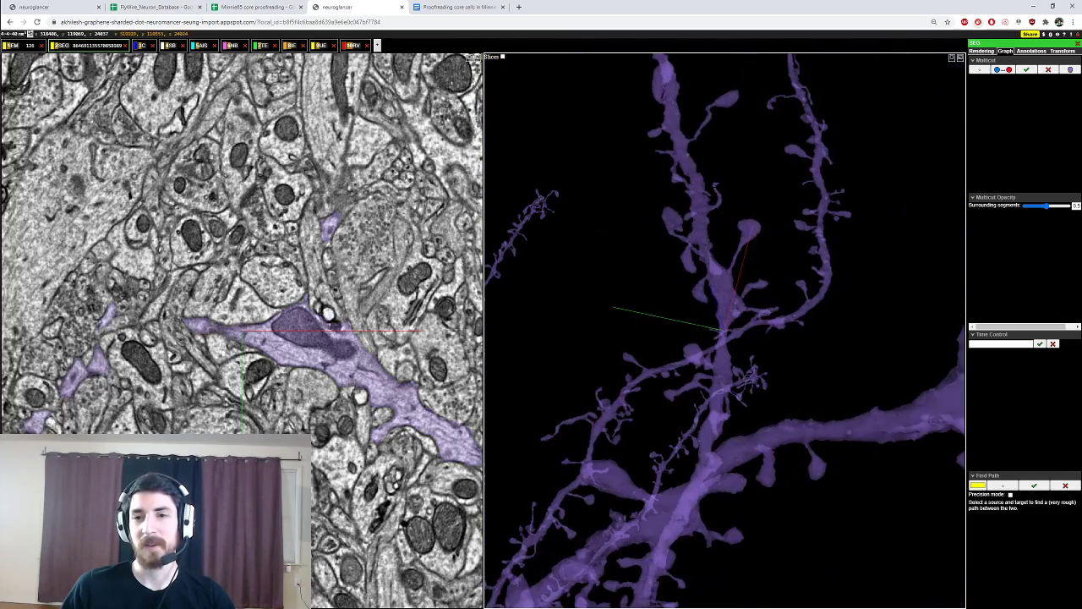
# Step: Follow the dendrite from the split site along its spiny branches to the tapering tip, checking for merge errors
pyautogui.rightClick(706, 233)
pyautogui.keyDown('ctrl'); pyautogui.scroll(4, 727, 292); pyautogui.keyUp('ctrl')
pyautogui.moveTo(729, 300); pyautogui.dragTo(749, 355)
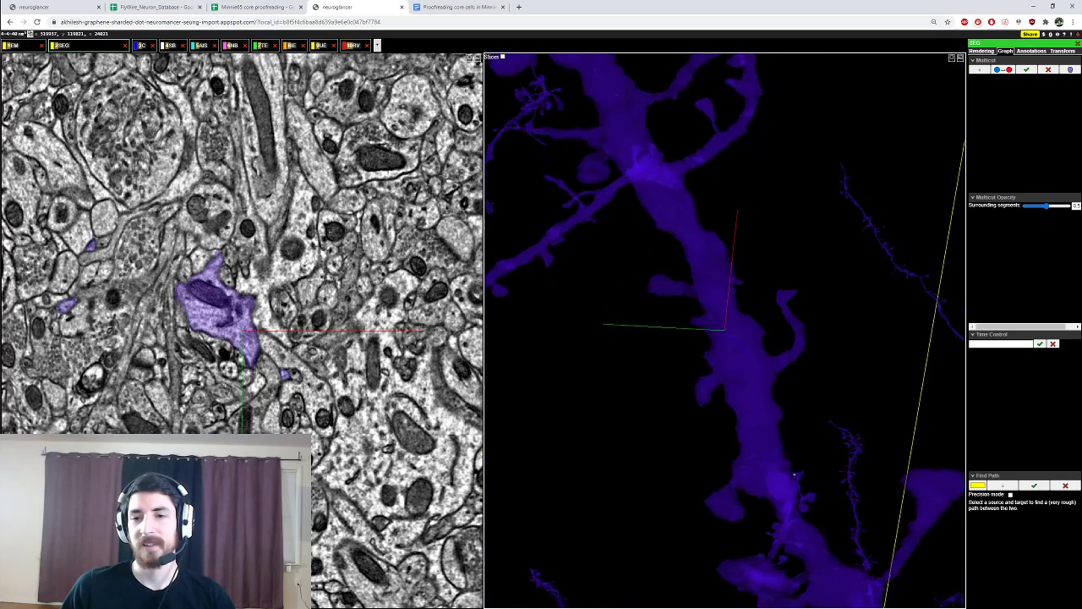
pyautogui.moveTo(795, 472); pyautogui.dragTo(816, 525)
pyautogui.rightClick(694, 166)
pyautogui.moveTo(695, 173); pyautogui.dragTo(725, 345)
pyautogui.scroll(-3, 725, 345)
pyautogui.rightClick(730, 203)
pyautogui.scroll(5, 728, 206)
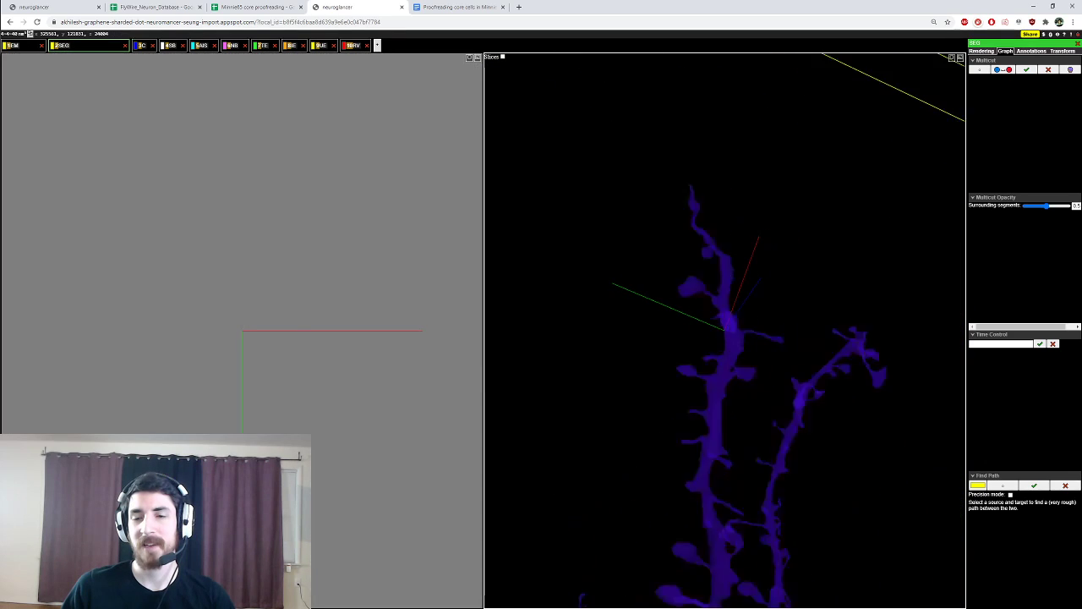
pyautogui.rightClick(723, 222)
pyautogui.moveTo(723, 223); pyautogui.dragTo(713, 283)
pyautogui.scroll(3, 713, 284)
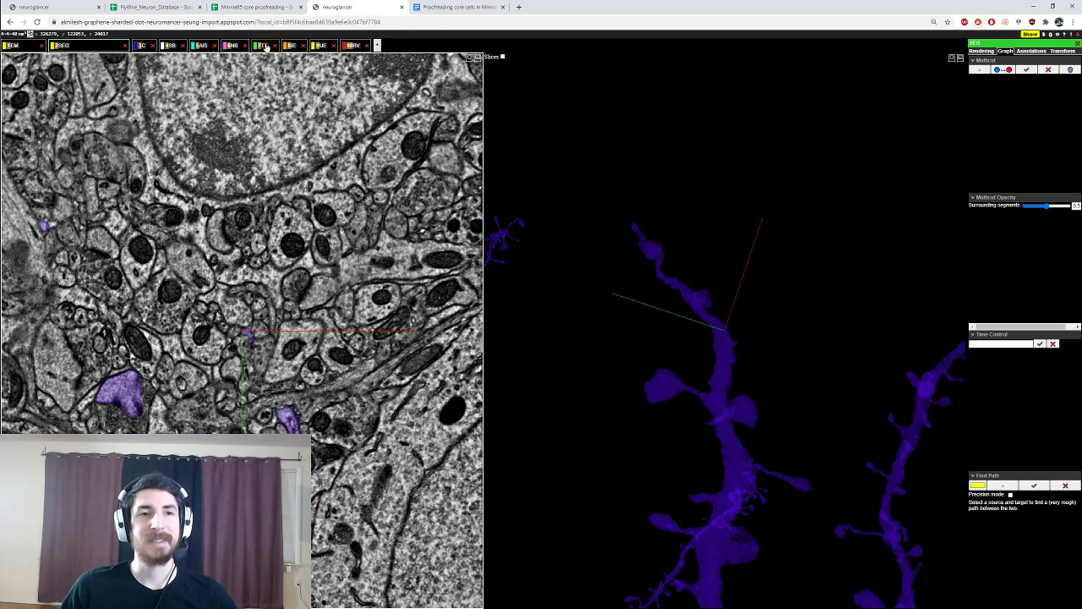
# Step: Activate the TE annotation layer and examine the very end of the tapering dendrite tip in 3D and the EM slices
pyautogui.click(262, 45)
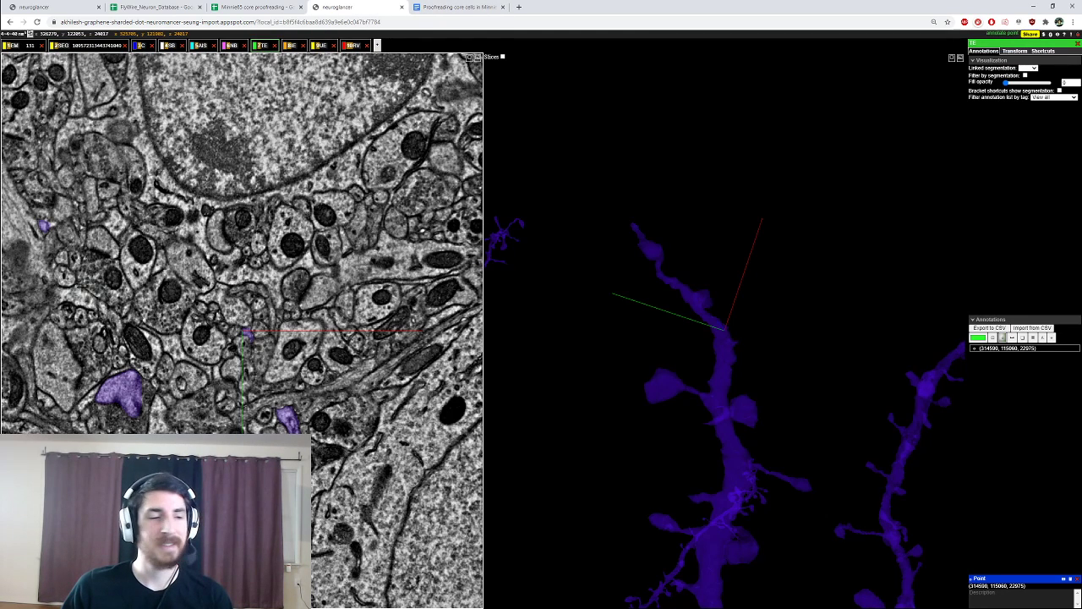
pyautogui.scroll(-3, 245, 321)
pyautogui.moveTo(812, 321); pyautogui.dragTo(549, 368)
pyautogui.rightClick(655, 212)
pyautogui.keyDown('ctrl'); pyautogui.scroll(3, 654, 212); pyautogui.keyUp('ctrl')
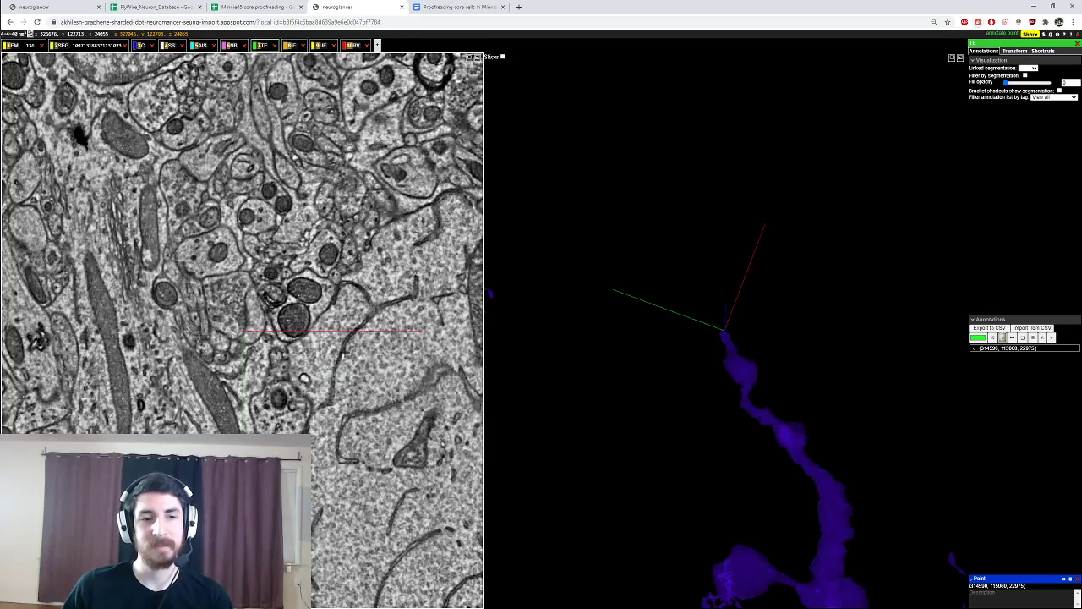
pyautogui.scroll(-3, 340, 352)
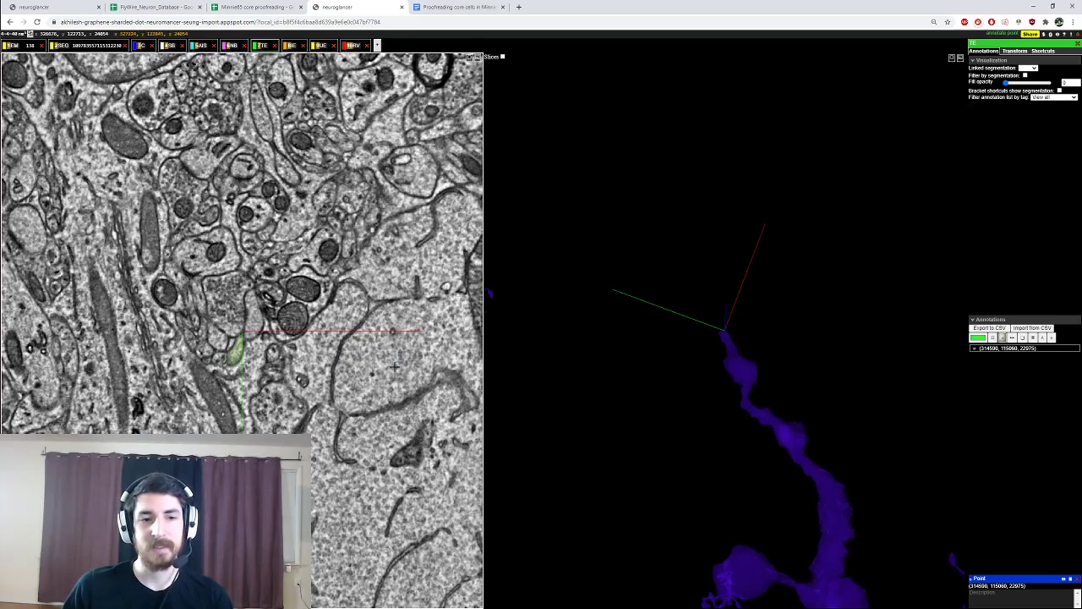
pyautogui.moveTo(660, 360)
pyautogui.mouseDown()
pyautogui.moveTo(575, 359)
pyautogui.moveTo(681, 357)
pyautogui.mouseUp()
pyautogui.doubleClick(697, 339)
pyautogui.keyDown('ctrl'); pyautogui.scroll(-5, 697, 339); pyautogui.keyUp('ctrl')
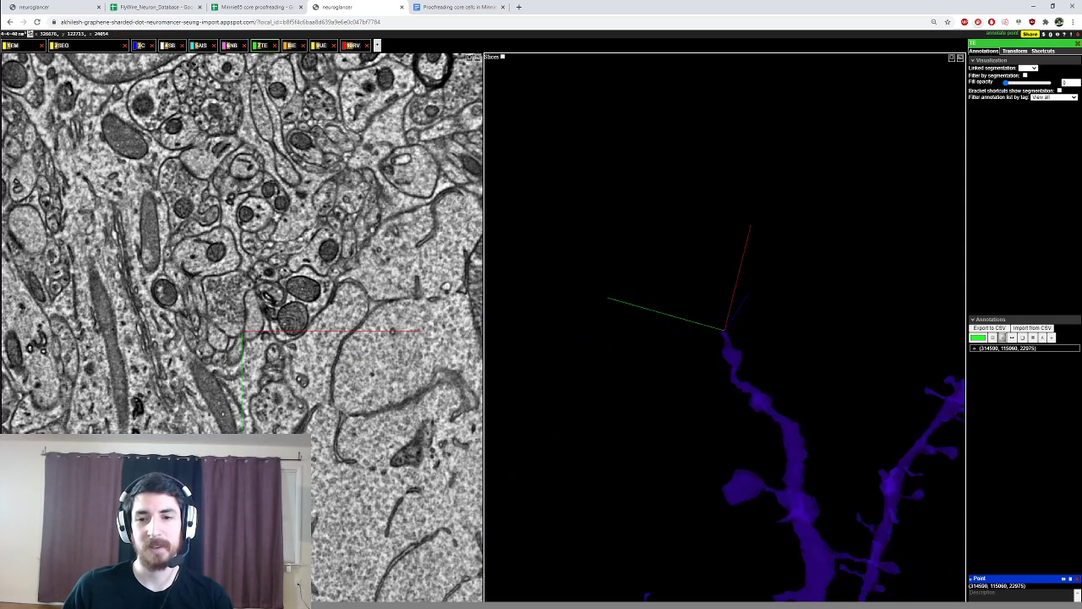
# Step: Place a TE annotation point at the base of the tapering dendrite tip in the EM slice
pyautogui.rightClick(748, 367)
pyautogui.keyDown('ctrl'); pyautogui.scroll(4, 748, 367); pyautogui.keyUp('ctrl')
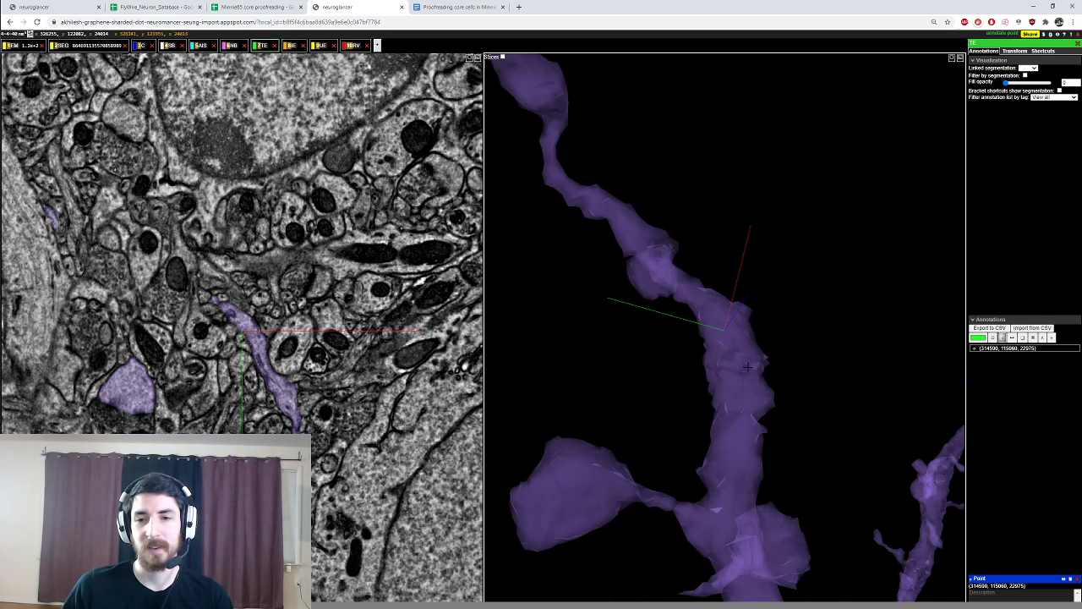
pyautogui.rightClick(719, 328)
pyautogui.keyDown('ctrl'); pyautogui.click(246, 319); pyautogui.keyUp('ctrl')
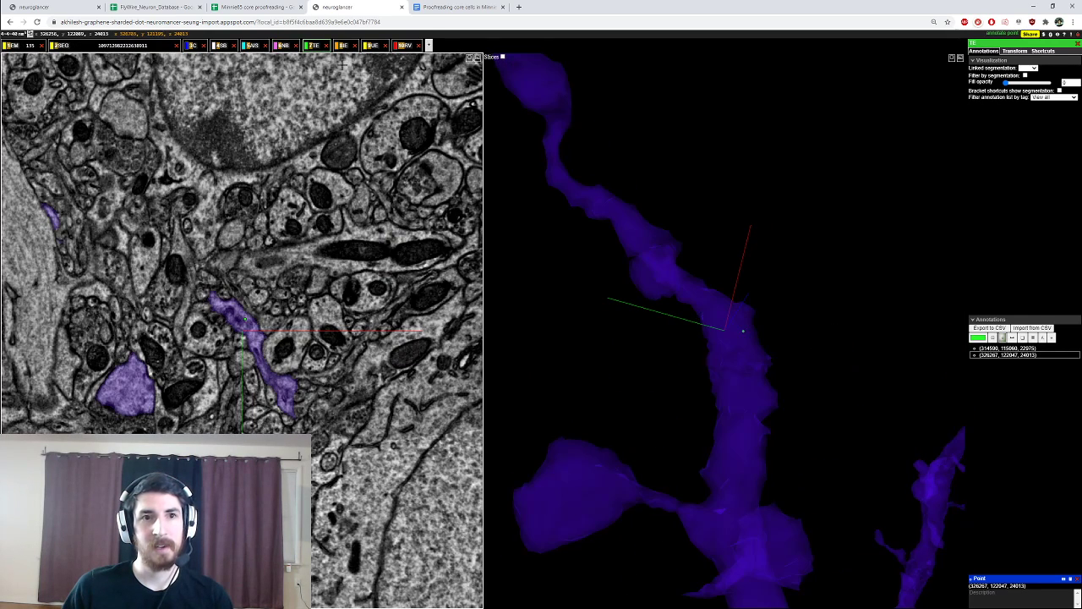
# Step: Follow the neighbouring dendrites back from the marked tip to the branching section of the thick dendrite
pyautogui.keyDown('ctrl'); pyautogui.scroll(-7, 736, 381); pyautogui.keyUp('ctrl')
pyautogui.rightClick(749, 498)
pyautogui.moveTo(749, 498); pyautogui.dragTo(745, 465)
pyautogui.rightClick(761, 559)
pyautogui.moveTo(760, 559); pyautogui.dragTo(751, 499)
pyautogui.rightClick(772, 484)
pyautogui.moveTo(766, 439); pyautogui.dragTo(816, 423)
pyautogui.rightClick(796, 293)
pyautogui.moveTo(796, 292); pyautogui.dragTo(720, 387)
pyautogui.keyDown('ctrl'); pyautogui.scroll(3, 736, 398); pyautogui.keyUp('ctrl')
pyautogui.rightClick(729, 414)
pyautogui.keyDown('ctrl'); pyautogui.scroll(4, 725, 361); pyautogui.keyUp('ctrl')
pyautogui.rightClick(677, 372)
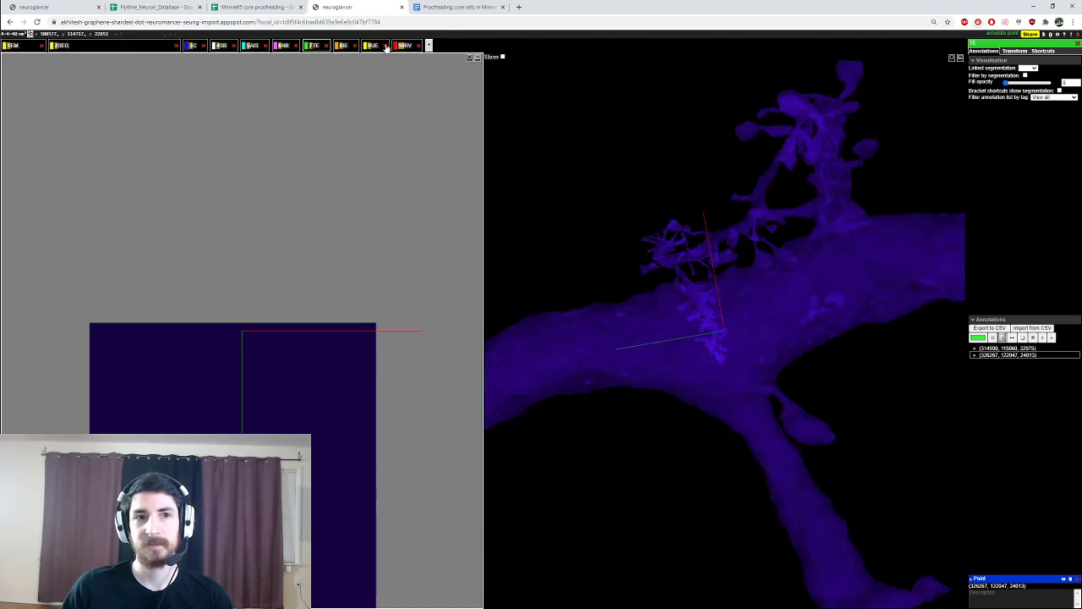
# Step: Switch to the NB annotation layer and place two points on the thick dendrite near where its side branches leave it
pyautogui.moveTo(592, 329); pyautogui.dragTo(587, 460)
pyautogui.scroll(5, 256, 411)
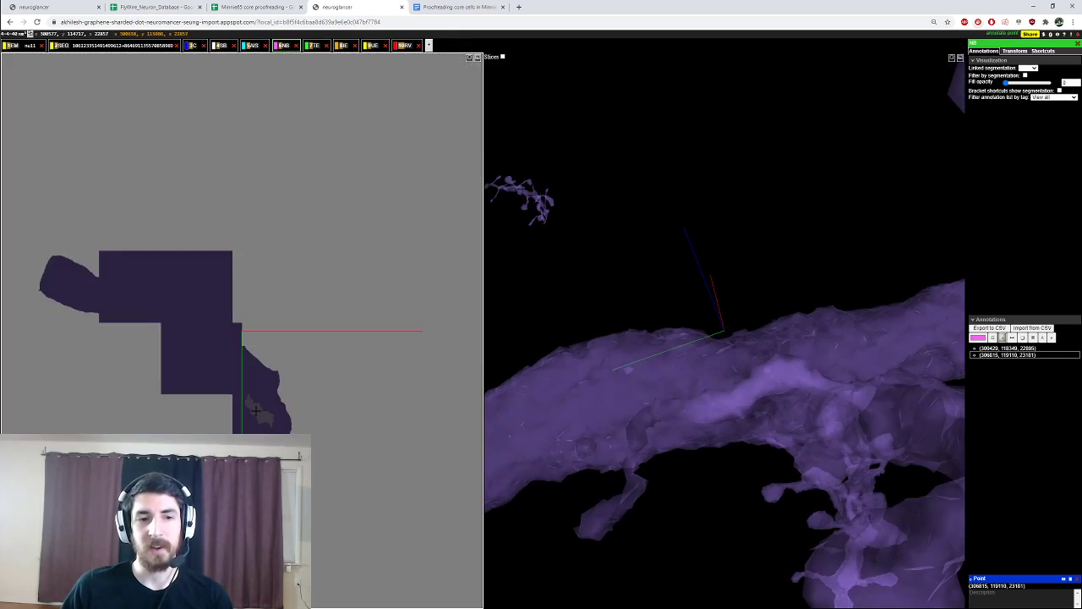
pyautogui.scroll(-10, 255, 411)
pyautogui.moveTo(786, 106); pyautogui.dragTo(804, 264)
pyautogui.rightClick(805, 200)
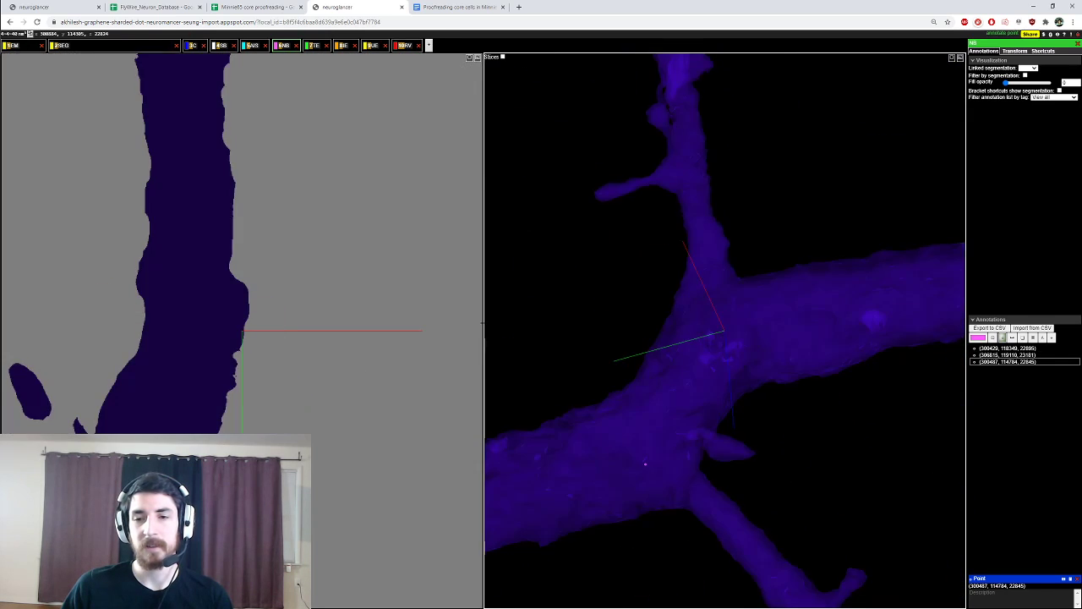
pyautogui.scroll(5, 167, 379)
pyautogui.scroll(-6, 162, 377)
pyautogui.keyDown('ctrl'); pyautogui.click(185, 349); pyautogui.keyUp('ctrl')
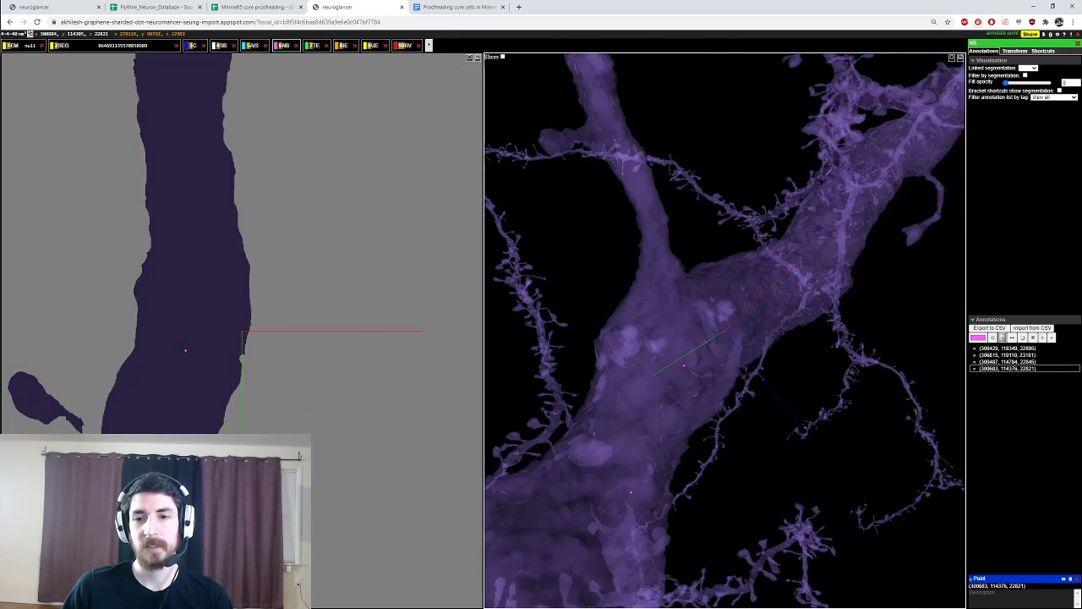
# Step: Examine the dendrites around the cell body for errors and follow one to its short spiny branch end
pyautogui.rightClick(732, 465)
pyautogui.moveTo(733, 464); pyautogui.dragTo(618, 452)
pyautogui.keyDown('ctrl'); pyautogui.scroll(-3, 618, 452); pyautogui.keyUp('ctrl')
pyautogui.rightClick(801, 409)
pyautogui.keyDown('ctrl'); pyautogui.scroll(5, 801, 410); pyautogui.keyUp('ctrl')
pyautogui.moveTo(800, 410); pyautogui.dragTo(888, 326)
pyautogui.keyDown('ctrl'); pyautogui.scroll(-5, 898, 318); pyautogui.keyUp('ctrl')
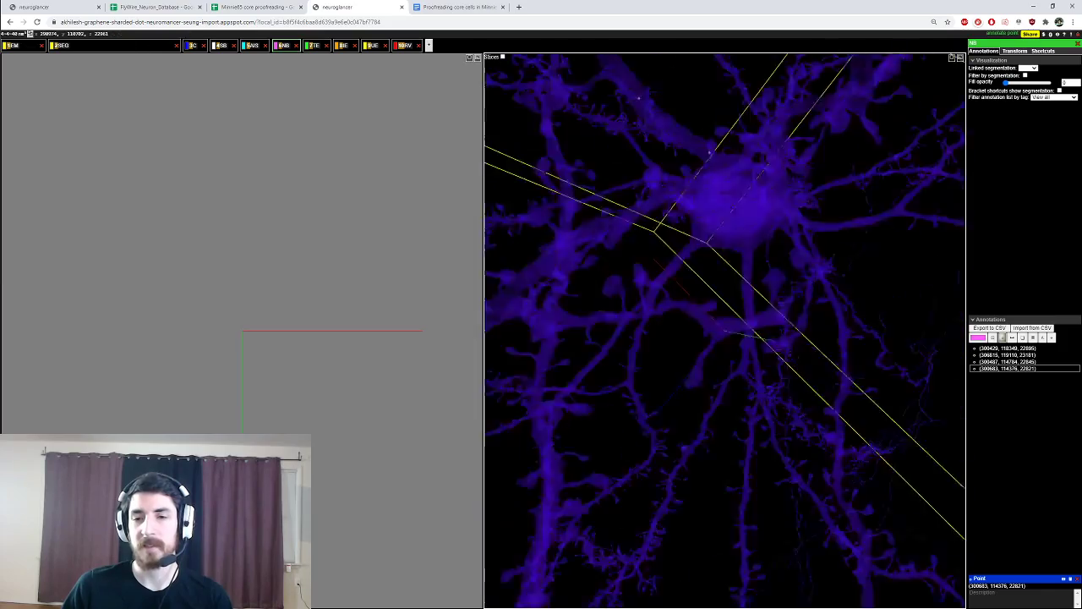
pyautogui.rightClick(664, 174)
pyautogui.keyDown('ctrl'); pyautogui.scroll(5, 665, 174); pyautogui.keyUp('ctrl')
pyautogui.moveTo(665, 174); pyautogui.dragTo(685, 203)
pyautogui.rightClick(701, 314)
pyautogui.moveTo(701, 314); pyautogui.dragTo(605, 410)
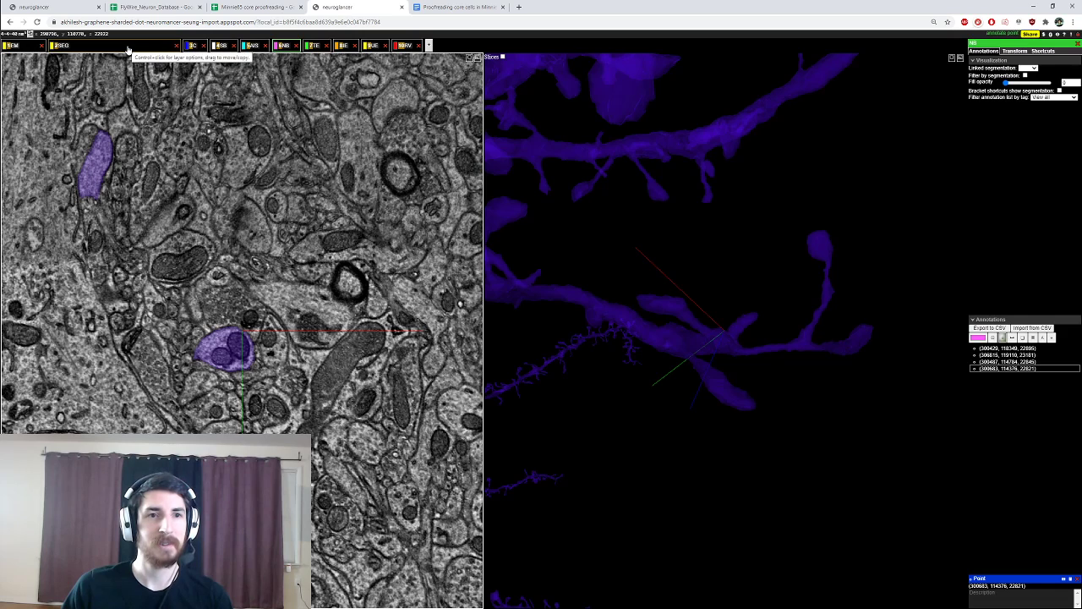
# Step: Switch to the TE annotation layer and mark the end of the short spiny branch with a point in the EM slice
pyautogui.moveTo(676, 325); pyautogui.dragTo(710, 334)
pyautogui.keyDown('ctrl'); pyautogui.scroll(5, 744, 342); pyautogui.keyUp('ctrl')
pyautogui.rightClick(752, 342)
pyautogui.keyDown('ctrl'); pyautogui.scroll(-8, 744, 339); pyautogui.keyUp('ctrl')
pyautogui.keyDown('ctrl'); pyautogui.scroll(8, 711, 334); pyautogui.keyUp('ctrl')
pyautogui.scroll(-5, 291, 307)
pyautogui.keyDown('ctrl'); pyautogui.click(263, 352); pyautogui.keyUp('ctrl')
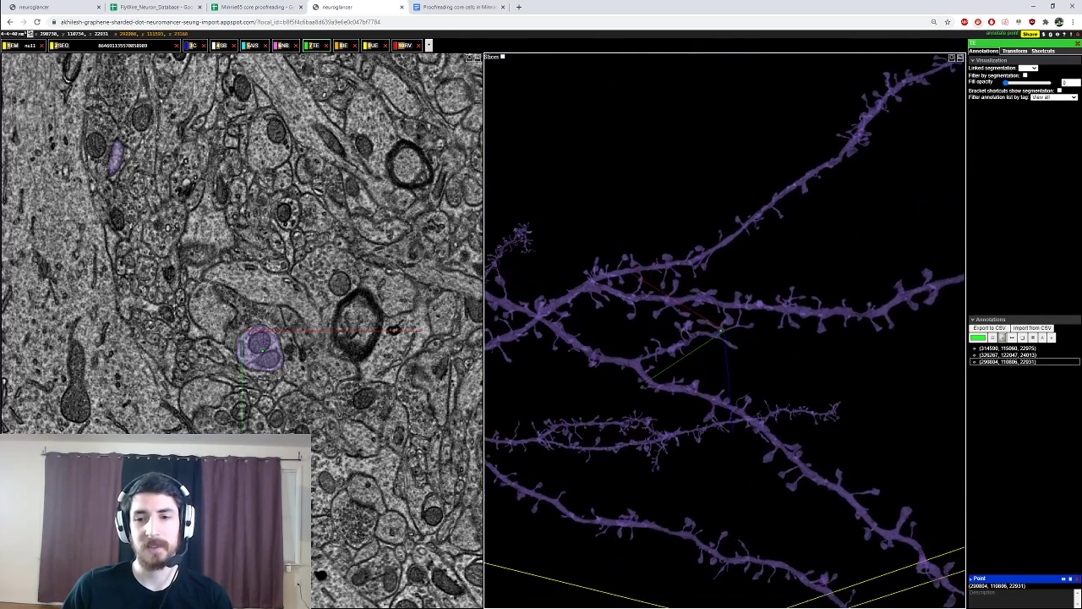
# Step: Follow the next dendrite to its thin outer end and place a TE annotation point there
pyautogui.rightClick(819, 480)
pyautogui.moveTo(761, 355); pyautogui.dragTo(803, 398)
pyautogui.rightClick(812, 330)
pyautogui.moveTo(803, 338); pyautogui.dragTo(744, 334)
pyautogui.rightClick(829, 302)
pyautogui.keyDown('ctrl'); pyautogui.scroll(7, 828, 303); pyautogui.keyUp('ctrl')
pyautogui.moveTo(799, 389); pyautogui.dragTo(741, 334)
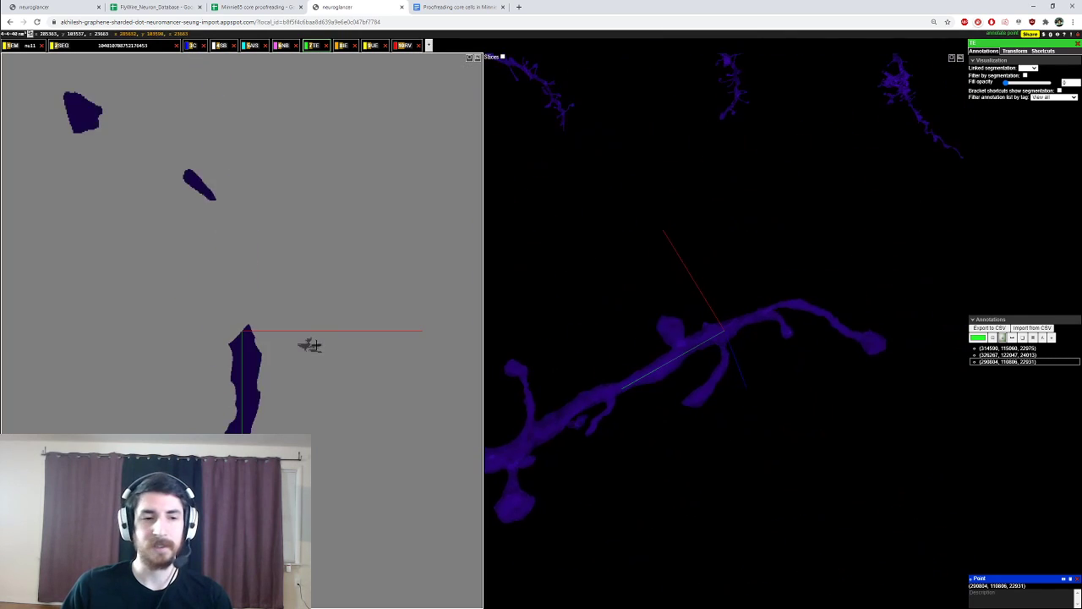
pyautogui.scroll(2, 278, 357)
# Step: Examine the remaining long spiny dendrites and their tips in 3D for errors or early endings
pyautogui.keyDown('ctrl'); pyautogui.scroll(-6, 592, 220); pyautogui.keyUp('ctrl')
pyautogui.moveTo(592, 220); pyautogui.dragTo(782, 296)
pyautogui.rightClick(572, 287)
pyautogui.rightClick(604, 225)
pyautogui.keyDown('ctrl'); pyautogui.scroll(5, 715, 289); pyautogui.keyUp('ctrl')
pyautogui.keyDown('ctrl'); pyautogui.scroll(-5, 718, 292); pyautogui.keyUp('ctrl')
pyautogui.rightClick(668, 194)
pyautogui.keyDown('ctrl'); pyautogui.scroll(5, 670, 203); pyautogui.keyUp('ctrl')
pyautogui.moveTo(670, 203); pyautogui.dragTo(570, 222)
pyautogui.keyDown('ctrl'); pyautogui.scroll(-5, 571, 222); pyautogui.keyUp('ctrl')
pyautogui.rightClick(727, 182)
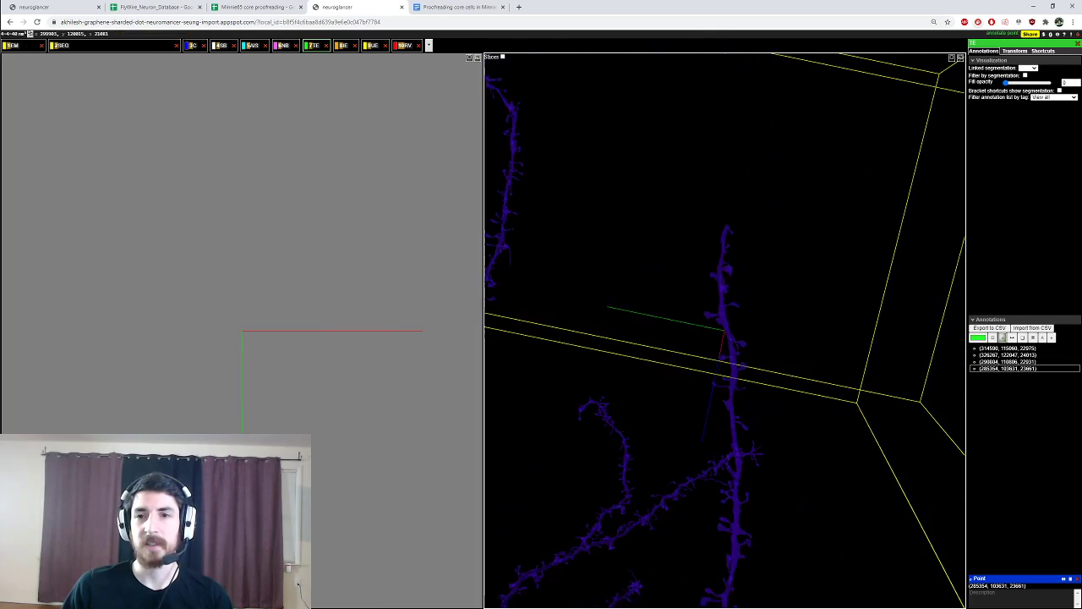
# Step: Examine the dendrite's blunt, cut-off end in 3D and in the neighbouring EM slices for a possible early ending
pyautogui.keyDown('ctrl'); pyautogui.scroll(4, 724, 211); pyautogui.keyUp('ctrl')
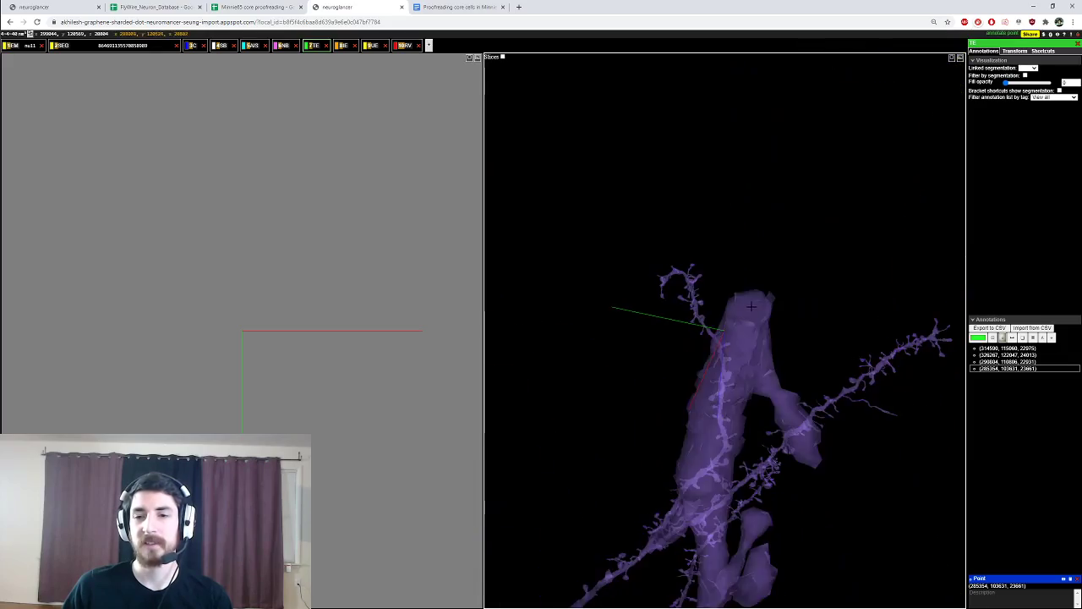
pyautogui.moveTo(783, 325); pyautogui.dragTo(736, 337)
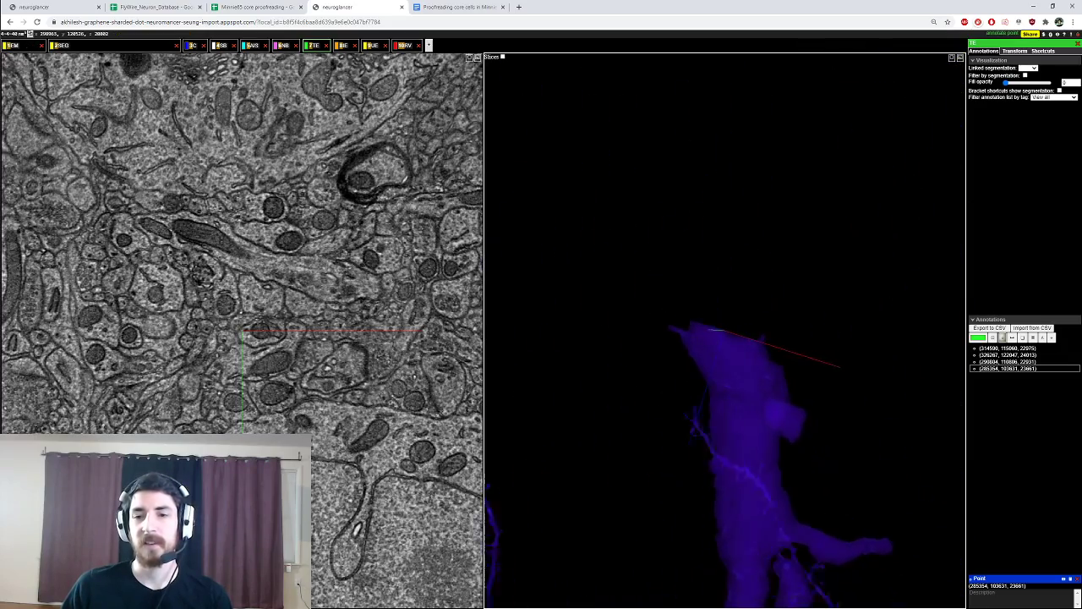
pyautogui.scroll(-4, 332, 325)
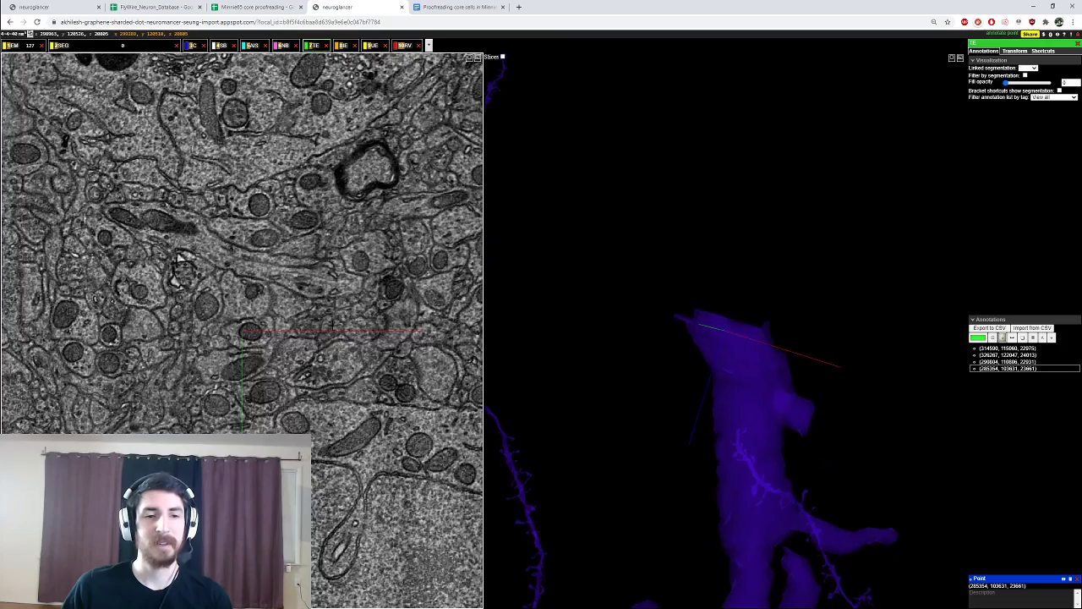
pyautogui.scroll(-4, 332, 324)
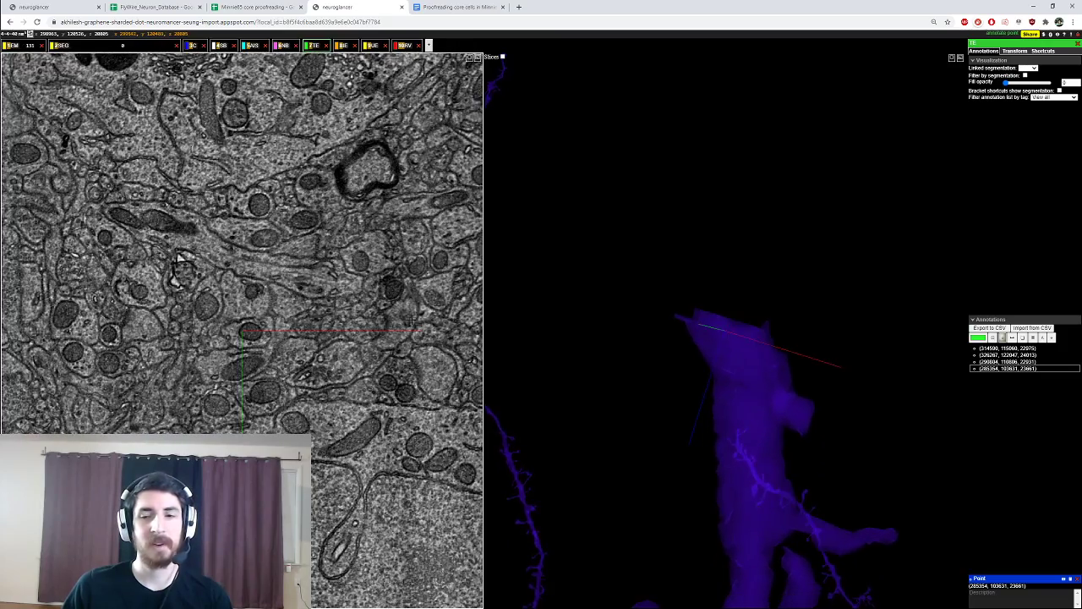
pyautogui.scroll(-2, 278, 344)
pyautogui.scroll(-6, 254, 332)
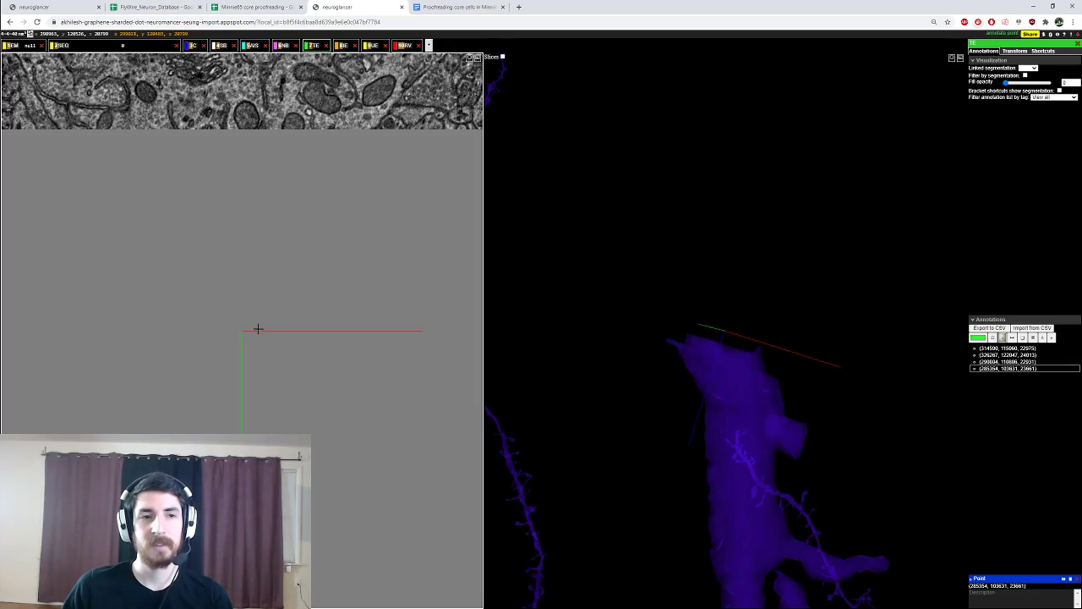
pyautogui.scroll(4, 258, 331)
pyautogui.scroll(-5, 259, 333)
pyautogui.moveTo(583, 368); pyautogui.dragTo(777, 366)
pyautogui.keyDown('ctrl'); pyautogui.scroll(-10, 748, 379); pyautogui.keyUp('ctrl')
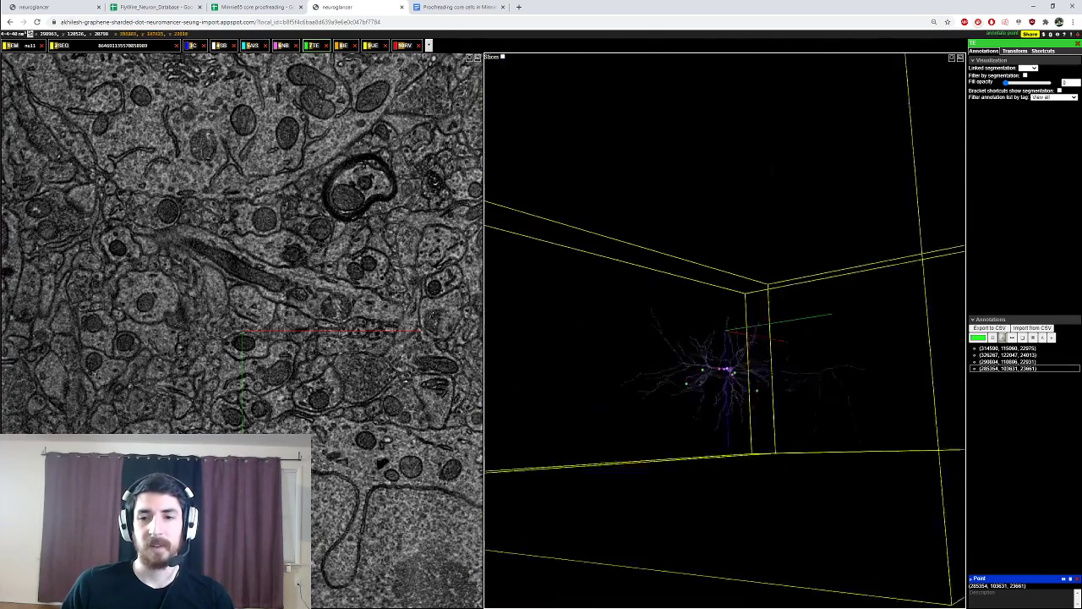
pyautogui.press('z')
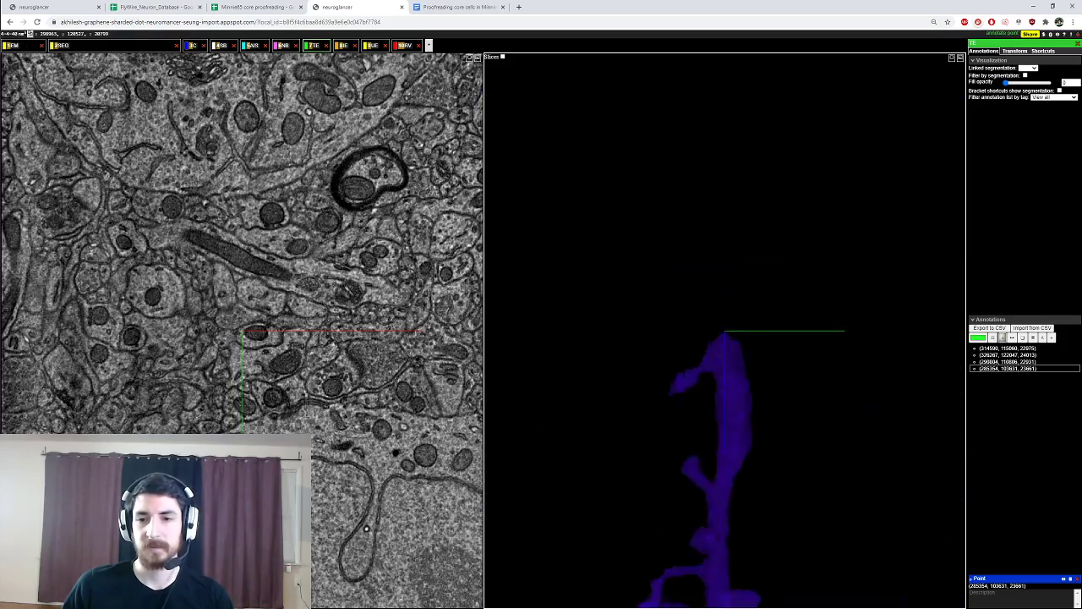
# Step: Follow the dendrite's cross-section through the EM slices beyond its blunt end to look for the continuation
pyautogui.scroll(5, 746, 373)
pyautogui.rightClick(730, 354)
pyautogui.scroll(4, 295, 331)
pyautogui.scroll(-6, 274, 330)
pyautogui.scroll(-3, 238, 333)
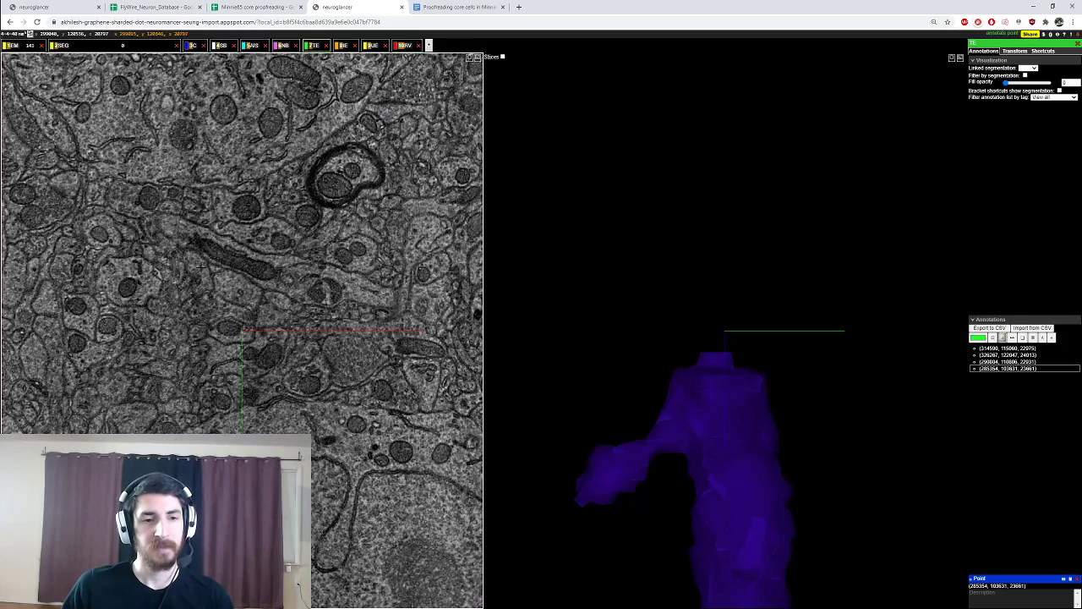
pyautogui.scroll(9, 241, 332)
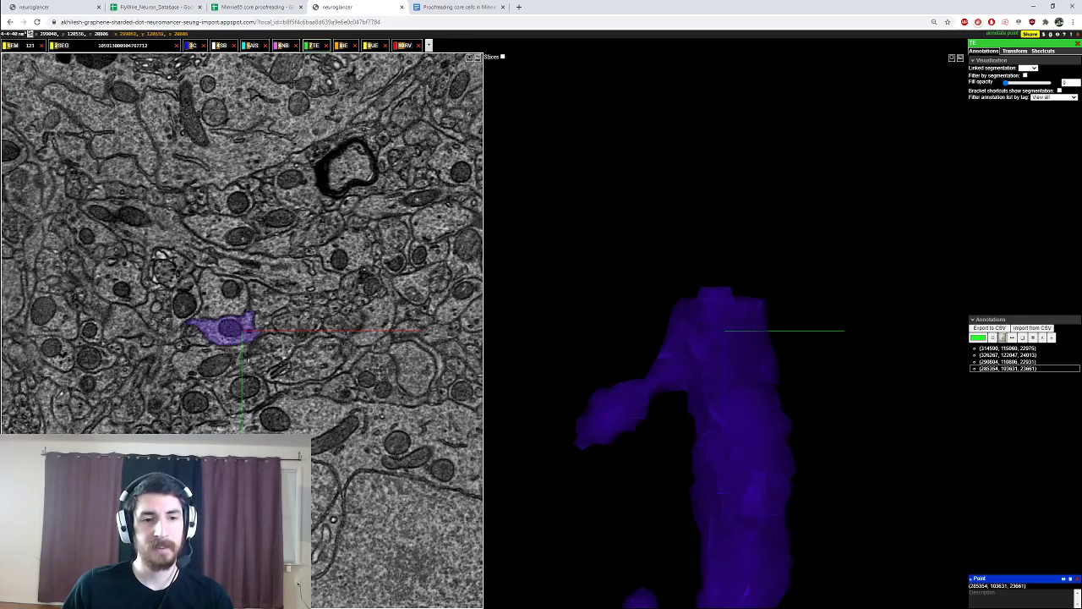
pyautogui.scroll(-5, 212, 304)
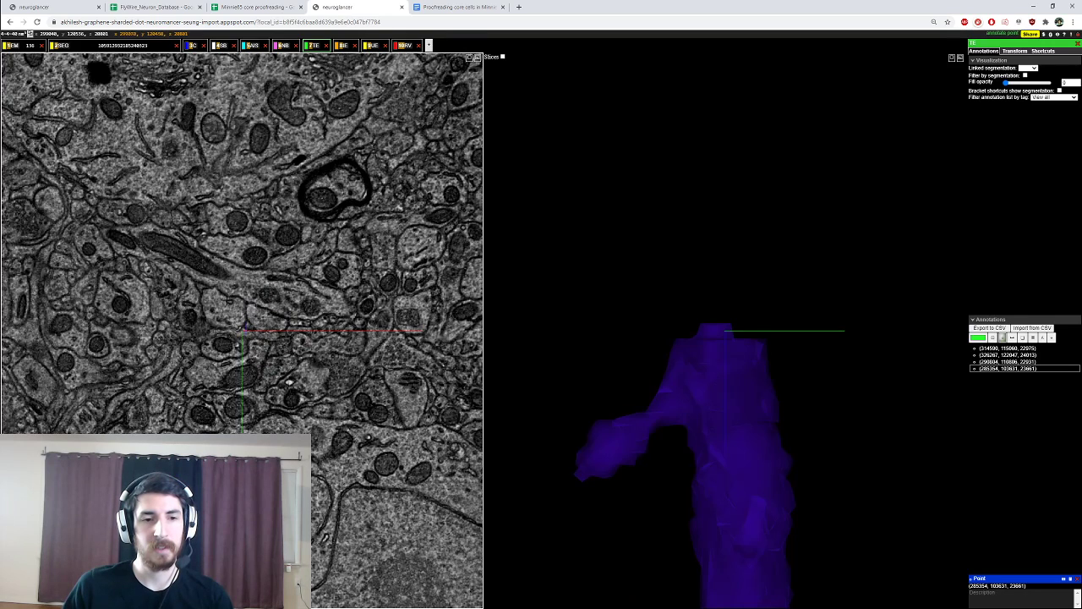
pyautogui.scroll(-5, 242, 330)
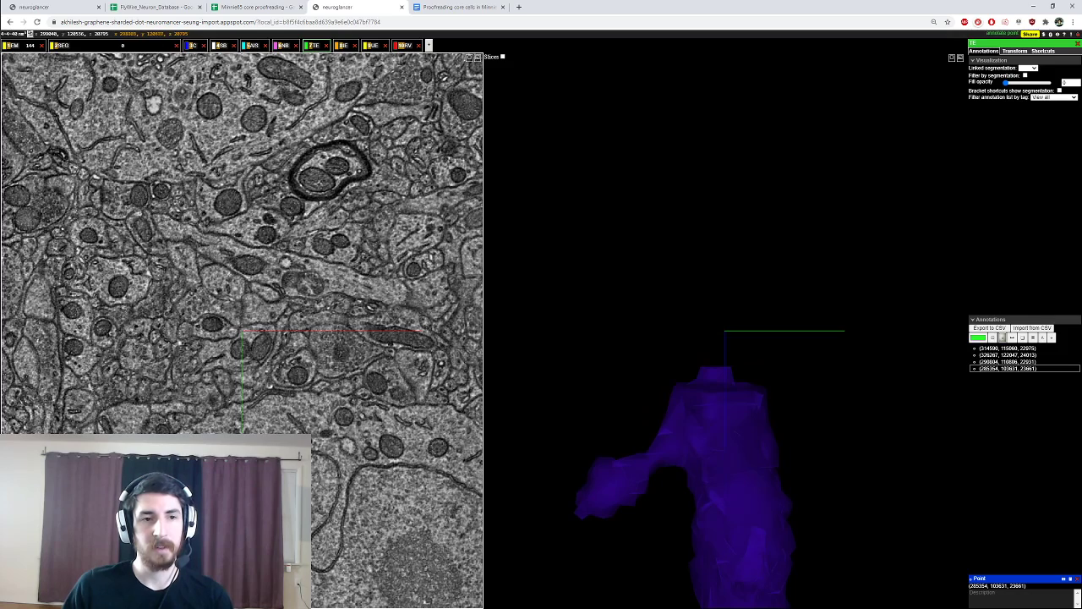
pyautogui.scroll(-5, 211, 311)
pyautogui.scroll(-3, 238, 338)
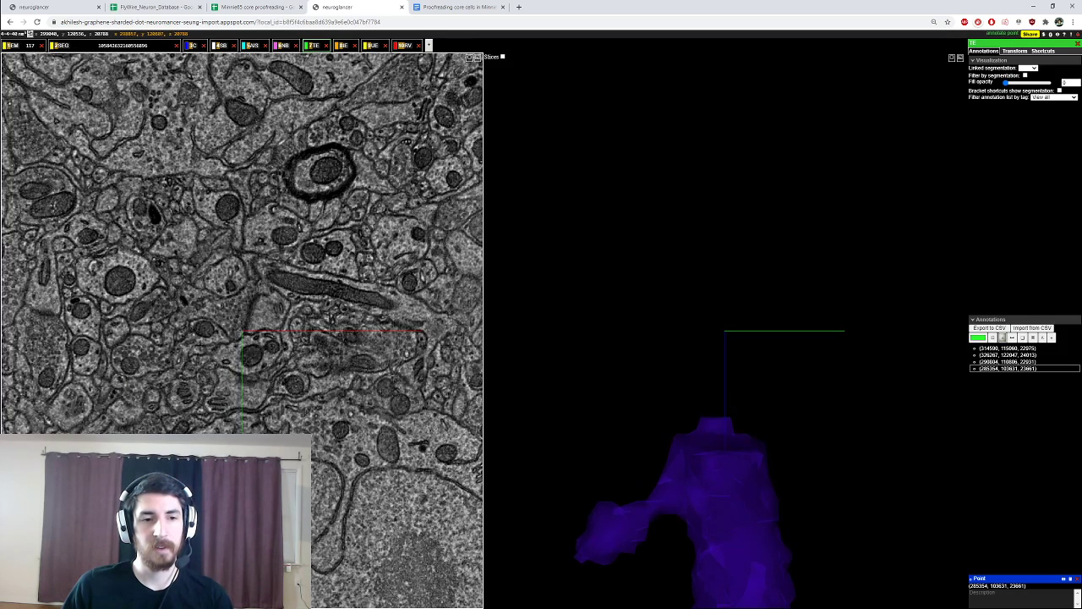
pyautogui.scroll(-1, 242, 330)
pyautogui.scroll(-4, 197, 332)
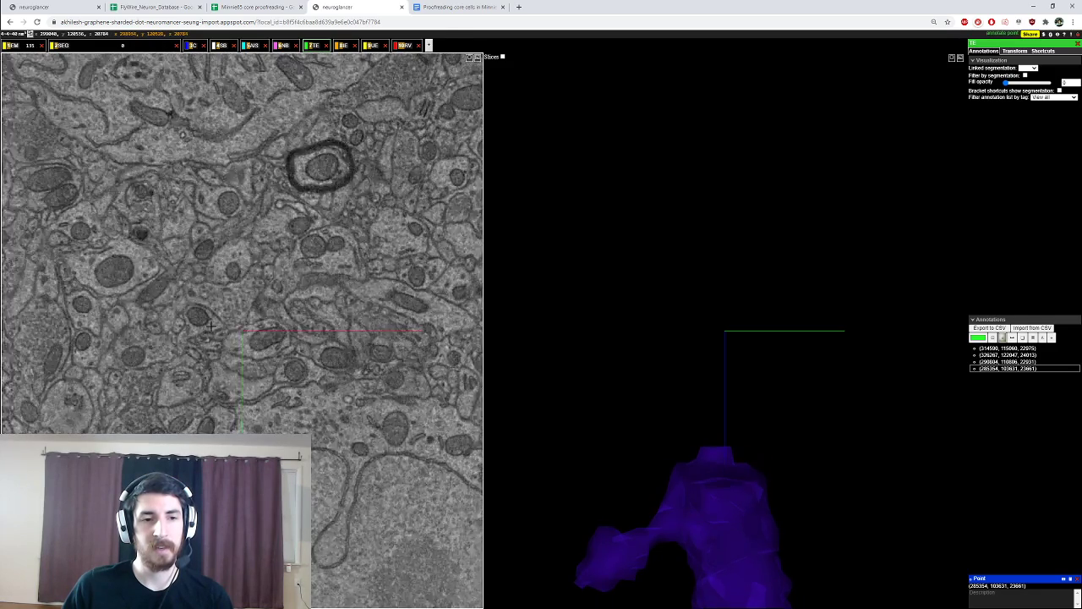
# Step: Display the candidate segment across the gap and compare its flat end with the dendrite in 3D and EM
pyautogui.scroll(-5, 197, 313)
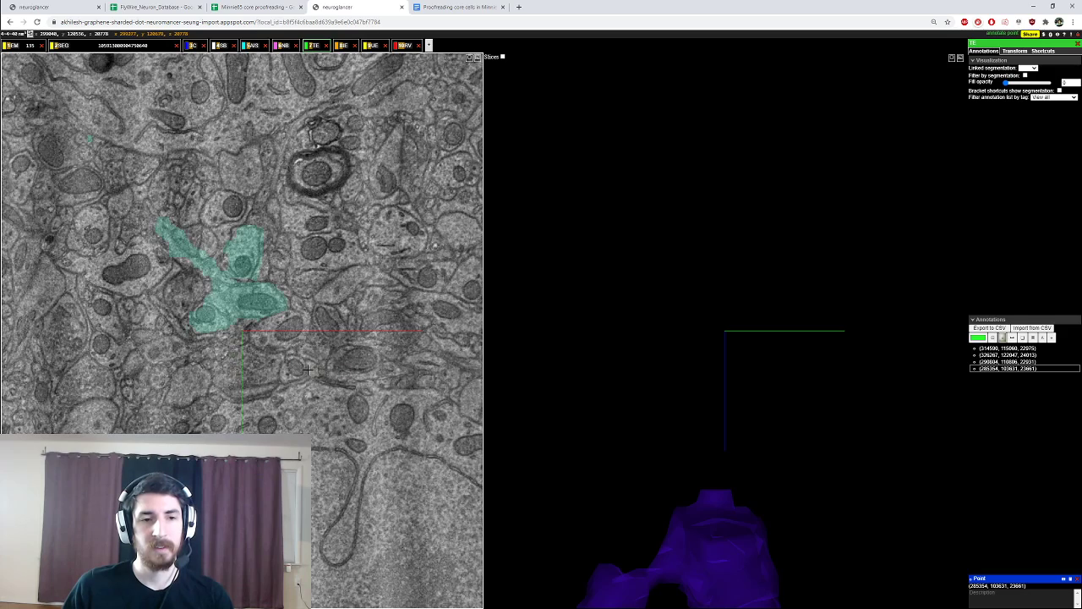
pyautogui.moveTo(647, 347); pyautogui.dragTo(748, 357)
pyautogui.keyDown('ctrl'); pyautogui.scroll(-9, 697, 347); pyautogui.keyUp('ctrl')
pyautogui.keyDown('ctrl'); pyautogui.scroll(8, 744, 355); pyautogui.keyUp('ctrl')
pyautogui.scroll(-4, 225, 323)
pyautogui.scroll(4, 223, 331)
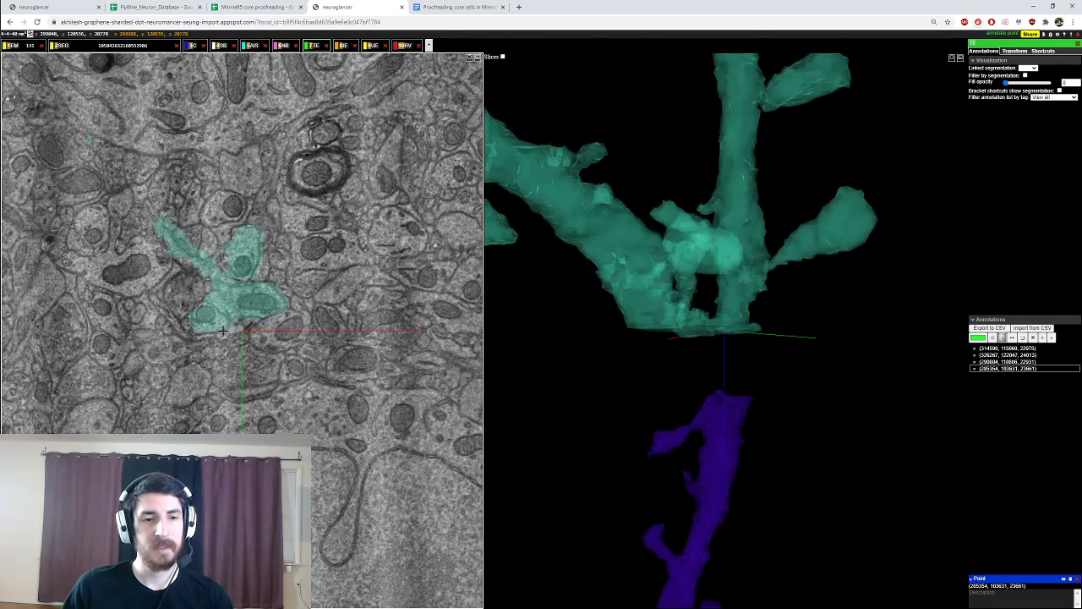
# Step: Start a multicut in the SEG layer and cover the candidate segment's small profile nearest the dendrite with red points
pyautogui.scroll(-3, 221, 331)
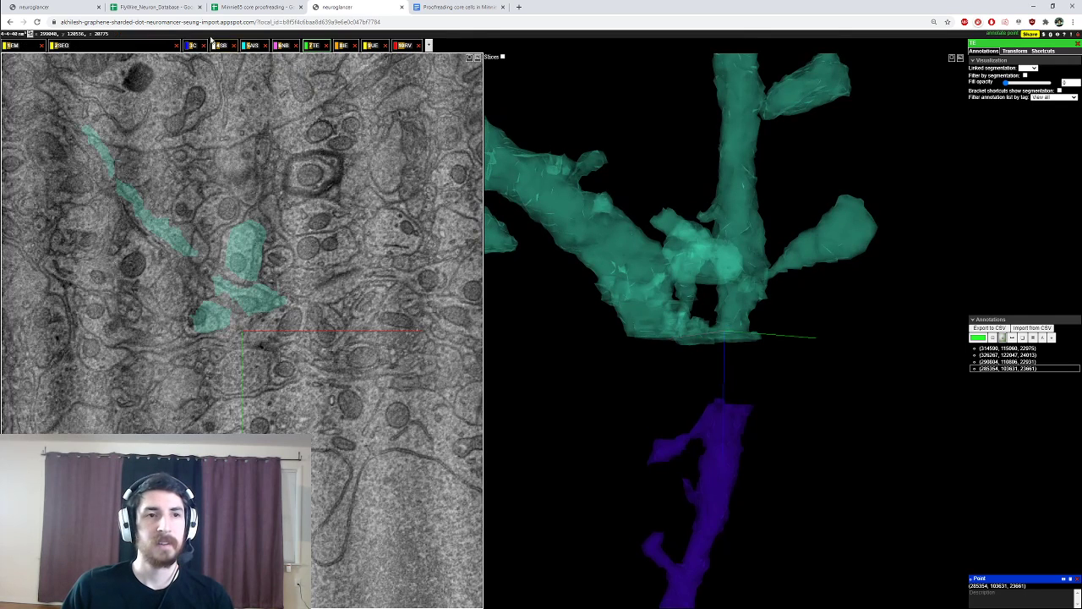
pyautogui.click(130, 47)
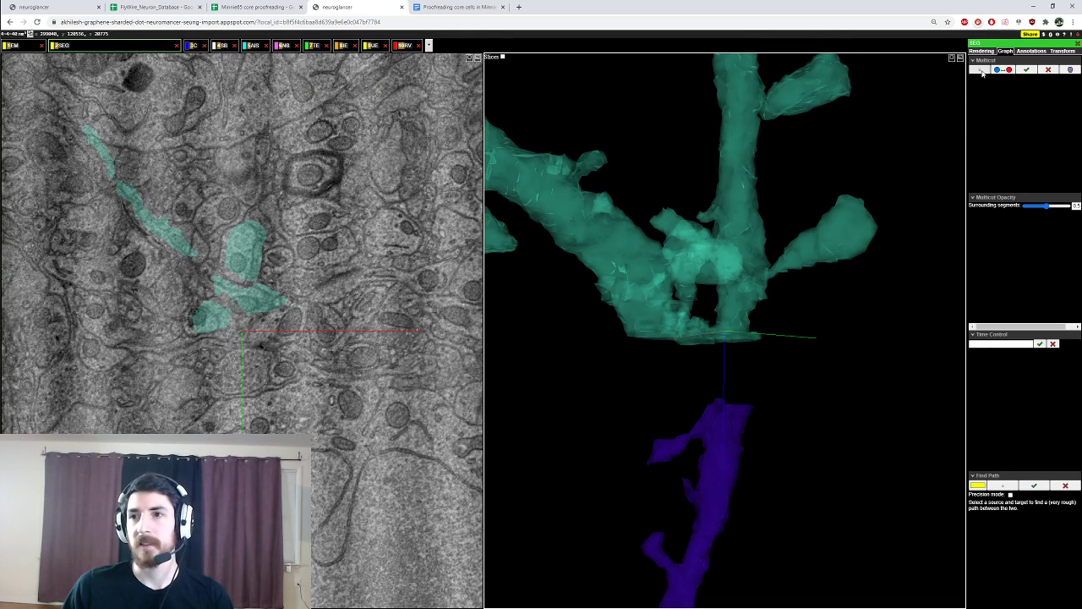
pyautogui.scroll(-10, 299, 325)
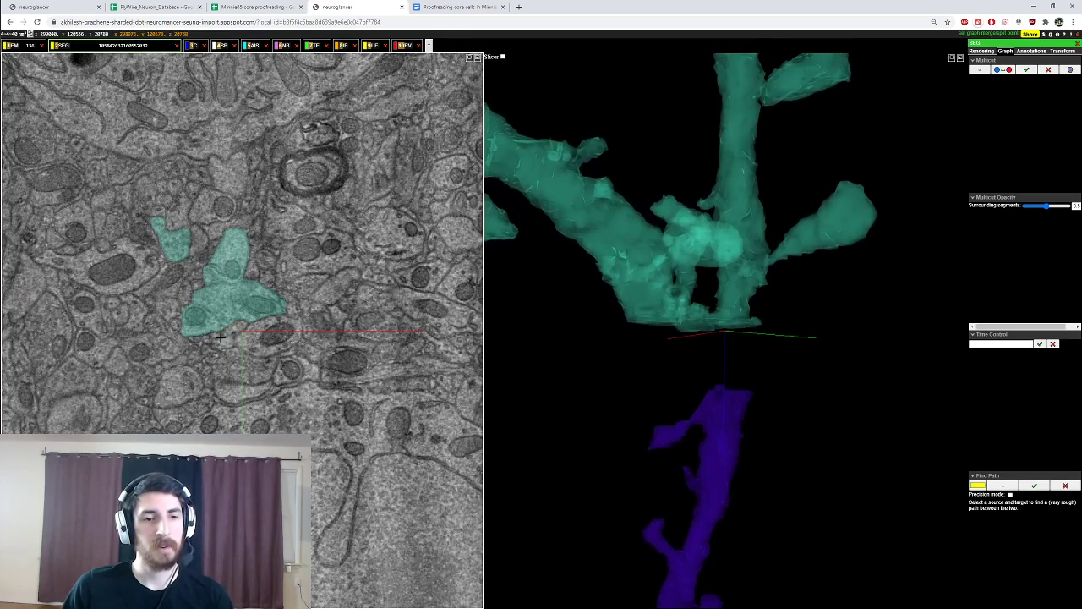
pyautogui.keyDown('ctrl'); pyautogui.click(216, 325); pyautogui.keyUp('ctrl')
pyautogui.keyDown('ctrl'); pyautogui.click(205, 317); pyautogui.keyUp('ctrl')
pyautogui.keyDown('ctrl'); pyautogui.click(195, 312); pyautogui.keyUp('ctrl')
pyautogui.keyDown('ctrl'); pyautogui.click(194, 320); pyautogui.keyUp('ctrl')
pyautogui.keyDown('ctrl'); pyautogui.click(207, 321); pyautogui.keyUp('ctrl')
pyautogui.keyDown('ctrl'); pyautogui.click(208, 329); pyautogui.keyUp('ctrl')
pyautogui.keyDown('ctrl'); pyautogui.click(199, 330); pyautogui.keyUp('ctrl')
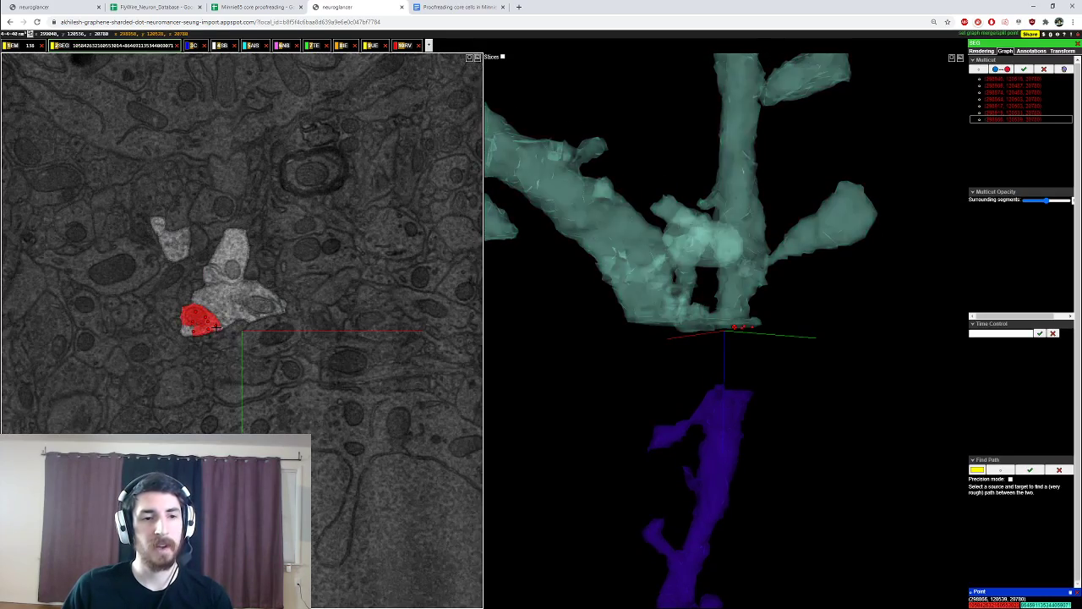
pyautogui.keyDown('ctrl'); pyautogui.click(192, 331); pyautogui.keyUp('ctrl')
pyautogui.keyDown('ctrl'); pyautogui.click(187, 331); pyautogui.keyUp('ctrl')
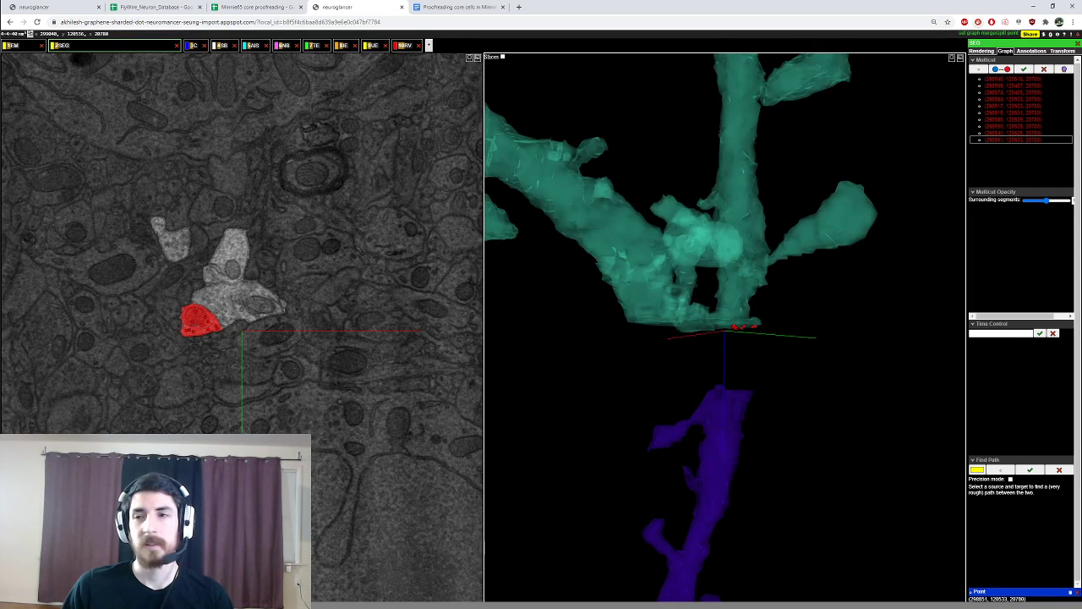
# Step: Place blue multicut points on the adjoining profile of the candidate segment and submit the split
pyautogui.keyDown('ctrl'); pyautogui.click(194, 296); pyautogui.keyUp('ctrl')
pyautogui.keyDown('ctrl'); pyautogui.click(202, 302); pyautogui.keyUp('ctrl')
pyautogui.keyDown('ctrl'); pyautogui.click(231, 321); pyautogui.keyUp('ctrl')
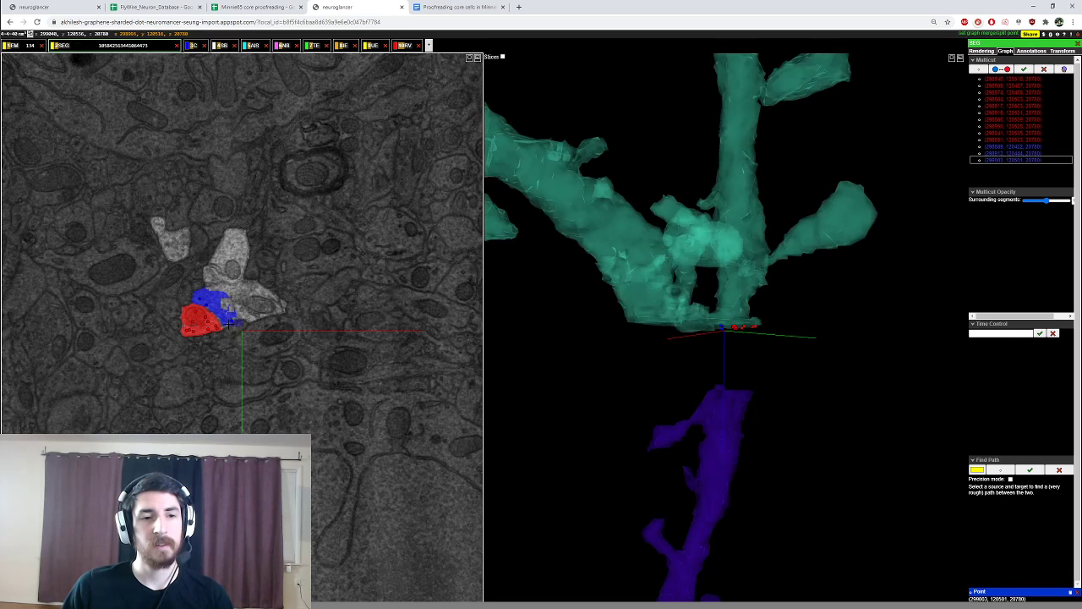
pyautogui.click(1024, 69)
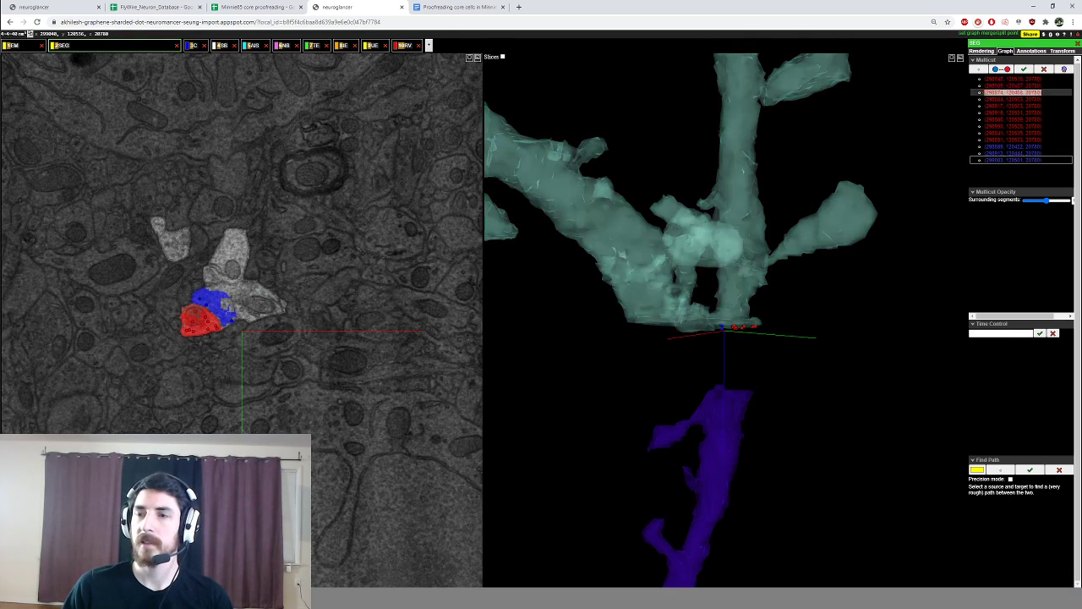
# Step: Check the split around the dendrite end in 3D and clear the multicut points
pyautogui.moveTo(745, 373); pyautogui.dragTo(727, 343)
pyautogui.keyDown('ctrl'); pyautogui.scroll(-8, 744, 391); pyautogui.keyUp('ctrl')
pyautogui.scroll(3, 726, 329)
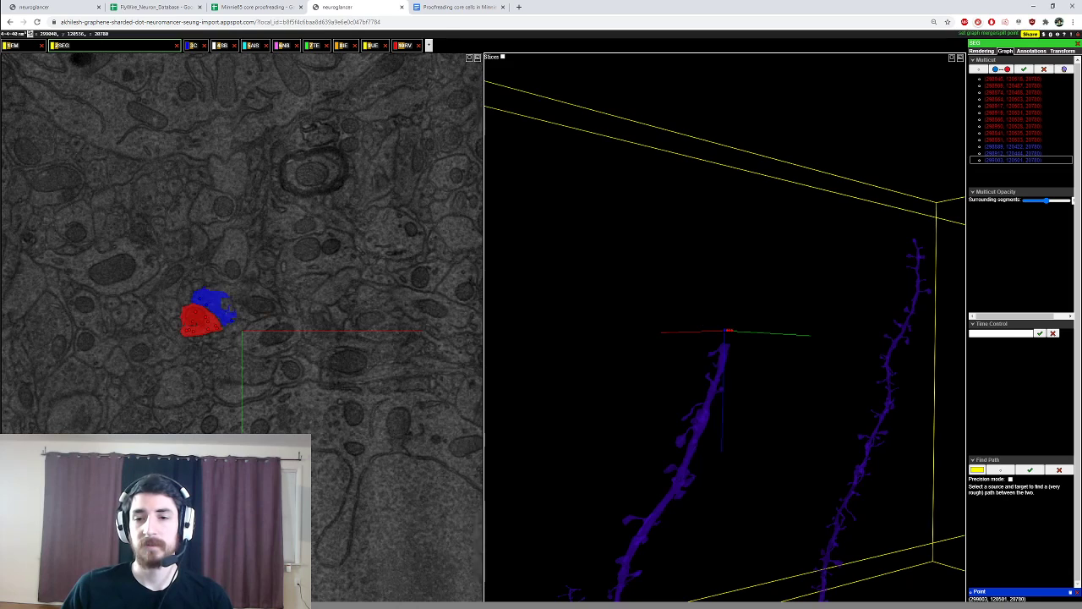
pyautogui.scroll(5, 725, 355)
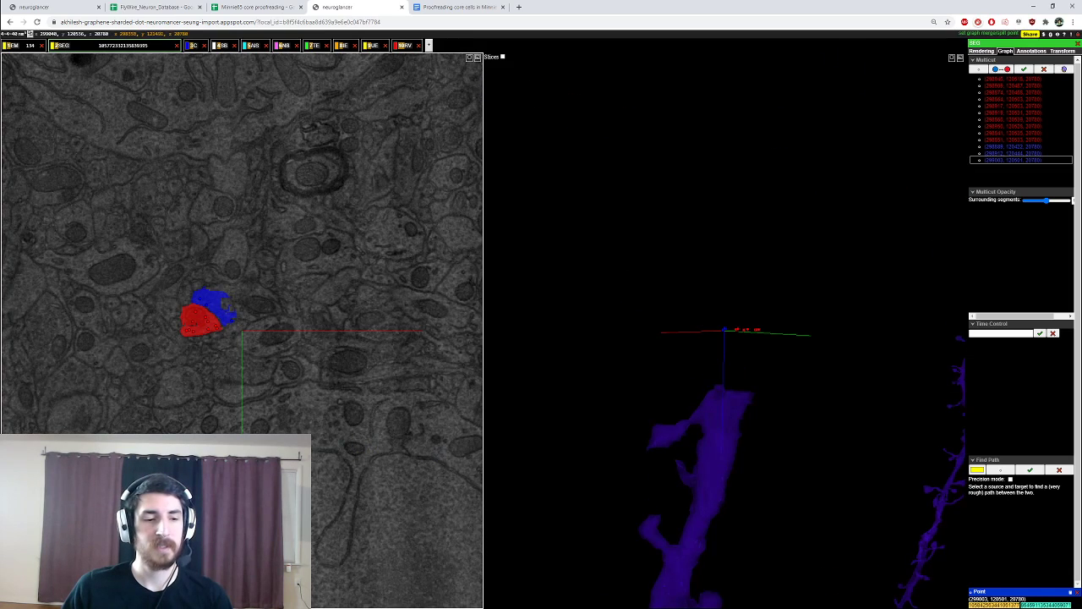
pyautogui.click(1045, 69)
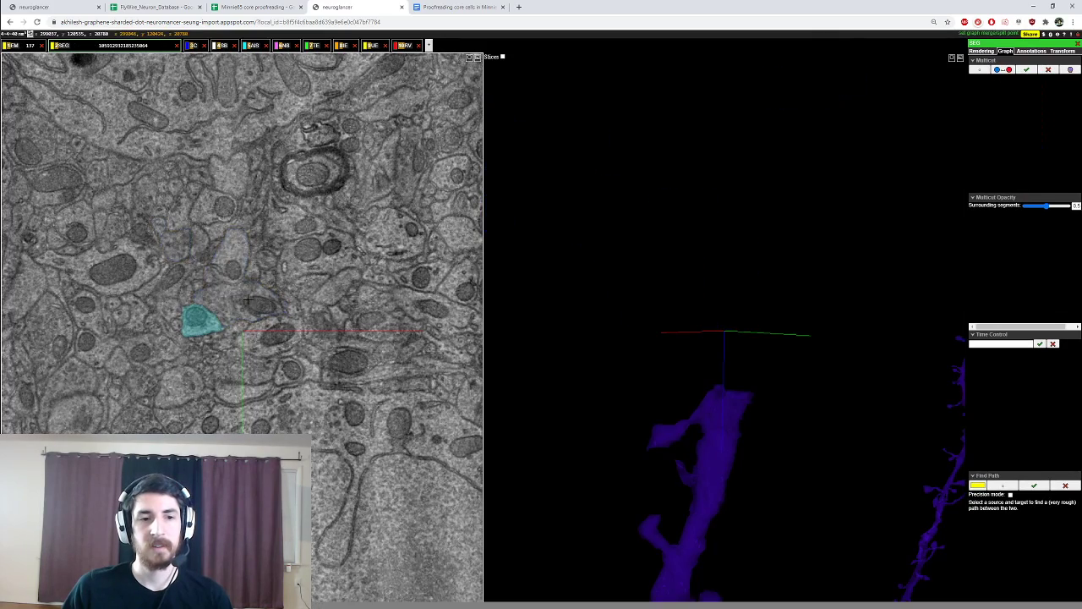
# Step: Trace the continuation profile into the slices beyond the gap and display the still merged segment there
pyautogui.scroll(-10, 325, 338)
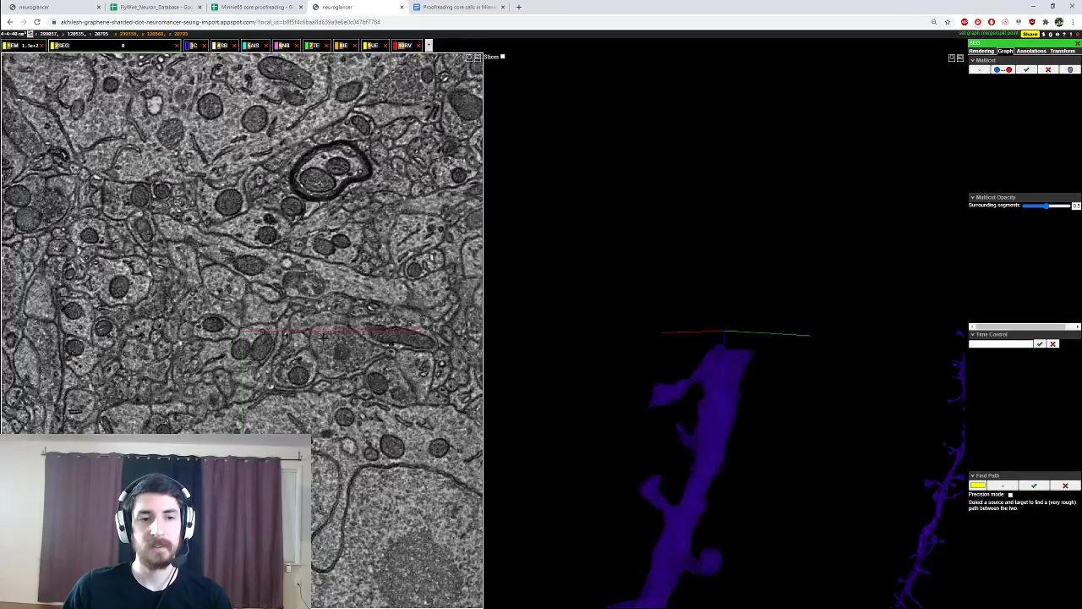
pyautogui.scroll(8, 218, 329)
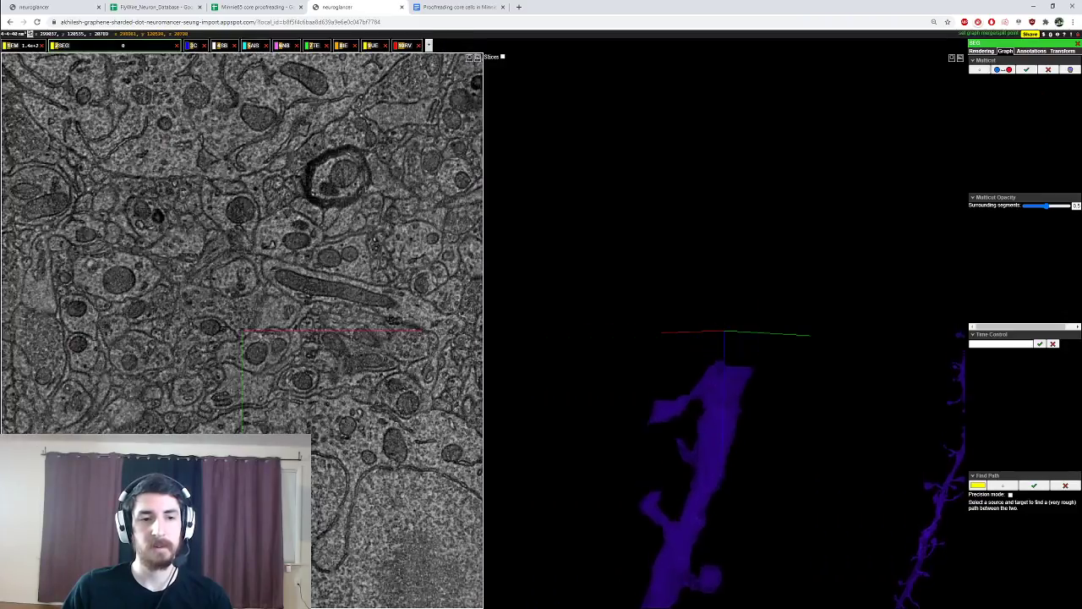
pyautogui.scroll(4, 210, 328)
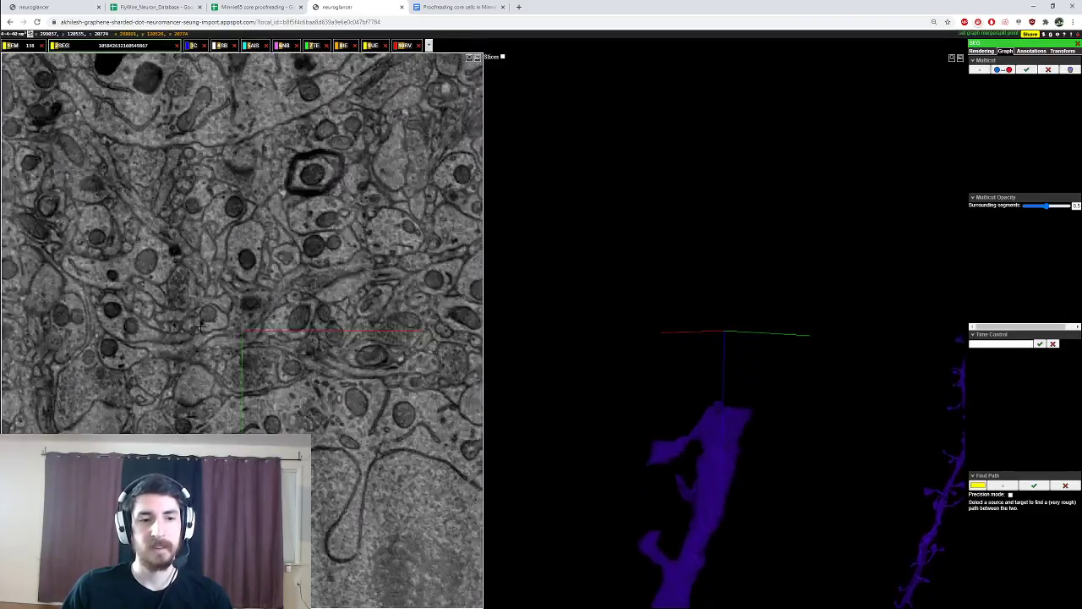
pyautogui.doubleClick(211, 317)
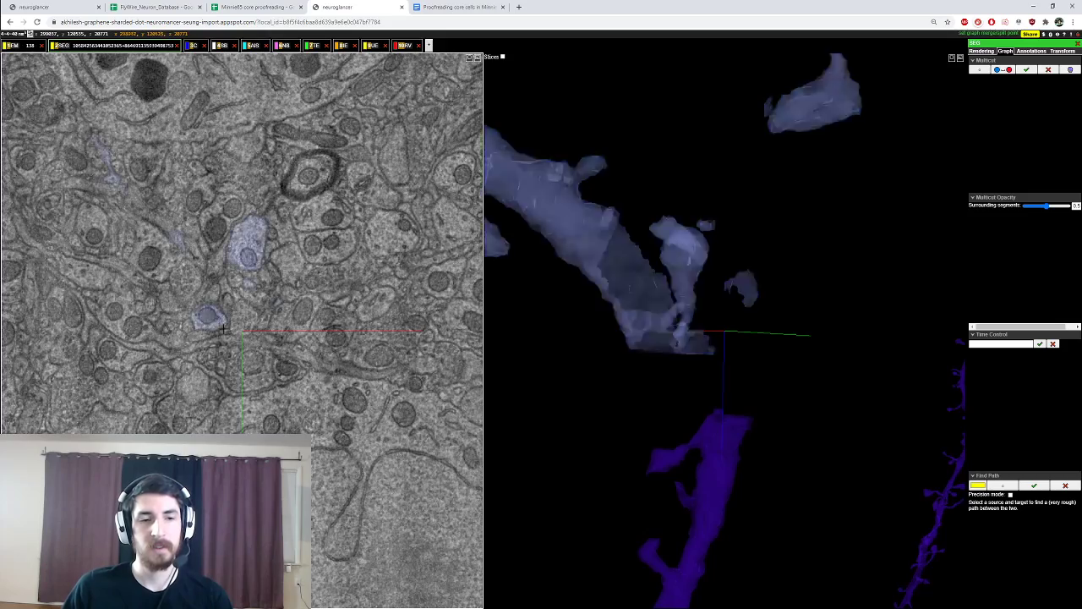
pyautogui.scroll(-6, 205, 346)
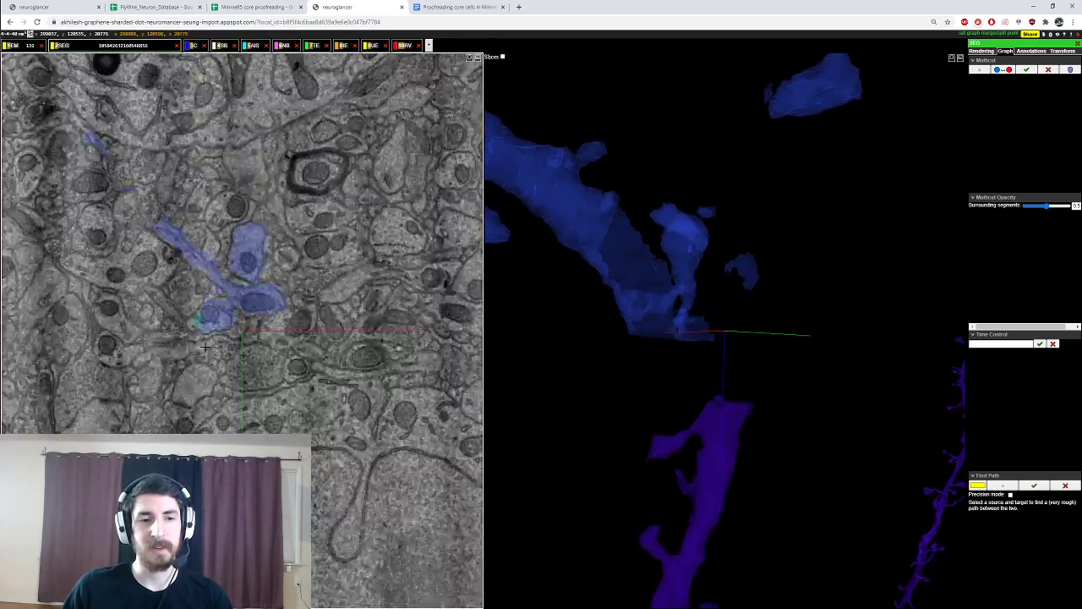
pyautogui.scroll(2, 205, 347)
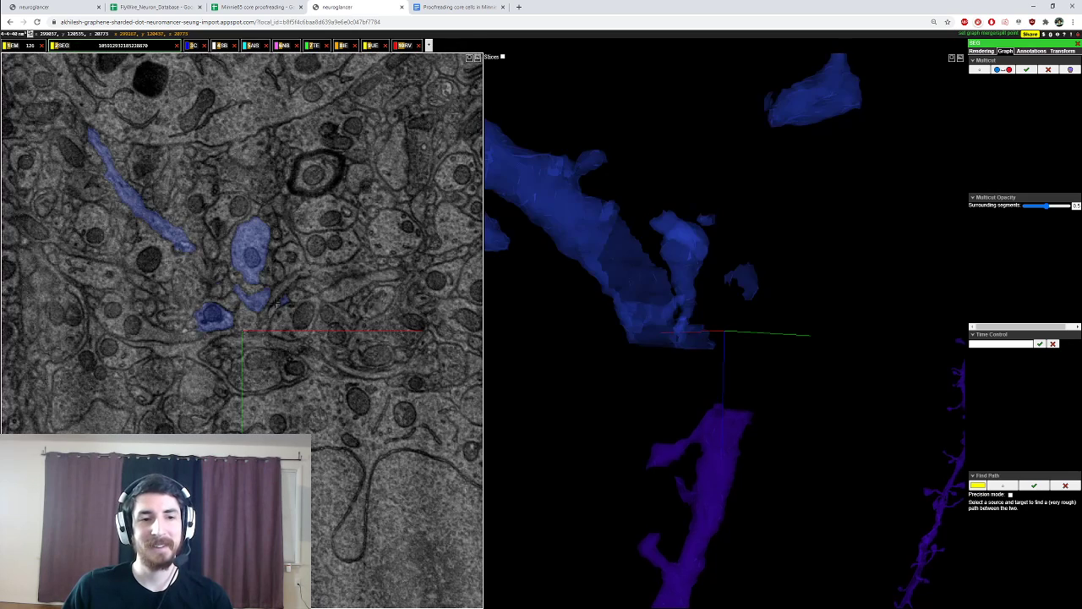
# Step: Place blue multicut points across the continuation's small round profile in the EM slice
pyautogui.keyDown('ctrl'); pyautogui.click(216, 315); pyautogui.keyUp('ctrl')
pyautogui.keyDown('ctrl'); pyautogui.click(199, 321); pyautogui.keyUp('ctrl')
pyautogui.keyDown('ctrl'); pyautogui.click(208, 327); pyautogui.keyUp('ctrl')
pyautogui.keyDown('ctrl'); pyautogui.click(213, 322); pyautogui.keyUp('ctrl')
pyautogui.keyDown('ctrl'); pyautogui.click(224, 325); pyautogui.keyUp('ctrl')
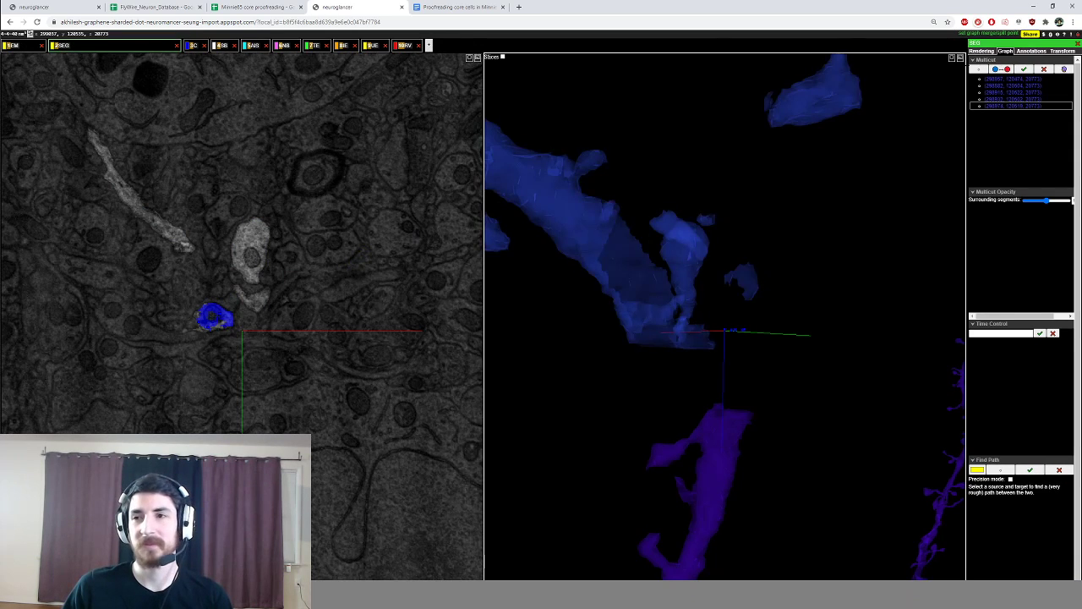
# Step: Place red multicut points on the adjoining merged profiles a few slices away and submit the split
pyautogui.scroll(-9, 238, 301)
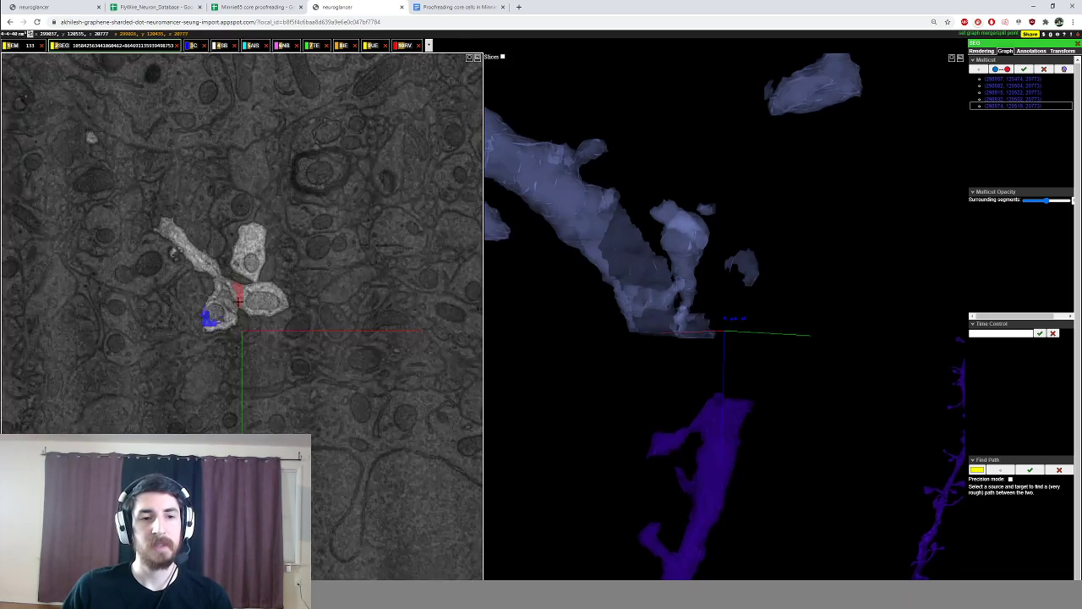
pyautogui.scroll(3, 238, 301)
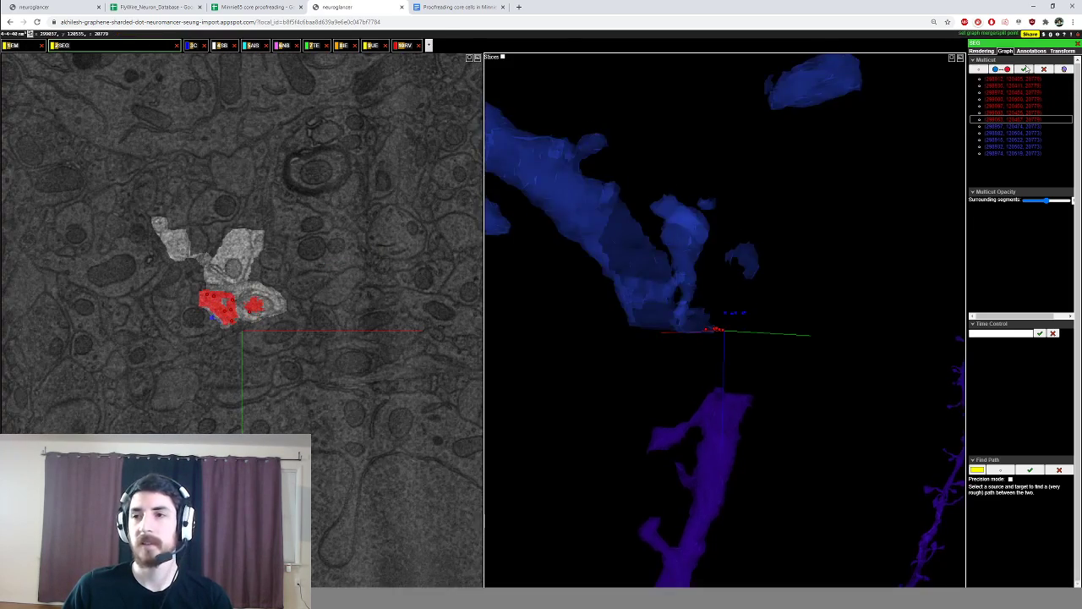
pyautogui.moveTo(719, 338); pyautogui.dragTo(744, 342)
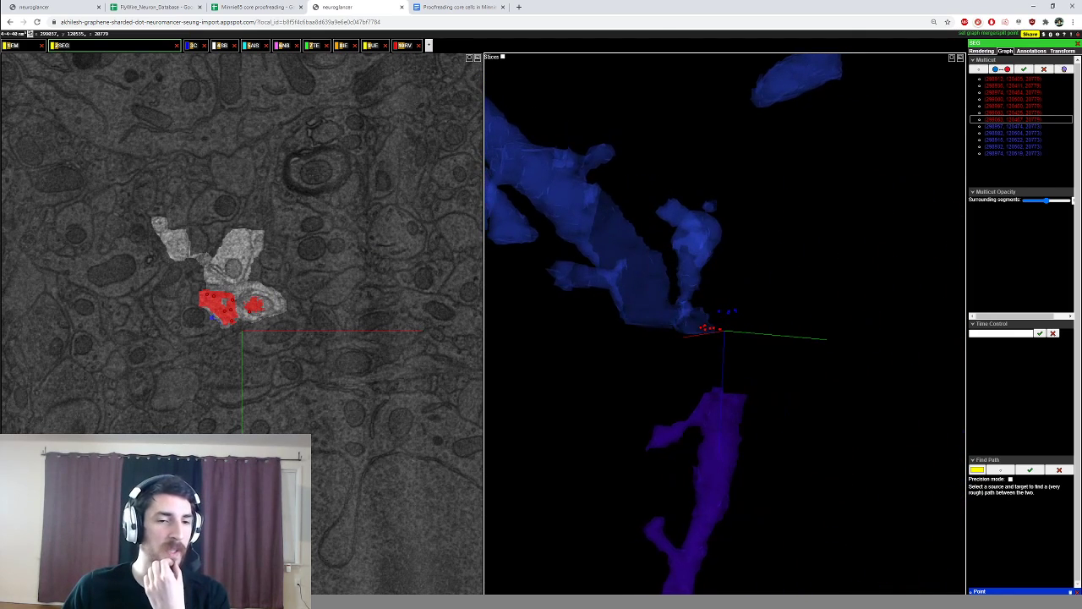
# Step: Check the blue and red multicut points in 3D and submit the split of the merged segment
pyautogui.scroll(-5, 723, 331)
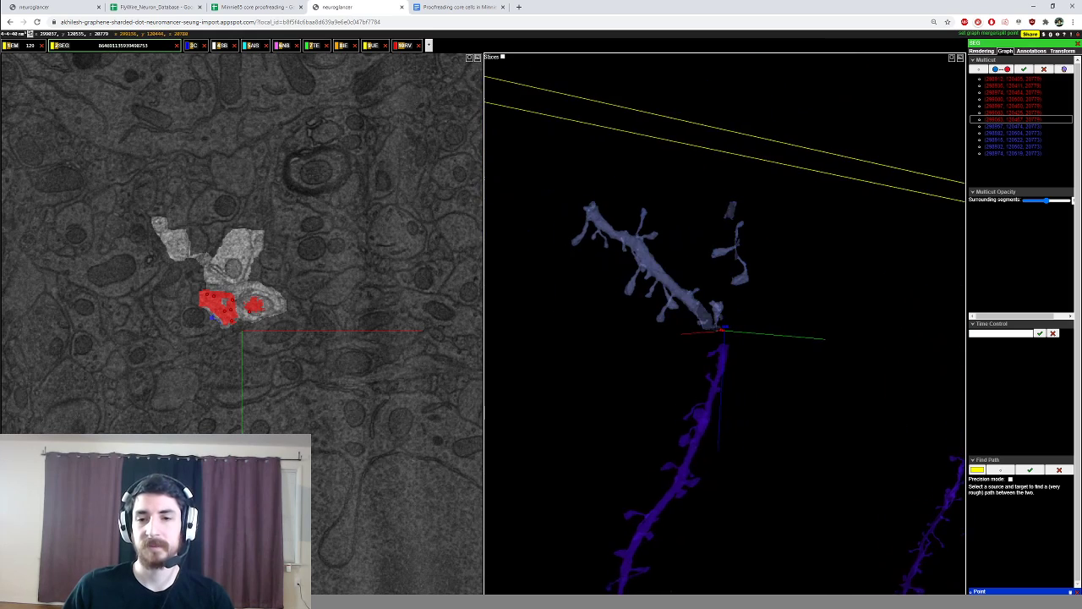
pyautogui.scroll(5, 720, 330)
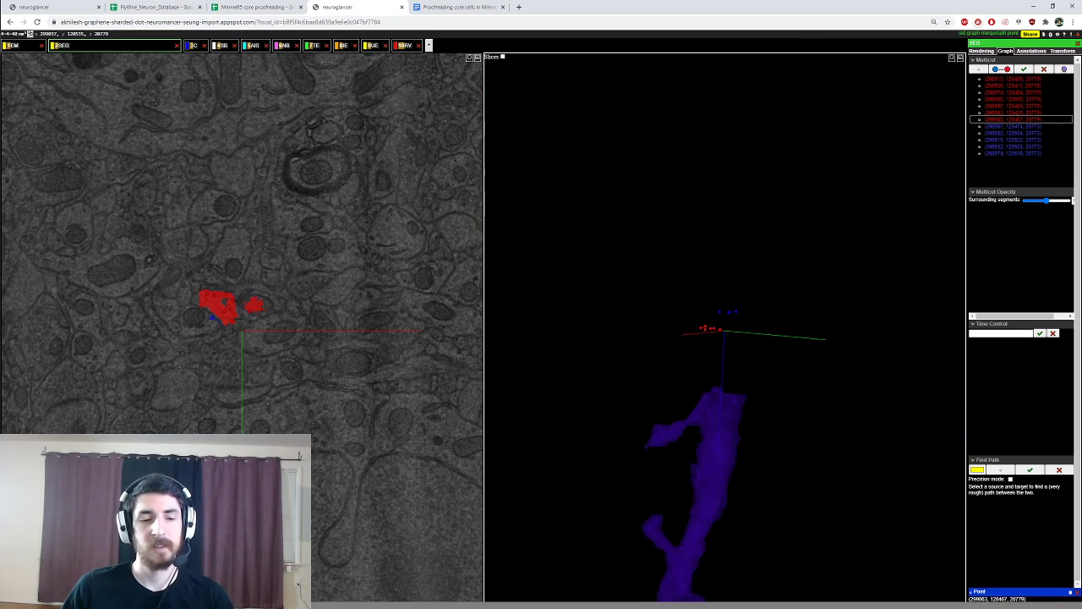
pyautogui.click(1025, 69)
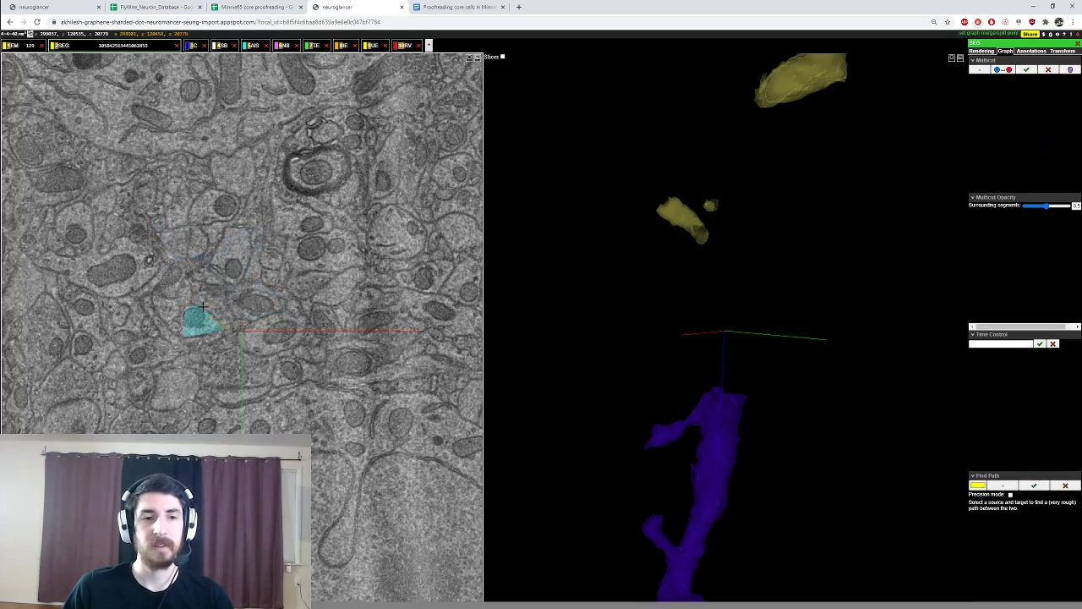
# Step: Follow the split-off continuation profile through the neighbouring EM slices around the gap
pyautogui.scroll(-3, 210, 315)
pyautogui.scroll(-2, 209, 315)
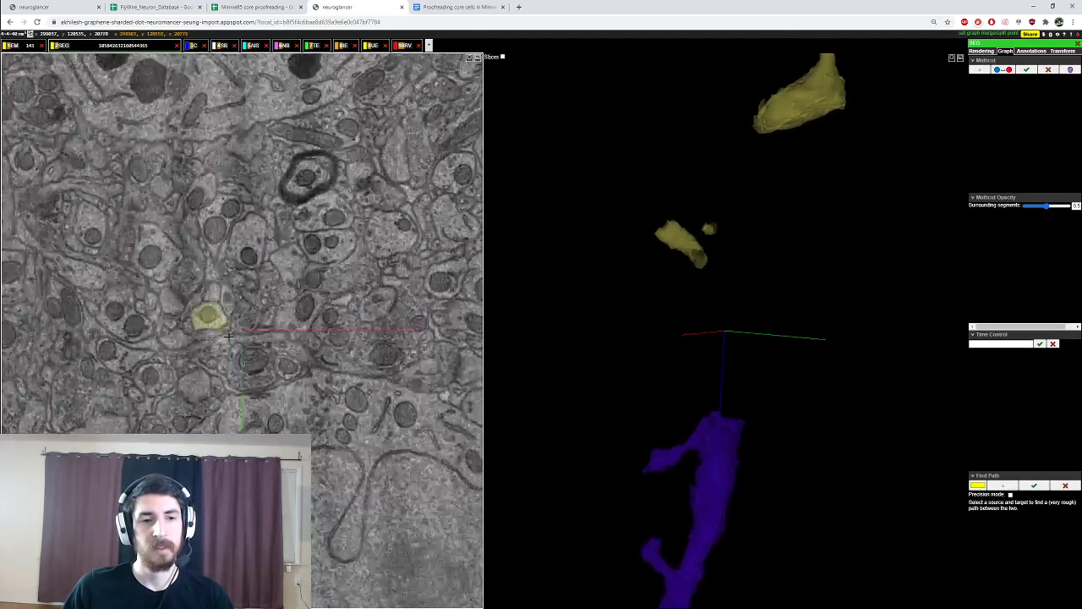
pyautogui.scroll(-3, 212, 330)
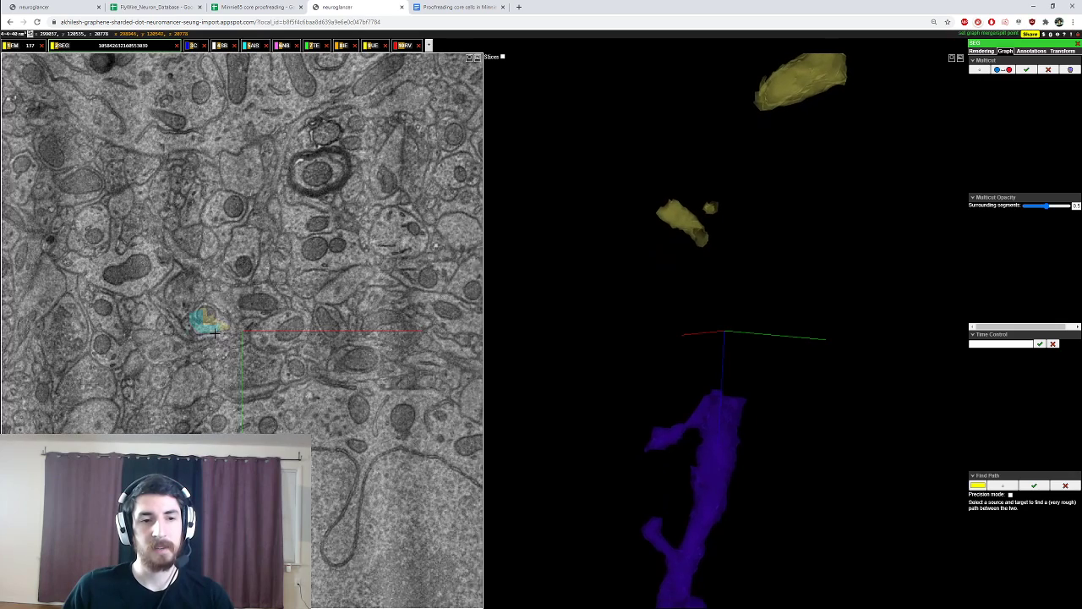
pyautogui.scroll(-2, 200, 324)
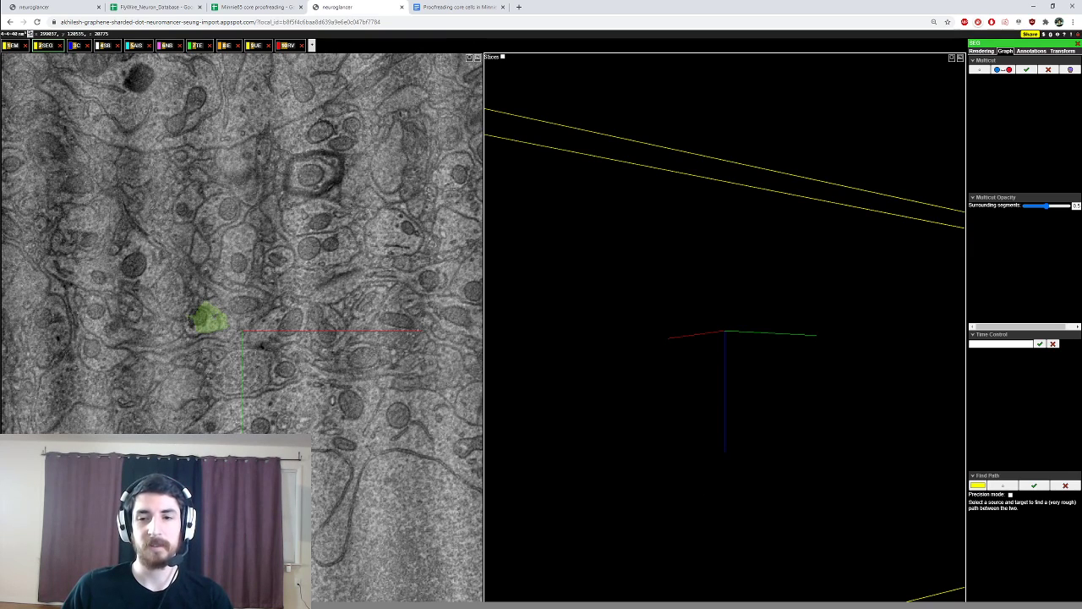
# Step: Trace the green fragment's profile through the slices beyond its far end and display the next dendrite segment
pyautogui.moveTo(770, 222); pyautogui.dragTo(896, 207)
pyautogui.rightClick(726, 199)
pyautogui.moveTo(863, 254); pyautogui.dragTo(658, 283)
pyautogui.rightClick(718, 283)
pyautogui.moveTo(704, 342); pyautogui.dragTo(748, 351)
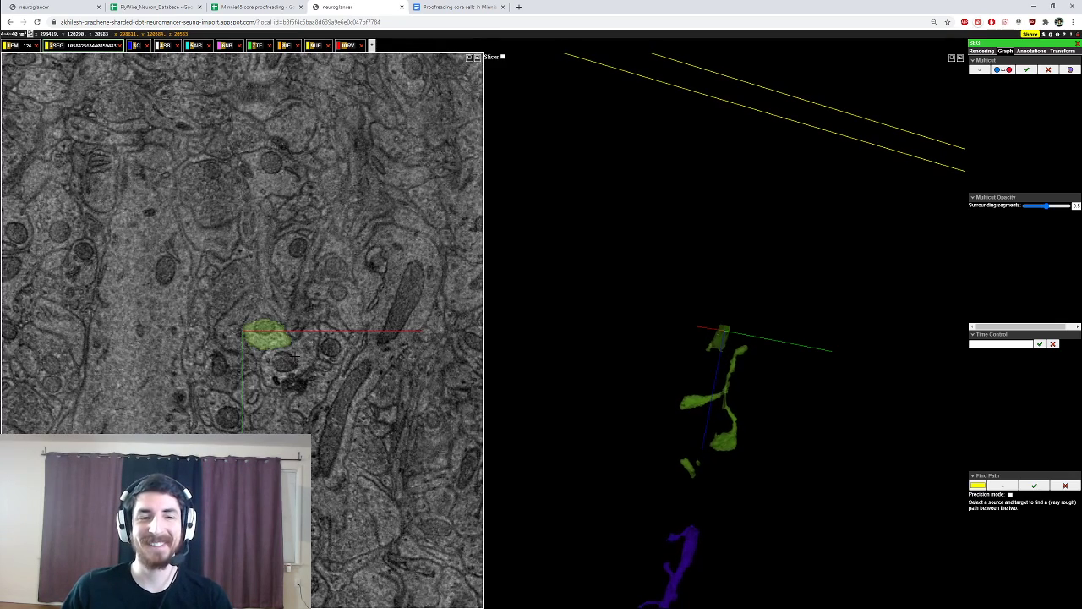
pyautogui.scroll(1, 295, 356)
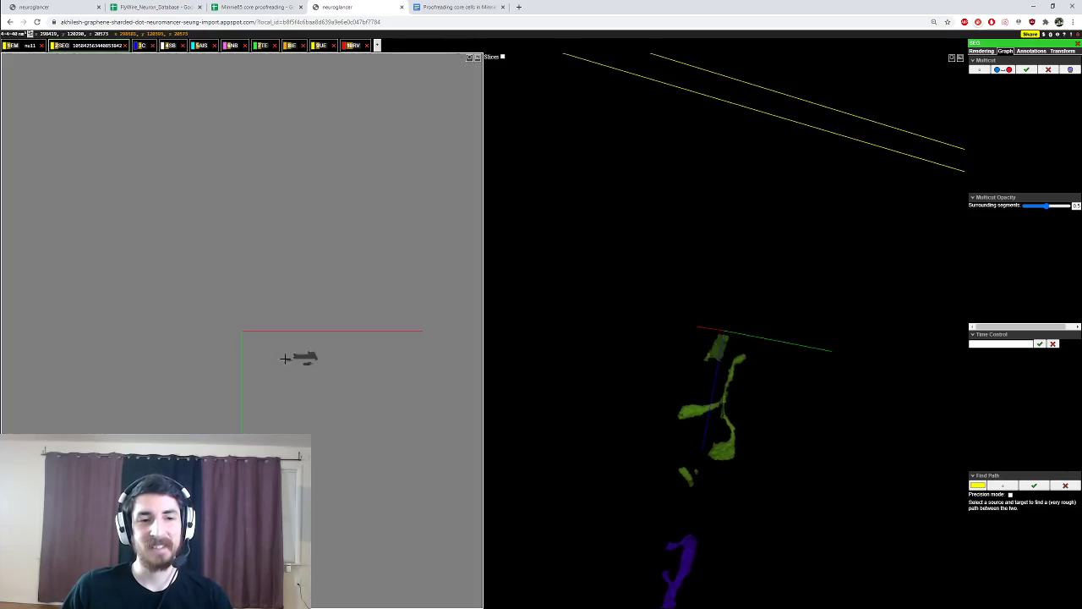
pyautogui.scroll(1, 254, 360)
pyautogui.scroll(3, 253, 359)
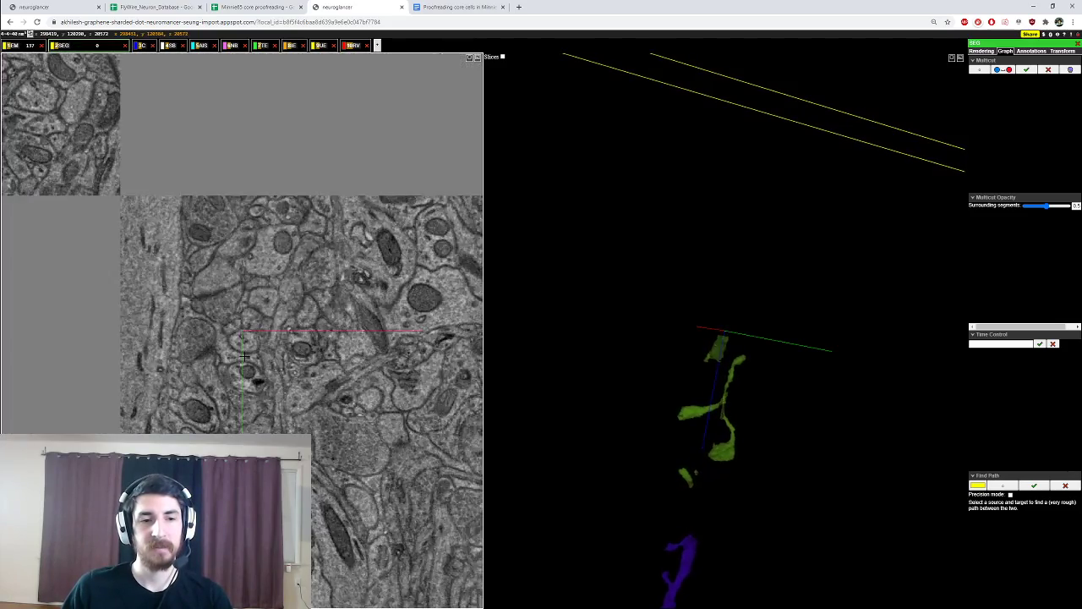
pyautogui.scroll(2, 244, 355)
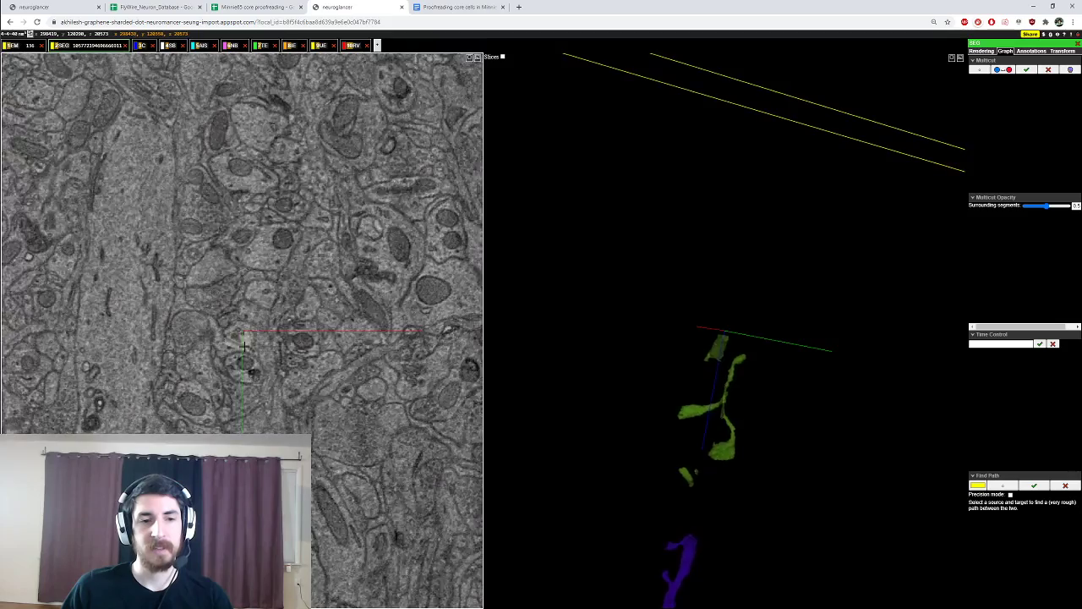
pyautogui.scroll(-4, 245, 347)
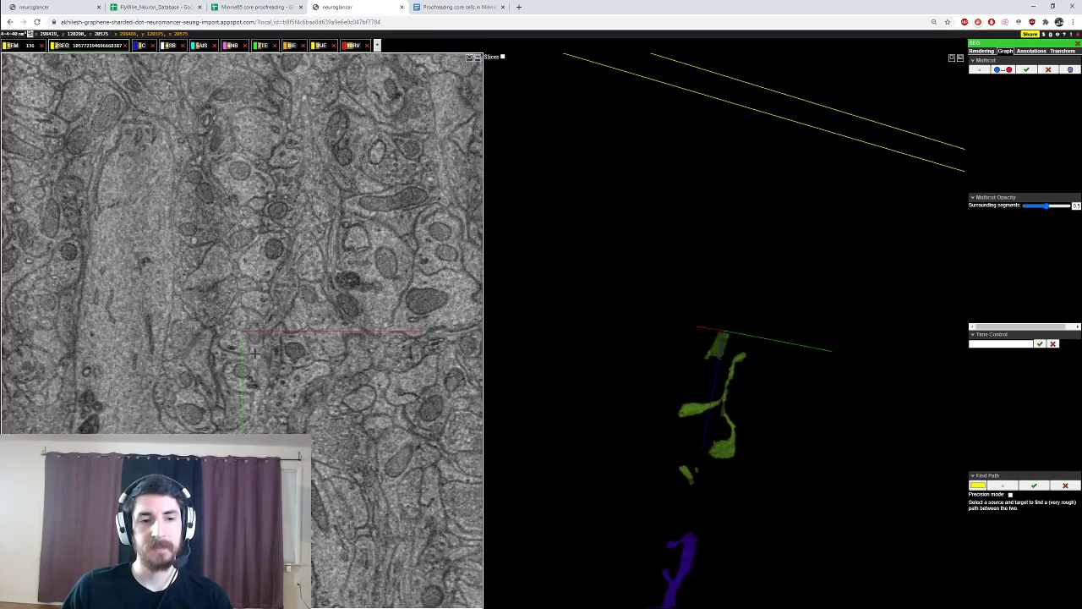
pyautogui.scroll(5, 266, 355)
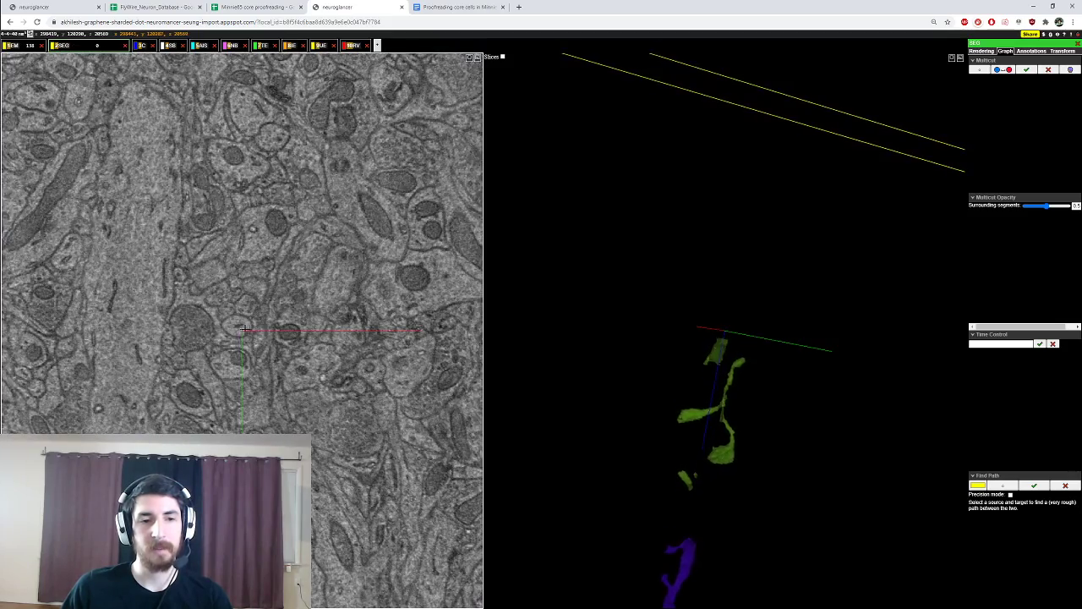
pyautogui.scroll(4, 246, 331)
# Step: Examine the newly displayed dendrite segment and the swollen tip of its long side branch in 3D and EM
pyautogui.moveTo(727, 338)
pyautogui.mouseDown()
pyautogui.moveTo(771, 363)
pyautogui.moveTo(721, 338)
pyautogui.mouseUp()
pyautogui.scroll(1, 245, 331)
pyautogui.moveTo(707, 301); pyautogui.dragTo(664, 368)
pyautogui.scroll(-6, 742, 292)
pyautogui.rightClick(727, 232)
pyautogui.keyDown('ctrl'); pyautogui.scroll(8, 727, 254); pyautogui.keyUp('ctrl')
pyautogui.moveTo(727, 253); pyautogui.dragTo(763, 315)
pyautogui.keyDown('ctrl'); pyautogui.scroll(-5, 812, 262); pyautogui.keyUp('ctrl')
pyautogui.rightClick(658, 356)
pyautogui.keyDown('ctrl'); pyautogui.scroll(5, 676, 348); pyautogui.keyUp('ctrl')
pyautogui.rightClick(762, 324)
pyautogui.keyDown('ctrl'); pyautogui.scroll(-4, 763, 324); pyautogui.keyUp('ctrl')
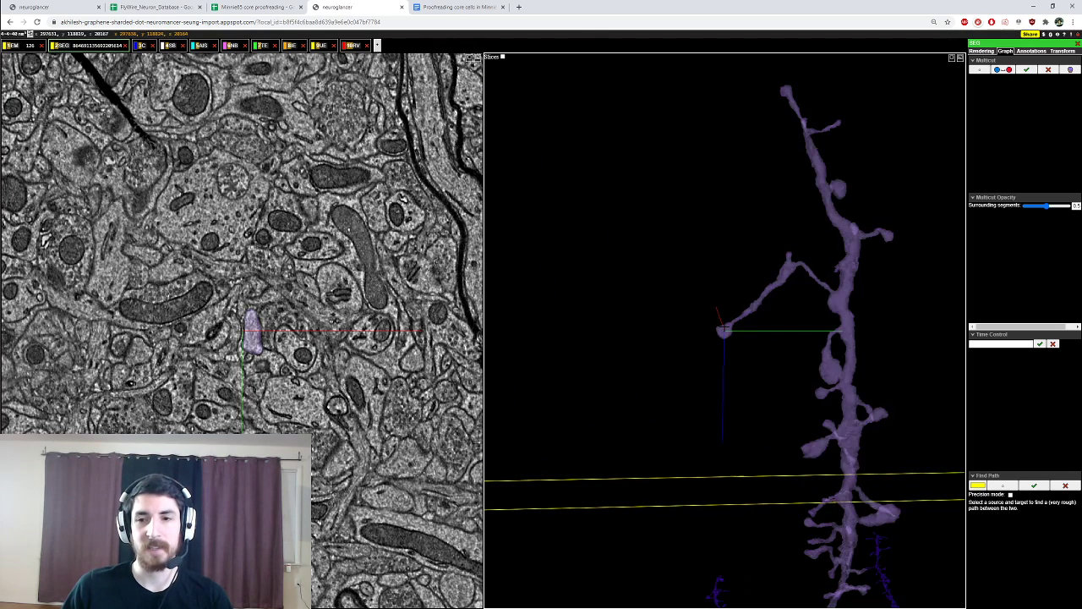
pyautogui.rightClick(257, 332)
pyautogui.keyDown('ctrl'); pyautogui.scroll(3, 258, 335); pyautogui.keyUp('ctrl')
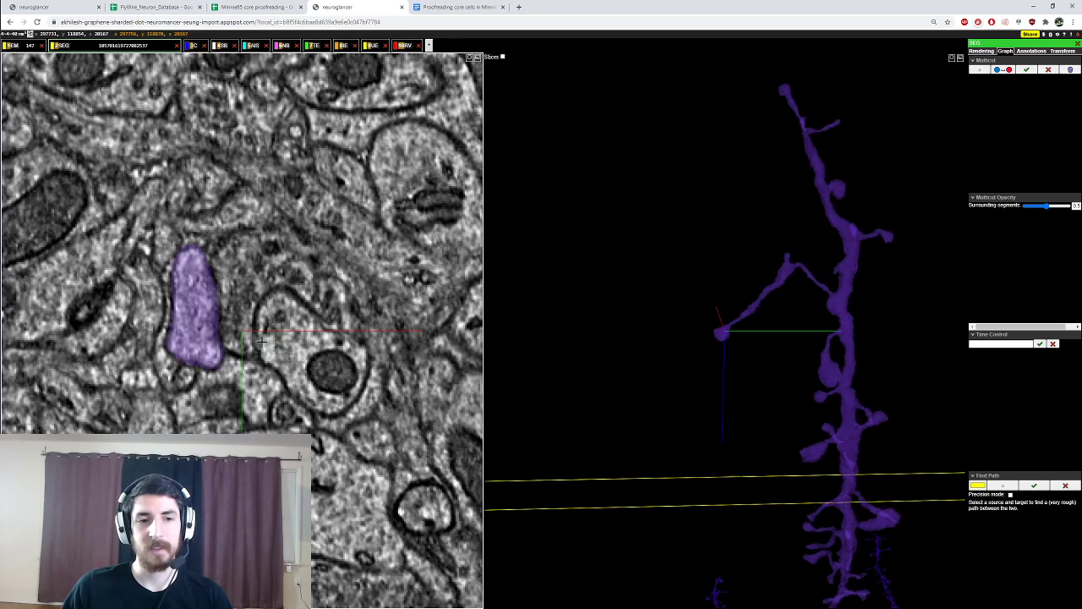
pyautogui.scroll(-2, 212, 292)
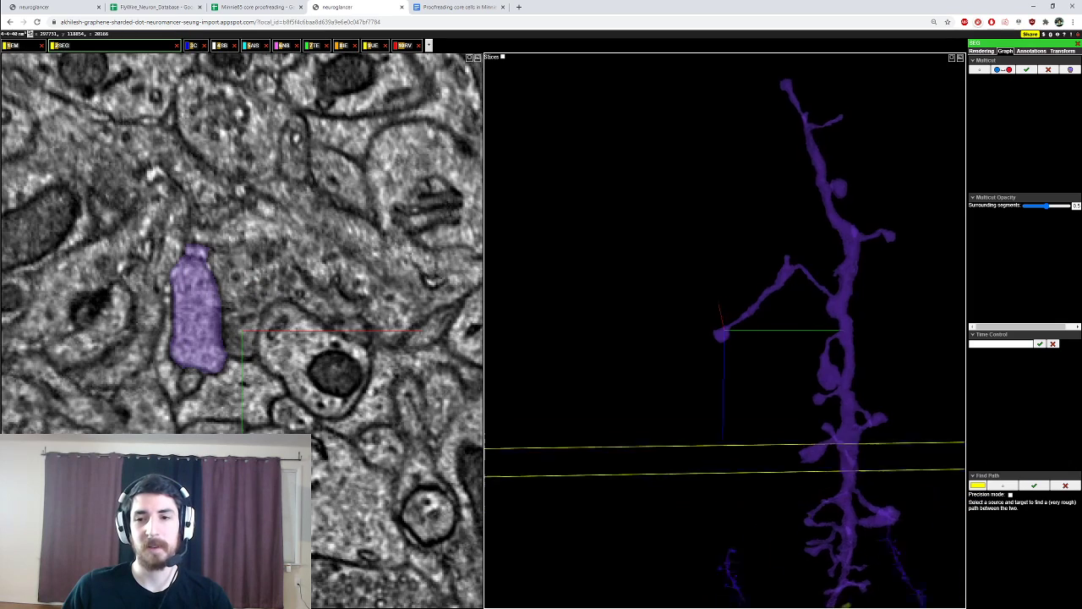
# Step: Examine the short stub at the side branch's bend in 3D and through the EM slices
pyautogui.moveTo(816, 255); pyautogui.dragTo(780, 273)
pyautogui.rightClick(775, 272)
pyautogui.keyDown('ctrl'); pyautogui.scroll(5, 776, 272); pyautogui.keyUp('ctrl')
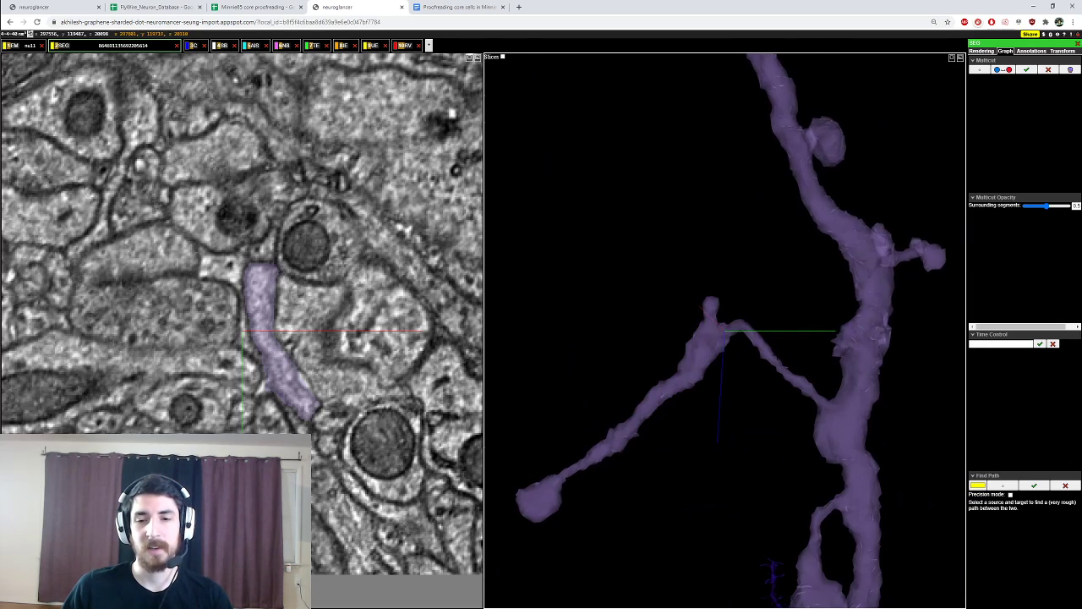
pyautogui.keyDown('ctrl'); pyautogui.scroll(-3, 717, 337); pyautogui.keyUp('ctrl')
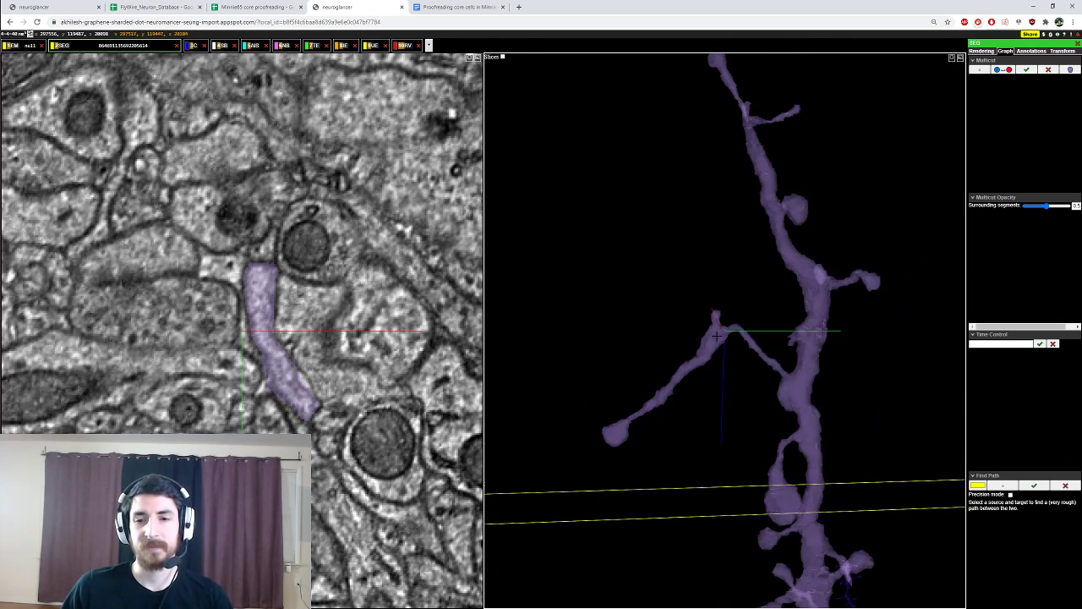
pyautogui.scroll(-5, 312, 390)
pyautogui.scroll(-3, 324, 389)
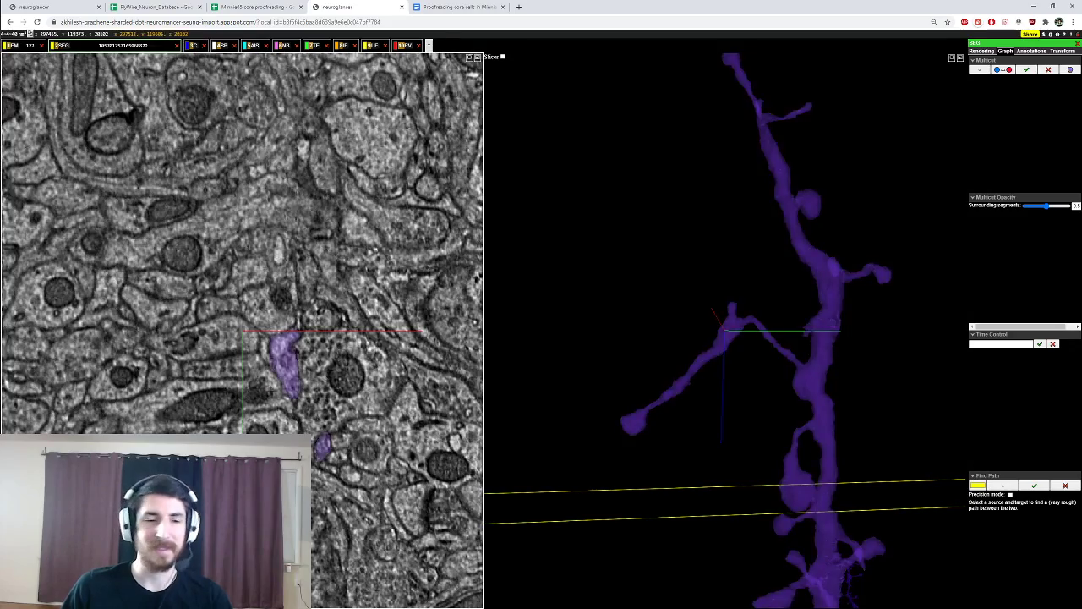
pyautogui.scroll(-3, 269, 389)
pyautogui.scroll(-2, 269, 390)
pyautogui.scroll(-4, 725, 330)
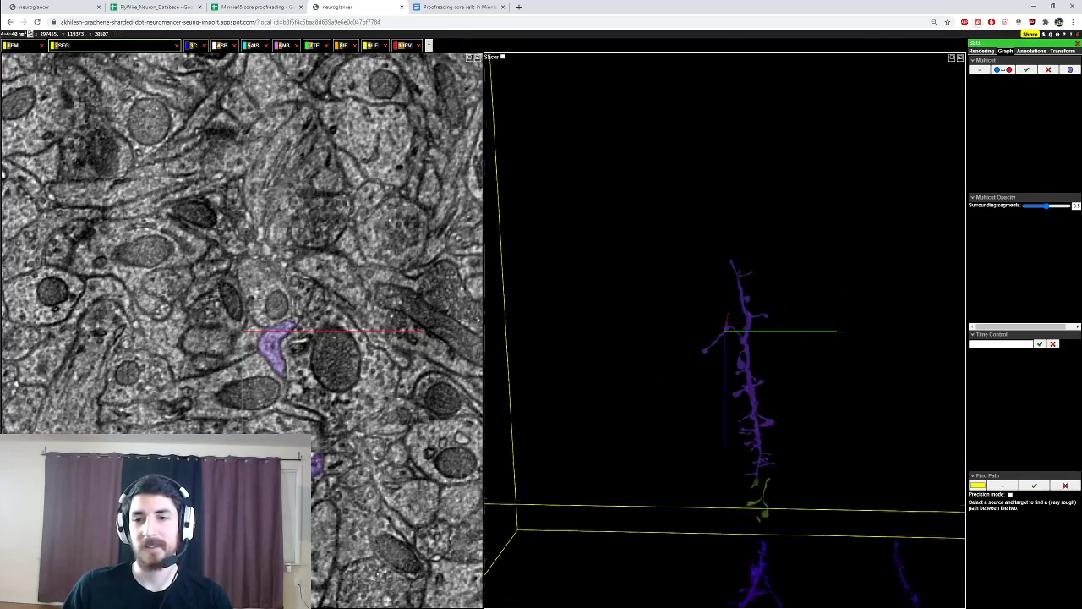
# Step: Examine the small nub on the segment's main shaft near the side branch in 3D and EM
pyautogui.keyDown('ctrl'); pyautogui.scroll(6, 724, 330); pyautogui.keyUp('ctrl')
pyautogui.keyDown('ctrl'); pyautogui.scroll(-2, 725, 330); pyautogui.keyUp('ctrl')
pyautogui.moveTo(833, 309); pyautogui.dragTo(799, 317)
pyautogui.rightClick(794, 329)
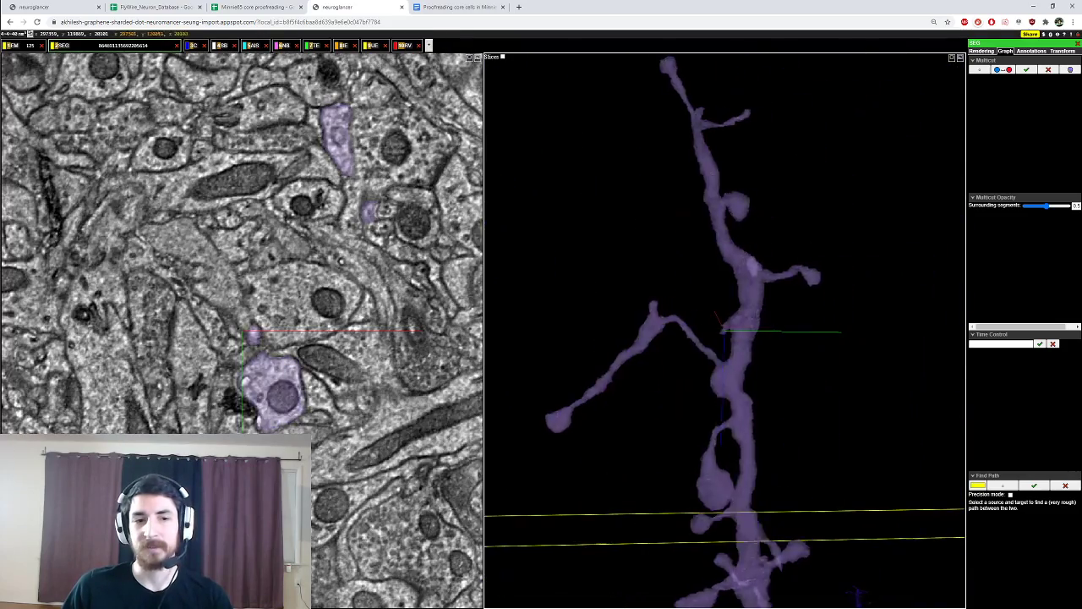
pyautogui.scroll(-4, 279, 339)
# Step: Mark the dendrite's far end near its thin terminal branches with a point in the TE annotation layer
pyautogui.keyDown('ctrl'); pyautogui.scroll(-4, 736, 330); pyautogui.keyUp('ctrl')
pyautogui.moveTo(736, 330); pyautogui.dragTo(786, 338)
pyautogui.rightClick(701, 251)
pyautogui.keyDown('ctrl'); pyautogui.scroll(5, 701, 250); pyautogui.keyUp('ctrl')
pyautogui.moveTo(701, 251); pyautogui.dragTo(626, 245)
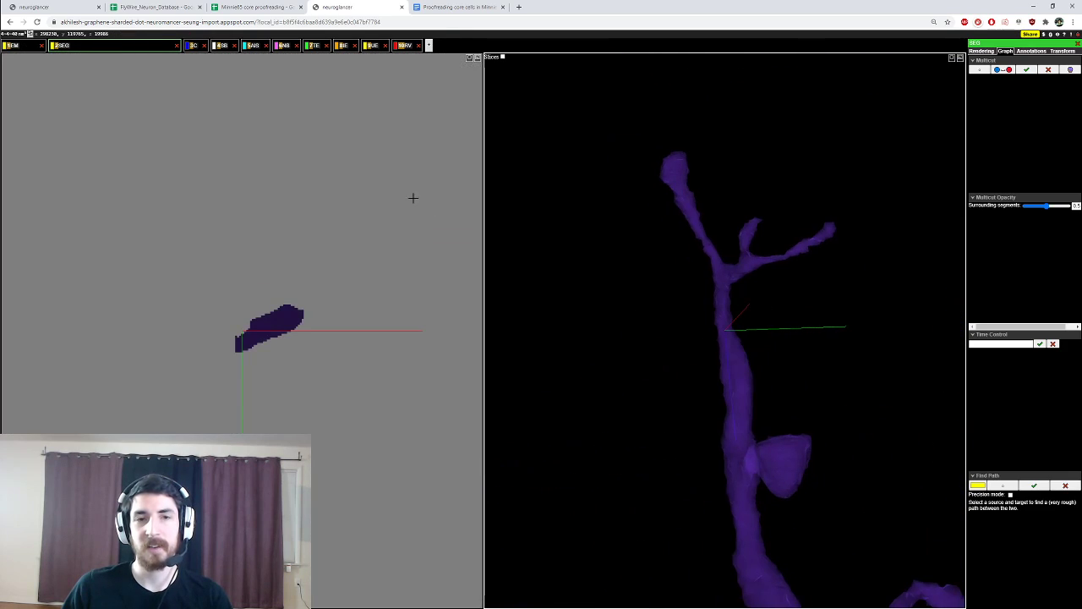
pyautogui.rightClick(316, 46)
pyautogui.scroll(-4, 260, 324)
pyautogui.keyDown('ctrl'); pyautogui.click(260, 324); pyautogui.keyUp('ctrl')
# Step: Examine the gap between the purple dendrite segment's lower end and the green fragment in the EM slices
pyautogui.moveTo(660, 334); pyautogui.dragTo(736, 335)
pyautogui.keyDown('ctrl'); pyautogui.scroll(-8, 735, 335); pyautogui.keyUp('ctrl')
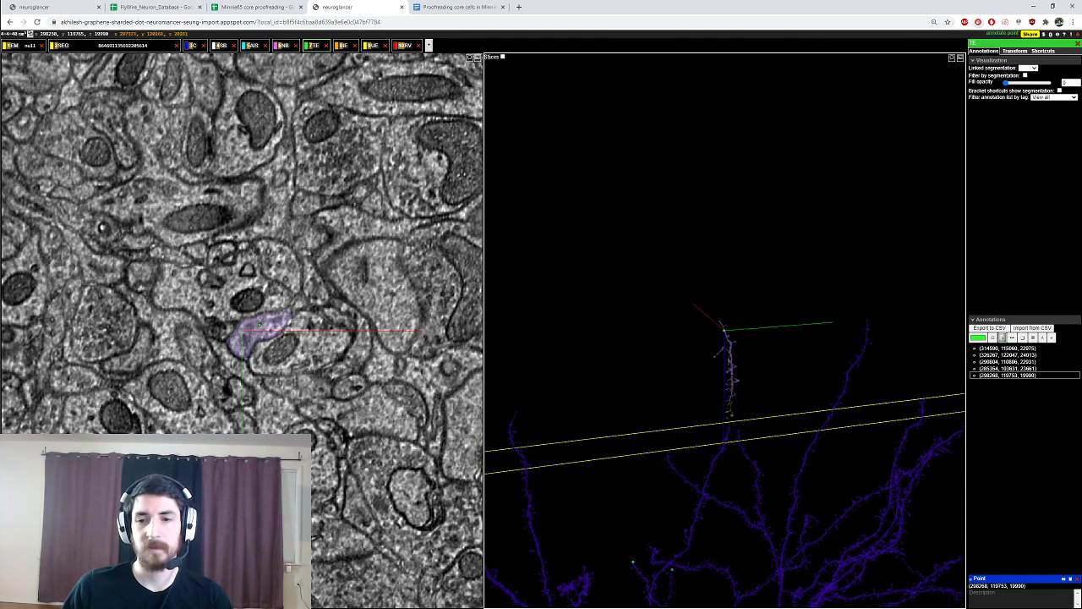
pyautogui.rightClick(733, 369)
pyautogui.keyDown('ctrl'); pyautogui.scroll(4, 733, 369); pyautogui.keyUp('ctrl')
pyautogui.rightClick(706, 467)
pyautogui.keyDown('ctrl'); pyautogui.scroll(3, 706, 406); pyautogui.keyUp('ctrl')
pyautogui.moveTo(689, 410); pyautogui.dragTo(706, 373)
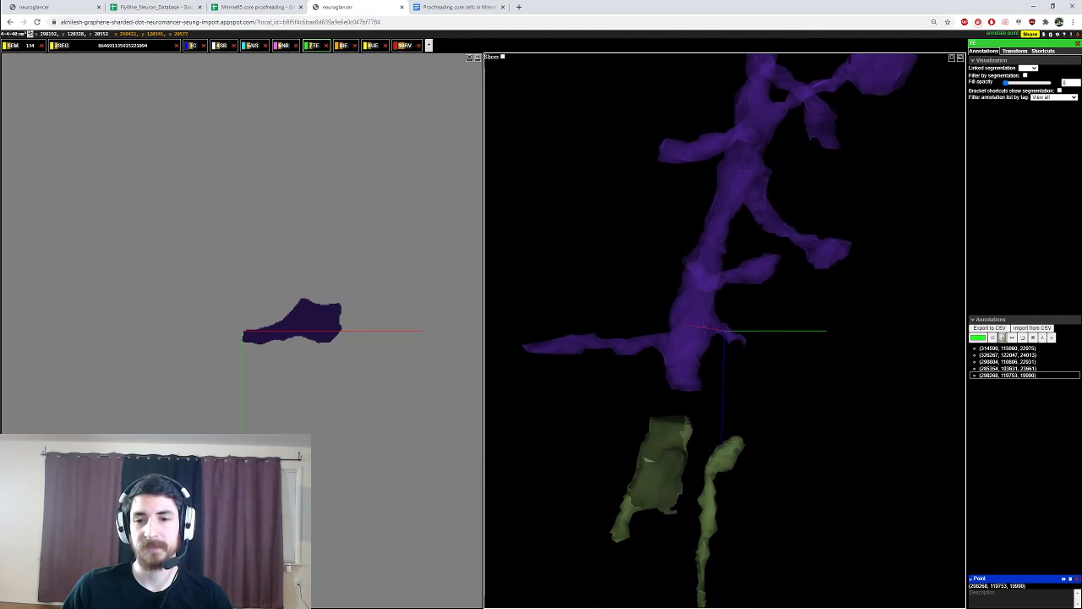
pyautogui.rightClick(689, 383)
pyautogui.scroll(3, 243, 346)
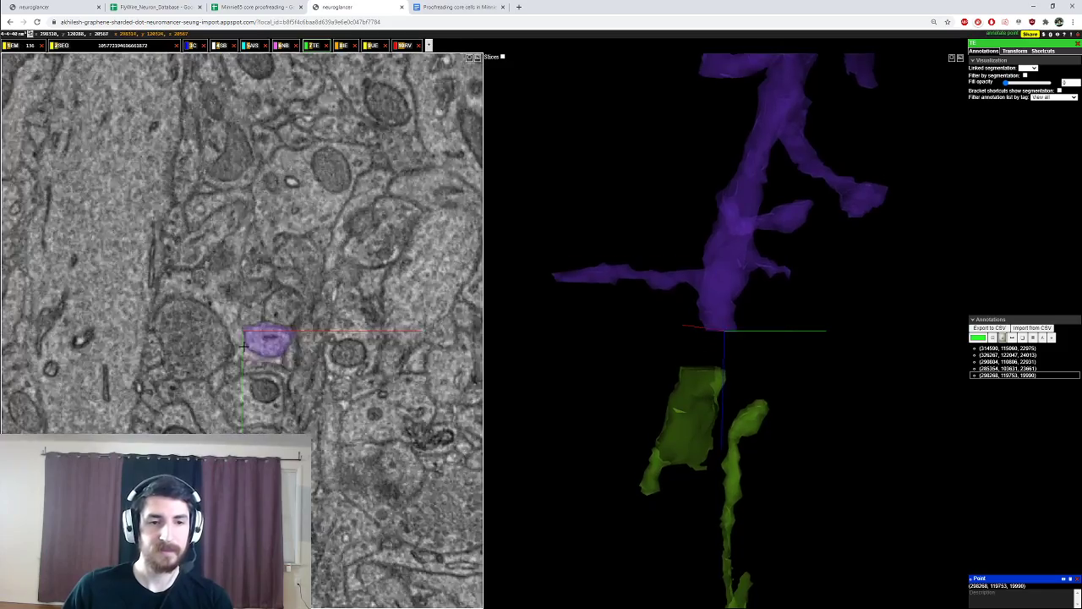
pyautogui.scroll(4, 244, 346)
pyautogui.scroll(-5, 317, 341)
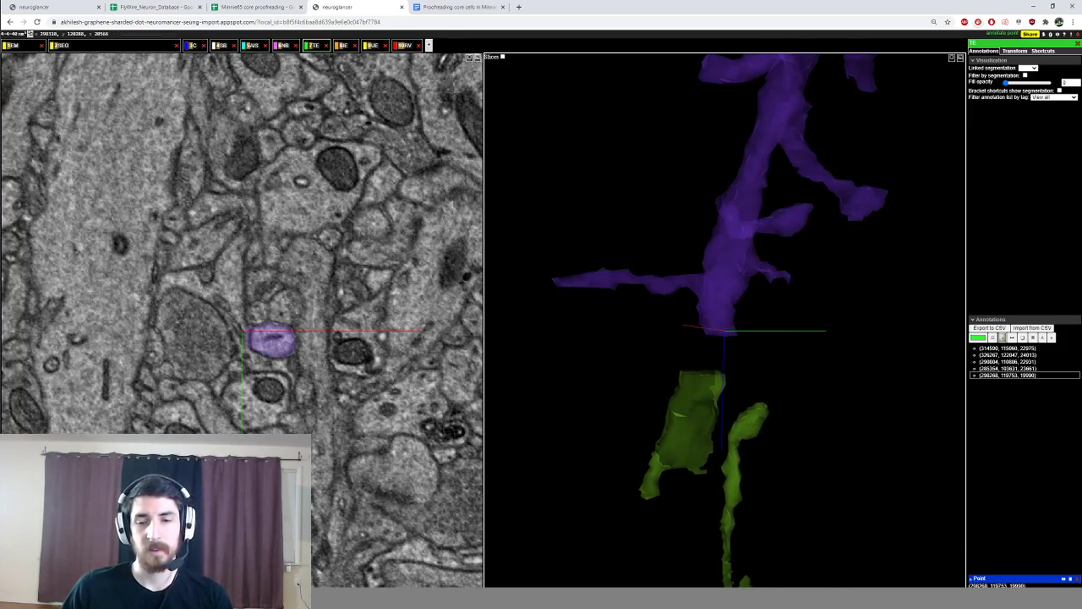
# Step: Trace the profile through the slices at the gap above the main neuron's dendrite and display the continuation segment
pyautogui.keyDown('ctrl'); pyautogui.scroll(-6, 677, 339); pyautogui.keyUp('ctrl')
pyautogui.rightClick(713, 426)
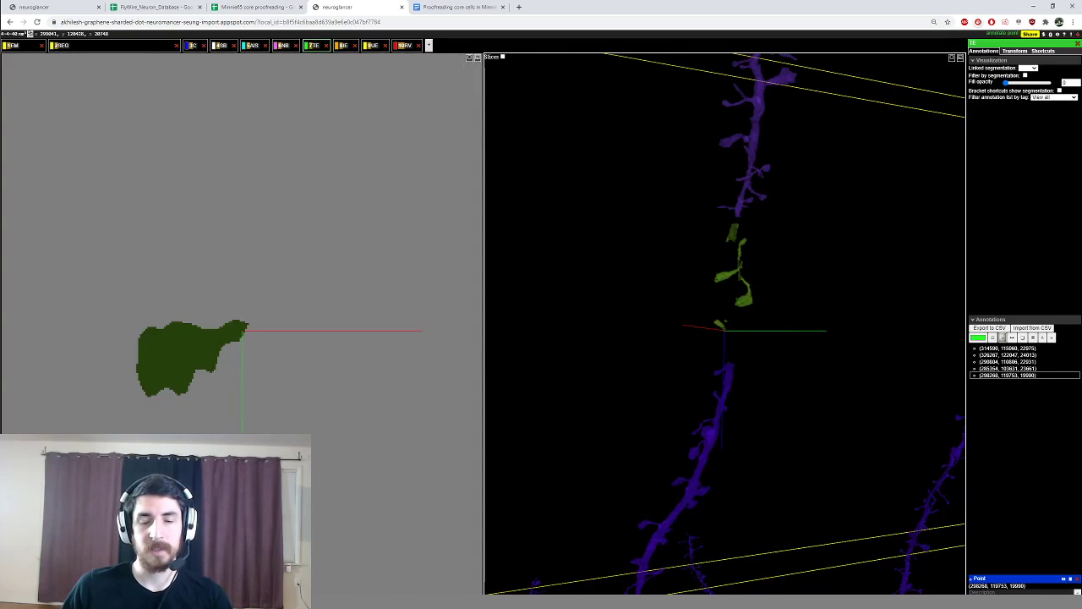
pyautogui.scroll(-6, 300, 392)
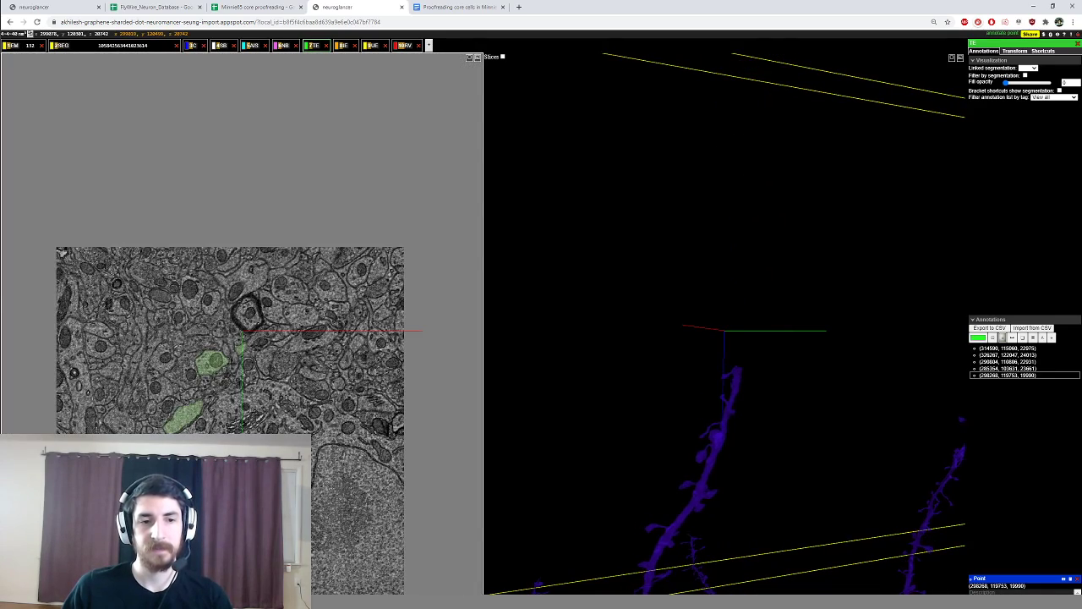
pyautogui.scroll(12, 245, 368)
pyautogui.scroll(3, 265, 370)
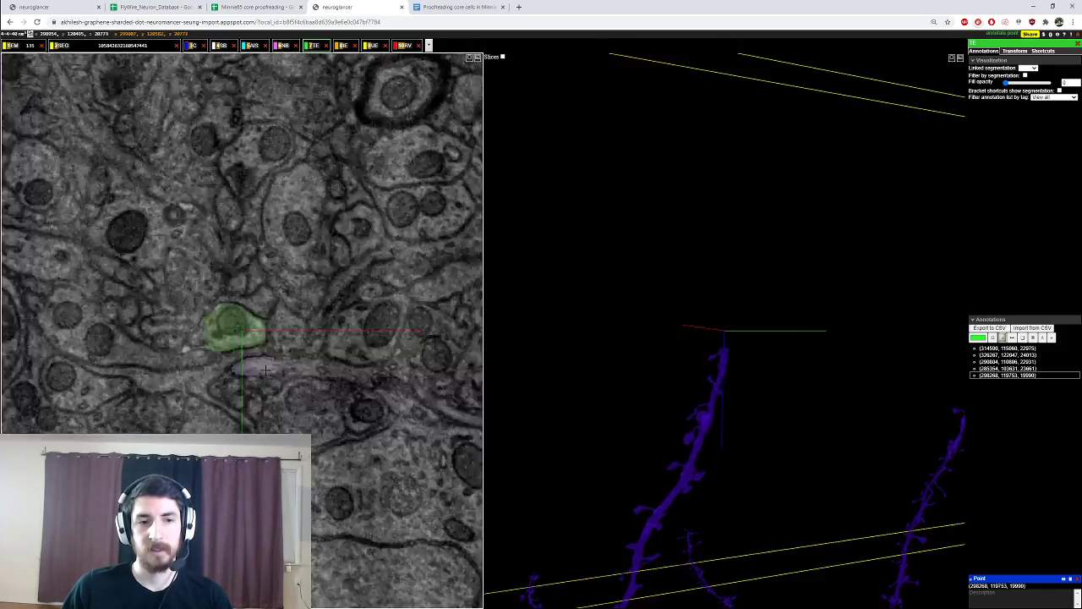
pyautogui.scroll(3, 263, 369)
pyautogui.scroll(3, 263, 370)
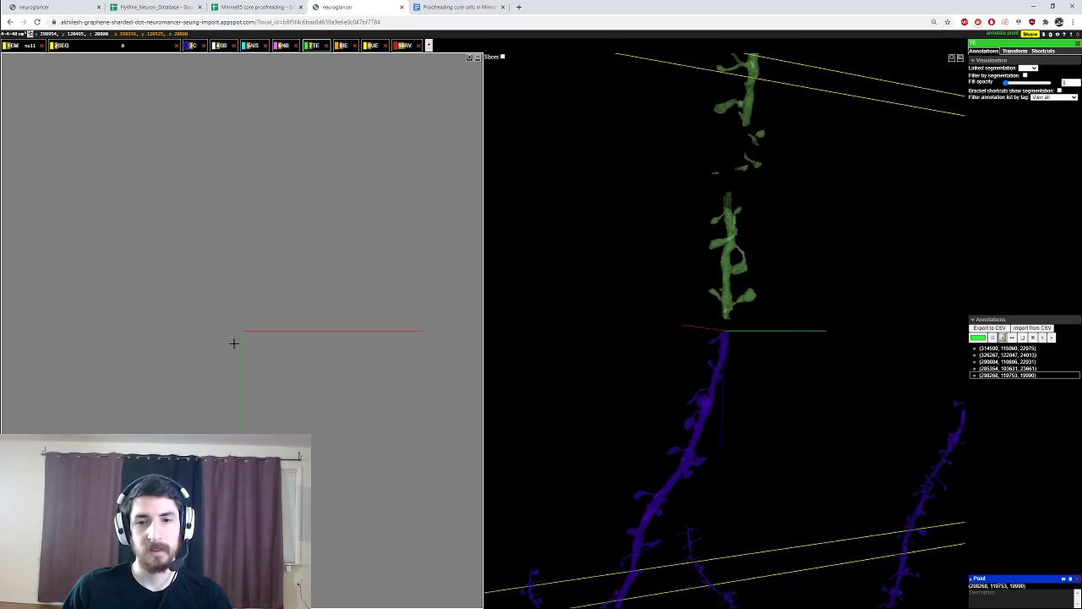
pyautogui.scroll(-5, 242, 345)
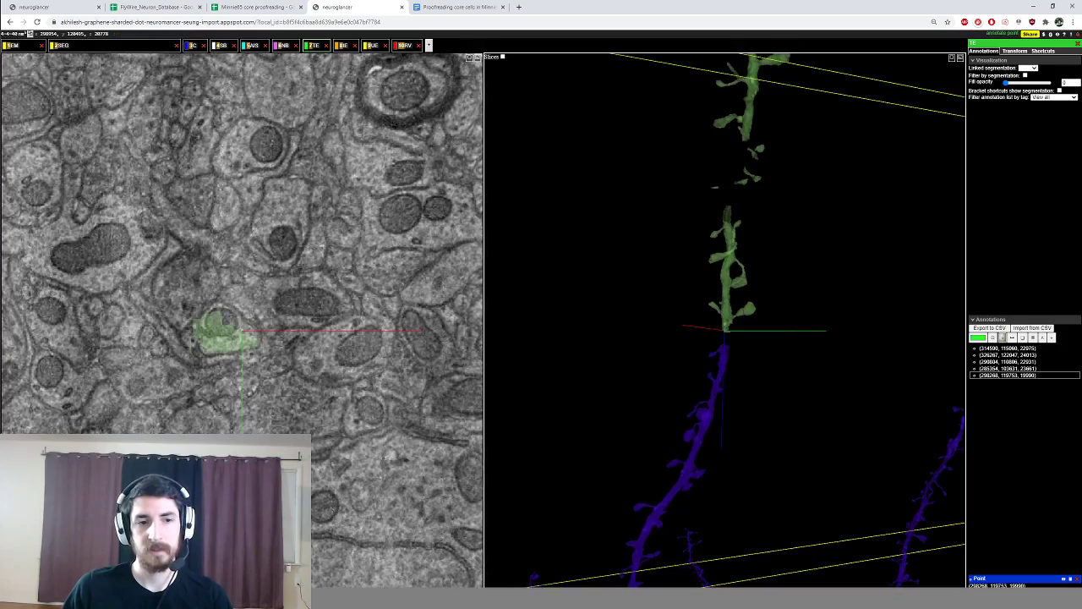
# Step: Examine the neuron's thick trunk and its branch sites near the cell body, including an overview of the whole cell
pyautogui.keyDown('ctrl'); pyautogui.scroll(-8, 725, 330); pyautogui.keyUp('ctrl')
pyautogui.rightClick(676, 461)
pyautogui.moveTo(676, 461); pyautogui.dragTo(636, 497)
pyautogui.rightClick(743, 312)
pyautogui.keyDown('ctrl'); pyautogui.scroll(3, 742, 311); pyautogui.keyUp('ctrl')
pyautogui.keyDown('ctrl'); pyautogui.scroll(3, 742, 312); pyautogui.keyUp('ctrl')
pyautogui.moveTo(743, 311); pyautogui.dragTo(647, 439)
pyautogui.keyDown('ctrl'); pyautogui.scroll(-6, 541, 363); pyautogui.keyUp('ctrl')
pyautogui.keyDown('ctrl'); pyautogui.scroll(4, 656, 431); pyautogui.keyUp('ctrl')
pyautogui.keyDown('ctrl'); pyautogui.scroll(2, 647, 439); pyautogui.keyUp('ctrl')
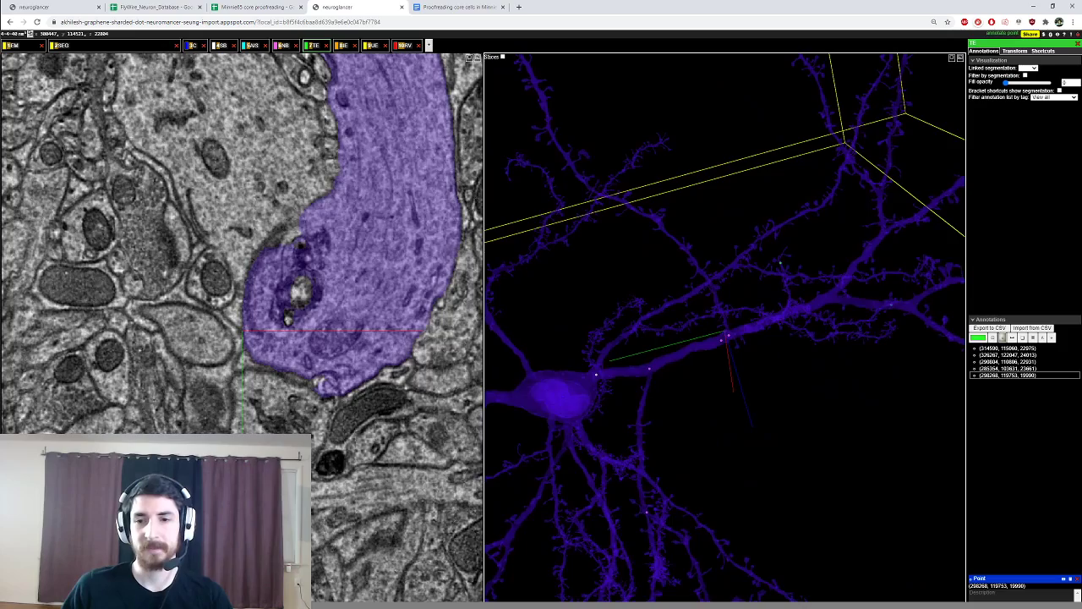
pyautogui.rightClick(757, 327)
pyautogui.moveTo(757, 327); pyautogui.dragTo(755, 411)
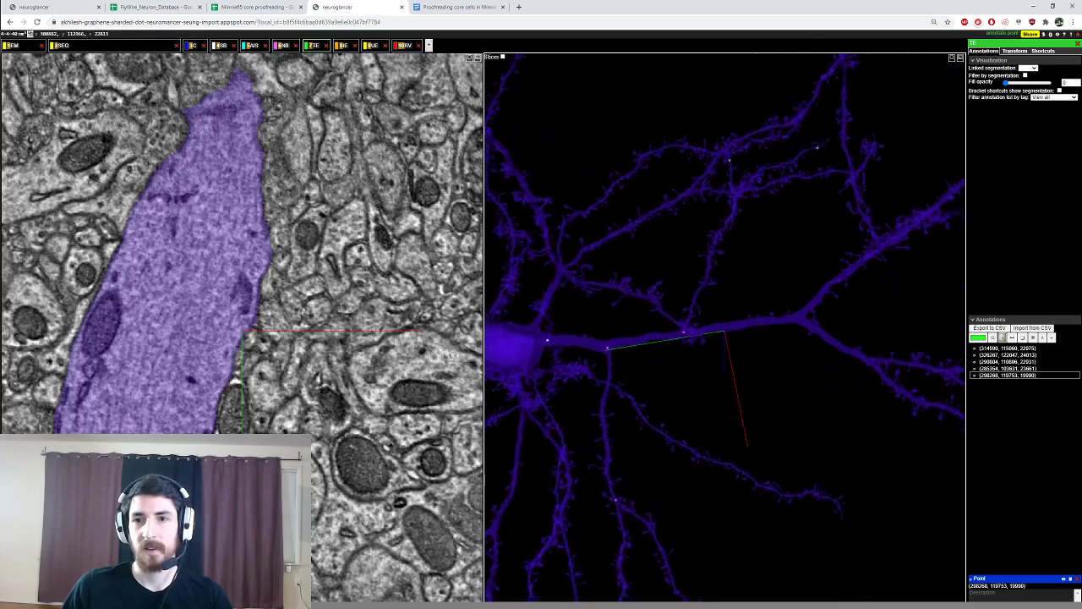
pyautogui.keyDown('ctrl'); pyautogui.scroll(-6, 756, 411); pyautogui.keyUp('ctrl')
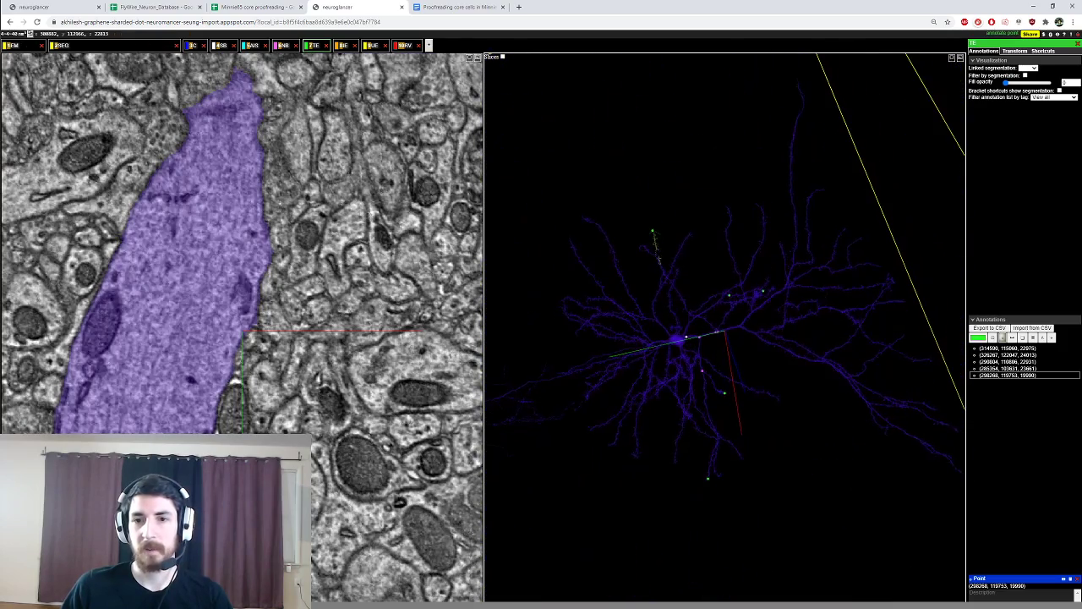
# Step: Mark the fork of the neuron's thick trunk with a point in the NB annotation layer
pyautogui.moveTo(755, 410); pyautogui.dragTo(803, 416)
pyautogui.rightClick(742, 324)
pyautogui.keyDown('ctrl'); pyautogui.scroll(6, 743, 325); pyautogui.keyUp('ctrl')
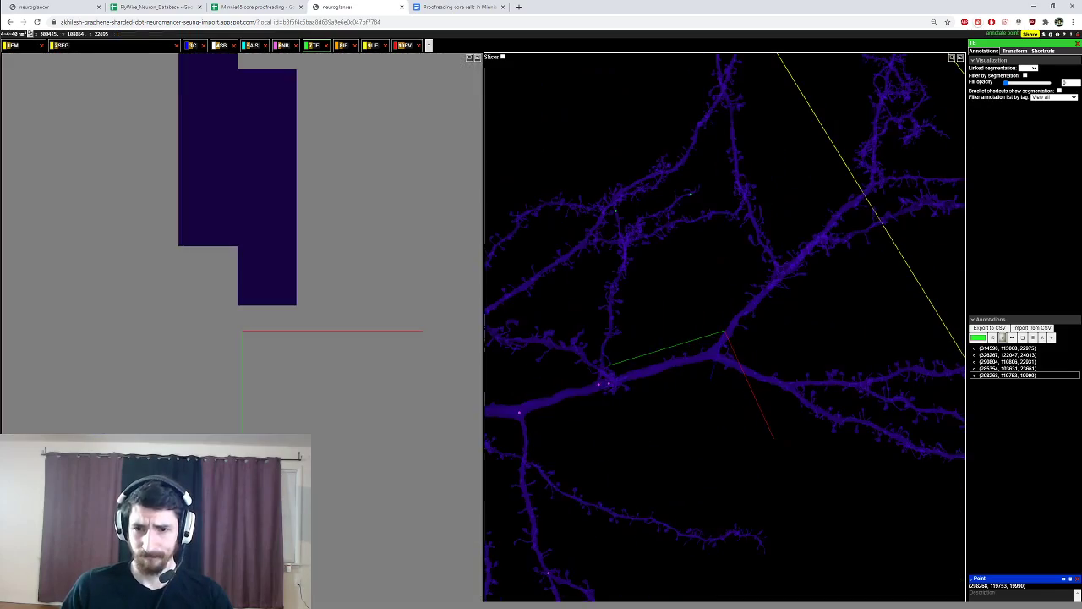
pyautogui.rightClick(725, 354)
pyautogui.keyDown('ctrl'); pyautogui.scroll(5, 724, 353); pyautogui.keyUp('ctrl')
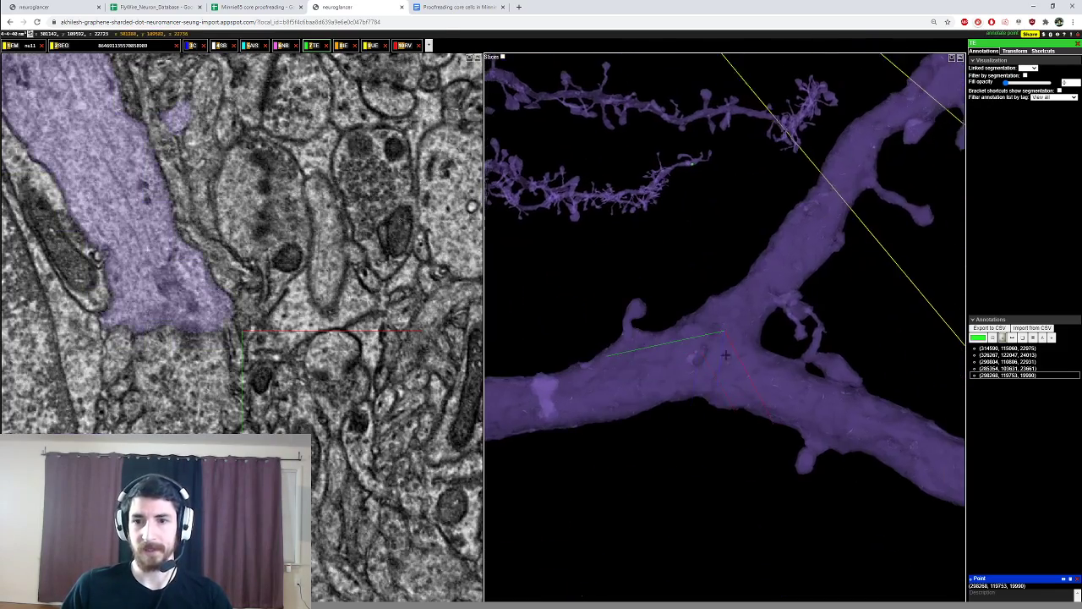
pyautogui.moveTo(725, 356); pyautogui.dragTo(712, 360)
pyautogui.keyDown('ctrl'); pyautogui.scroll(3, 197, 300); pyautogui.keyUp('ctrl')
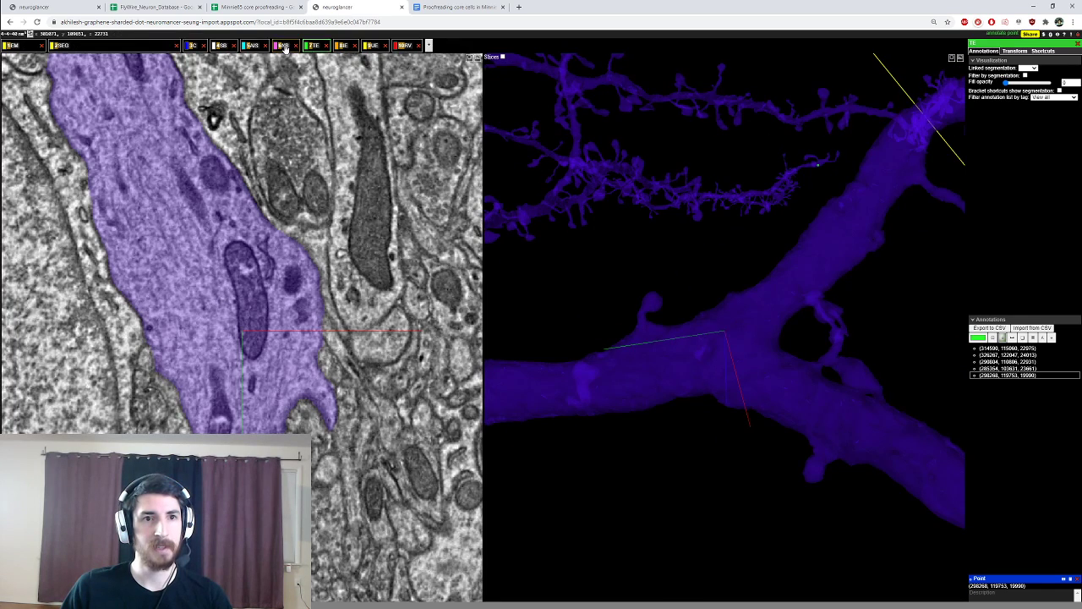
pyautogui.rightClick(285, 48)
pyautogui.scroll(3, 239, 331)
pyautogui.keyDown('ctrl'); pyautogui.click(234, 319); pyautogui.keyUp('ctrl')
# Step: Examine the marked trunk fork and the dendrite branches beyond it in 3D and in the EM slice
pyautogui.moveTo(726, 360); pyautogui.dragTo(756, 385)
pyautogui.scroll(-8, 756, 385)
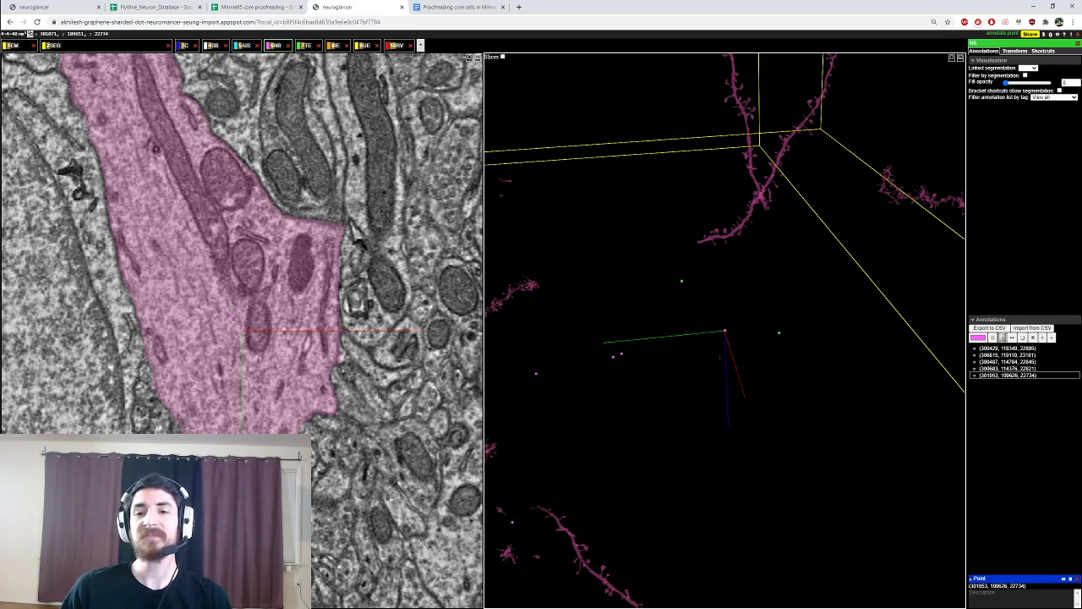
pyautogui.moveTo(751, 340)
pyautogui.mouseDown()
pyautogui.moveTo(760, 356)
pyautogui.moveTo(800, 361)
pyautogui.moveTo(766, 358)
pyautogui.moveTo(773, 348)
pyautogui.moveTo(800, 359)
pyautogui.moveTo(787, 349)
pyautogui.mouseUp()
pyautogui.keyDown('ctrl'); pyautogui.scroll(-3, 787, 348); pyautogui.keyUp('ctrl')
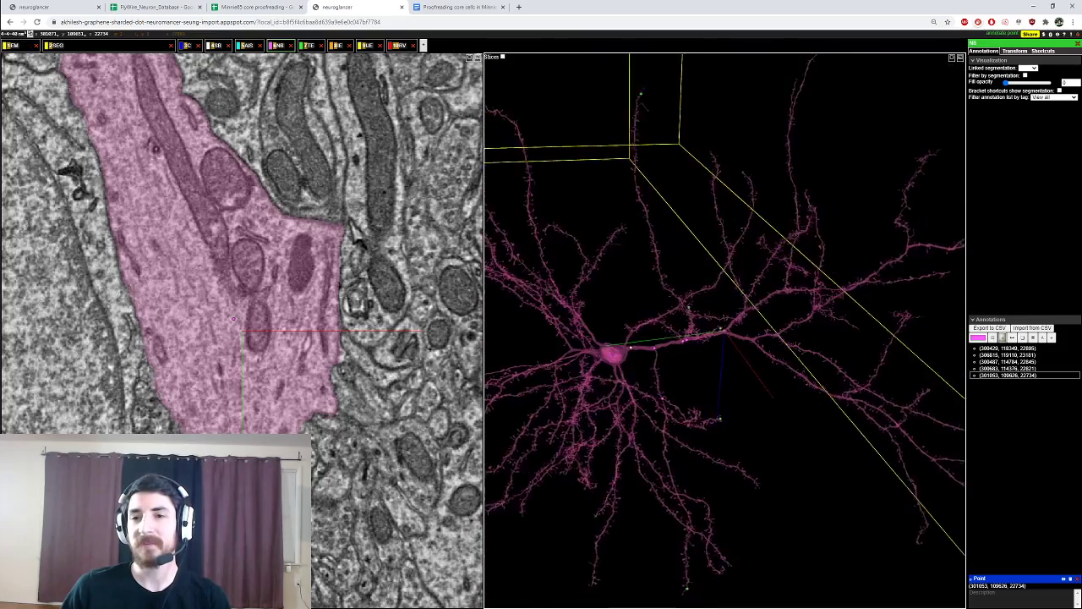
pyautogui.keyDown('ctrl'); pyautogui.scroll(3, 761, 347); pyautogui.keyUp('ctrl')
pyautogui.keyDown('ctrl'); pyautogui.scroll(4, 741, 313); pyautogui.keyUp('ctrl')
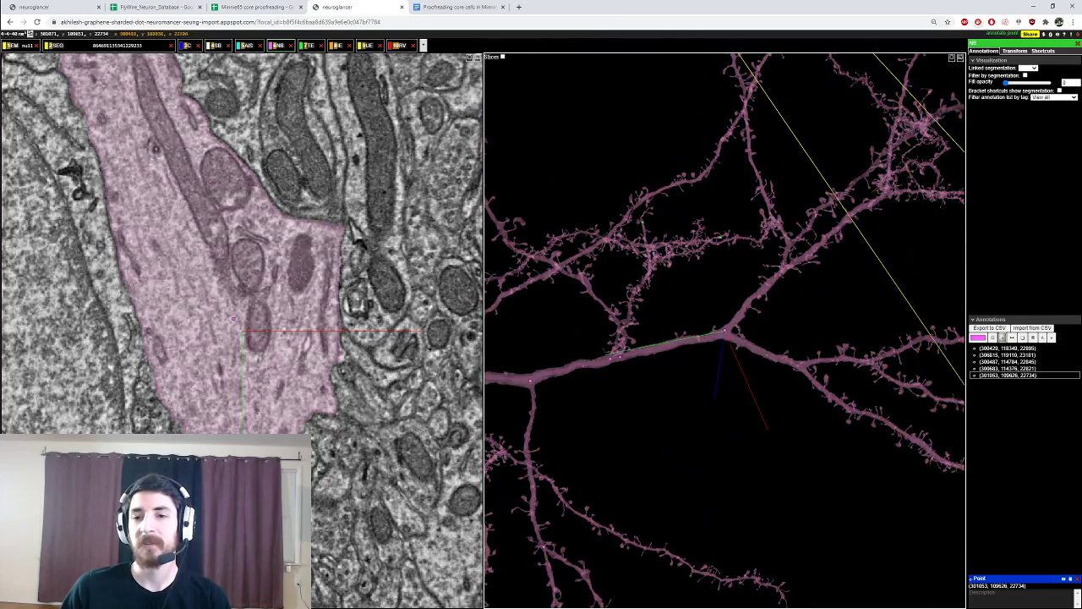
pyautogui.rightClick(761, 292)
pyautogui.moveTo(761, 291)
pyautogui.mouseDown()
pyautogui.moveTo(800, 305)
pyautogui.moveTo(768, 299)
pyautogui.mouseUp()
pyautogui.keyDown('ctrl'); pyautogui.scroll(-5, 711, 385); pyautogui.keyUp('ctrl')
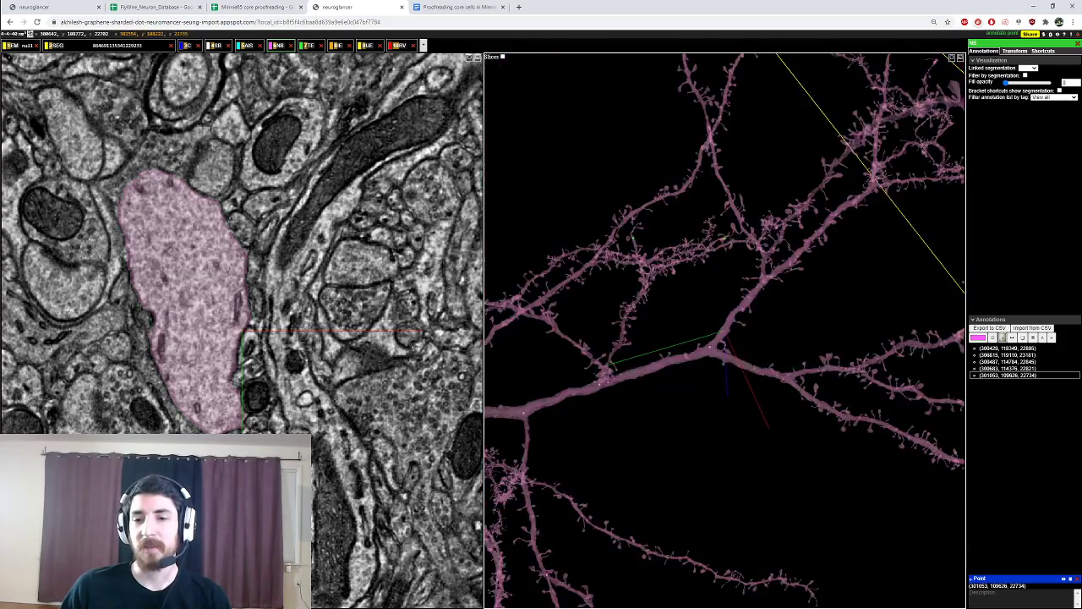
pyautogui.keyDown('ctrl'); pyautogui.scroll(5, 718, 345); pyautogui.keyUp('ctrl')
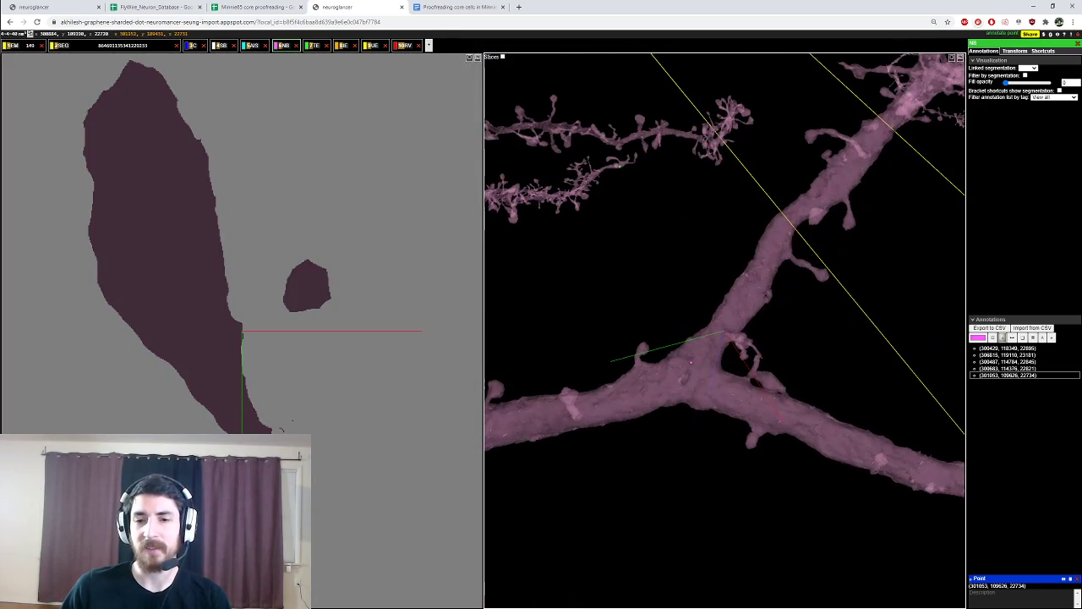
pyautogui.keyDown('ctrl'); pyautogui.scroll(5, 710, 347); pyautogui.keyUp('ctrl')
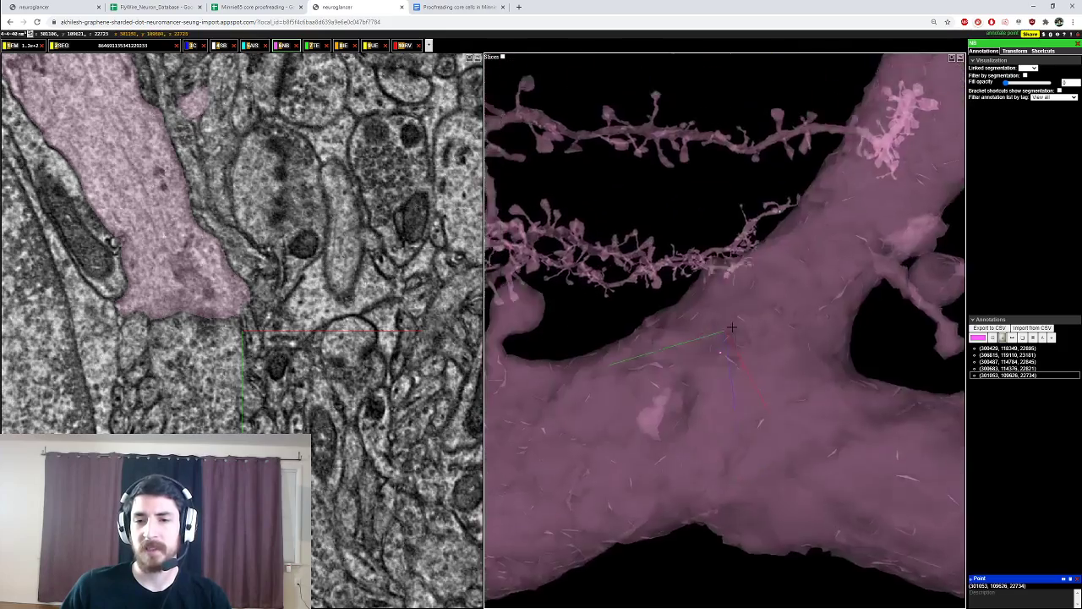
pyautogui.keyDown('ctrl'); pyautogui.scroll(-5, 734, 330); pyautogui.keyUp('ctrl')
pyautogui.moveTo(715, 332); pyautogui.dragTo(764, 332)
pyautogui.rightClick(793, 243)
pyautogui.moveTo(795, 252); pyautogui.dragTo(833, 257)
pyautogui.keyDown('ctrl'); pyautogui.scroll(-3, 761, 321); pyautogui.keyUp('ctrl')
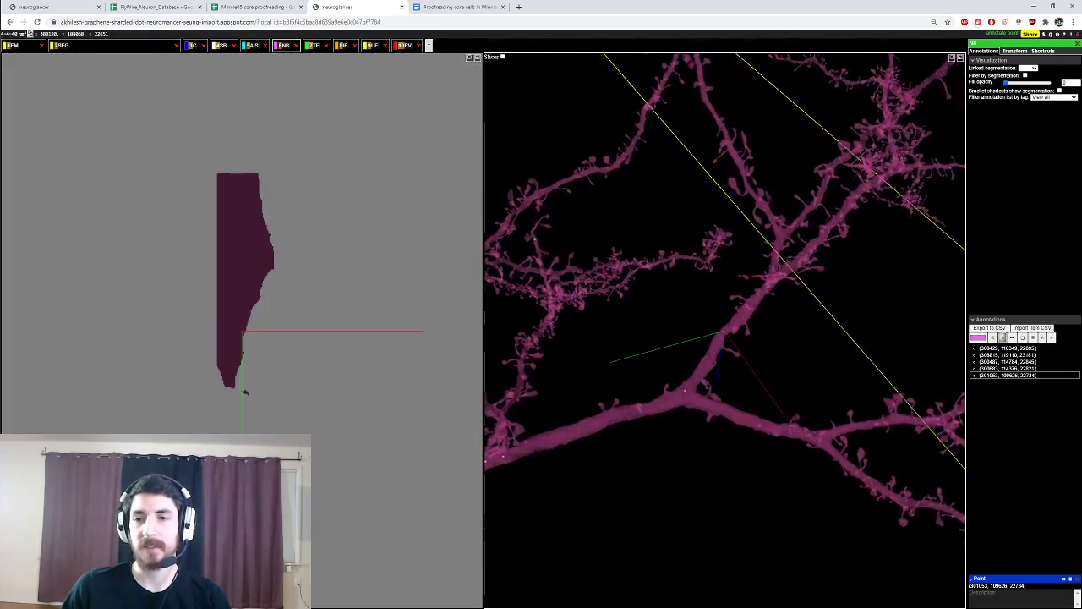
pyautogui.keyDown('ctrl'); pyautogui.scroll(3, 244, 392); pyautogui.keyUp('ctrl')
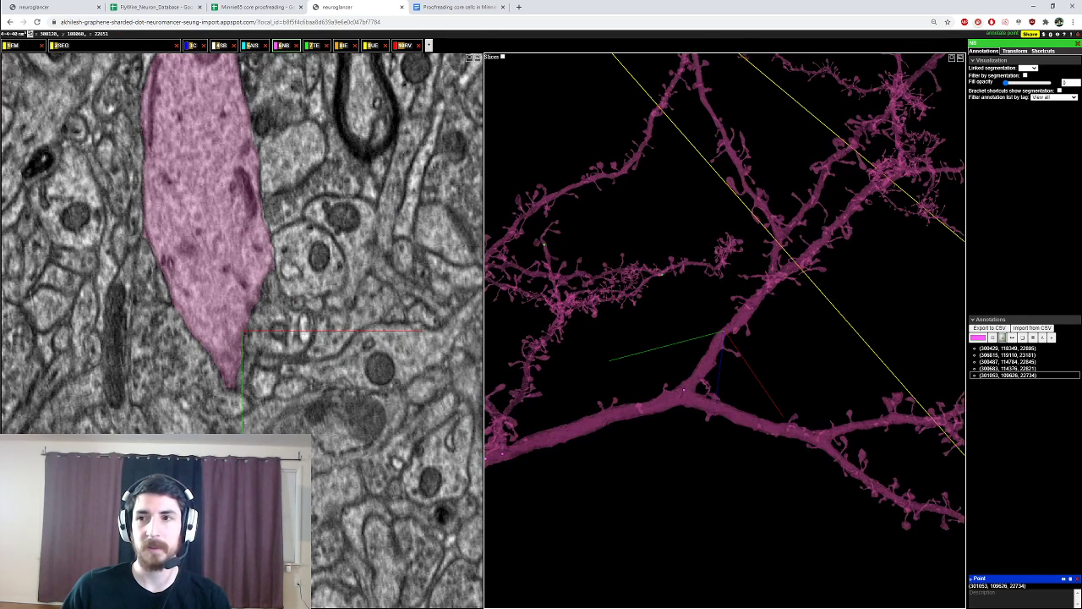
# Step: Set the SEG layer's 2D opacity for selected segments to 0.23
pyautogui.click(131, 47)
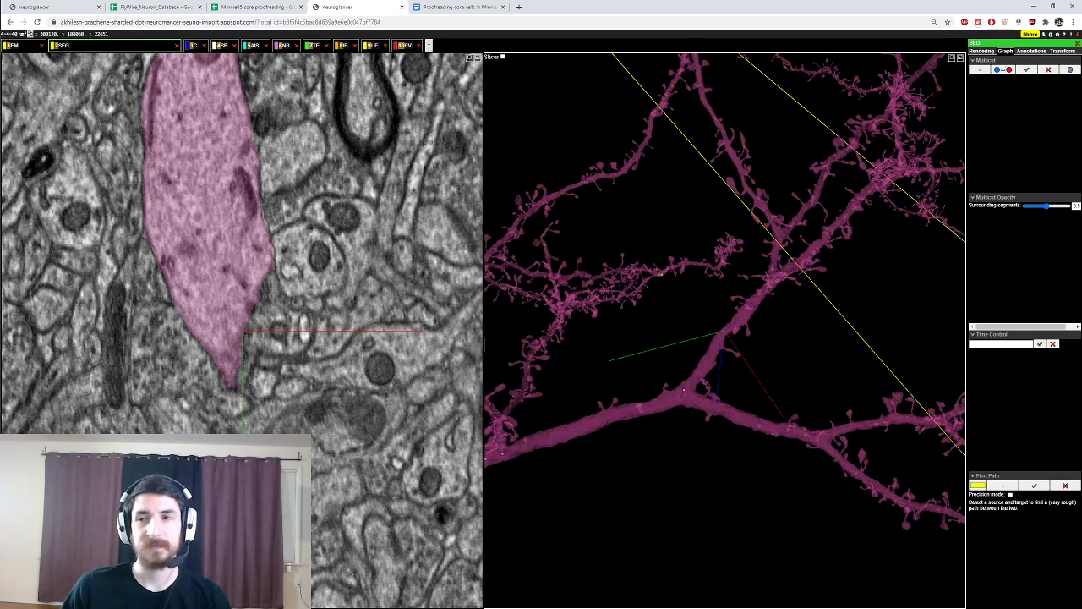
pyautogui.click(986, 51)
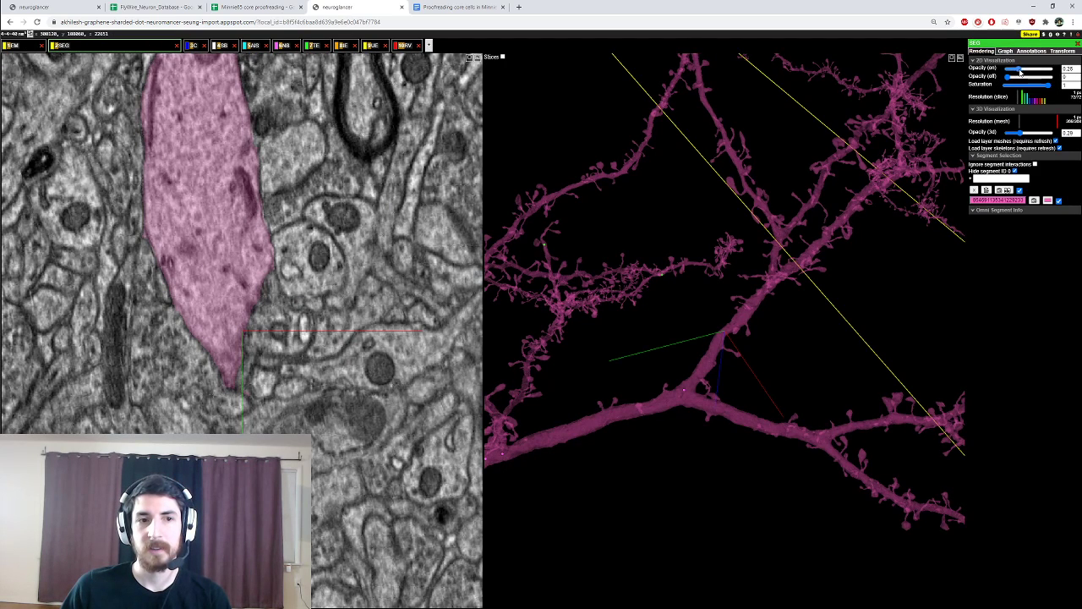
pyautogui.moveTo(1031, 72); pyautogui.dragTo(1052, 72)
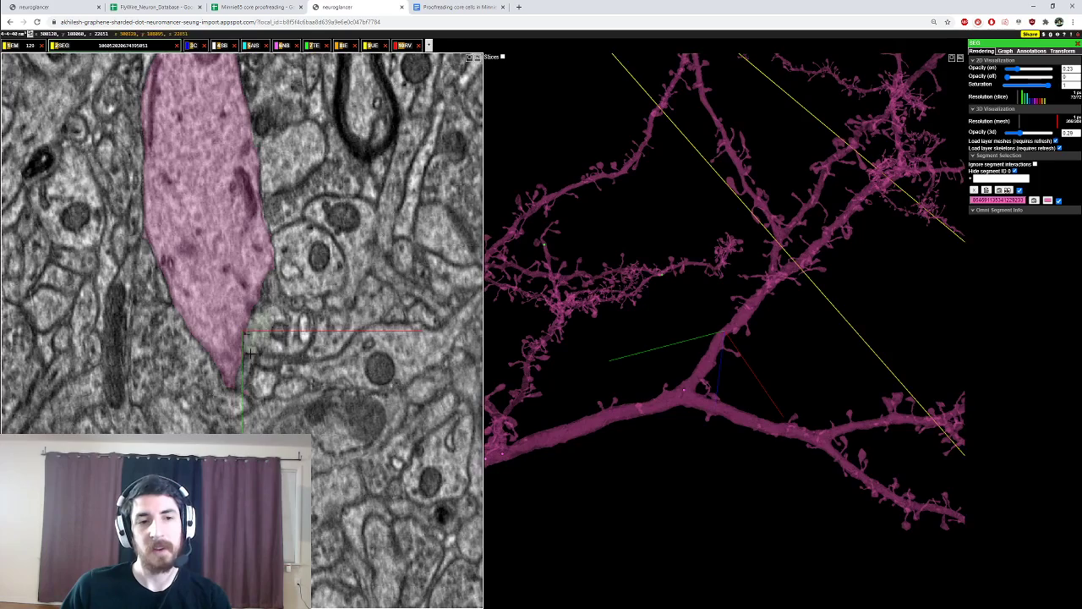
pyautogui.scroll(-2, 253, 309)
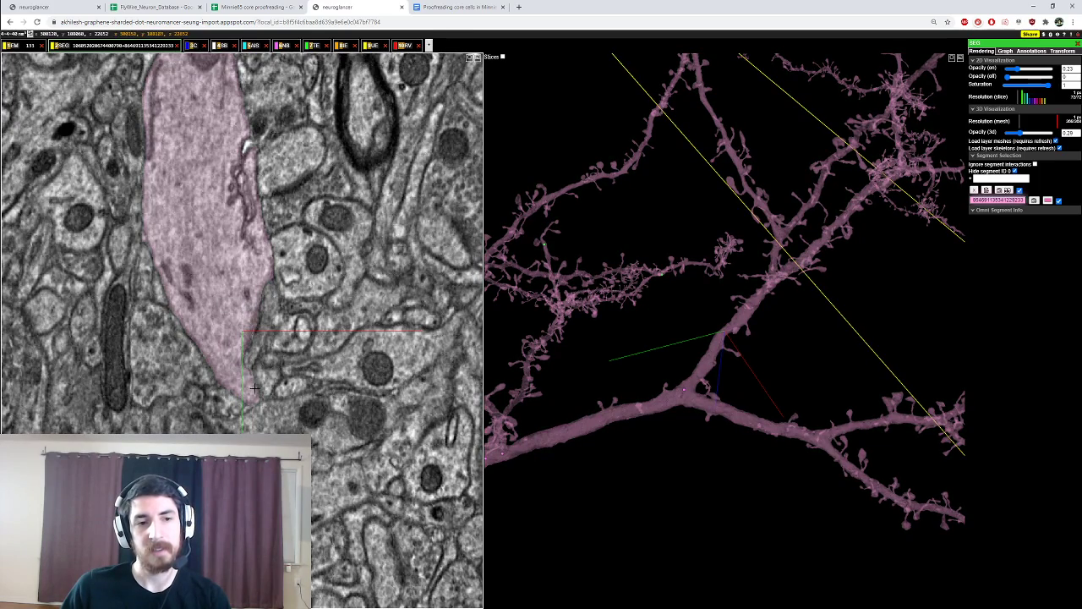
# Step: Center on the next fork along the trunk's lower branch and recolour the neuron's segment to purple
pyautogui.moveTo(771, 404); pyautogui.dragTo(813, 433)
pyautogui.rightClick(818, 446)
pyautogui.scroll(-4, 803, 395)
pyautogui.scroll(4, 803, 395)
pyautogui.press('l')
pyautogui.press('l')
pyautogui.press('l')
pyautogui.press('l')
pyautogui.press('l')
pyautogui.press('l')
pyautogui.press('l')
pyautogui.press('l')
pyautogui.press('l')
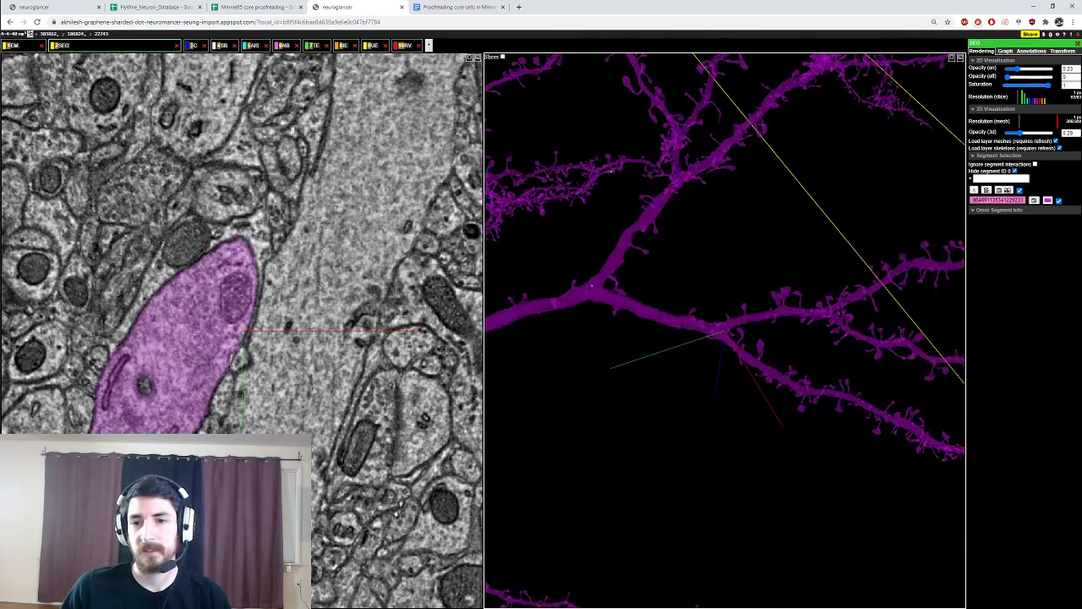
pyautogui.press('l')
# Step: Examine the whole neuron and its upper dendrite branches from several angles
pyautogui.scroll(-5, 725, 330)
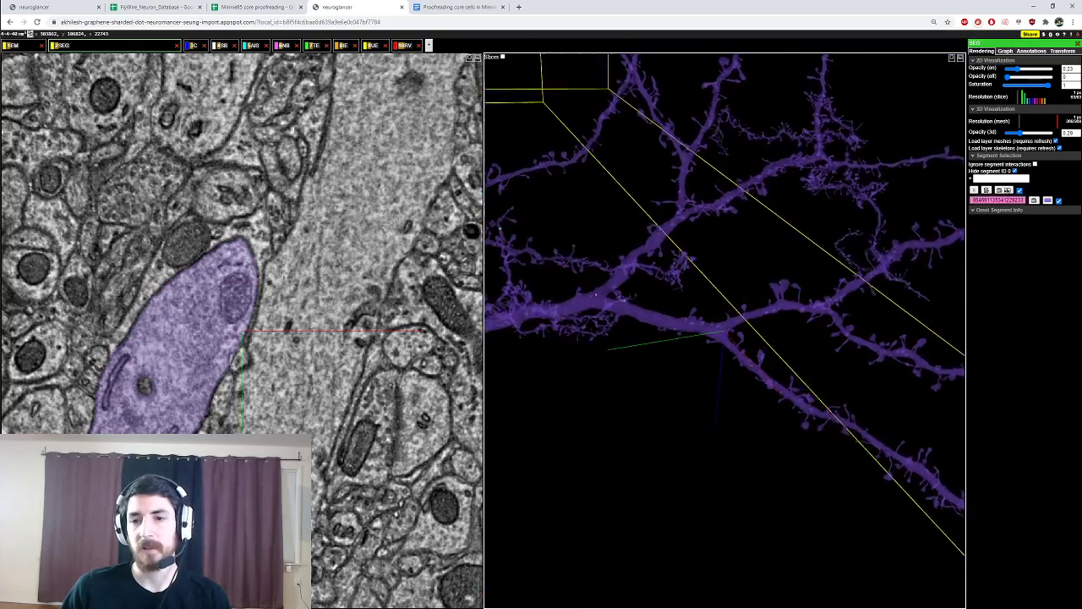
pyautogui.moveTo(744, 363); pyautogui.dragTo(754, 440)
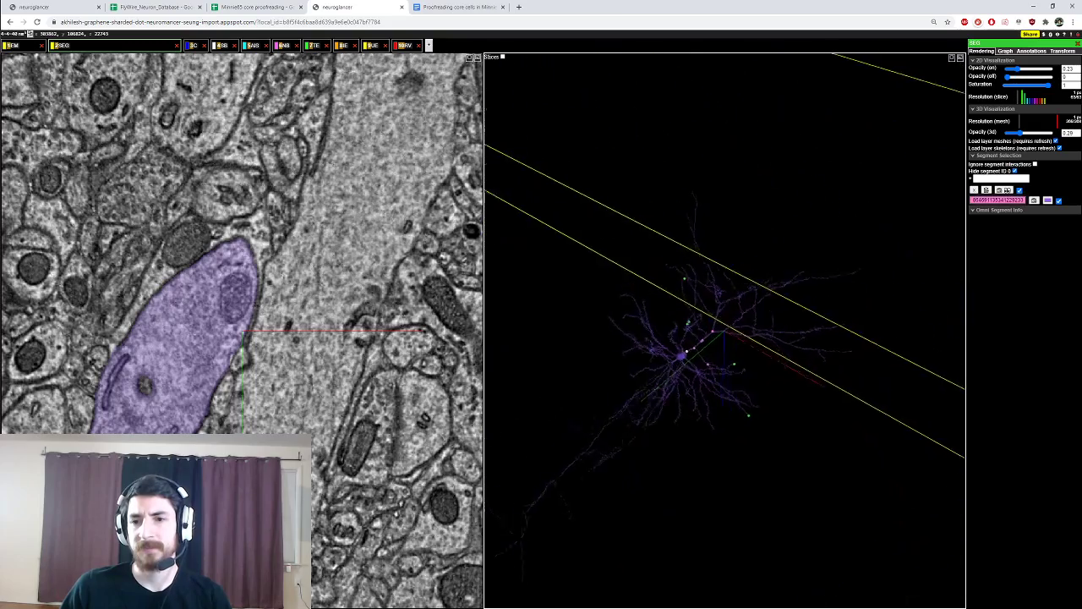
pyautogui.moveTo(745, 508)
pyautogui.mouseDown()
pyautogui.moveTo(719, 525)
pyautogui.moveTo(711, 515)
pyautogui.moveTo(761, 499)
pyautogui.mouseUp()
pyautogui.moveTo(827, 473); pyautogui.dragTo(774, 465)
pyautogui.scroll(5, 809, 465)
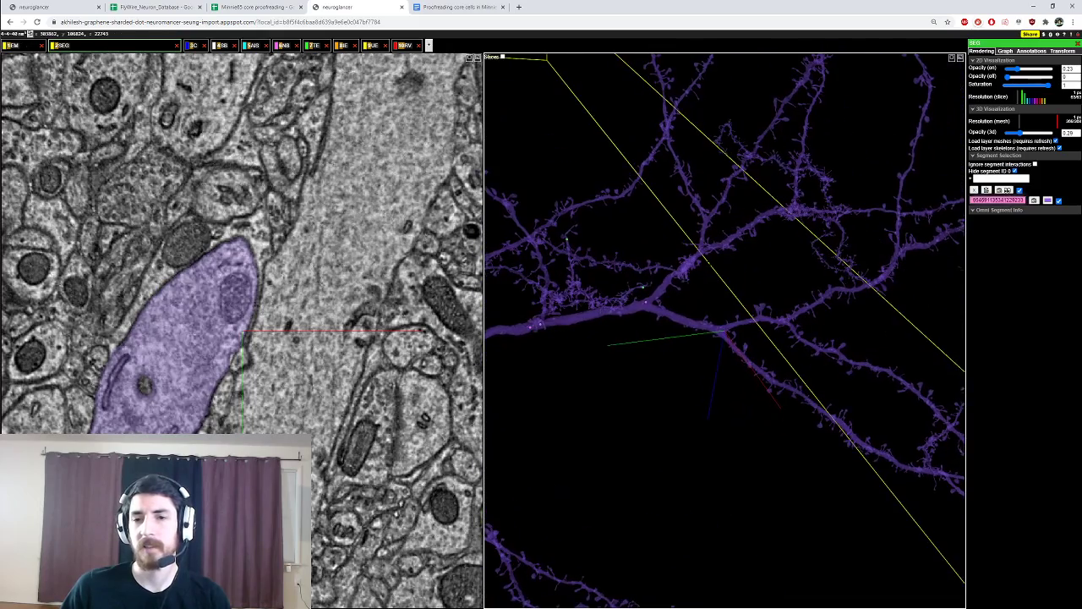
pyautogui.rightClick(705, 251)
pyautogui.moveTo(705, 251); pyautogui.dragTo(710, 317)
pyautogui.scroll(-5, 734, 310)
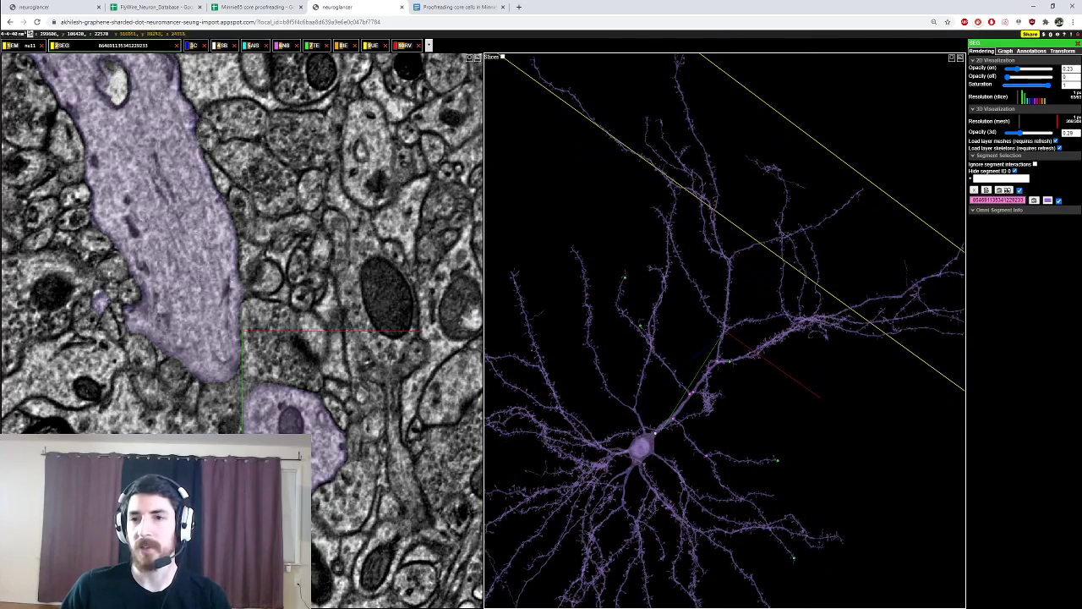
# Step: Inspect the fork on the upper dendrite branch and mark it with a point in the NB layer
pyautogui.keyDown('ctrl'); pyautogui.scroll(12, 725, 331); pyautogui.keyUp('ctrl')
pyautogui.moveTo(725, 331)
pyautogui.mouseDown()
pyautogui.moveTo(695, 363)
pyautogui.moveTo(727, 338)
pyautogui.mouseUp()
pyautogui.keyDown('ctrl'); pyautogui.scroll(10, 719, 351); pyautogui.keyUp('ctrl')
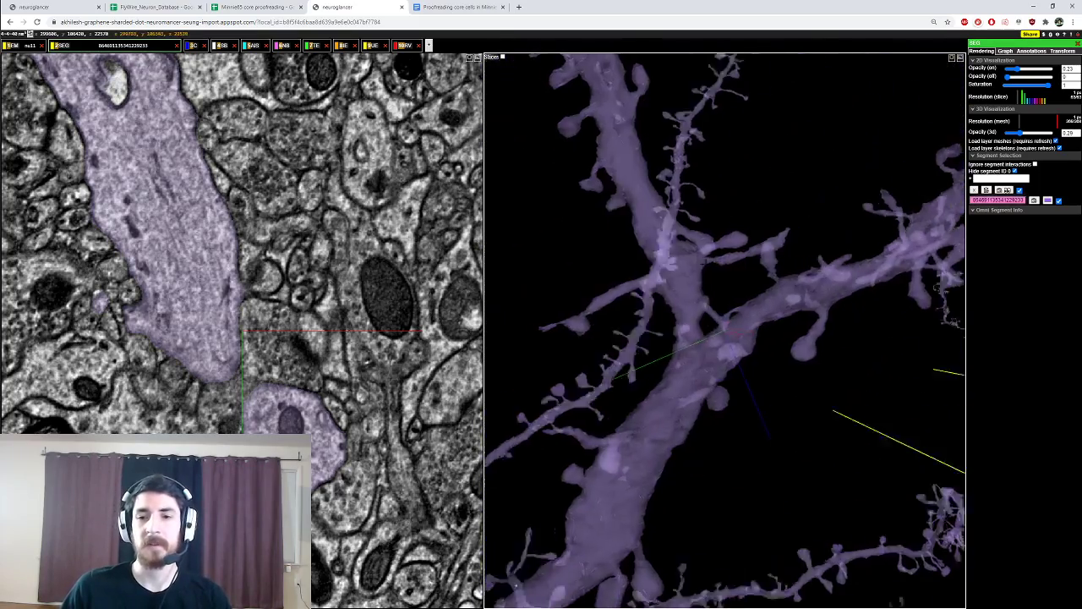
pyautogui.rightClick(709, 371)
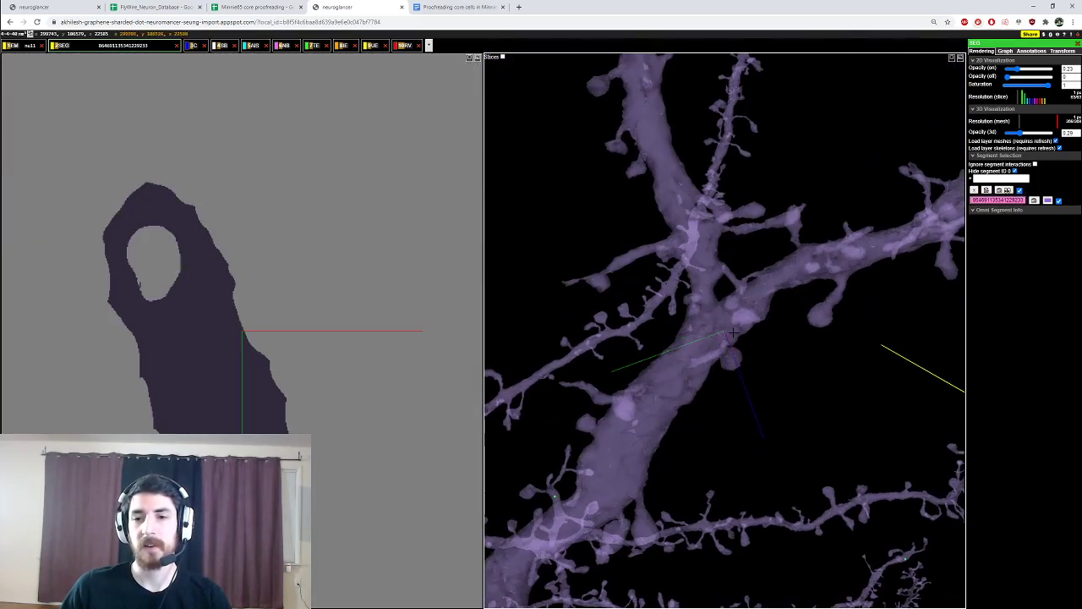
pyautogui.keyDown('ctrl'); pyautogui.scroll(-10, 766, 370); pyautogui.keyUp('ctrl')
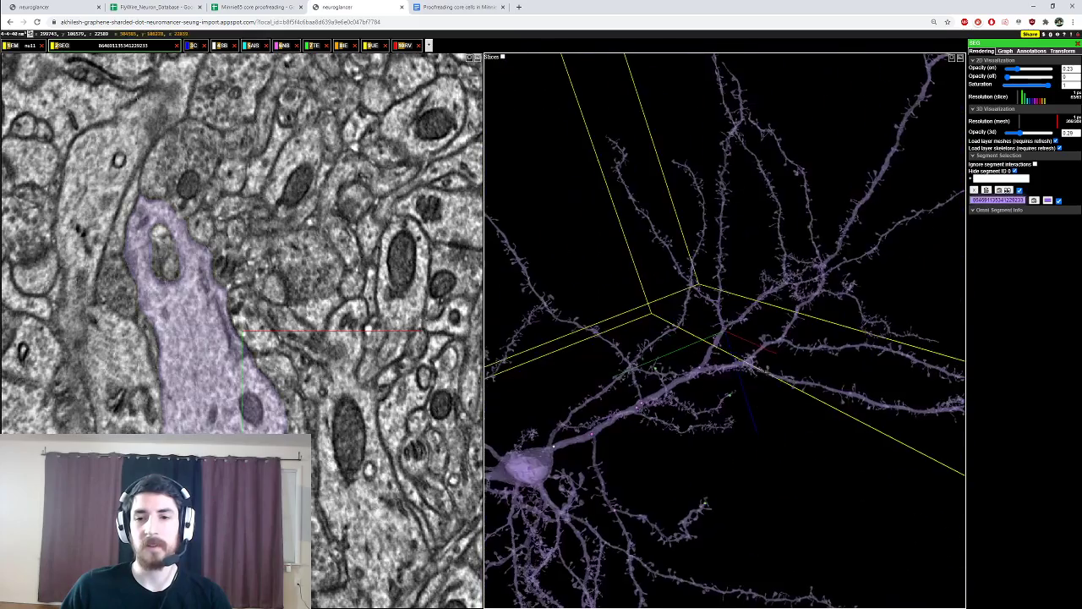
pyautogui.keyDown('ctrl'); pyautogui.scroll(10, 713, 345); pyautogui.keyUp('ctrl')
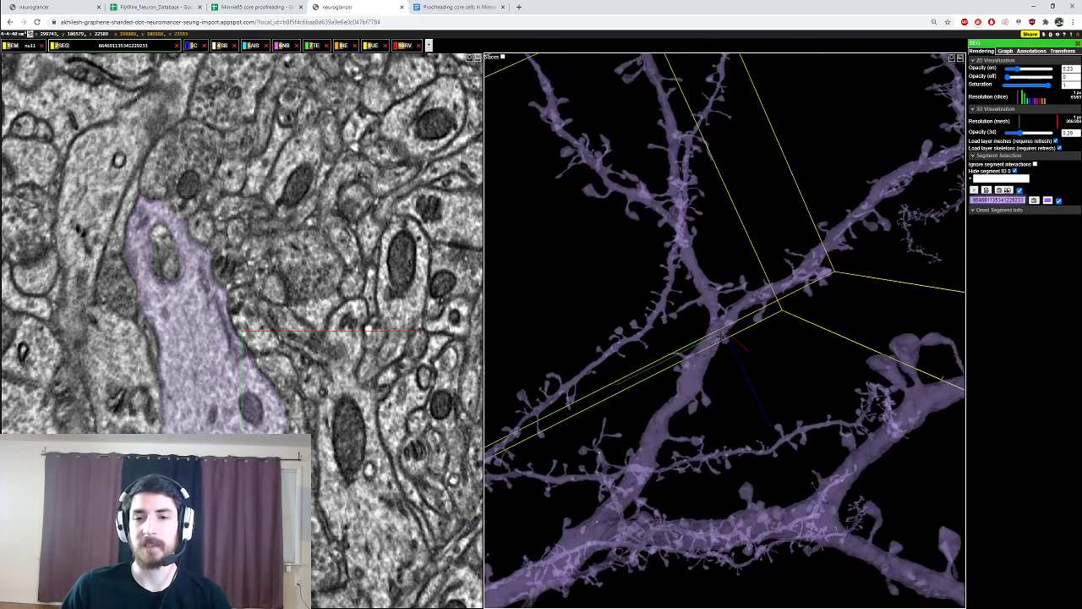
pyautogui.scroll(5, 211, 374)
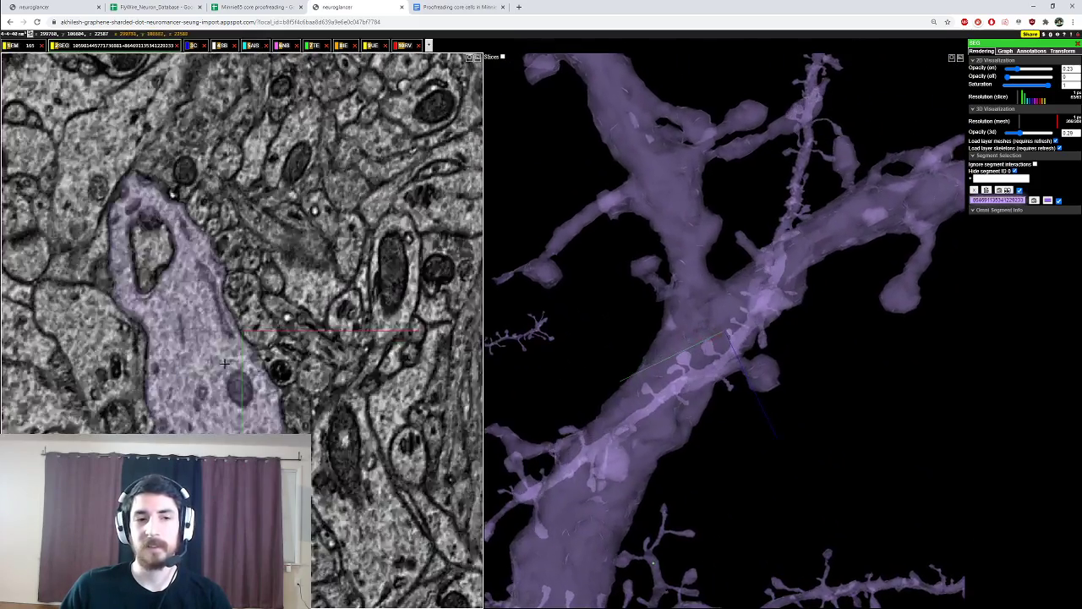
pyautogui.keyDown('ctrl'); pyautogui.scroll(2, 212, 375); pyautogui.keyUp('ctrl')
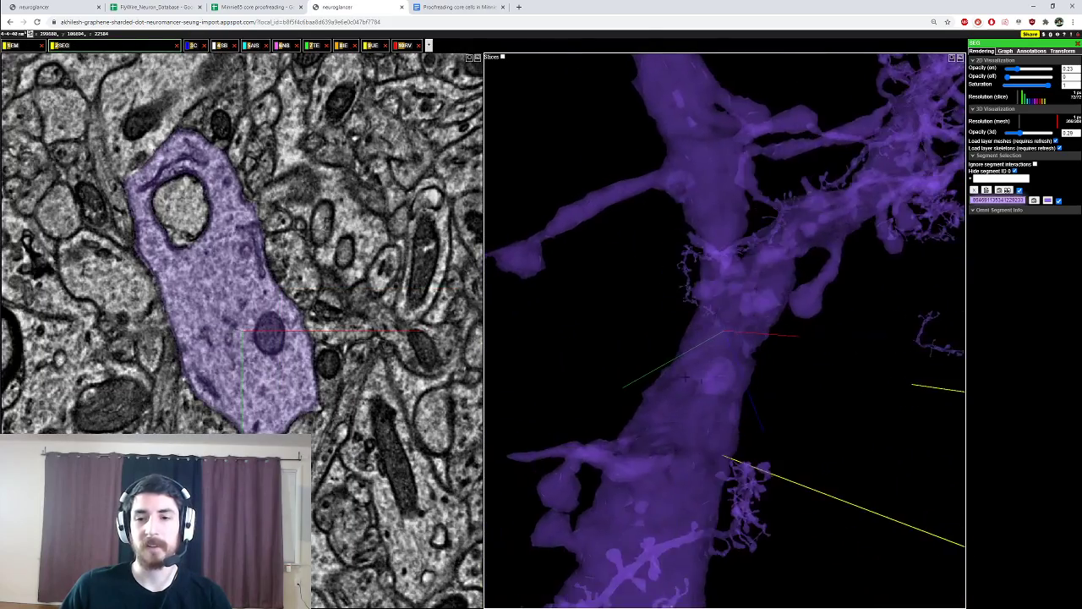
pyautogui.keyDown('ctrl'); pyautogui.scroll(-5, 713, 364); pyautogui.keyUp('ctrl')
pyautogui.moveTo(642, 364); pyautogui.dragTo(837, 372)
pyautogui.keyDown('ctrl'); pyautogui.scroll(4, 713, 380); pyautogui.keyUp('ctrl')
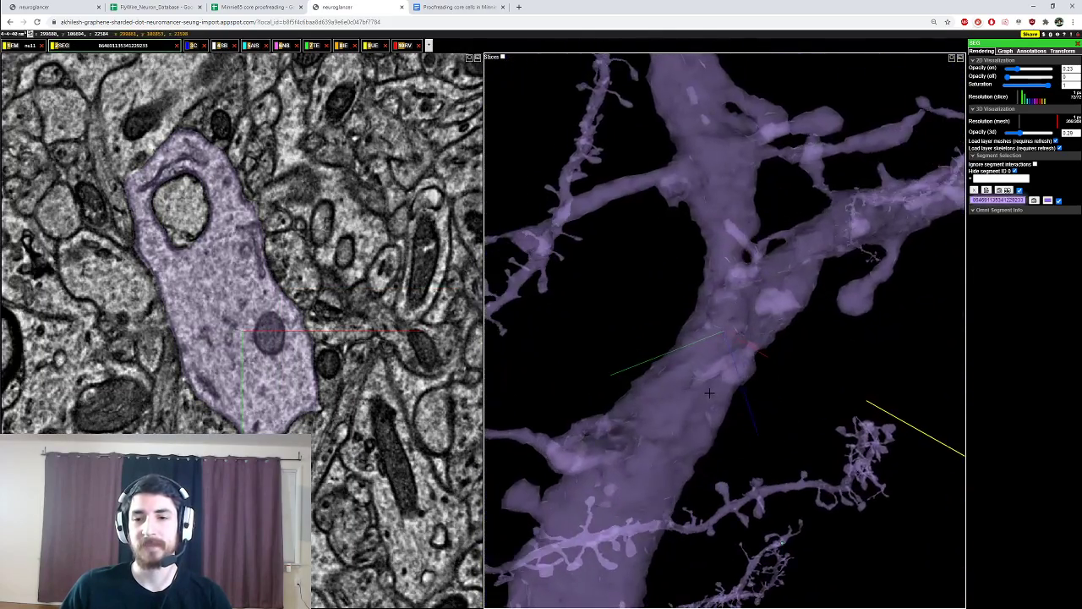
pyautogui.keyDown('ctrl'); pyautogui.scroll(-4, 698, 397); pyautogui.keyUp('ctrl')
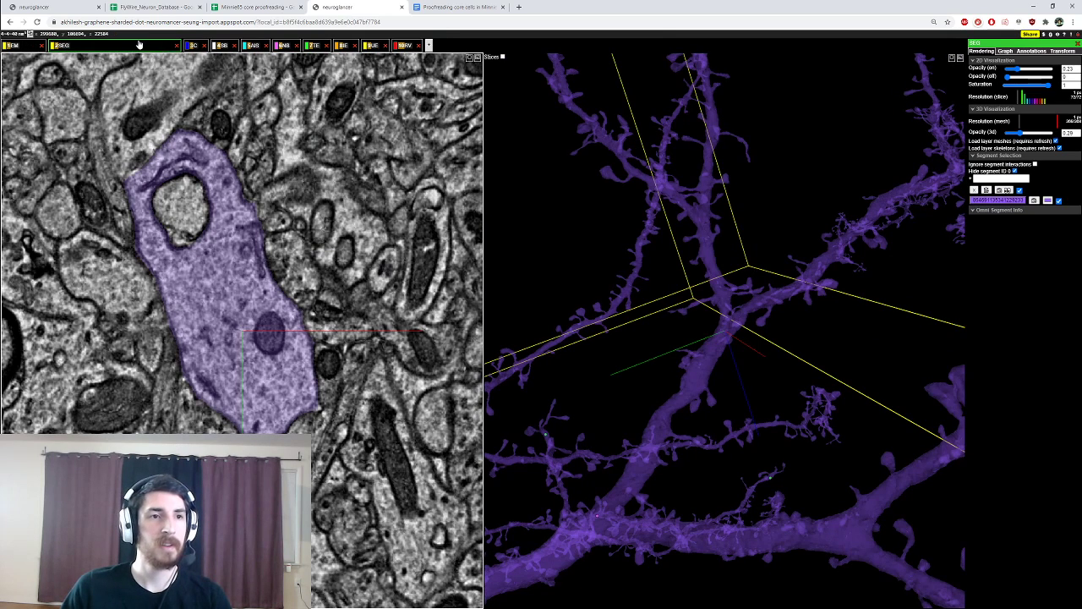
pyautogui.click(283, 47)
pyautogui.keyDown('ctrl'); pyautogui.click(232, 328); pyautogui.keyUp('ctrl')
# Step: Examine the thin curved process off the upper branch and follow its tip in the EM slices
pyautogui.moveTo(723, 288); pyautogui.dragTo(774, 305)
pyautogui.keyDown('ctrl'); pyautogui.scroll(-5, 685, 300); pyautogui.keyUp('ctrl')
pyautogui.keyDown('ctrl'); pyautogui.scroll(5, 735, 254); pyautogui.keyUp('ctrl')
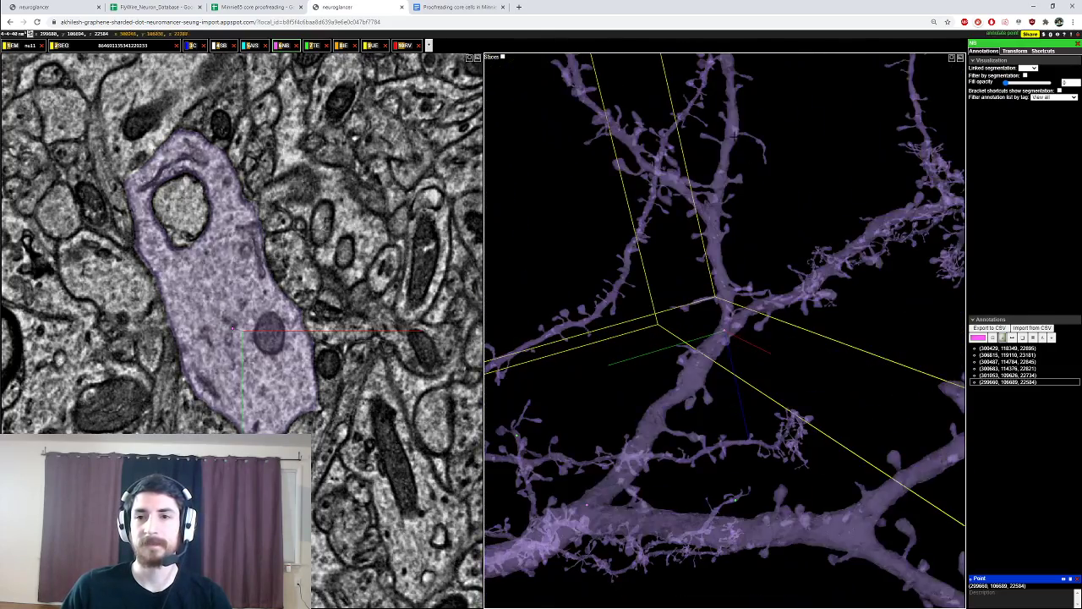
pyautogui.rightClick(725, 98)
pyautogui.keyDown('ctrl'); pyautogui.scroll(4, 726, 97); pyautogui.keyUp('ctrl')
pyautogui.moveTo(734, 152); pyautogui.dragTo(541, 156)
pyautogui.moveTo(583, 330); pyautogui.dragTo(812, 356)
pyautogui.rightClick(812, 355)
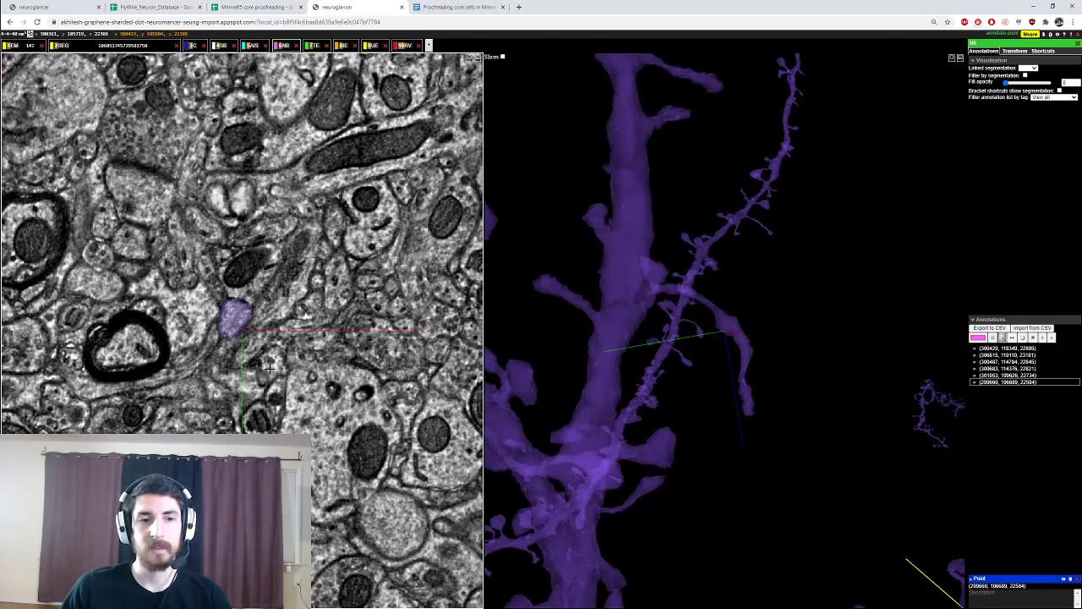
pyautogui.rightClick(747, 401)
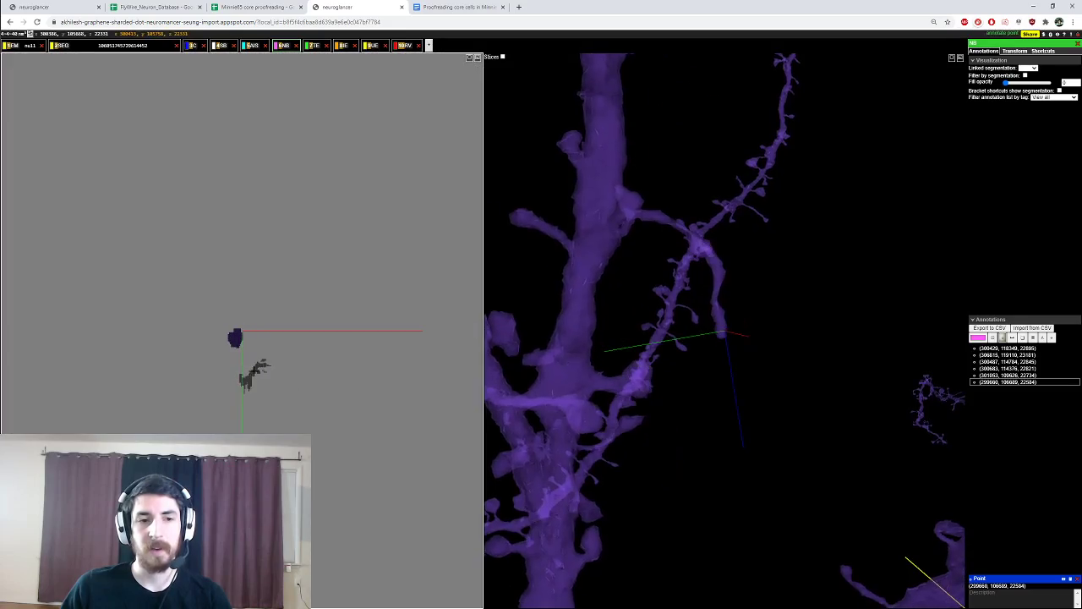
pyautogui.scroll(6, 254, 371)
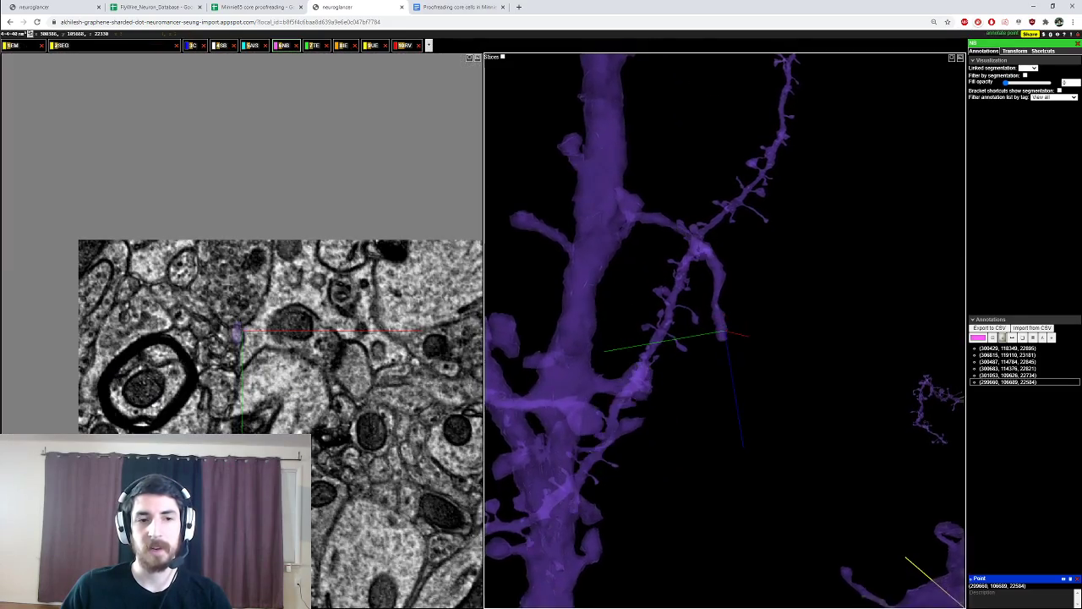
# Step: Mark the next fork along the same dendrite with a point in the NB layer
pyautogui.keyDown('ctrl'); pyautogui.scroll(-6, 725, 355); pyautogui.keyUp('ctrl')
pyautogui.moveTo(725, 356); pyautogui.dragTo(791, 347)
pyautogui.rightClick(694, 348)
pyautogui.keyDown('ctrl'); pyautogui.scroll(5, 726, 334); pyautogui.keyUp('ctrl')
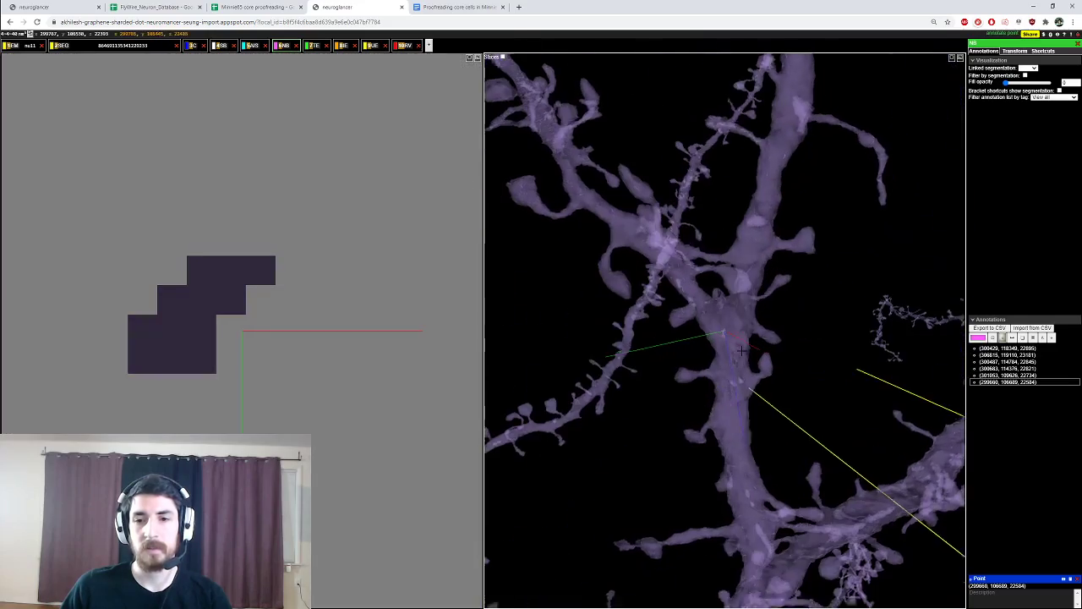
pyautogui.scroll(5, 213, 322)
pyautogui.keyDown('ctrl'); pyautogui.click(213, 323); pyautogui.keyUp('ctrl')
# Step: Mark the fork slightly farther out on the upper dendrite with another point in the NB layer
pyautogui.moveTo(626, 338); pyautogui.dragTo(854, 335)
pyautogui.keyDown('ctrl'); pyautogui.scroll(-5, 761, 335); pyautogui.keyUp('ctrl')
pyautogui.moveTo(761, 335); pyautogui.dragTo(812, 338)
pyautogui.rightClick(730, 366)
pyautogui.keyDown('ctrl'); pyautogui.scroll(8, 732, 368); pyautogui.keyUp('ctrl')
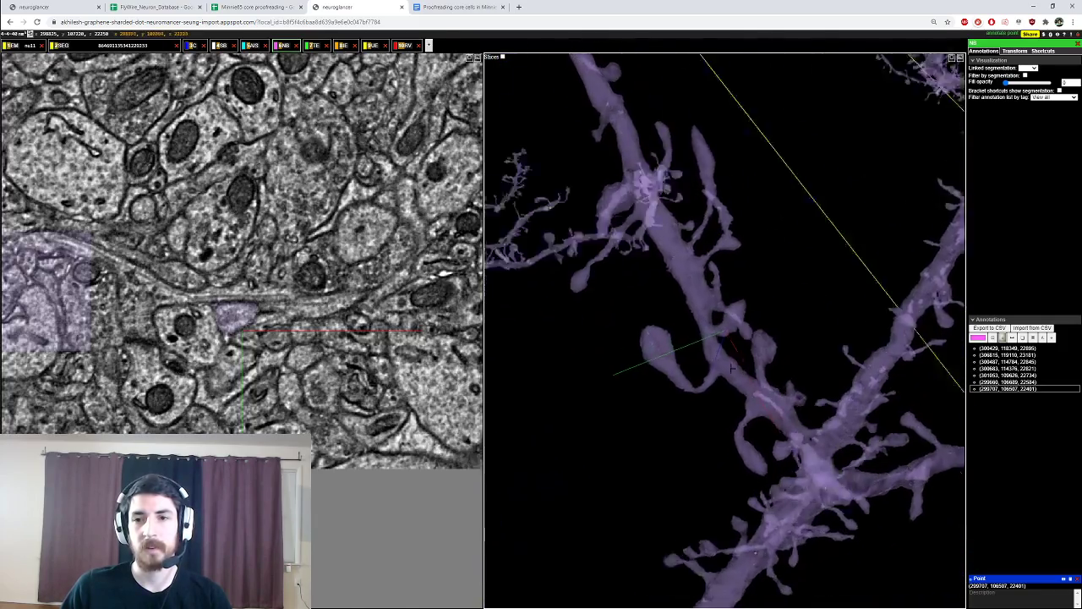
# Step: Examine the looping thin process attached to the dendrite's spine in 3D and check its junction in the EM slices
pyautogui.rightClick(732, 368)
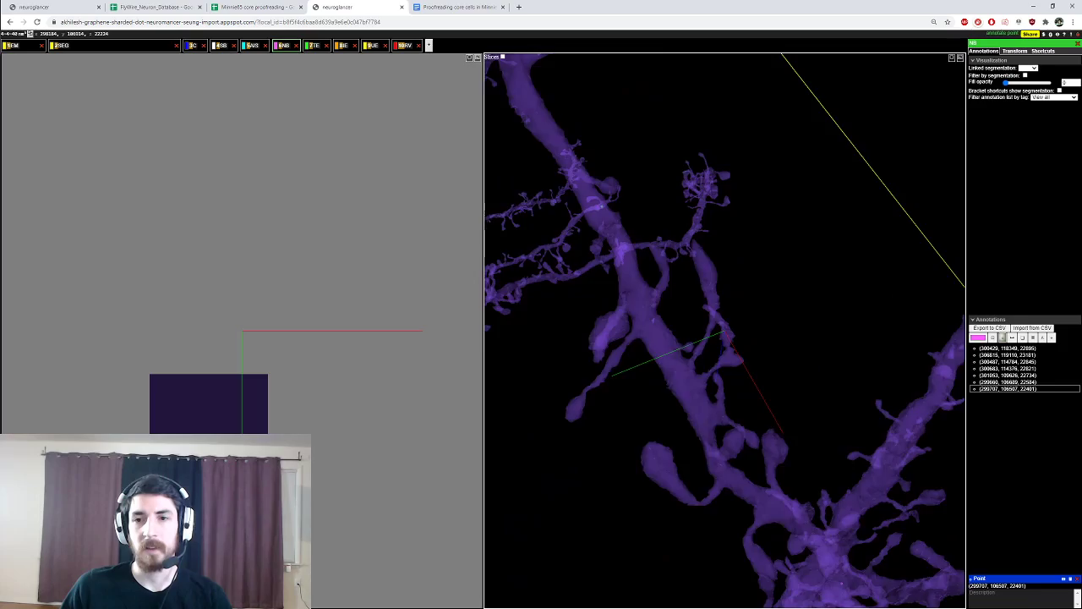
pyautogui.keyDown('ctrl'); pyautogui.scroll(8, 761, 329); pyautogui.keyUp('ctrl')
pyautogui.moveTo(765, 325); pyautogui.dragTo(760, 324)
pyautogui.scroll(2, 310, 364)
pyautogui.scroll(-3, 310, 360)
pyautogui.scroll(4, 310, 360)
pyautogui.scroll(1, 314, 348)
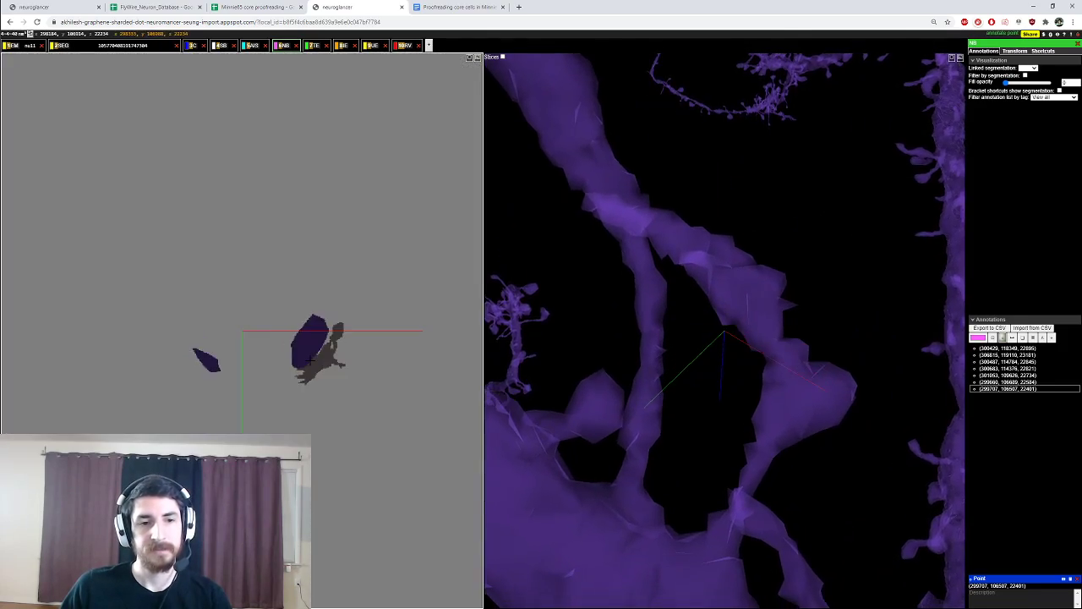
pyautogui.scroll(-1, 314, 348)
pyautogui.rightClick(779, 368)
pyautogui.moveTo(778, 369); pyautogui.dragTo(754, 362)
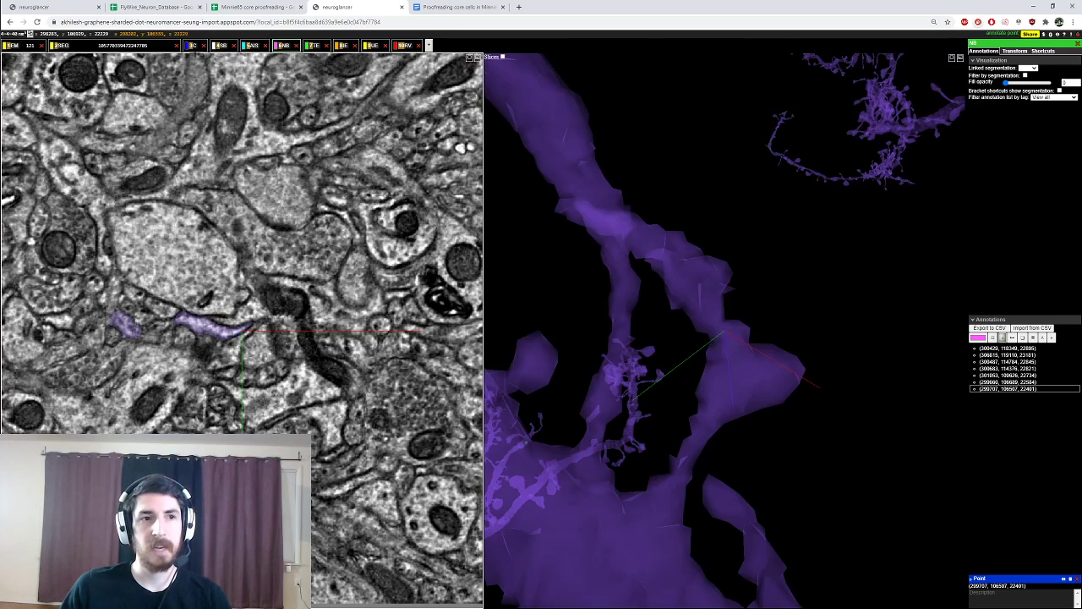
# Step: Split the wrongly merged thin process at the spine junction in the SEG layer, using one red and one blue multicut point
pyautogui.rightClick(160, 46)
pyautogui.click(1006, 51)
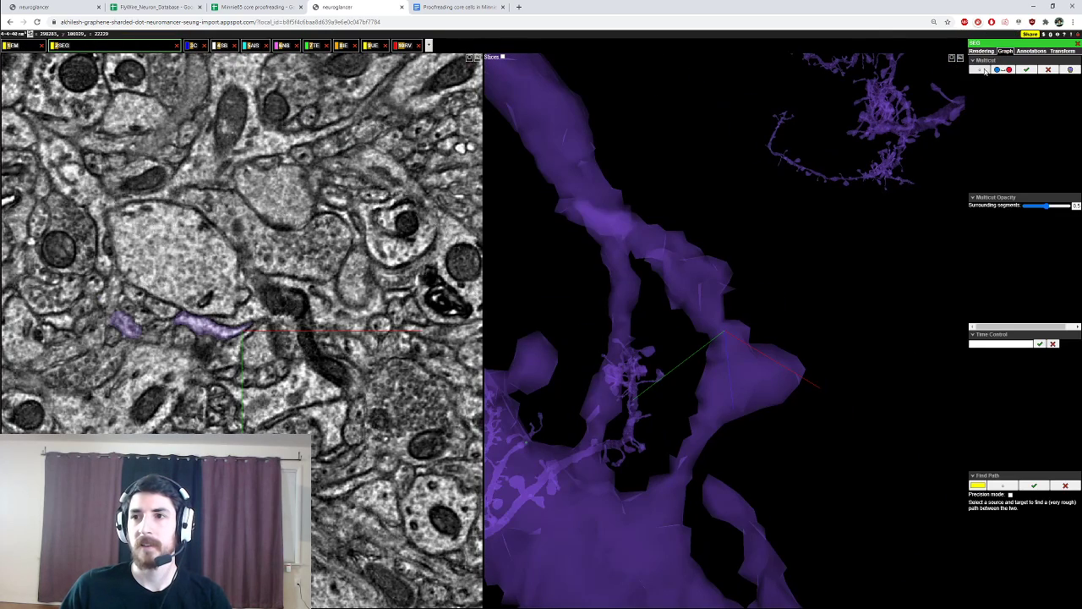
pyautogui.moveTo(699, 302); pyautogui.dragTo(711, 337)
pyautogui.rightClick(730, 342)
pyautogui.scroll(2, 259, 332)
pyautogui.scroll(-2, 259, 332)
pyautogui.scroll(3, 258, 332)
pyautogui.scroll(-3, 259, 332)
pyautogui.keyDown('ctrl'); pyautogui.click(238, 328); pyautogui.keyUp('ctrl')
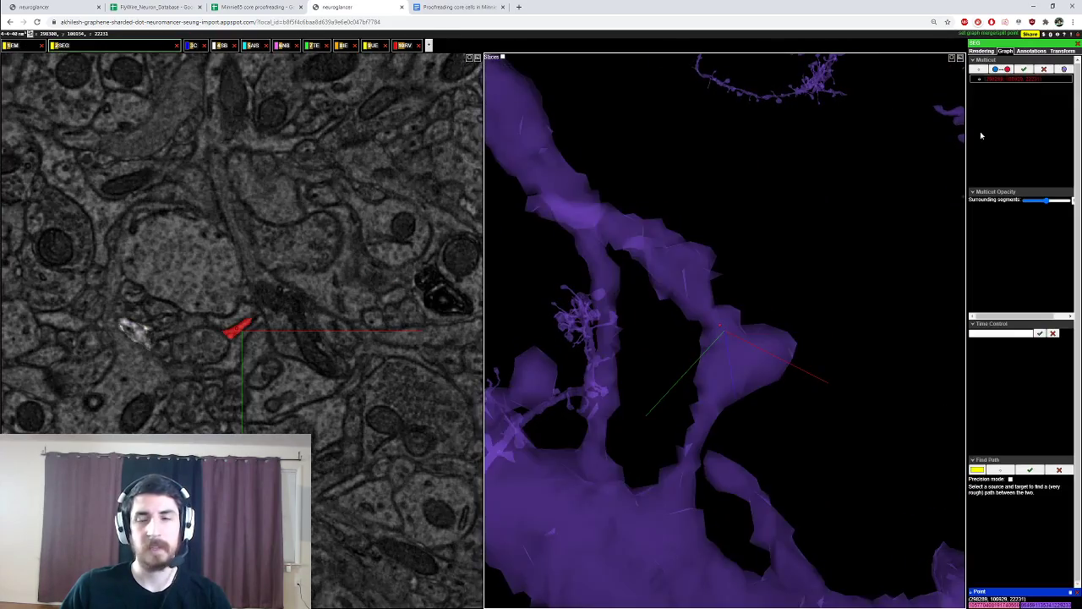
pyautogui.scroll(2, 254, 322)
pyautogui.keyDown('ctrl'); pyautogui.click(253, 320); pyautogui.keyUp('ctrl')
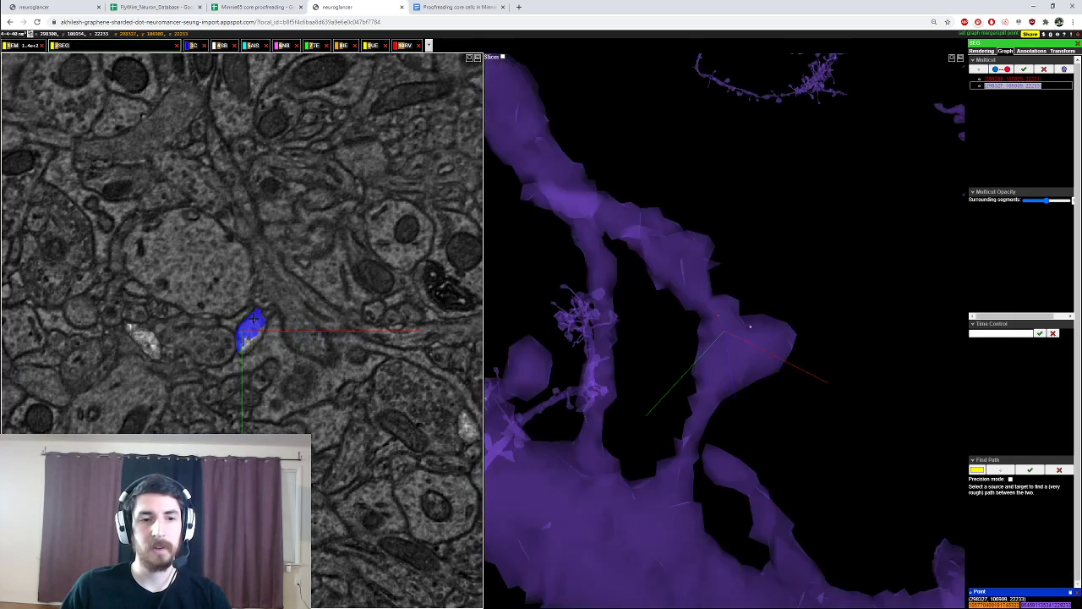
pyautogui.click(1023, 70)
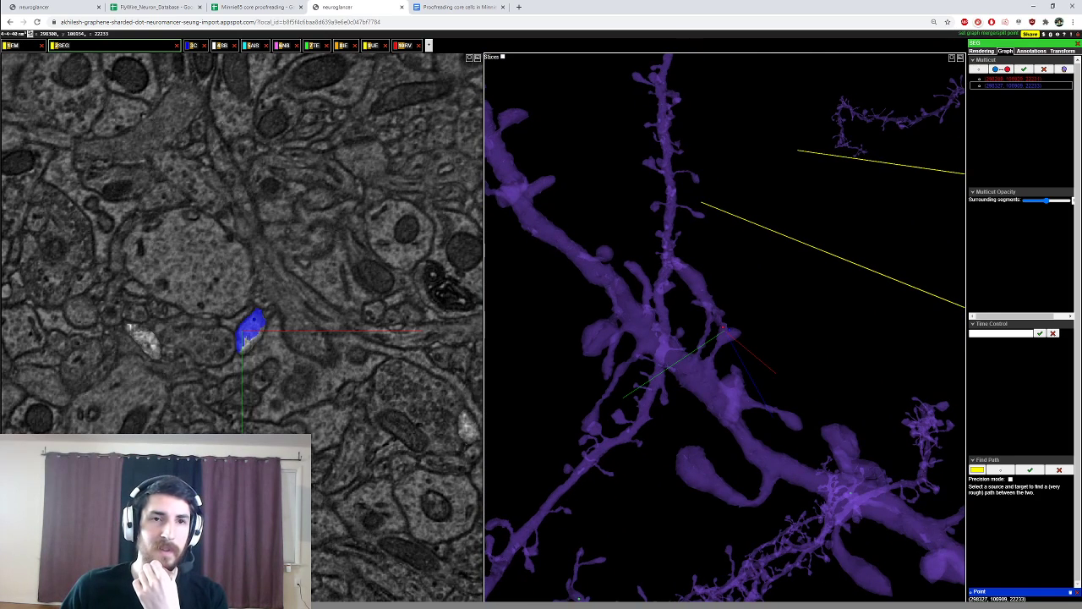
# Step: Consult the Round 1 notes in the proofreading instructions document, return to Neuroglancer and clear the multicut points
pyautogui.click(448, 8)
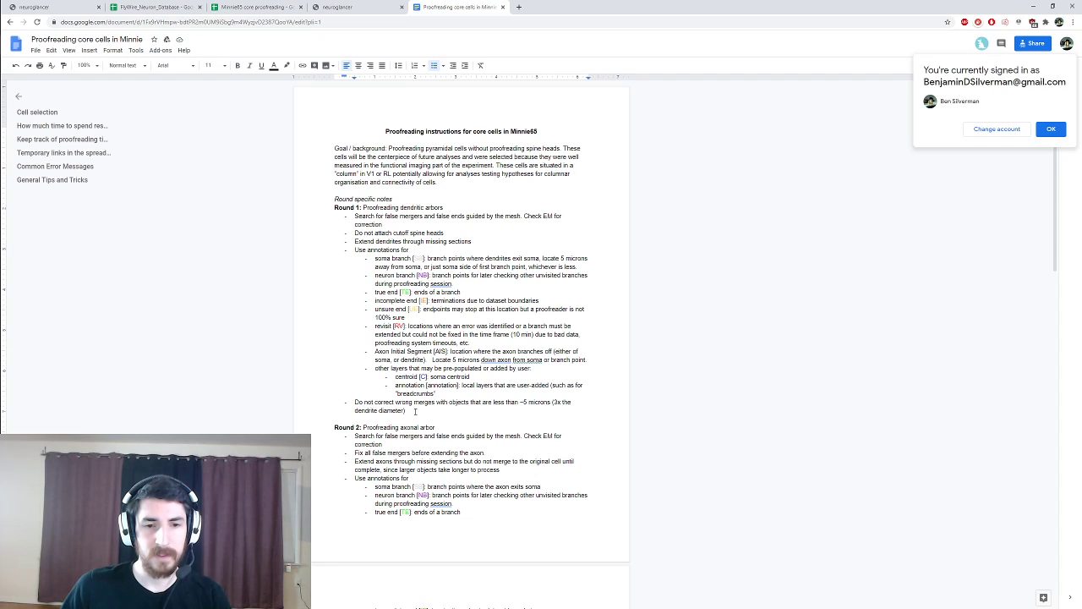
pyautogui.click(359, 10)
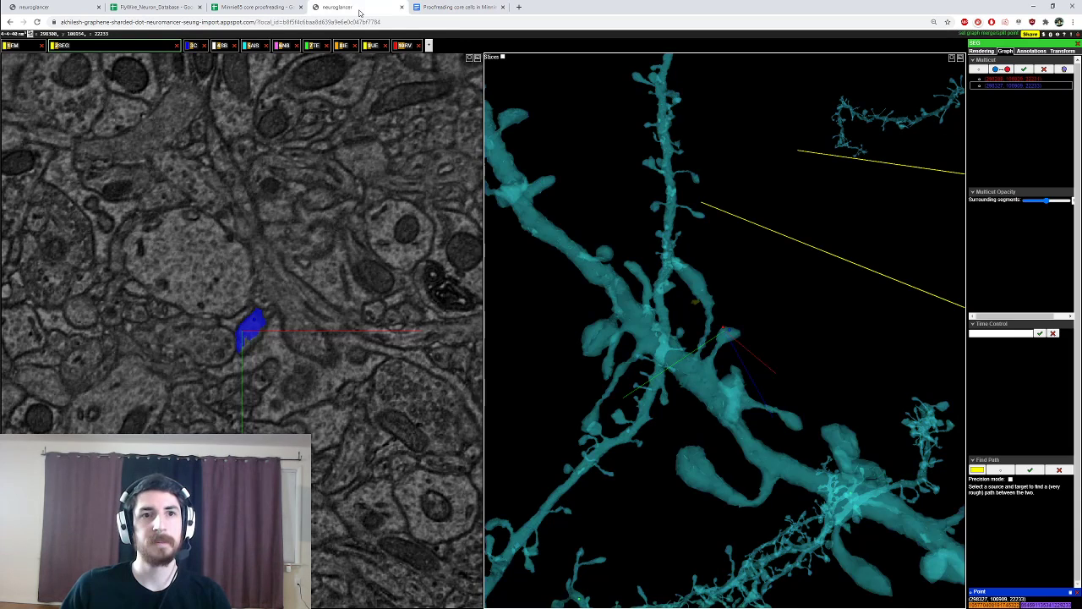
pyautogui.moveTo(716, 387)
pyautogui.mouseDown()
pyautogui.moveTo(663, 416)
pyautogui.moveTo(719, 388)
pyautogui.mouseUp()
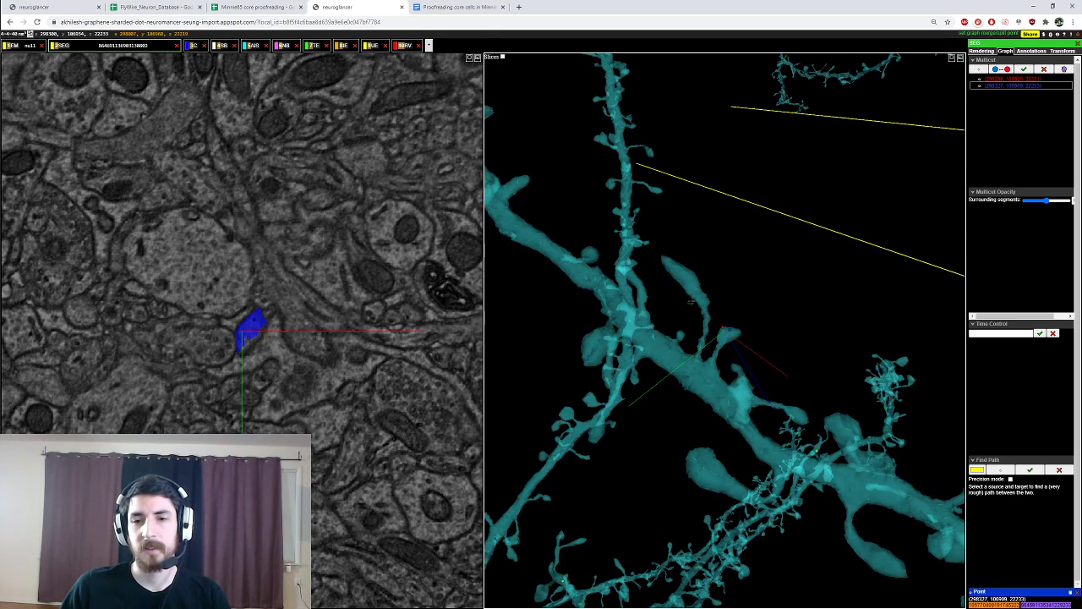
pyautogui.click(1045, 68)
# Step: Follow the dendrite from the split site outward along its length, looking for false merges and cut-off ends
pyautogui.moveTo(761, 288); pyautogui.dragTo(708, 260)
pyautogui.rightClick(656, 317)
pyautogui.rightClick(596, 182)
pyautogui.keyDown('ctrl'); pyautogui.scroll(-4, 668, 253); pyautogui.keyUp('ctrl')
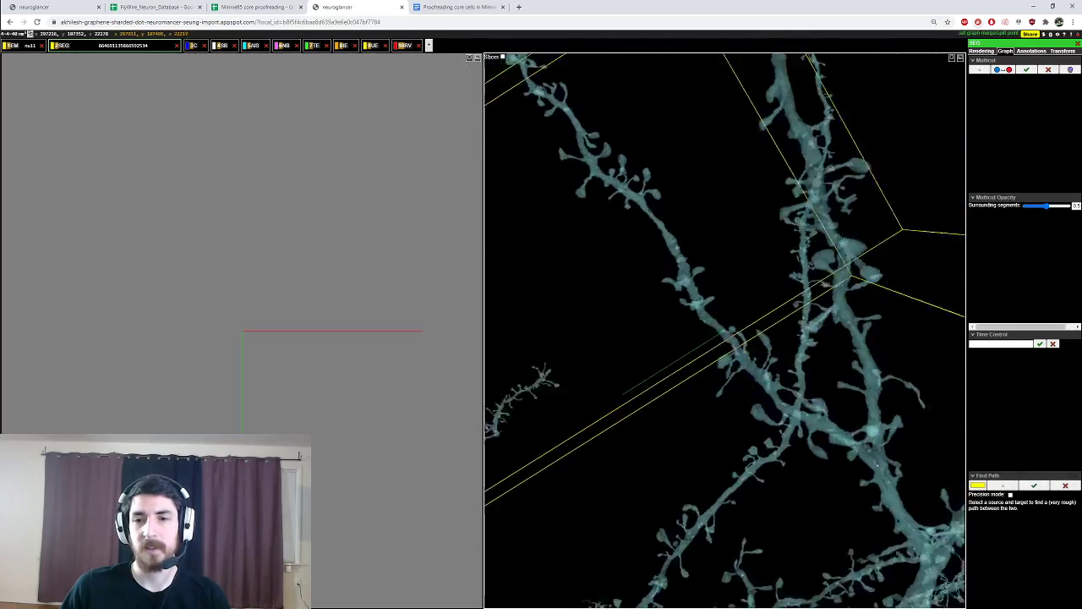
pyautogui.moveTo(744, 355); pyautogui.dragTo(766, 377)
pyautogui.rightClick(772, 382)
pyautogui.rightClick(688, 290)
pyautogui.keyDown('ctrl'); pyautogui.scroll(-3, 719, 321); pyautogui.keyUp('ctrl')
pyautogui.moveTo(704, 308); pyautogui.dragTo(670, 357)
pyautogui.rightClick(676, 230)
pyautogui.keyDown('ctrl'); pyautogui.scroll(4, 676, 230); pyautogui.keyUp('ctrl')
pyautogui.keyDown('ctrl'); pyautogui.scroll(3, 676, 230); pyautogui.keyUp('ctrl')
# Step: Examine the forked tip at the far end of this dendrite from close up
pyautogui.moveTo(702, 254)
pyautogui.mouseDown()
pyautogui.moveTo(719, 329)
pyautogui.moveTo(719, 254)
pyautogui.mouseUp()
pyautogui.rightClick(715, 157)
pyautogui.moveTo(693, 199); pyautogui.dragTo(675, 234)
pyautogui.rightClick(663, 243)
pyautogui.keyDown('ctrl'); pyautogui.scroll(5, 727, 334); pyautogui.keyUp('ctrl')
pyautogui.moveTo(736, 338); pyautogui.dragTo(729, 309)
pyautogui.rightClick(691, 350)
pyautogui.moveTo(694, 347); pyautogui.dragTo(729, 318)
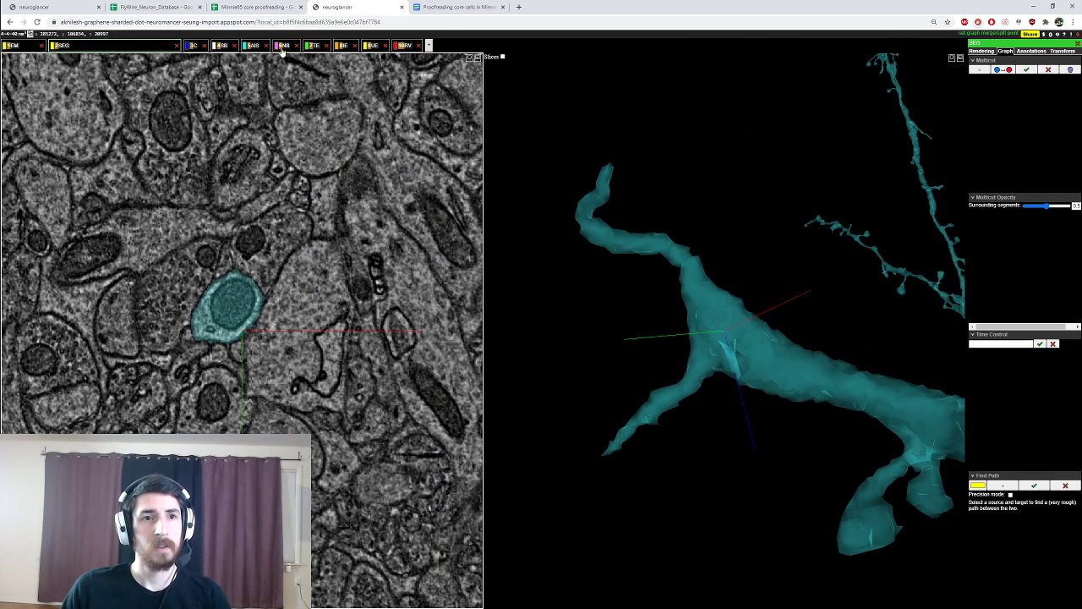
# Step: Trace the thin process at the forked tip in the EM slices and mark the dendrite's end in the TE layer
pyautogui.click(314, 47)
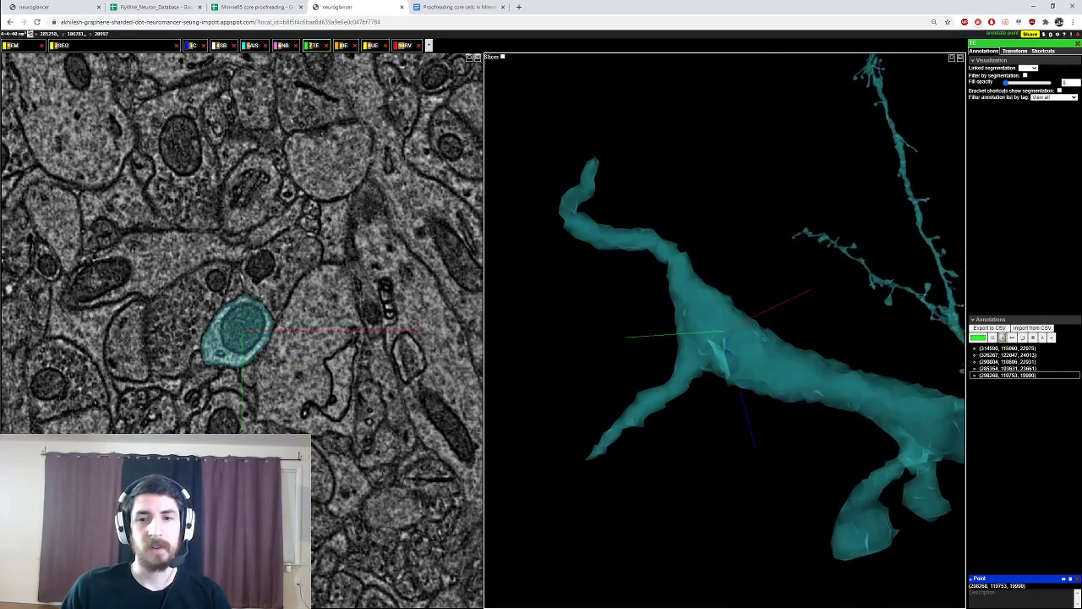
pyautogui.rightClick(601, 438)
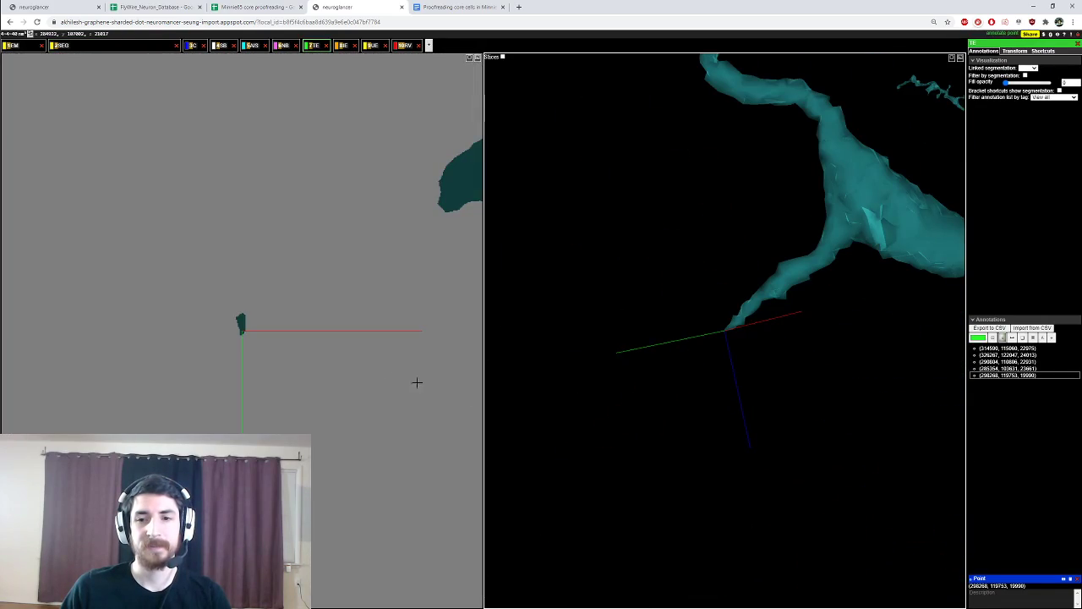
pyautogui.scroll(-3, 247, 352)
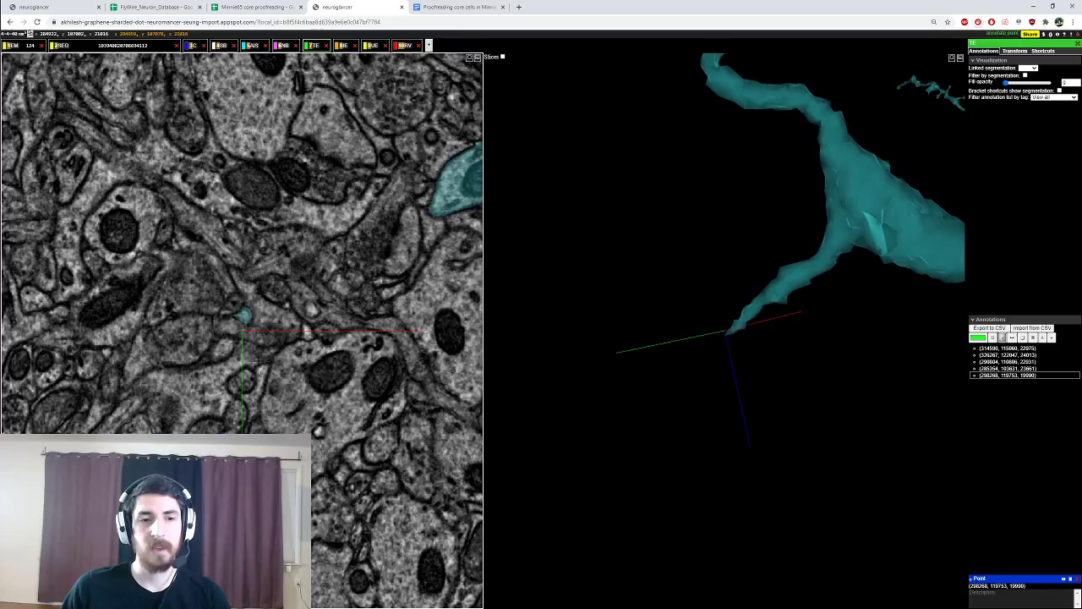
pyautogui.doubleClick(228, 338)
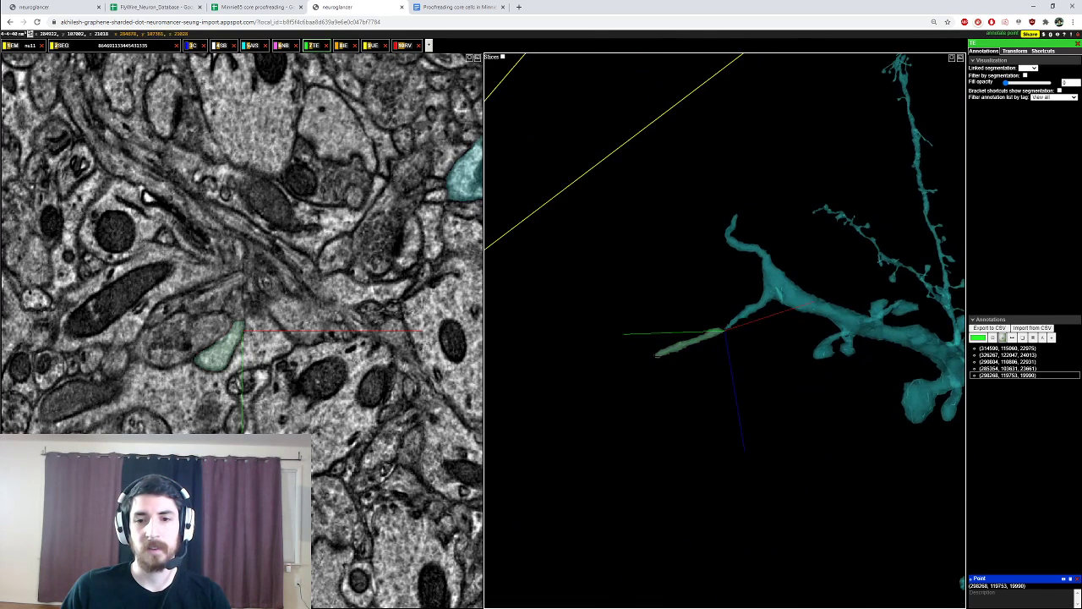
pyautogui.scroll(4, 264, 358)
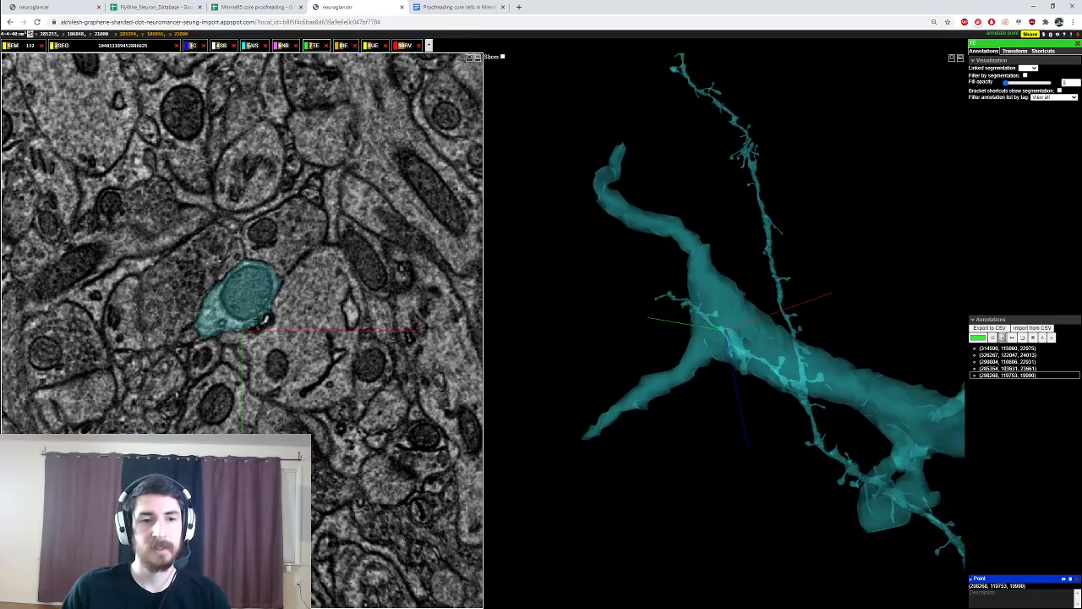
pyautogui.keyDown('ctrl'); pyautogui.click(244, 296); pyautogui.keyUp('ctrl')
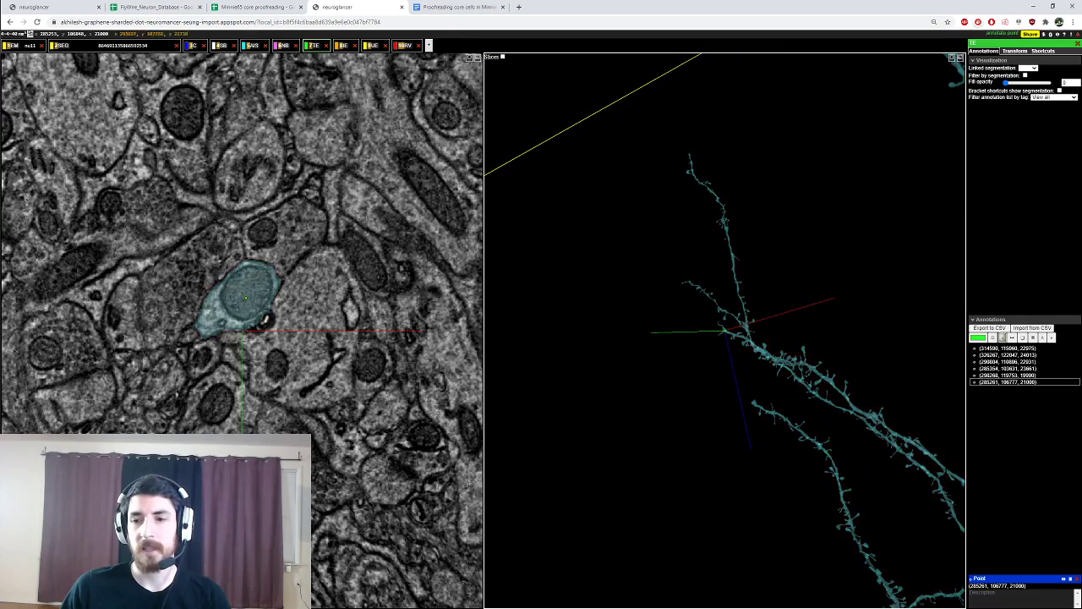
# Step: Survey the neighbouring upper dendrite and inspect the small side processes near where thin branches cross it
pyautogui.rightClick(876, 415)
pyautogui.moveTo(876, 414); pyautogui.dragTo(834, 366)
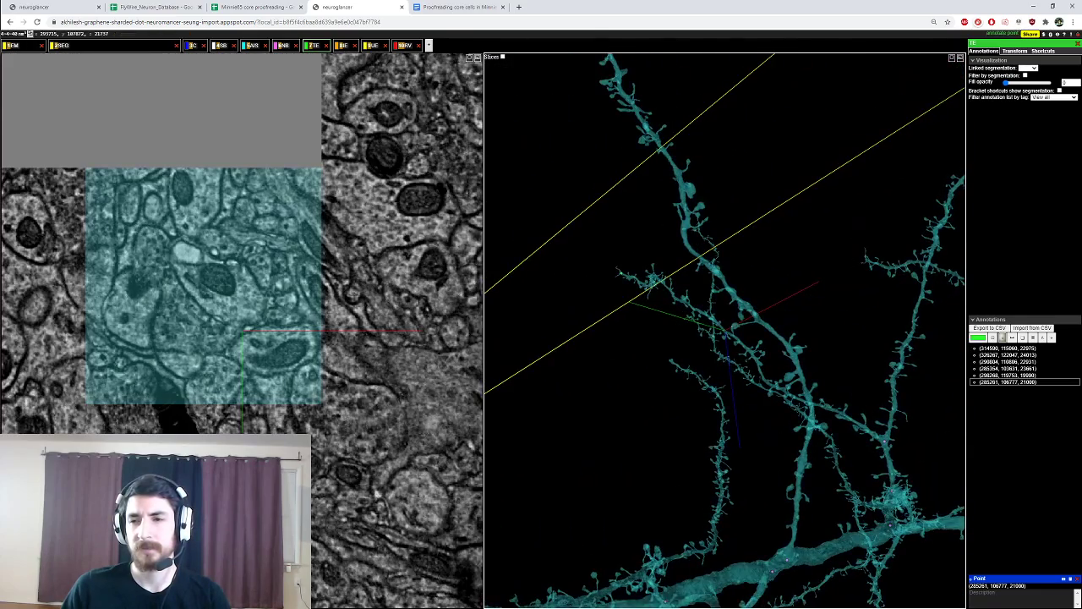
pyautogui.rightClick(902, 344)
pyautogui.moveTo(902, 344); pyautogui.dragTo(915, 387)
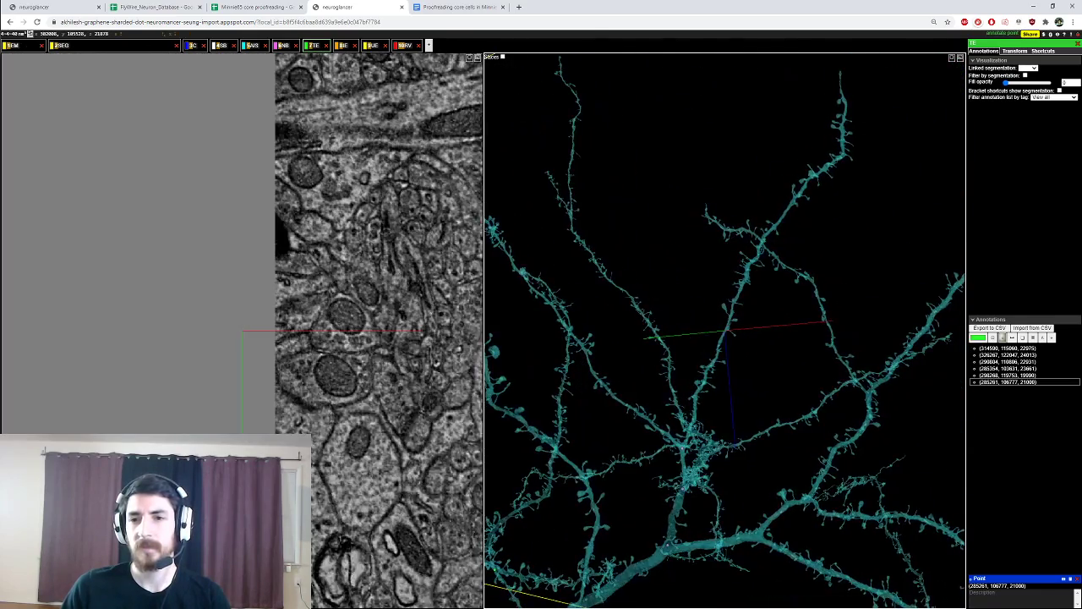
pyautogui.rightClick(747, 271)
pyautogui.keyDown('ctrl'); pyautogui.scroll(8, 747, 270); pyautogui.keyUp('ctrl')
pyautogui.moveTo(748, 271); pyautogui.dragTo(744, 182)
pyautogui.moveTo(719, 326); pyautogui.dragTo(748, 313)
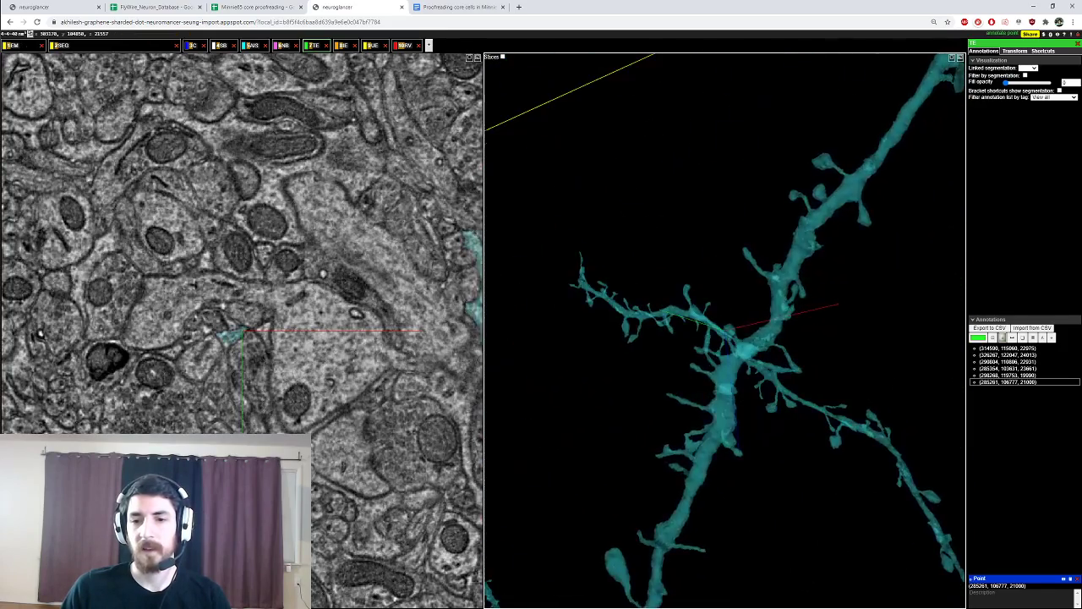
pyautogui.rightClick(748, 375)
pyautogui.keyDown('ctrl'); pyautogui.scroll(6, 747, 374); pyautogui.keyUp('ctrl')
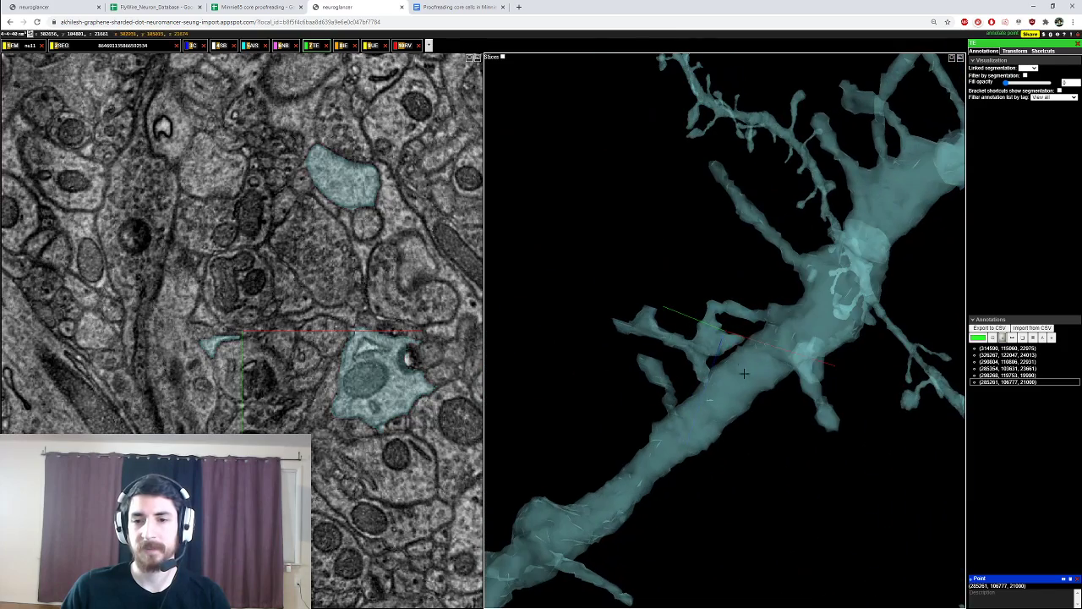
# Step: Split the stray fragment from the thin spine in the SEG layer with one blue and two red points, then clear them
pyautogui.rightClick(713, 313)
pyautogui.hotkey('ctrl', '2')
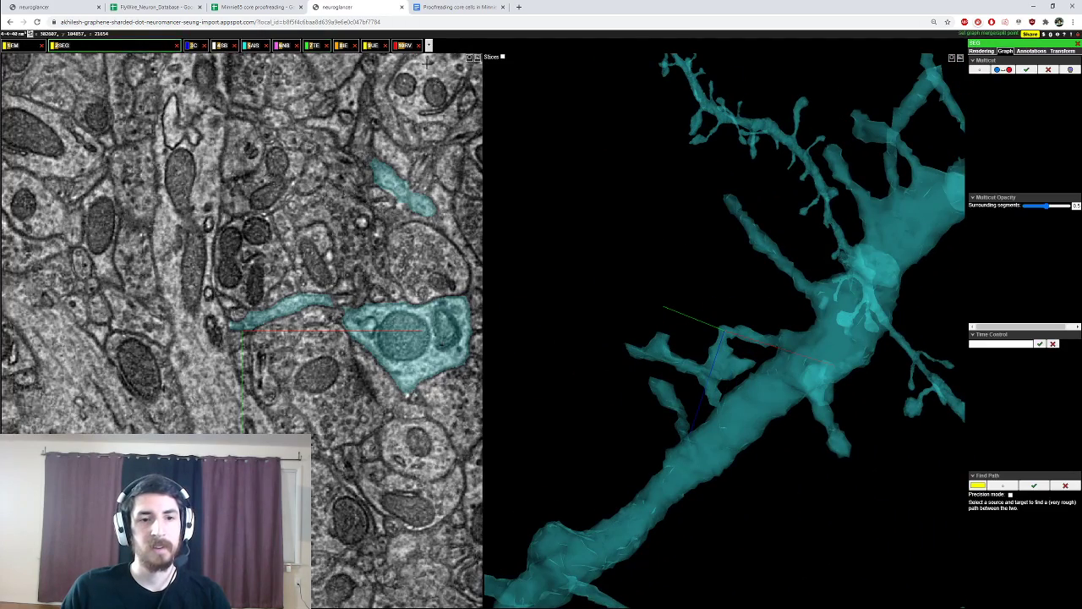
pyautogui.scroll(-5, 231, 322)
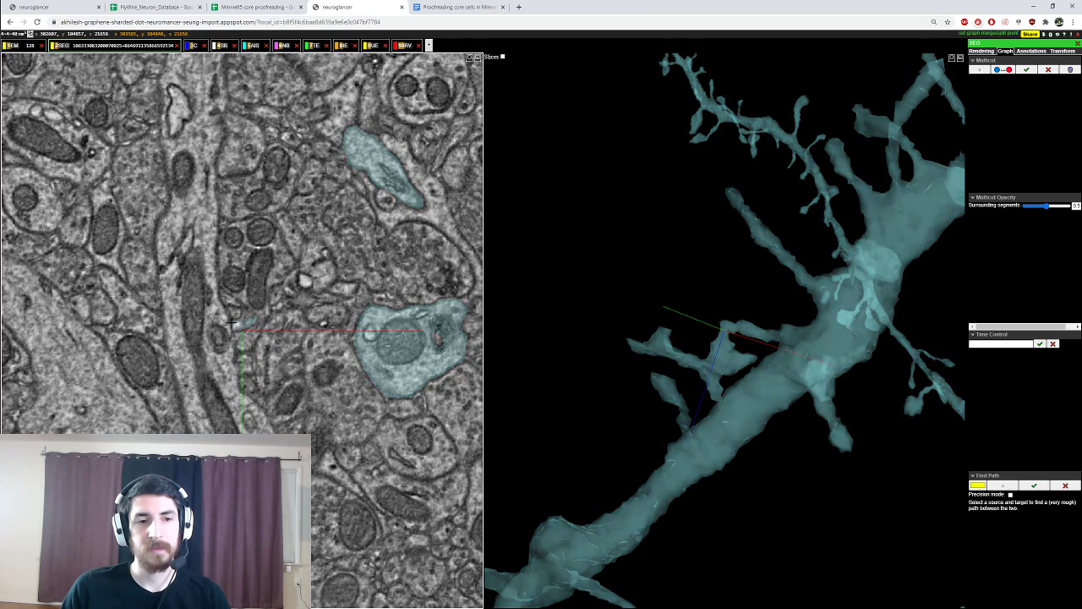
pyautogui.keyDown('ctrl'); pyautogui.click(236, 324); pyautogui.keyUp('ctrl')
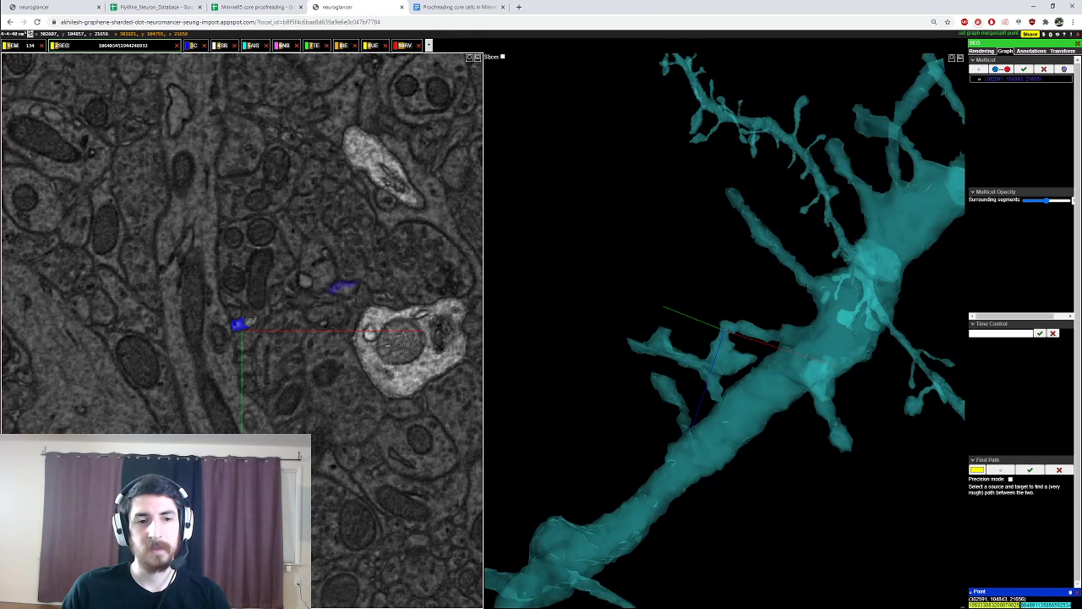
pyautogui.click(1005, 69)
pyautogui.scroll(3, 245, 321)
pyautogui.keyDown('ctrl'); pyautogui.click(254, 318); pyautogui.keyUp('ctrl')
pyautogui.keyDown('ctrl'); pyautogui.click(247, 316); pyautogui.keyUp('ctrl')
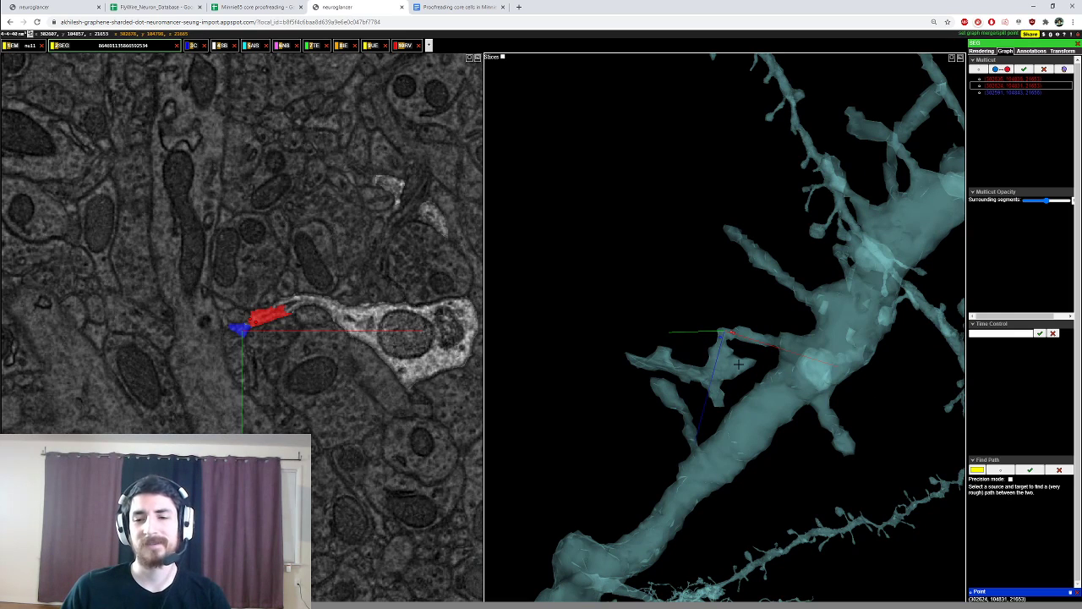
pyautogui.moveTo(740, 365); pyautogui.dragTo(752, 364)
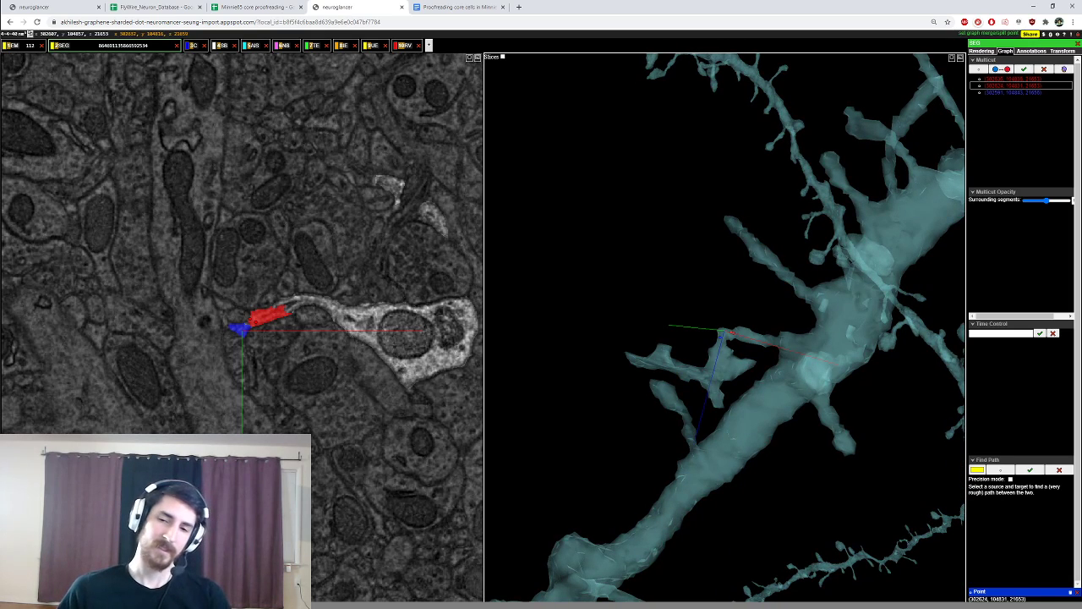
pyautogui.moveTo(732, 365); pyautogui.dragTo(741, 365)
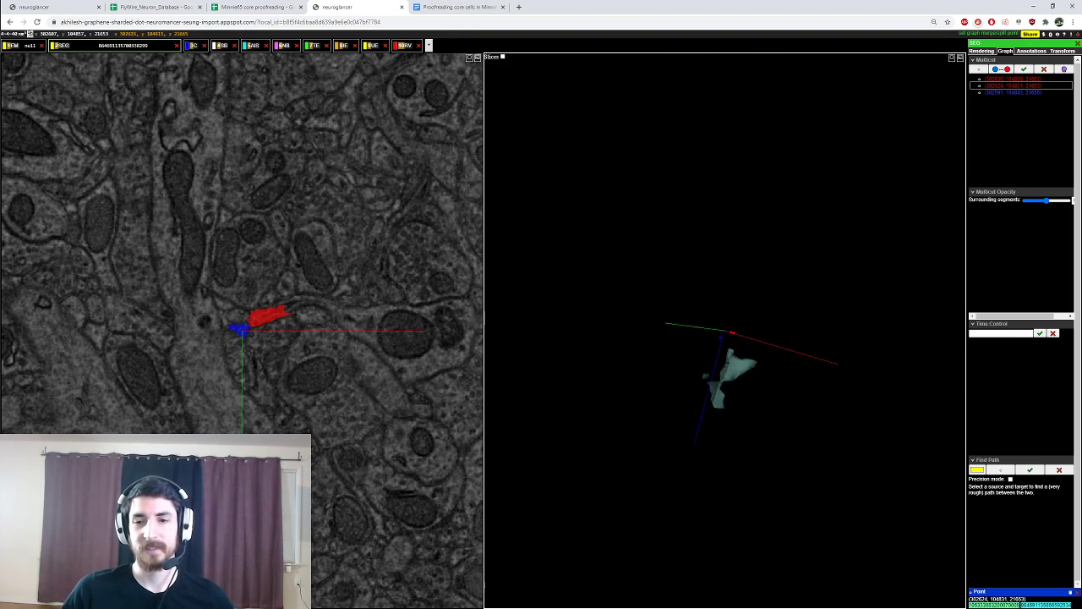
pyautogui.click(1045, 69)
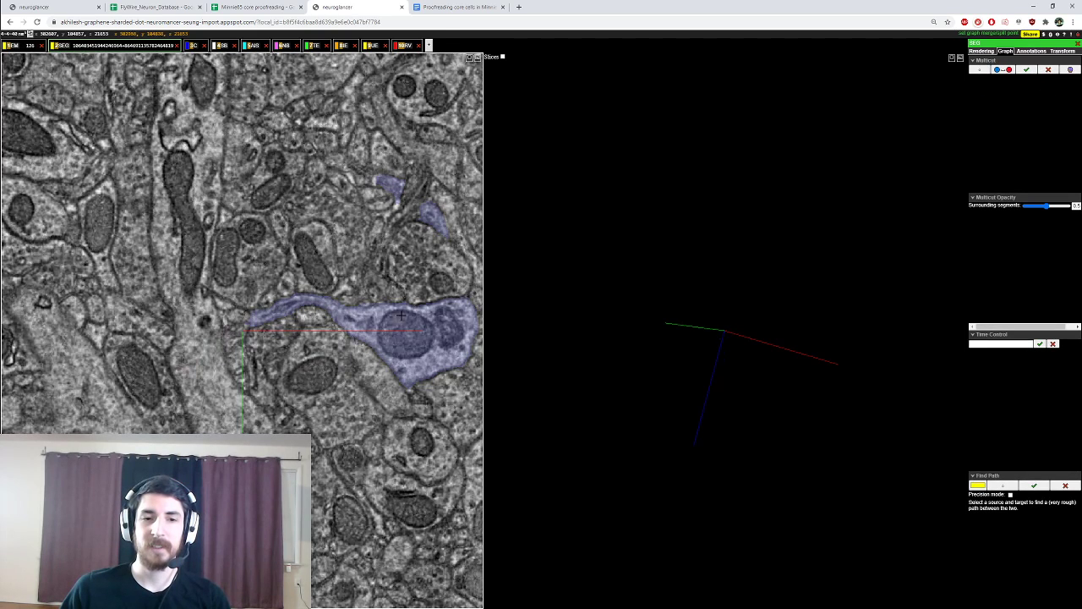
# Step: Check the split site on the main neuron and follow the dendrite from there to its far tip
pyautogui.scroll(-8, 244, 305)
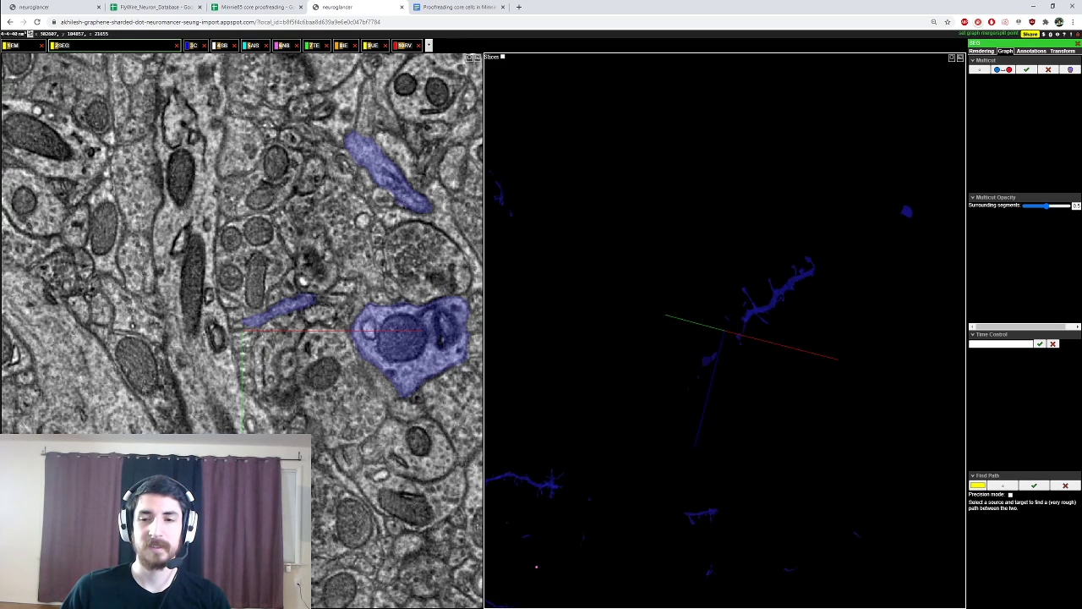
pyautogui.keyDown('ctrl'); pyautogui.scroll(7, 824, 286); pyautogui.keyUp('ctrl')
pyautogui.rightClick(823, 286)
pyautogui.moveTo(824, 286)
pyautogui.mouseDown()
pyautogui.moveTo(850, 286)
pyautogui.moveTo(819, 285)
pyautogui.mouseUp()
pyautogui.keyDown('ctrl'); pyautogui.scroll(-3, 849, 286); pyautogui.keyUp('ctrl')
pyautogui.keyDown('ctrl'); pyautogui.scroll(-3, 849, 286); pyautogui.keyUp('ctrl')
pyautogui.rightClick(847, 283)
pyautogui.rightClick(798, 293)
pyautogui.rightClick(752, 265)
pyautogui.keyDown('ctrl'); pyautogui.scroll(7, 752, 265); pyautogui.keyUp('ctrl')
pyautogui.moveTo(752, 264); pyautogui.dragTo(693, 226)
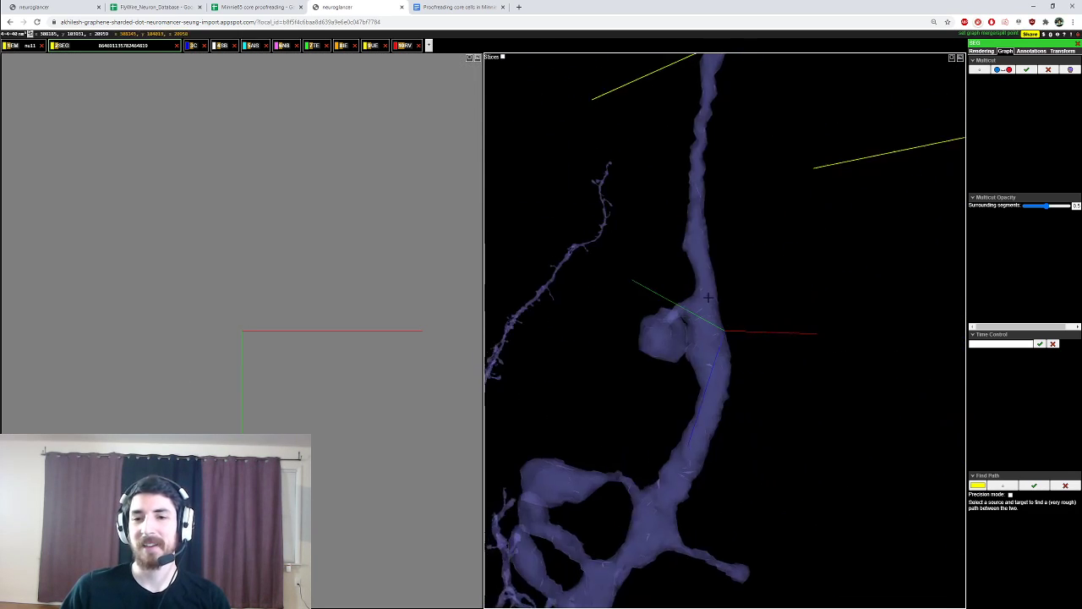
# Step: Centre on the tapered dendrite tip in the EM slice and mark it with a point in the TE layer
pyautogui.rightClick(709, 292)
pyautogui.click(314, 46)
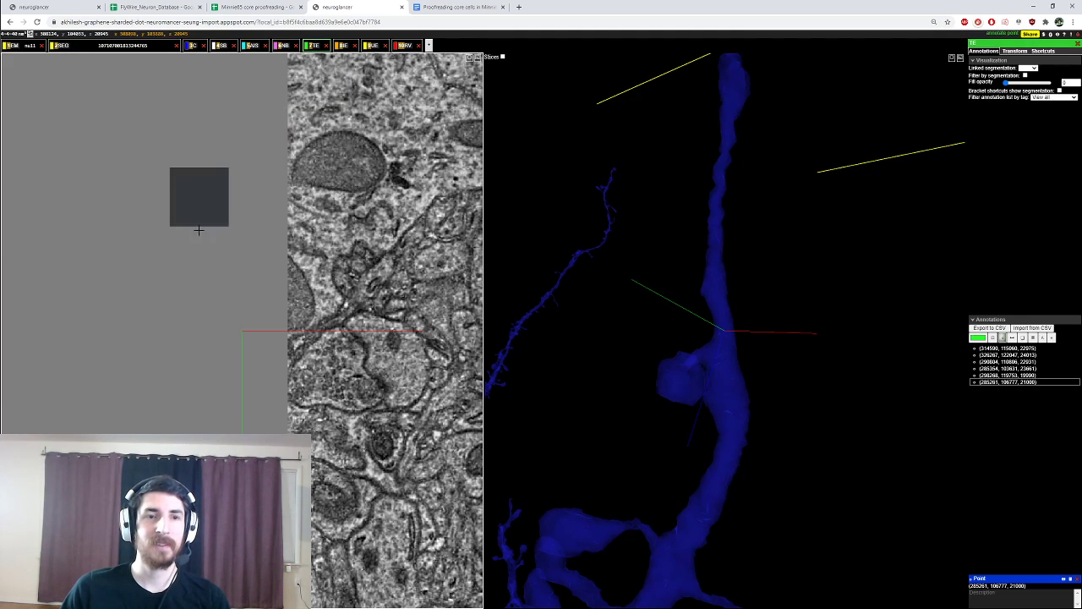
pyautogui.rightClick(232, 315)
pyautogui.keyDown('ctrl'); pyautogui.click(241, 330); pyautogui.keyUp('ctrl')
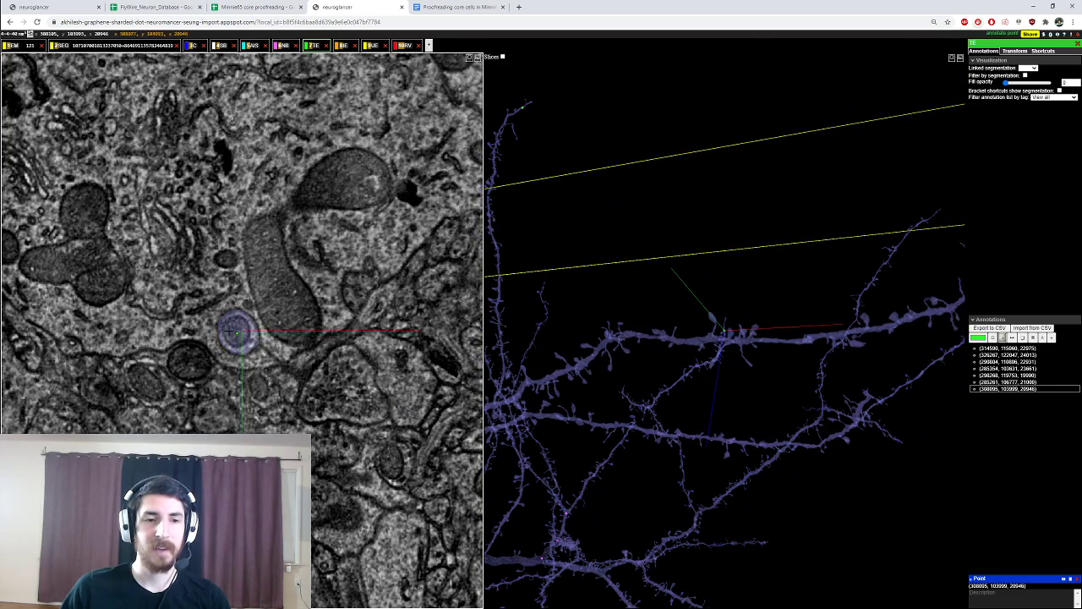
# Step: Trace back from the marked dendrite tip and survey the neighbouring branches out to a view of the whole neuron
pyautogui.rightClick(687, 483)
pyautogui.keyDown('ctrl'); pyautogui.scroll(-5, 688, 482); pyautogui.keyUp('ctrl')
pyautogui.moveTo(688, 482); pyautogui.dragTo(583, 584)
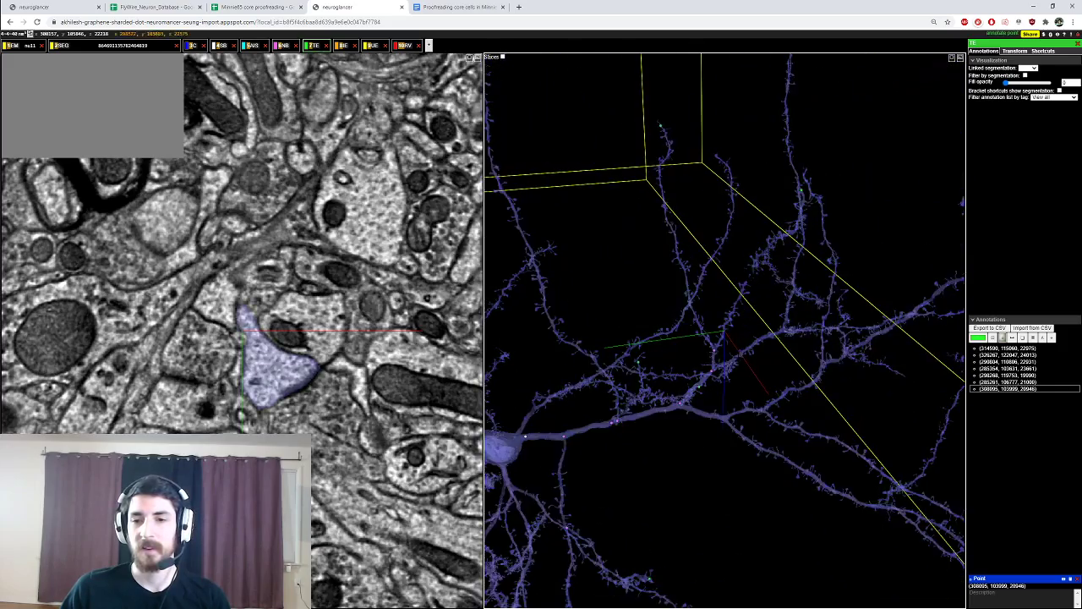
pyautogui.rightClick(725, 363)
pyautogui.keyDown('ctrl'); pyautogui.scroll(5, 725, 363); pyautogui.keyUp('ctrl')
pyautogui.moveTo(725, 363); pyautogui.dragTo(647, 490)
pyautogui.rightClick(880, 258)
pyautogui.moveTo(879, 258); pyautogui.dragTo(896, 364)
pyautogui.keyDown('ctrl'); pyautogui.scroll(-5, 846, 364); pyautogui.keyUp('ctrl')
pyautogui.keyDown('ctrl'); pyautogui.scroll(-5, 846, 402); pyautogui.keyUp('ctrl')
pyautogui.moveTo(795, 363)
pyautogui.mouseDown()
pyautogui.moveTo(787, 402)
pyautogui.moveTo(790, 377)
pyautogui.moveTo(787, 397)
pyautogui.moveTo(799, 385)
pyautogui.mouseUp()
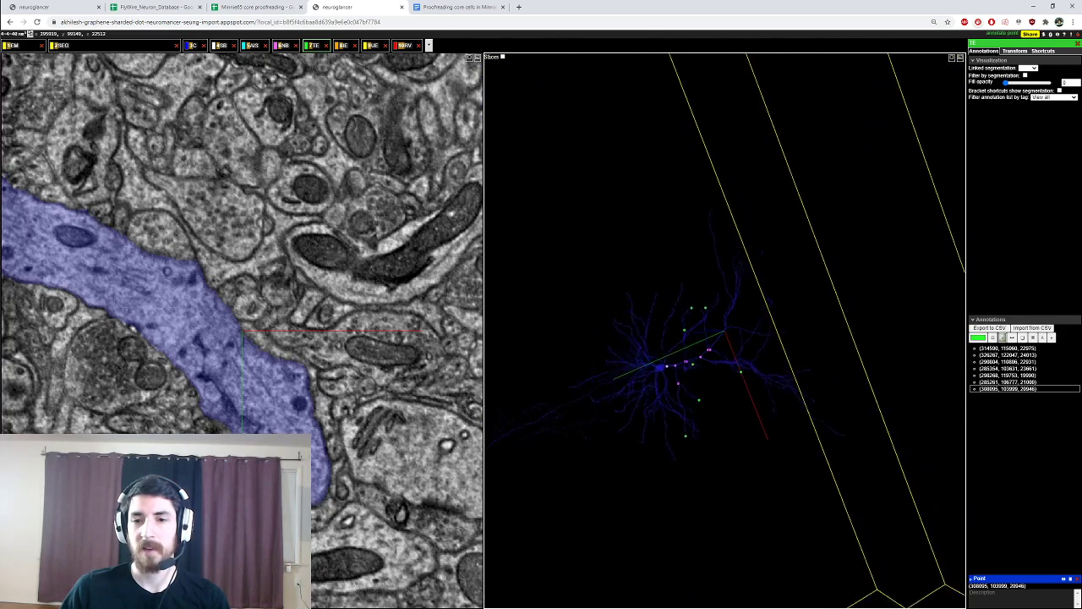
# Step: Centre on the fork where the thick dendrite splits into two branches and mark it with a point in the NB layer
pyautogui.keyDown('ctrl'); pyautogui.scroll(3, 724, 330); pyautogui.keyUp('ctrl')
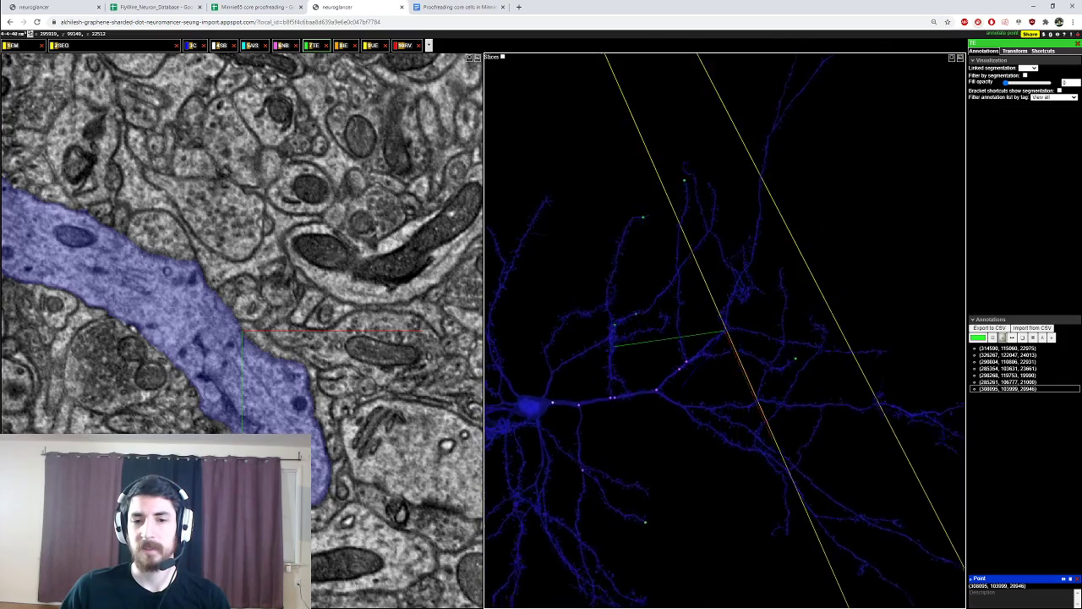
pyautogui.moveTo(774, 356); pyautogui.dragTo(672, 347)
pyautogui.rightClick(758, 280)
pyautogui.moveTo(758, 281); pyautogui.dragTo(752, 312)
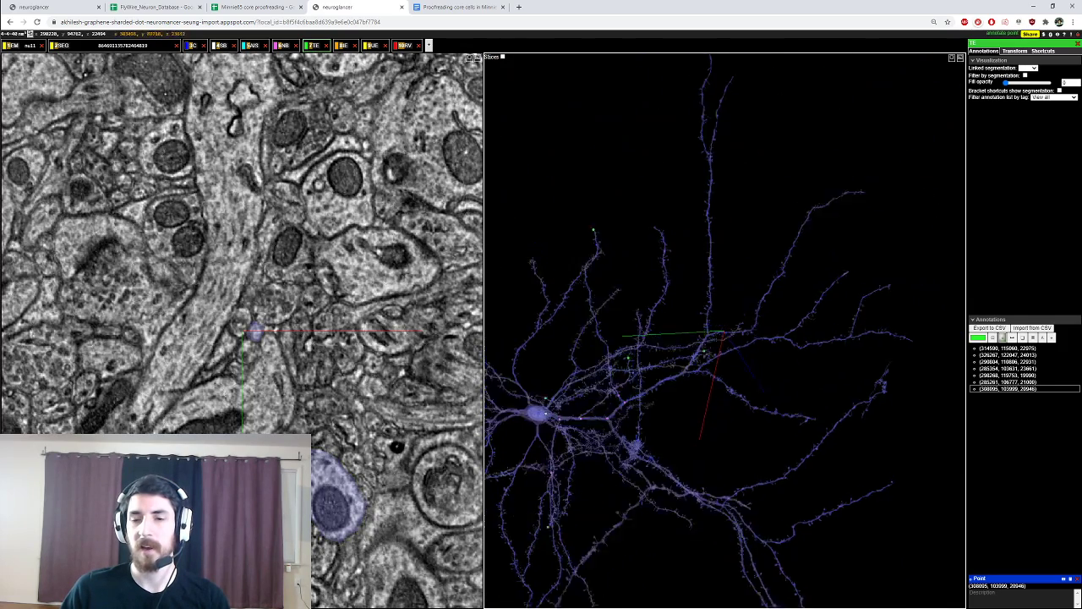
pyautogui.scroll(10, 724, 331)
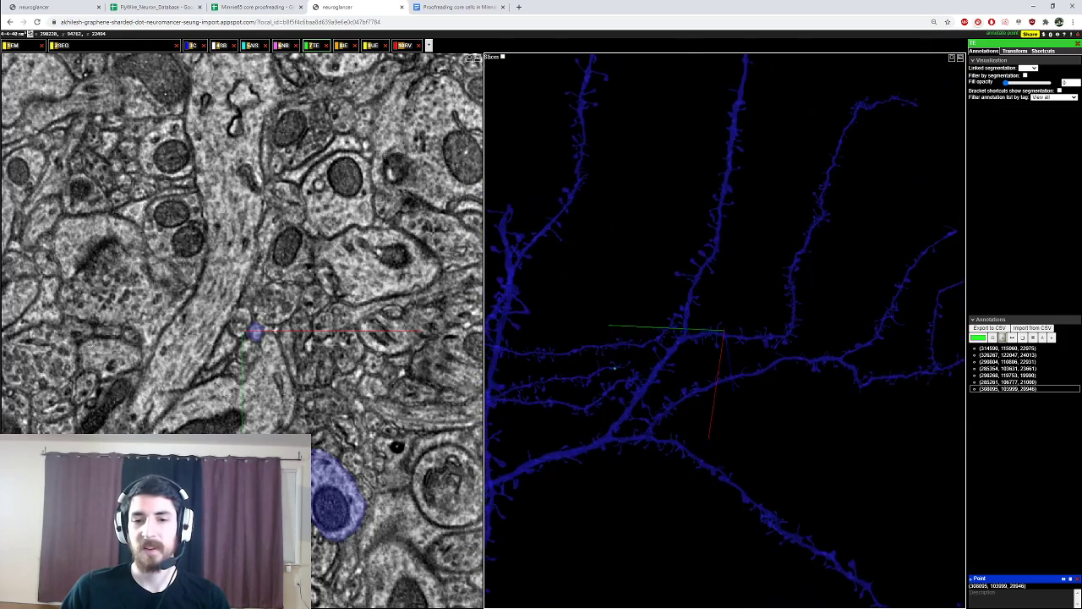
pyautogui.rightClick(611, 437)
pyautogui.keyDown('ctrl'); pyautogui.scroll(10, 610, 437); pyautogui.keyUp('ctrl')
pyautogui.moveTo(738, 328); pyautogui.dragTo(723, 348)
pyautogui.rightClick(723, 348)
pyautogui.scroll(5, 208, 385)
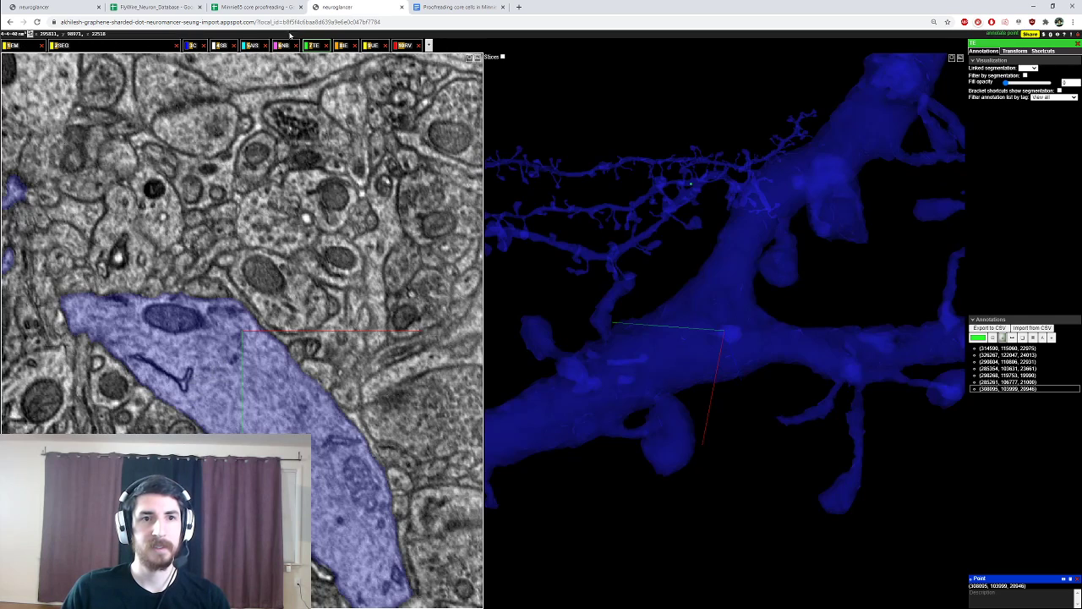
pyautogui.click(285, 45)
# Step: Follow the upper branch from the marked fork to the next fork and inspect how its two branches join
pyautogui.scroll(-8, 845, 195)
pyautogui.moveTo(846, 195); pyautogui.dragTo(837, 169)
pyautogui.rightClick(860, 177)
pyautogui.scroll(-10, 846, 186)
pyautogui.scroll(5, 812, 203)
pyautogui.moveTo(812, 203); pyautogui.dragTo(782, 181)
pyautogui.moveTo(782, 292); pyautogui.dragTo(711, 326)
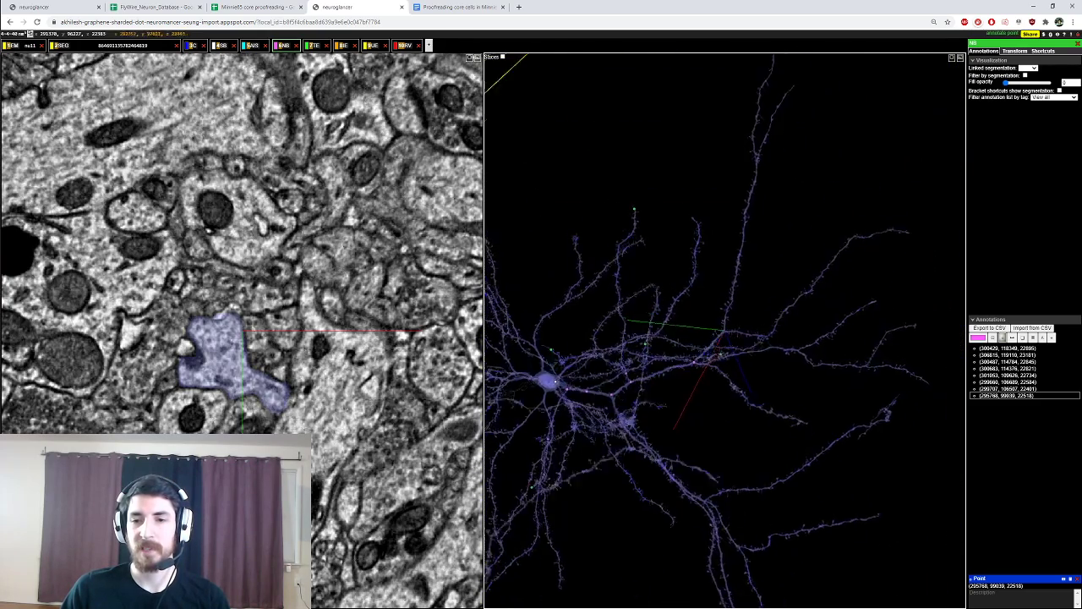
pyautogui.moveTo(699, 364); pyautogui.dragTo(819, 312)
pyautogui.scroll(5, 725, 330)
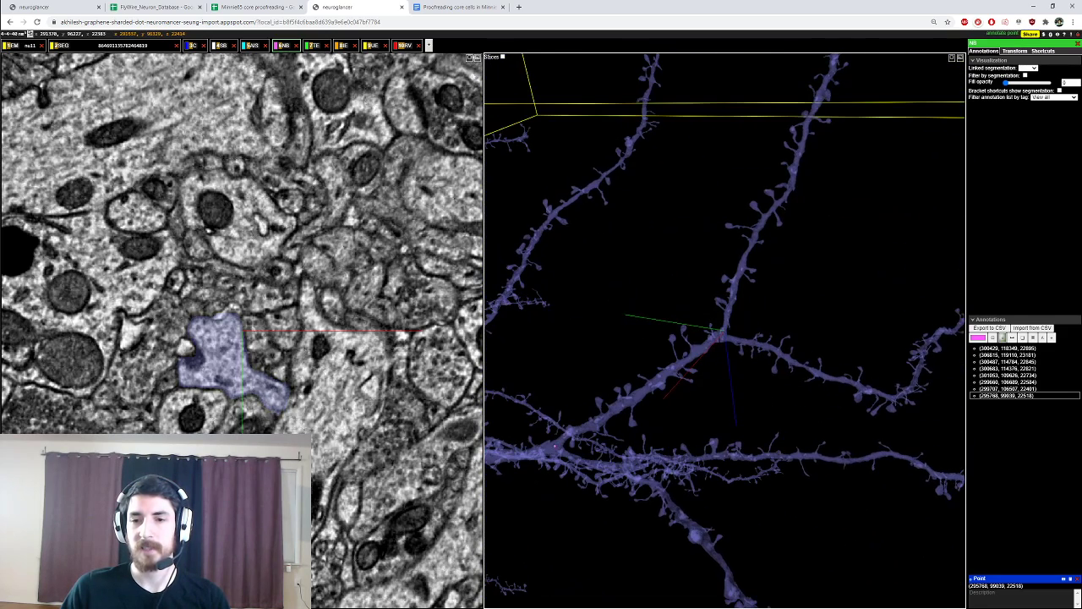
pyautogui.rightClick(725, 337)
pyautogui.keyDown('ctrl'); pyautogui.scroll(3, 725, 337); pyautogui.keyUp('ctrl')
pyautogui.rightClick(735, 341)
pyautogui.keyDown('ctrl'); pyautogui.scroll(2, 738, 340); pyautogui.keyUp('ctrl')
pyautogui.keyDown('ctrl'); pyautogui.scroll(-10, 737, 340); pyautogui.keyUp('ctrl')
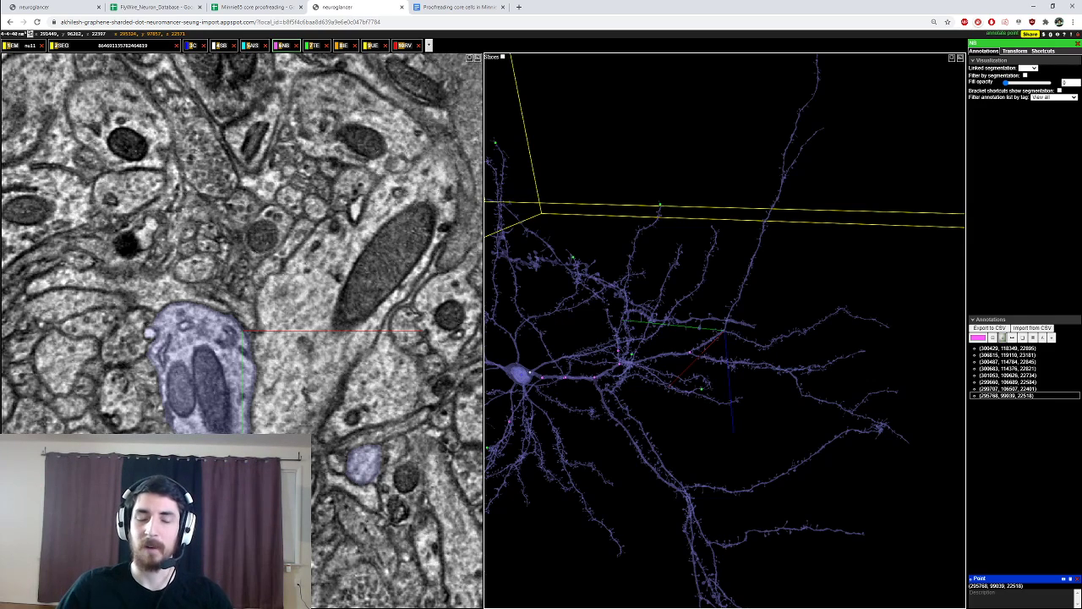
# Step: Survey the whole neuron from the soma outward, comparing the marked forks and tips with the remaining dendrites
pyautogui.rightClick(523, 372)
pyautogui.moveTo(524, 372); pyautogui.dragTo(548, 357)
pyautogui.keyDown('ctrl'); pyautogui.scroll(-8, 548, 357); pyautogui.keyUp('ctrl')
pyautogui.keyDown('ctrl'); pyautogui.scroll(6, 744, 364); pyautogui.keyUp('ctrl')
pyautogui.moveTo(744, 364); pyautogui.dragTo(765, 338)
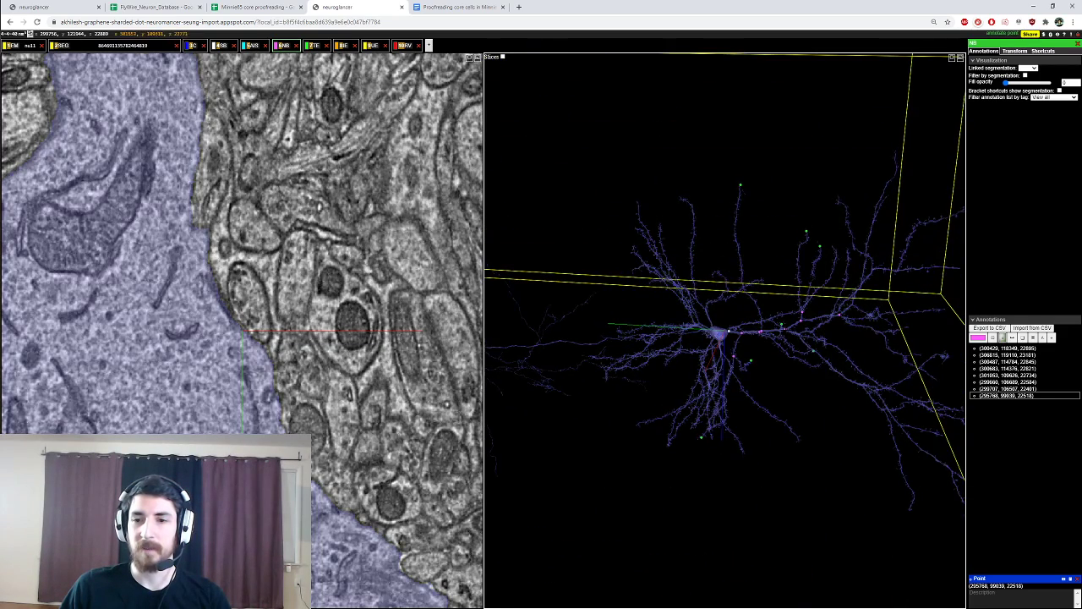
pyautogui.rightClick(786, 325)
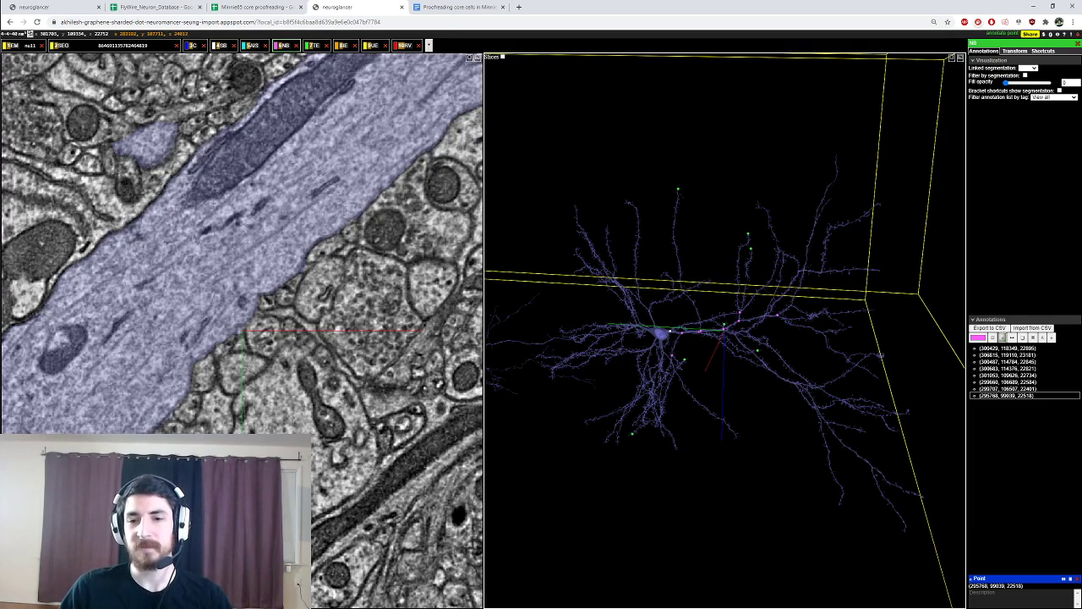
pyautogui.keyDown('ctrl'); pyautogui.scroll(10, 727, 338); pyautogui.keyUp('ctrl')
pyautogui.moveTo(727, 339); pyautogui.dragTo(693, 338)
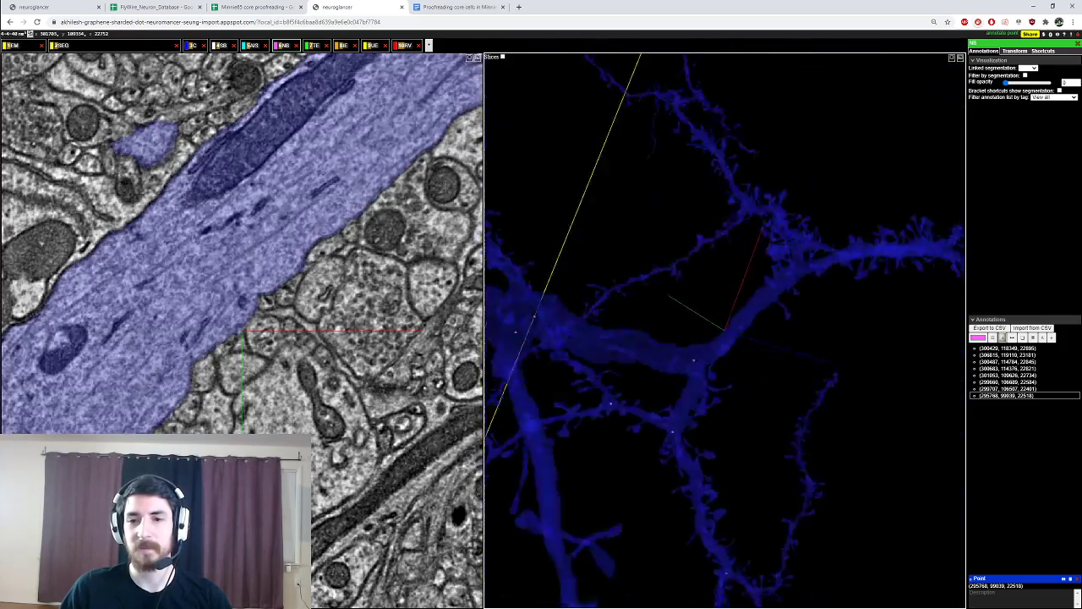
pyautogui.scroll(-10, 724, 330)
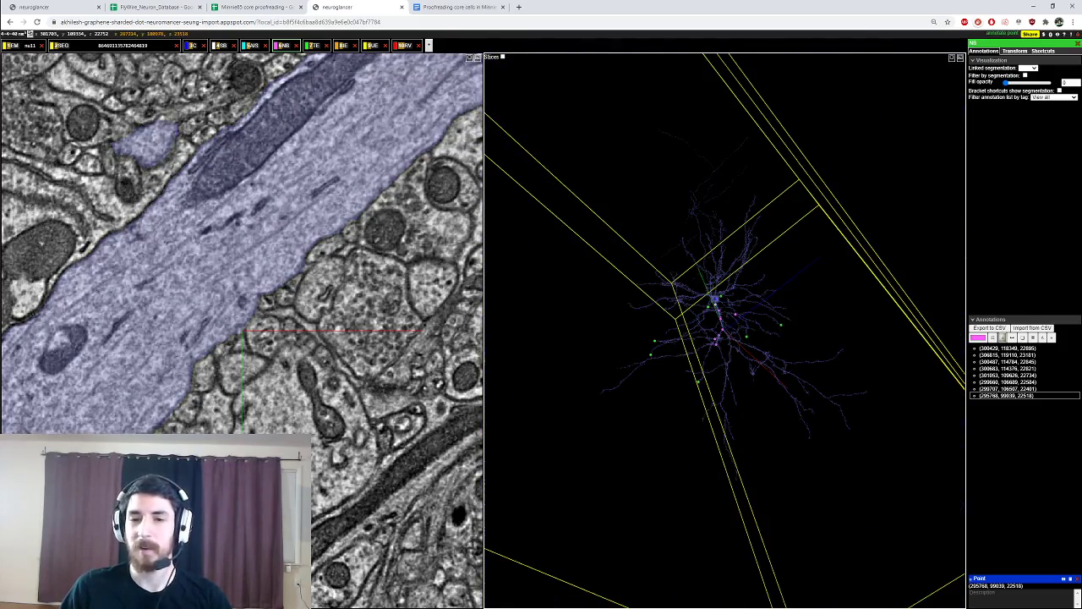
pyautogui.moveTo(812, 245); pyautogui.dragTo(783, 208)
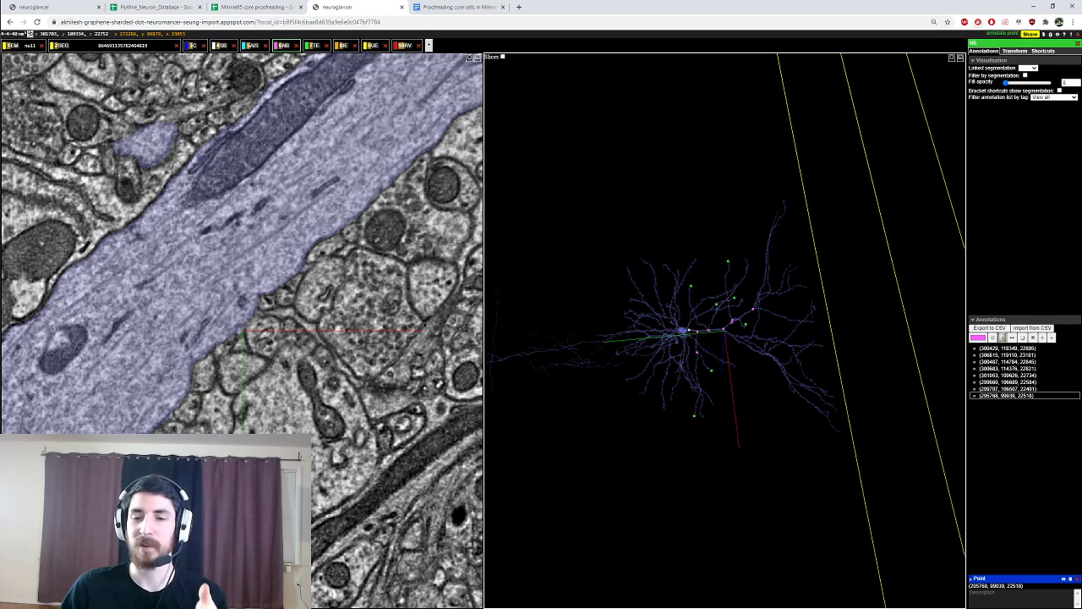
pyautogui.scroll(5, 724, 330)
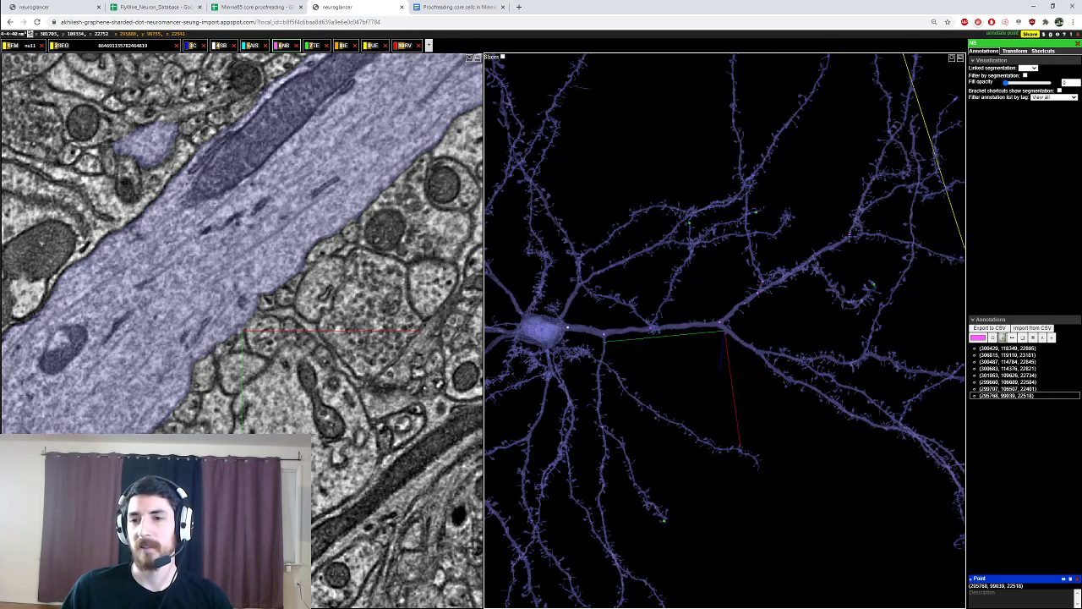
# Step: Centre on the upper dendrite's next fork in the EM slice and mark it with a point in the NB layer
pyautogui.rightClick(854, 235)
pyautogui.scroll(5, 850, 228)
pyautogui.moveTo(854, 150); pyautogui.dragTo(817, 165)
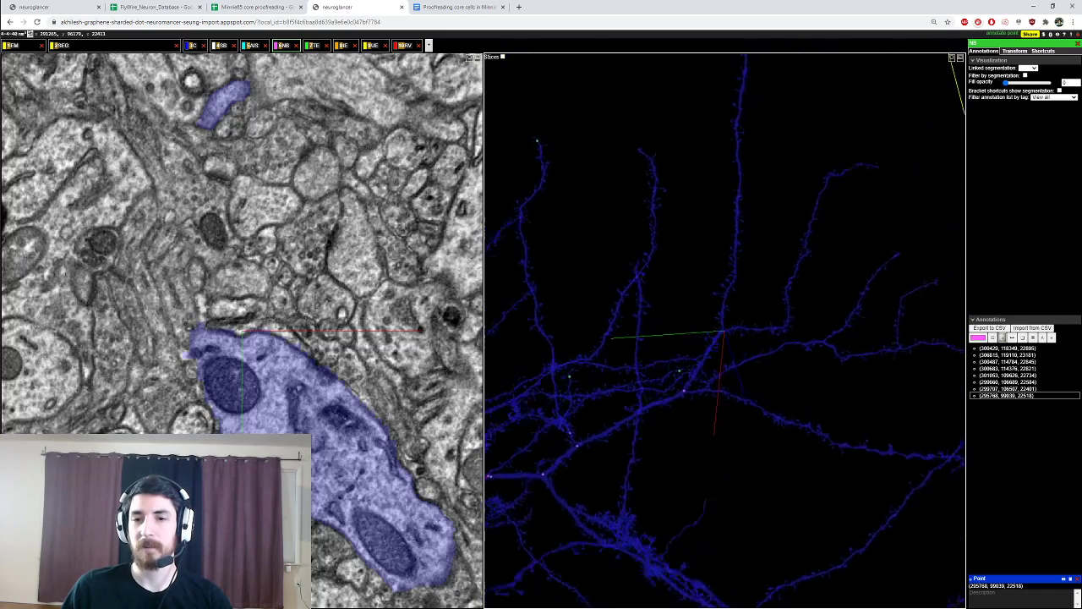
pyautogui.keyDown('ctrl'); pyautogui.scroll(-5, 715, 328); pyautogui.keyUp('ctrl')
pyautogui.keyDown('ctrl'); pyautogui.scroll(10, 714, 328); pyautogui.keyUp('ctrl')
pyautogui.rightClick(711, 329)
pyautogui.keyDown('ctrl'); pyautogui.scroll(4, 712, 331); pyautogui.keyUp('ctrl')
pyautogui.moveTo(712, 330)
pyautogui.mouseDown()
pyautogui.moveTo(676, 331)
pyautogui.moveTo(728, 320)
pyautogui.mouseUp()
pyautogui.keyDown('ctrl'); pyautogui.scroll(3, 711, 330); pyautogui.keyUp('ctrl')
pyautogui.rightClick(715, 325)
pyautogui.scroll(-5, 217, 372)
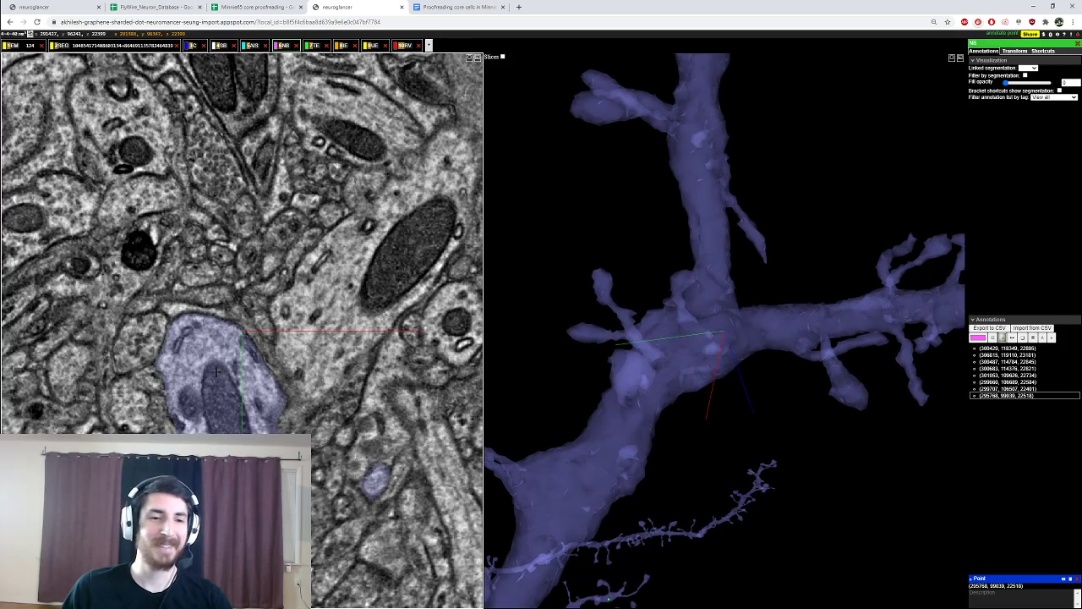
pyautogui.scroll(-3, 217, 372)
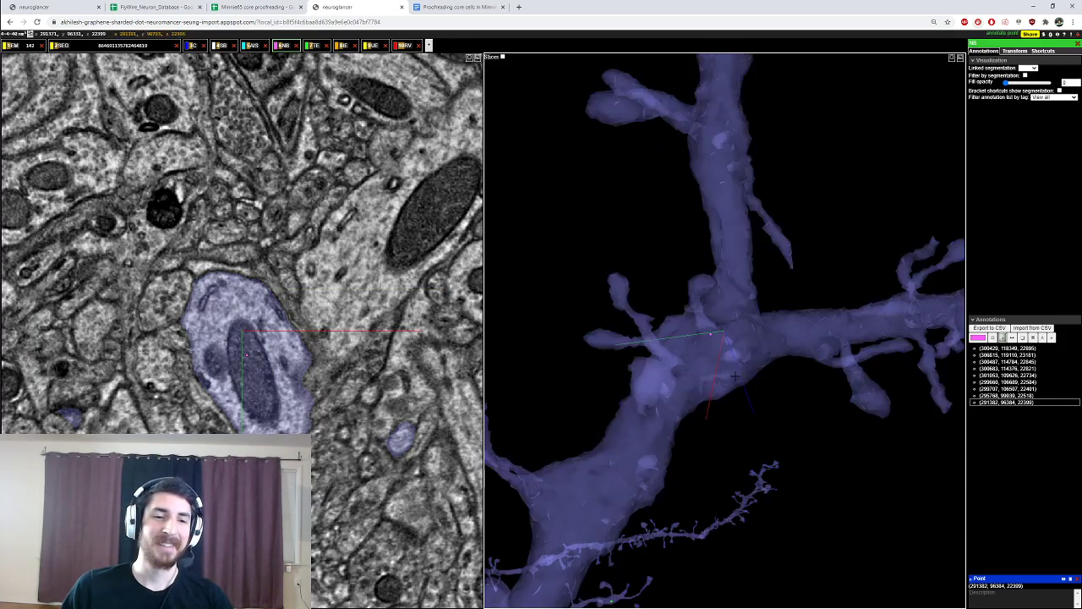
# Step: Follow the long ascending branch from the marked fork and check its shaft for false merges
pyautogui.keyDown('ctrl'); pyautogui.scroll(-7, 712, 368); pyautogui.keyUp('ctrl')
pyautogui.moveTo(713, 367); pyautogui.dragTo(737, 364)
pyautogui.rightClick(763, 127)
pyautogui.moveTo(744, 253); pyautogui.dragTo(795, 212)
pyautogui.keyDown('ctrl'); pyautogui.scroll(-3, 744, 229); pyautogui.keyUp('ctrl')
pyautogui.rightClick(733, 212)
pyautogui.rightClick(729, 198)
pyautogui.keyDown('ctrl'); pyautogui.scroll(6, 728, 254); pyautogui.keyUp('ctrl')
pyautogui.moveTo(728, 253); pyautogui.dragTo(669, 321)
pyautogui.keyDown('ctrl'); pyautogui.scroll(-7, 676, 322); pyautogui.keyUp('ctrl')
pyautogui.moveTo(744, 246); pyautogui.dragTo(729, 243)
# Step: Centre on the Y-shaped fork near the end of the ascending branch and mark it with a point in the NB layer
pyautogui.rightClick(732, 157)
pyautogui.moveTo(733, 156); pyautogui.dragTo(714, 203)
pyautogui.keyDown('ctrl'); pyautogui.scroll(6, 727, 254); pyautogui.keyUp('ctrl')
pyautogui.moveTo(736, 279); pyautogui.dragTo(706, 284)
pyautogui.rightClick(746, 323)
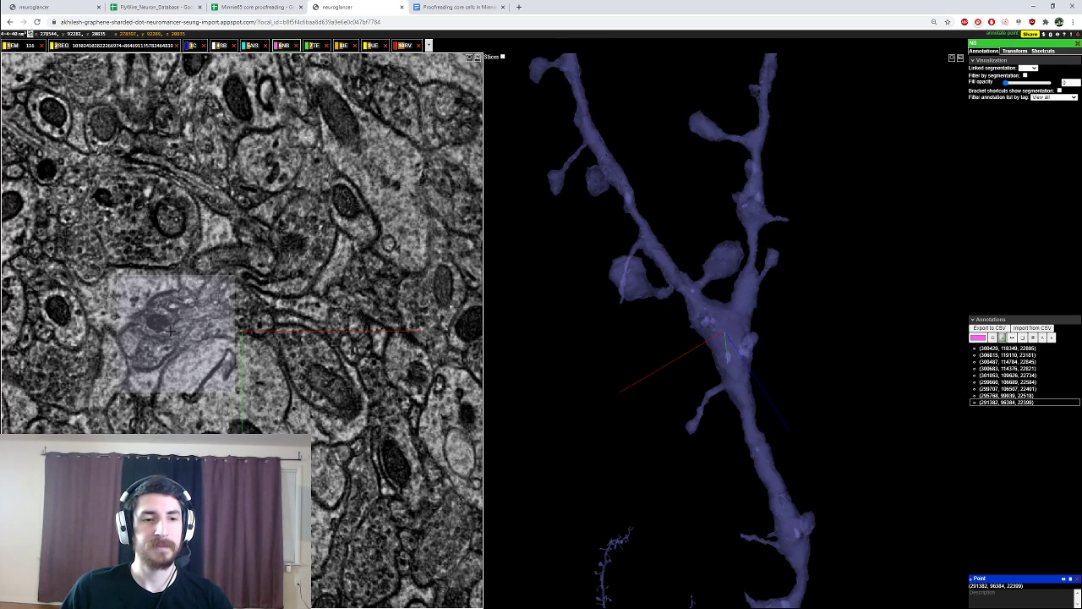
pyautogui.moveTo(170, 330); pyautogui.dragTo(288, 374)
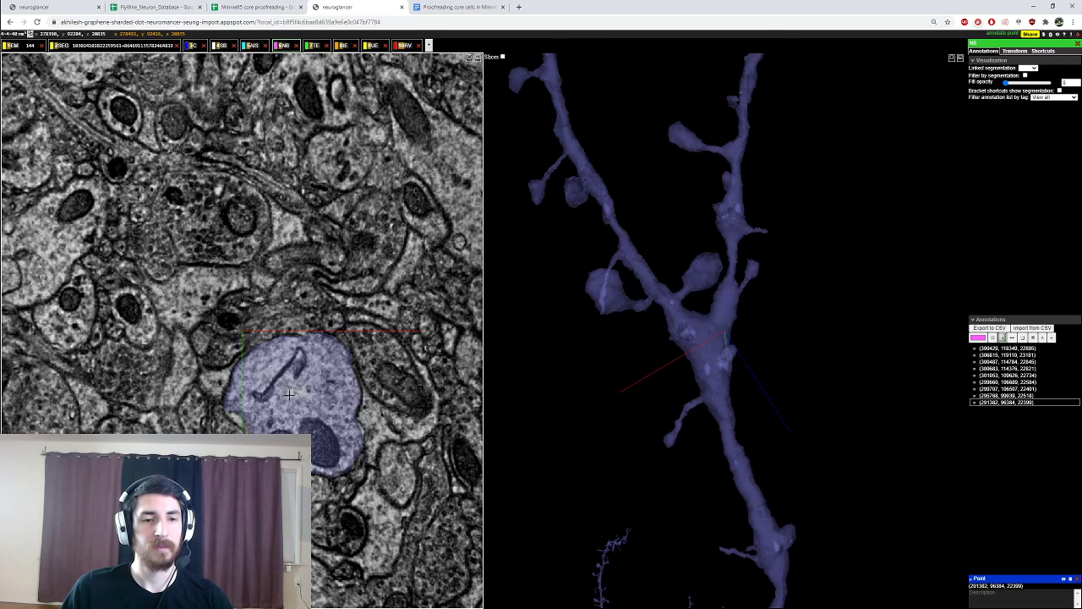
pyautogui.rightClick(288, 395)
pyautogui.keyDown('ctrl'); pyautogui.click(248, 328); pyautogui.keyUp('ctrl')
# Step: Trace both thin branches of the Y-shaped fork to their tips and mark each tip with a point in the TE layer
pyautogui.moveTo(592, 307)
pyautogui.mouseDown()
pyautogui.moveTo(653, 298)
pyautogui.moveTo(674, 336)
pyautogui.moveTo(761, 387)
pyautogui.mouseUp()
pyautogui.keyDown('ctrl'); pyautogui.scroll(-4, 653, 298); pyautogui.keyUp('ctrl')
pyautogui.keyDown('ctrl'); pyautogui.scroll(-4, 656, 324); pyautogui.keyUp('ctrl')
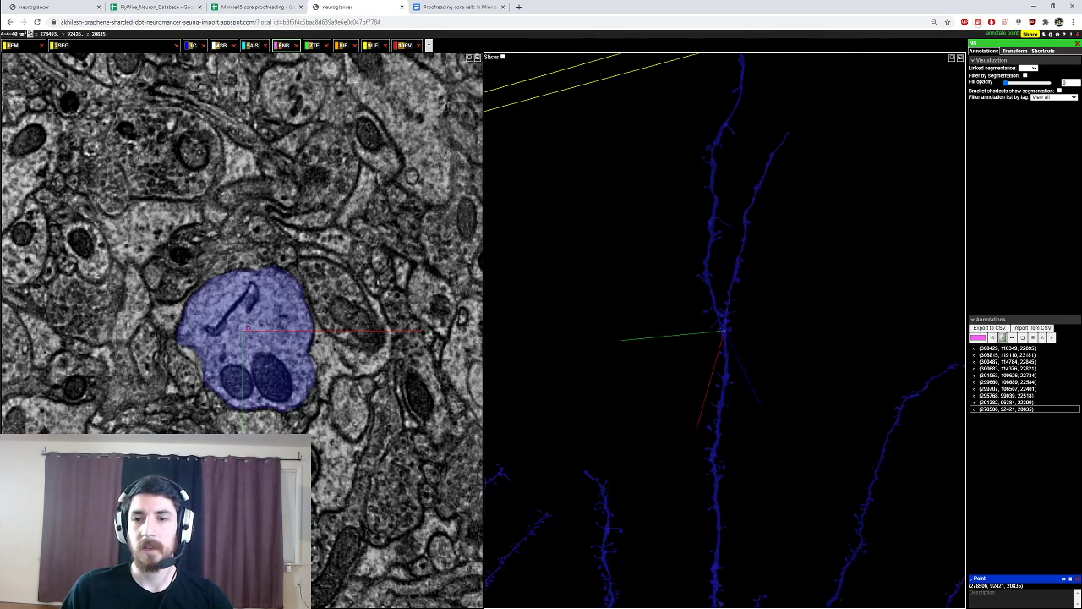
pyautogui.rightClick(745, 239)
pyautogui.keyDown('ctrl'); pyautogui.scroll(6, 745, 239); pyautogui.keyUp('ctrl')
pyautogui.moveTo(745, 240); pyautogui.dragTo(617, 165)
pyautogui.keyDown('ctrl'); pyautogui.scroll(-3, 781, 228); pyautogui.keyUp('ctrl')
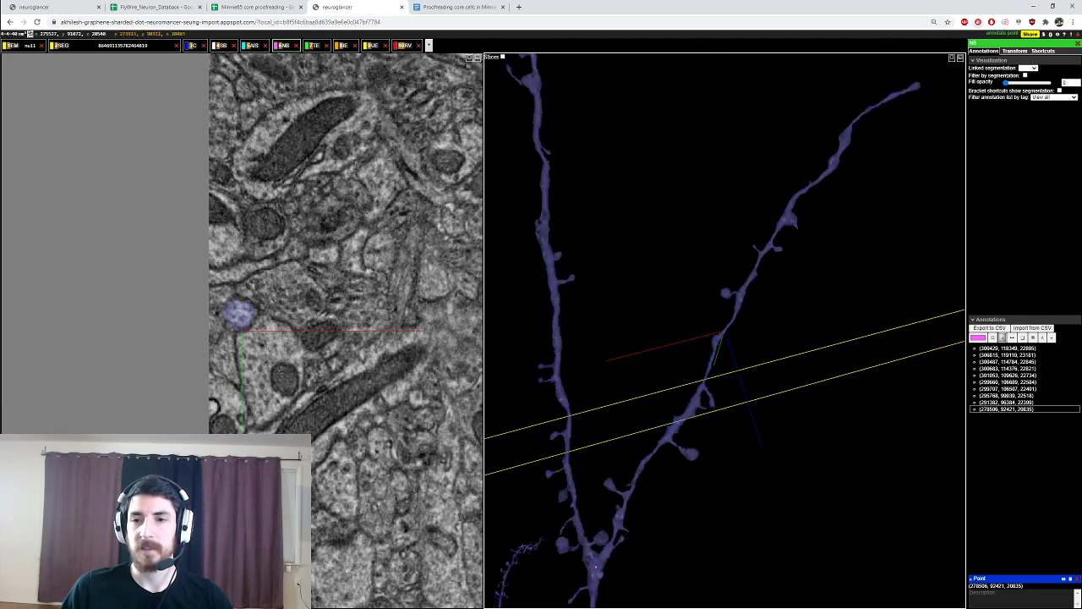
pyautogui.rightClick(902, 91)
pyautogui.keyDown('ctrl'); pyautogui.scroll(4, 903, 91); pyautogui.keyUp('ctrl')
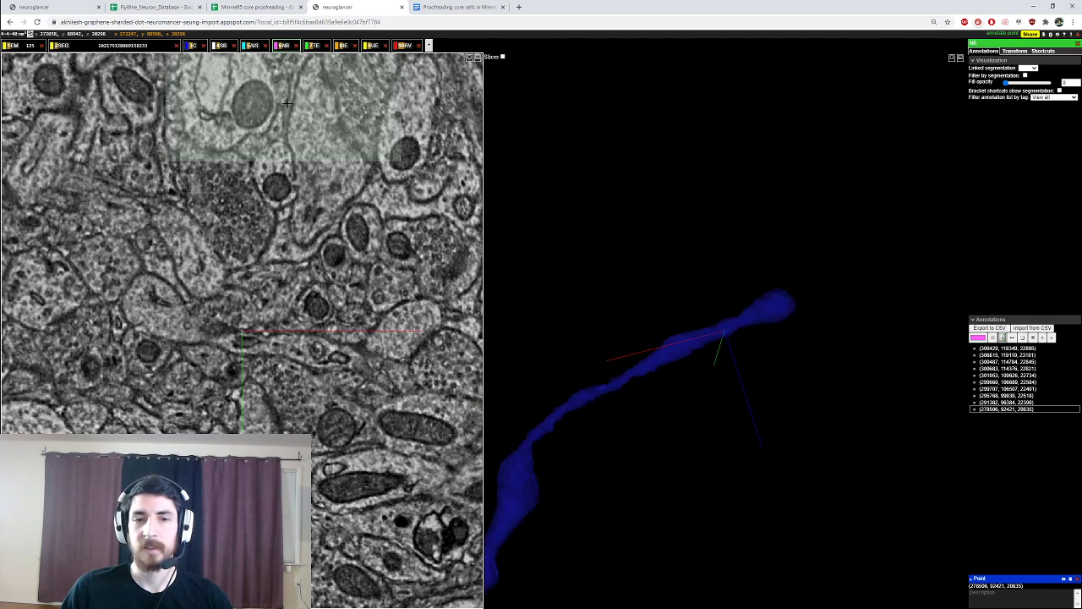
pyautogui.keyDown('ctrl'); pyautogui.click(161, 303); pyautogui.keyUp('ctrl')
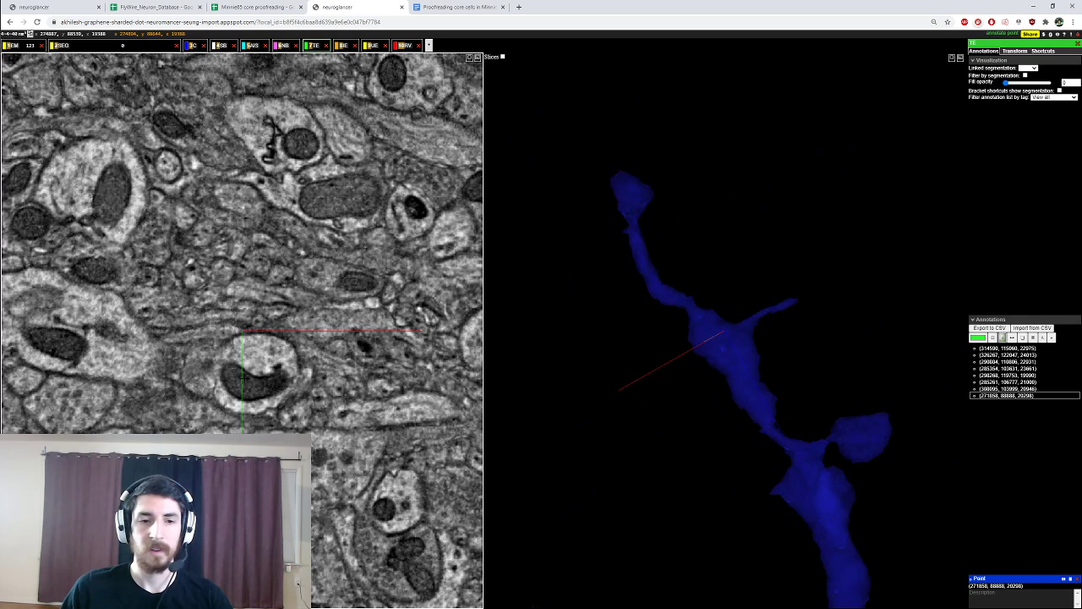
pyautogui.moveTo(246, 365); pyautogui.dragTo(239, 331)
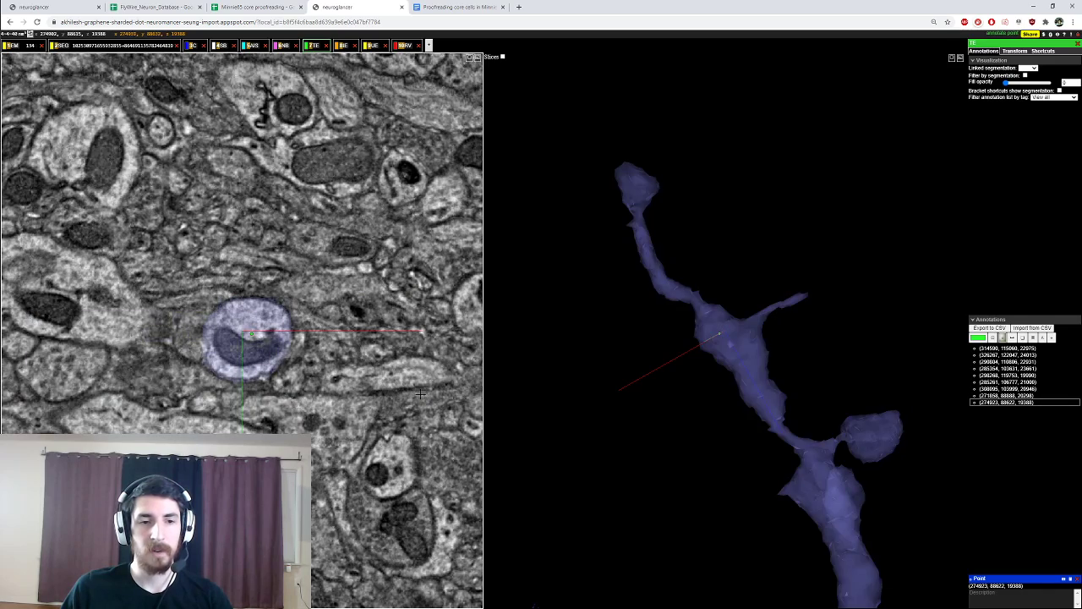
# Step: Return from the marked tips to the unchecked neighbouring dendrite and inspect the swelling and spines on its shaft
pyautogui.keyDown('ctrl'); pyautogui.scroll(-10, 734, 435); pyautogui.keyUp('ctrl')
pyautogui.rightClick(746, 463)
pyautogui.moveTo(746, 463); pyautogui.dragTo(858, 466)
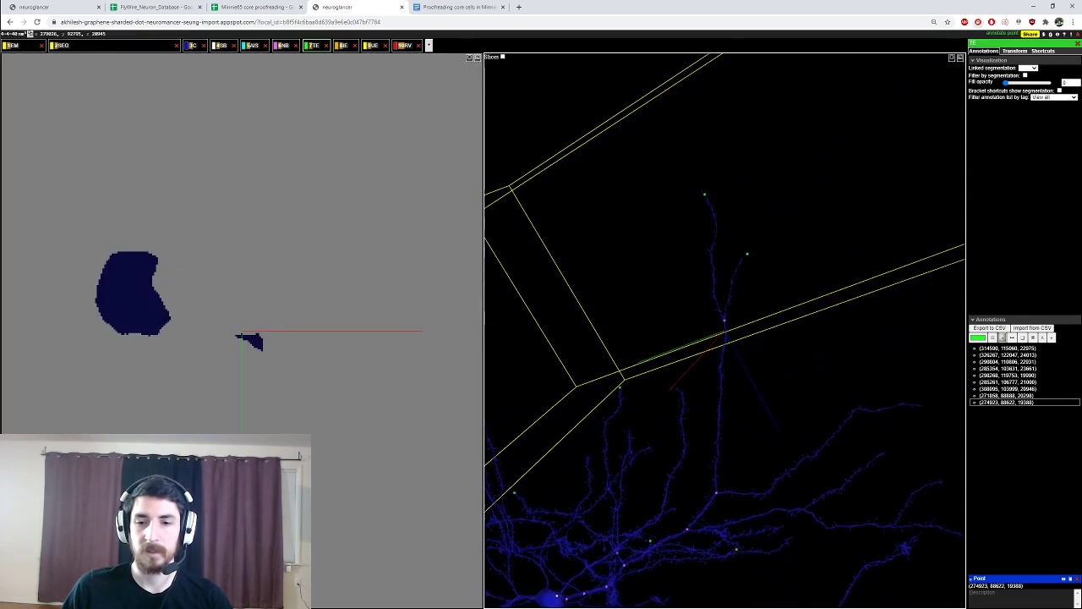
pyautogui.keyDown('ctrl'); pyautogui.scroll(10, 725, 330); pyautogui.keyUp('ctrl')
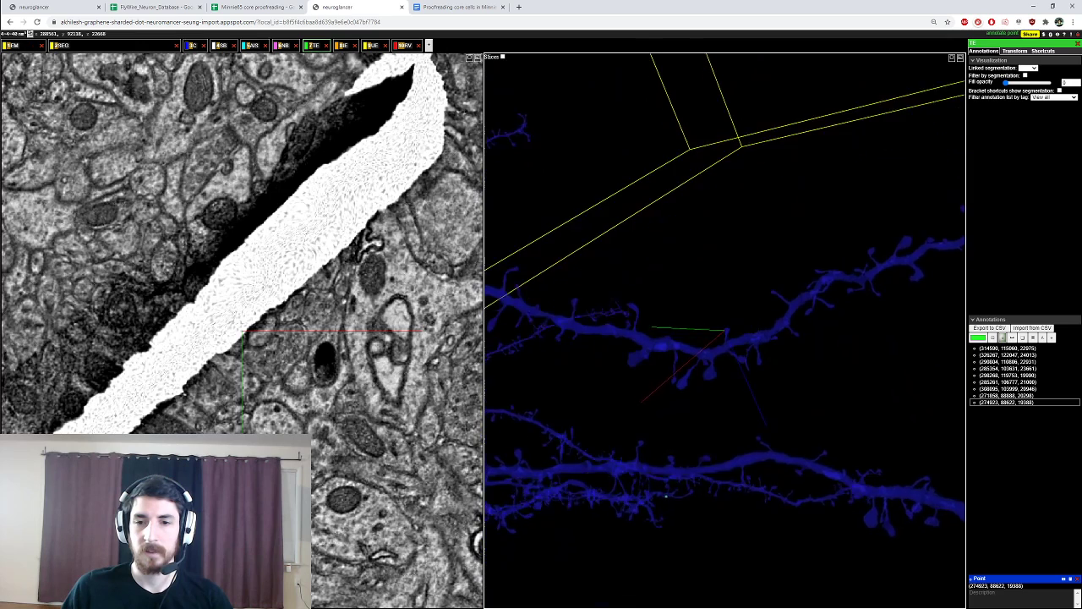
pyautogui.keyDown('ctrl'); pyautogui.scroll(10, 724, 330); pyautogui.keyUp('ctrl')
pyautogui.moveTo(757, 275); pyautogui.dragTo(764, 354)
pyautogui.rightClick(685, 345)
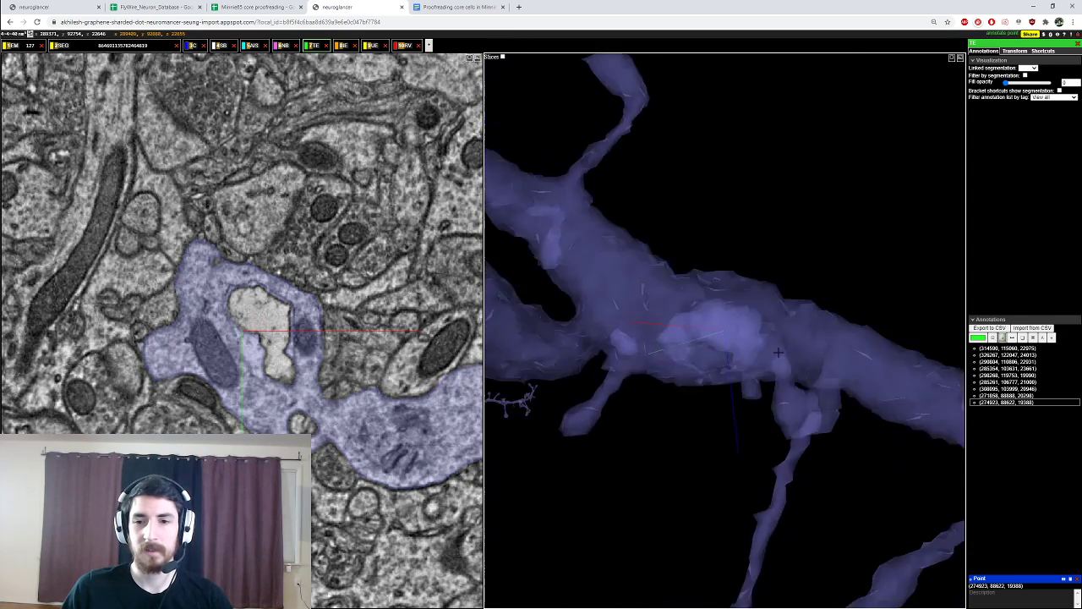
# Step: Follow the neighbouring dendrite outward and inspect the thin side processes and spine heads attached to its shaft
pyautogui.keyDown('ctrl'); pyautogui.scroll(-10, 764, 353); pyautogui.keyUp('ctrl')
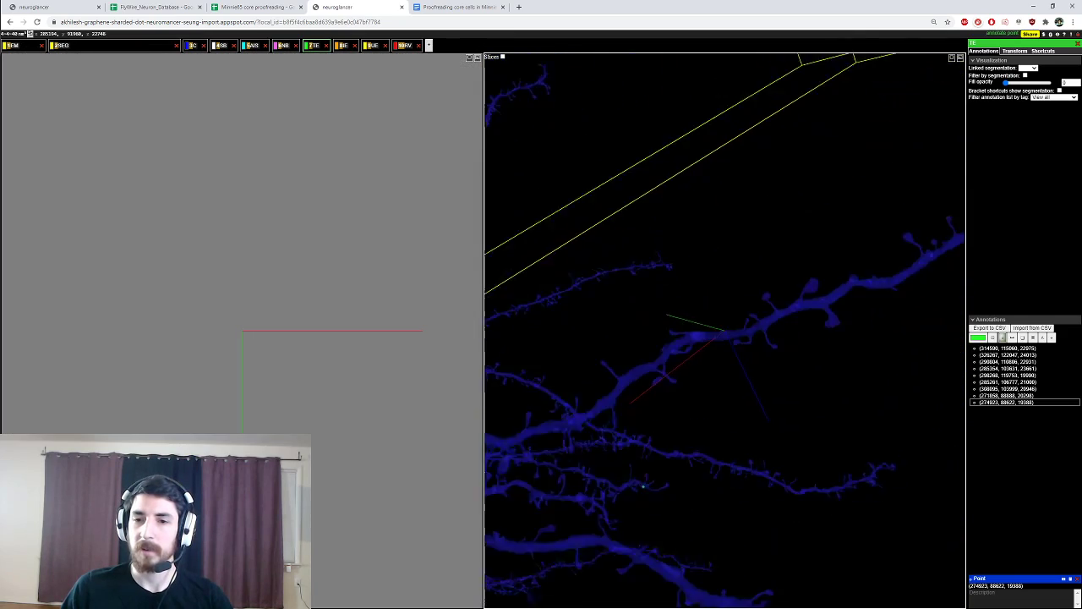
pyautogui.moveTo(748, 317); pyautogui.dragTo(786, 358)
pyautogui.rightClick(875, 263)
pyautogui.rightClick(812, 302)
pyautogui.moveTo(812, 302); pyautogui.dragTo(638, 393)
pyautogui.keyDown('ctrl'); pyautogui.scroll(5, 799, 377); pyautogui.keyUp('ctrl')
pyautogui.keyDown('ctrl'); pyautogui.scroll(-5, 825, 313); pyautogui.keyUp('ctrl')
pyautogui.rightClick(842, 286)
pyautogui.keyDown('ctrl'); pyautogui.scroll(8, 842, 286); pyautogui.keyUp('ctrl')
pyautogui.rightClick(621, 390)
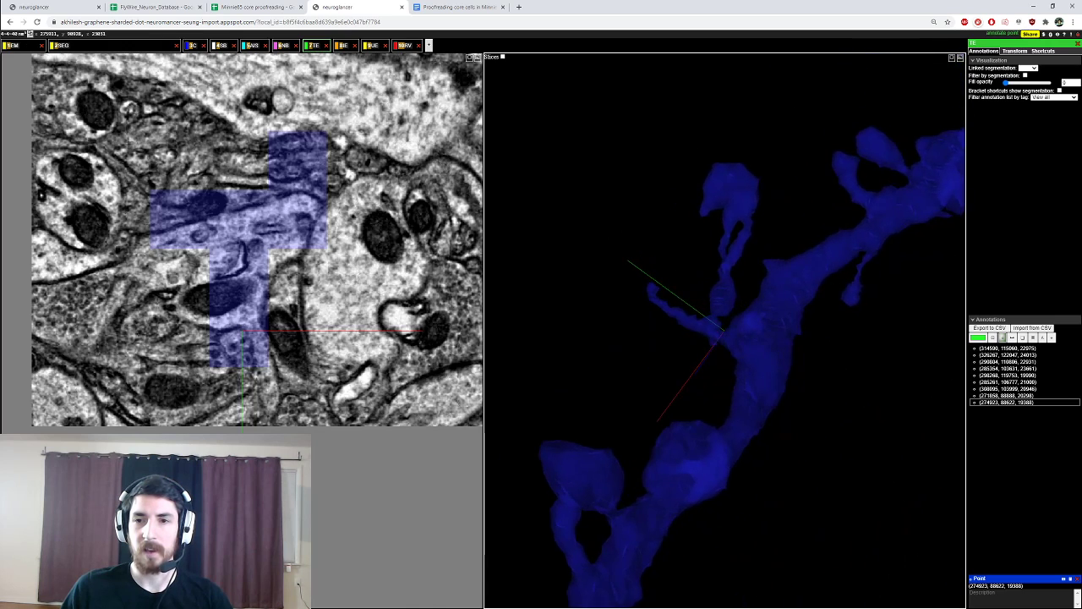
pyautogui.rightClick(729, 192)
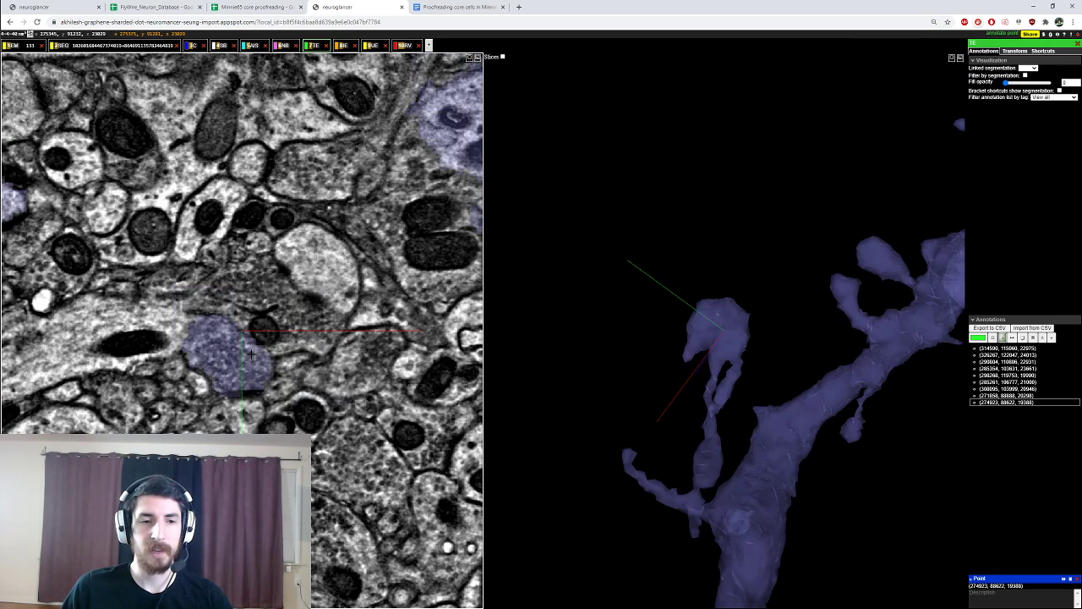
# Step: Centre on the thin processes crossing beside the dendrite shaft and place three red multicut points on the small process in the segmentation layer
pyautogui.rightClick(734, 395)
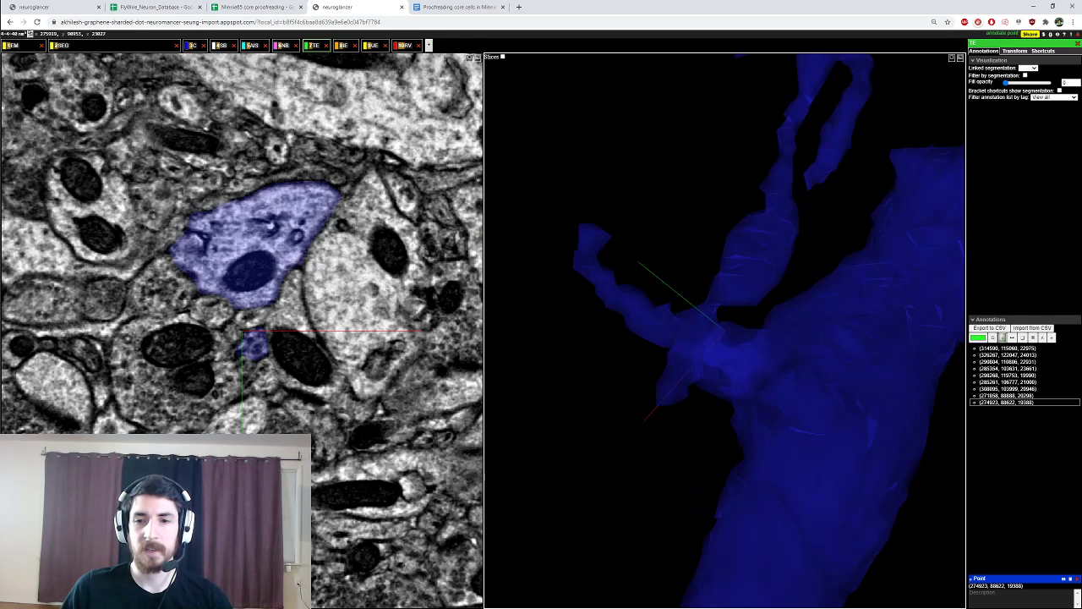
pyautogui.moveTo(734, 395); pyautogui.dragTo(749, 407)
pyautogui.rightClick(732, 337)
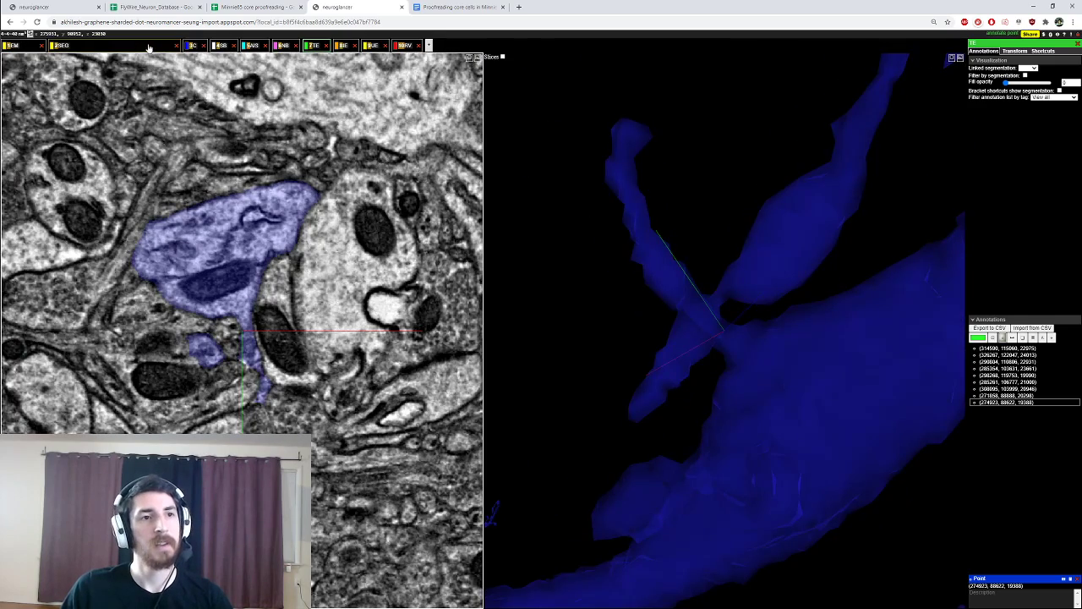
pyautogui.rightClick(142, 46)
pyautogui.scroll(4, 258, 338)
pyautogui.scroll(-5, 253, 351)
pyautogui.scroll(1, 250, 361)
pyautogui.scroll(-1, 251, 361)
pyautogui.scroll(-2, 252, 357)
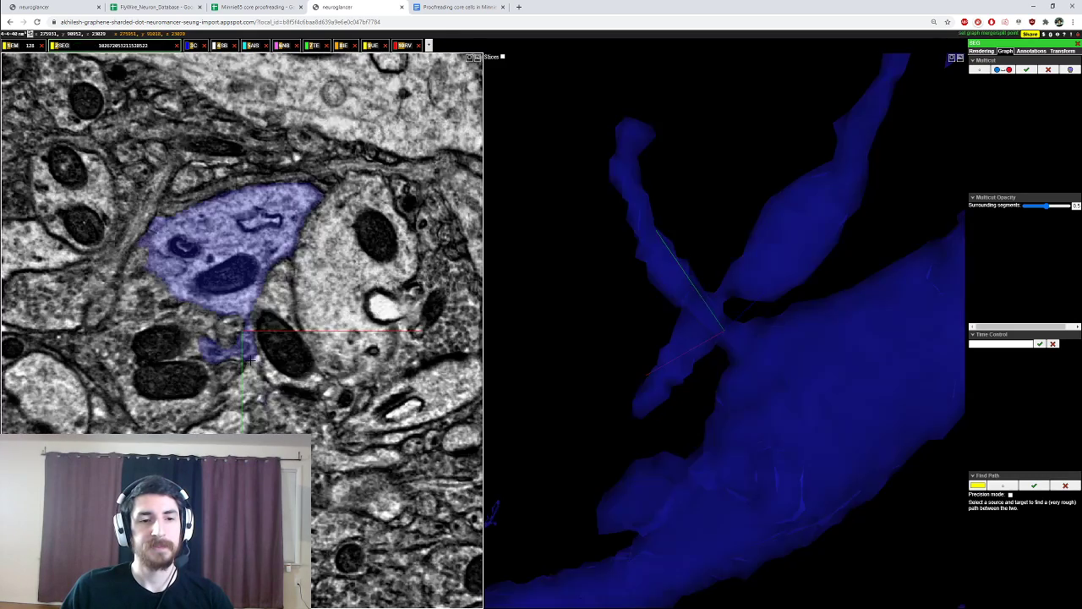
pyautogui.keyDown('ctrl'); pyautogui.click(253, 342); pyautogui.keyUp('ctrl')
pyautogui.keyDown('ctrl'); pyautogui.click(241, 342); pyautogui.keyUp('ctrl')
pyautogui.keyDown('ctrl'); pyautogui.click(246, 357); pyautogui.keyUp('ctrl')
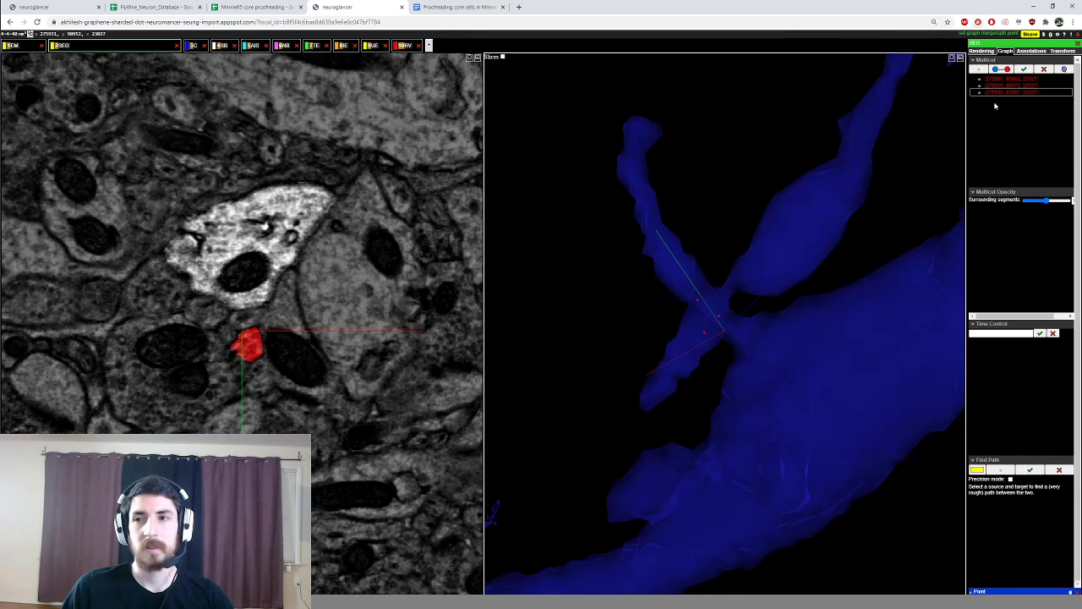
# Step: Place three blue multicut points on the adjoining neck, split the false merge, and check the separated piece in 3D
pyautogui.scroll(3, 270, 347)
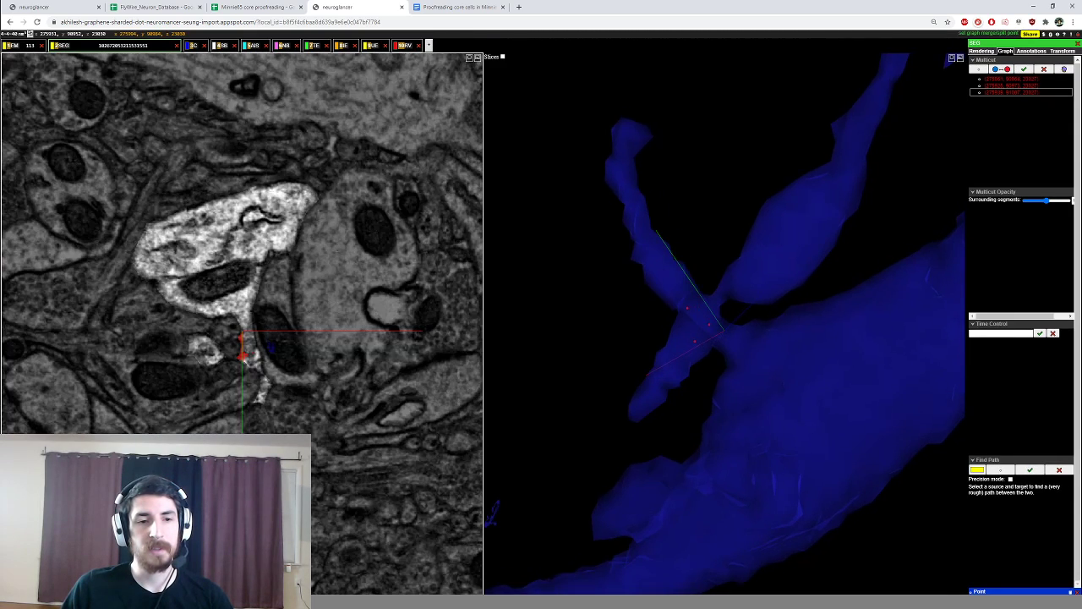
pyautogui.keyDown('ctrl'); pyautogui.click(251, 346); pyautogui.keyUp('ctrl')
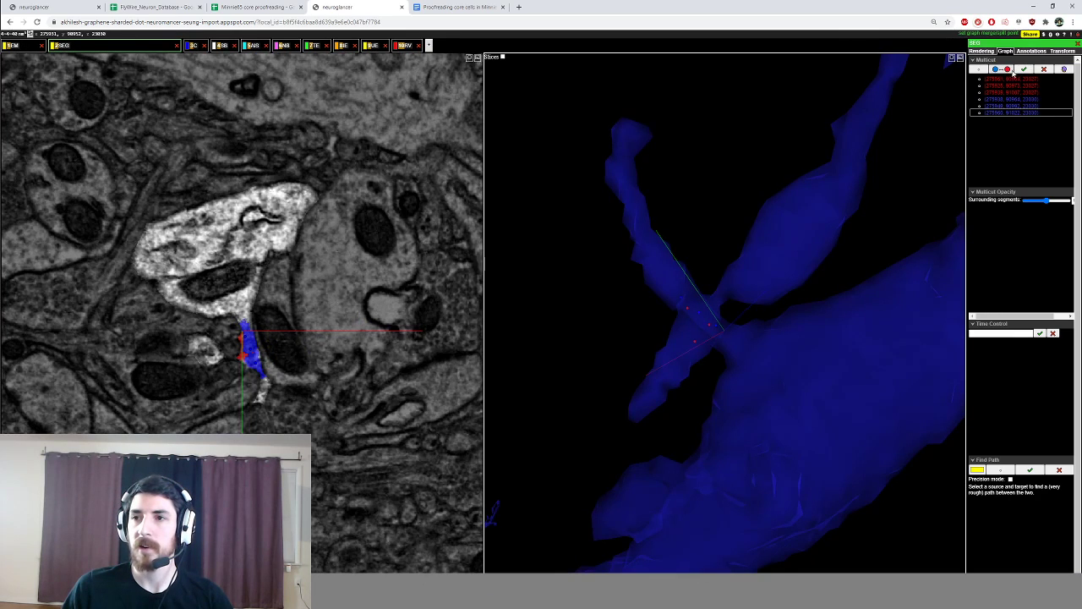
pyautogui.click(1012, 71)
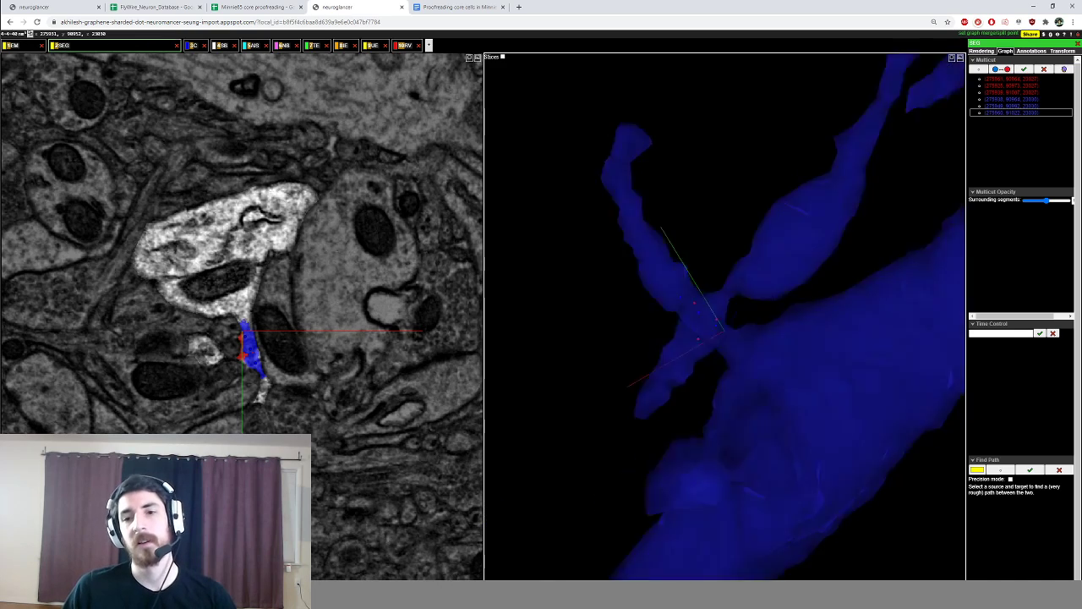
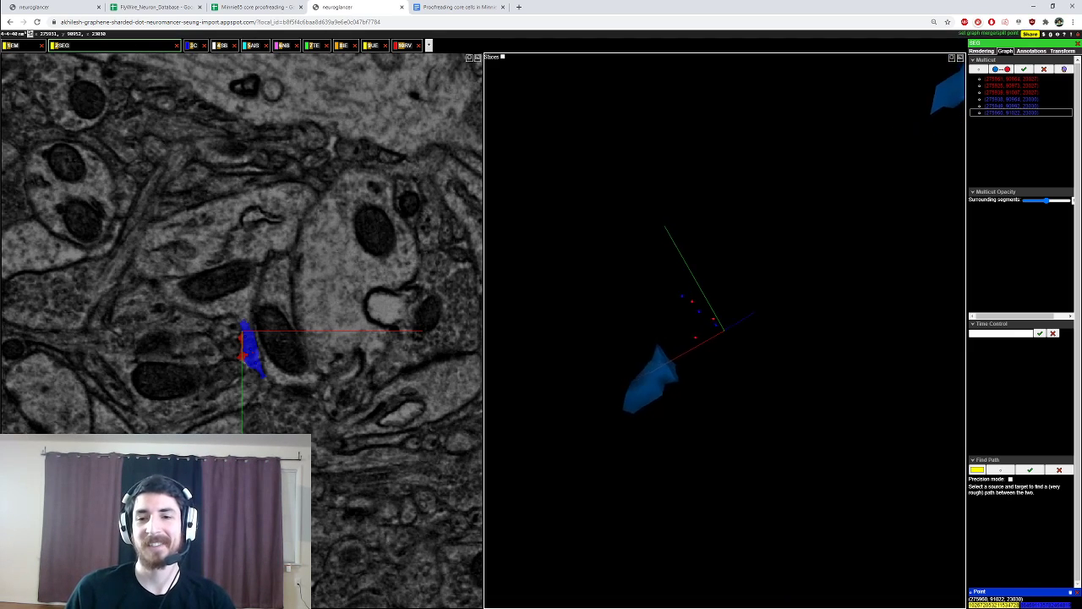
pyautogui.scroll(2, 725, 330)
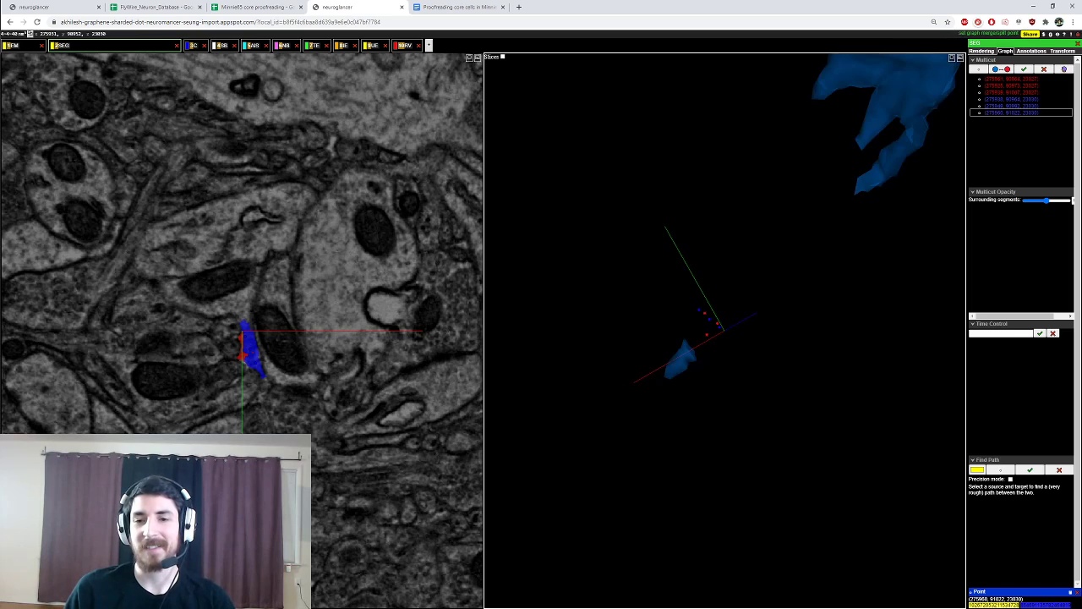
pyautogui.scroll(-2, 721, 327)
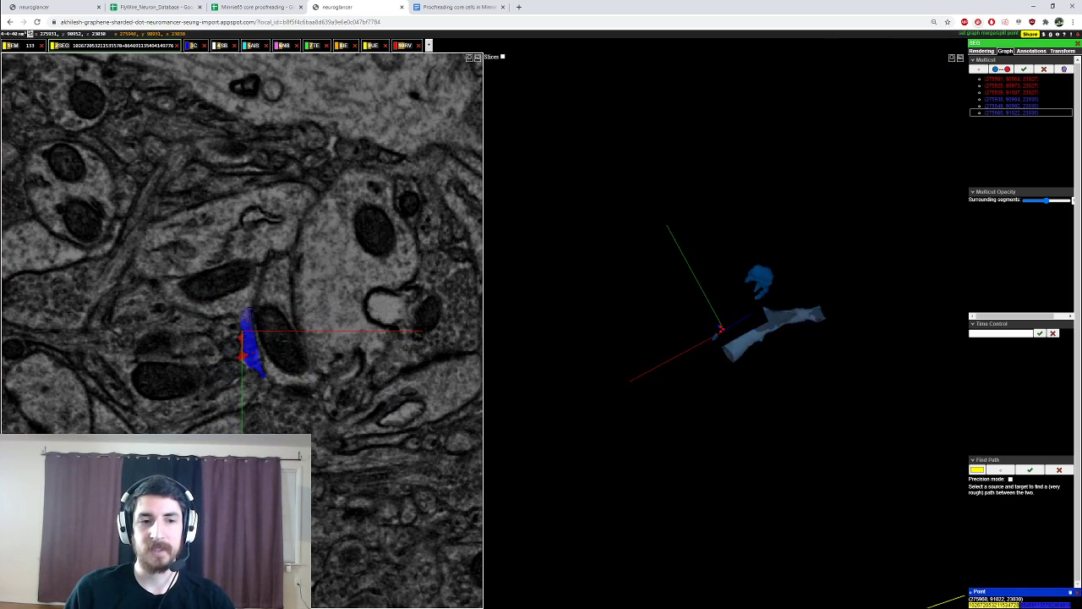
pyautogui.scroll(4, 720, 327)
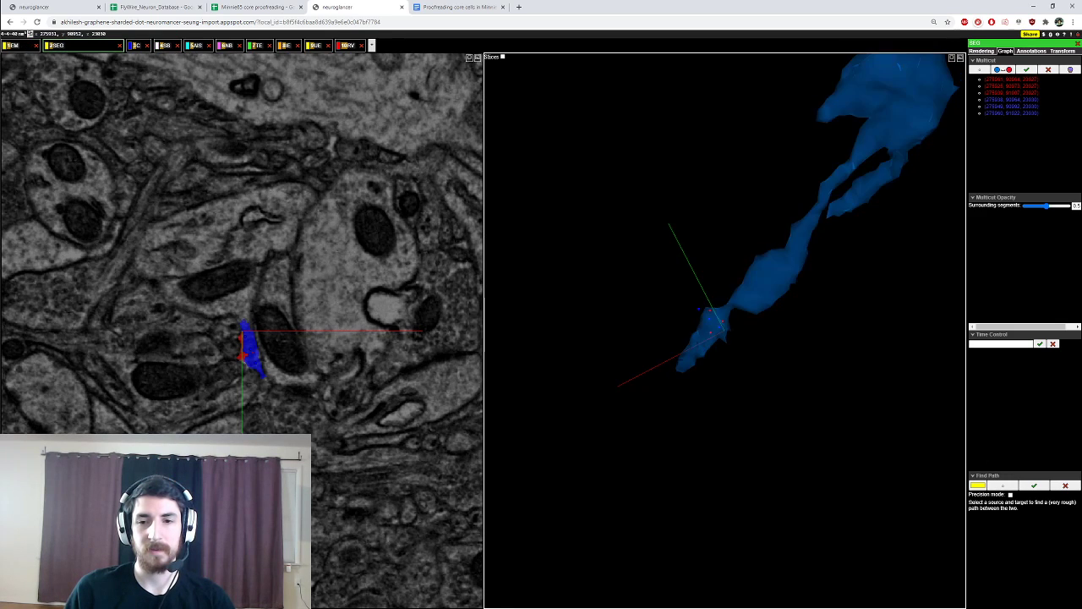
pyautogui.moveTo(790, 273); pyautogui.dragTo(773, 263)
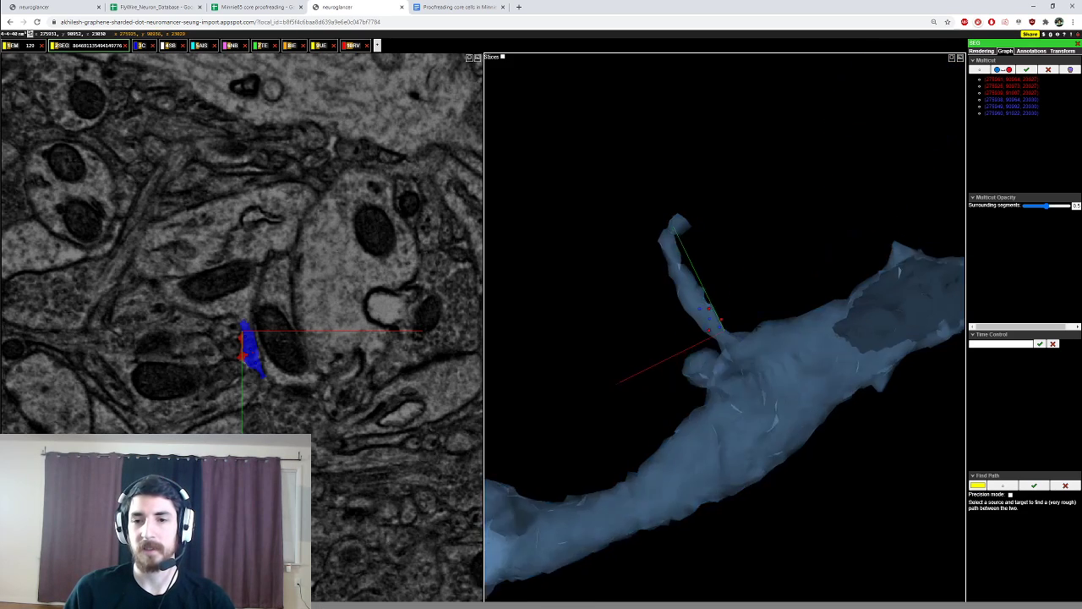
# Step: Follow the remaining dendrite outward from the split site and inspect the spines along its shaft
pyautogui.keyDown('ctrl'); pyautogui.scroll(-5, 812, 279); pyautogui.keyUp('ctrl')
pyautogui.keyDown('ctrl'); pyautogui.scroll(2, 863, 288); pyautogui.keyUp('ctrl')
pyautogui.rightClick(884, 293)
pyautogui.scroll(-6, 884, 293)
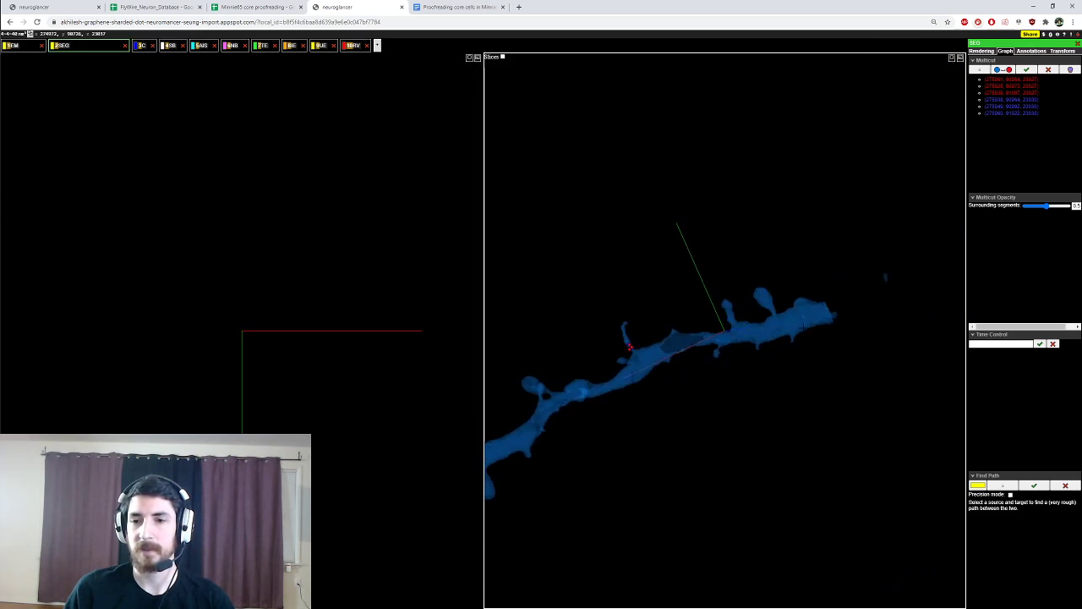
pyautogui.rightClick(863, 287)
pyautogui.rightClick(834, 300)
pyautogui.rightClick(865, 318)
pyautogui.keyDown('ctrl'); pyautogui.scroll(3, 862, 318); pyautogui.keyUp('ctrl')
pyautogui.rightClick(937, 389)
pyautogui.moveTo(938, 389); pyautogui.dragTo(896, 317)
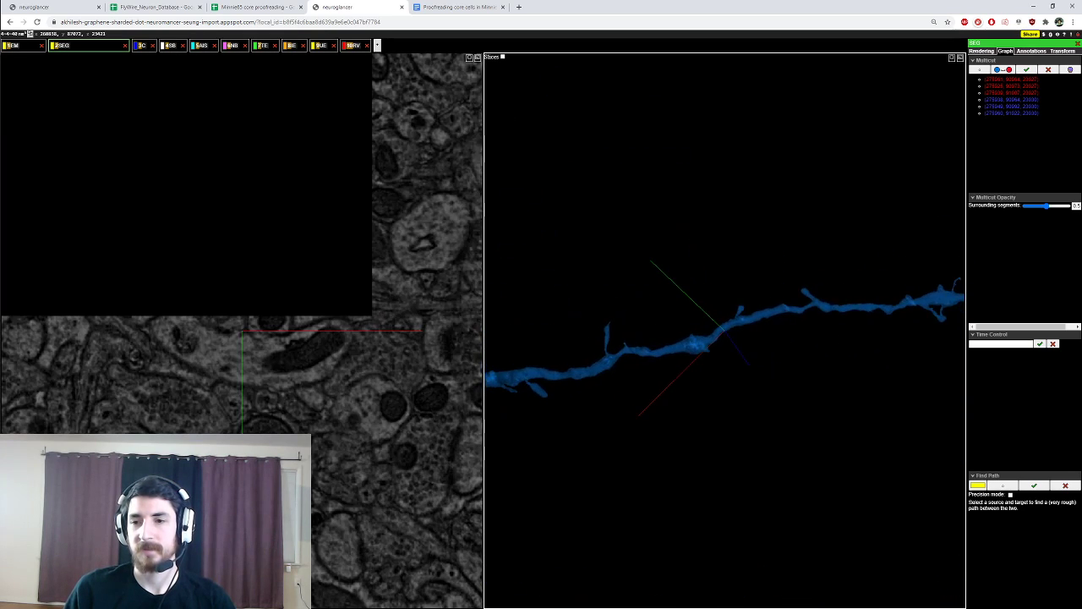
# Step: Trace the dendrite's far stretch to its outermost end and compare that end with the rest of the arbor
pyautogui.rightClick(919, 302)
pyautogui.rightClick(846, 349)
pyautogui.keyDown('ctrl'); pyautogui.scroll(5, 768, 355); pyautogui.keyUp('ctrl')
pyautogui.keyDown('ctrl'); pyautogui.scroll(-3, 768, 356); pyautogui.keyUp('ctrl')
pyautogui.moveTo(786, 415); pyautogui.dragTo(744, 331)
pyautogui.rightClick(770, 369)
pyautogui.keyDown('ctrl'); pyautogui.scroll(3, 665, 284); pyautogui.keyUp('ctrl')
pyautogui.keyDown('ctrl'); pyautogui.scroll(-15, 665, 283); pyautogui.keyUp('ctrl')
pyautogui.keyDown('ctrl'); pyautogui.scroll(12, 718, 364); pyautogui.keyUp('ctrl')
pyautogui.keyDown('ctrl'); pyautogui.scroll(-6, 719, 364); pyautogui.keyUp('ctrl')
pyautogui.keyDown('ctrl'); pyautogui.scroll(4, 744, 331); pyautogui.keyUp('ctrl')
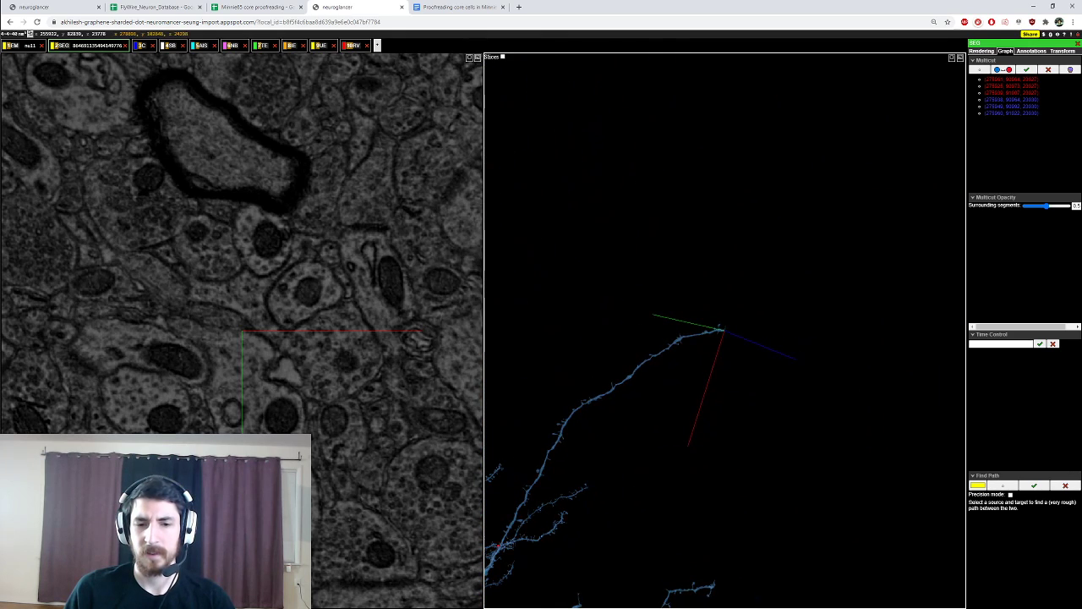
# Step: Return along the dendrite to the split site and clear the leftover multicut points
pyautogui.rightClick(512, 522)
pyautogui.keyDown('ctrl'); pyautogui.scroll(4, 622, 499); pyautogui.keyUp('ctrl')
pyautogui.moveTo(621, 499); pyautogui.dragTo(679, 437)
pyautogui.keyDown('ctrl'); pyautogui.scroll(-1, 679, 438); pyautogui.keyUp('ctrl')
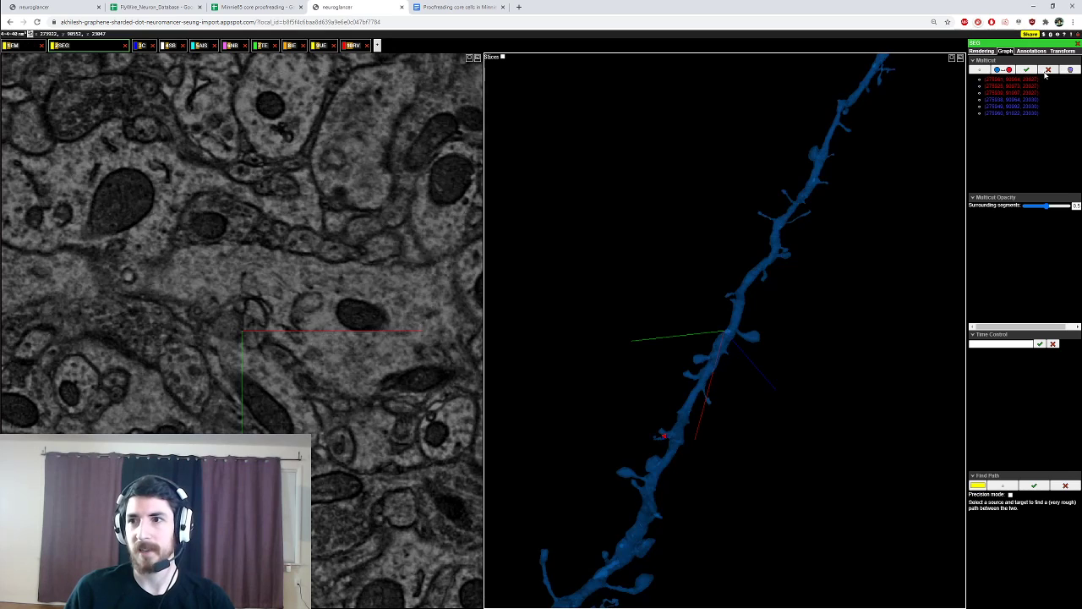
pyautogui.click(1049, 70)
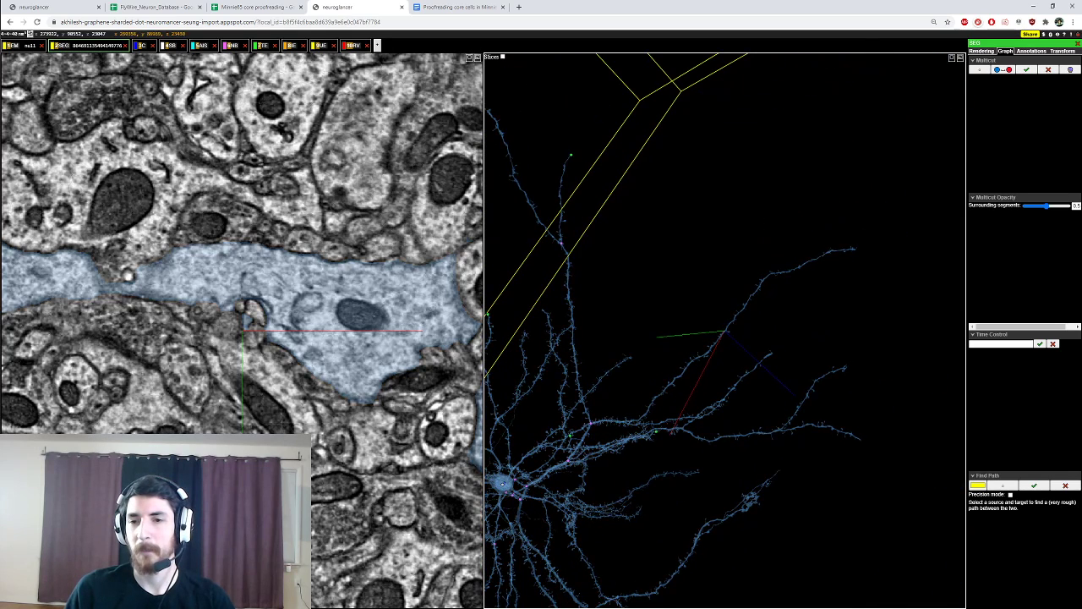
# Step: Follow the same dendrite back out to its blunt end and centre the view on that end
pyautogui.keyDown('ctrl'); pyautogui.scroll(6, 725, 331); pyautogui.keyUp('ctrl')
pyautogui.keyDown('ctrl'); pyautogui.scroll(-4, 725, 331); pyautogui.keyUp('ctrl')
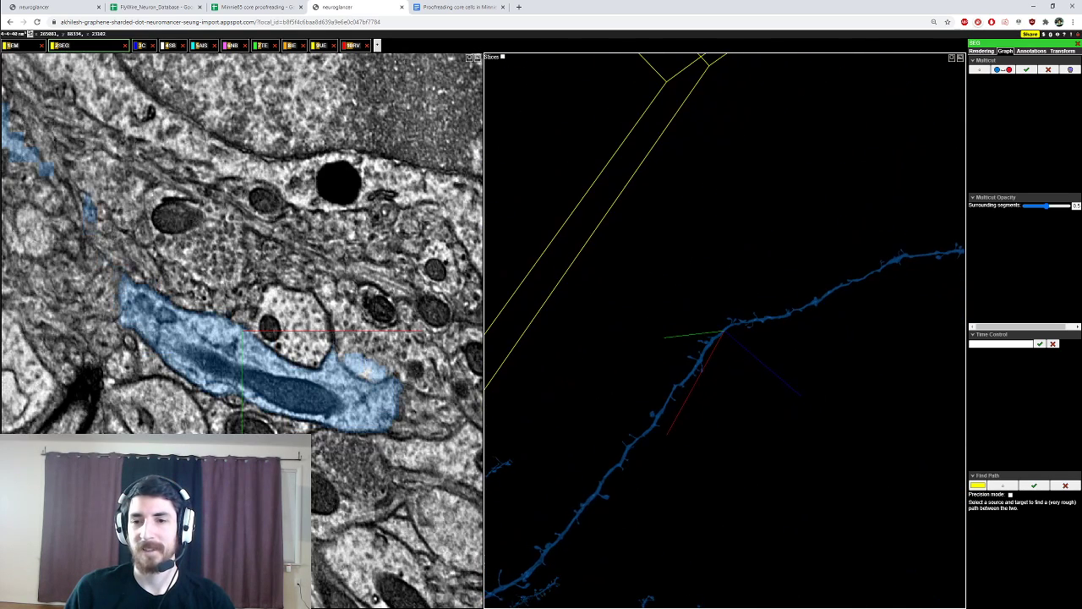
pyautogui.rightClick(927, 256)
pyautogui.rightClick(811, 316)
pyautogui.keyDown('ctrl'); pyautogui.scroll(4, 810, 316); pyautogui.keyUp('ctrl')
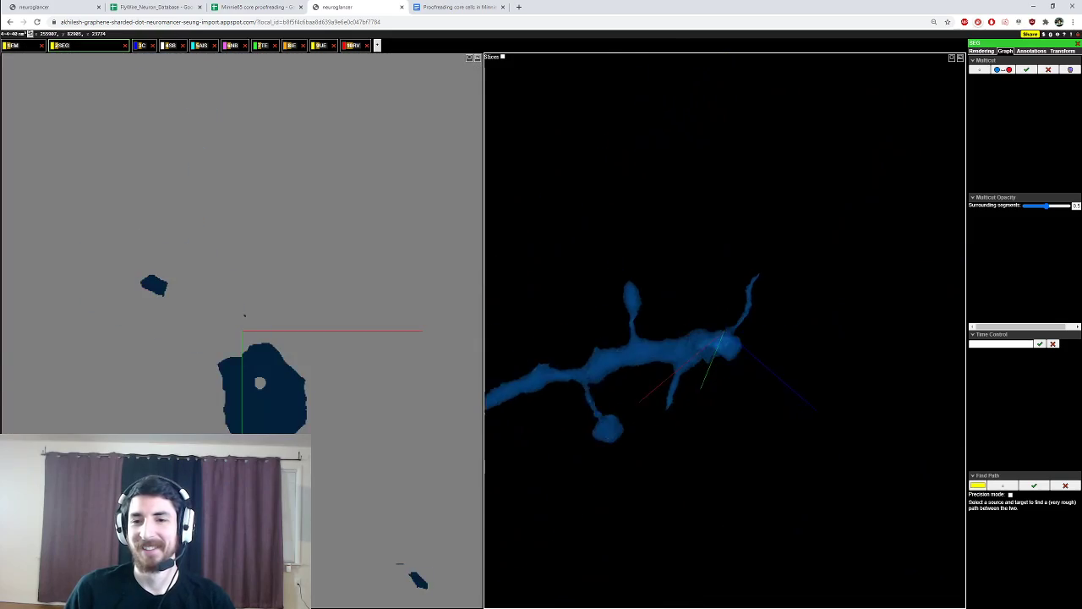
pyautogui.moveTo(809, 317); pyautogui.dragTo(776, 298)
pyautogui.rightClick(730, 336)
pyautogui.keyDown('ctrl'); pyautogui.scroll(5, 729, 336); pyautogui.keyUp('ctrl')
pyautogui.moveTo(729, 335); pyautogui.dragTo(757, 275)
# Step: Trace the dendrite's profile through the slices past its blunt end and add the first disconnected continuation fragment to the selected segments
pyautogui.scroll(4, 207, 330)
pyautogui.scroll(-5, 207, 330)
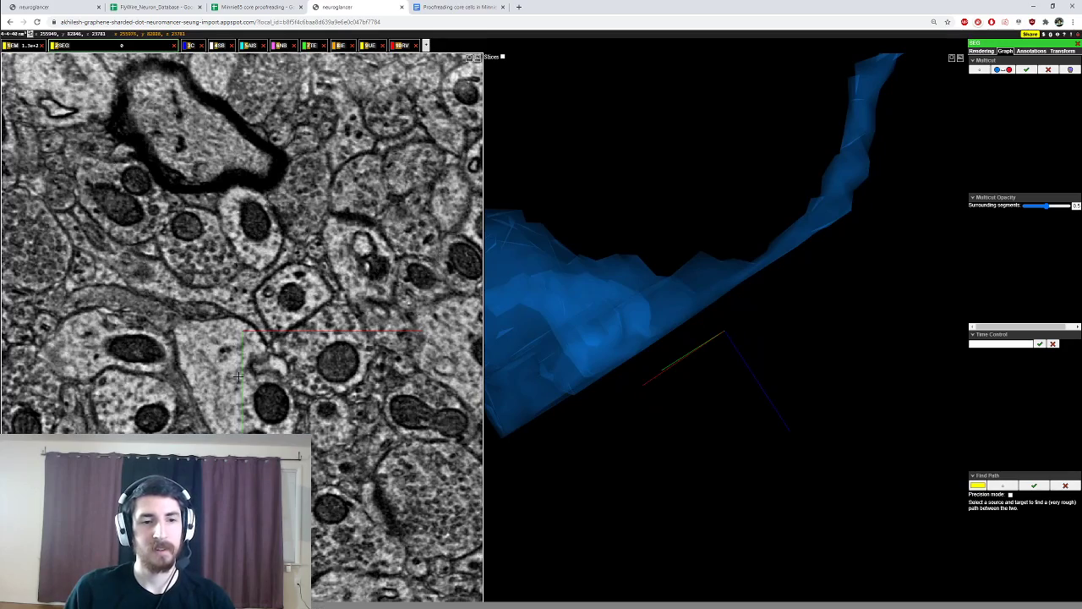
pyautogui.scroll(2, 222, 371)
pyautogui.scroll(-3, 228, 371)
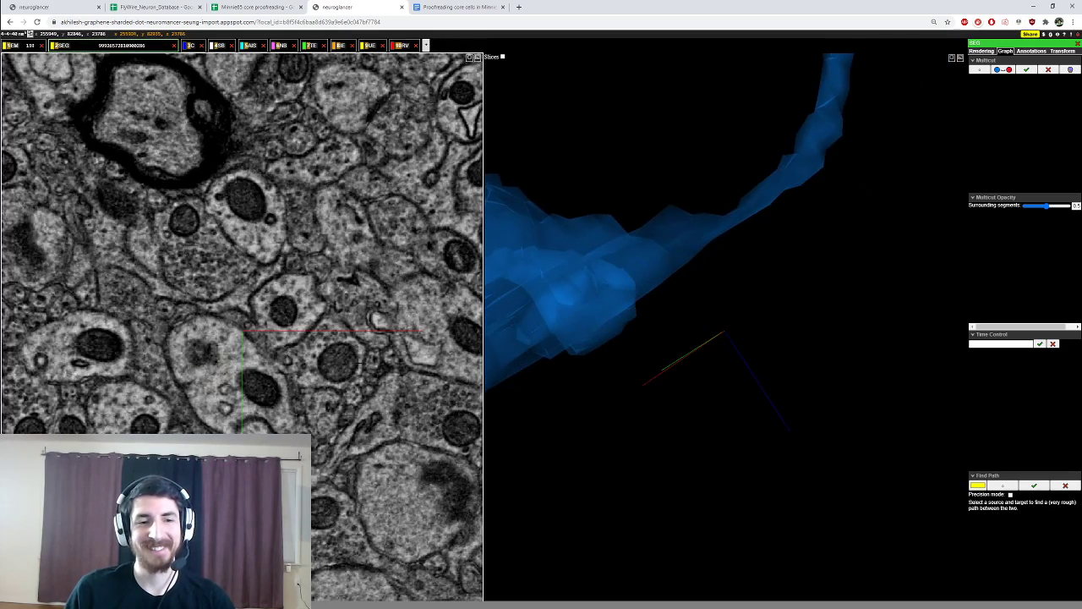
pyautogui.moveTo(608, 326); pyautogui.dragTo(634, 292)
pyautogui.keyDown('ctrl'); pyautogui.scroll(-8, 668, 312); pyautogui.keyUp('ctrl')
pyautogui.scroll(-7, 212, 375)
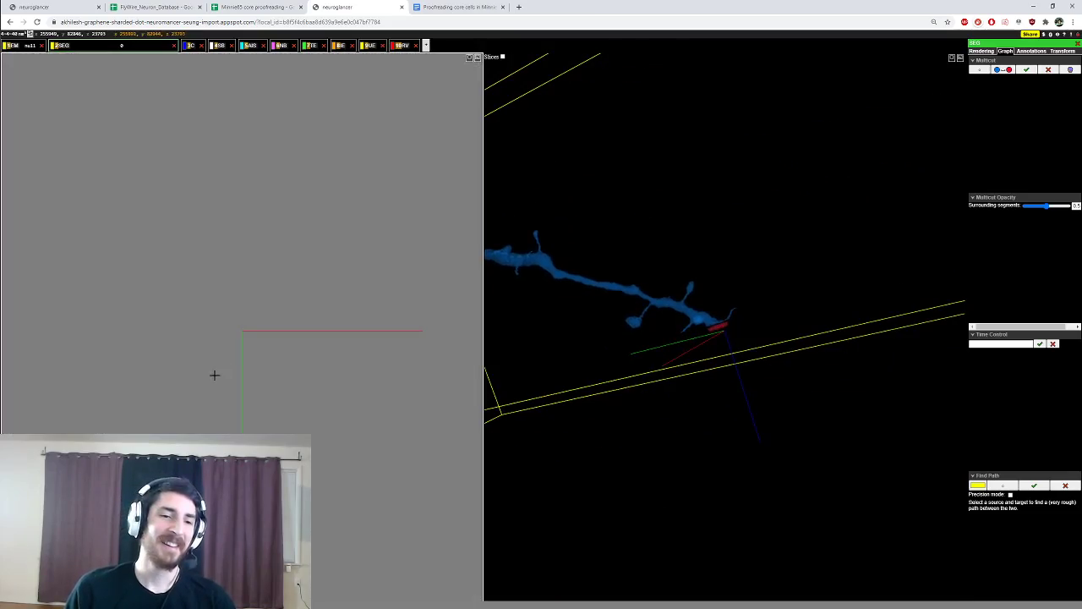
pyautogui.keyDown('ctrl'); pyautogui.scroll(6, 660, 308); pyautogui.keyUp('ctrl')
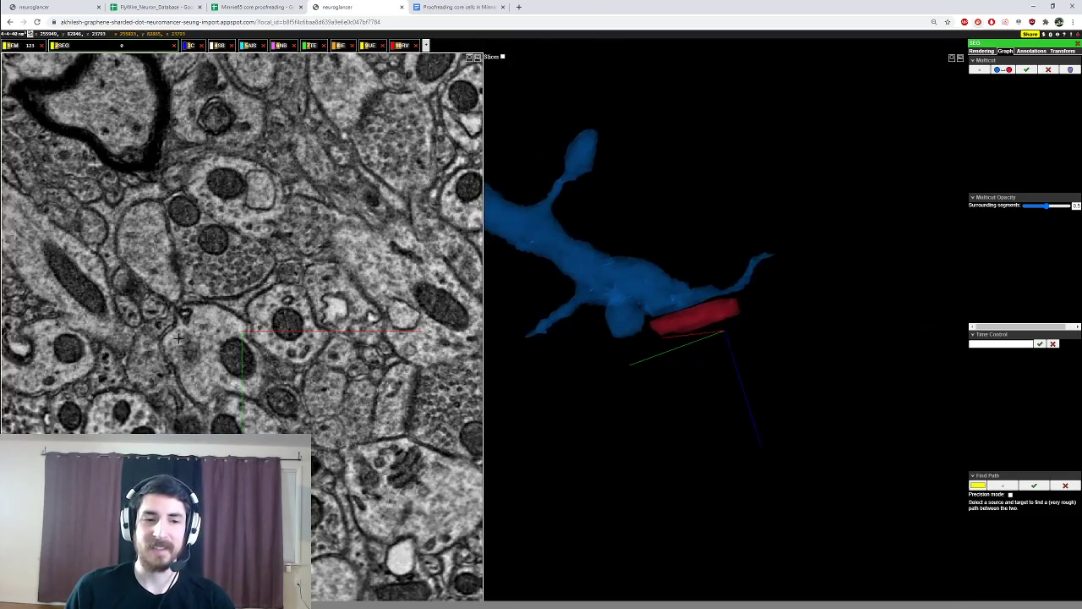
# Step: Track the profile deeper through the slices and add the second and third continuation fragments to the selection
pyautogui.scroll(-6, 178, 338)
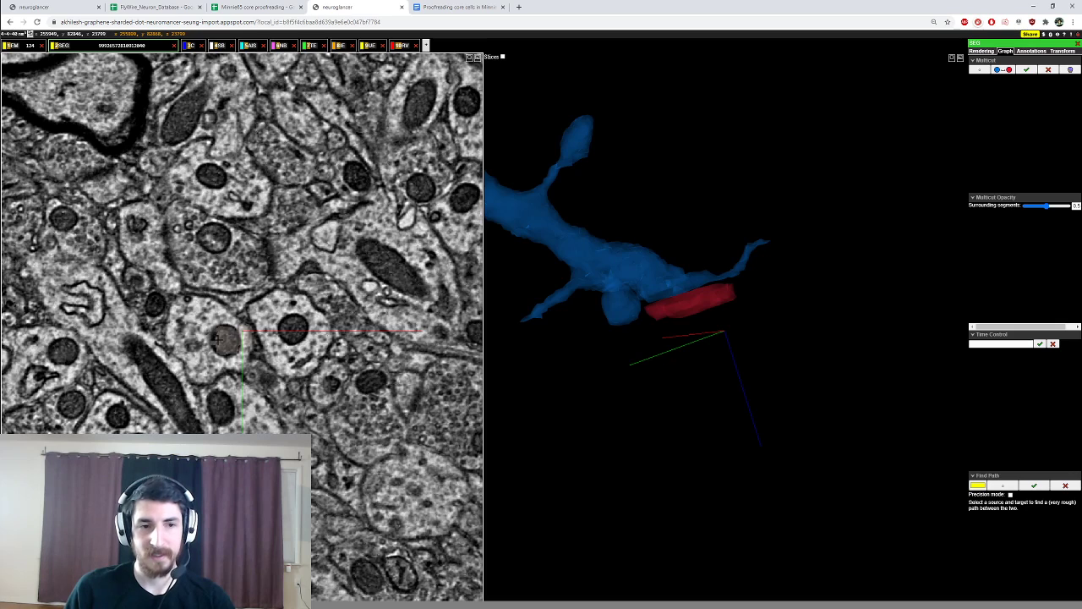
pyautogui.doubleClick(217, 336)
pyautogui.keyDown('ctrl'); pyautogui.scroll(-6, 676, 321); pyautogui.keyUp('ctrl')
pyautogui.moveTo(677, 321); pyautogui.dragTo(656, 340)
pyautogui.keyDown('ctrl'); pyautogui.scroll(5, 656, 340); pyautogui.keyUp('ctrl')
pyautogui.scroll(-4, 201, 331)
pyautogui.scroll(-3, 201, 331)
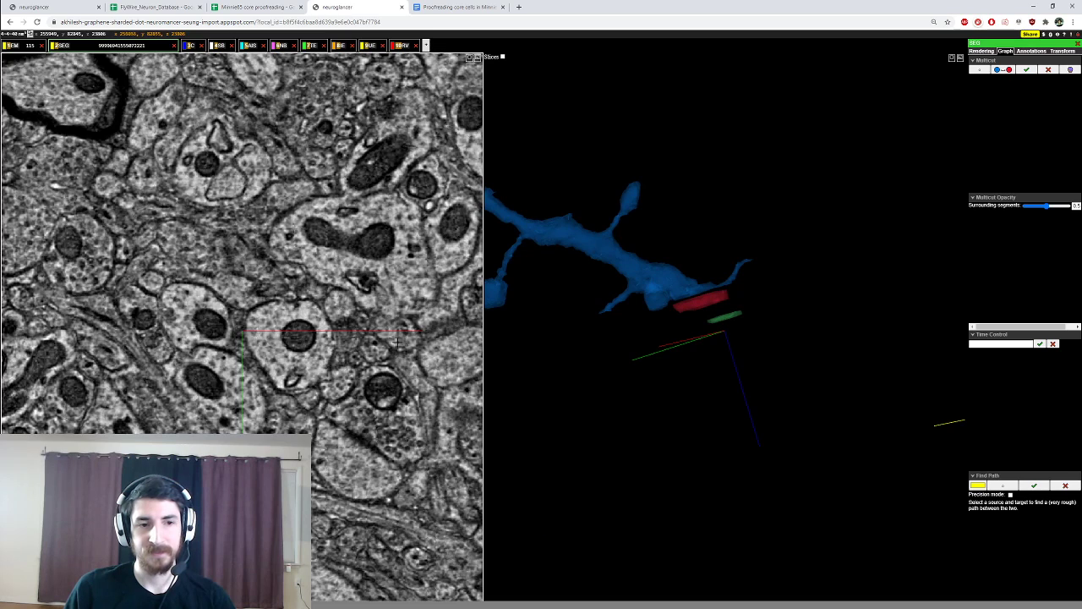
pyautogui.moveTo(651, 317); pyautogui.dragTo(701, 414)
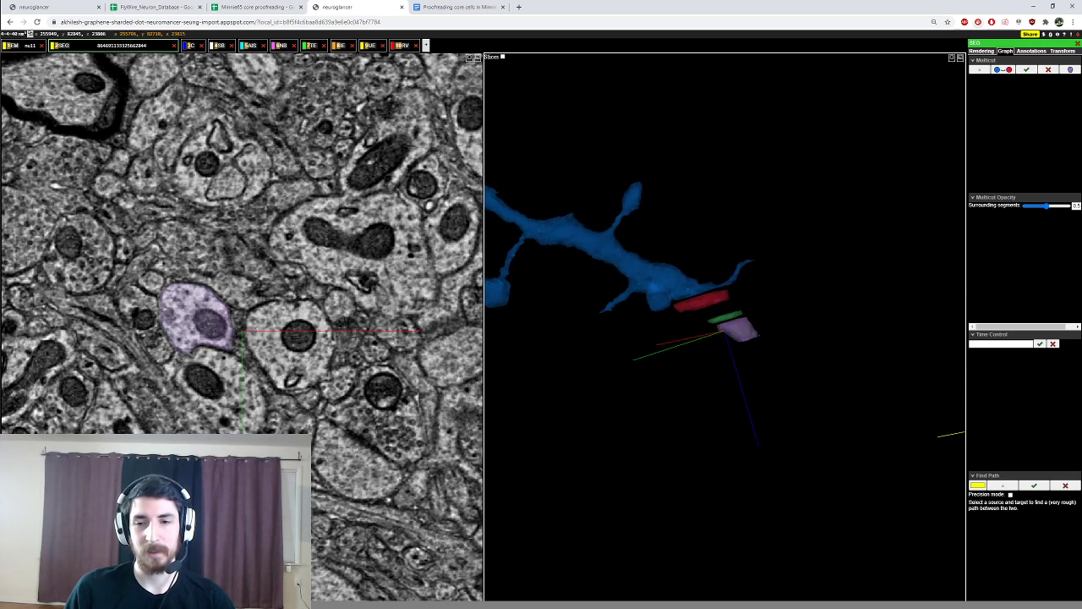
# Step: Centre on the third fragment's far end, add the fourth continuation fragment, and realign the 3D view to the default orientation
pyautogui.rightClick(758, 336)
pyautogui.scroll(-4, 238, 349)
pyautogui.scroll(-4, 273, 359)
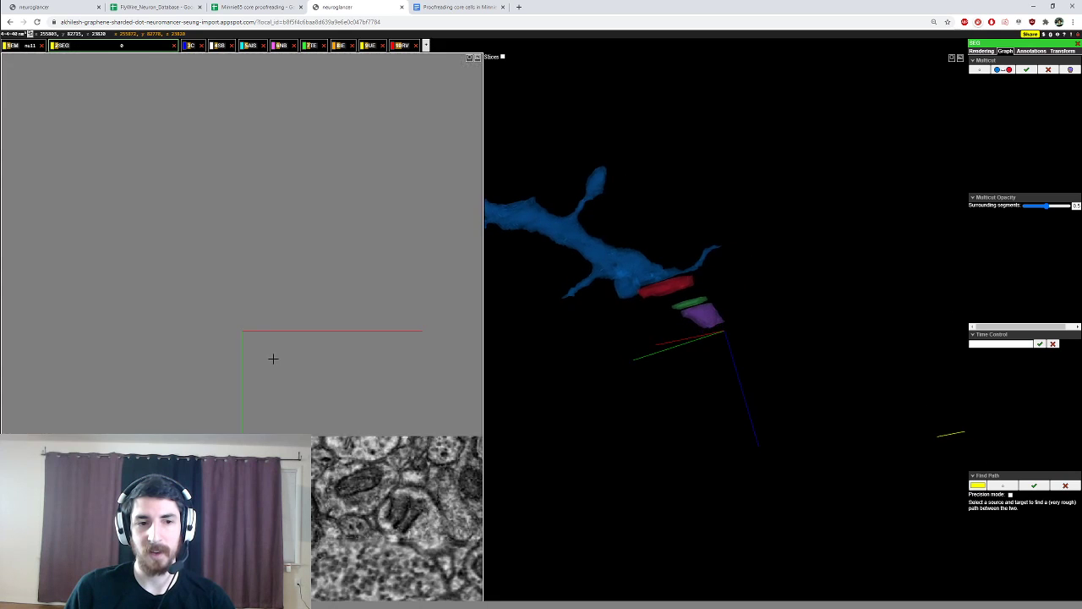
pyautogui.doubleClick(257, 321)
pyautogui.keyDown('ctrl'); pyautogui.scroll(-8, 685, 339); pyautogui.keyUp('ctrl')
pyautogui.keyDown('ctrl'); pyautogui.scroll(-10, 685, 338); pyautogui.keyUp('ctrl')
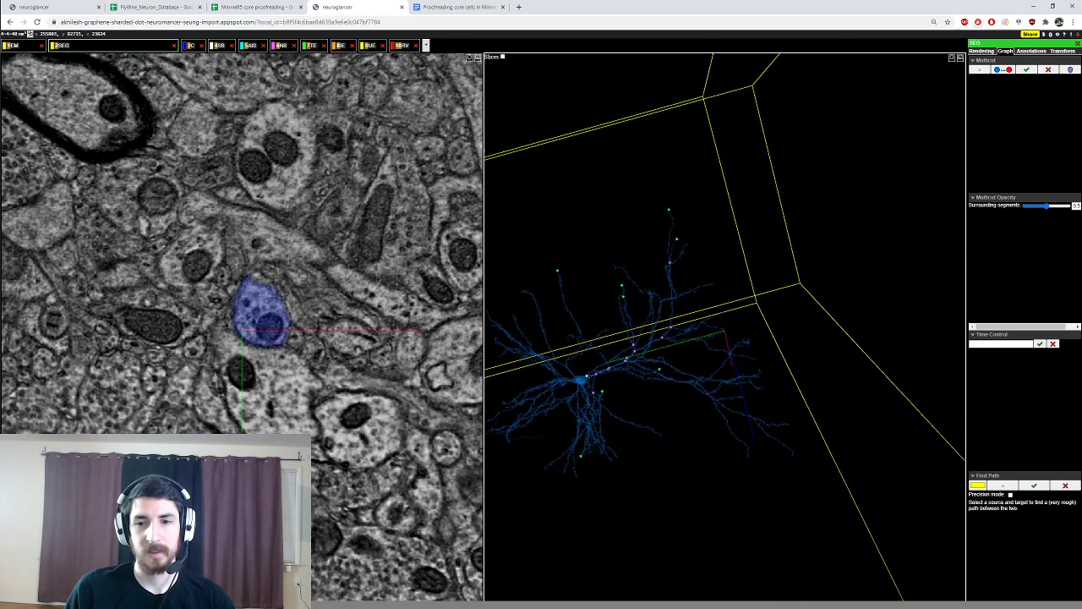
pyautogui.moveTo(793, 356); pyautogui.dragTo(790, 355)
pyautogui.press('z')
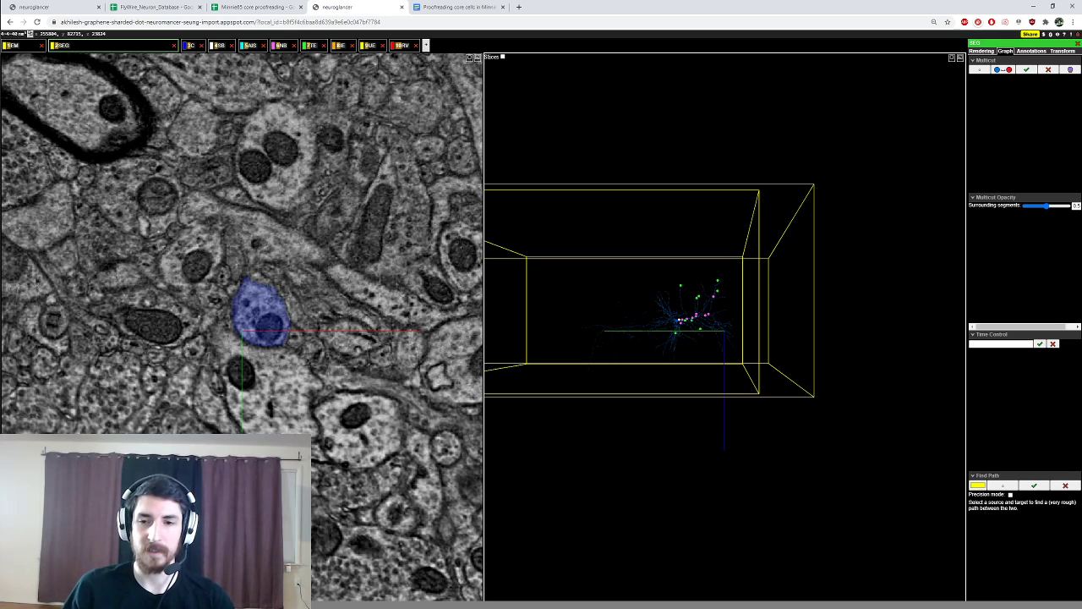
# Step: Centre beyond the fourth fragment, add the fifth continuation fragment, and check the extension's position against the whole neuron
pyautogui.keyDown('ctrl'); pyautogui.scroll(10, 725, 330); pyautogui.keyUp('ctrl')
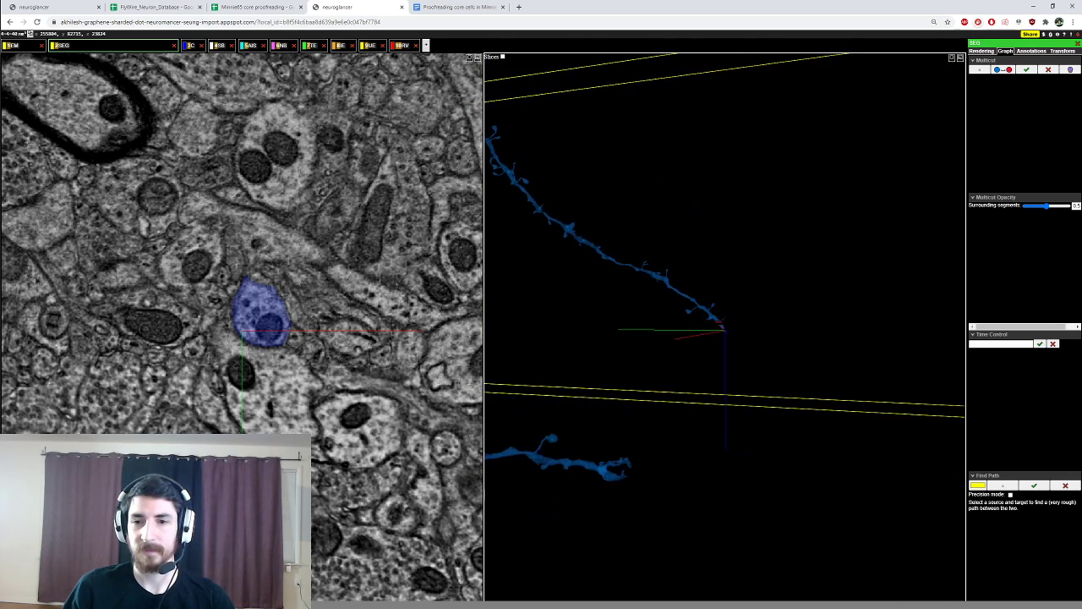
pyautogui.moveTo(738, 348); pyautogui.dragTo(750, 341)
pyautogui.rightClick(750, 341)
pyautogui.scroll(5, 283, 338)
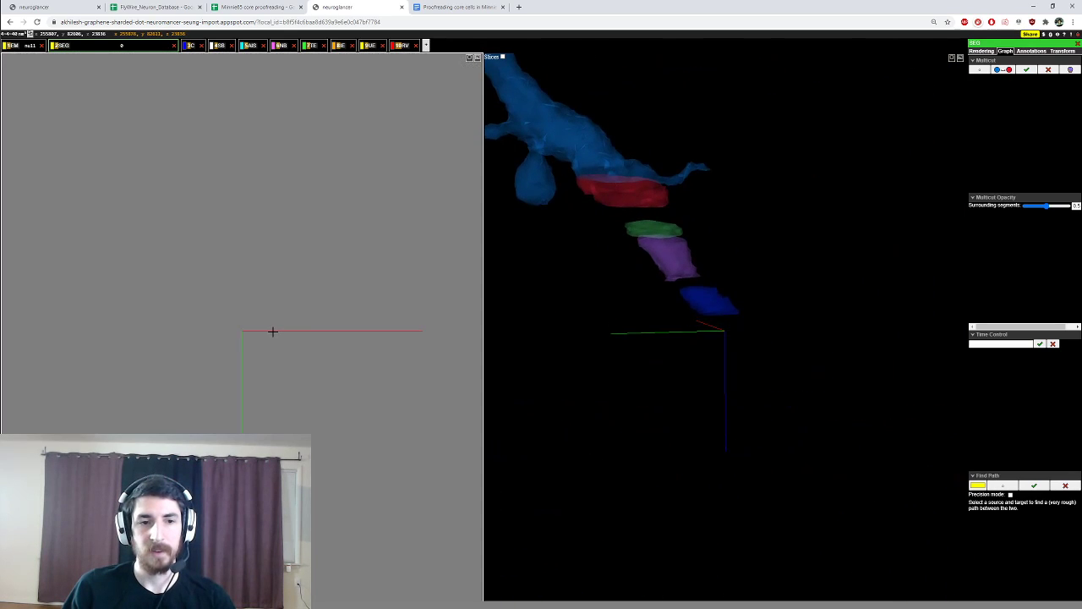
pyautogui.scroll(9, 263, 330)
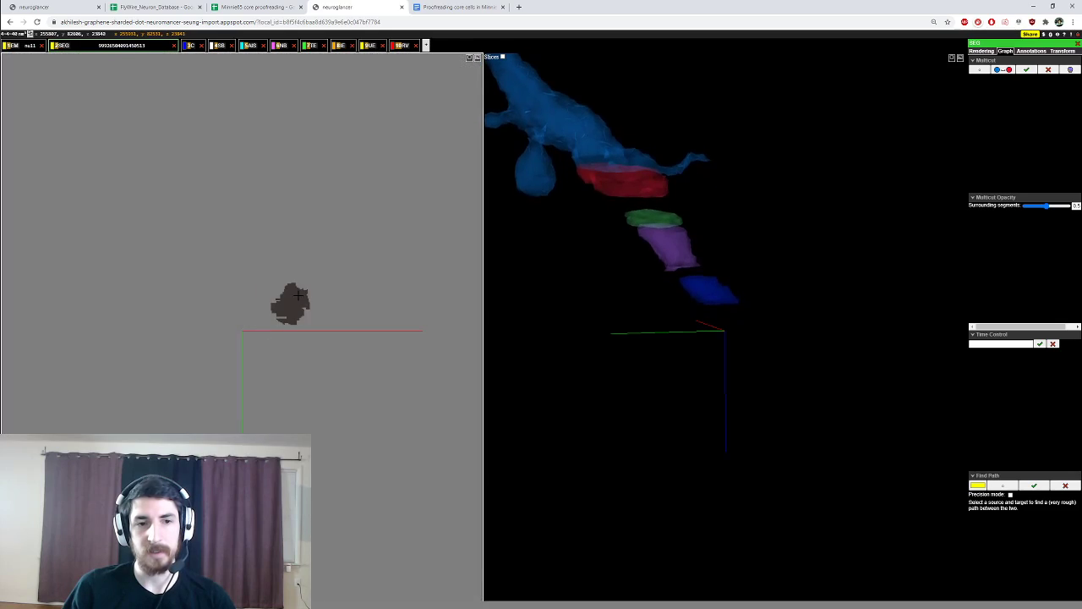
pyautogui.scroll(5, 284, 305)
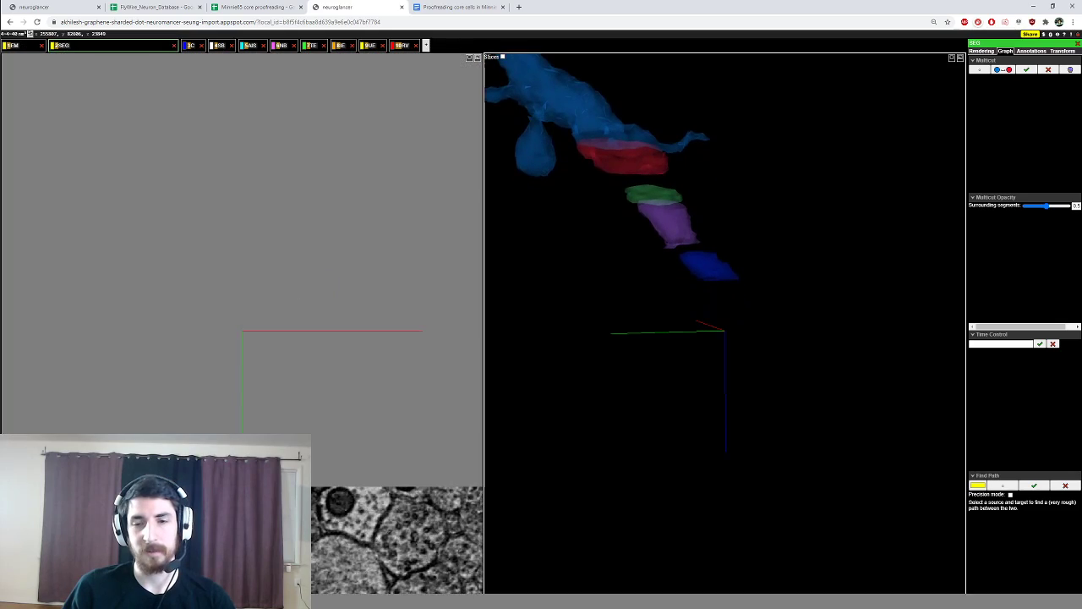
pyautogui.keyDown('ctrl'); pyautogui.scroll(-5, 725, 330); pyautogui.keyUp('ctrl')
pyautogui.keyDown('ctrl'); pyautogui.scroll(-10, 725, 330); pyautogui.keyUp('ctrl')
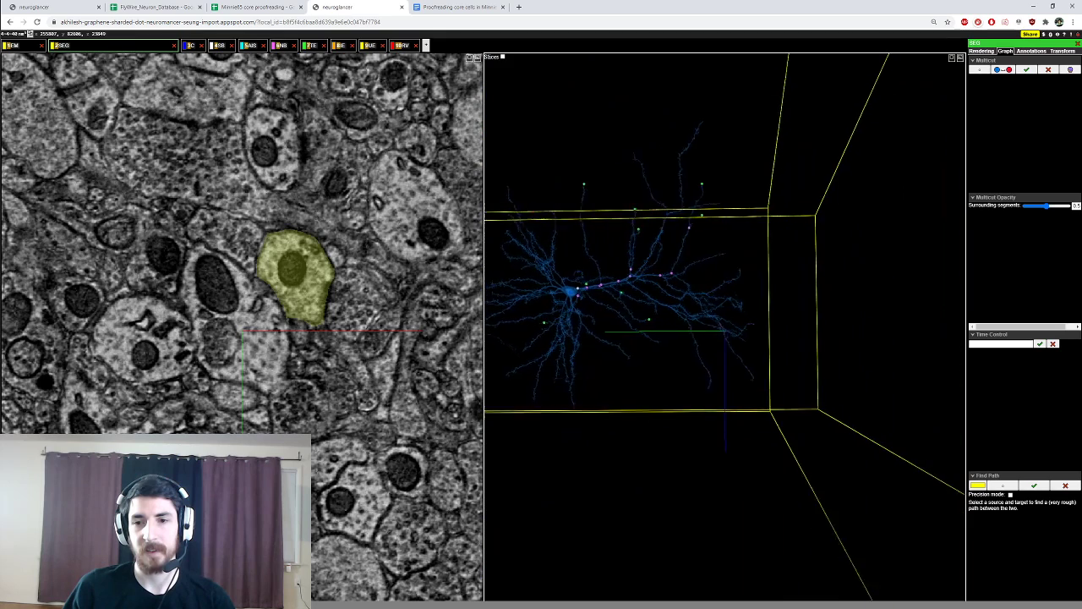
pyautogui.moveTo(725, 330); pyautogui.dragTo(712, 331)
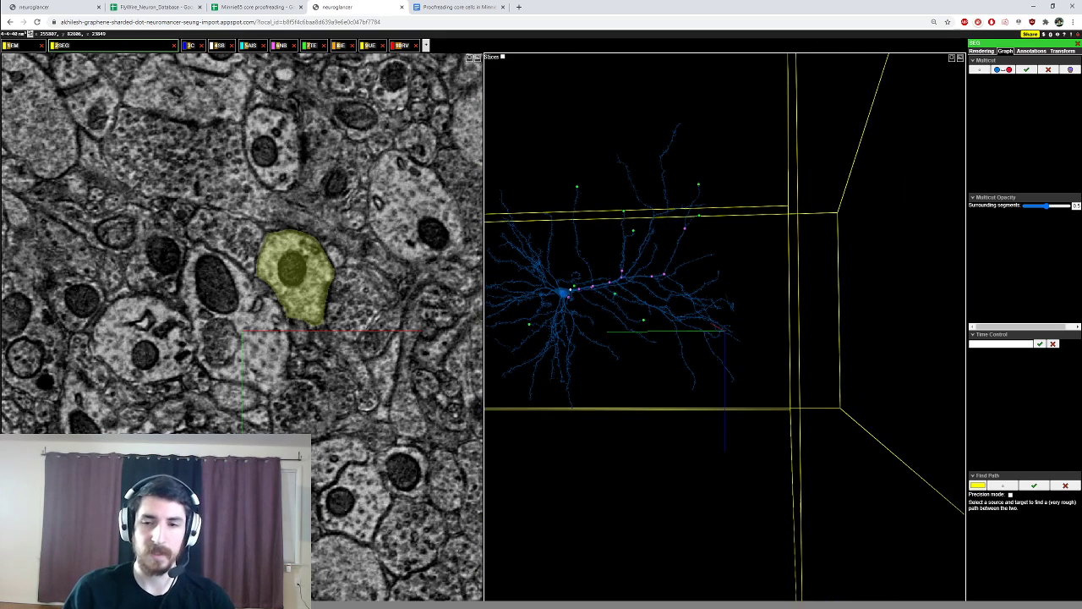
# Step: Centre on the fifth fragment's far end, track the profile past it, and add the sixth continuation fragment to the selection
pyautogui.keyDown('ctrl'); pyautogui.scroll(10, 725, 330); pyautogui.keyUp('ctrl')
pyautogui.moveTo(753, 339); pyautogui.dragTo(727, 340)
pyautogui.keyDown('ctrl'); pyautogui.scroll(5, 745, 342); pyautogui.keyUp('ctrl')
pyautogui.rightClick(773, 359)
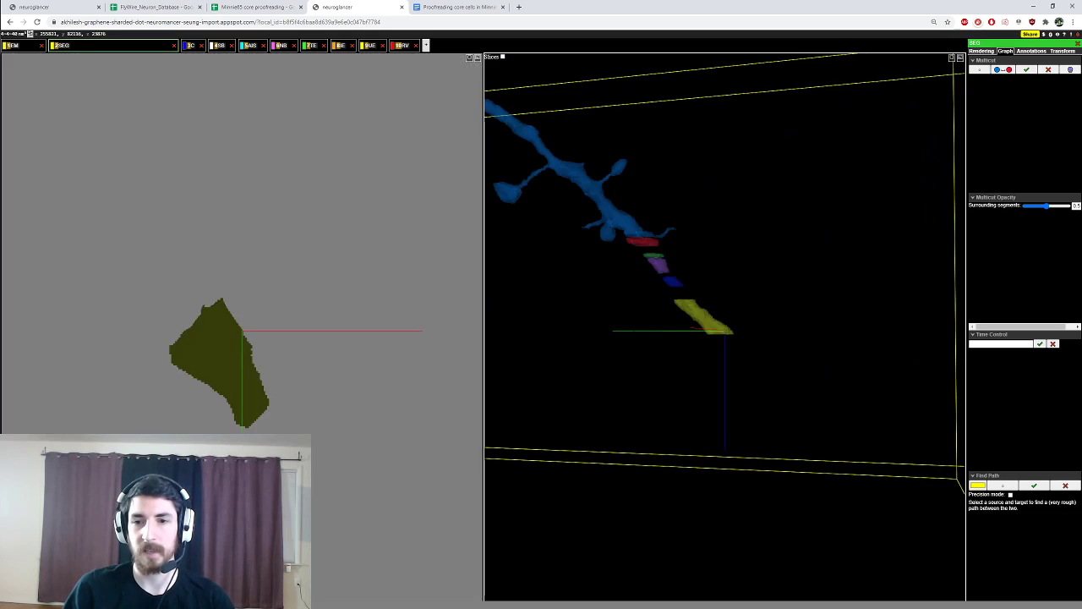
pyautogui.scroll(6, 211, 364)
pyautogui.scroll(4, 233, 336)
pyautogui.doubleClick(234, 328)
pyautogui.moveTo(695, 336); pyautogui.dragTo(661, 326)
pyautogui.scroll(10, 259, 319)
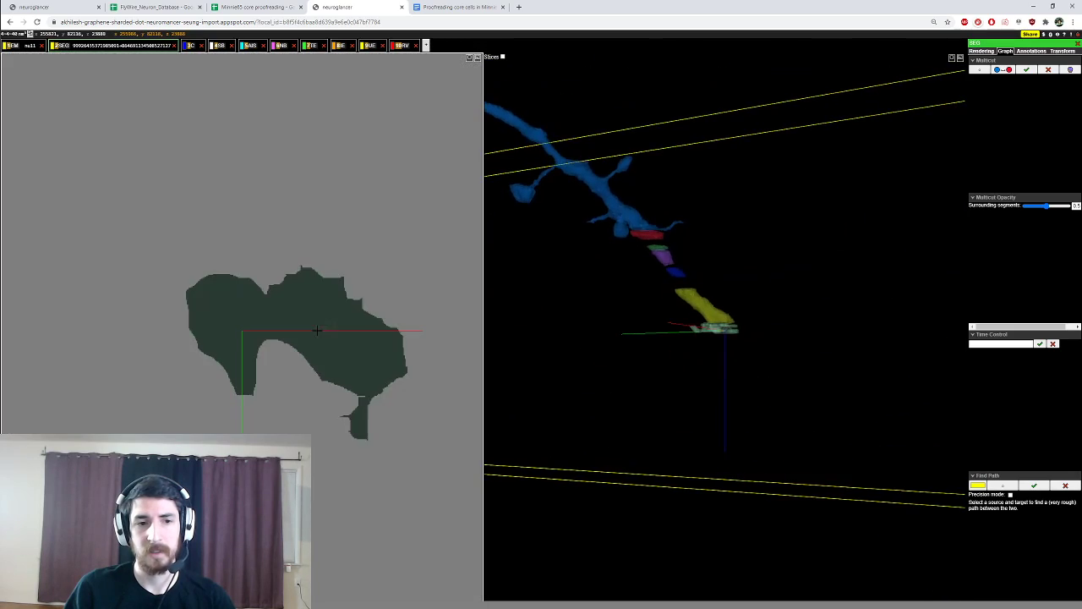
# Step: Follow the dendrite's profile through the slices past the sixth fragment and add the seventh continuation fragment
pyautogui.scroll(5, 231, 310)
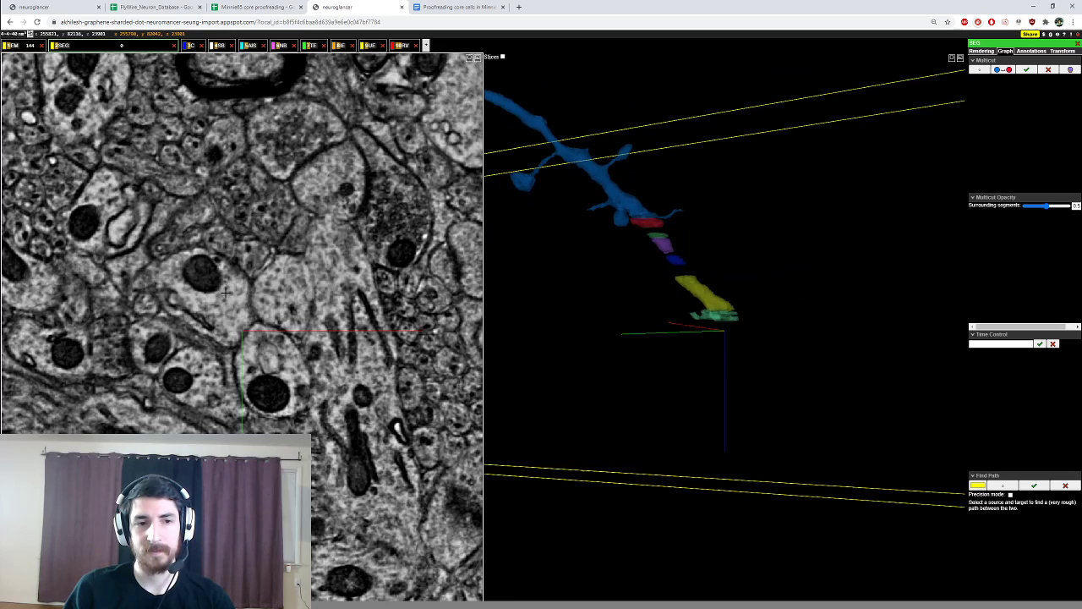
pyautogui.scroll(5, 213, 286)
pyautogui.scroll(5, 213, 286)
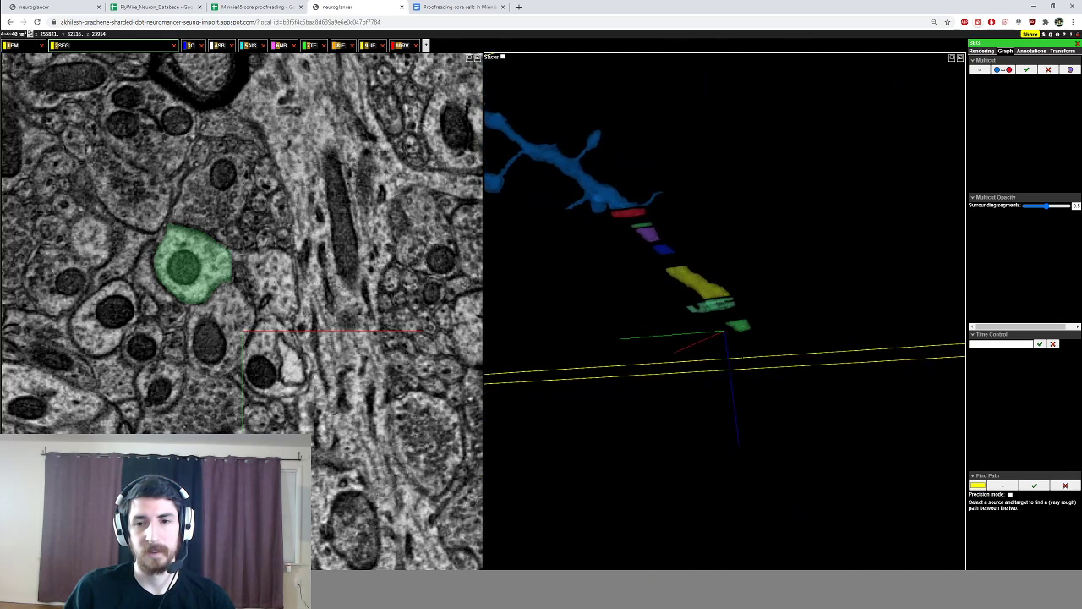
# Step: Remove all the disconnected continuation fragments from the selected segments, leaving only the neuron itself
pyautogui.moveTo(745, 365); pyautogui.dragTo(744, 326)
pyautogui.doubleClick(716, 300)
pyautogui.doubleClick(702, 291)
pyautogui.moveTo(702, 291); pyautogui.dragTo(707, 299)
pyautogui.doubleClick(667, 260)
pyautogui.moveTo(667, 259); pyautogui.dragTo(650, 203)
pyautogui.rightClick(640, 232)
pyautogui.keyDown('ctrl'); pyautogui.scroll(3, 727, 342); pyautogui.keyUp('ctrl')
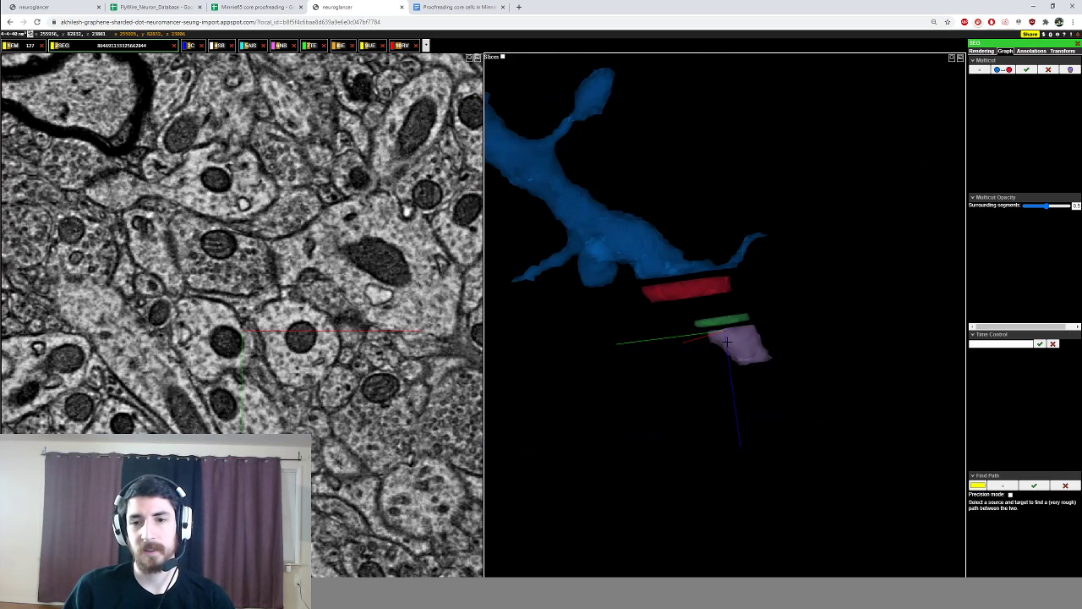
pyautogui.doubleClick(721, 319)
pyautogui.doubleClick(707, 288)
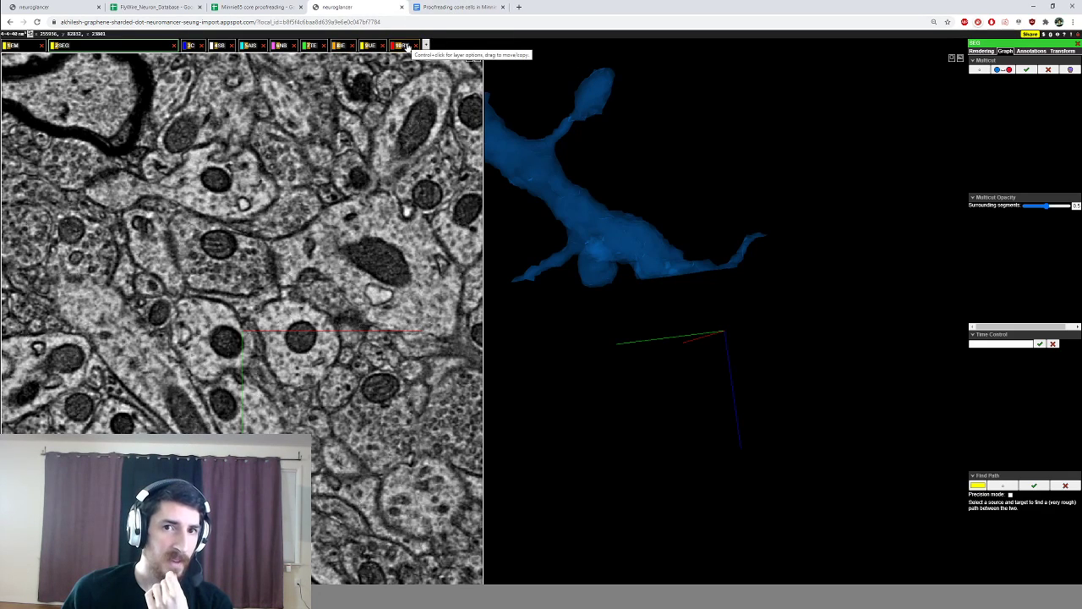
# Step: Consult the annotation rules in the Google Docs proofreading instructions and mark the dendrite's cut-off end in neuroglancer as an incomplete end (IE)
pyautogui.click(455, 8)
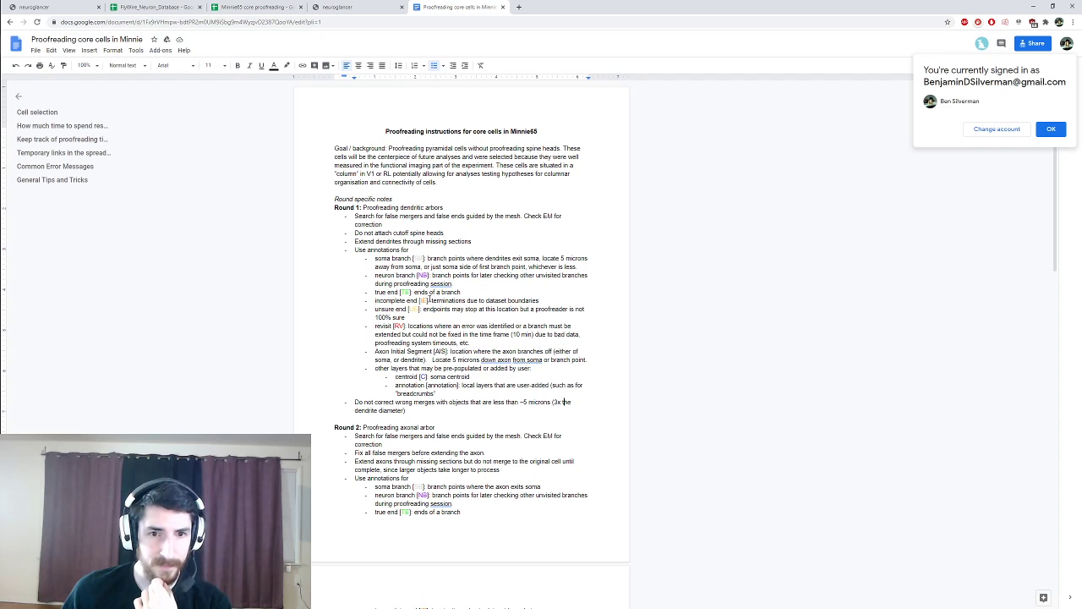
pyautogui.click(360, 9)
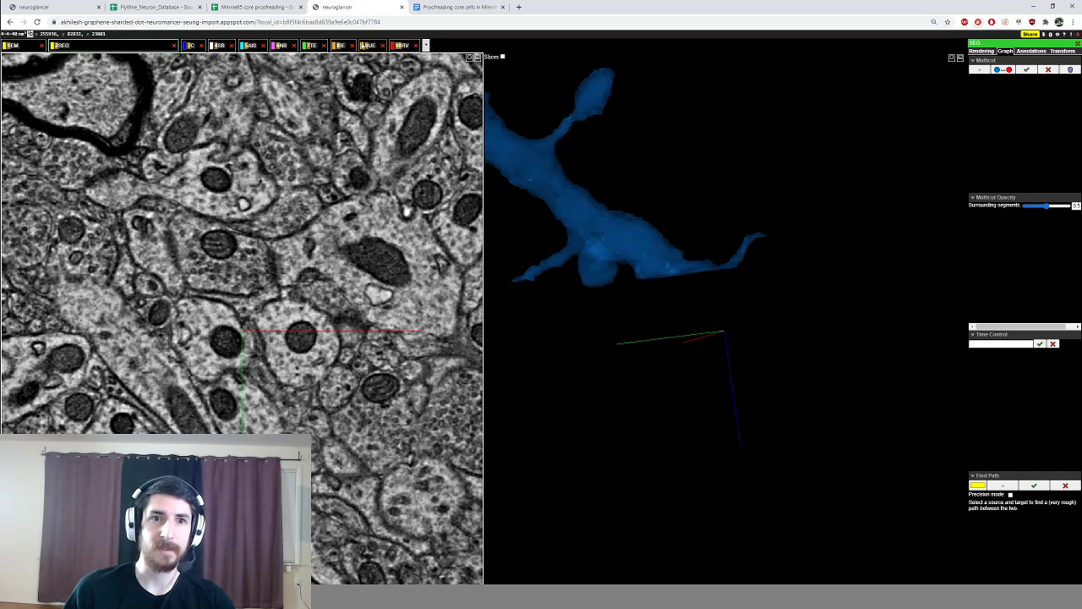
pyautogui.click(340, 45)
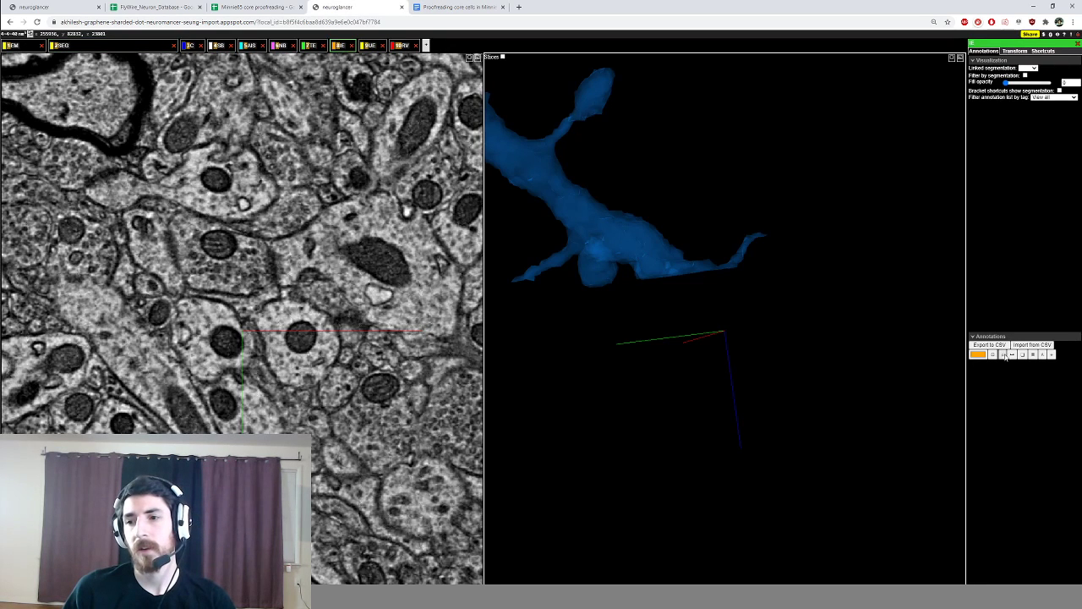
pyautogui.press(']')
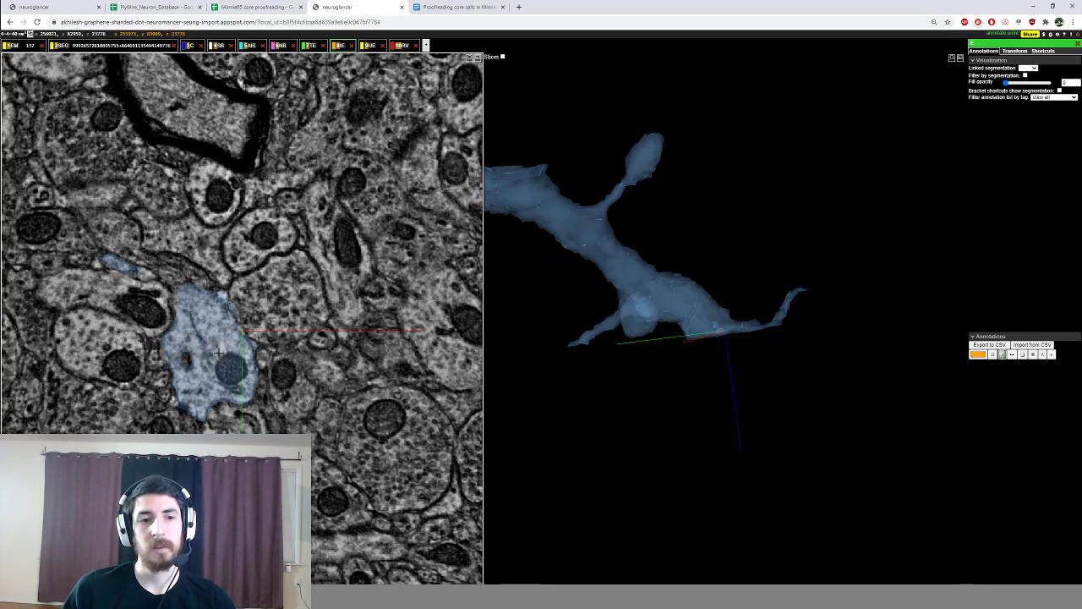
pyautogui.keyDown('ctrl'); pyautogui.click(218, 348); pyautogui.keyUp('ctrl')
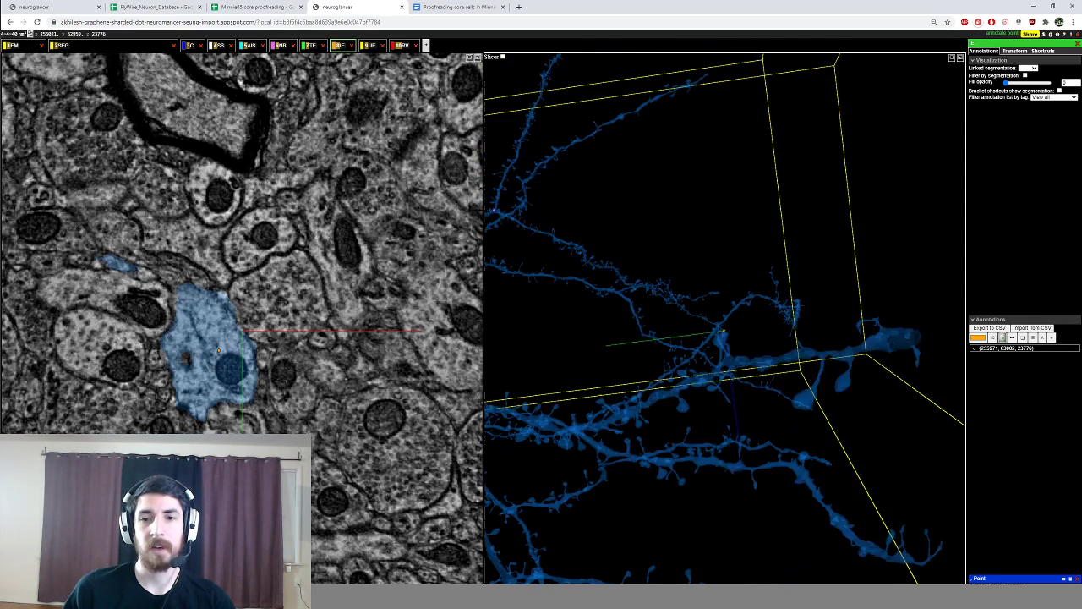
# Step: Return along the dendrite to the unmarked fork near its base and place a neuron branch (NB) point there
pyautogui.press(']')
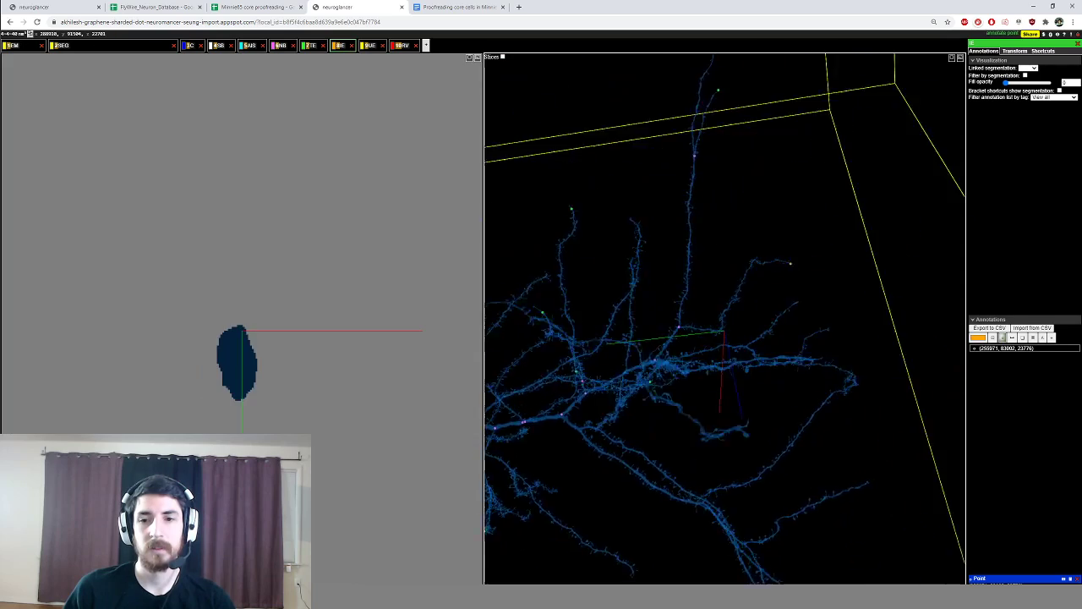
pyautogui.press(']')
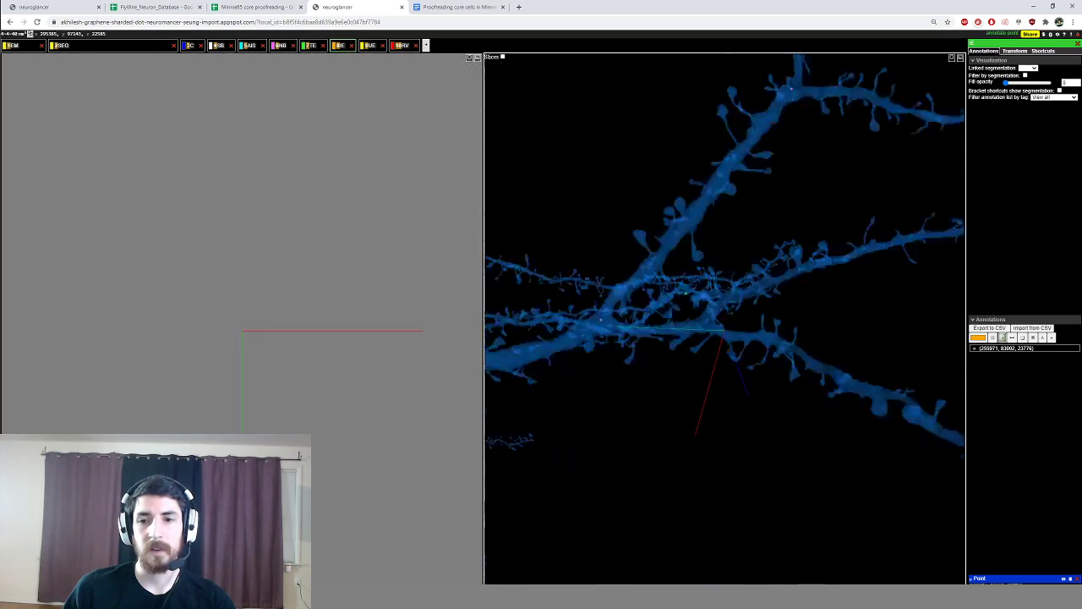
pyautogui.press(']')
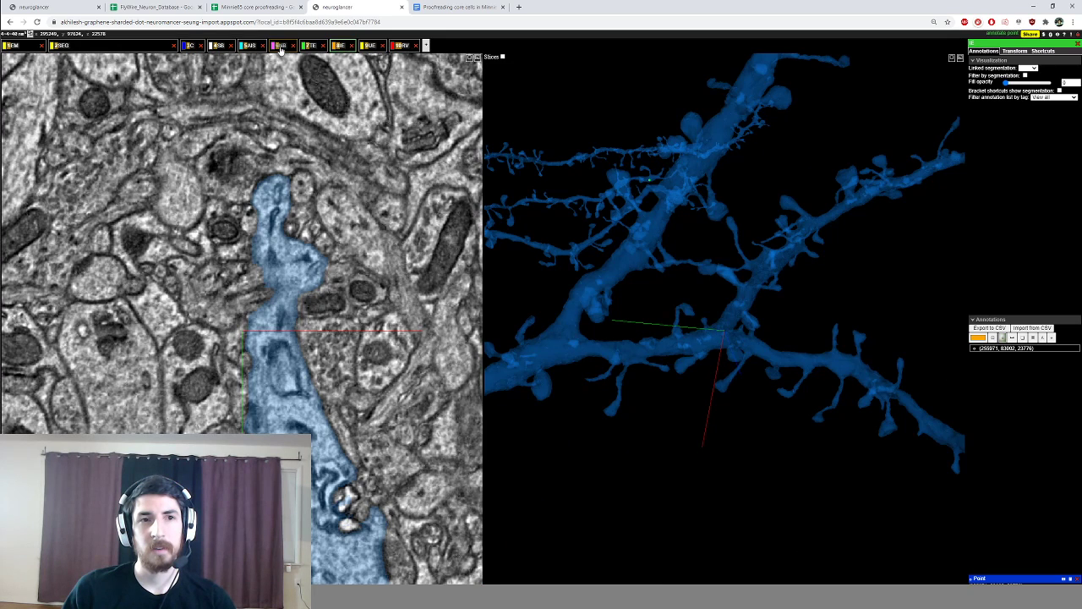
pyautogui.doubleClick(281, 47)
pyautogui.click(319, 109)
pyautogui.click(281, 46)
pyautogui.scroll(5, 692, 322)
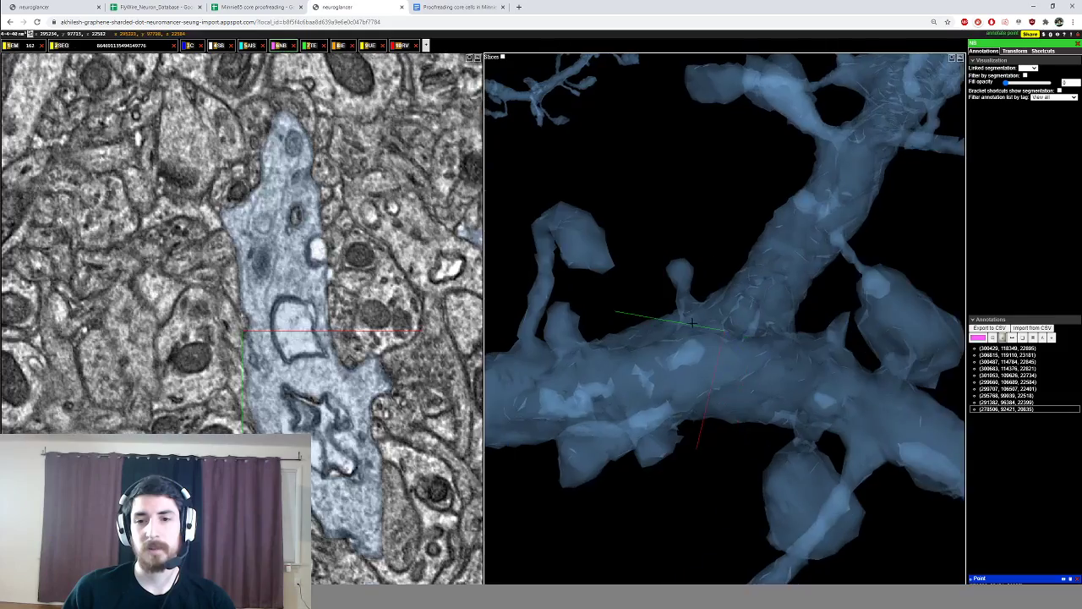
pyautogui.scroll(-5, 297, 353)
# Step: Examine the branches leaving the newly marked fork and compare their position with the whole neuron
pyautogui.moveTo(719, 329); pyautogui.dragTo(731, 397)
pyautogui.scroll(-8, 732, 355)
pyautogui.moveTo(732, 355); pyautogui.dragTo(761, 406)
pyautogui.rightClick(826, 438)
pyautogui.scroll(-6, 725, 319)
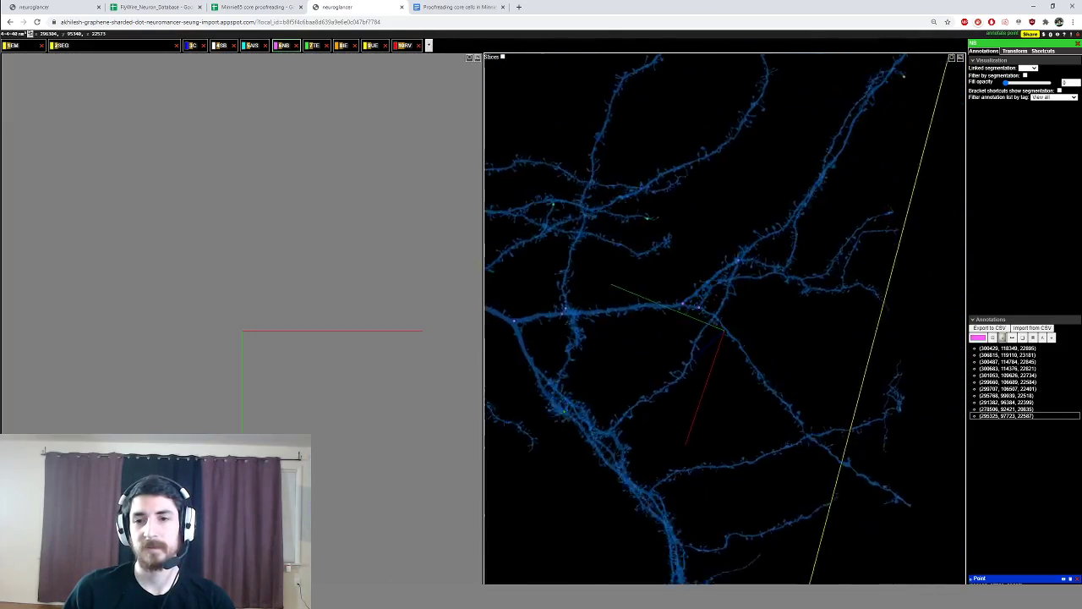
pyautogui.scroll(-10, 725, 318)
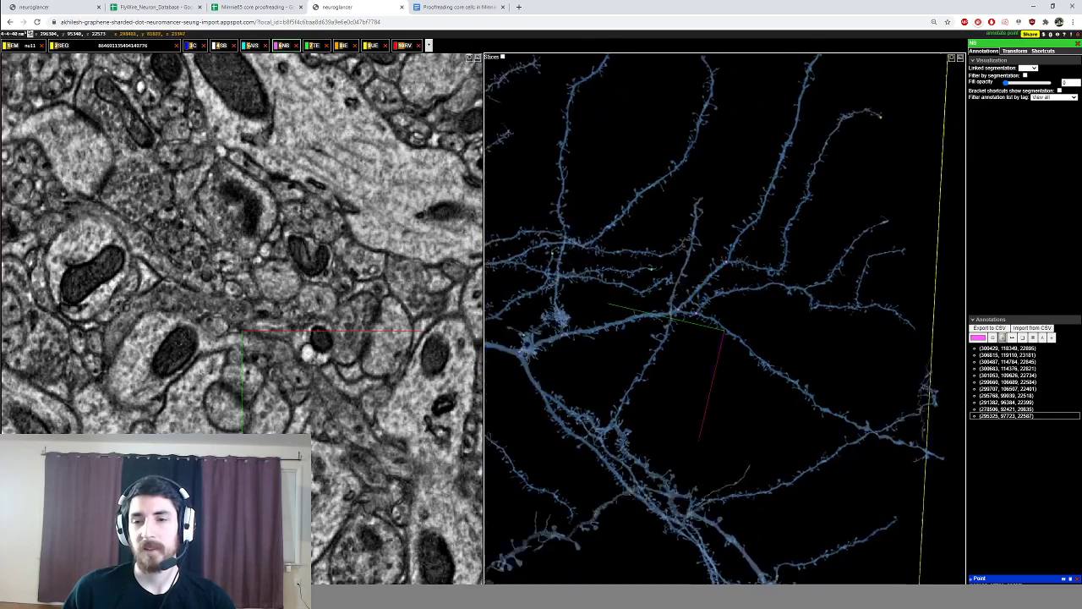
pyautogui.press('z')
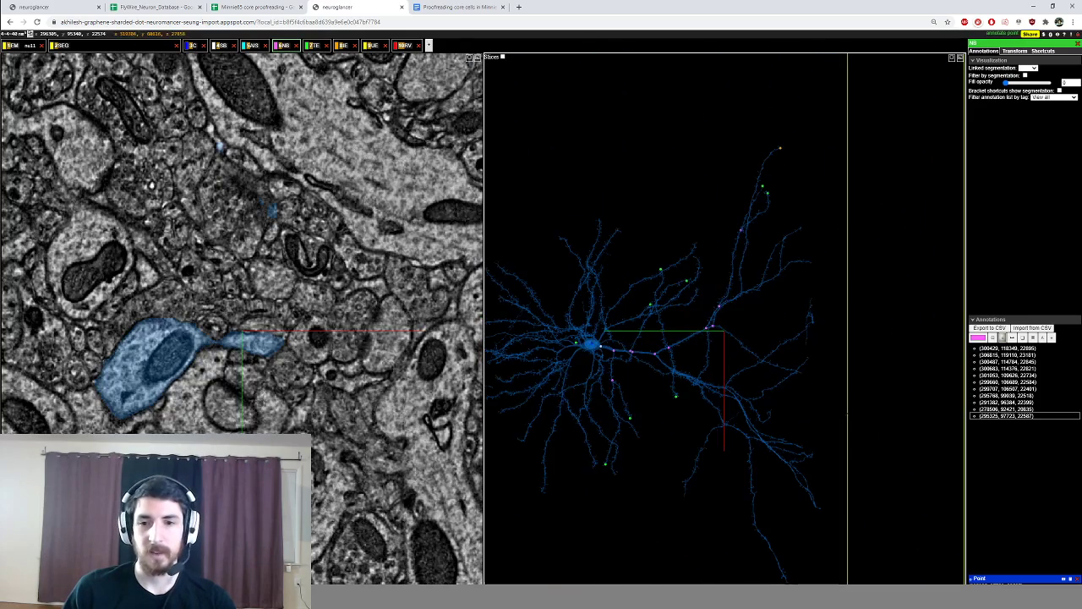
# Step: Follow the unchecked branch outward from the fork to its next split and mark that split as a neuron branch point
pyautogui.scroll(8, 725, 319)
pyautogui.rightClick(766, 219)
pyautogui.moveTo(765, 218); pyautogui.dragTo(812, 220)
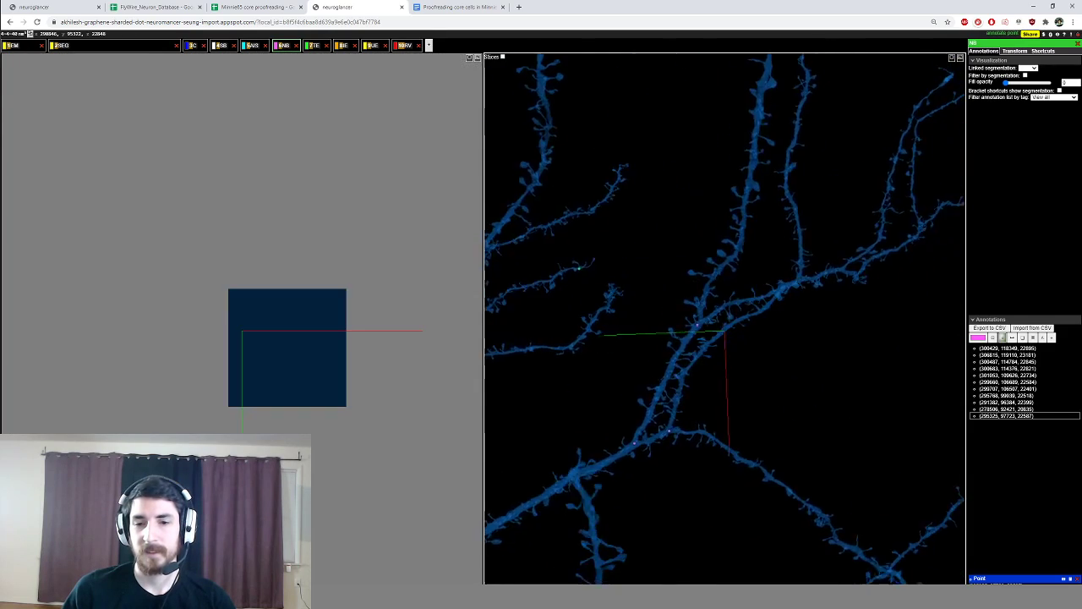
pyautogui.scroll(-10, 786, 228)
pyautogui.scroll(10, 725, 319)
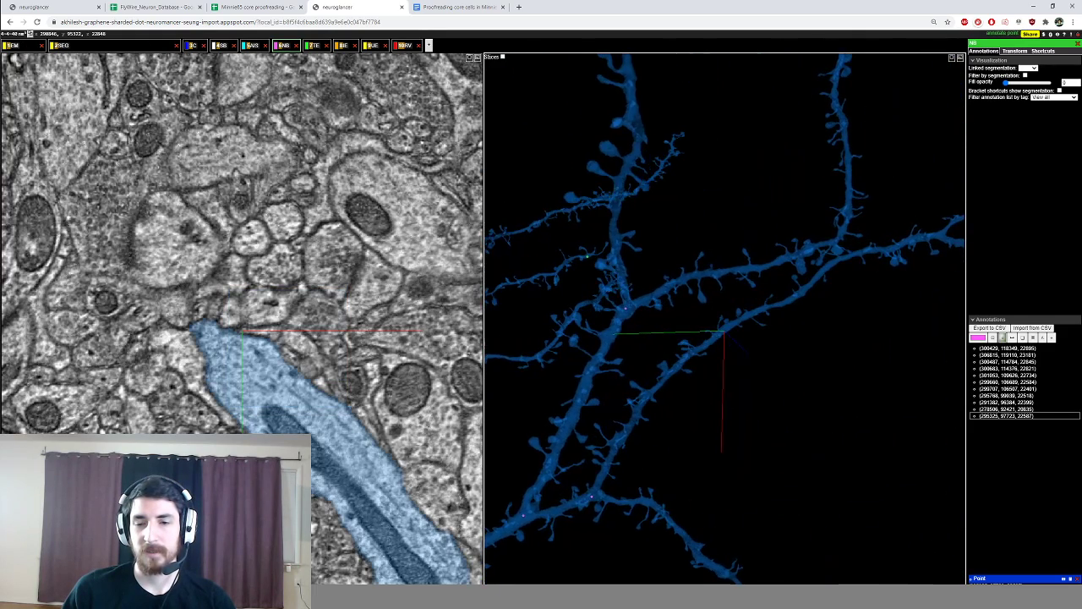
pyautogui.moveTo(786, 322); pyautogui.dragTo(787, 301)
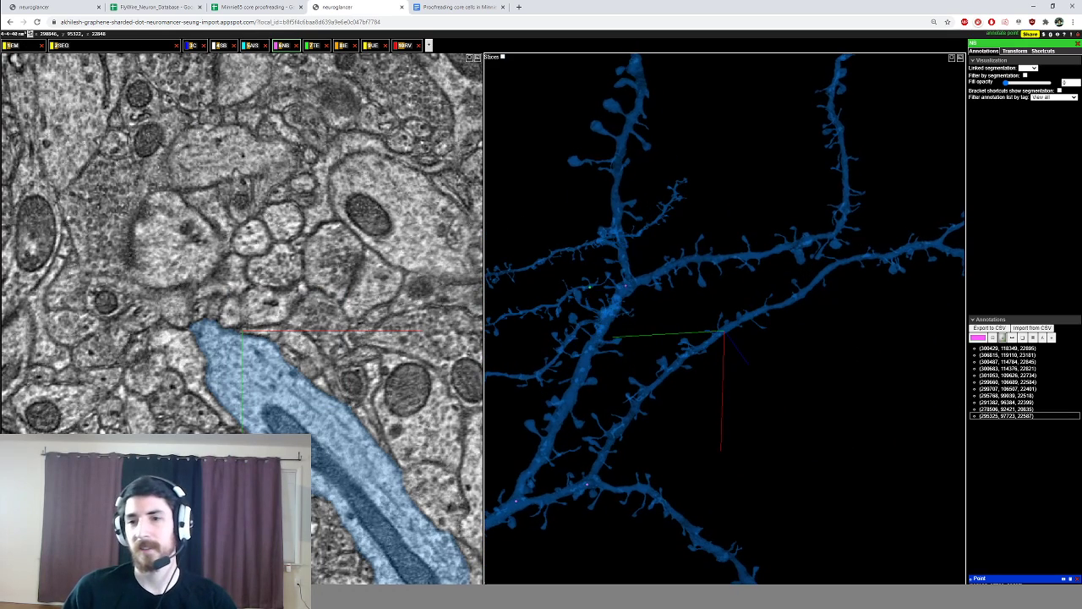
pyautogui.rightClick(919, 240)
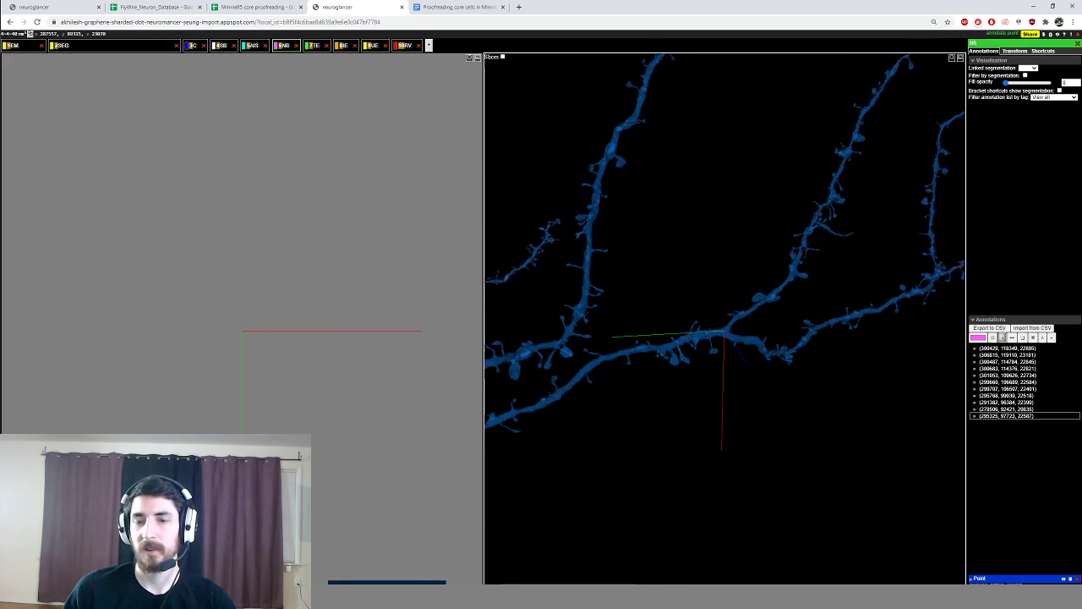
pyautogui.scroll(10, 765, 372)
pyautogui.scroll(-10, 770, 379)
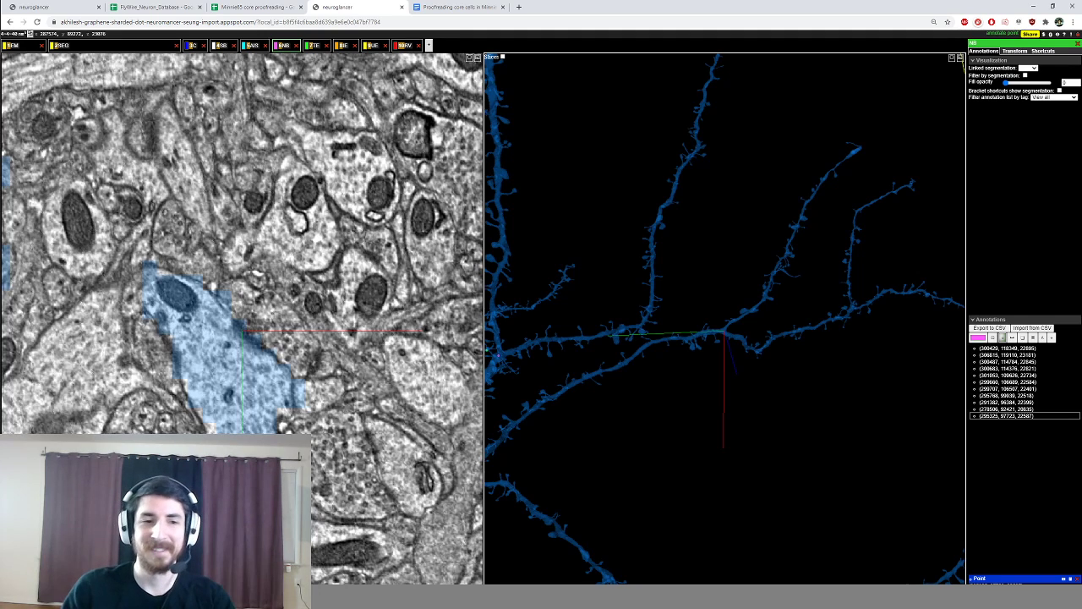
pyautogui.scroll(10, 765, 372)
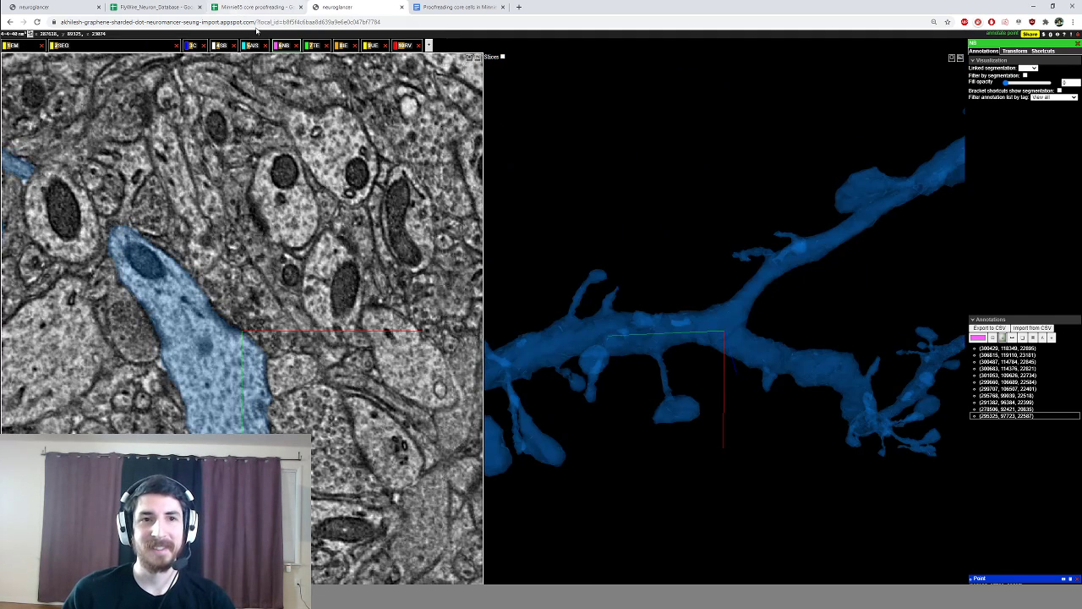
pyautogui.scroll(7, 181, 264)
pyautogui.keyDown('ctrl'); pyautogui.click(207, 352); pyautogui.keyUp('ctrl')
# Step: Follow the upper branch to the long thin side process and inspect the process's base in 3D and in the slices
pyautogui.moveTo(702, 329)
pyautogui.mouseDown()
pyautogui.moveTo(732, 327)
pyautogui.moveTo(677, 334)
pyautogui.mouseUp()
pyautogui.scroll(-6, 732, 327)
pyautogui.rightClick(778, 268)
pyautogui.scroll(7, 779, 268)
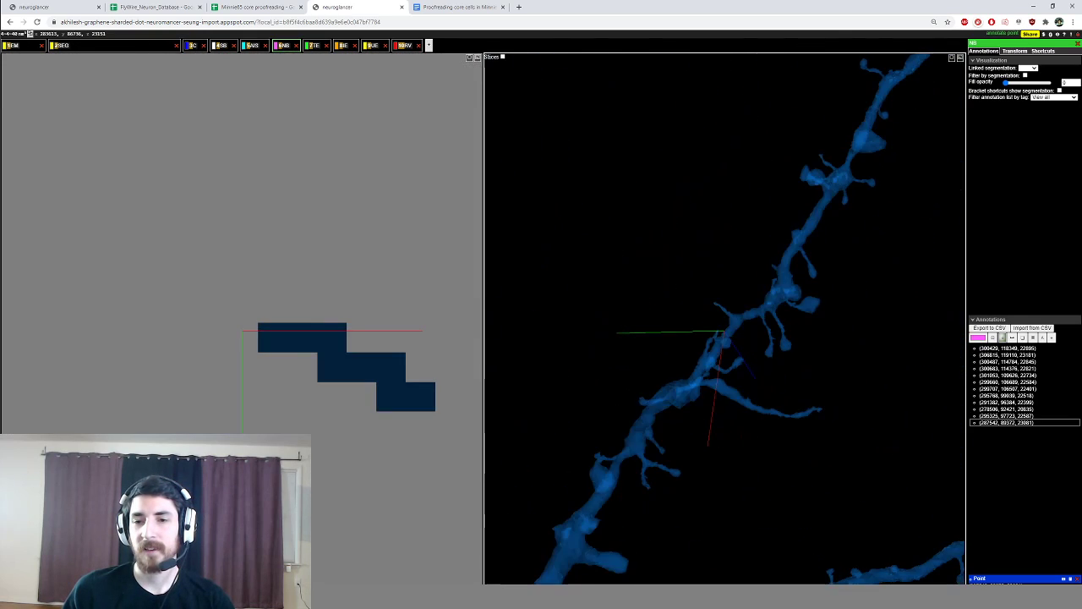
pyautogui.rightClick(723, 385)
pyautogui.scroll(-4, 723, 383)
pyautogui.moveTo(723, 383); pyautogui.dragTo(651, 338)
pyautogui.scroll(5, 726, 345)
pyautogui.rightClick(738, 343)
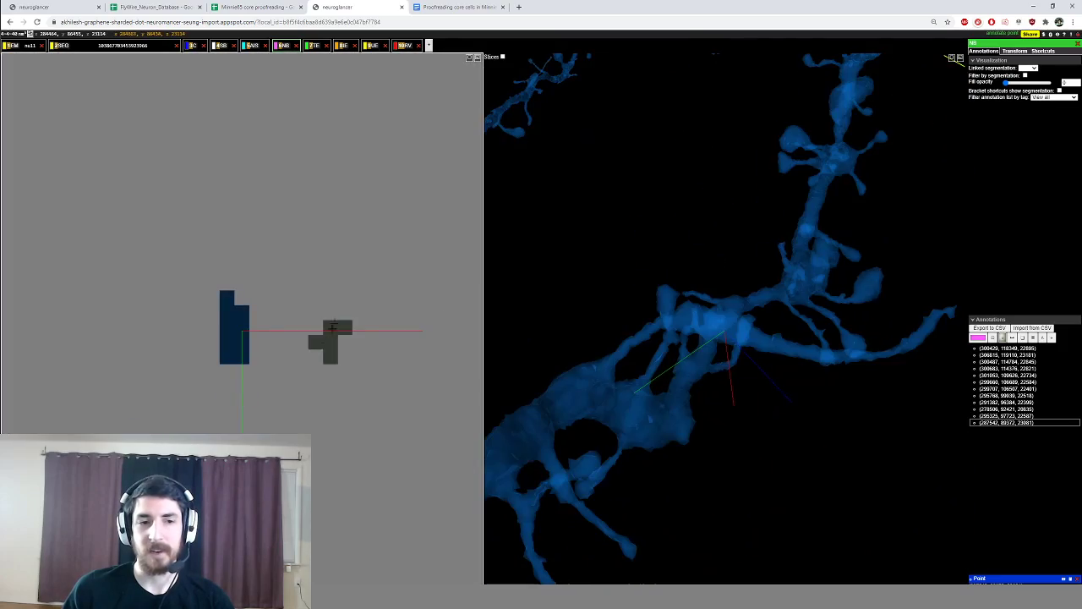
pyautogui.scroll(-6, 275, 362)
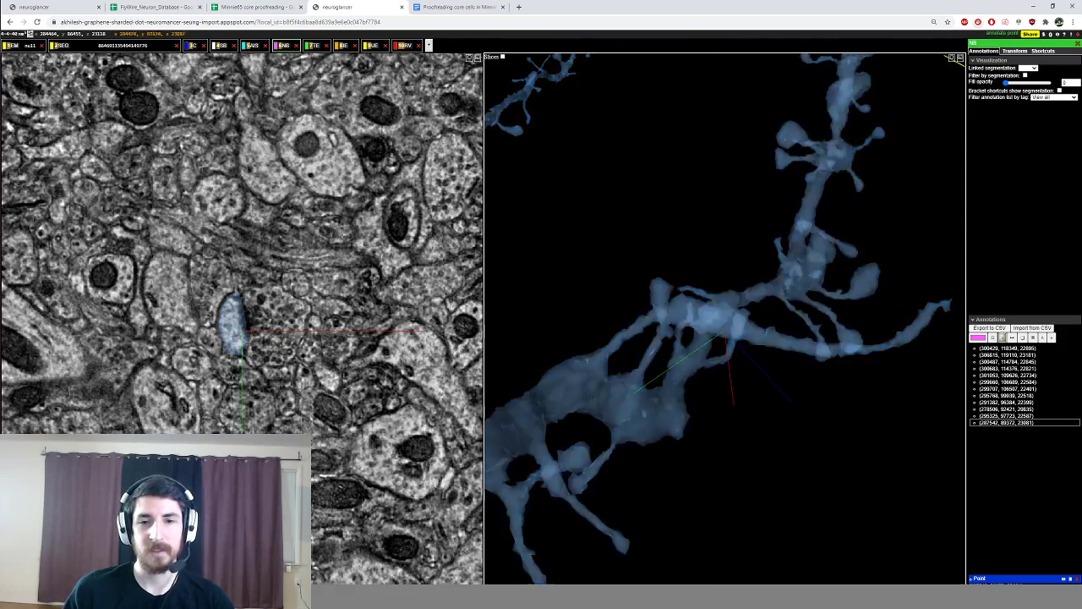
# Step: Inspect the tip of the long thin side process in the slices and against the surrounding branches
pyautogui.moveTo(651, 351); pyautogui.dragTo(687, 397)
pyautogui.rightClick(914, 306)
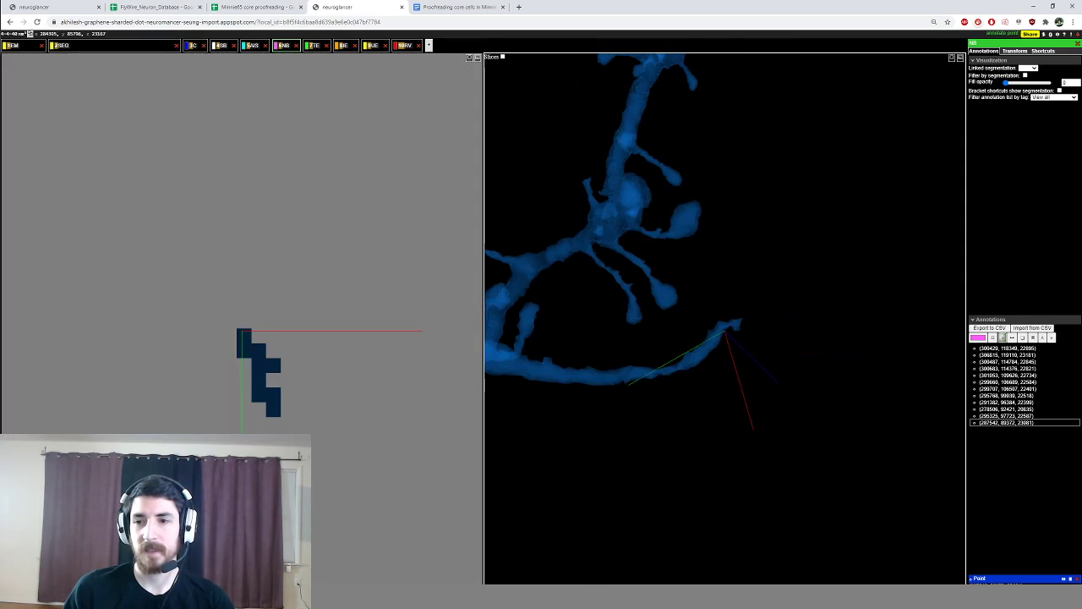
pyautogui.scroll(-2, 276, 406)
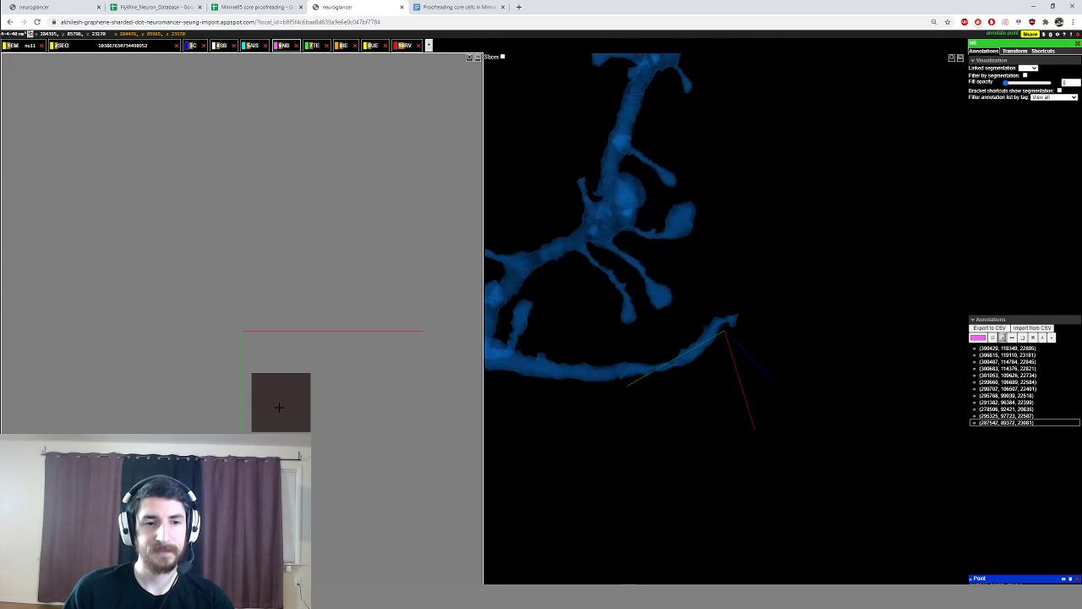
pyautogui.keyDown('ctrl'); pyautogui.scroll(-5, 714, 254); pyautogui.keyUp('ctrl')
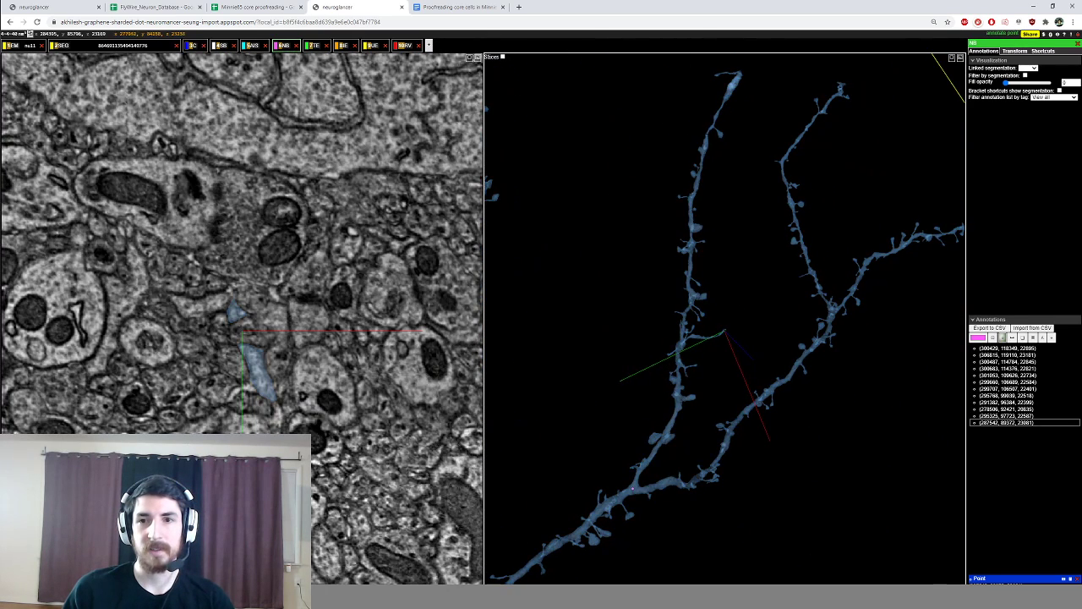
# Step: Centre on the far blunt end of the upper branch and inspect its cut-off surface in 3D and in the slices
pyautogui.rightClick(708, 130)
pyautogui.moveTo(761, 296); pyautogui.dragTo(727, 291)
pyautogui.rightClick(757, 272)
pyautogui.keyDown('ctrl'); pyautogui.scroll(8, 744, 296); pyautogui.keyUp('ctrl')
pyautogui.moveTo(752, 330); pyautogui.dragTo(550, 279)
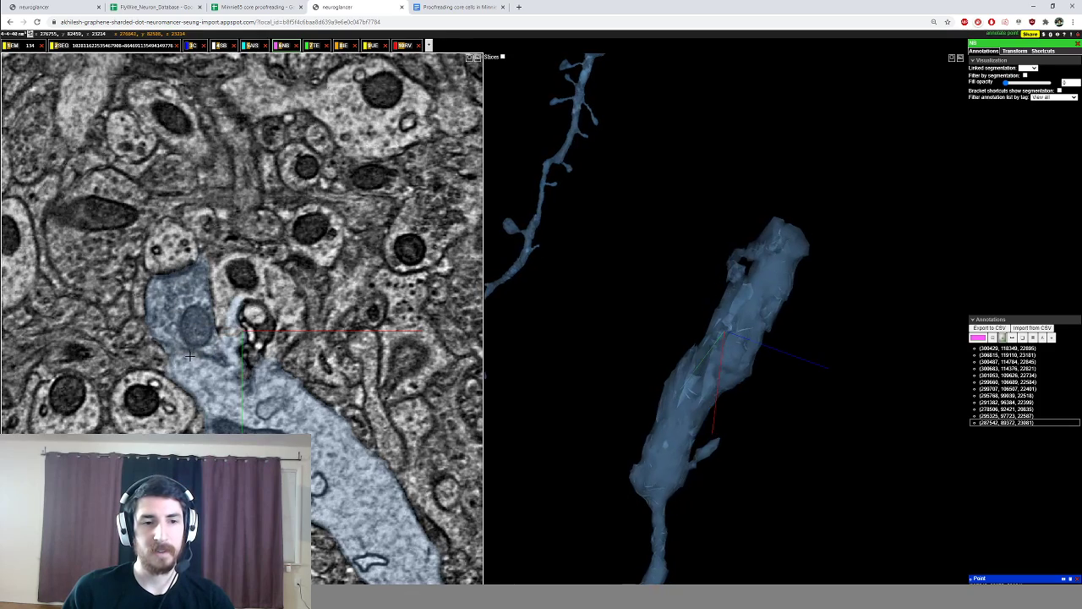
pyautogui.moveTo(190, 356); pyautogui.dragTo(238, 327)
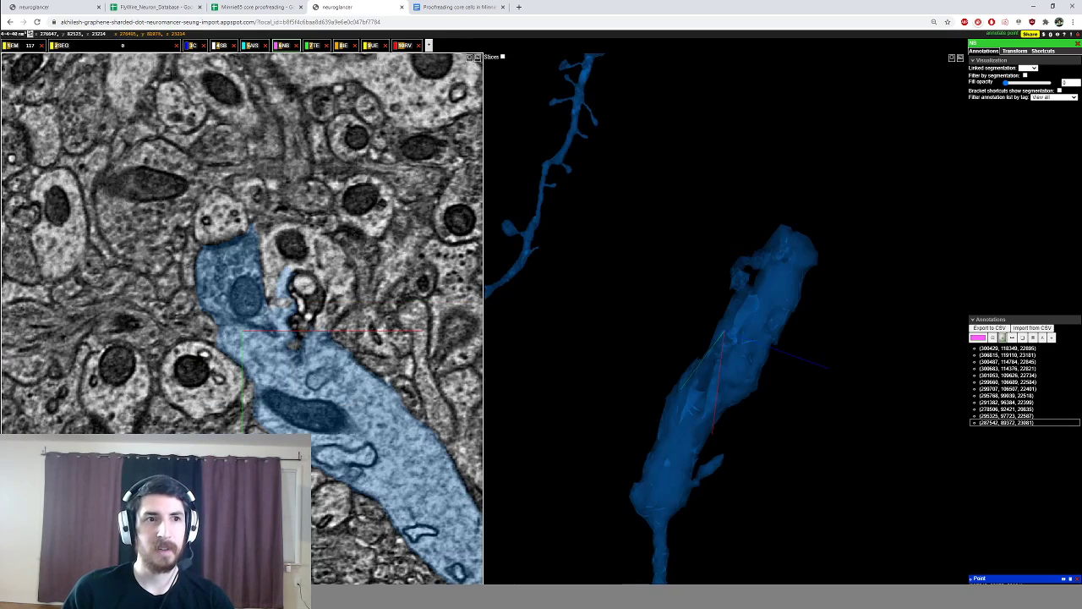
# Step: Trace the uncoloured profile beyond the upper branch's blunt end through the slices and examine its possible continuation
pyautogui.click(144, 47)
pyautogui.scroll(-4, 288, 331)
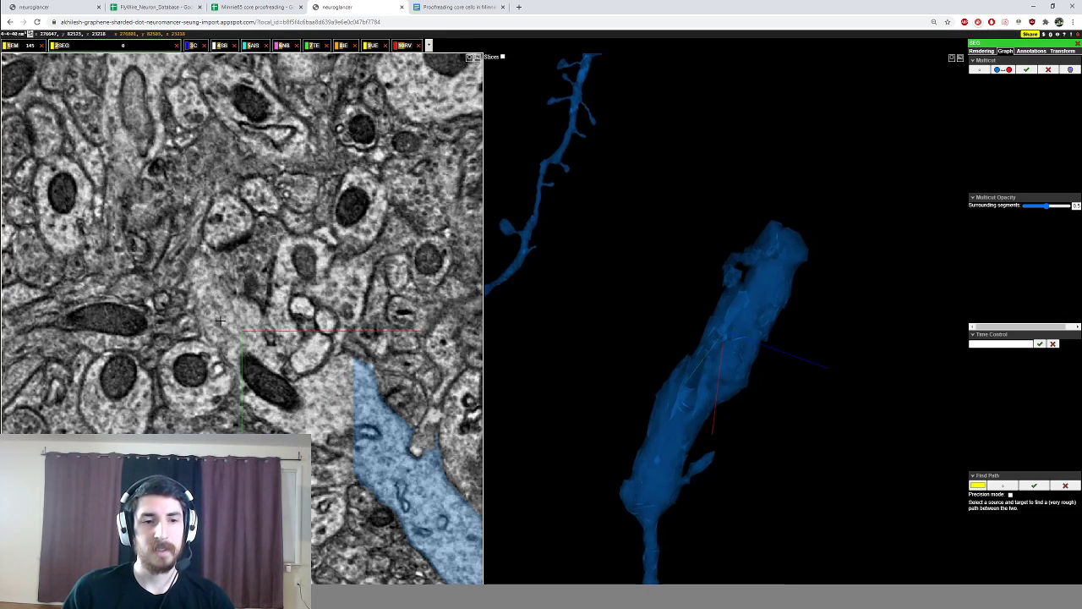
pyautogui.scroll(-5, 220, 320)
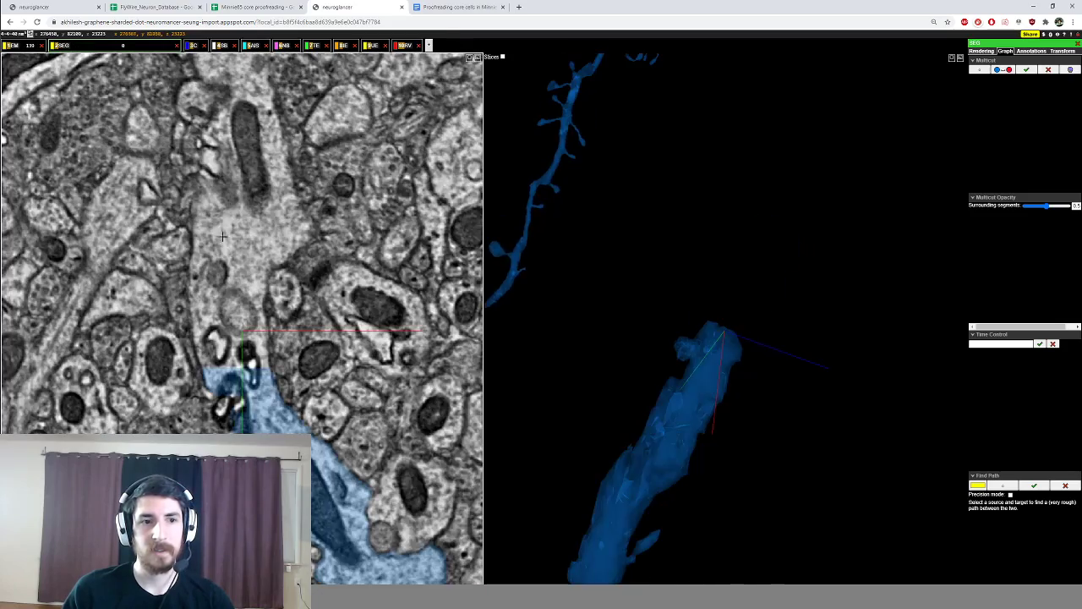
pyautogui.scroll(-15, 223, 236)
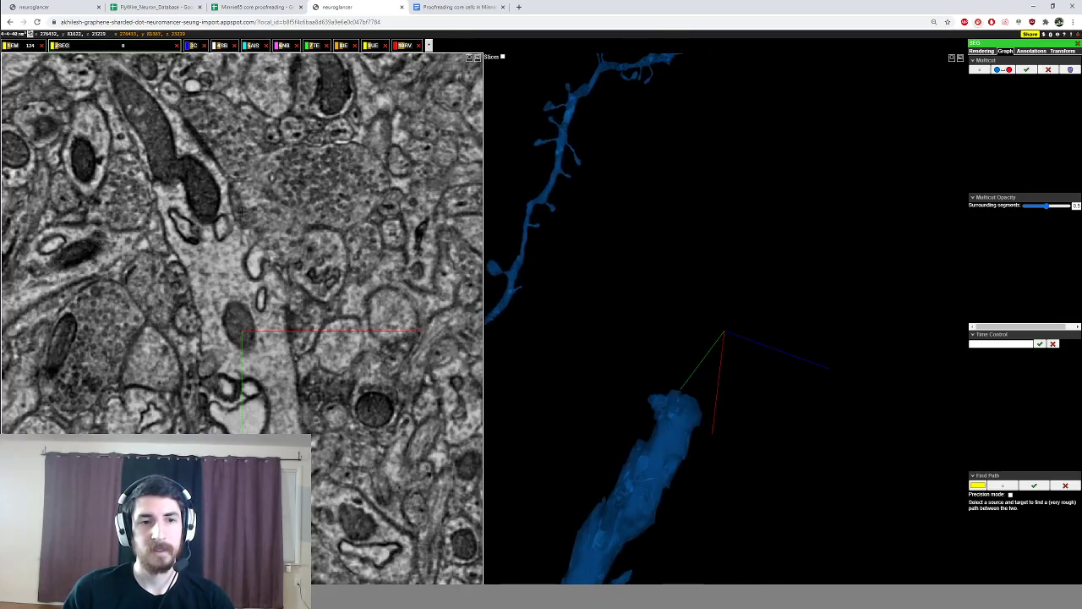
pyautogui.scroll(15, 242, 211)
pyautogui.keyDown('ctrl'); pyautogui.scroll(-10, 725, 331); pyautogui.keyUp('ctrl')
pyautogui.moveTo(676, 321); pyautogui.dragTo(786, 372)
pyautogui.keyDown('ctrl'); pyautogui.scroll(10, 724, 334); pyautogui.keyUp('ctrl')
pyautogui.scroll(-4, 428, 279)
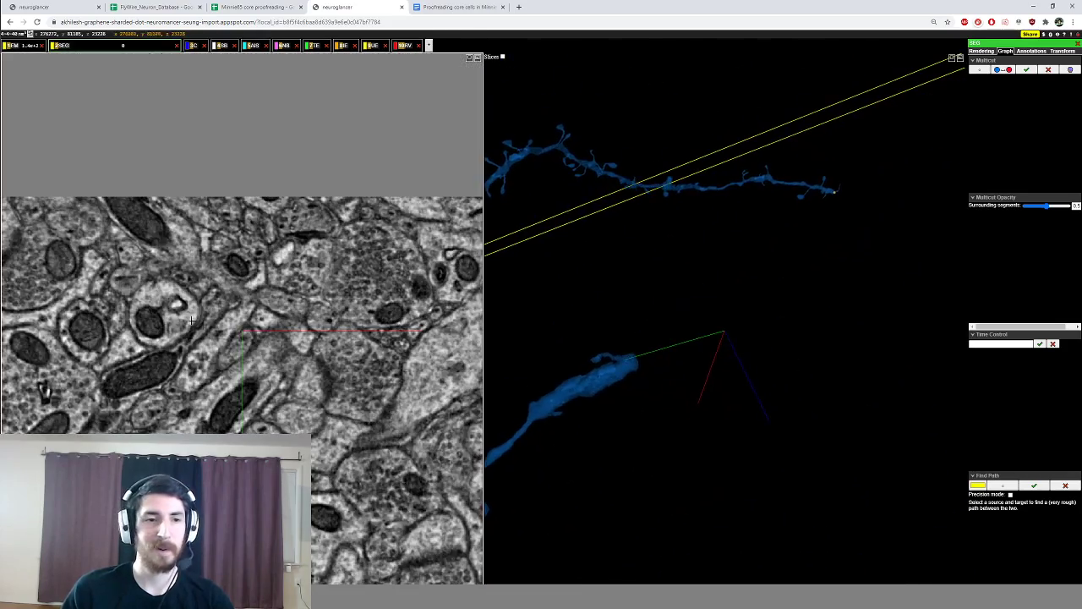
pyautogui.rightClick(154, 224)
pyautogui.scroll(-4, 201, 301)
pyautogui.rightClick(161, 218)
pyautogui.scroll(2, 166, 231)
pyautogui.rightClick(161, 218)
pyautogui.scroll(2, 172, 249)
pyautogui.scroll(4, 174, 250)
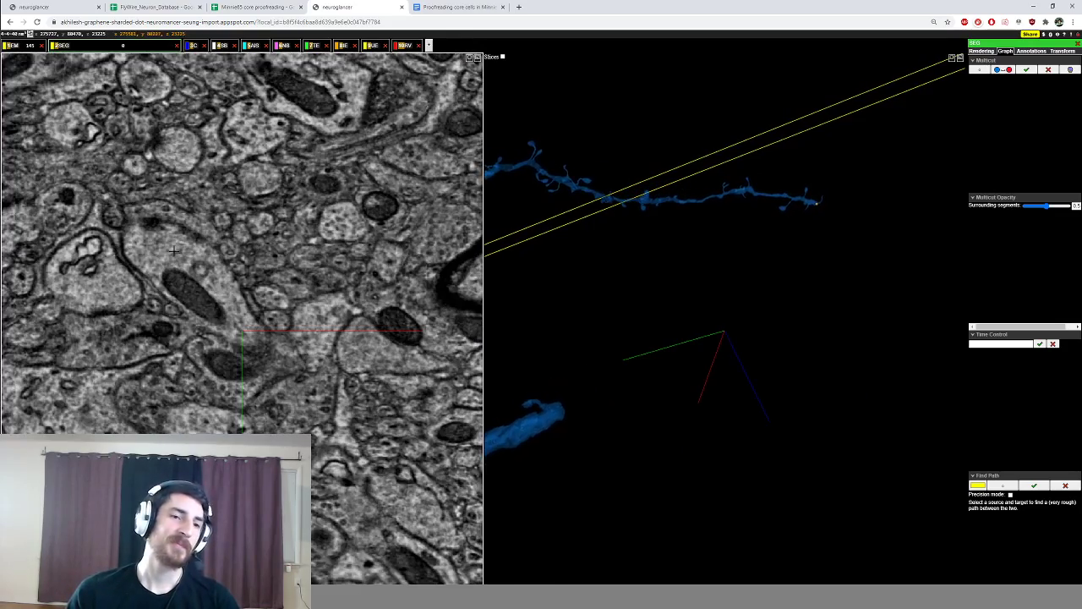
# Step: Recentre on the blunt end of the branch and examine the segment boundary and the side flap in neighbouring slices
pyautogui.moveTo(621, 415); pyautogui.dragTo(622, 382)
pyautogui.keyDown('ctrl'); pyautogui.scroll(-3, 622, 383); pyautogui.keyUp('ctrl')
pyautogui.rightClick(622, 379)
pyautogui.keyDown('ctrl'); pyautogui.scroll(5, 634, 383); pyautogui.keyUp('ctrl')
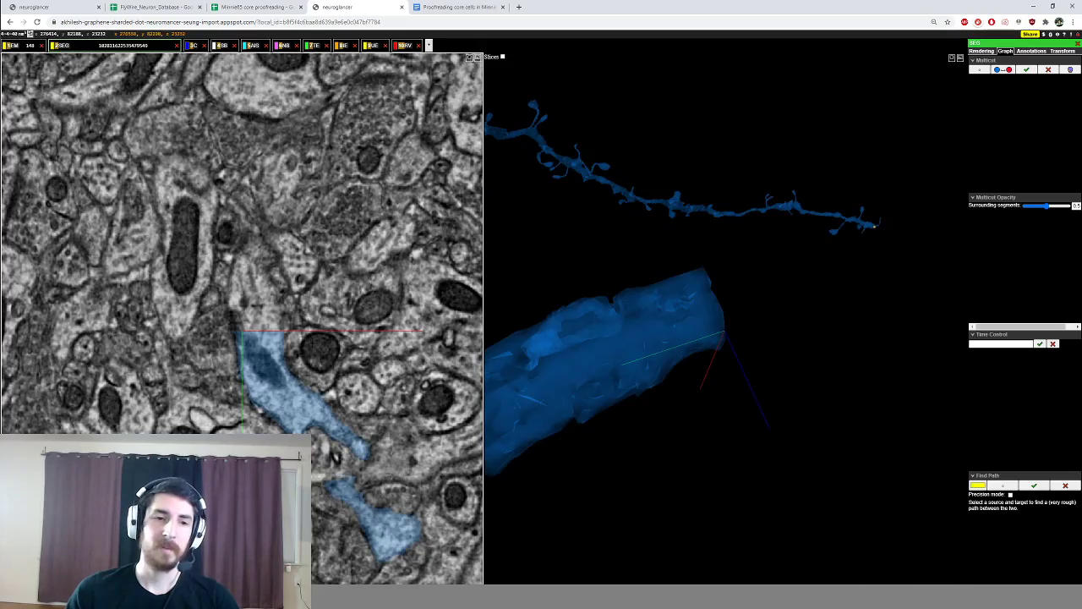
pyautogui.rightClick(224, 336)
pyautogui.rightClick(273, 277)
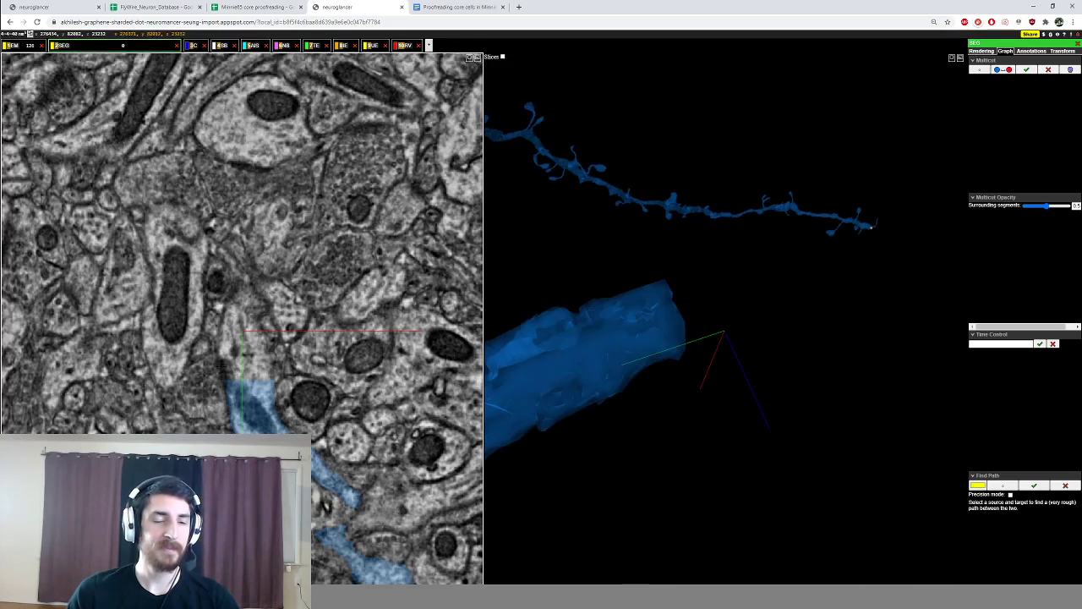
pyautogui.scroll(5, 222, 353)
pyautogui.scroll(-4, 248, 252)
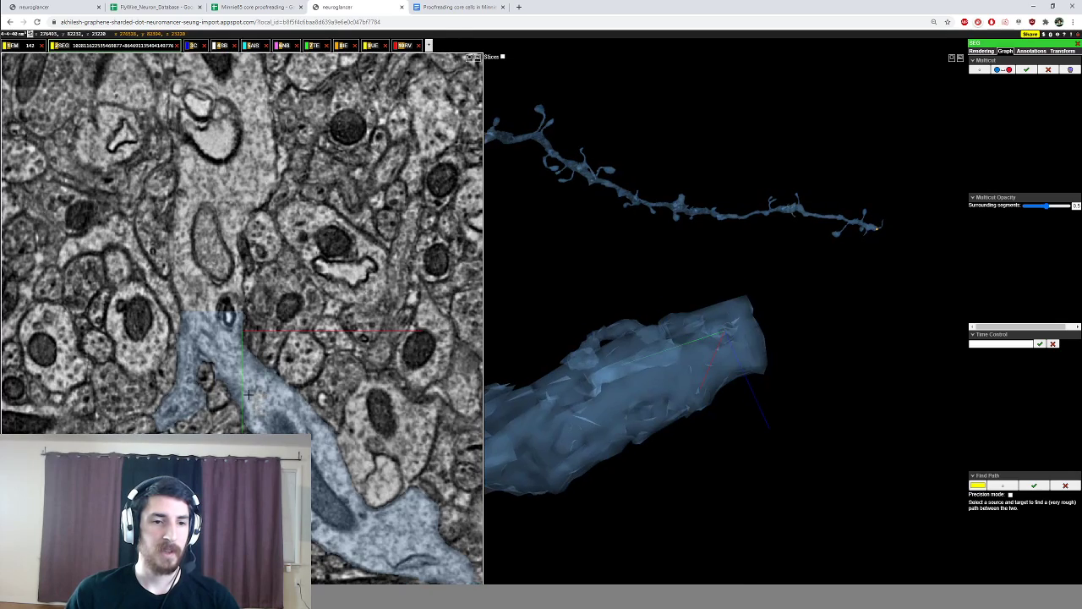
pyautogui.scroll(-2, 251, 397)
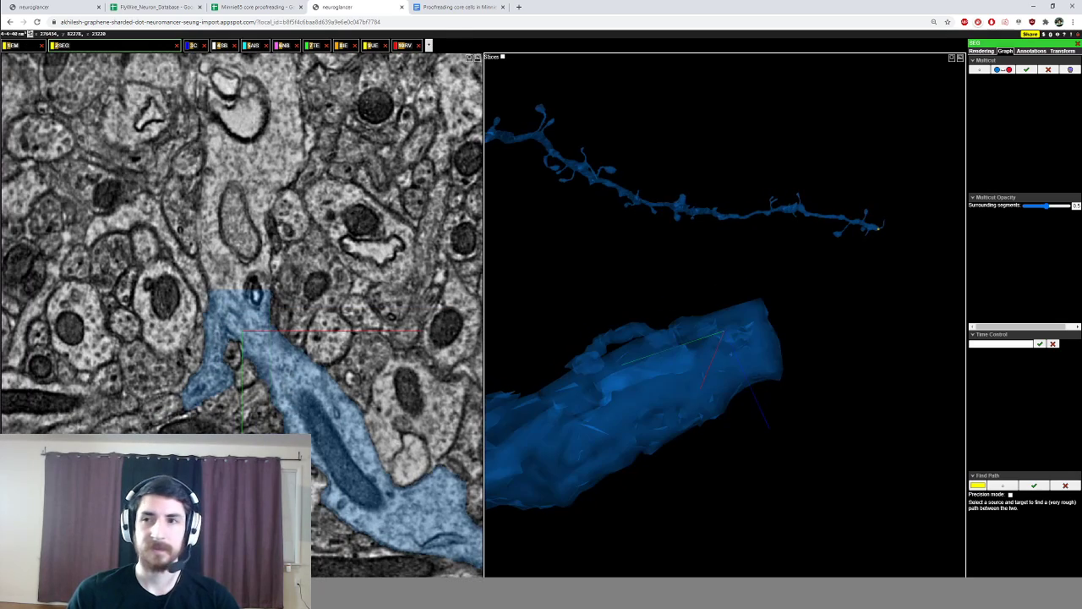
# Step: Mark the thin side flap at the blunt end with red split points and the adjoining dendrite with blue ones
pyautogui.click(978, 70)
pyautogui.keyDown('ctrl'); pyautogui.click(212, 330); pyautogui.keyUp('ctrl')
pyautogui.keyDown('ctrl'); pyautogui.click(221, 335); pyautogui.keyUp('ctrl')
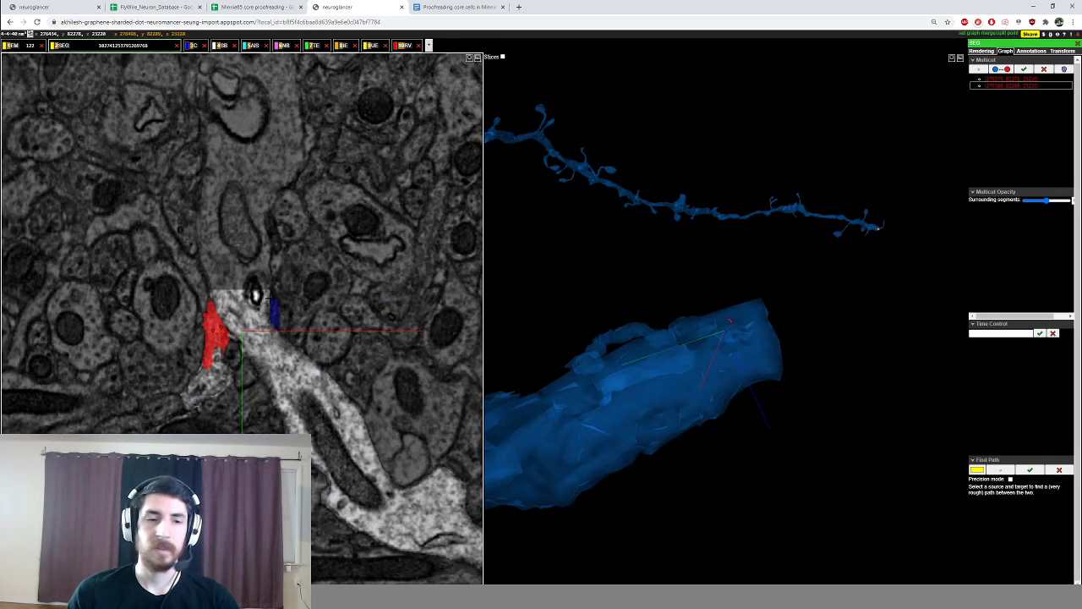
pyautogui.keyDown('ctrl'); pyautogui.click(227, 297); pyautogui.keyUp('ctrl')
pyautogui.keyDown('ctrl'); pyautogui.click(245, 325); pyautogui.keyUp('ctrl')
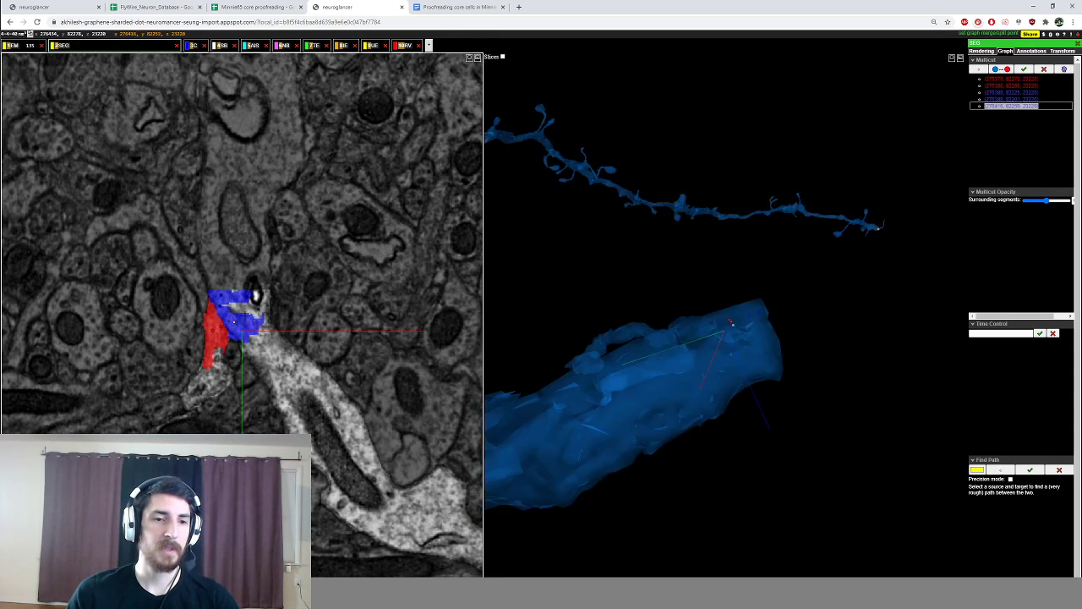
pyautogui.scroll(-4, 325, 330)
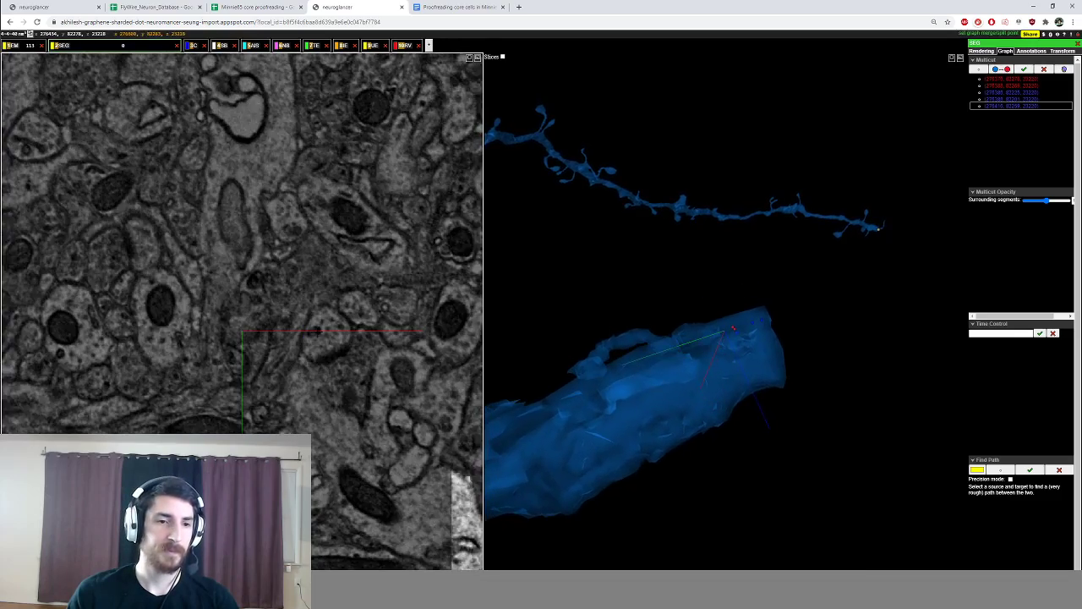
pyautogui.scroll(-3, 326, 330)
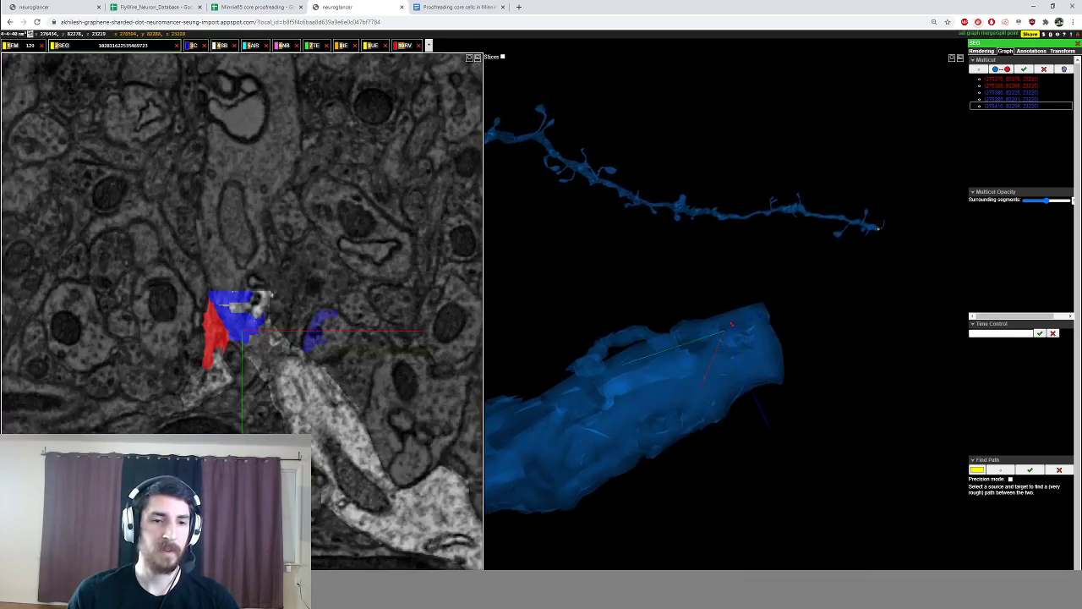
# Step: Check the placed points in 3D, split the side flap from the dendrite, and clear the multicut points
pyautogui.keyDown('ctrl'); pyautogui.scroll(-4, 724, 330); pyautogui.keyUp('ctrl')
pyautogui.moveTo(745, 363); pyautogui.dragTo(668, 254)
pyautogui.keyDown('ctrl'); pyautogui.scroll(3, 668, 254); pyautogui.keyUp('ctrl')
pyautogui.moveTo(641, 375); pyautogui.dragTo(652, 311)
pyautogui.moveTo(567, 349); pyautogui.dragTo(616, 535)
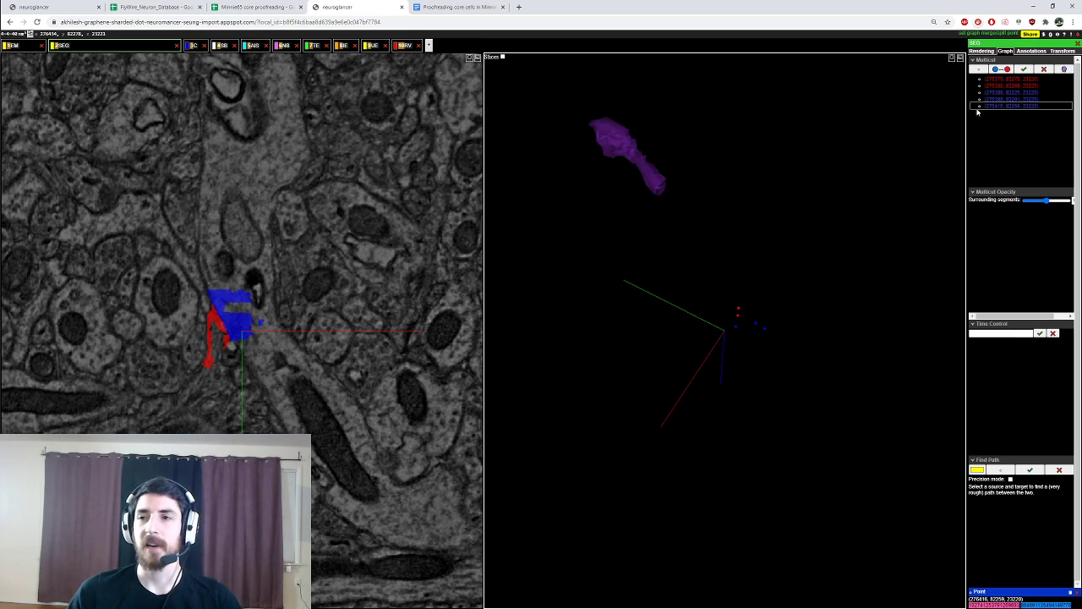
pyautogui.click(1043, 71)
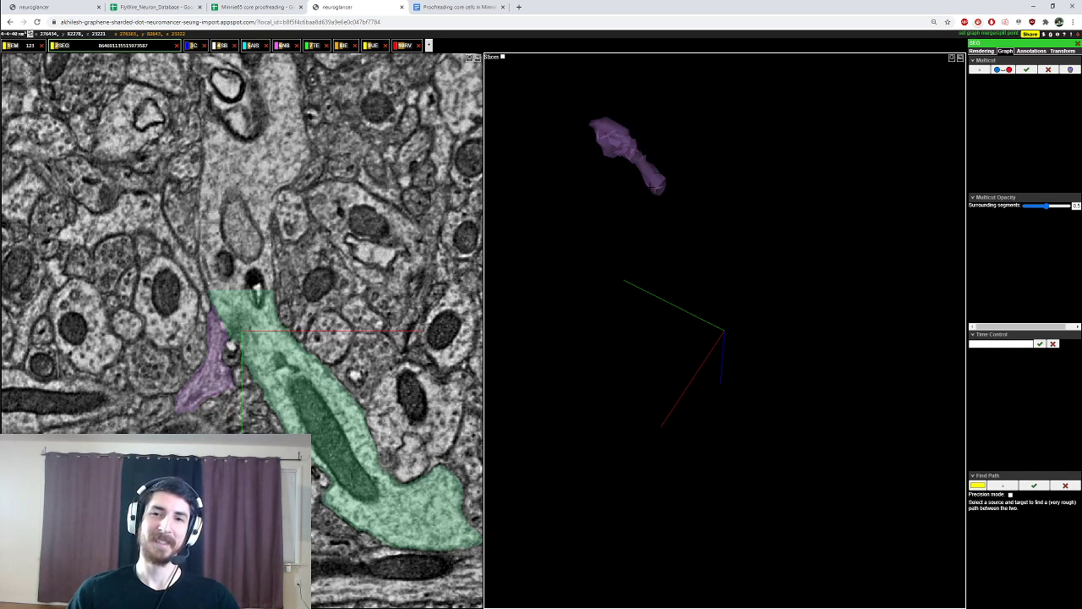
# Step: Mark the rounded profile merged to the dendrite's blunt end with blue split points and the dendrite beside it with red ones
pyautogui.scroll(-5, 263, 333)
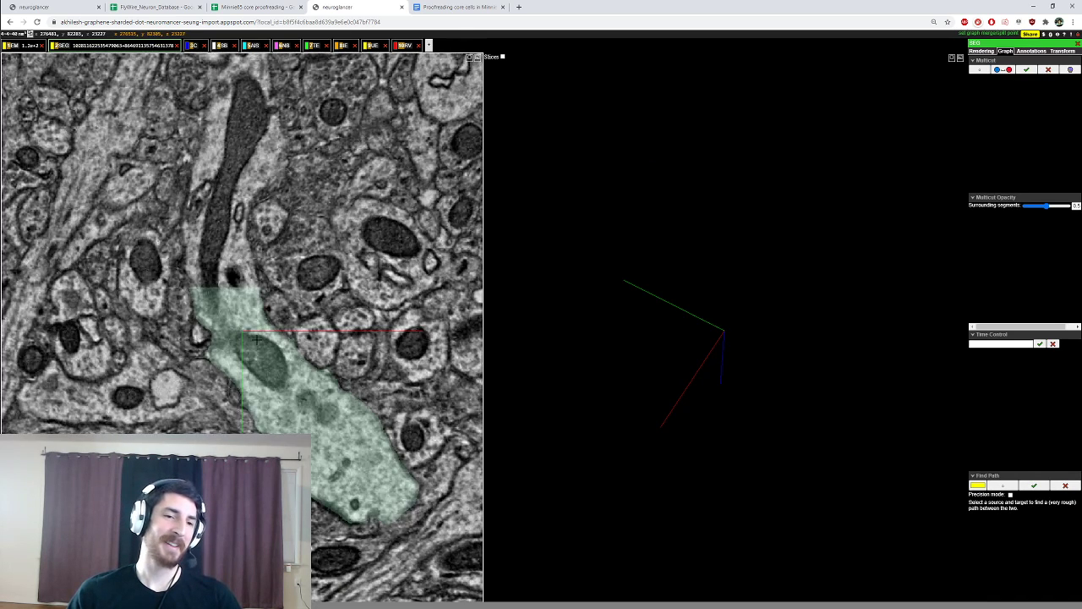
pyautogui.scroll(-6, 254, 349)
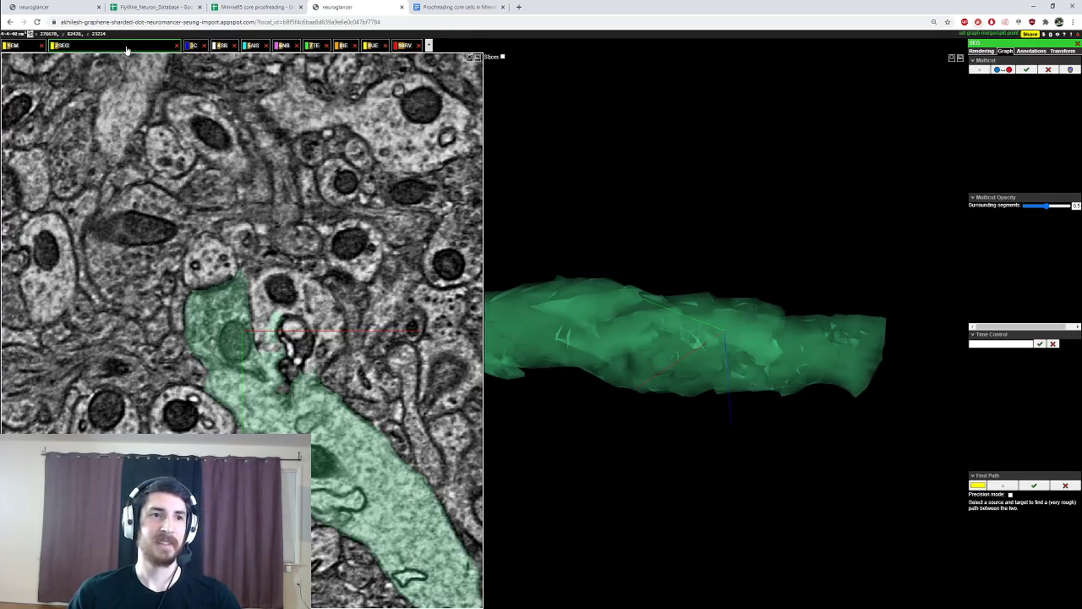
pyautogui.keyDown('ctrl'); pyautogui.click(244, 363); pyautogui.keyUp('ctrl')
pyautogui.keyDown('ctrl'); pyautogui.click(254, 356); pyautogui.keyUp('ctrl')
pyautogui.keyDown('ctrl'); pyautogui.click(200, 361); pyautogui.keyUp('ctrl')
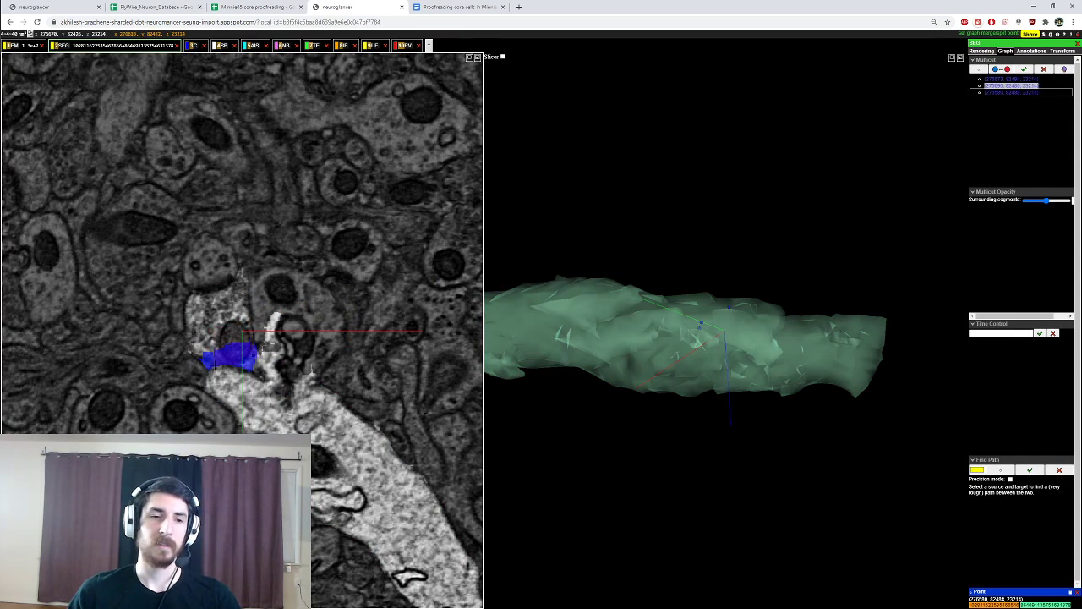
pyautogui.keyDown('ctrl'); pyautogui.click(217, 377); pyautogui.keyUp('ctrl')
pyautogui.keyDown('ctrl'); pyautogui.click(210, 380); pyautogui.keyUp('ctrl')
pyautogui.keyDown('ctrl'); pyautogui.click(217, 381); pyautogui.keyUp('ctrl')
pyautogui.keyDown('ctrl'); pyautogui.click(240, 375); pyautogui.keyUp('ctrl')
pyautogui.keyDown('ctrl'); pyautogui.click(234, 372); pyautogui.keyUp('ctrl')
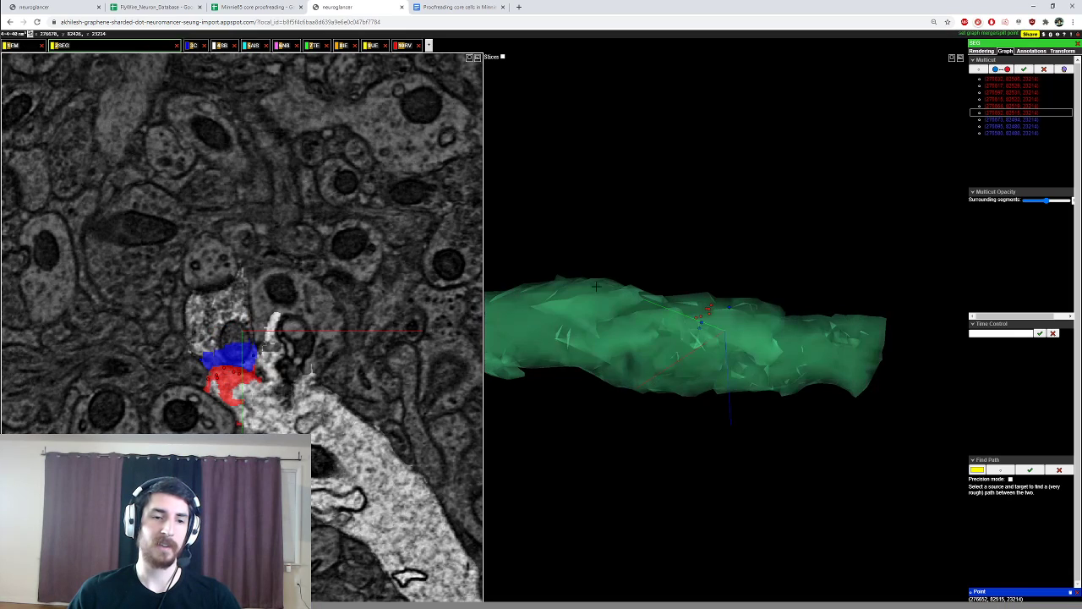
# Step: Split the rounded profile from the dendrite and clear the multicut points
pyautogui.click(1024, 69)
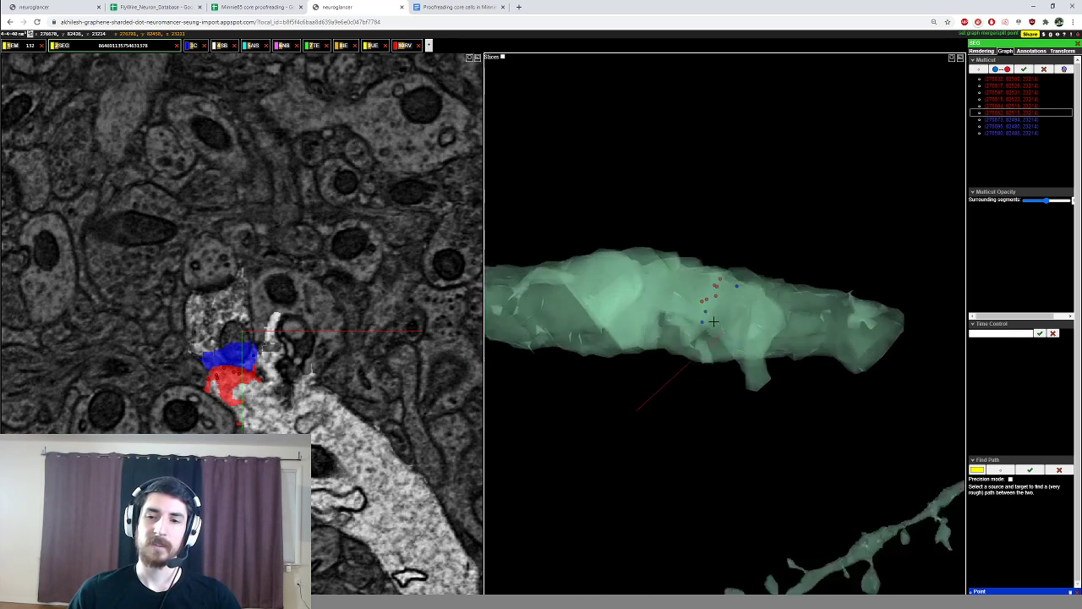
pyautogui.moveTo(702, 338); pyautogui.dragTo(729, 302)
pyautogui.keyDown('ctrl'); pyautogui.scroll(-4, 724, 326); pyautogui.keyUp('ctrl')
pyautogui.keyDown('ctrl'); pyautogui.scroll(4, 729, 302); pyautogui.keyUp('ctrl')
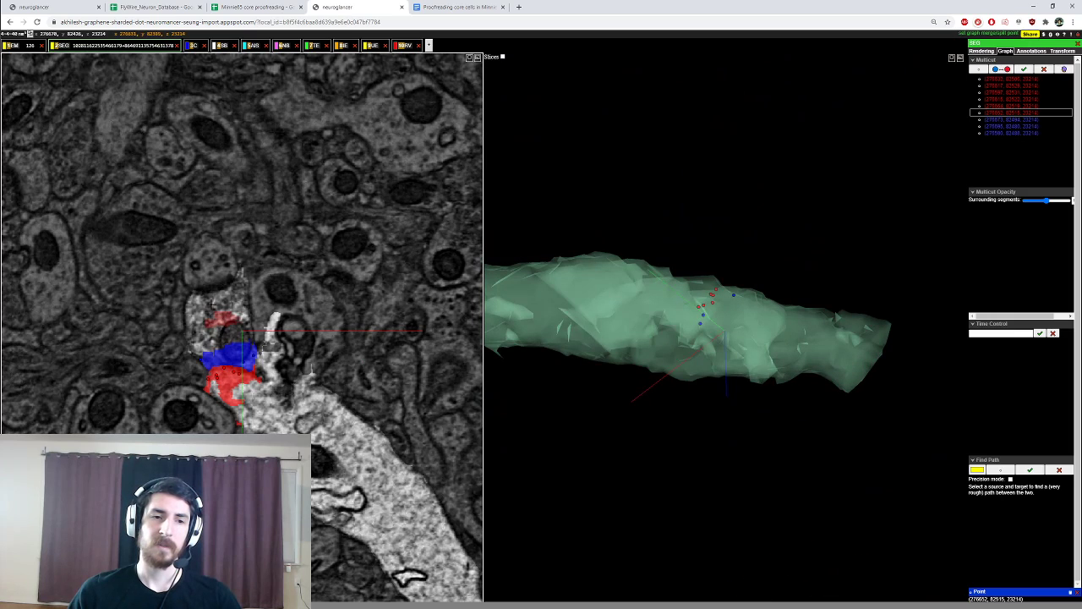
pyautogui.doubleClick(743, 333)
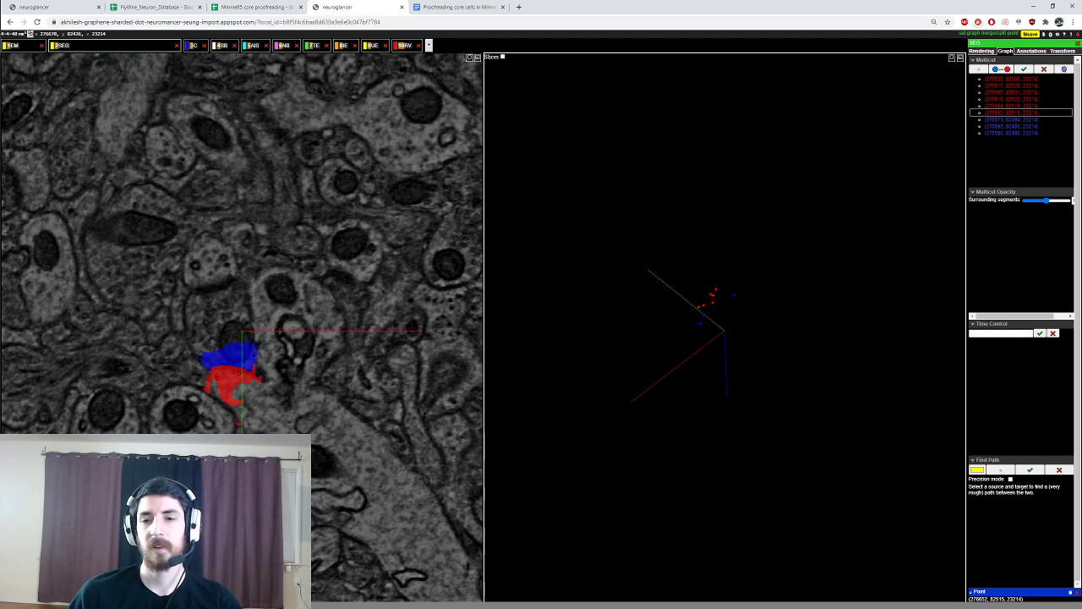
pyautogui.click(1044, 70)
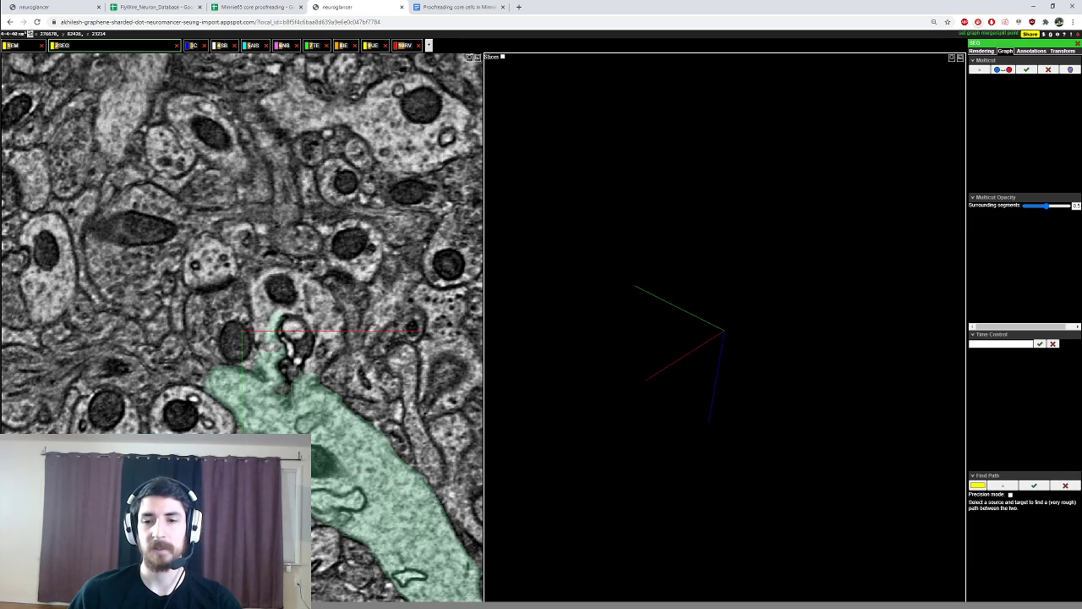
# Step: Mark the upper branch's cut-off end as an incomplete end on the dendrite in the slice
pyautogui.keyDown('ctrl'); pyautogui.scroll(-3, 676, 322); pyautogui.keyUp('ctrl')
pyautogui.moveTo(677, 322)
pyautogui.mouseDown()
pyautogui.moveTo(677, 363)
pyautogui.moveTo(677, 347)
pyautogui.mouseUp()
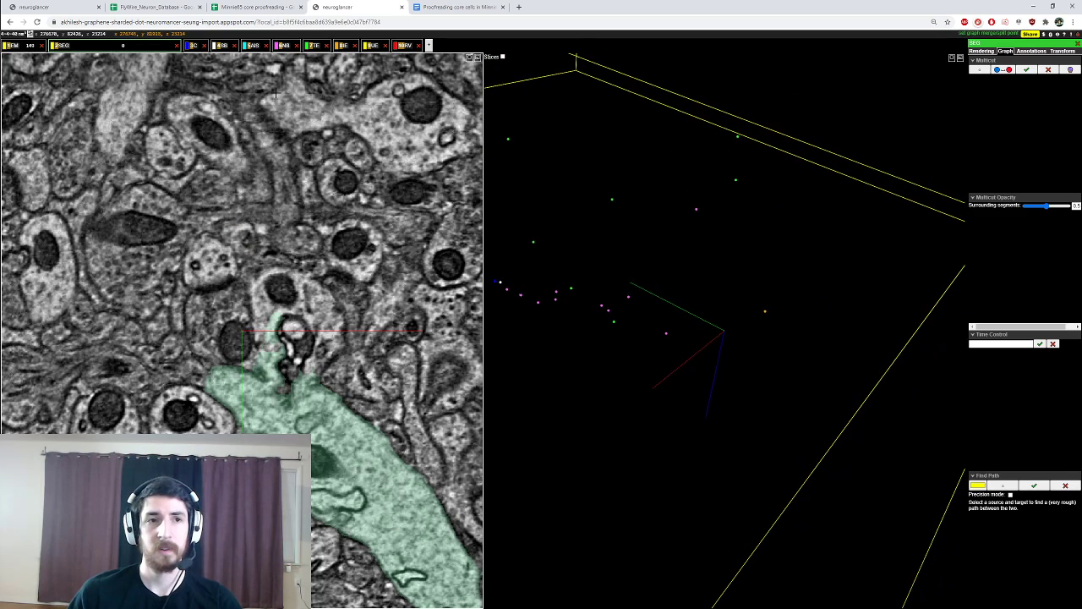
pyautogui.click(341, 46)
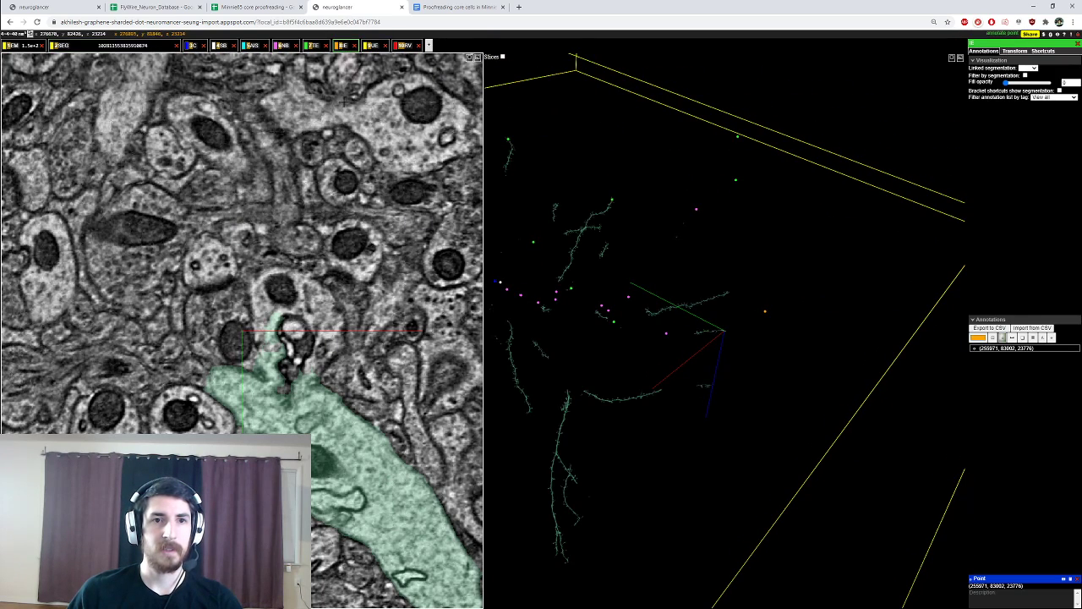
pyautogui.rightClick(293, 445)
# Step: Move to the fork on the neighbouring branch and mark it as a neuron branch point
pyautogui.moveTo(710, 355); pyautogui.dragTo(647, 336)
pyautogui.rightClick(688, 359)
pyautogui.keyDown('ctrl'); pyautogui.scroll(5, 688, 359); pyautogui.keyUp('ctrl')
pyautogui.rightClick(801, 385)
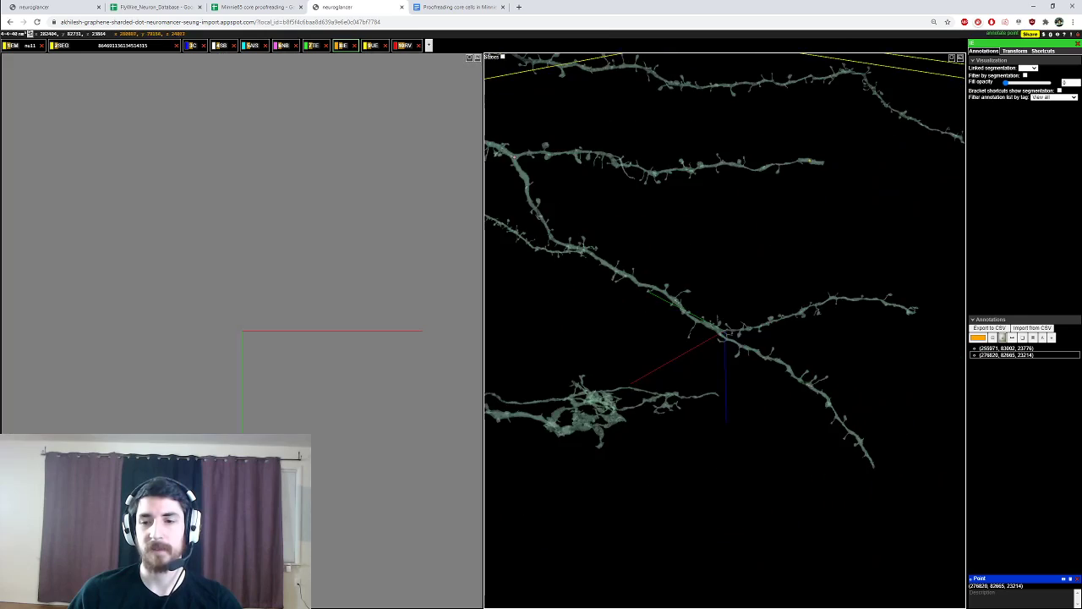
pyautogui.keyDown('ctrl'); pyautogui.scroll(5, 801, 385); pyautogui.keyUp('ctrl')
pyautogui.moveTo(790, 364); pyautogui.dragTo(694, 374)
pyautogui.rightClick(643, 333)
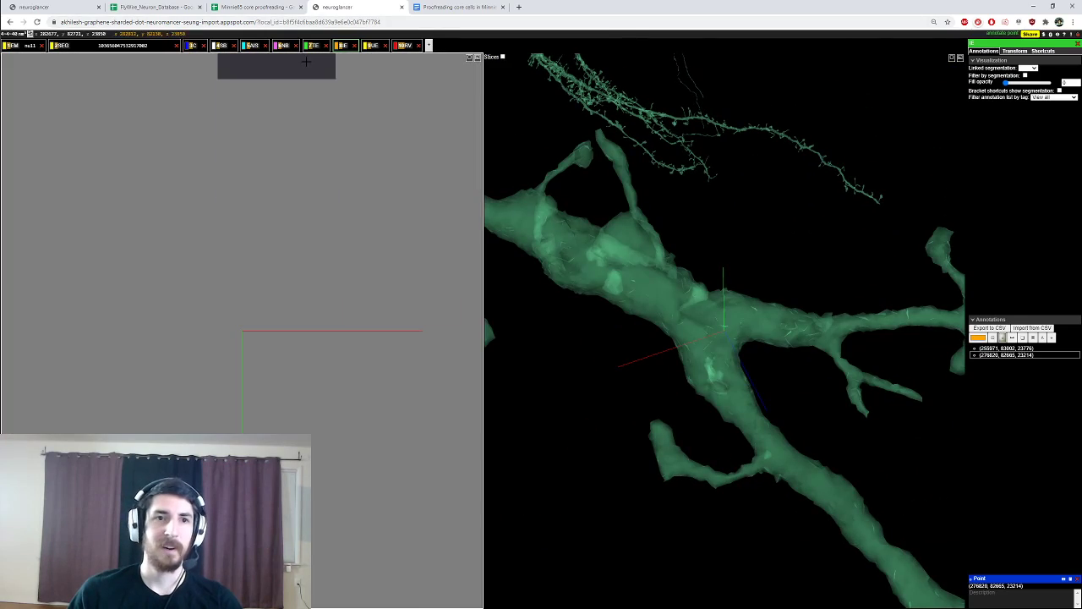
pyautogui.rightClick(284, 46)
pyautogui.scroll(4, 288, 347)
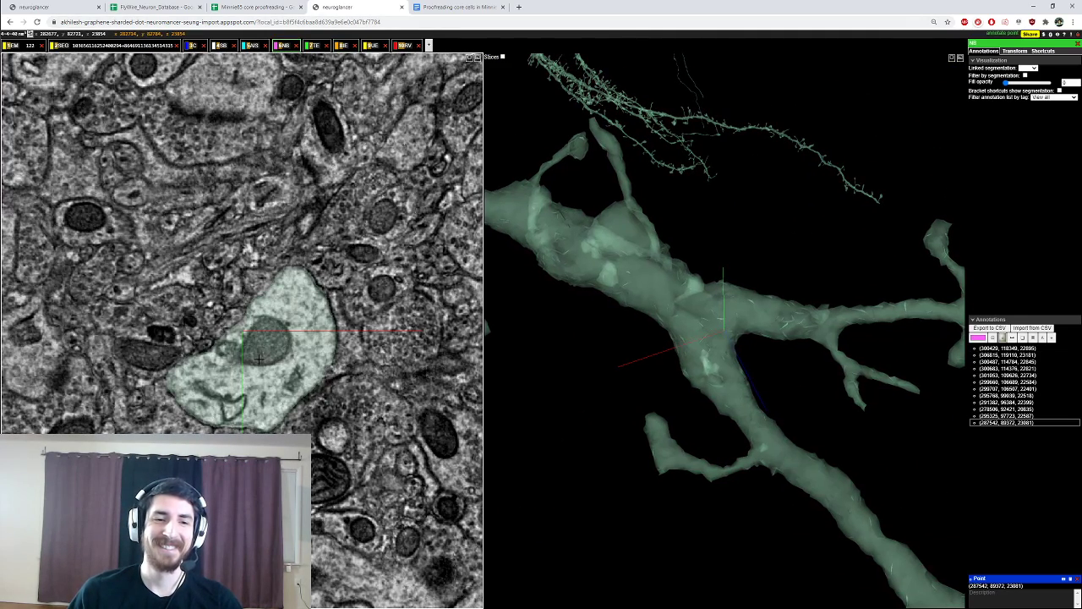
pyautogui.keyDown('ctrl'); pyautogui.click(259, 358); pyautogui.keyUp('ctrl')
# Step: Centre on the tip of the longer branch beyond the fork and add the adjoining fragment found in the deeper slices
pyautogui.scroll(-6, 725, 330)
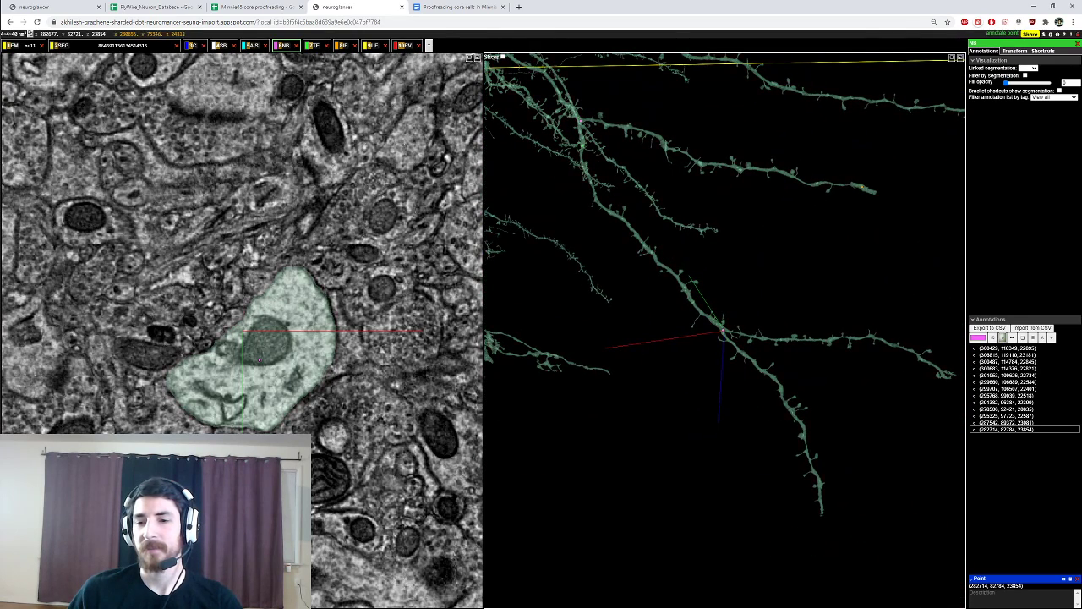
pyautogui.rightClick(822, 511)
pyautogui.scroll(7, 821, 511)
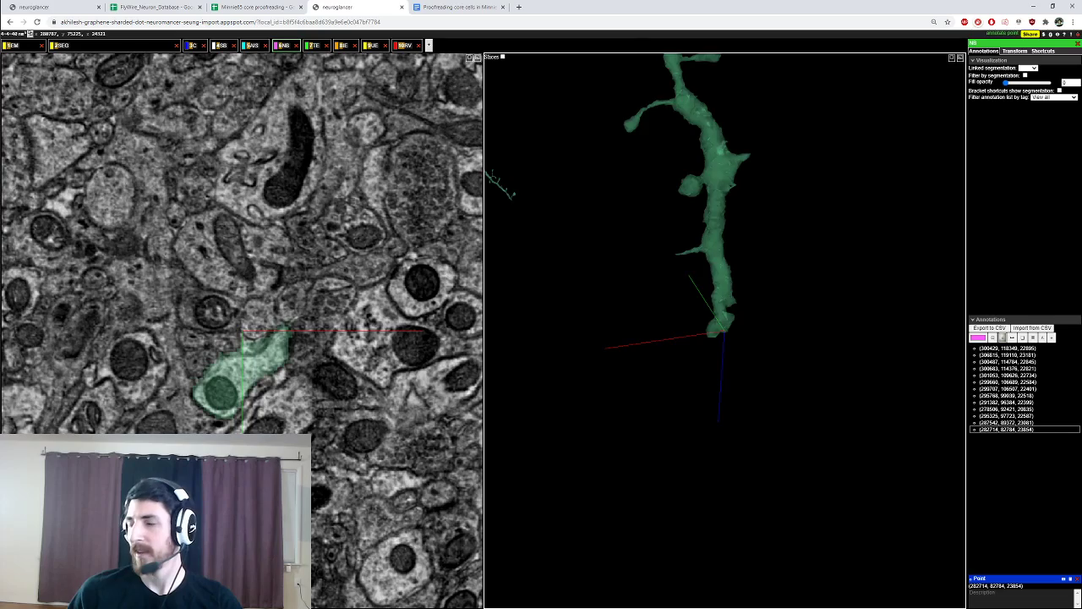
pyautogui.moveTo(821, 511); pyautogui.dragTo(899, 440)
pyautogui.scroll(-4, 248, 365)
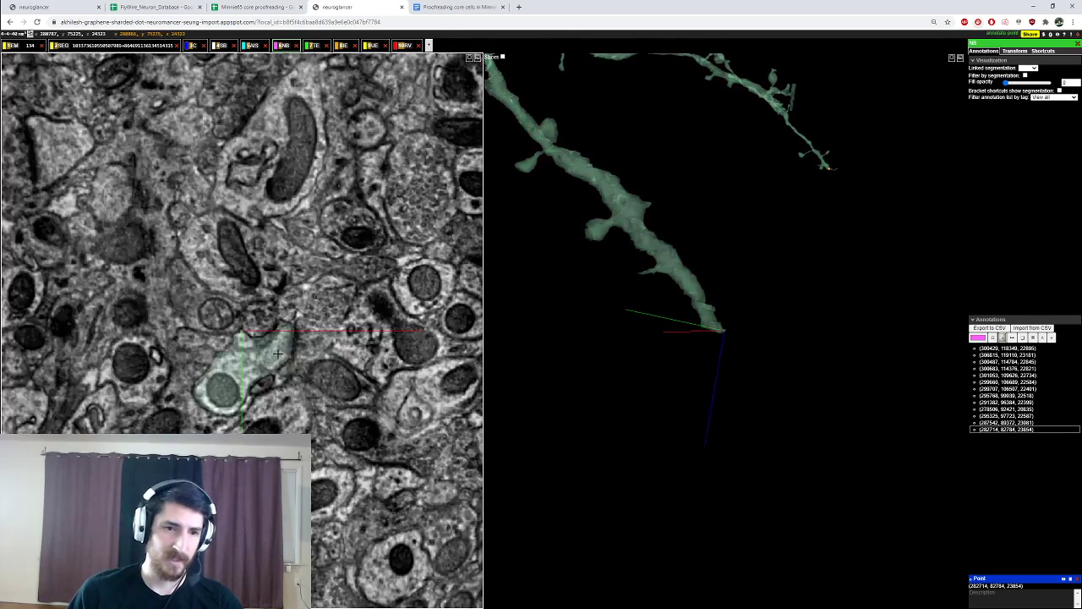
pyautogui.scroll(-7, 243, 361)
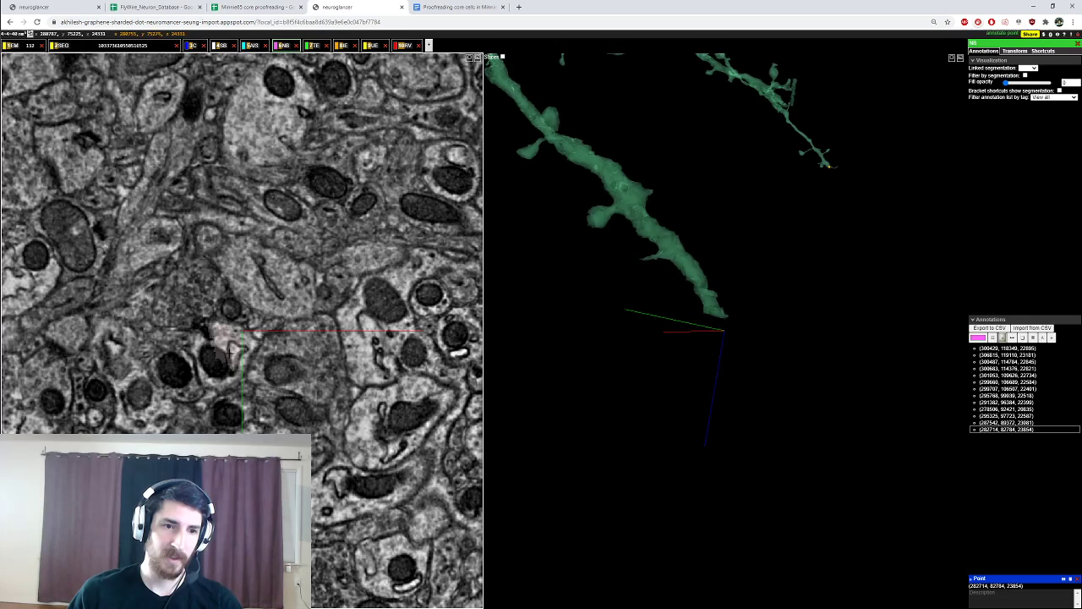
pyautogui.doubleClick(230, 354)
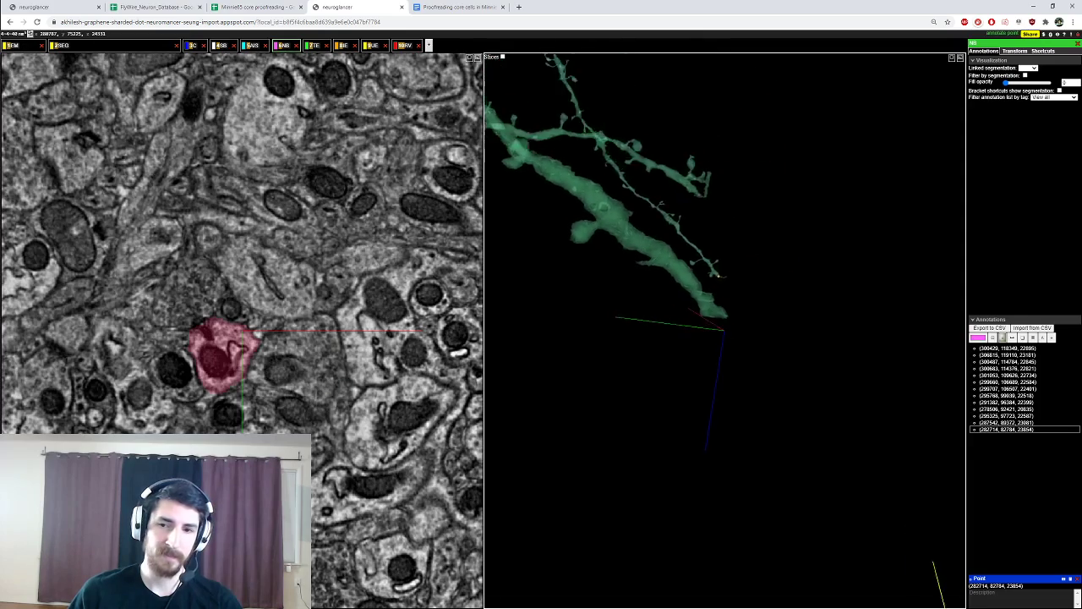
# Step: Follow the profile through the section gap beyond the added fragment and add the next segment of its continuation
pyautogui.scroll(-4, 218, 328)
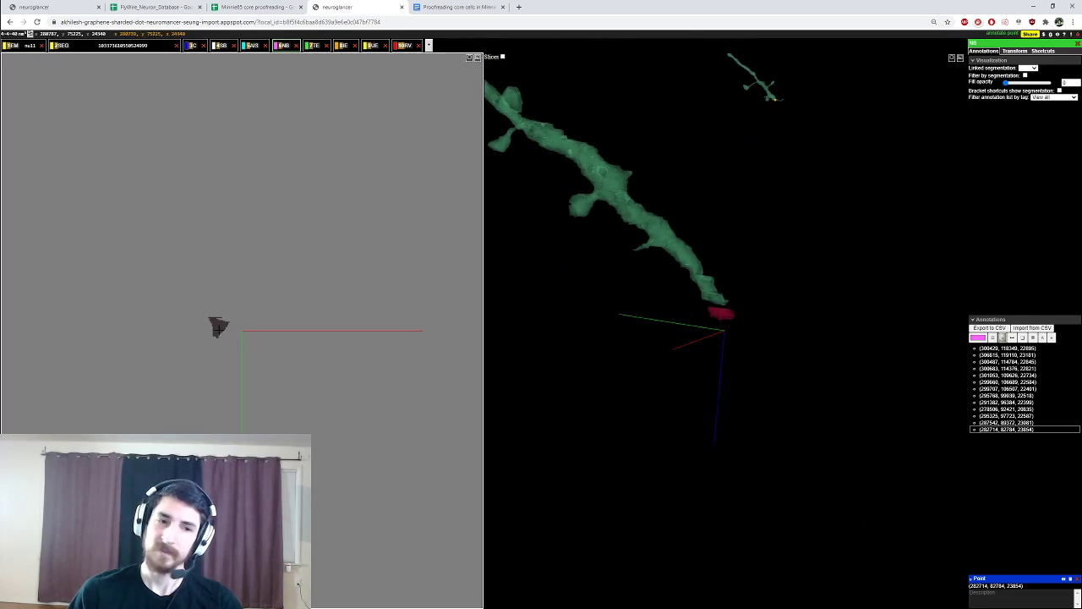
pyautogui.scroll(-3, 215, 330)
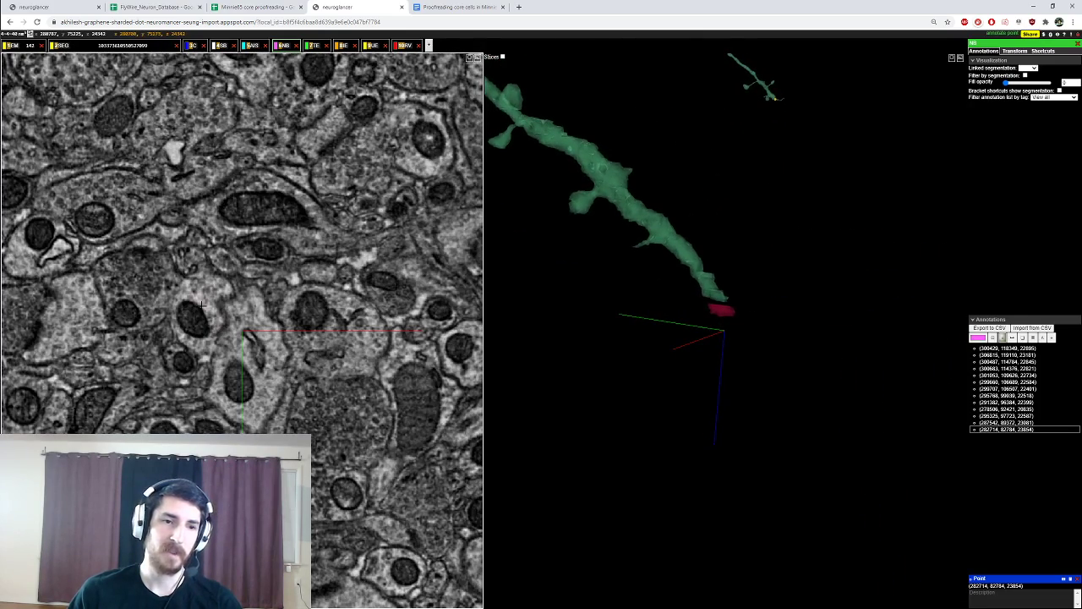
pyautogui.doubleClick(201, 305)
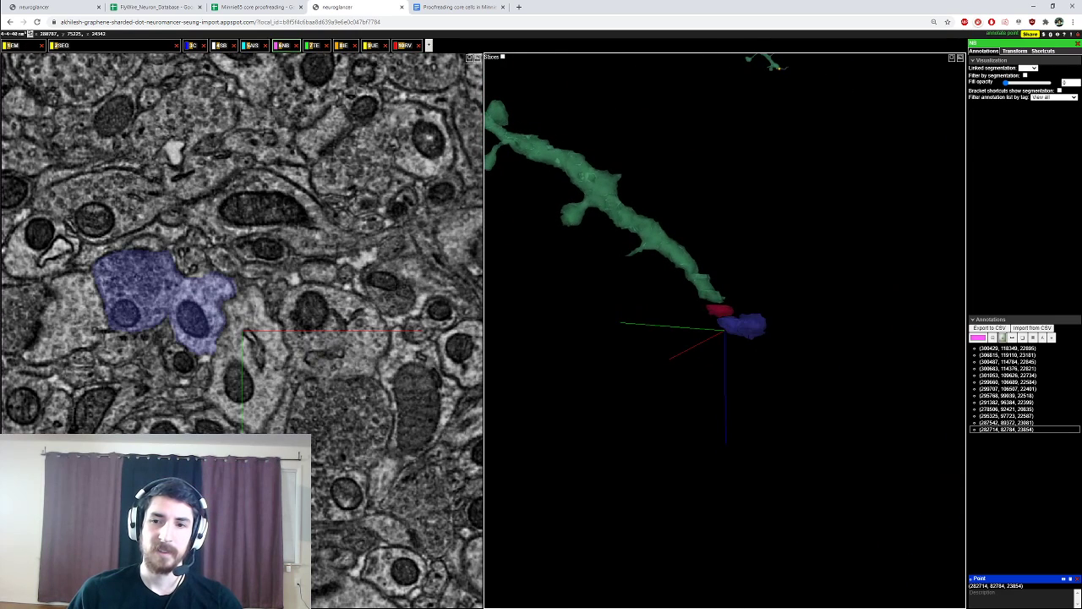
# Step: Deselect the blue and red fragments and mark the green dendrite's tip with a point in the orange annotation layer
pyautogui.doubleClick(201, 304)
pyautogui.doubleClick(726, 310)
pyautogui.rightClick(708, 296)
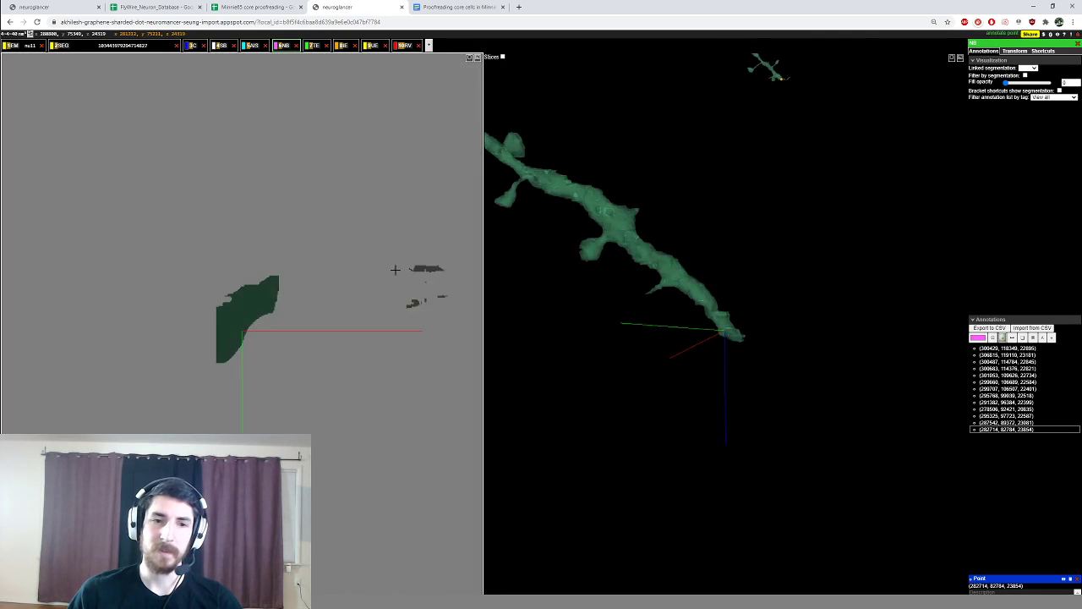
pyautogui.click(342, 45)
pyautogui.keyDown('ctrl'); pyautogui.click(241, 315); pyautogui.keyUp('ctrl')
# Step: Inspect the neighbouring green branch's end in 3D and EM slices with the segmentation layer's graph tools open
pyautogui.scroll(-10, 677, 279)
pyautogui.moveTo(676, 279); pyautogui.dragTo(647, 343)
pyautogui.scroll(5, 647, 342)
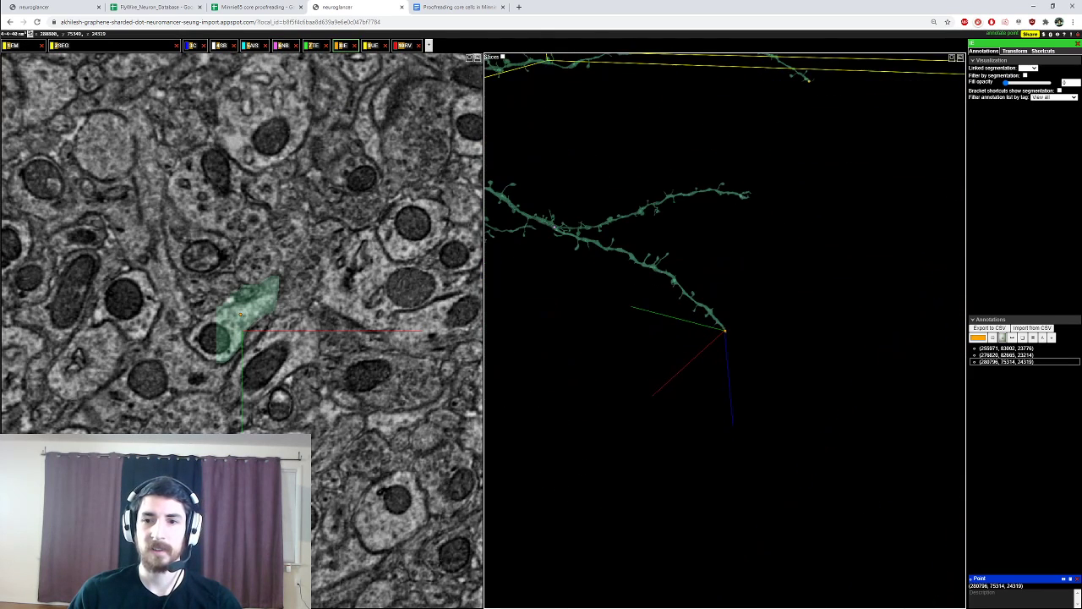
pyautogui.rightClick(747, 196)
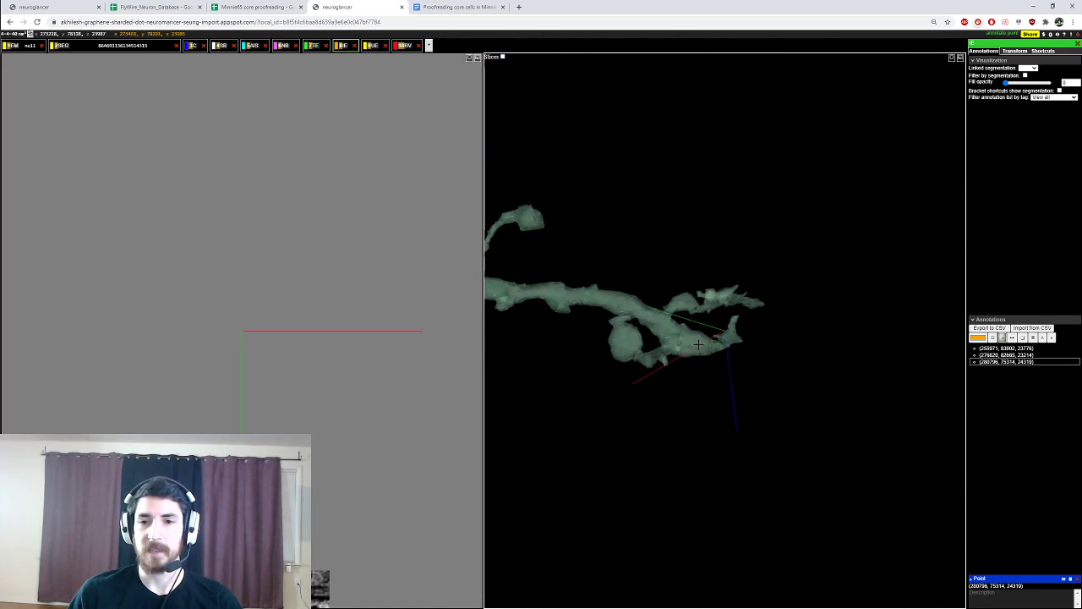
pyautogui.rightClick(121, 47)
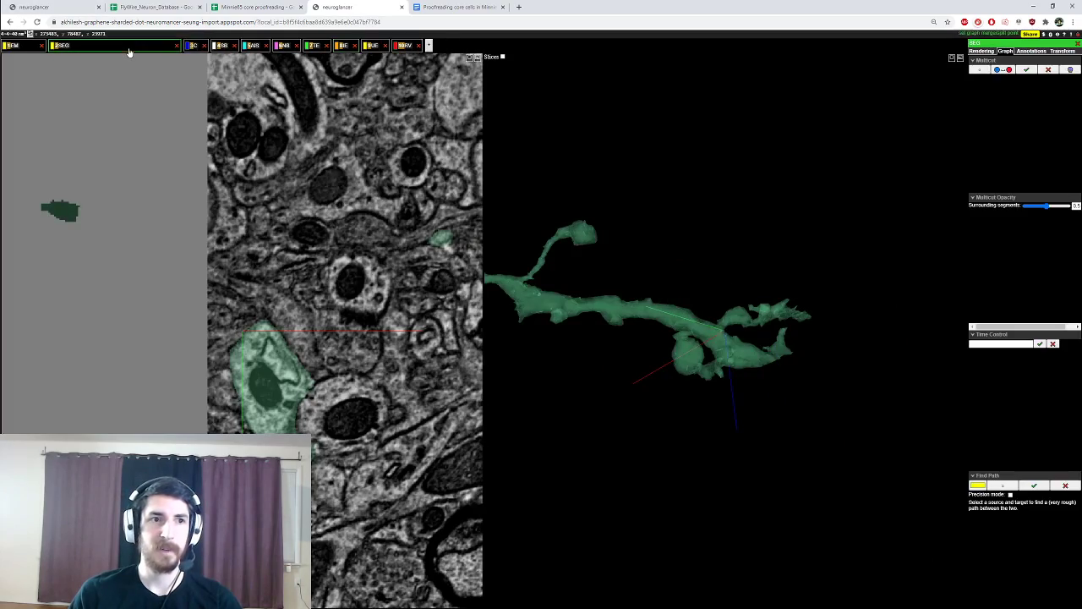
pyautogui.scroll(3, 301, 325)
pyautogui.scroll(5, 301, 325)
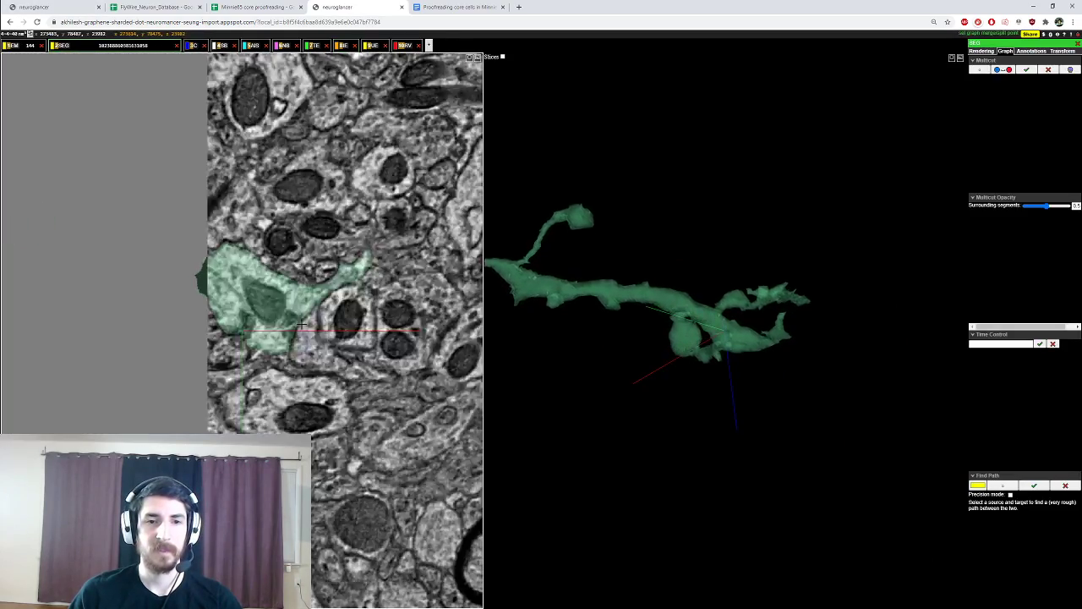
pyautogui.rightClick(771, 301)
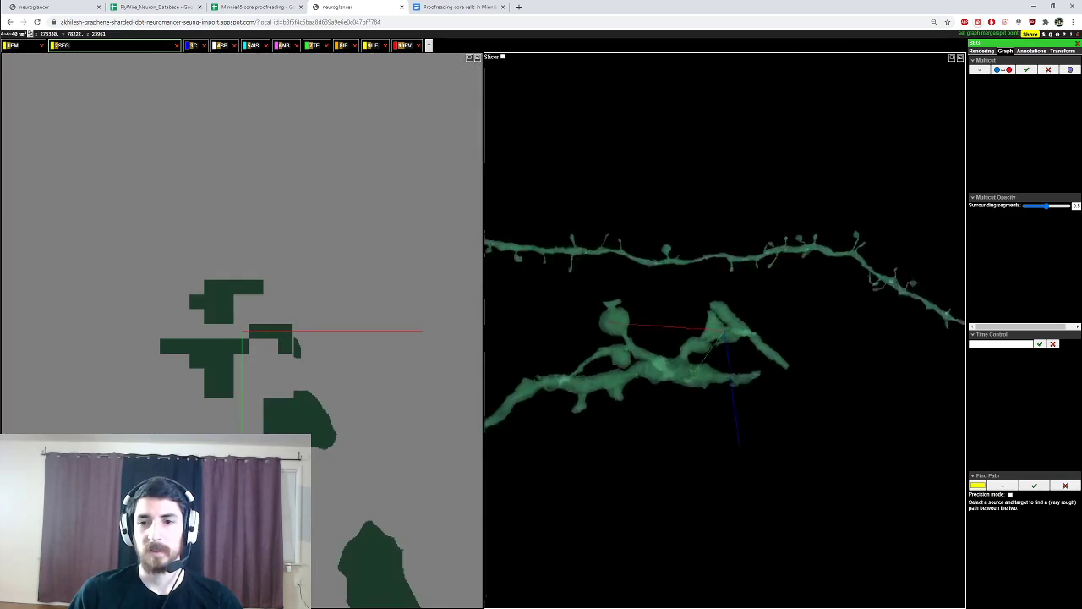
# Step: Split the upper protrusion from the green branch using three red multicut points below the thin contact and three blue ones above it
pyautogui.rightClick(658, 357)
pyautogui.moveTo(658, 357); pyautogui.dragTo(719, 368)
pyautogui.scroll(2, 734, 391)
pyautogui.scroll(2, 330, 329)
pyautogui.scroll(-1, 231, 337)
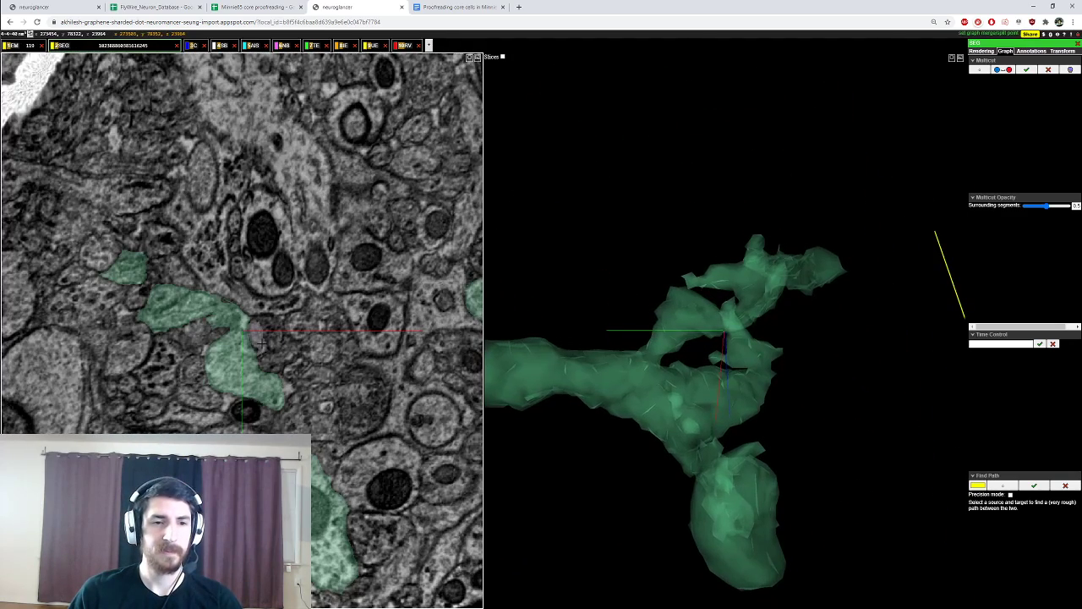
pyautogui.keyDown('ctrl'); pyautogui.click(230, 336); pyautogui.keyUp('ctrl')
pyautogui.keyDown('ctrl'); pyautogui.click(241, 321); pyautogui.keyUp('ctrl')
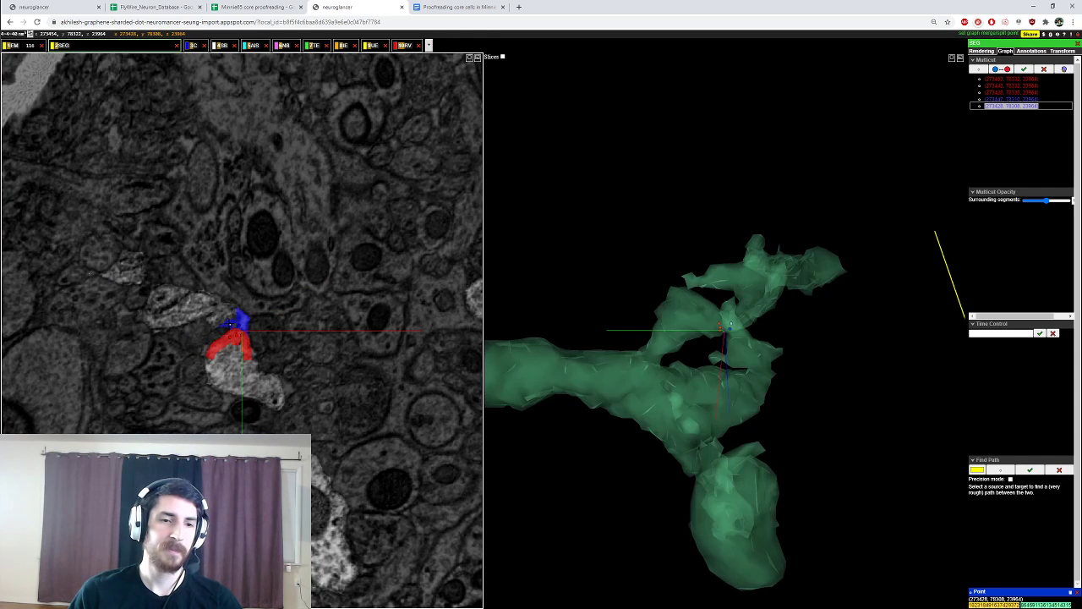
pyautogui.keyDown('ctrl'); pyautogui.click(237, 321); pyautogui.keyUp('ctrl')
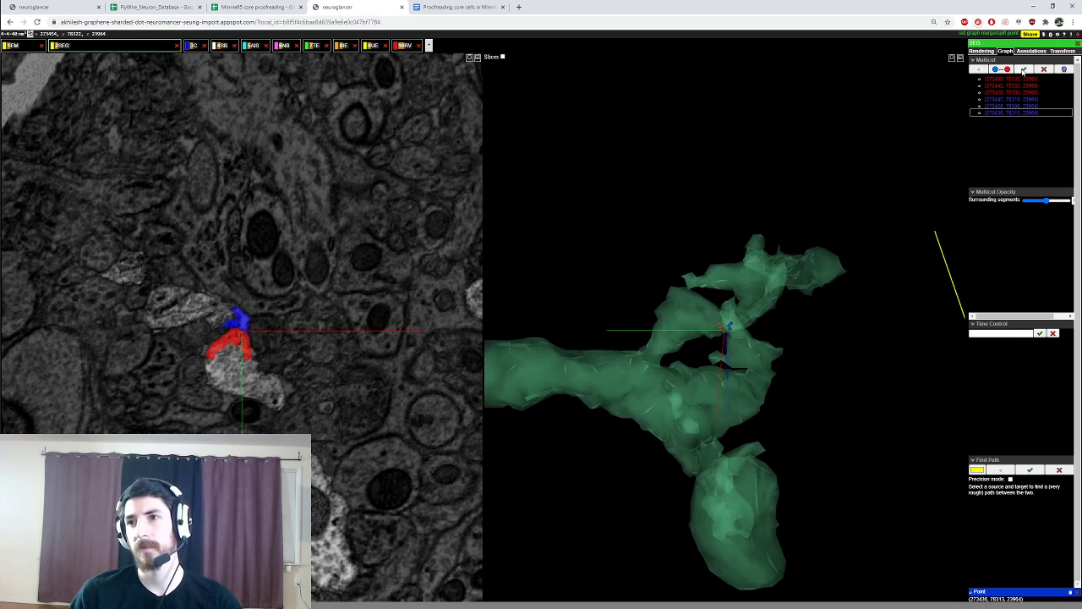
# Step: Deselect the outdated green segment, clear its multicut points and select the segment at the branch tip
pyautogui.moveTo(668, 380); pyautogui.dragTo(759, 383)
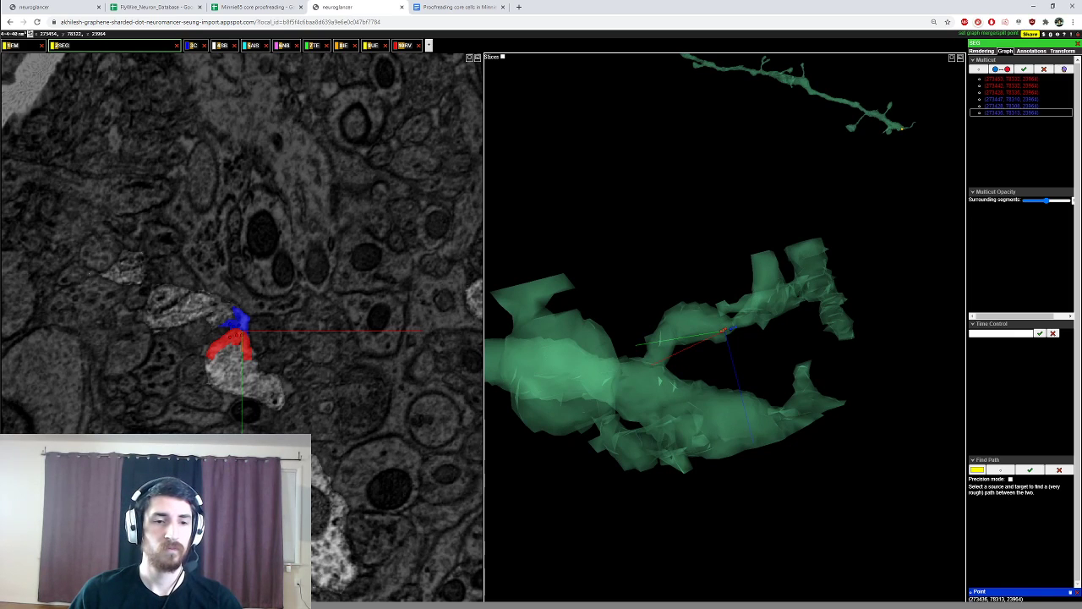
pyautogui.moveTo(761, 398); pyautogui.dragTo(808, 426)
pyautogui.rightClick(814, 426)
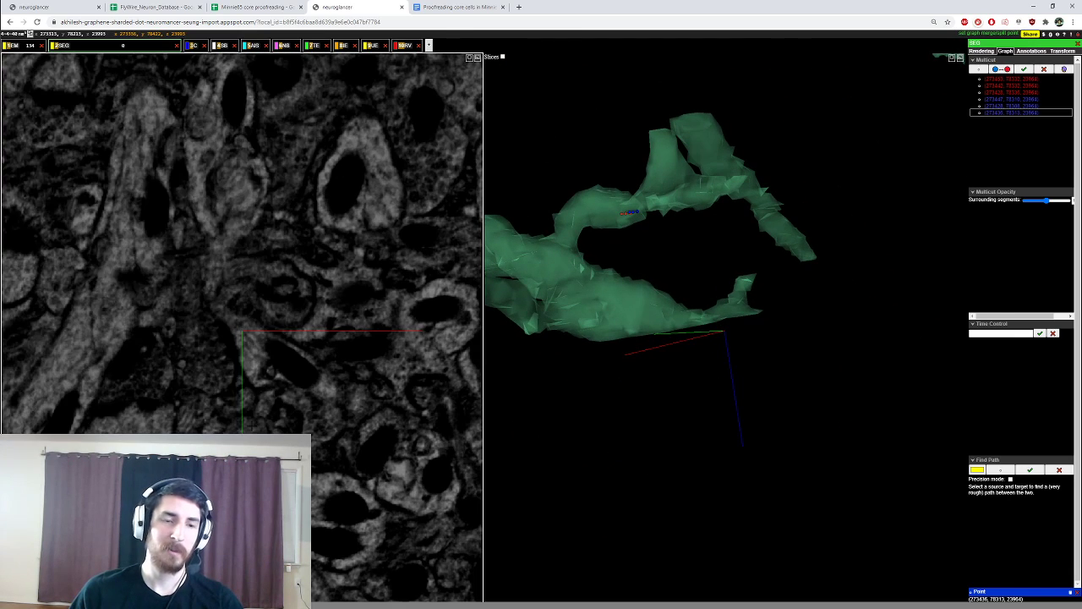
pyautogui.doubleClick(275, 402)
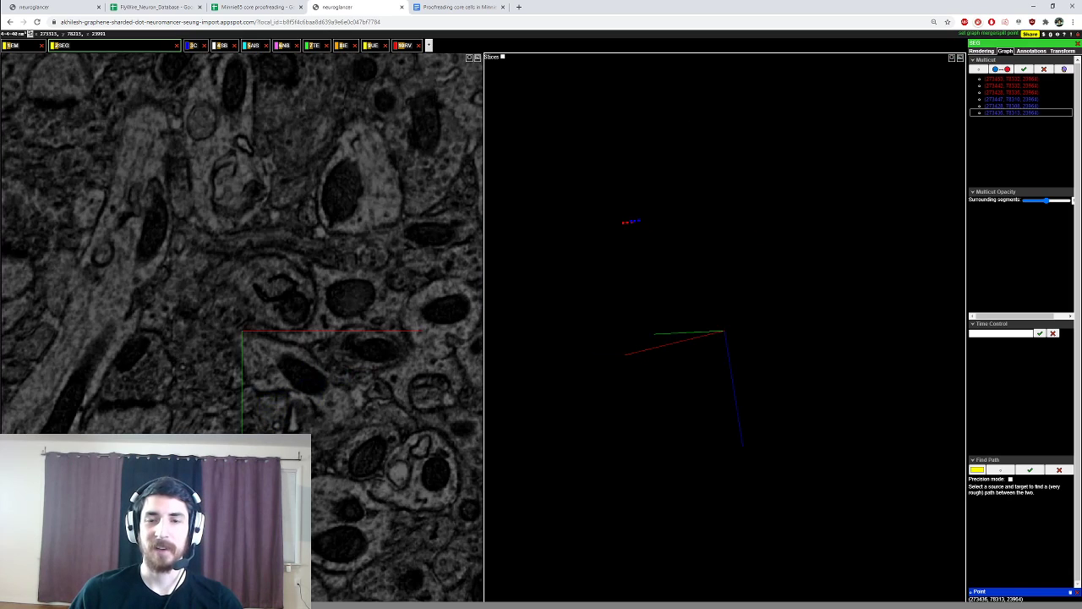
pyautogui.click(1046, 70)
pyautogui.doubleClick(235, 343)
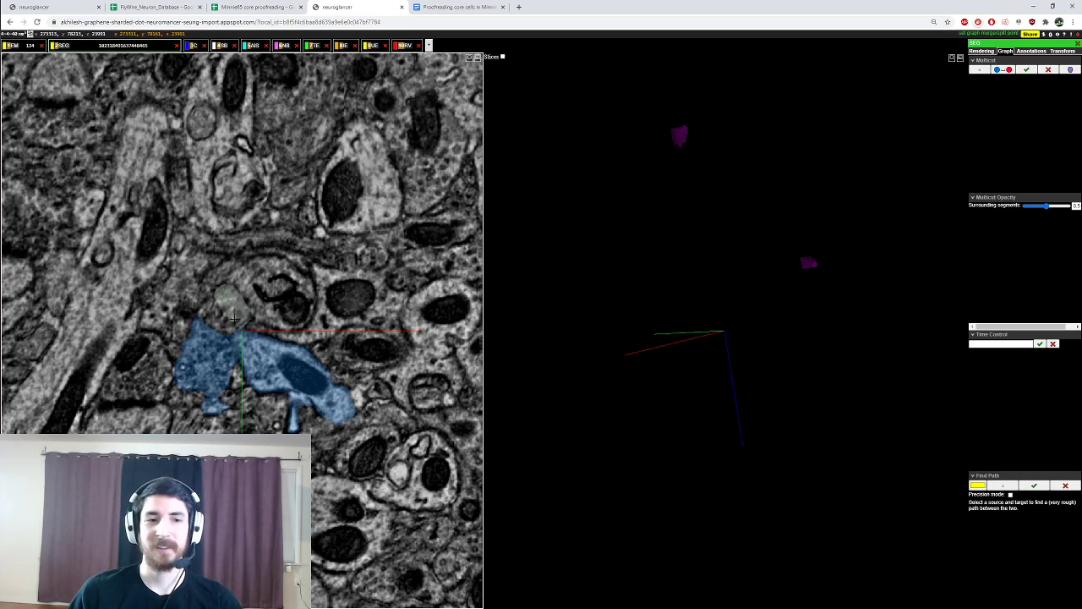
# Step: Split the dark fragment from the blue branch tip using two blue multicut points on the fragment and two red ones on the branch
pyautogui.keyDown('ctrl'); pyautogui.click(232, 354); pyautogui.keyUp('ctrl')
pyautogui.keyDown('ctrl'); pyautogui.click(230, 353); pyautogui.keyUp('ctrl')
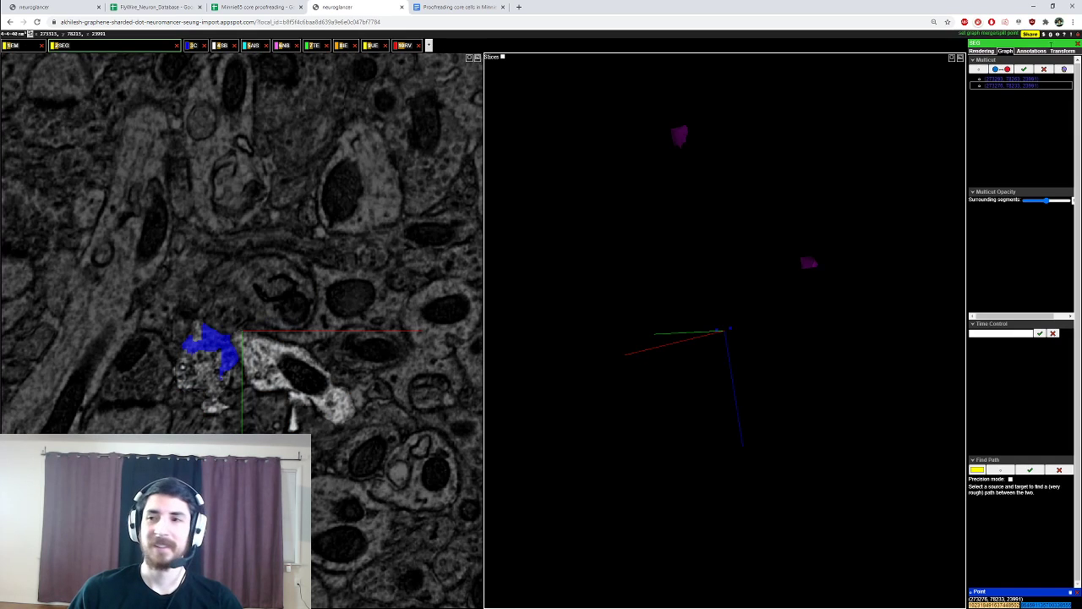
pyautogui.click(1008, 70)
pyautogui.keyDown('ctrl'); pyautogui.click(237, 340); pyautogui.keyUp('ctrl')
pyautogui.keyDown('ctrl'); pyautogui.click(248, 362); pyautogui.keyUp('ctrl')
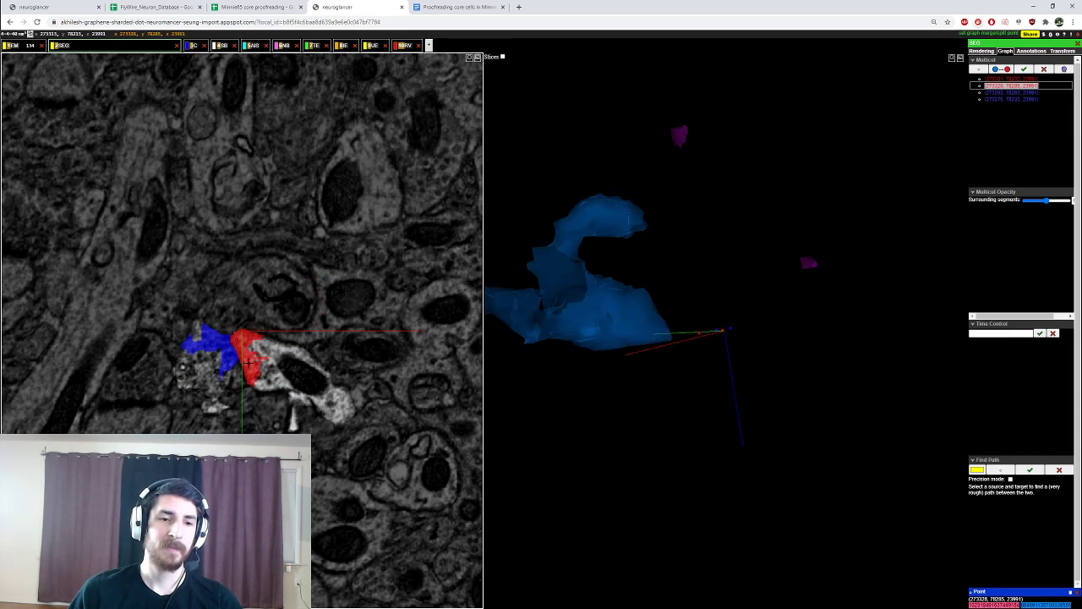
pyautogui.click(1025, 69)
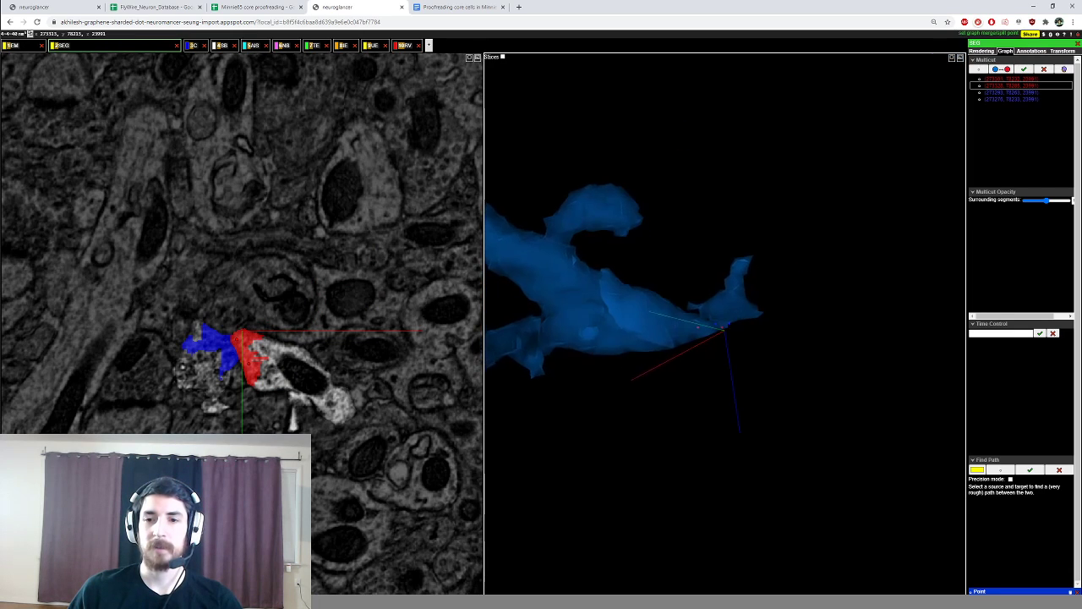
# Step: Examine the EM slices around the split points at the blue branch's tip
pyautogui.rightClick(641, 341)
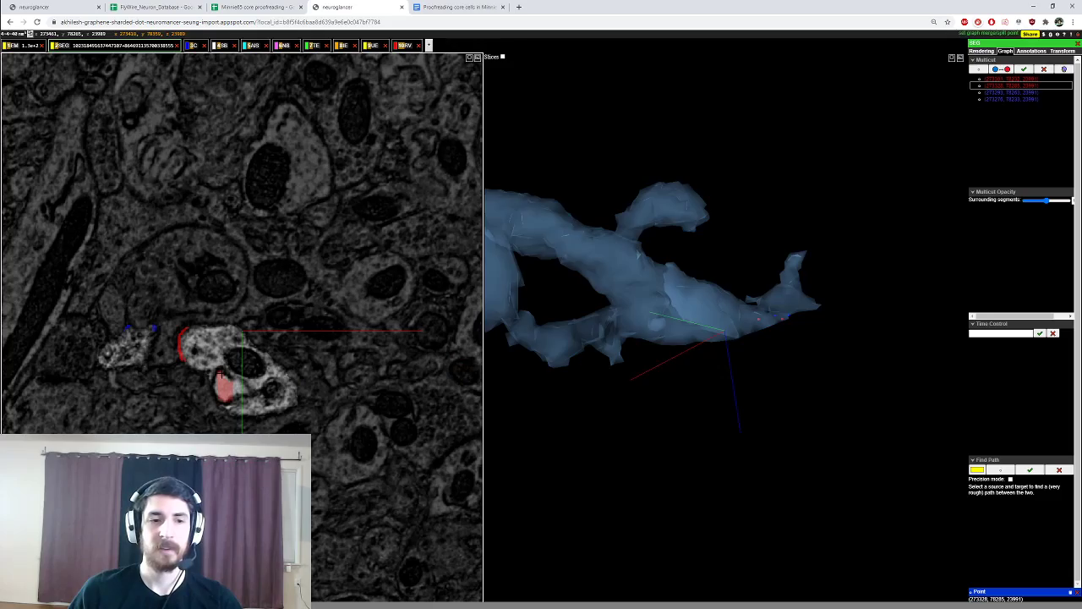
pyautogui.scroll(7, 246, 368)
pyautogui.scroll(-6, 246, 368)
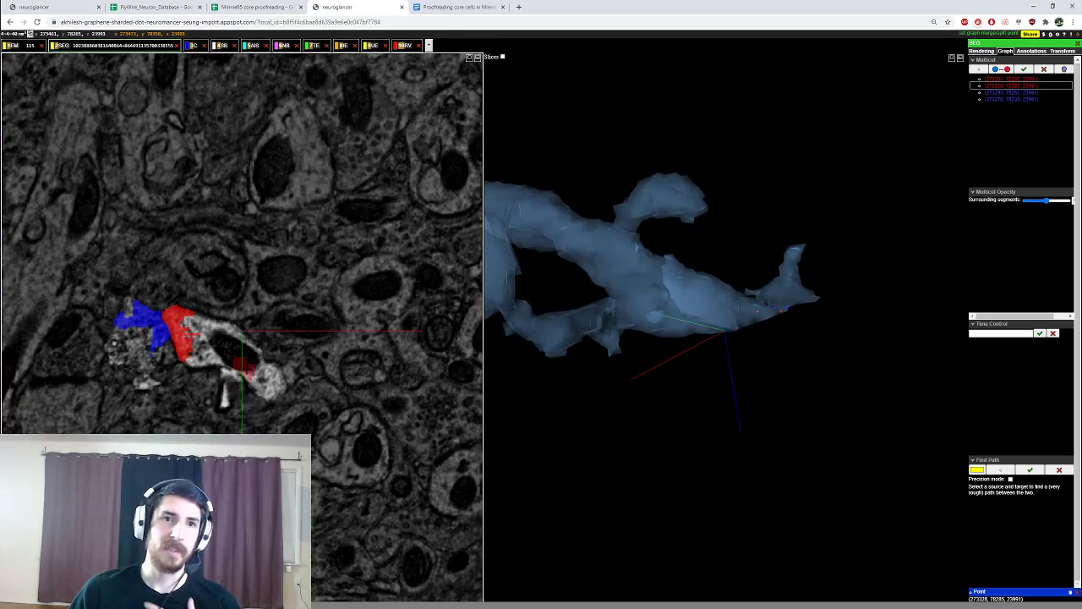
pyautogui.scroll(5, 246, 368)
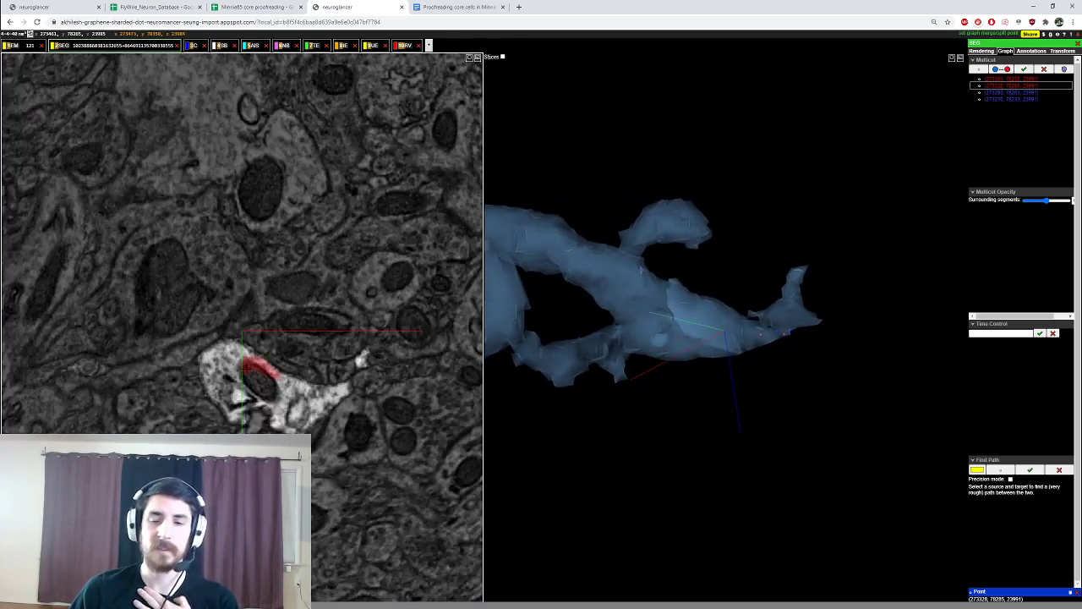
pyautogui.scroll(-5, 246, 368)
pyautogui.scroll(-4, 246, 368)
pyautogui.scroll(3, 246, 367)
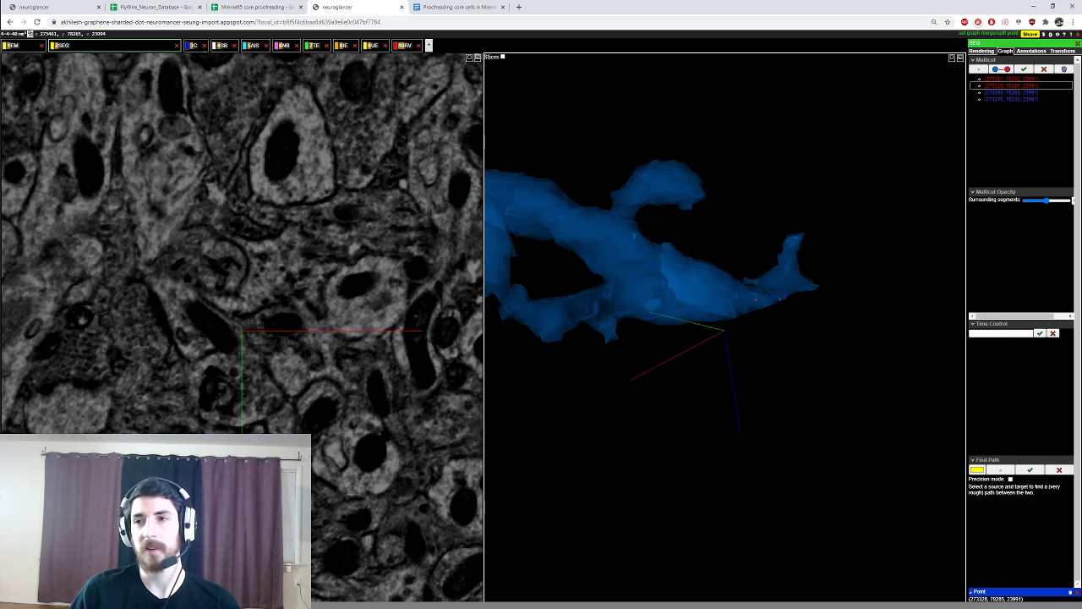
# Step: Deselect the outdated blue segment, clear the multicut points and reselect the trimmed branch
pyautogui.keyDown('ctrl'); pyautogui.click(182, 351); pyautogui.keyUp('ctrl')
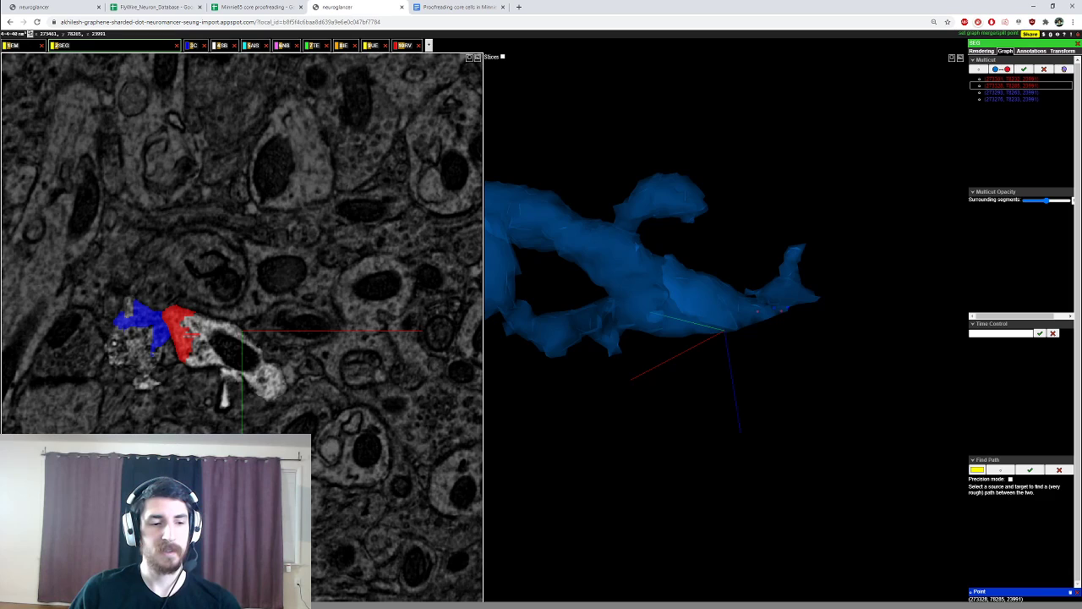
pyautogui.doubleClick(224, 394)
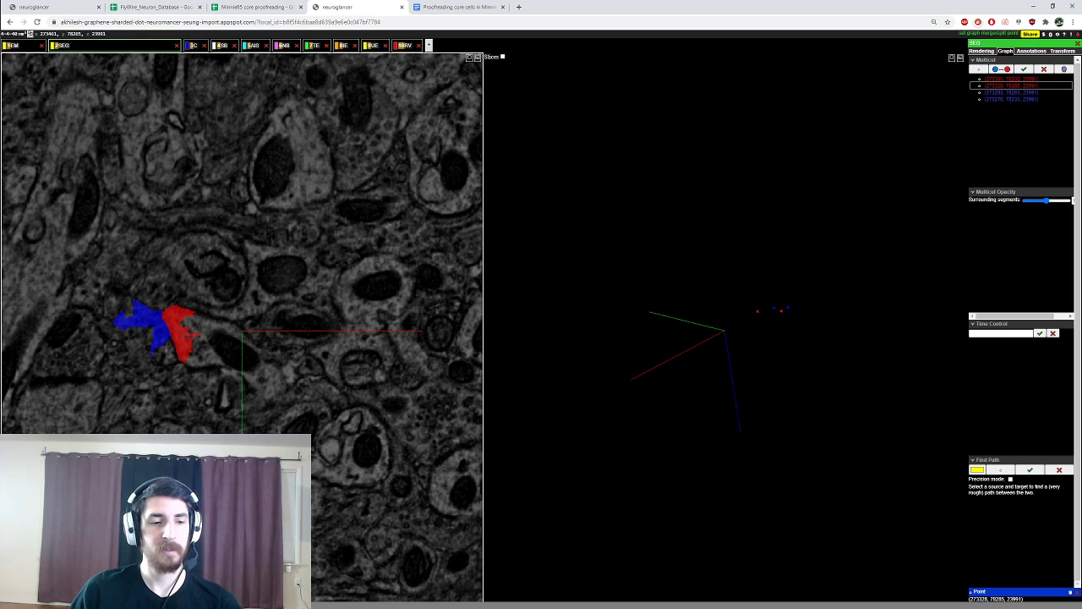
pyautogui.click(1025, 69)
pyautogui.scroll(-5, 169, 334)
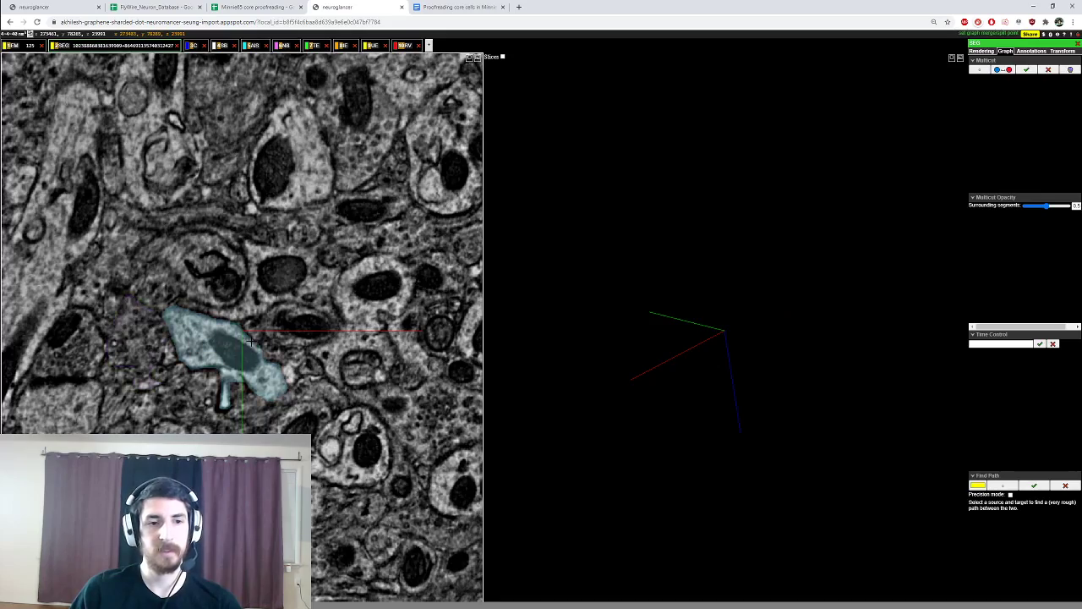
pyautogui.scroll(-8, 165, 285)
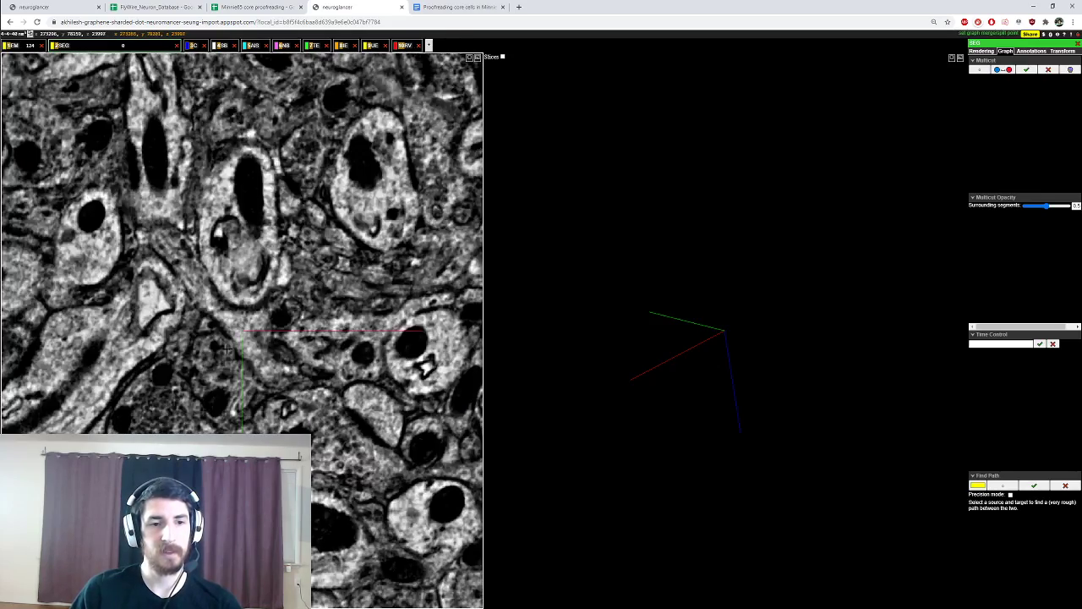
pyautogui.scroll(8, 174, 244)
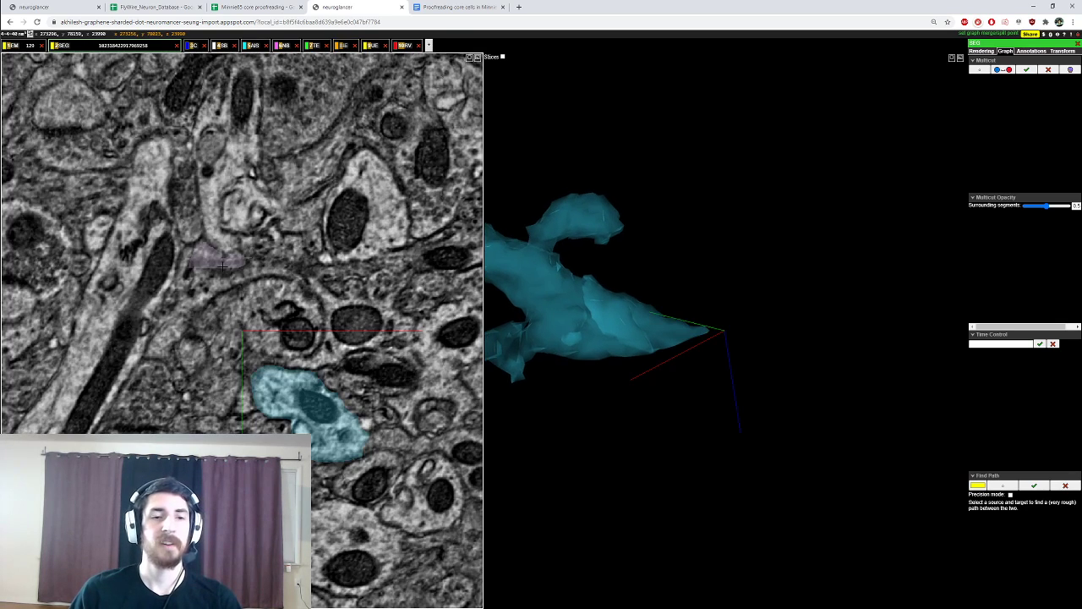
# Step: Clear the stray multicut point and mark the teal branch's tip with a point in the orange annotation layer
pyautogui.keyDown('ctrl'); pyautogui.click(324, 397); pyautogui.keyUp('ctrl')
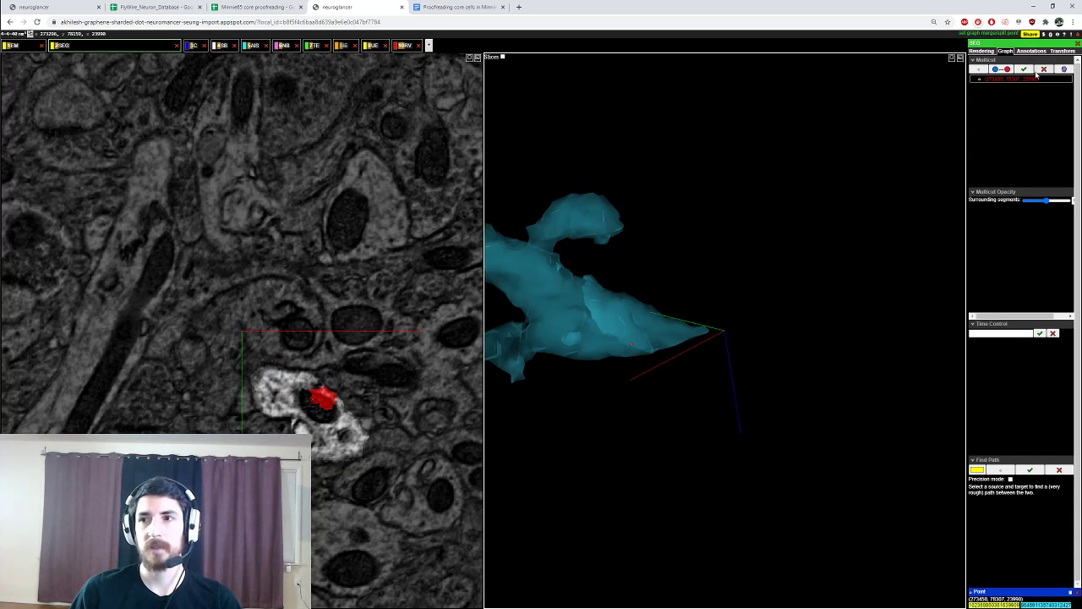
pyautogui.click(1043, 69)
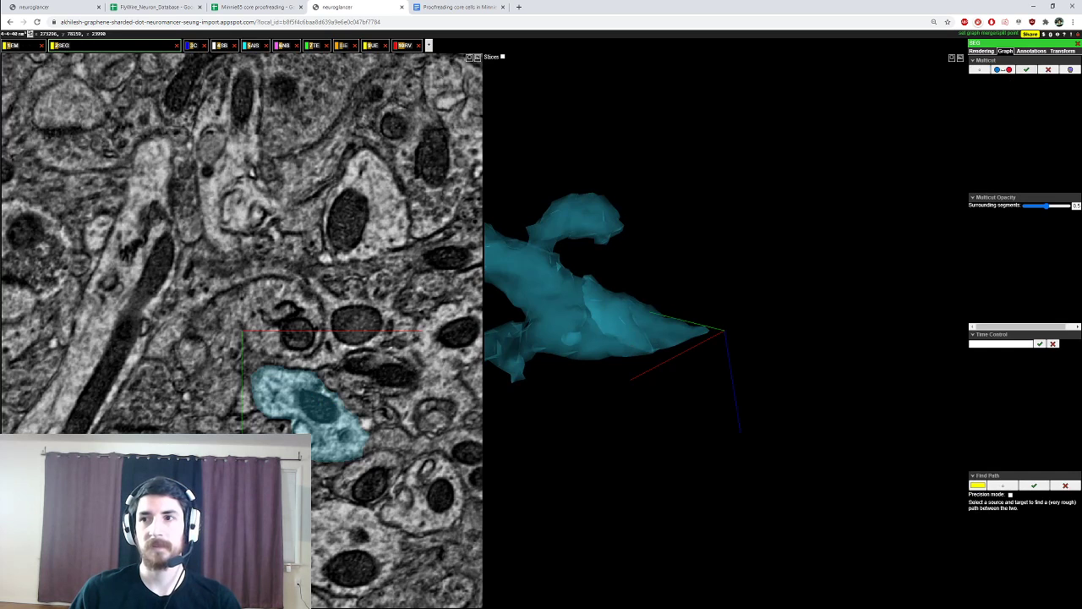
pyautogui.click(345, 46)
pyautogui.keyDown('ctrl'); pyautogui.click(311, 409); pyautogui.keyUp('ctrl')
# Step: Survey the teal neuron's branches in 3D for the next branch to check
pyautogui.keyDown('ctrl'); pyautogui.scroll(-12, 627, 338); pyautogui.keyUp('ctrl')
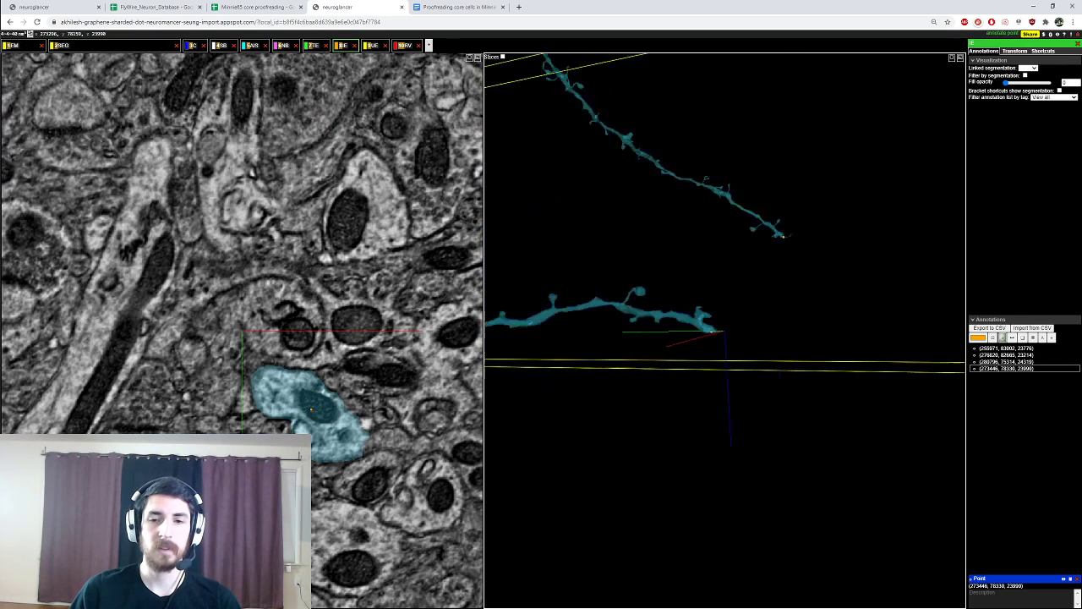
pyautogui.moveTo(555, 295); pyautogui.dragTo(812, 385)
pyautogui.rightClick(604, 325)
pyautogui.keyDown('ctrl'); pyautogui.scroll(-5, 741, 359); pyautogui.keyUp('ctrl')
pyautogui.keyDown('ctrl'); pyautogui.scroll(5, 749, 405); pyautogui.keyUp('ctrl')
pyautogui.rightClick(674, 231)
pyautogui.keyDown('ctrl'); pyautogui.scroll(3, 674, 231); pyautogui.keyUp('ctrl')
pyautogui.moveTo(727, 338); pyautogui.dragTo(691, 356)
pyautogui.keyDown('ctrl'); pyautogui.scroll(-3, 735, 340); pyautogui.keyUp('ctrl')
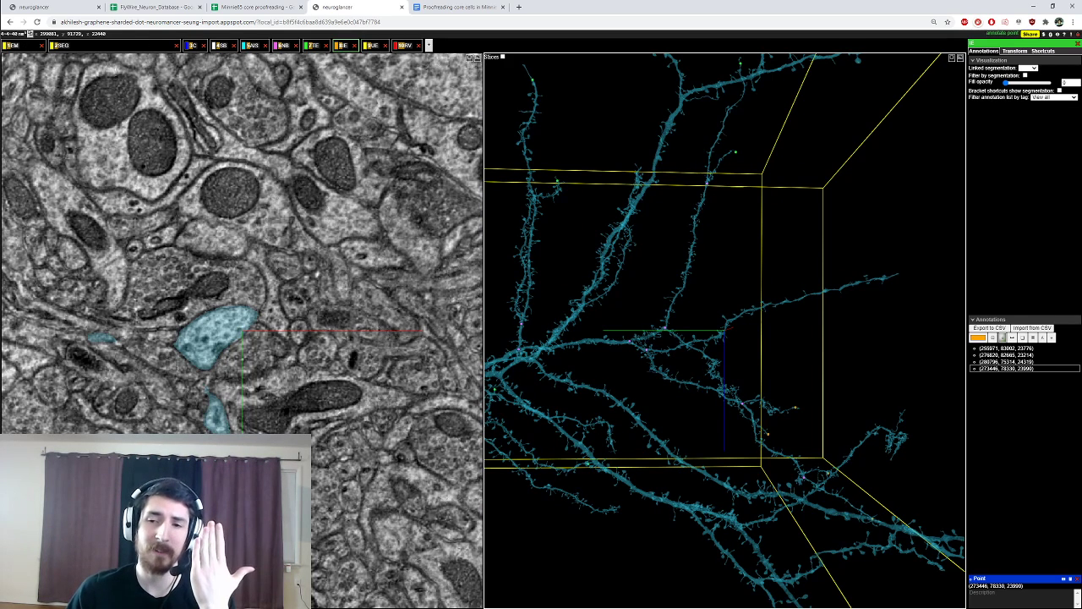
# Step: Follow the long teal branch outside the yellow bounding box and examine its side protrusions
pyautogui.rightClick(766, 305)
pyautogui.keyDown('ctrl'); pyautogui.scroll(5, 766, 306); pyautogui.keyUp('ctrl')
pyautogui.rightClick(864, 296)
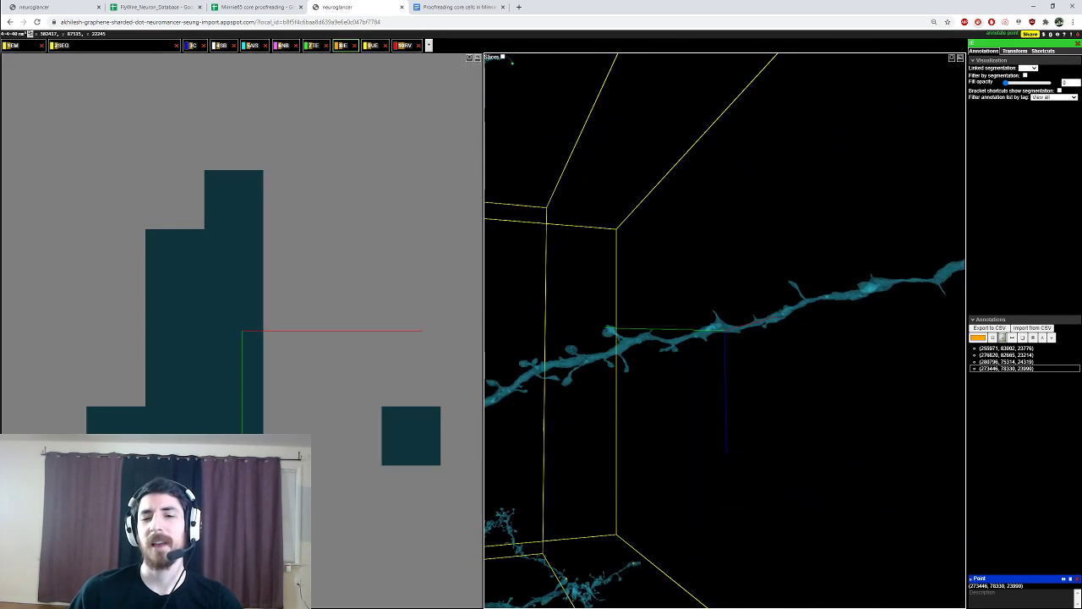
pyautogui.keyDown('ctrl'); pyautogui.scroll(4, 864, 296); pyautogui.keyUp('ctrl')
pyautogui.keyDown('ctrl'); pyautogui.scroll(-6, 864, 296); pyautogui.keyUp('ctrl')
pyautogui.moveTo(865, 296); pyautogui.dragTo(839, 298)
pyautogui.rightClick(913, 270)
pyautogui.keyDown('ctrl'); pyautogui.scroll(8, 913, 270); pyautogui.keyUp('ctrl')
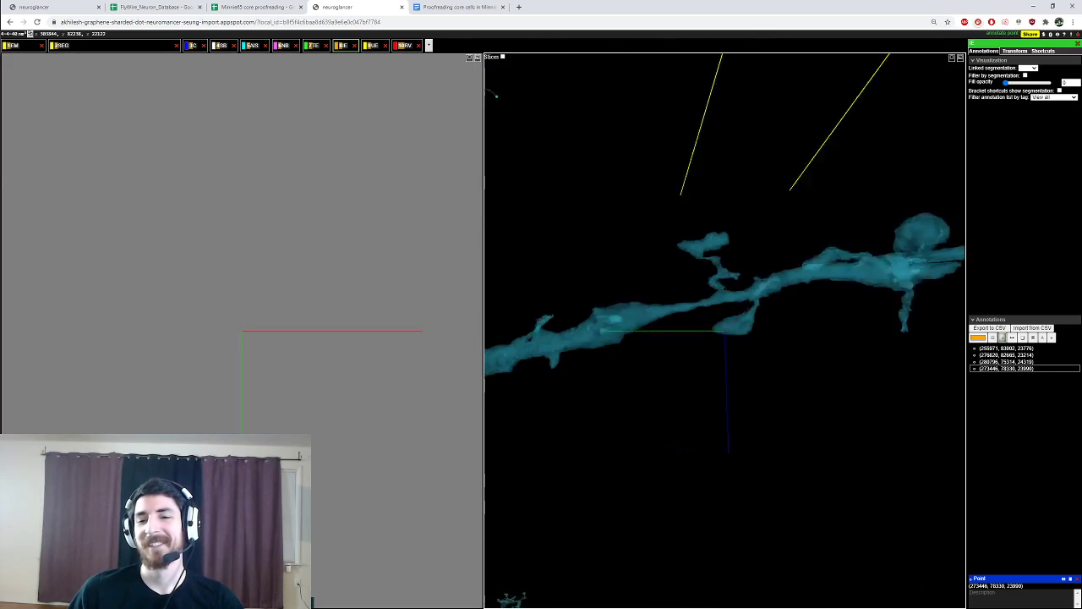
pyautogui.moveTo(913, 270); pyautogui.dragTo(920, 296)
pyautogui.rightClick(721, 296)
pyautogui.keyDown('ctrl'); pyautogui.scroll(6, 721, 296); pyautogui.keyUp('ctrl')
pyautogui.keyDown('ctrl'); pyautogui.scroll(-3, 722, 296); pyautogui.keyUp('ctrl')
pyautogui.moveTo(778, 309); pyautogui.dragTo(740, 326)
# Step: Split the swollen fragment off the teal branch's thin side protrusion with one red and one blue multicut point
pyautogui.rightClick(683, 220)
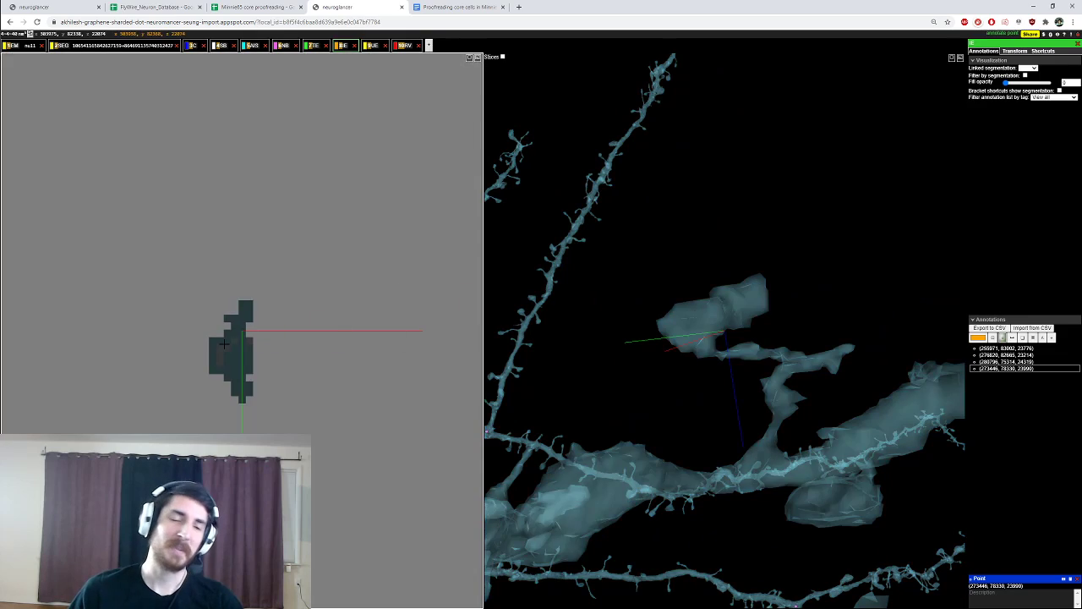
pyautogui.scroll(5, 269, 372)
pyautogui.scroll(-7, 275, 379)
pyautogui.moveTo(734, 372); pyautogui.dragTo(818, 372)
pyautogui.rightClick(776, 378)
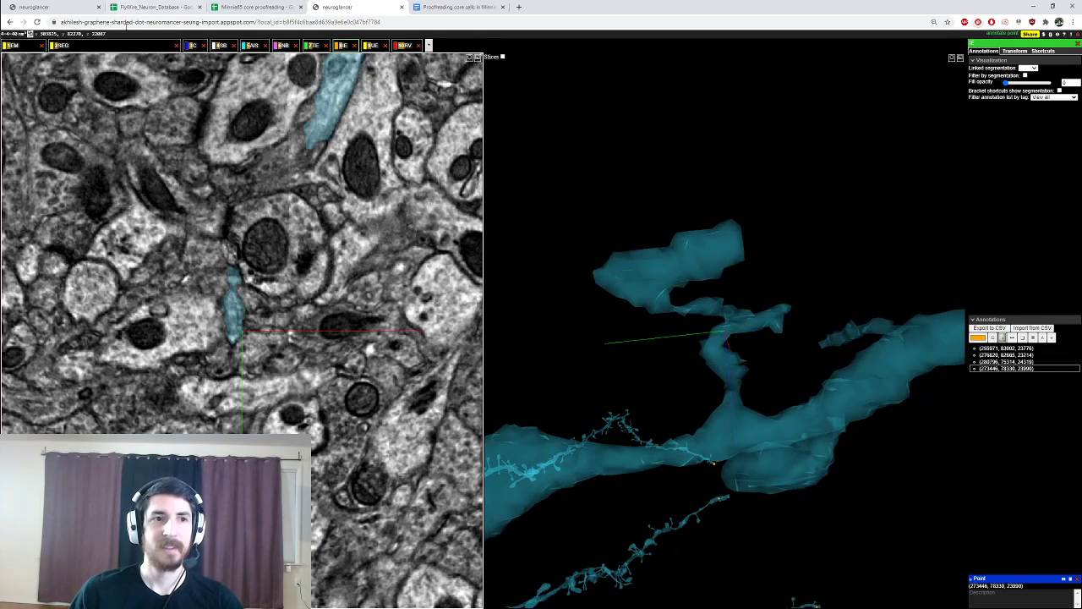
pyautogui.click(131, 45)
pyautogui.moveTo(799, 195); pyautogui.dragTo(774, 207)
pyautogui.keyDown('ctrl'); pyautogui.click(721, 310); pyautogui.keyUp('ctrl')
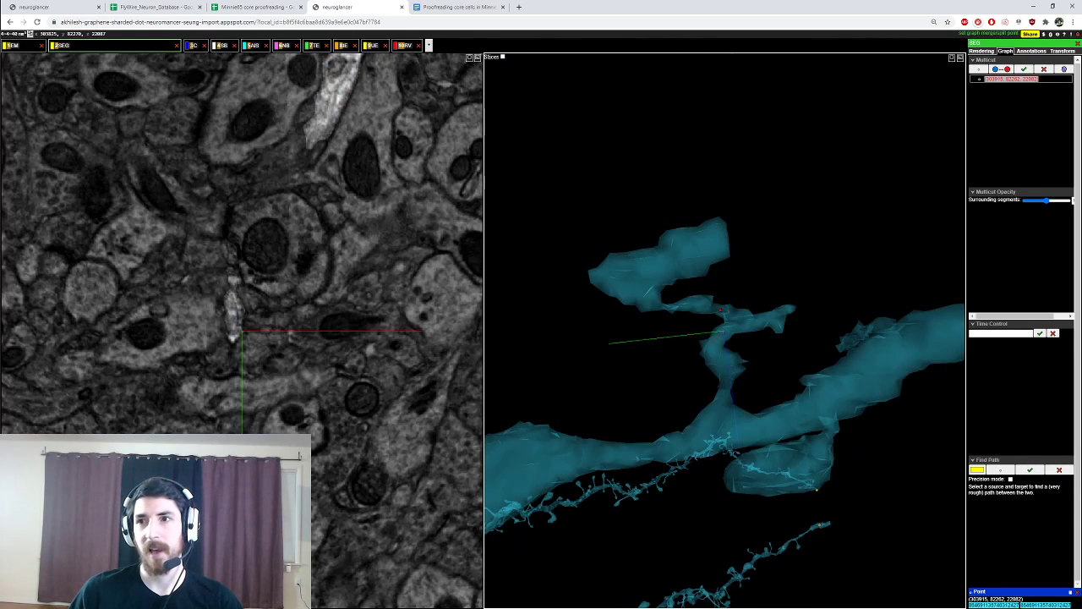
pyautogui.keyDown('ctrl'); pyautogui.click(715, 355); pyautogui.keyUp('ctrl')
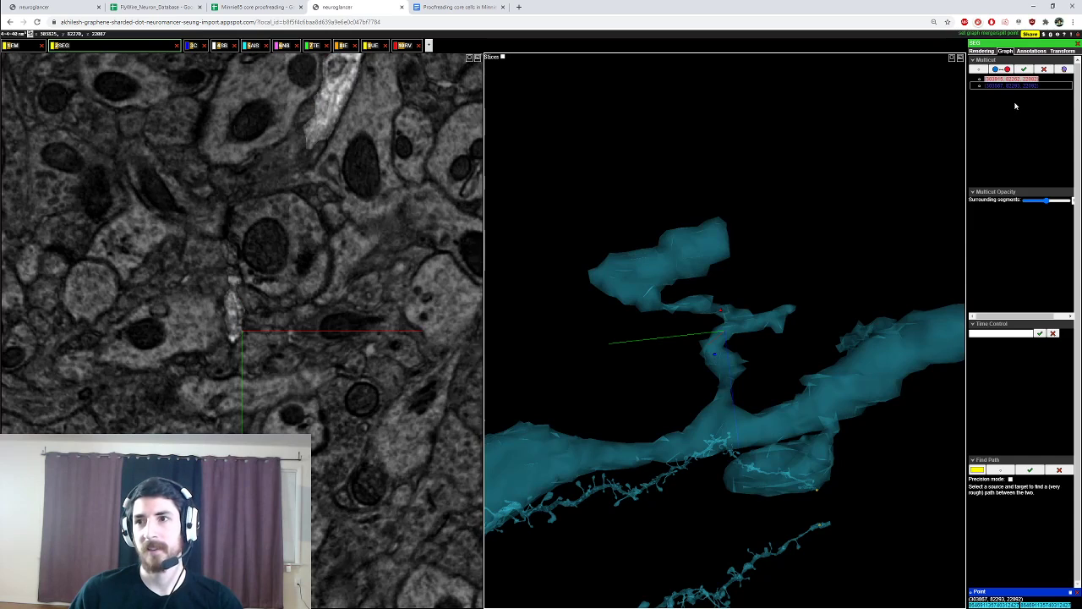
pyautogui.click(1026, 71)
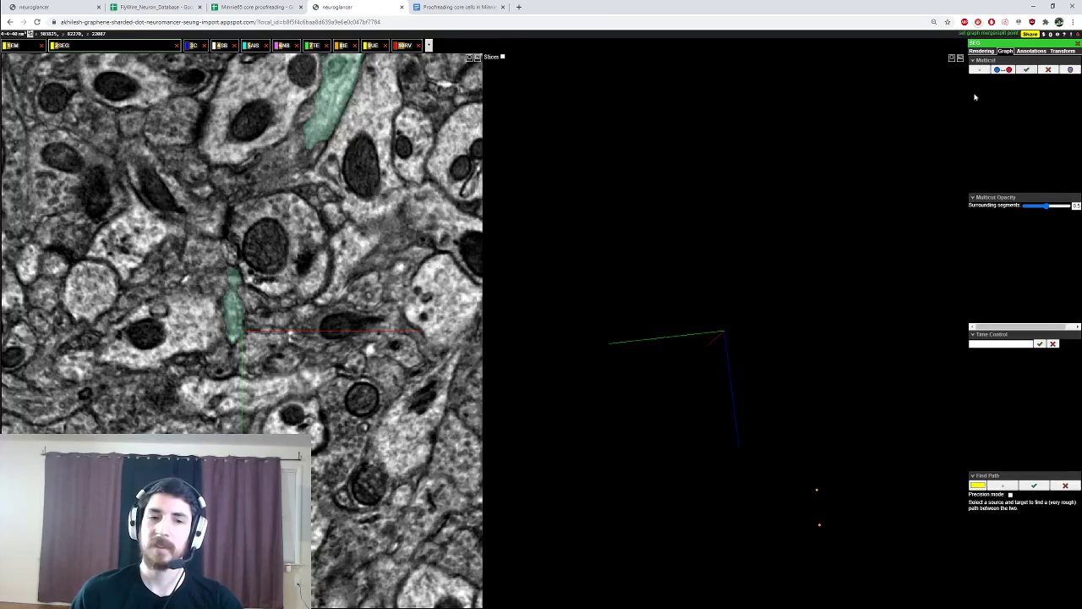
# Step: Check the remaining protrusion in the EM slices and place four blue multicut points along its hooked tip
pyautogui.scroll(-10, 268, 356)
pyautogui.scroll(7, 271, 357)
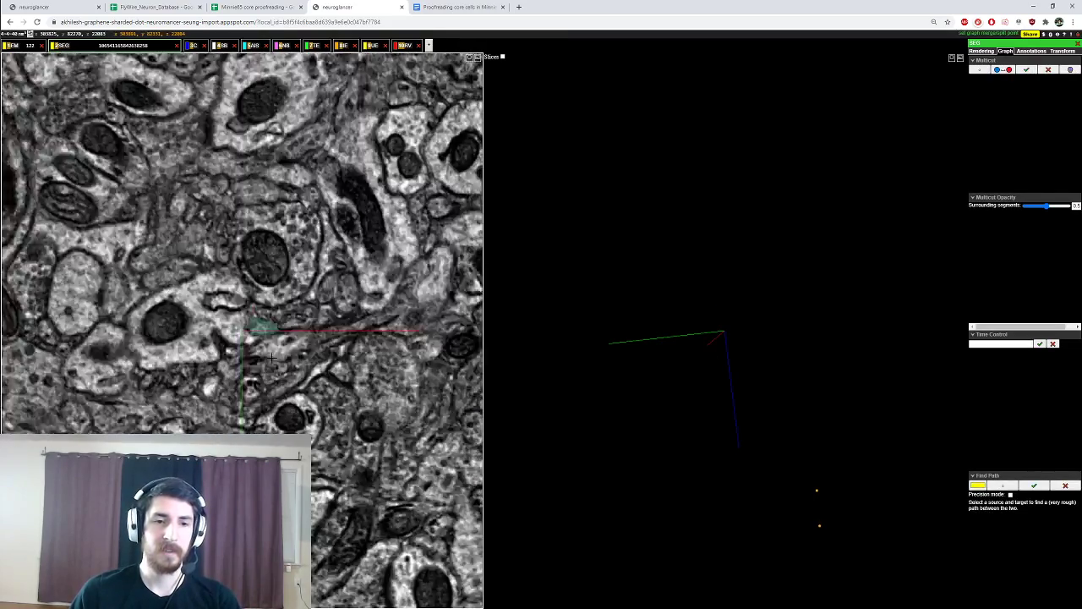
pyautogui.scroll(-3, 269, 323)
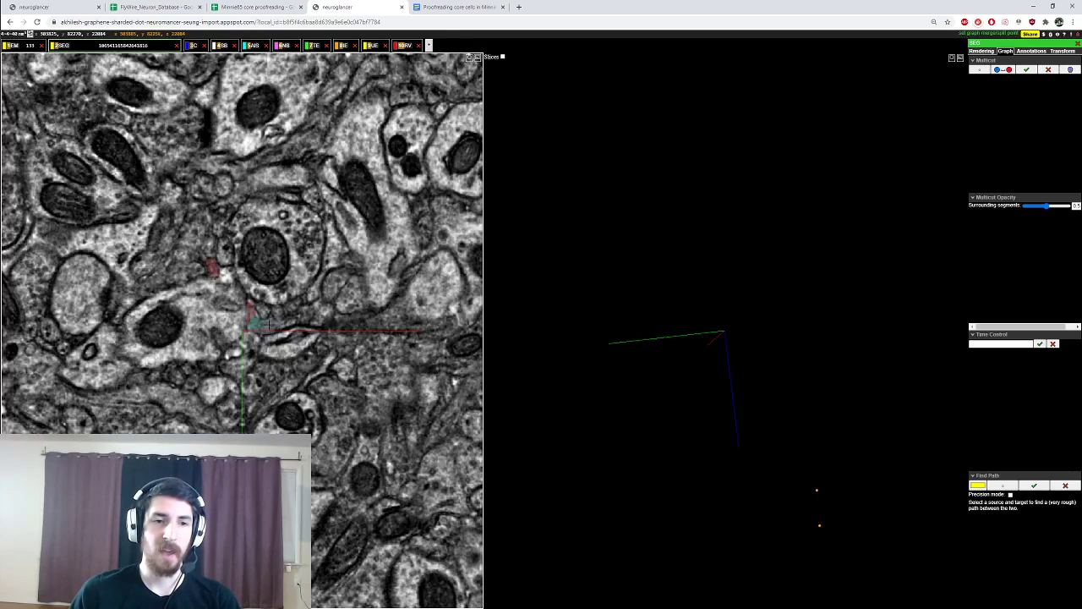
pyautogui.scroll(8, 342, 325)
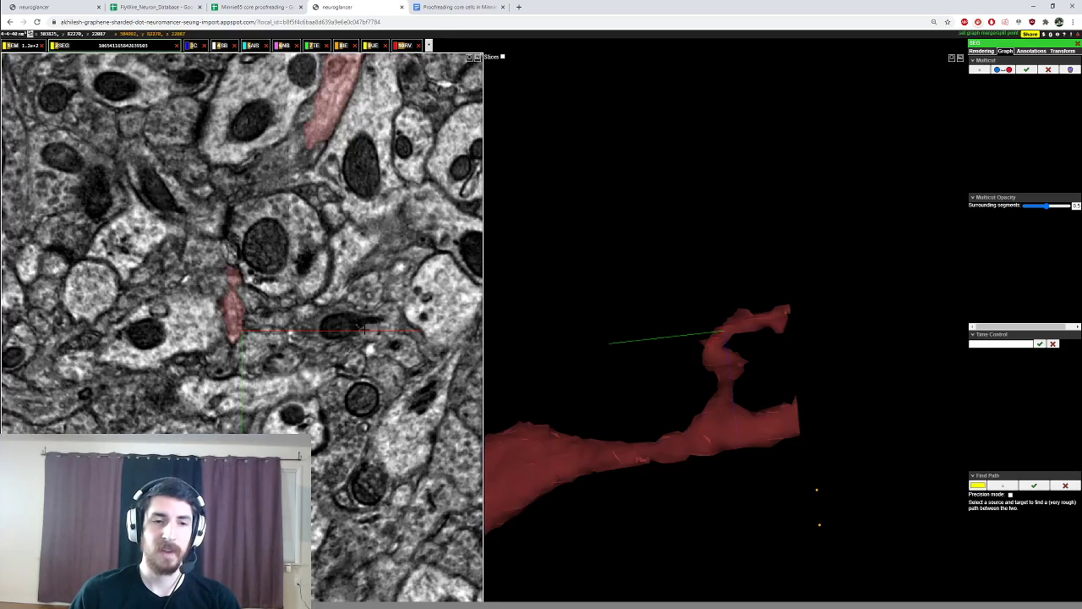
pyautogui.scroll(-4, 342, 325)
pyautogui.scroll(-5, 343, 325)
pyautogui.scroll(5, 343, 325)
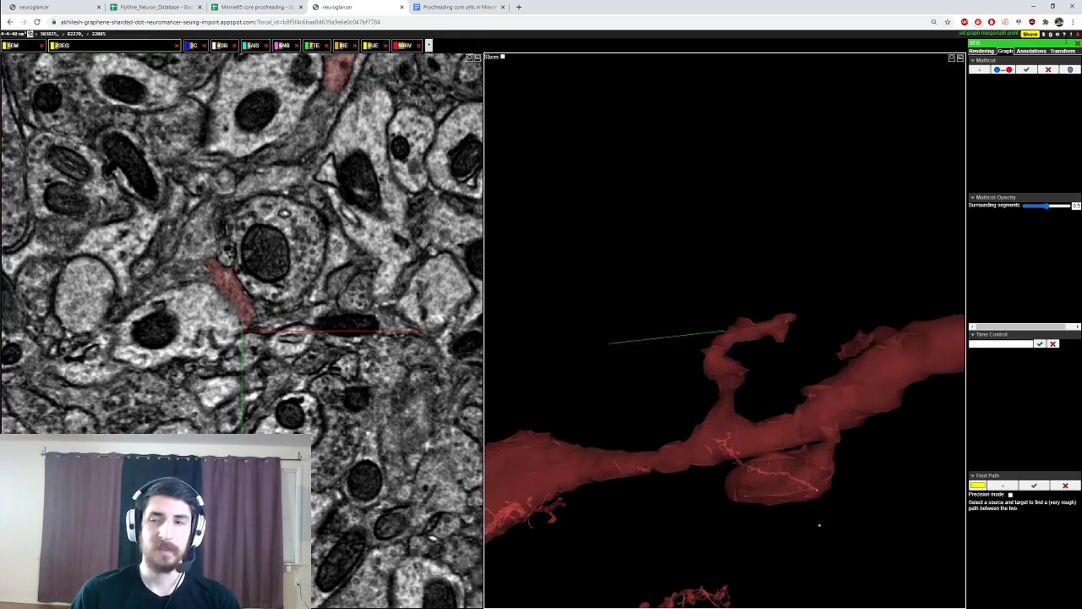
pyautogui.keyDown('ctrl'); pyautogui.click(248, 310); pyautogui.keyUp('ctrl')
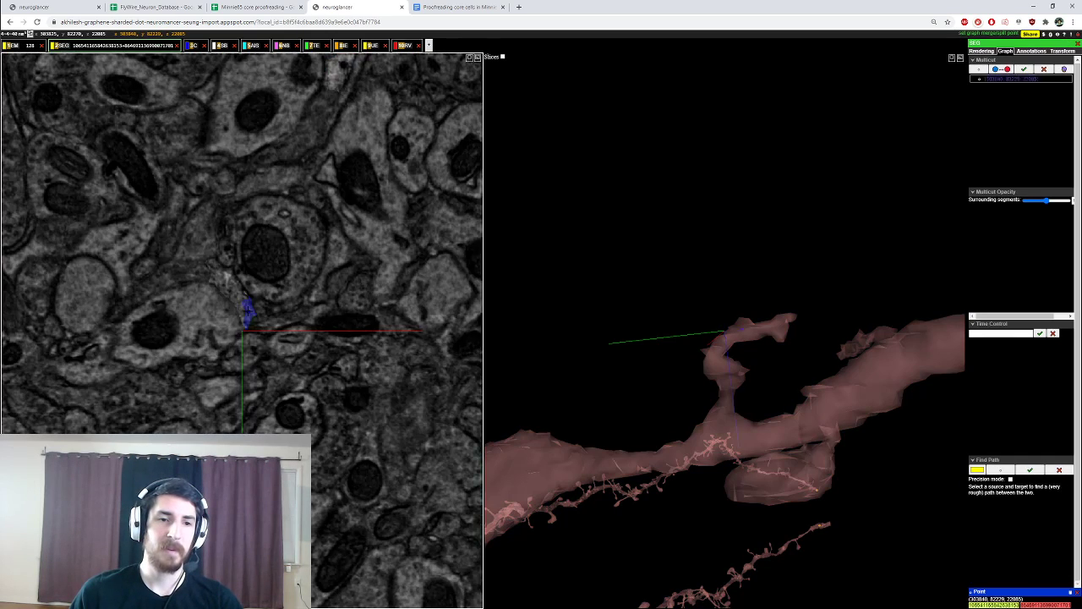
pyautogui.click(1007, 69)
# Step: Place four red multicut points on the protrusion's stalk, run the split and clear the multicut points
pyautogui.rightClick(723, 358)
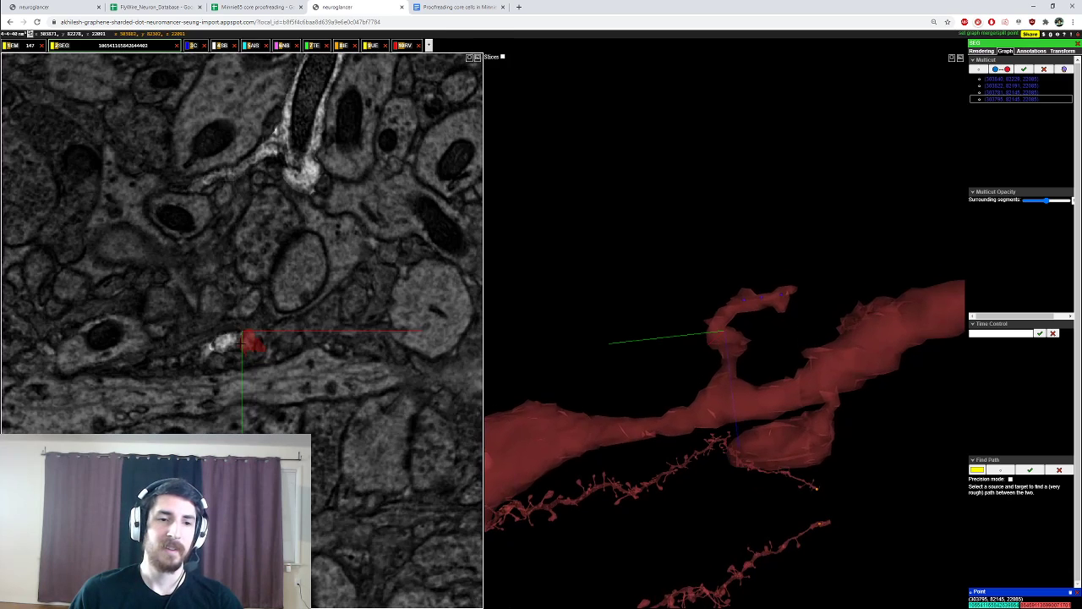
pyautogui.keyDown('ctrl'); pyautogui.click(221, 343); pyautogui.keyUp('ctrl')
pyautogui.keyDown('ctrl'); pyautogui.click(234, 343); pyautogui.keyUp('ctrl')
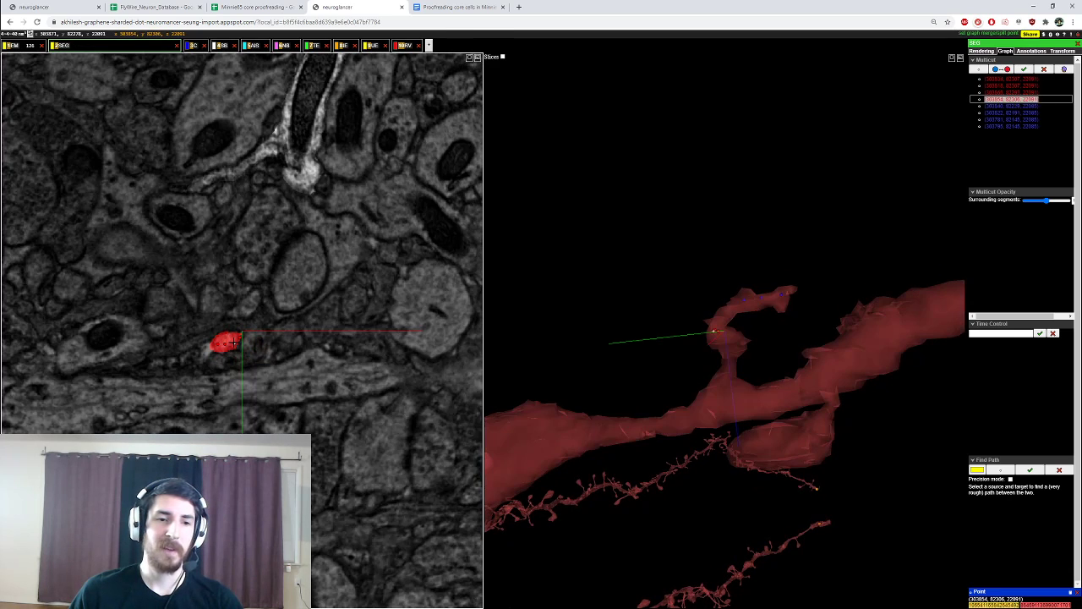
pyautogui.click(1024, 69)
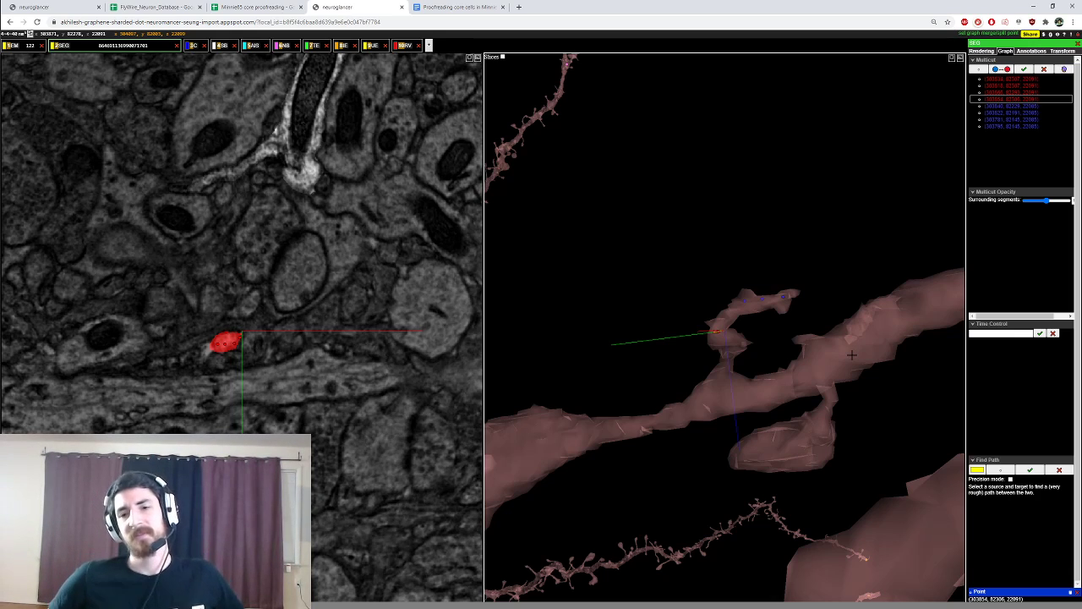
pyautogui.moveTo(849, 353); pyautogui.dragTo(765, 381)
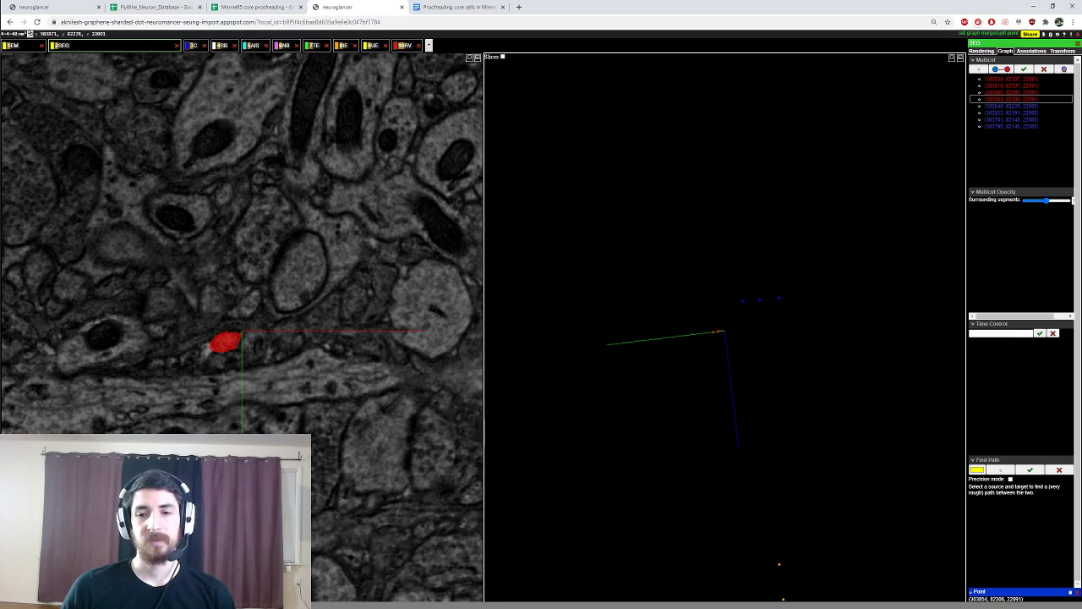
pyautogui.click(1047, 69)
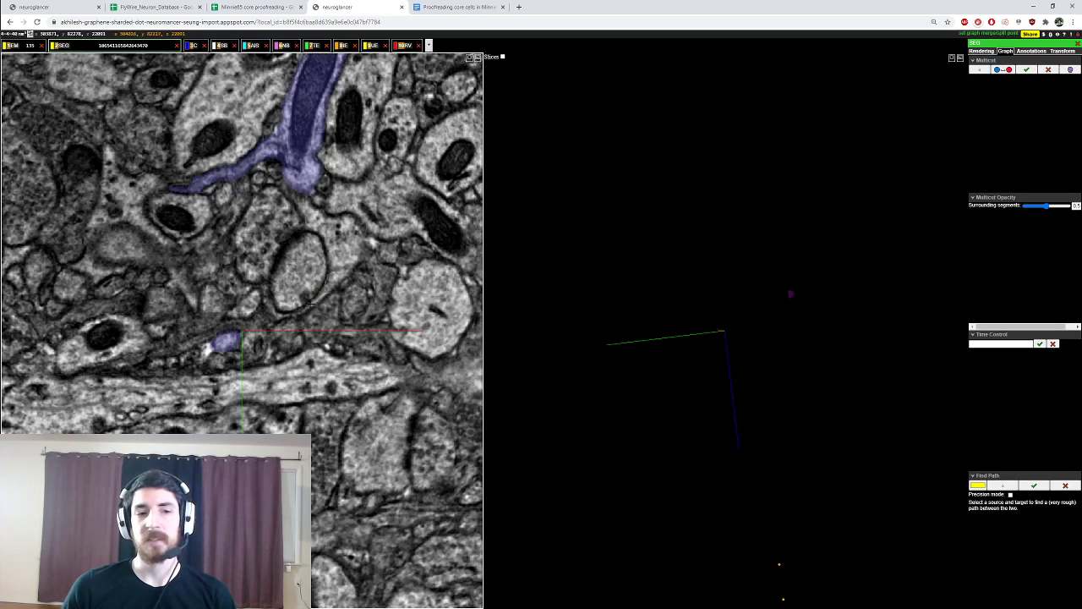
# Step: Check the split area and examine the thin protrusions clustered near the branch's far end in 3D
pyautogui.scroll(-5, 270, 332)
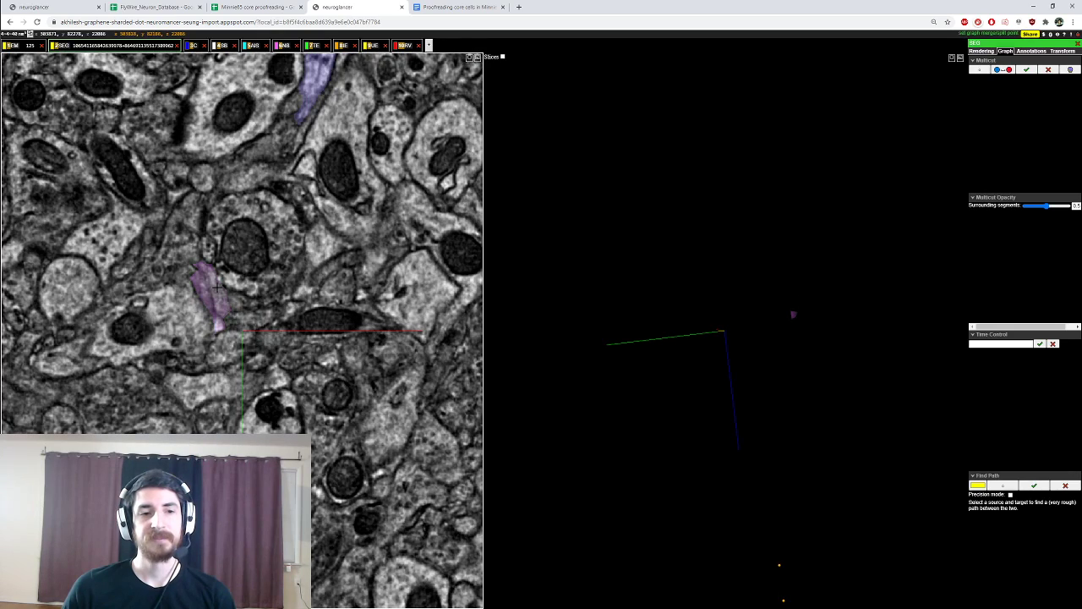
pyautogui.moveTo(727, 330); pyautogui.dragTo(687, 348)
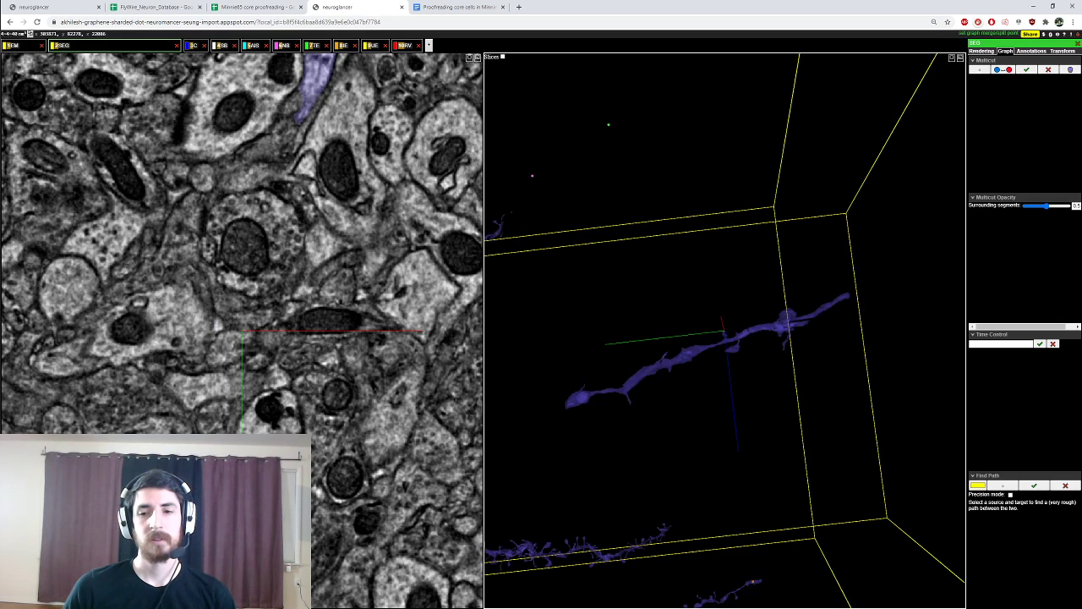
pyautogui.rightClick(810, 316)
pyautogui.moveTo(809, 316); pyautogui.dragTo(922, 404)
pyautogui.keyDown('ctrl'); pyautogui.scroll(5, 922, 404); pyautogui.keyUp('ctrl')
pyautogui.moveTo(685, 398); pyautogui.dragTo(760, 394)
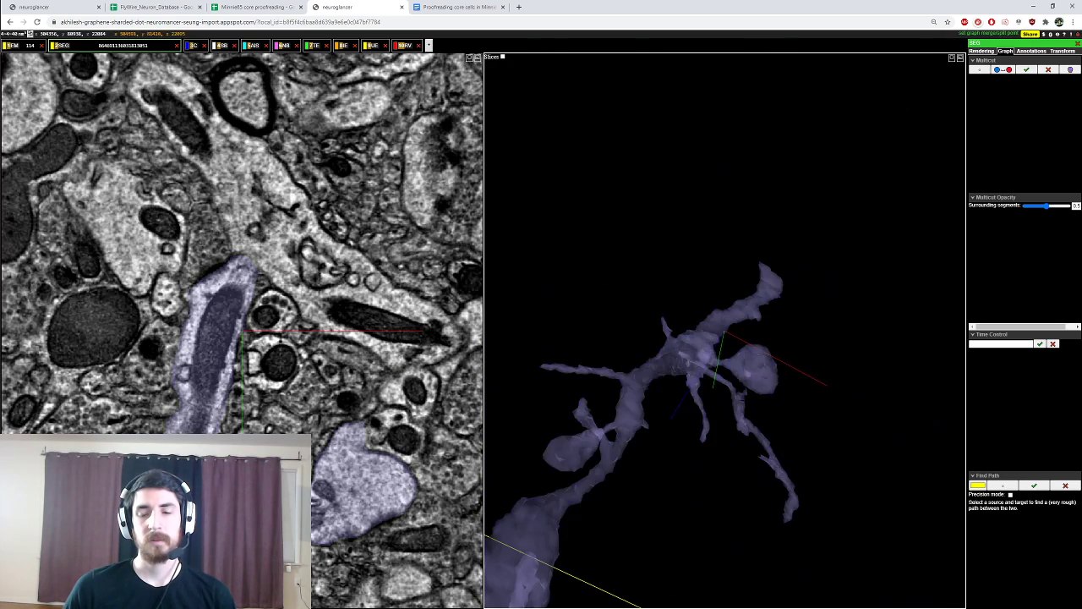
pyautogui.rightClick(756, 389)
pyautogui.keyDown('ctrl'); pyautogui.scroll(3, 726, 373); pyautogui.keyUp('ctrl')
pyautogui.moveTo(658, 411); pyautogui.dragTo(766, 365)
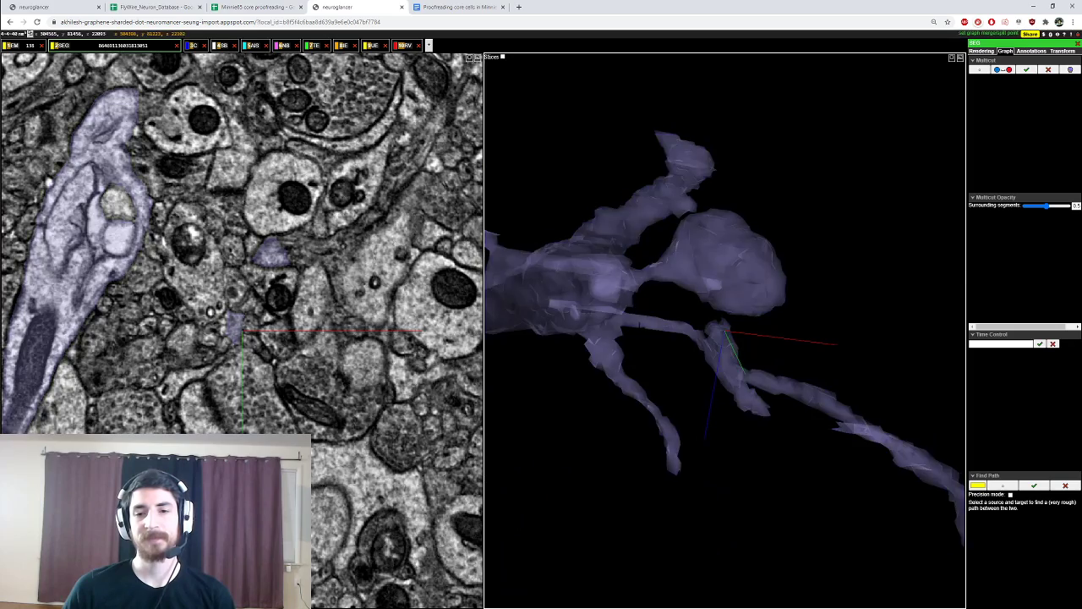
pyautogui.rightClick(772, 364)
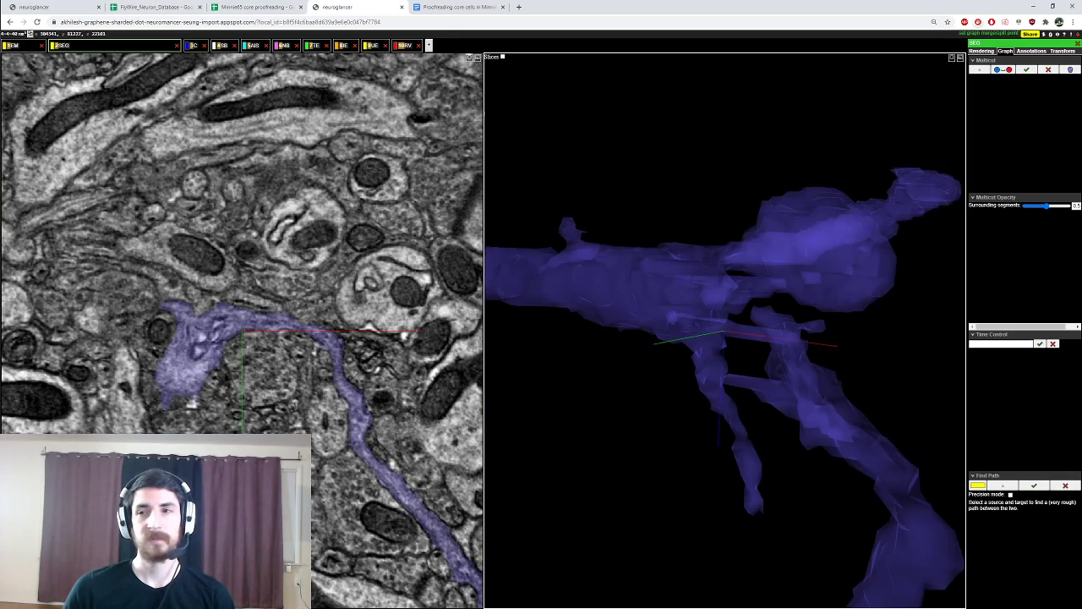
# Step: Trace the suspicious protrusion through the EM slices with the segmentation shown and hidden to find its true membrane boundary
pyautogui.scroll(5, 254, 305)
pyautogui.scroll(-10, 252, 315)
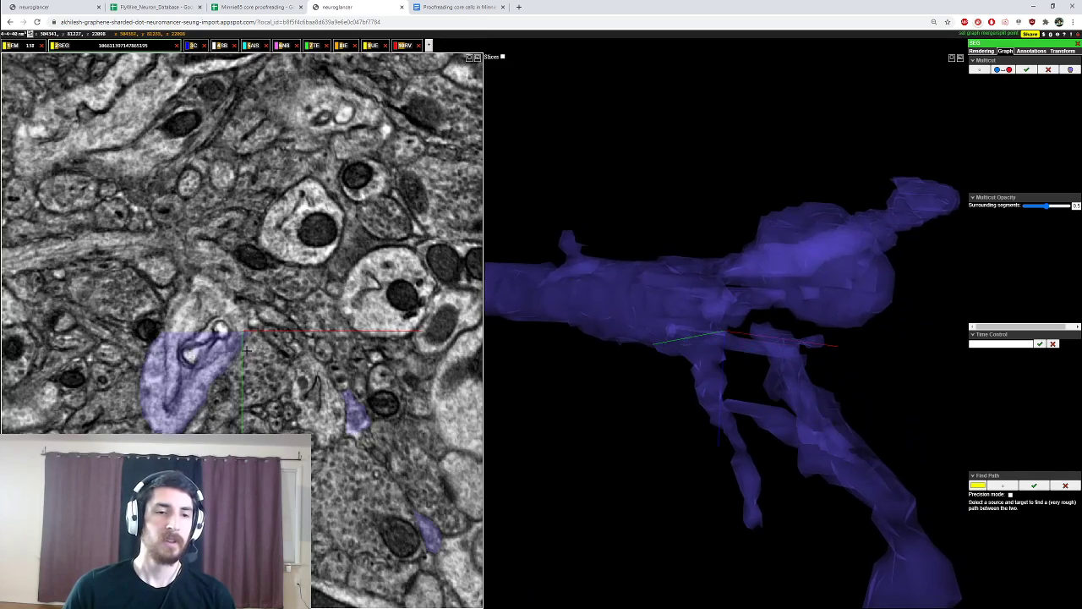
pyautogui.scroll(5, 244, 347)
pyautogui.scroll(-8, 228, 328)
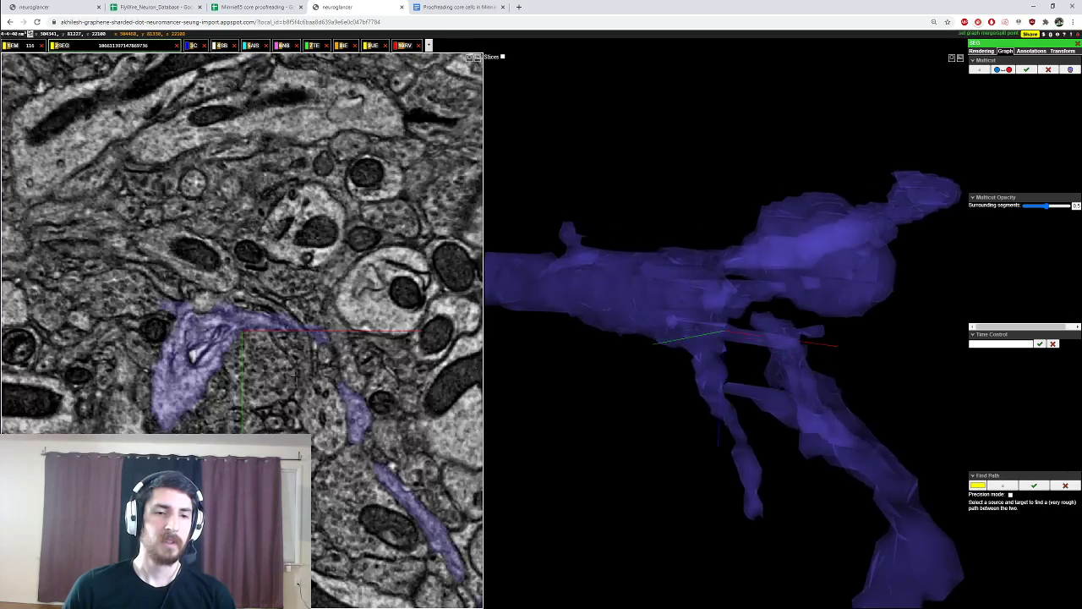
pyautogui.scroll(-4, 294, 374)
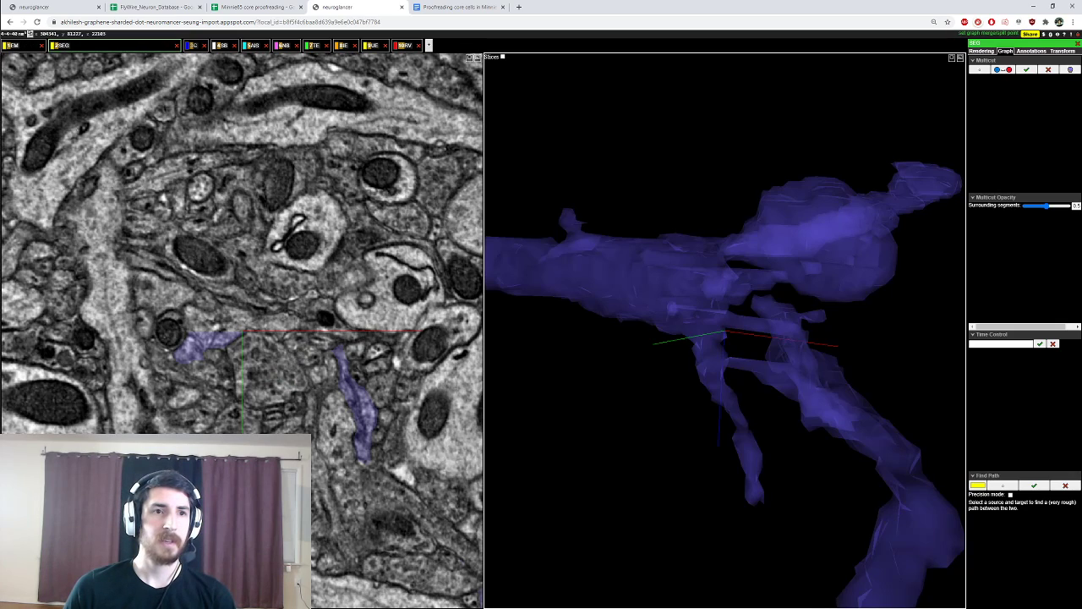
pyautogui.press('2')
pyautogui.scroll(10, 289, 367)
pyautogui.scroll(-12, 288, 367)
pyautogui.scroll(-5, 287, 366)
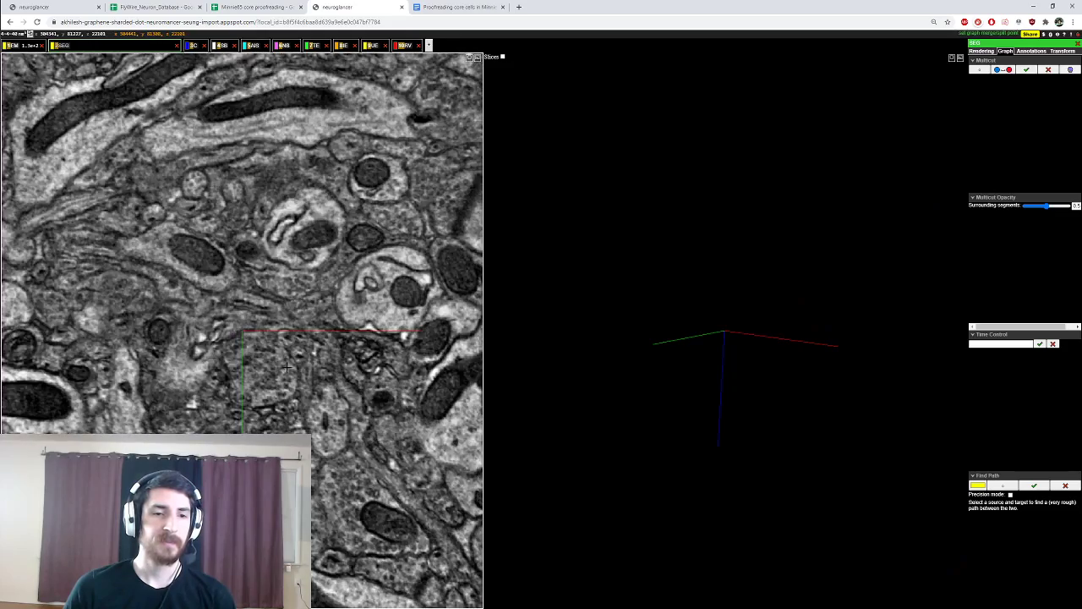
pyautogui.scroll(-4, 286, 366)
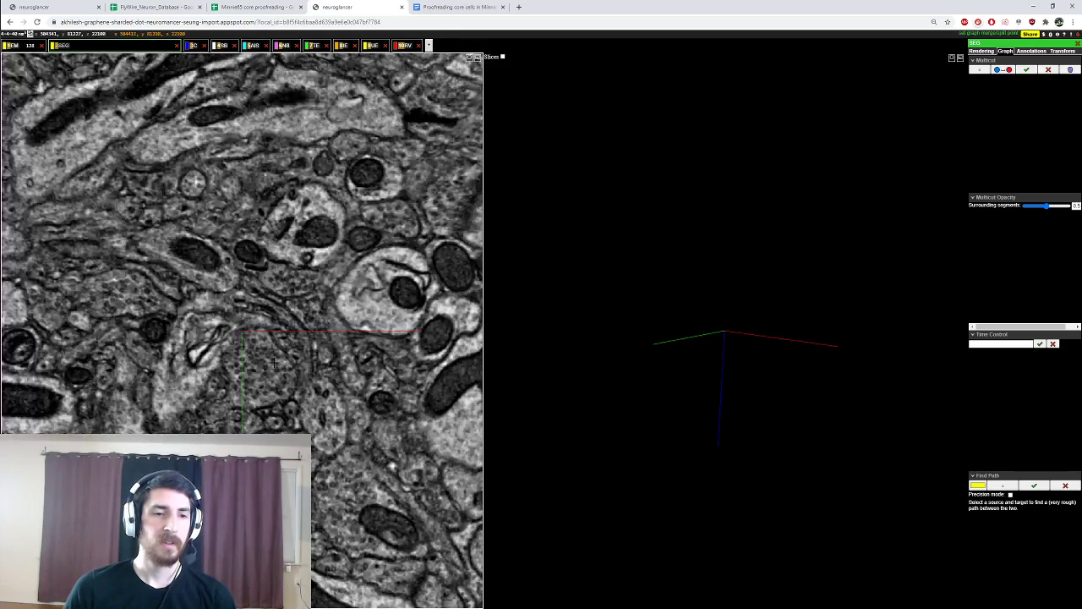
pyautogui.scroll(-3, 273, 362)
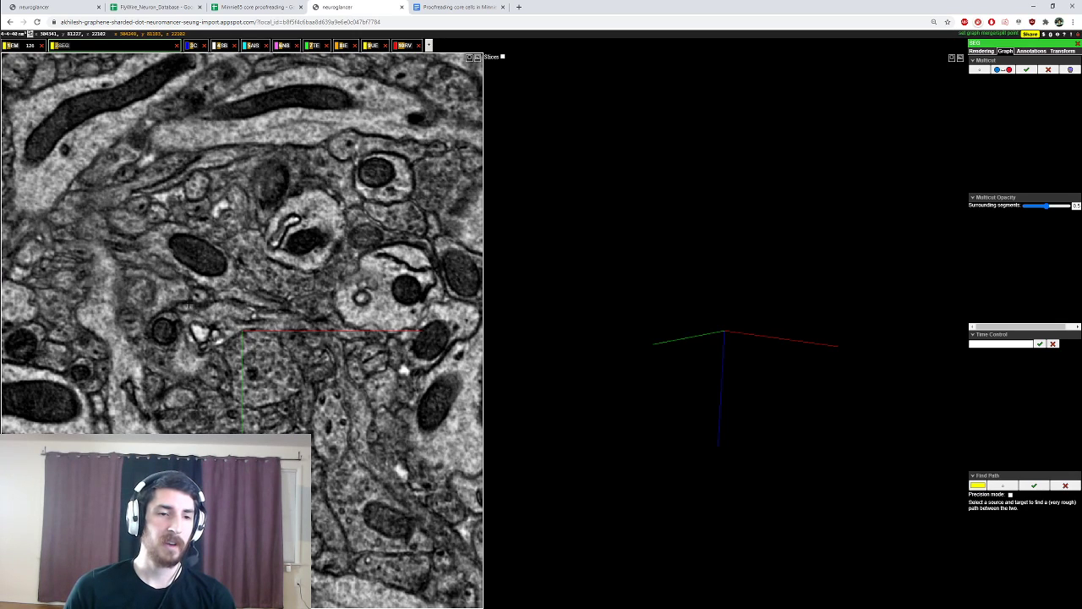
pyautogui.scroll(-4, 188, 317)
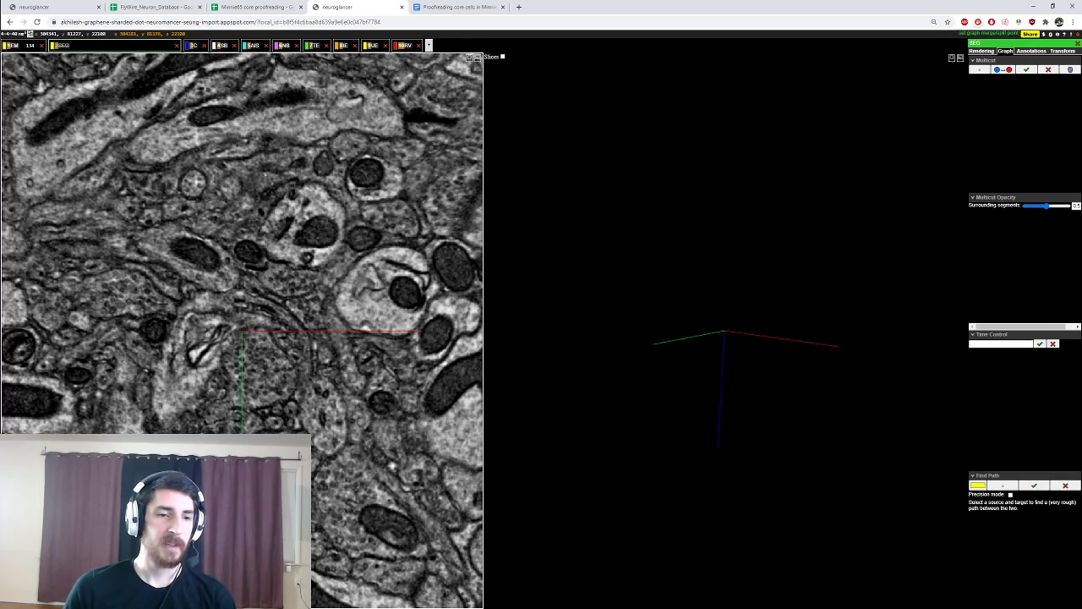
# Step: Inspect the segments neighbouring the purple protrusion in the EM slices and view its connection in 3D
pyautogui.doubleClick(167, 306)
pyautogui.scroll(-3, 127, 294)
pyautogui.doubleClick(118, 292)
pyautogui.scroll(3, 152, 318)
pyautogui.moveTo(668, 322); pyautogui.dragTo(812, 330)
pyautogui.doubleClick(110, 292)
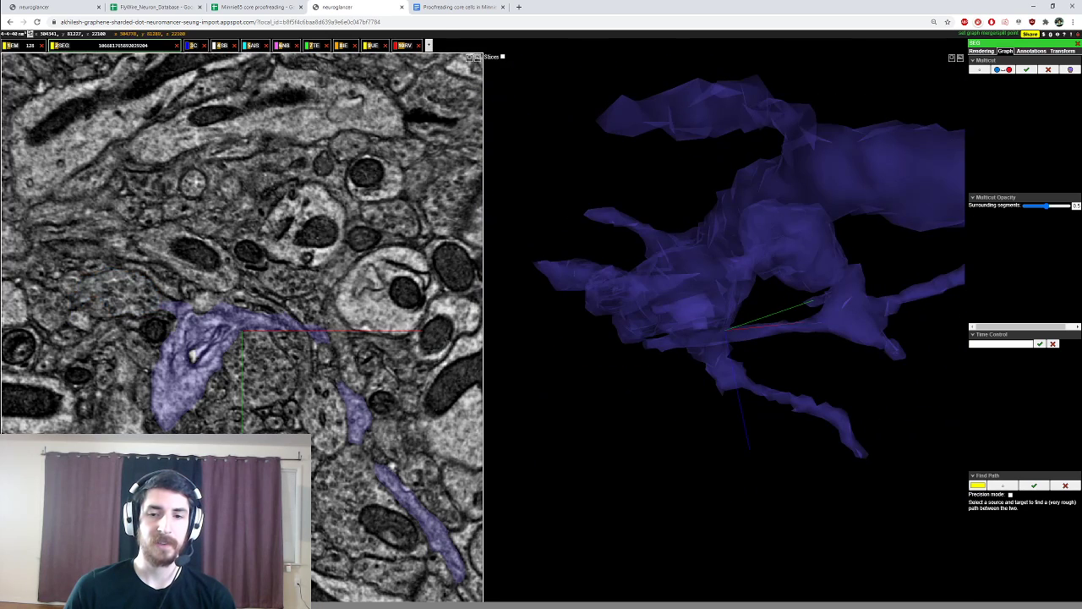
pyautogui.scroll(-3, 236, 316)
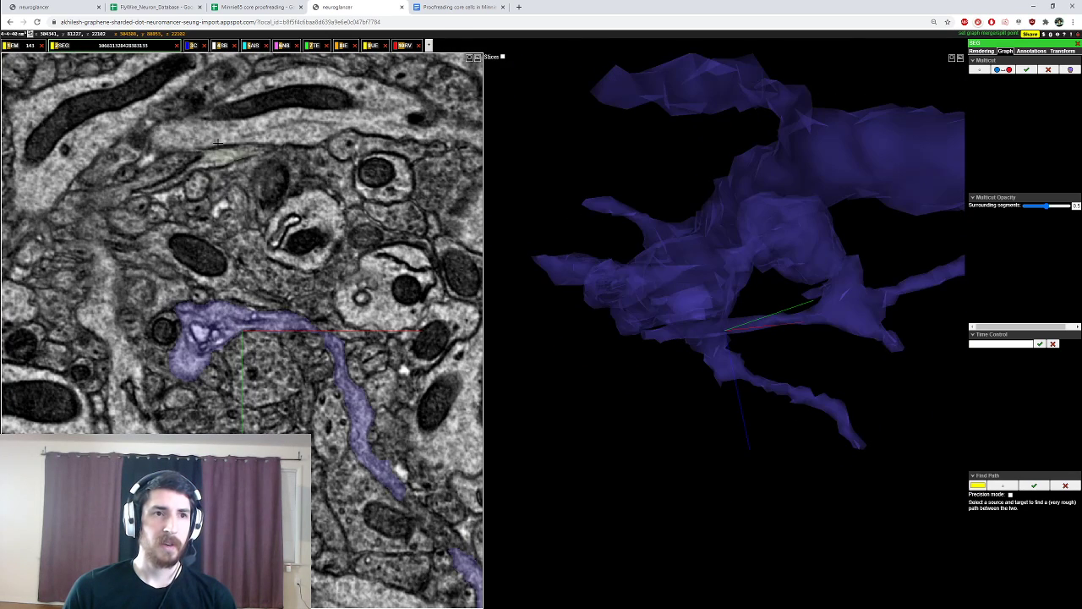
pyautogui.keyDown('ctrl'); pyautogui.click(225, 338); pyautogui.keyUp('ctrl')
pyautogui.keyDown('ctrl'); pyautogui.click(230, 333); pyautogui.keyUp('ctrl')
pyautogui.keyDown('ctrl'); pyautogui.click(213, 310); pyautogui.keyUp('ctrl')
pyautogui.keyDown('ctrl'); pyautogui.click(201, 312); pyautogui.keyUp('ctrl')
pyautogui.keyDown('ctrl'); pyautogui.click(210, 333); pyautogui.keyUp('ctrl')
pyautogui.keyDown('ctrl'); pyautogui.click(208, 341); pyautogui.keyUp('ctrl')
pyautogui.keyDown('ctrl'); pyautogui.click(200, 318); pyautogui.keyUp('ctrl')
pyautogui.keyDown('ctrl'); pyautogui.click(191, 318); pyautogui.keyUp('ctrl')
pyautogui.keyDown('ctrl'); pyautogui.click(201, 335); pyautogui.keyUp('ctrl')
pyautogui.keyDown('ctrl'); pyautogui.click(191, 338); pyautogui.keyUp('ctrl')
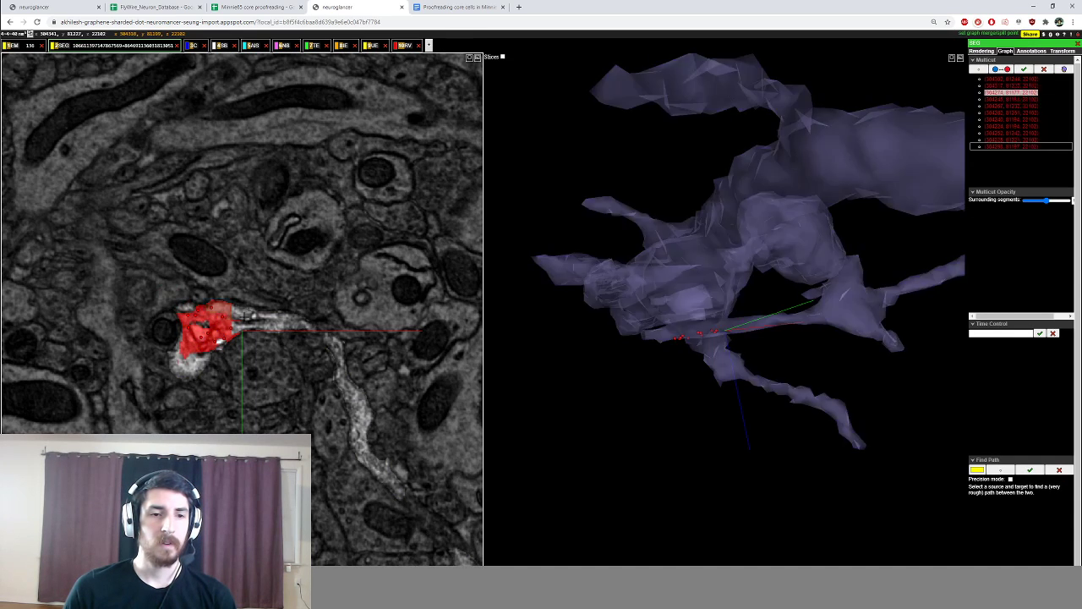
pyautogui.click(1043, 70)
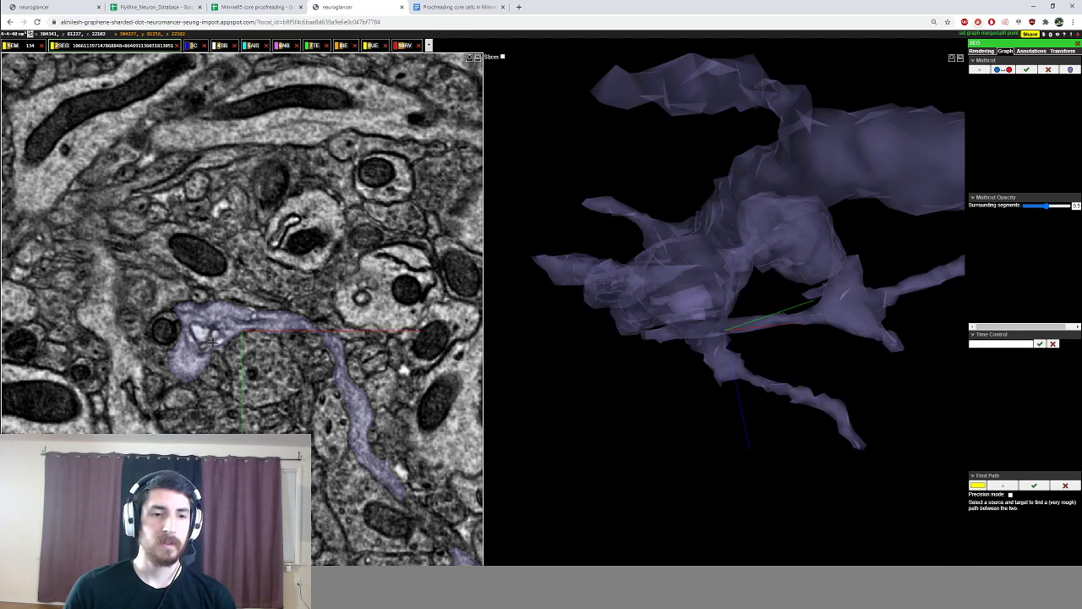
# Step: Place red multicut points across the protrusion's wide end and along the thin strand leading away from it
pyautogui.keyDown('ctrl'); pyautogui.click(216, 343); pyautogui.keyUp('ctrl')
pyautogui.keyDown('ctrl'); pyautogui.click(206, 330); pyautogui.keyUp('ctrl')
pyautogui.keyDown('ctrl'); pyautogui.click(192, 322); pyautogui.keyUp('ctrl')
pyautogui.keyDown('ctrl'); pyautogui.click(207, 332); pyautogui.keyUp('ctrl')
pyautogui.keyDown('ctrl'); pyautogui.click(216, 327); pyautogui.keyUp('ctrl')
pyautogui.keyDown('ctrl'); pyautogui.click(228, 321); pyautogui.keyUp('ctrl')
pyautogui.keyDown('ctrl'); pyautogui.click(241, 318); pyautogui.keyUp('ctrl')
pyautogui.keyDown('ctrl'); pyautogui.click(255, 319); pyautogui.keyUp('ctrl')
pyautogui.keyDown('ctrl'); pyautogui.click(268, 321); pyautogui.keyUp('ctrl')
pyautogui.keyDown('ctrl'); pyautogui.click(280, 322); pyautogui.keyUp('ctrl')
pyautogui.keyDown('ctrl'); pyautogui.click(227, 324); pyautogui.keyUp('ctrl')
pyautogui.keyDown('ctrl'); pyautogui.click(228, 323); pyautogui.keyUp('ctrl')
pyautogui.keyDown('ctrl'); pyautogui.click(240, 324); pyautogui.keyUp('ctrl')
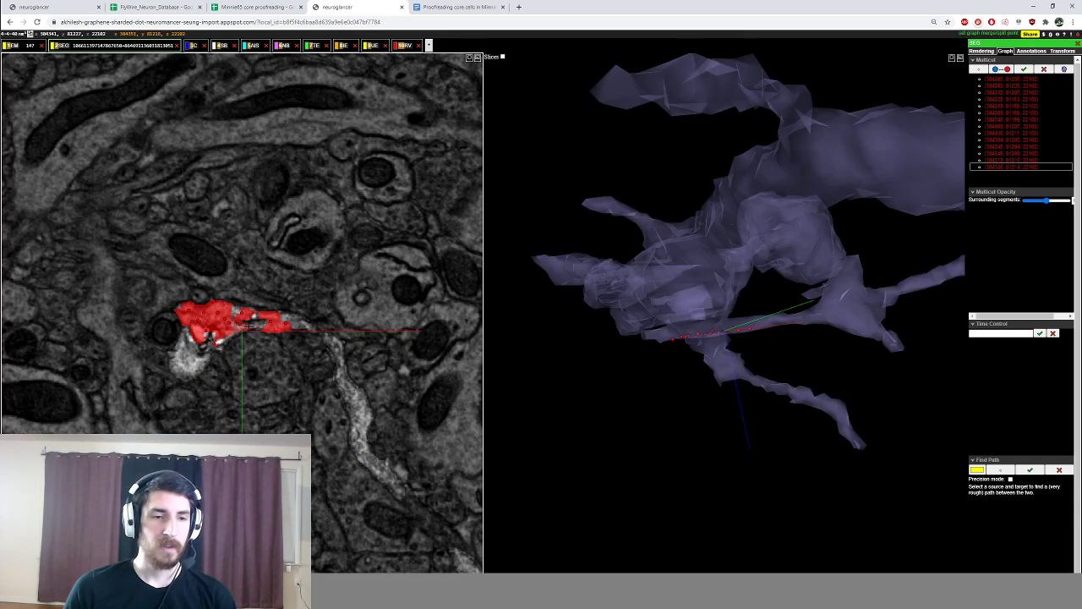
# Step: Examine the protrusion's membranes through the EM slices with the segmentation hidden, then restore the coloured segments
pyautogui.press('2')
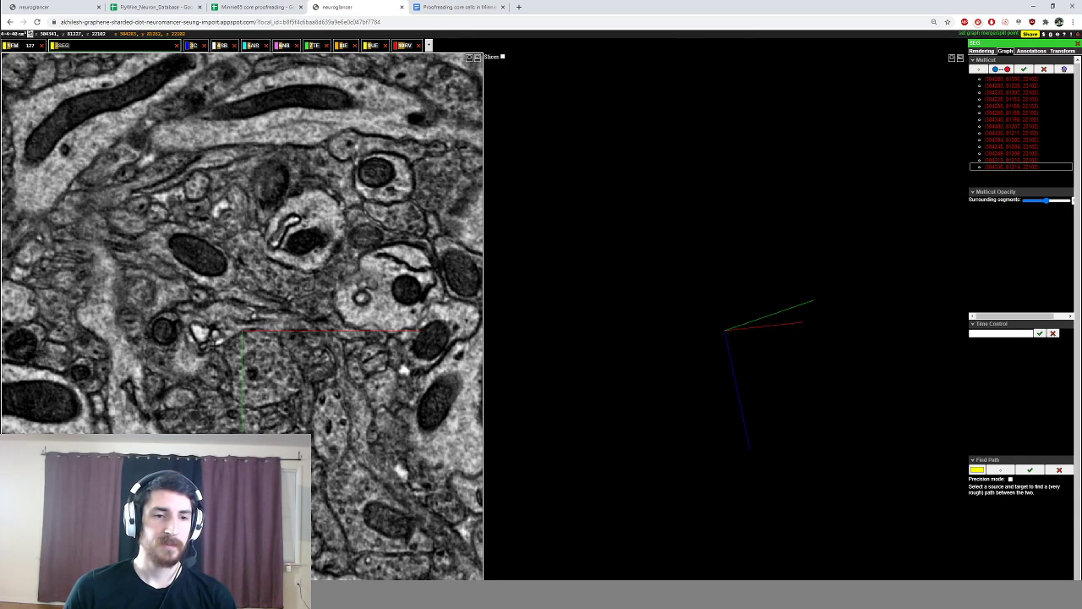
pyautogui.scroll(12, 209, 339)
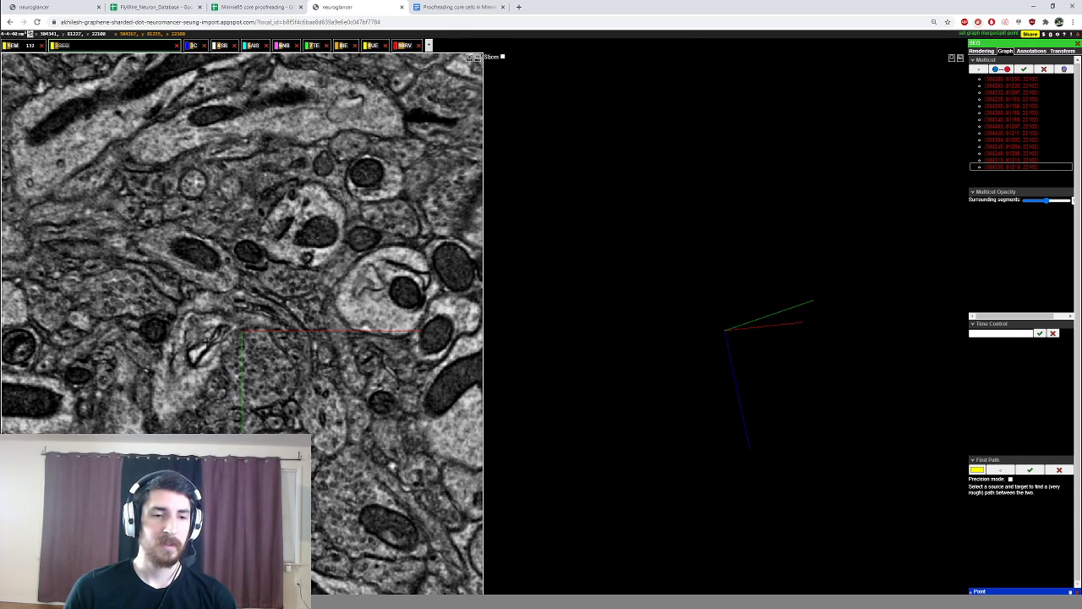
pyautogui.scroll(-12, 202, 360)
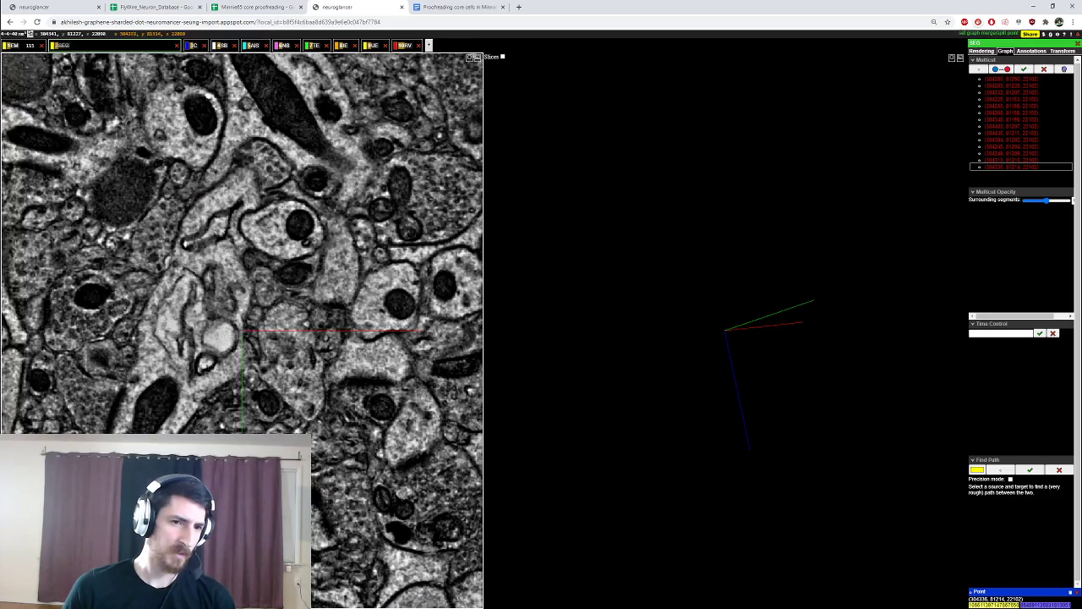
pyautogui.scroll(7, 204, 358)
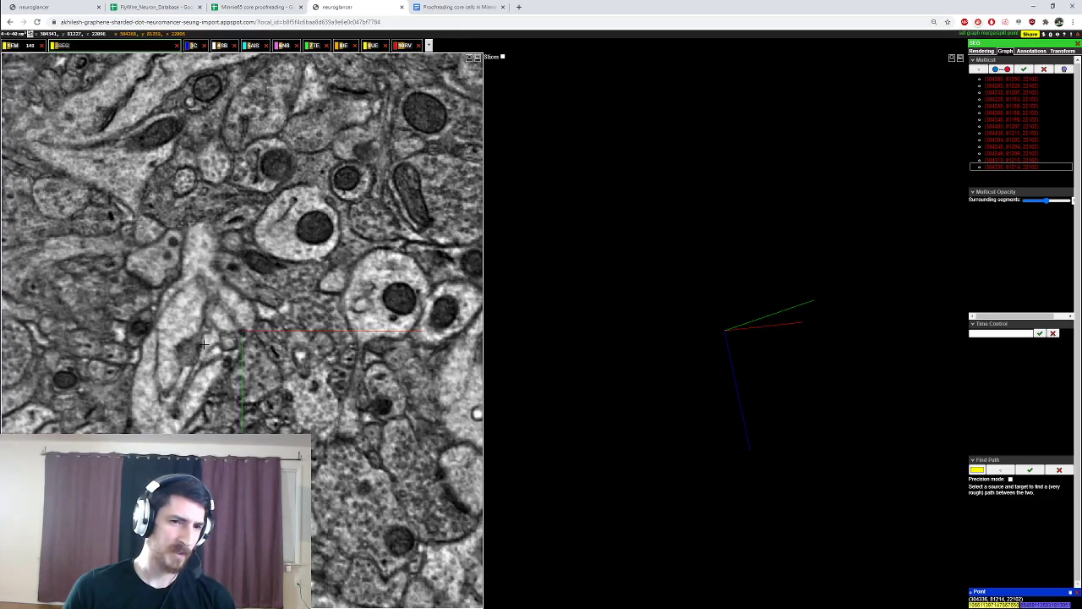
pyautogui.press('2')
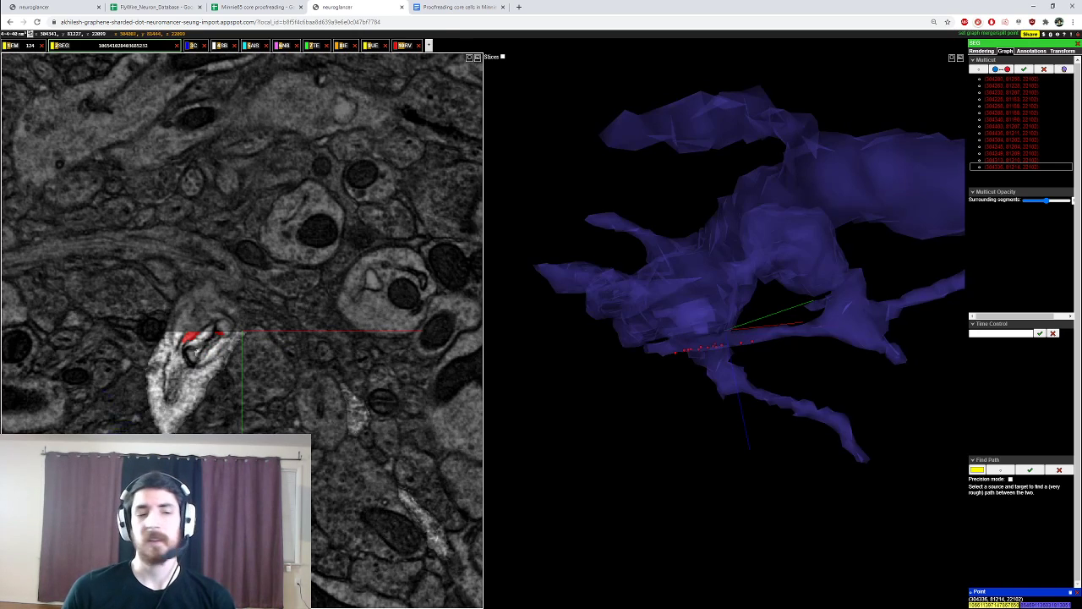
# Step: Place blue multicut points on the bright process beside the red area, split it from the strand and clear the multicut points
pyautogui.scroll(10, 210, 355)
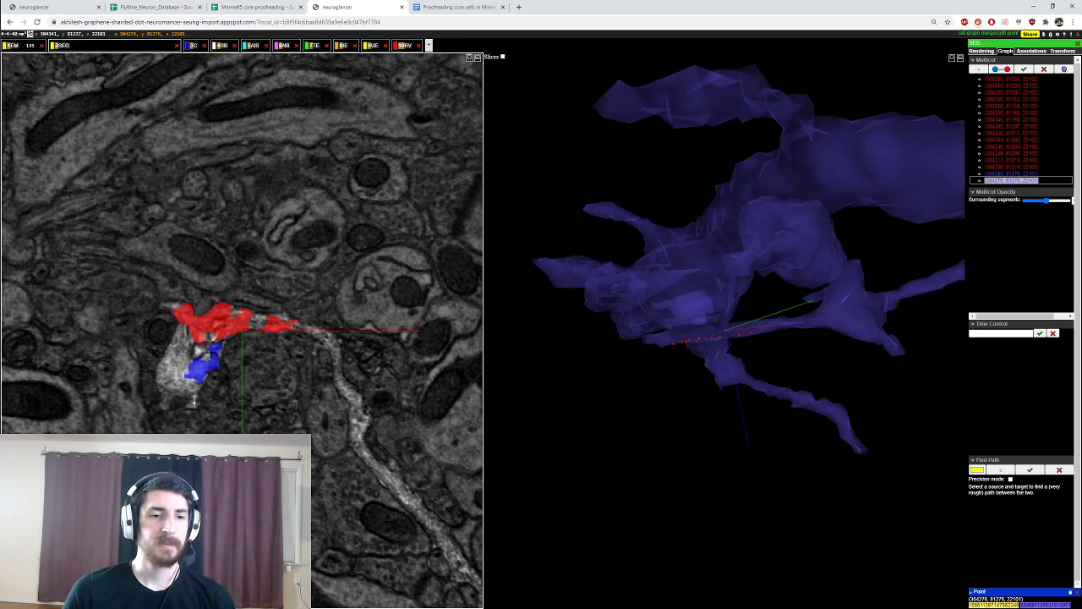
pyautogui.keyDown('ctrl'); pyautogui.click(204, 355); pyautogui.keyUp('ctrl')
pyautogui.keyDown('ctrl'); pyautogui.click(190, 358); pyautogui.keyUp('ctrl')
pyautogui.keyDown('ctrl'); pyautogui.click(187, 335); pyautogui.keyUp('ctrl')
pyautogui.keyDown('ctrl'); pyautogui.click(183, 337); pyautogui.keyUp('ctrl')
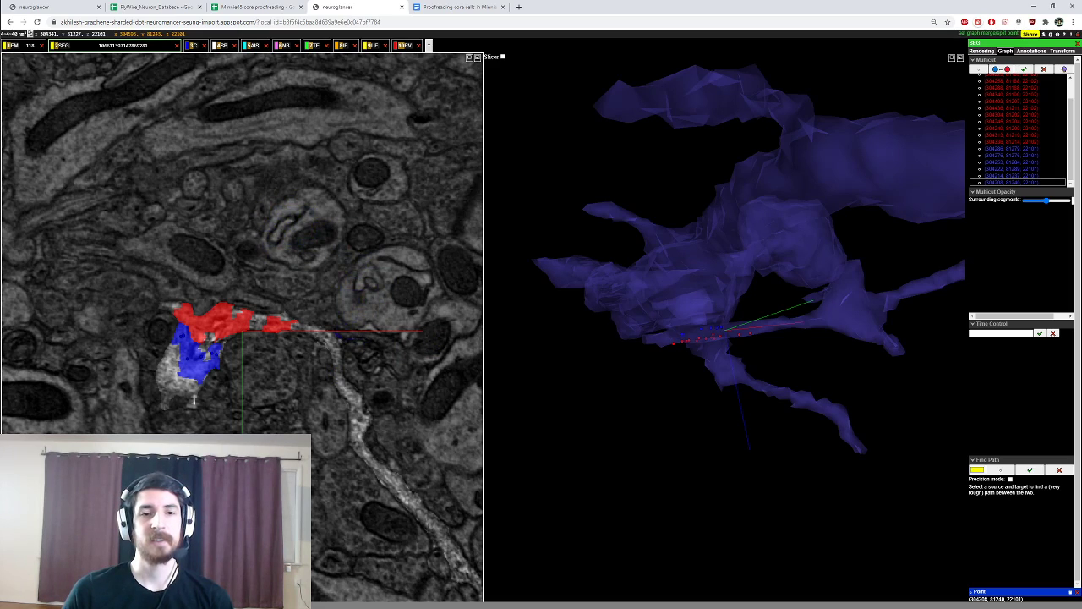
pyautogui.doubleClick(193, 401)
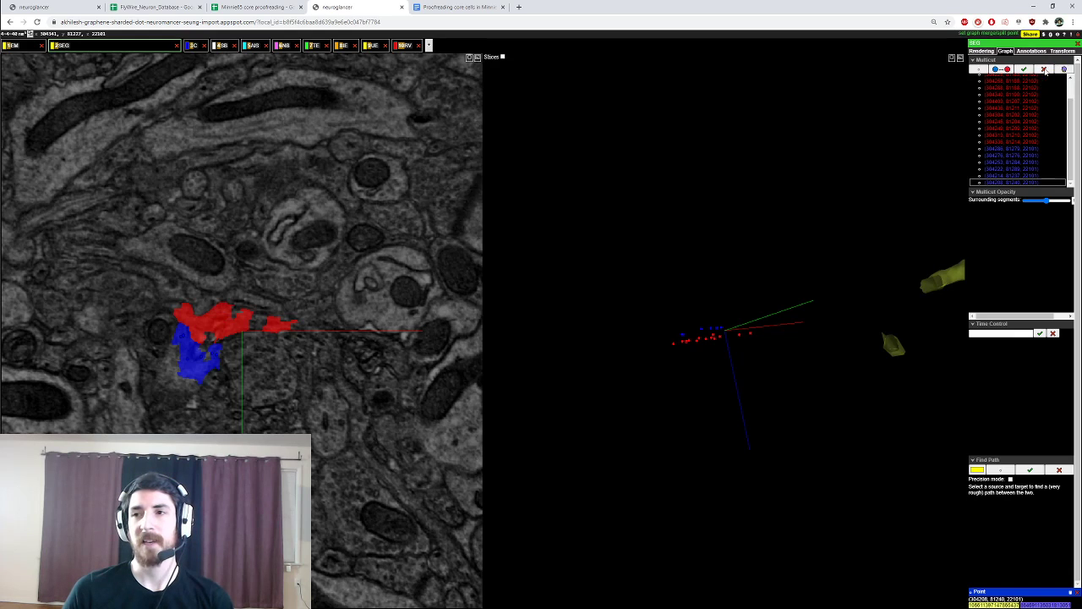
pyautogui.click(1044, 71)
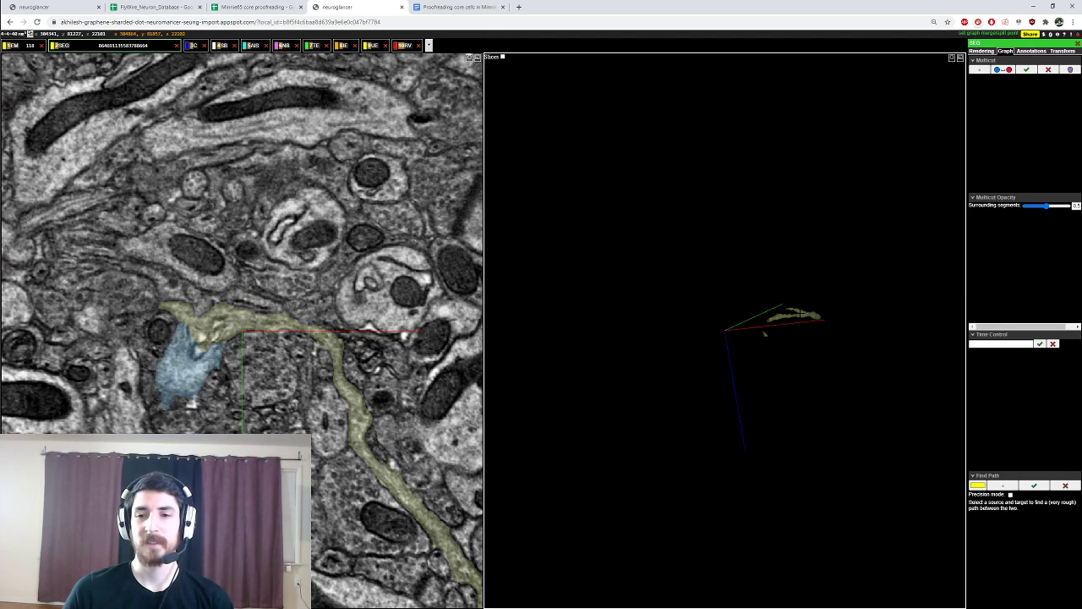
# Step: Deselect the split-off yellow fragment and bring the bulge on the remaining thick dendrite into close 3D view
pyautogui.doubleClick(801, 314)
pyautogui.moveTo(801, 313); pyautogui.dragTo(579, 415)
pyautogui.keyDown('ctrl'); pyautogui.scroll(-8, 597, 398); pyautogui.keyUp('ctrl')
pyautogui.rightClick(590, 383)
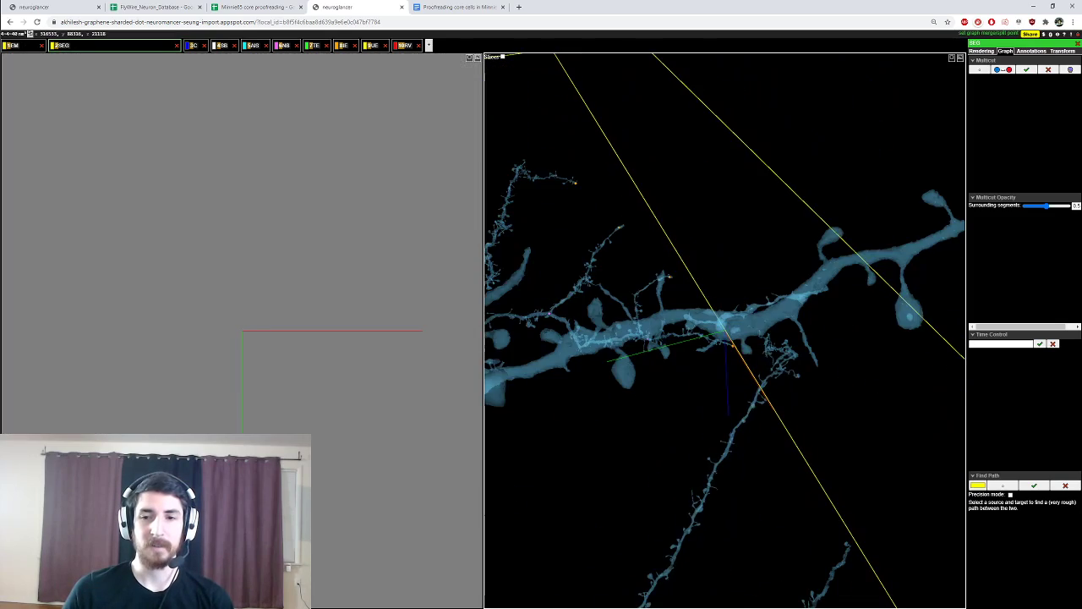
pyautogui.keyDown('ctrl'); pyautogui.scroll(10, 704, 295); pyautogui.keyUp('ctrl')
pyautogui.rightClick(704, 295)
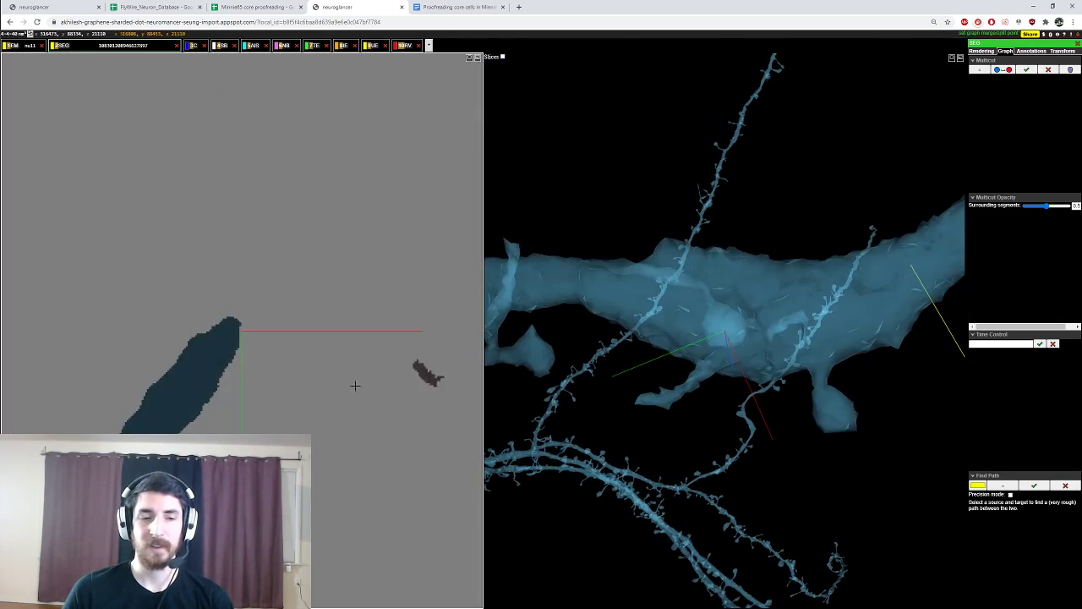
# Step: Examine the uncoloured pocket enclosed by the blue dendrite through neighbouring EM slices
pyautogui.scroll(-5, 210, 377)
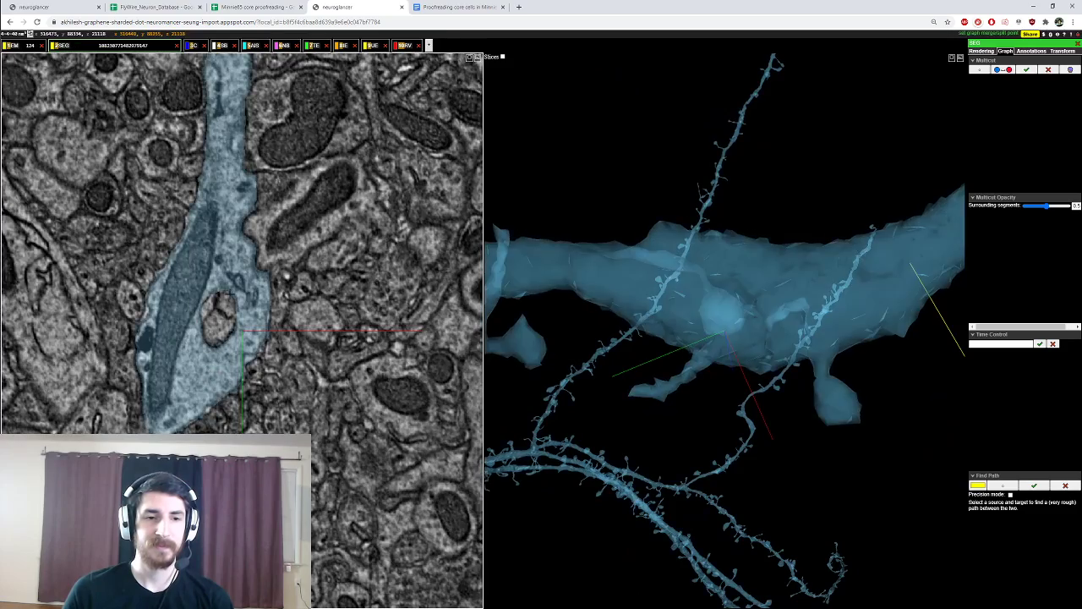
pyautogui.doubleClick(234, 309)
pyautogui.scroll(-7, 224, 321)
pyautogui.doubleClick(219, 280)
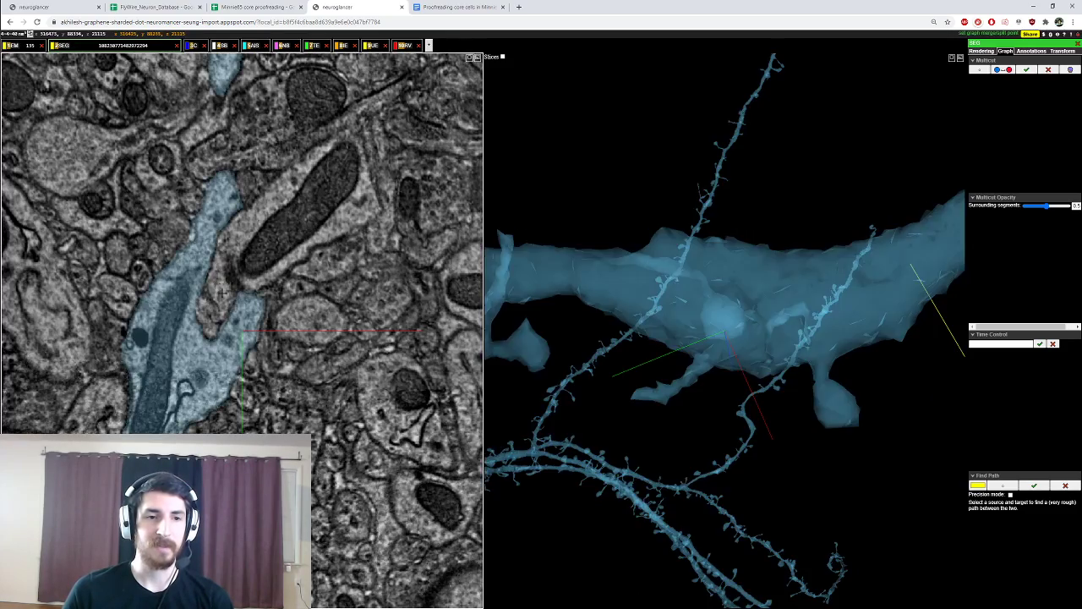
pyautogui.scroll(-10, 725, 330)
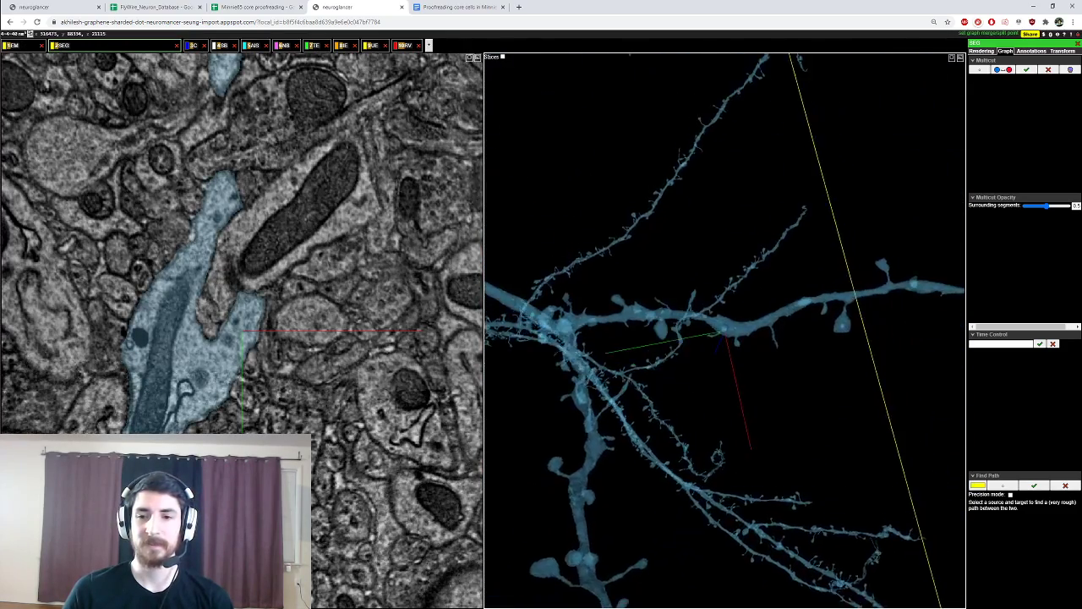
# Step: Inspect the outer end of the horizontal dendrite branch in 3D and in the EM slices
pyautogui.rightClick(818, 320)
pyautogui.moveTo(818, 321); pyautogui.dragTo(864, 195)
pyautogui.scroll(-10, 863, 127)
pyautogui.scroll(10, 724, 330)
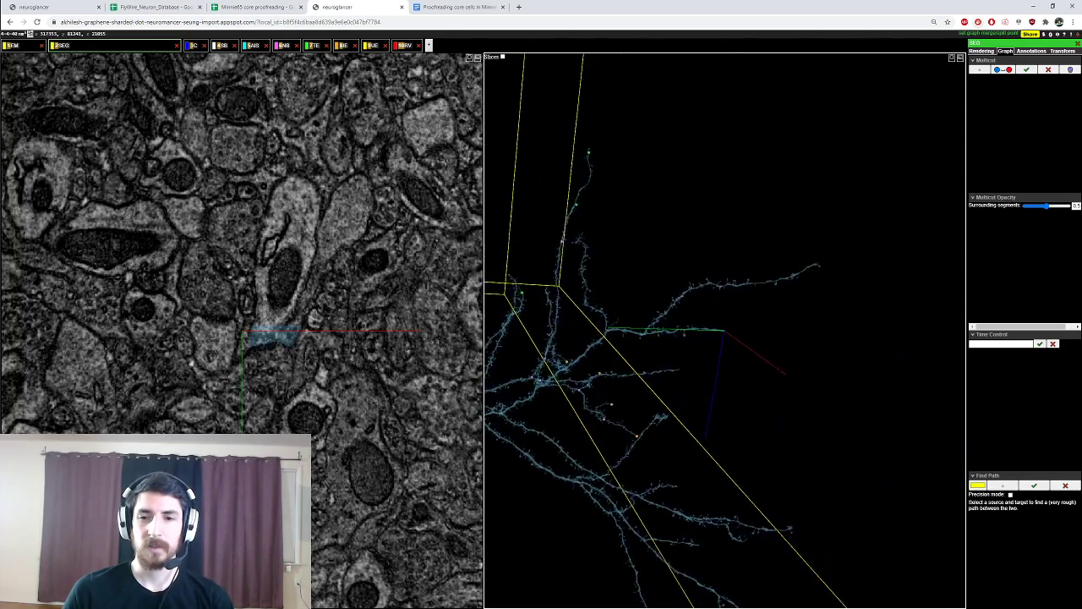
pyautogui.moveTo(719, 338)
pyautogui.mouseDown()
pyautogui.moveTo(761, 339)
pyautogui.moveTo(719, 351)
pyautogui.mouseUp()
pyautogui.scroll(-2, 328, 352)
pyautogui.scroll(-5, 292, 336)
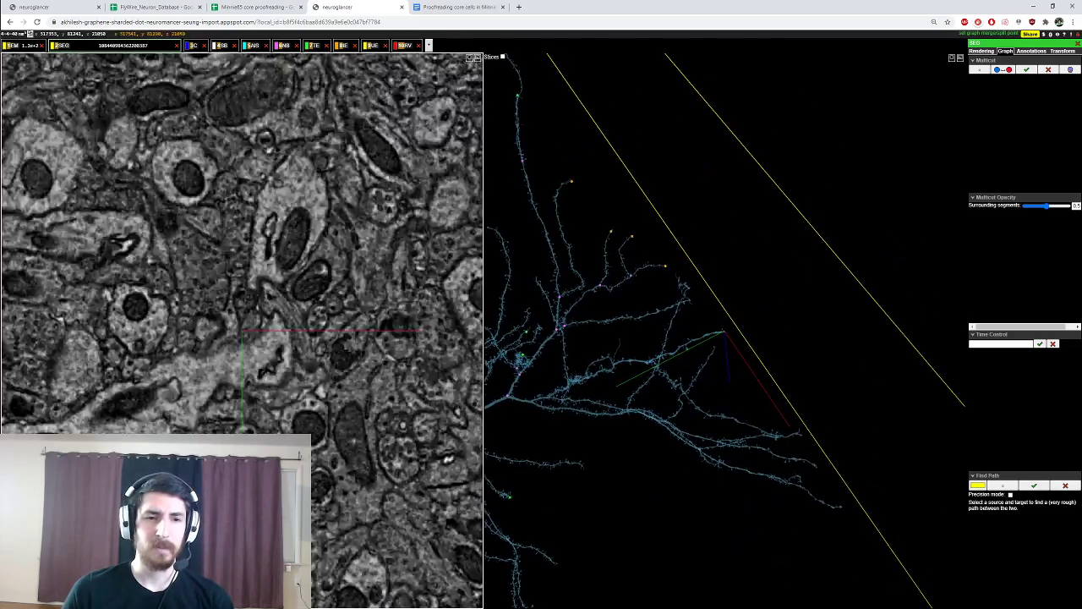
# Step: Examine the blunt end of the thick branch beside the tangled thin processes in 3D and through the EM slices
pyautogui.moveTo(719, 339); pyautogui.dragTo(740, 381)
pyautogui.rightClick(720, 263)
pyautogui.keyDown('ctrl'); pyautogui.scroll(8, 725, 330); pyautogui.keyUp('ctrl')
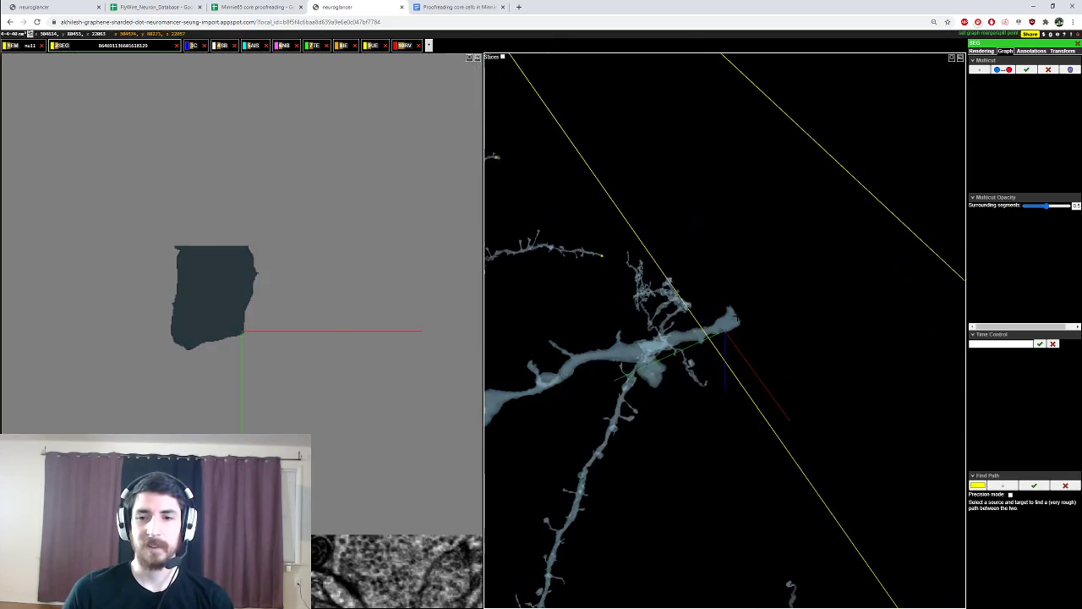
pyautogui.rightClick(732, 319)
pyautogui.moveTo(729, 322); pyautogui.dragTo(719, 363)
pyautogui.scroll(-5, 320, 331)
pyautogui.scroll(-7, 321, 333)
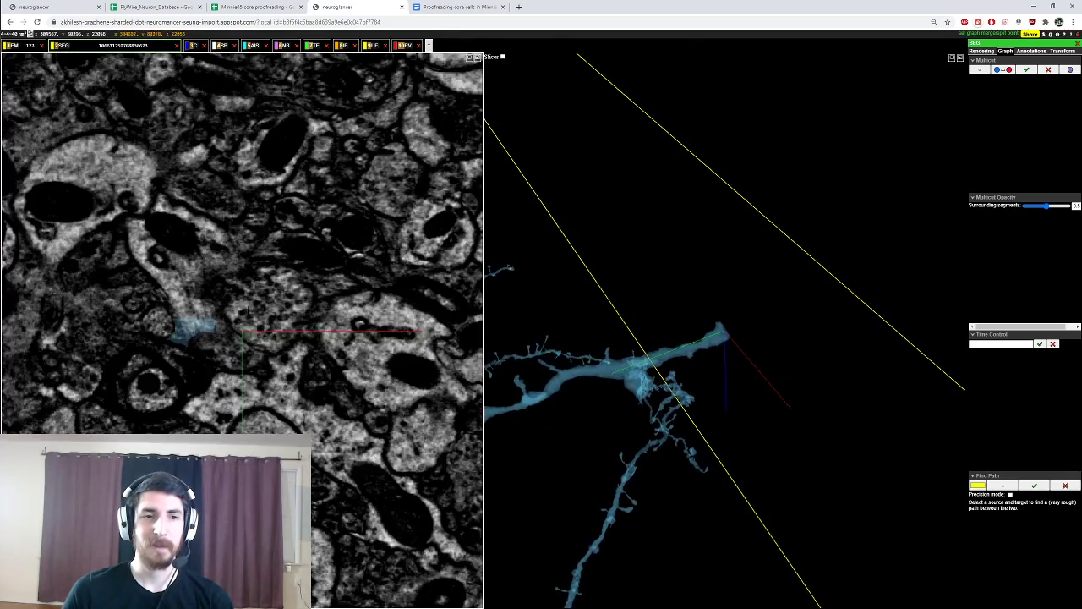
pyautogui.scroll(-4, 218, 291)
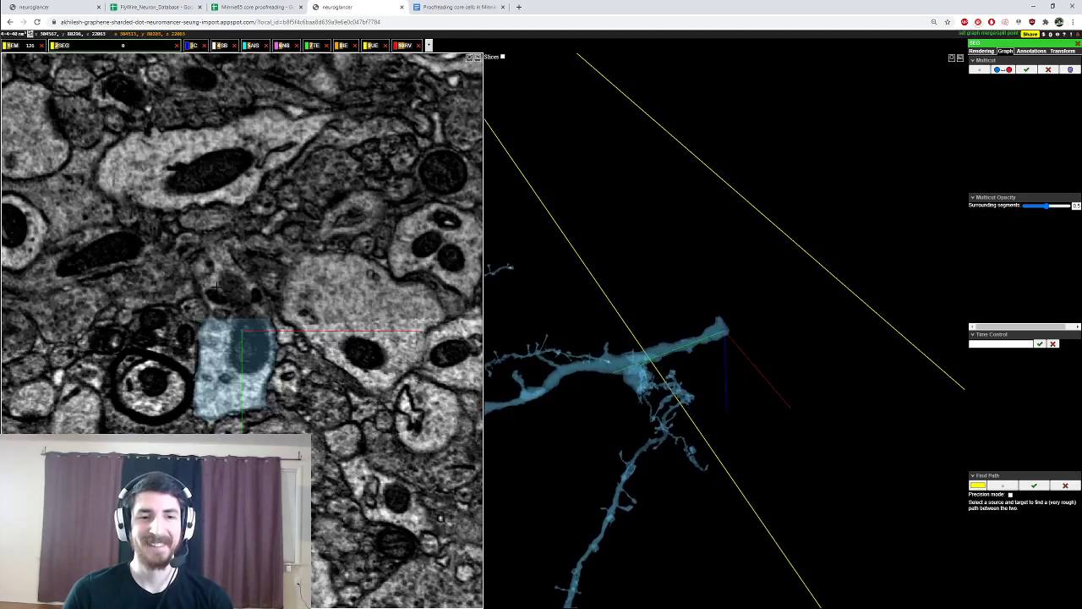
pyautogui.scroll(-4, 222, 296)
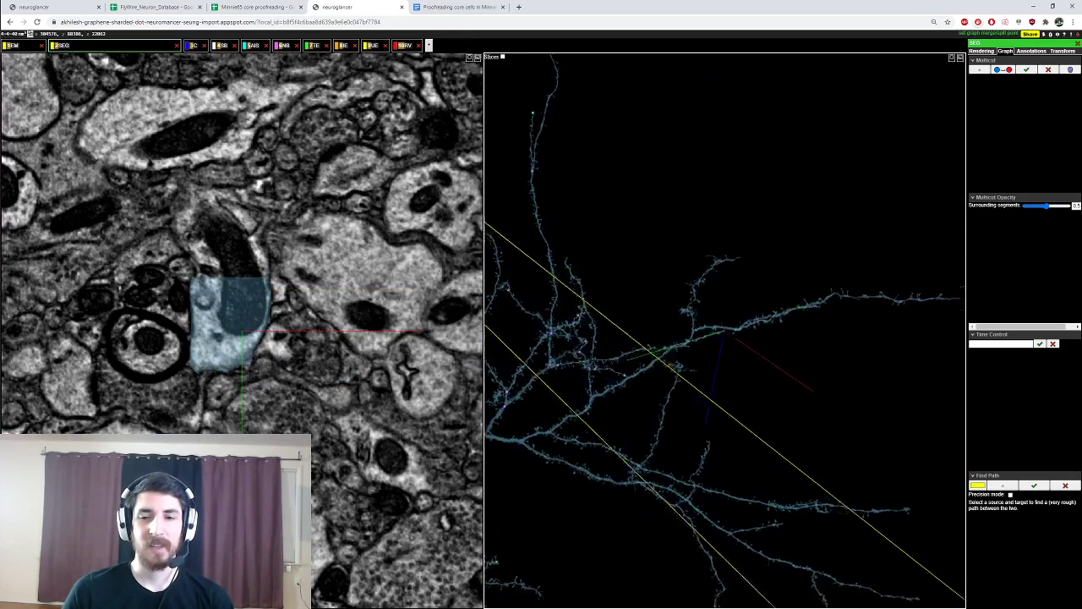
# Step: Compare the neighbouring branch ends near the volume boundary in 3D and through their EM slices
pyautogui.moveTo(726, 330); pyautogui.dragTo(742, 370)
pyautogui.rightClick(836, 357)
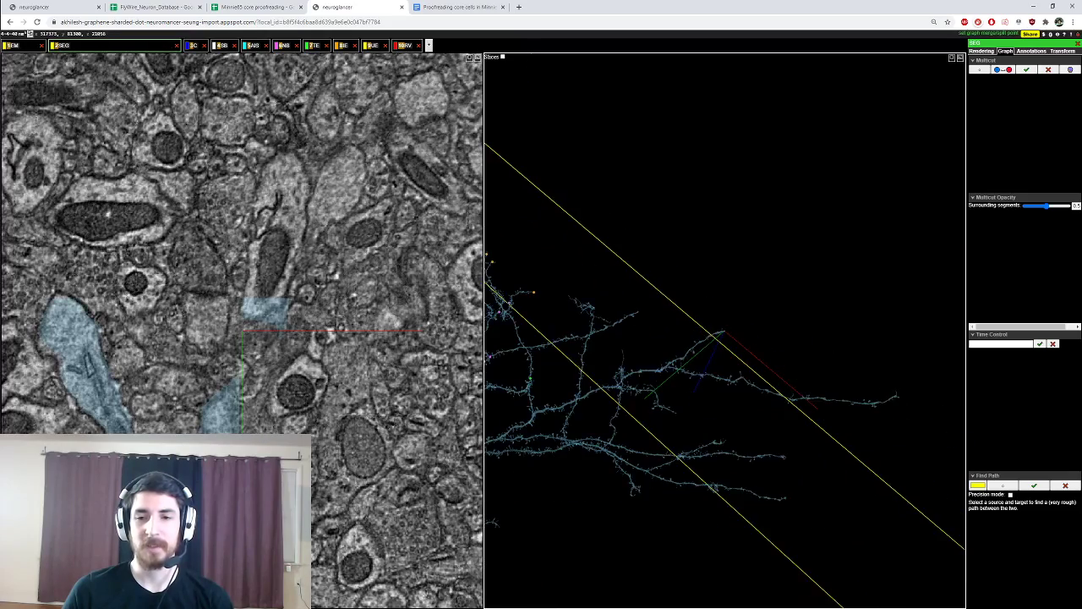
pyautogui.scroll(5, 761, 346)
pyautogui.scroll(-6, 314, 336)
pyautogui.scroll(-5, 725, 338)
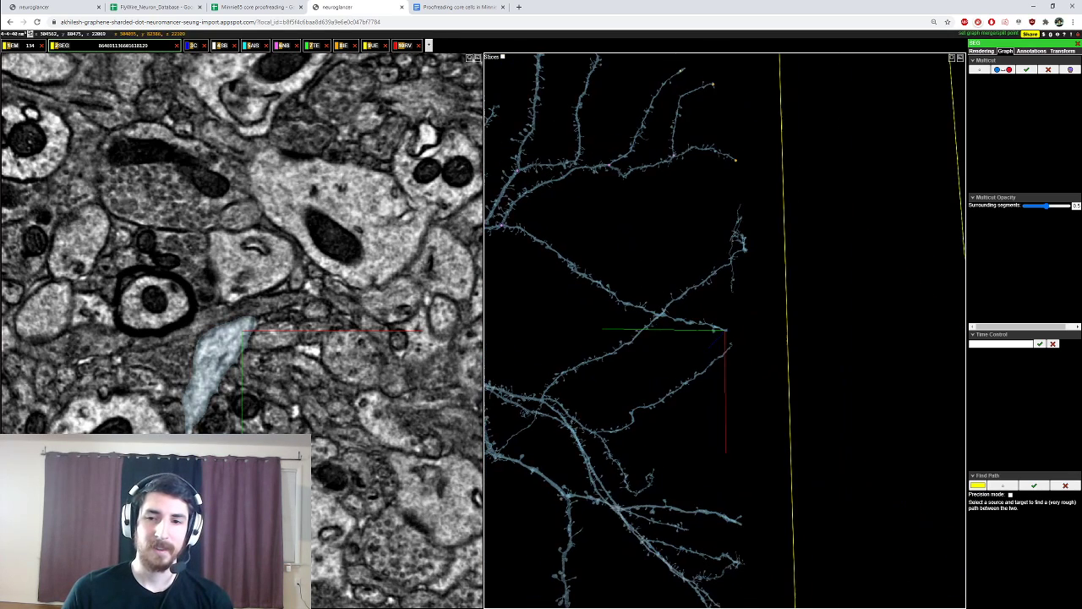
# Step: Check the squared-off branch end through the EM slices and mark it with a point in the orange annotation layer
pyautogui.scroll(10, 734, 328)
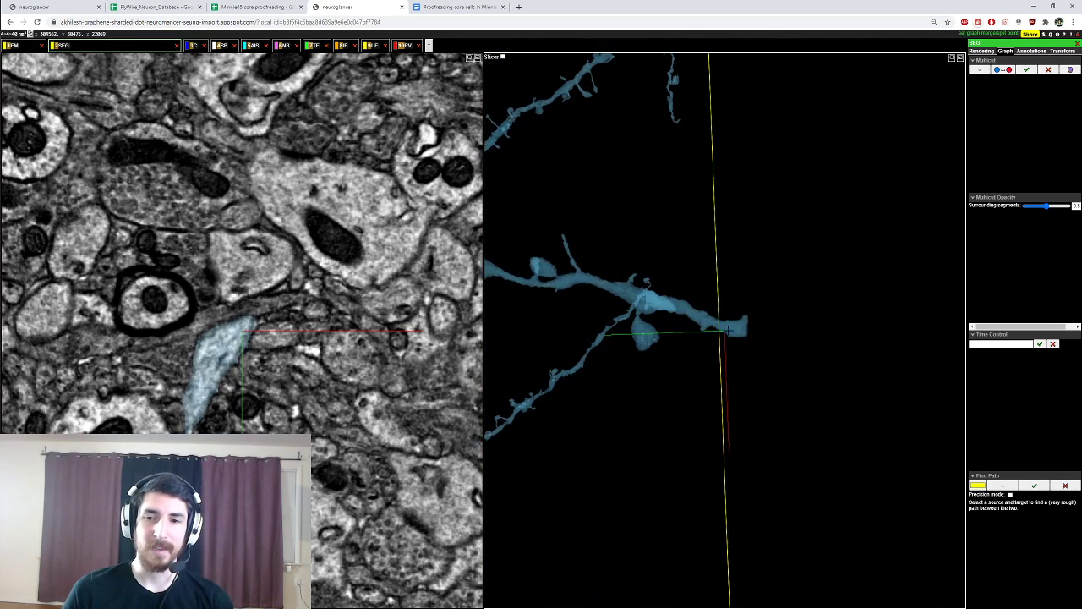
pyautogui.rightClick(737, 326)
pyautogui.scroll(5, 297, 325)
pyautogui.scroll(-4, 296, 326)
pyautogui.scroll(5, 297, 326)
pyautogui.scroll(-3, 297, 325)
pyautogui.scroll(2, 297, 326)
pyautogui.rightClick(253, 341)
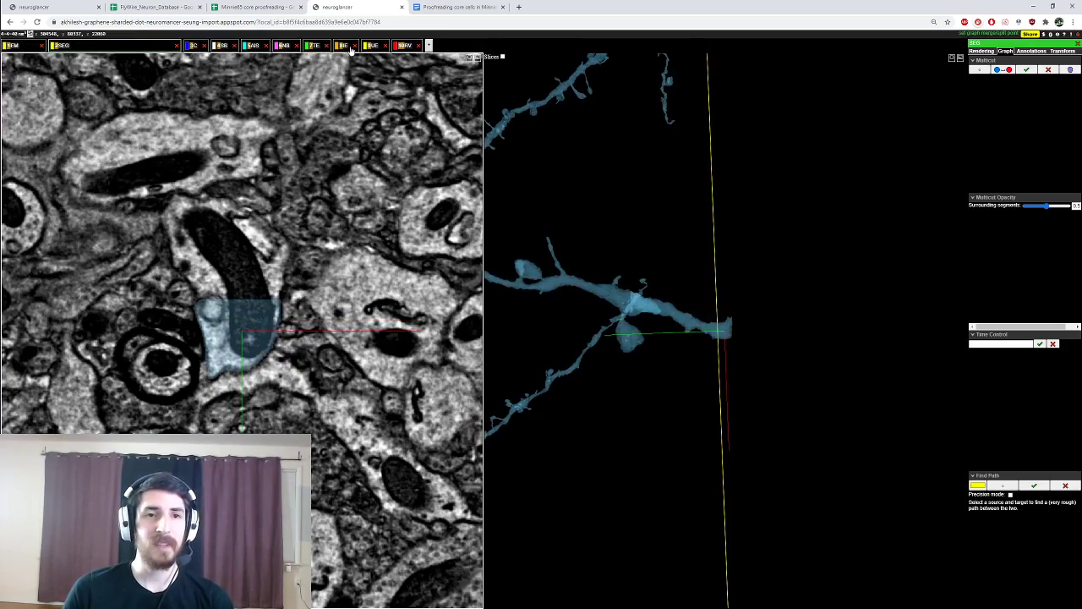
pyautogui.click(342, 46)
# Step: Trace the dendrite in 3D from the marked end back to the junction of the thick branches
pyautogui.moveTo(622, 397); pyautogui.dragTo(668, 402)
pyautogui.scroll(-8, 652, 368)
pyautogui.moveTo(663, 305); pyautogui.dragTo(674, 367)
pyautogui.rightClick(550, 327)
pyautogui.moveTo(553, 330); pyautogui.dragTo(558, 302)
pyautogui.keyDown('ctrl'); pyautogui.scroll(5, 761, 363); pyautogui.keyUp('ctrl')
pyautogui.rightClick(898, 411)
pyautogui.keyDown('ctrl'); pyautogui.scroll(6, 892, 406); pyautogui.keyUp('ctrl')
pyautogui.moveTo(833, 347); pyautogui.dragTo(714, 321)
pyautogui.rightClick(667, 319)
pyautogui.rightClick(713, 321)
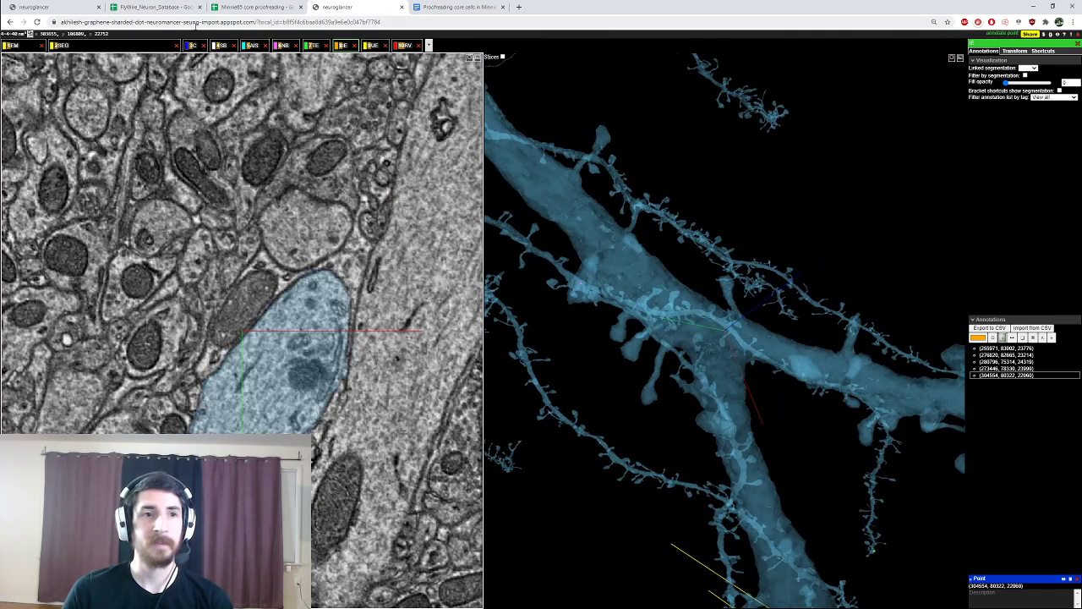
# Step: Mark the thick dendrite's junction with a point in the magenta annotation layer
pyautogui.click(126, 46)
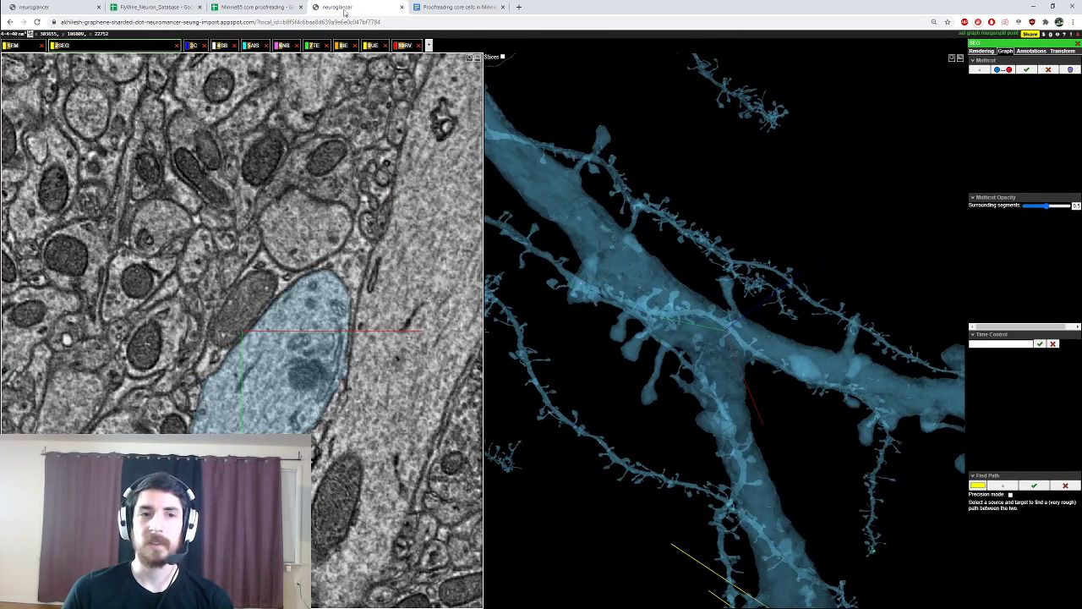
pyautogui.rightClick(285, 49)
pyautogui.rightClick(282, 356)
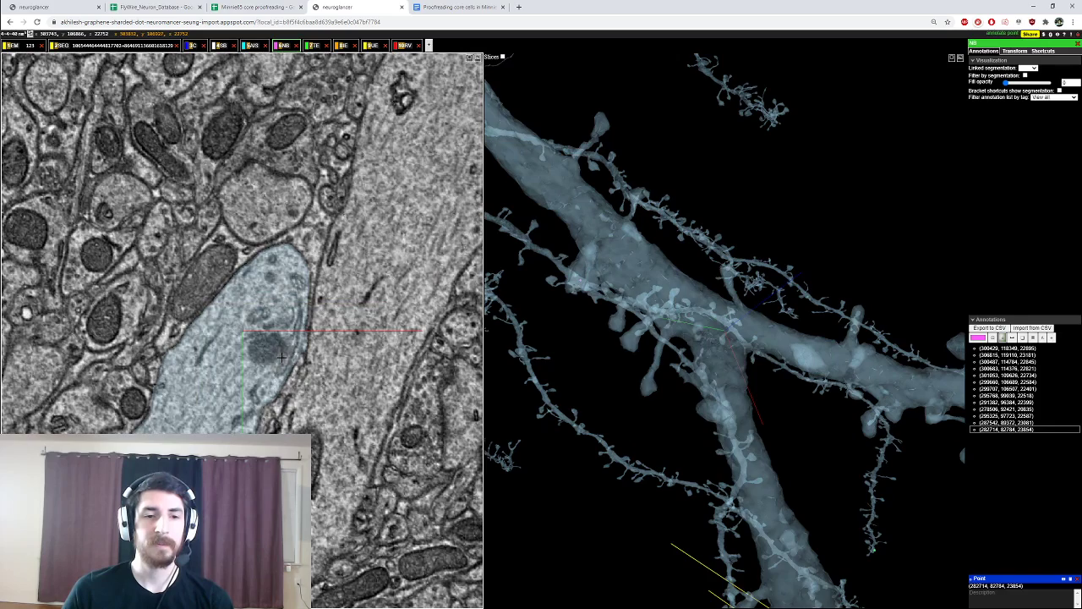
# Step: Follow the dendrites outward from the marked junction in 3D to look for the next branch point
pyautogui.keyDown('ctrl'); pyautogui.scroll(-10, 725, 329); pyautogui.keyUp('ctrl')
pyautogui.moveTo(693, 338); pyautogui.dragTo(748, 359)
pyautogui.press('z')
pyautogui.keyDown('ctrl'); pyautogui.scroll(-5, 725, 330); pyautogui.keyUp('ctrl')
pyautogui.keyDown('ctrl'); pyautogui.scroll(5, 846, 398); pyautogui.keyUp('ctrl')
pyautogui.moveTo(846, 381); pyautogui.dragTo(845, 415)
pyautogui.keyDown('ctrl'); pyautogui.scroll(-4, 846, 397); pyautogui.keyUp('ctrl')
pyautogui.moveTo(761, 321); pyautogui.dragTo(764, 340)
pyautogui.rightClick(765, 340)
pyautogui.keyDown('ctrl'); pyautogui.scroll(10, 764, 341); pyautogui.keyUp('ctrl')
pyautogui.keyDown('ctrl'); pyautogui.scroll(-6, 725, 330); pyautogui.keyUp('ctrl')
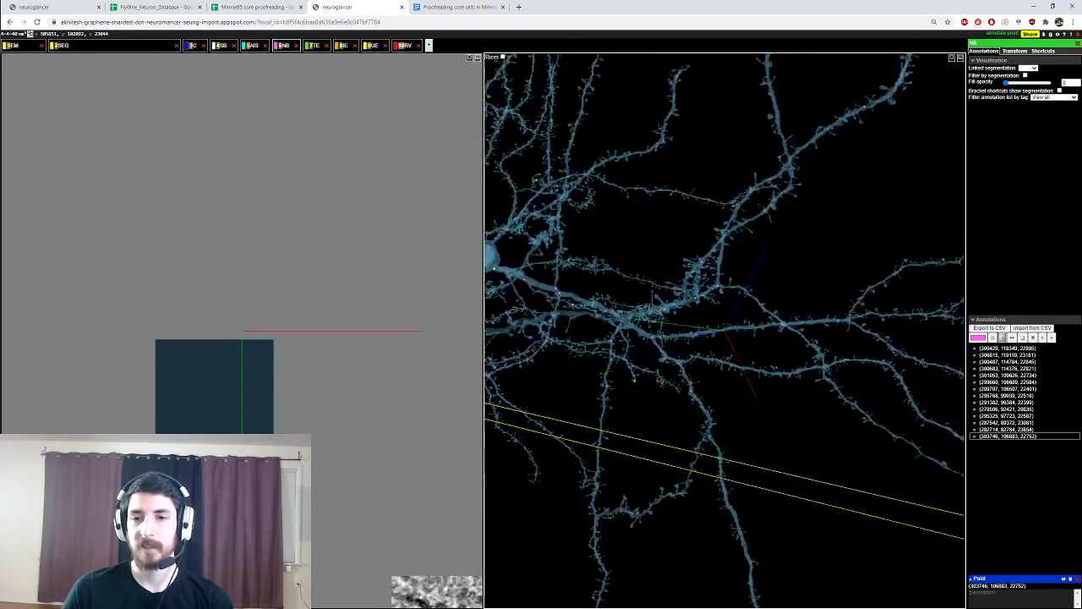
# Step: Centre on the next three-way dendrite junction and mark it with a magenta annotation point in the EM slice
pyautogui.keyDown('ctrl'); pyautogui.scroll(4, 725, 330); pyautogui.keyUp('ctrl')
pyautogui.keyDown('ctrl'); pyautogui.scroll(6, 727, 328); pyautogui.keyUp('ctrl')
pyautogui.rightClick(729, 323)
pyautogui.moveTo(728, 330); pyautogui.dragTo(576, 330)
pyautogui.keyDown('ctrl'); pyautogui.scroll(-8, 728, 326); pyautogui.keyUp('ctrl')
pyautogui.keyDown('ctrl'); pyautogui.scroll(8, 733, 318); pyautogui.keyUp('ctrl')
pyautogui.rightClick(735, 315)
pyautogui.scroll(-5, 295, 380)
pyautogui.scroll(-2, 295, 381)
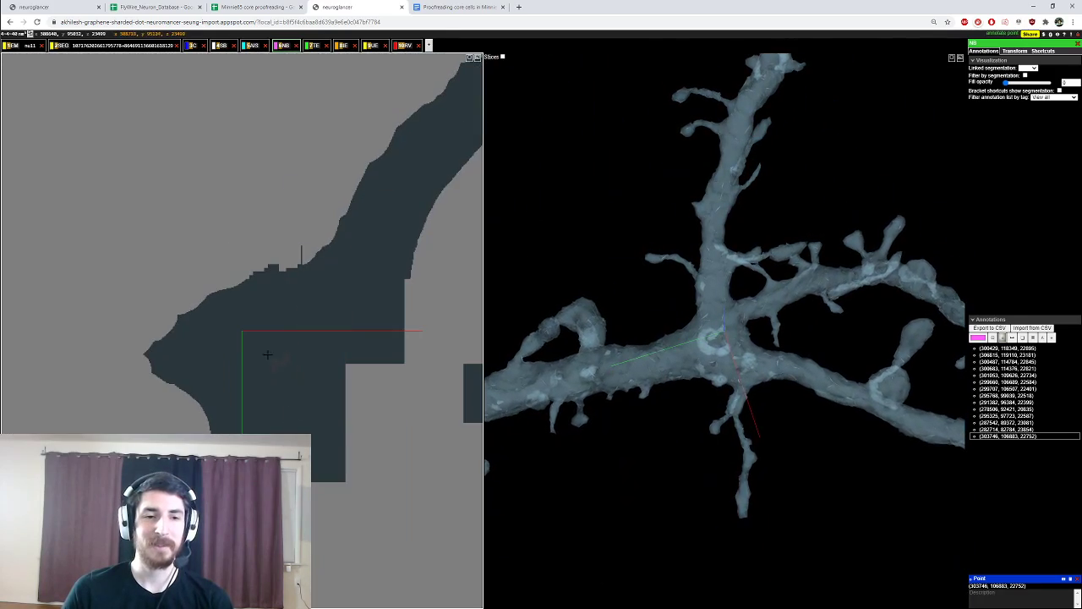
pyautogui.keyDown('ctrl'); pyautogui.click(263, 354); pyautogui.keyUp('ctrl')
# Step: Trace the thin spiny branch leading away from the newly marked junction in 3D
pyautogui.keyDown('ctrl'); pyautogui.scroll(-8, 626, 360); pyautogui.keyUp('ctrl')
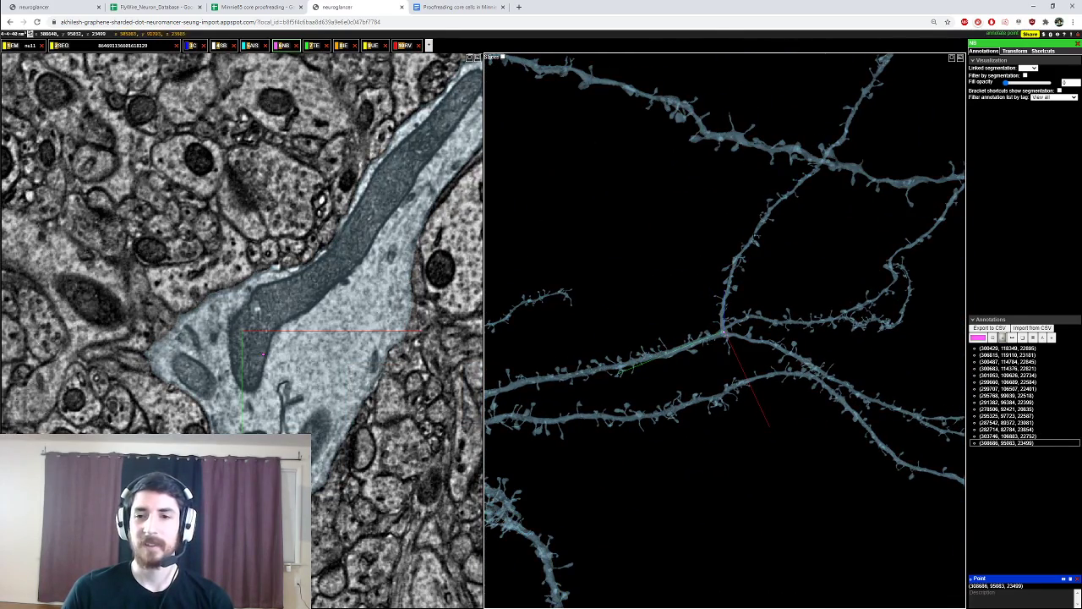
pyautogui.moveTo(745, 274); pyautogui.dragTo(723, 292)
pyautogui.rightClick(724, 262)
pyautogui.keyDown('ctrl'); pyautogui.scroll(8, 716, 335); pyautogui.keyUp('ctrl')
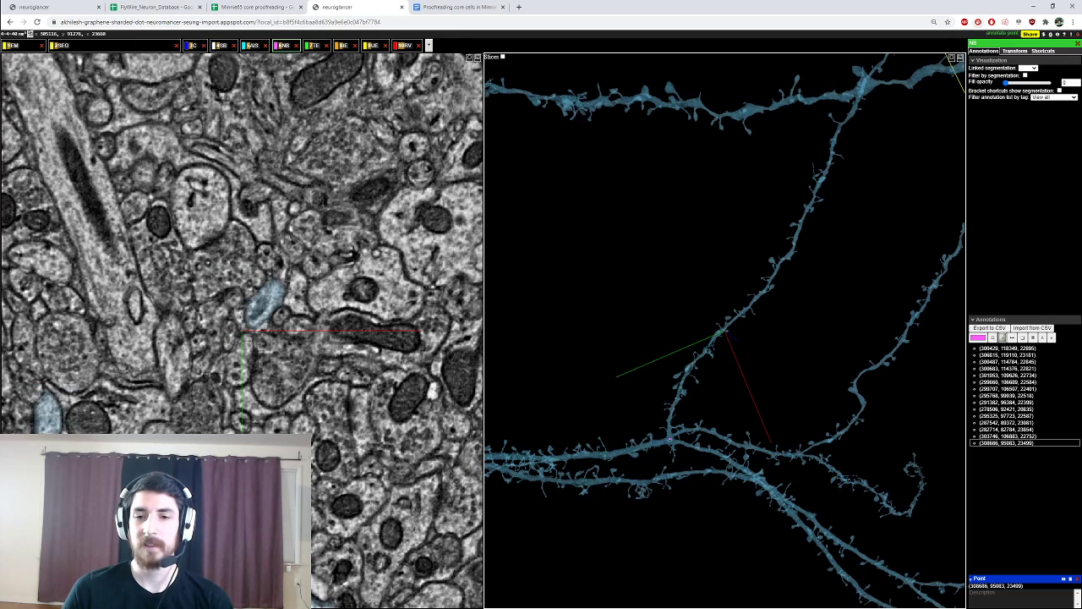
pyautogui.rightClick(690, 368)
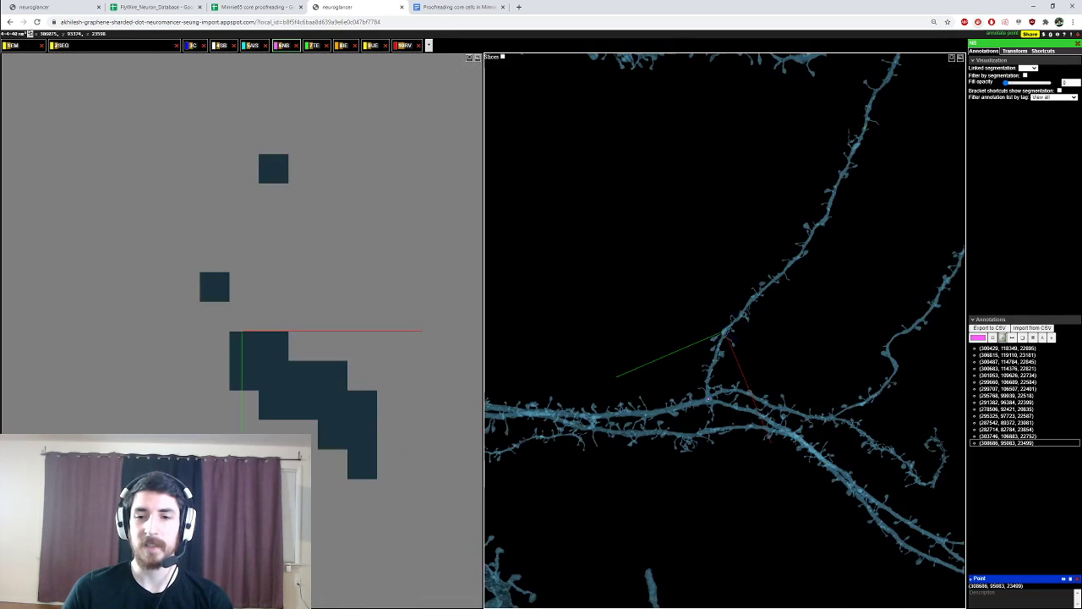
# Step: Examine the swelling on the thin spiny branch in 3D and through successive EM slices for a wrong merge
pyautogui.keyDown('ctrl'); pyautogui.scroll(8, 689, 369); pyautogui.keyUp('ctrl')
pyautogui.rightClick(706, 325)
pyautogui.moveTo(705, 325); pyautogui.dragTo(734, 354)
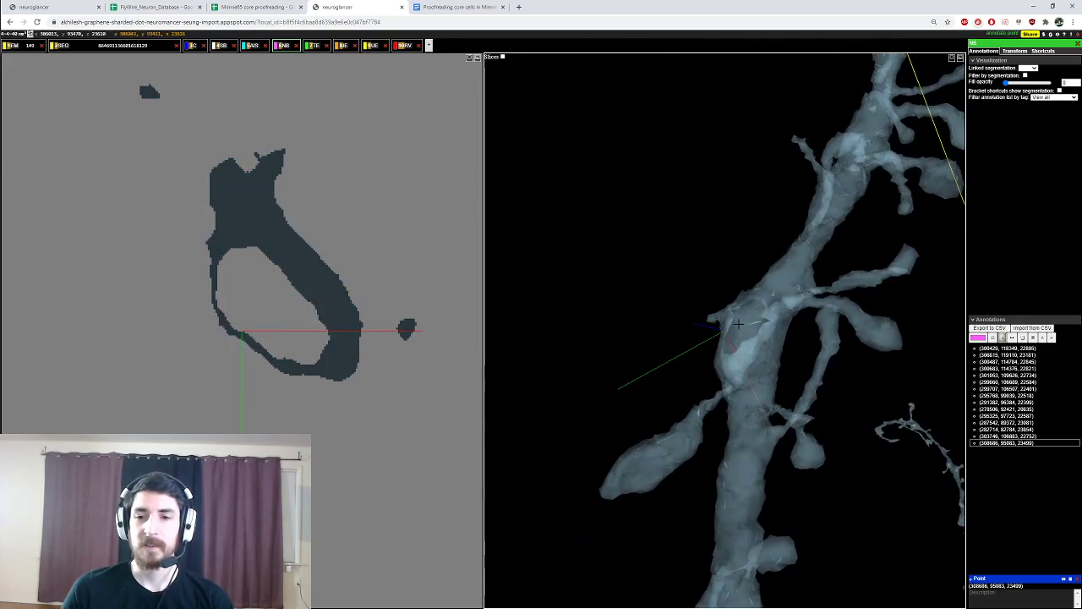
pyautogui.rightClick(744, 318)
pyautogui.keyDown('ctrl'); pyautogui.scroll(3, 745, 318); pyautogui.keyUp('ctrl')
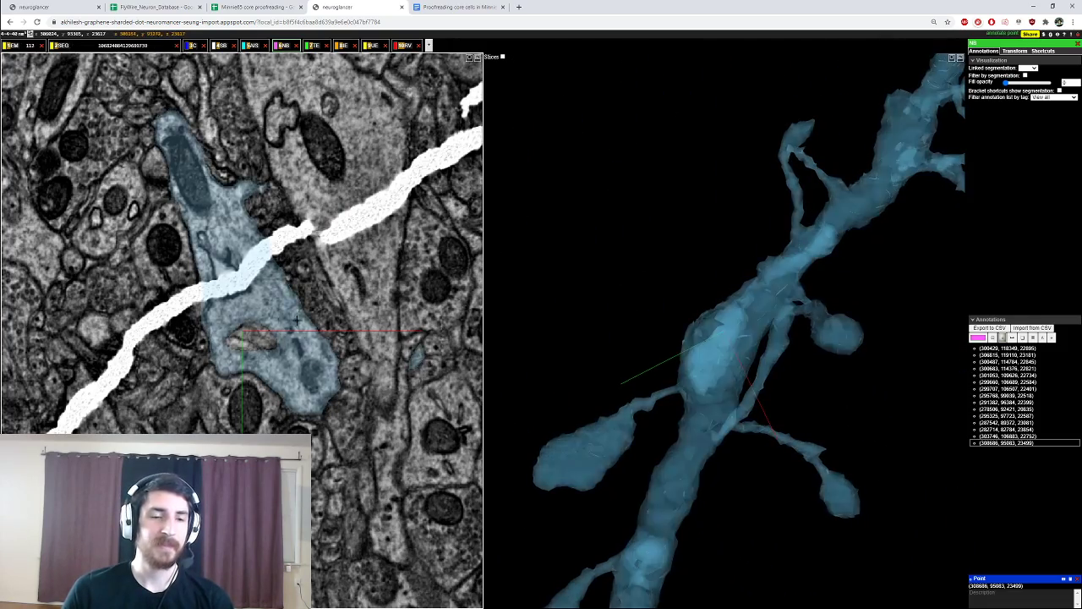
pyautogui.scroll(-4, 287, 355)
pyautogui.scroll(-5, 288, 355)
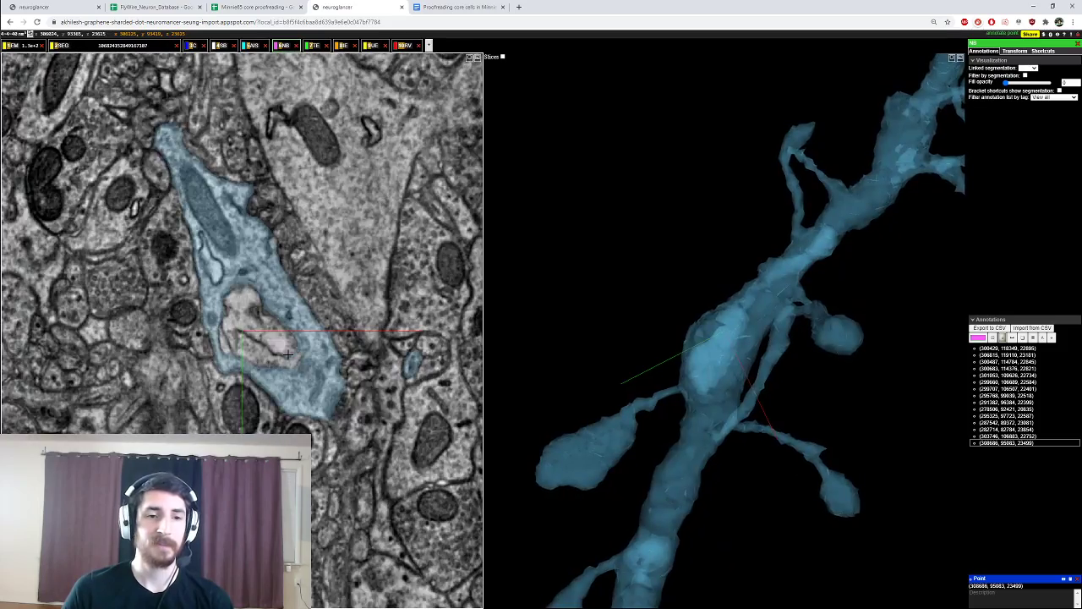
pyautogui.scroll(-10, 724, 330)
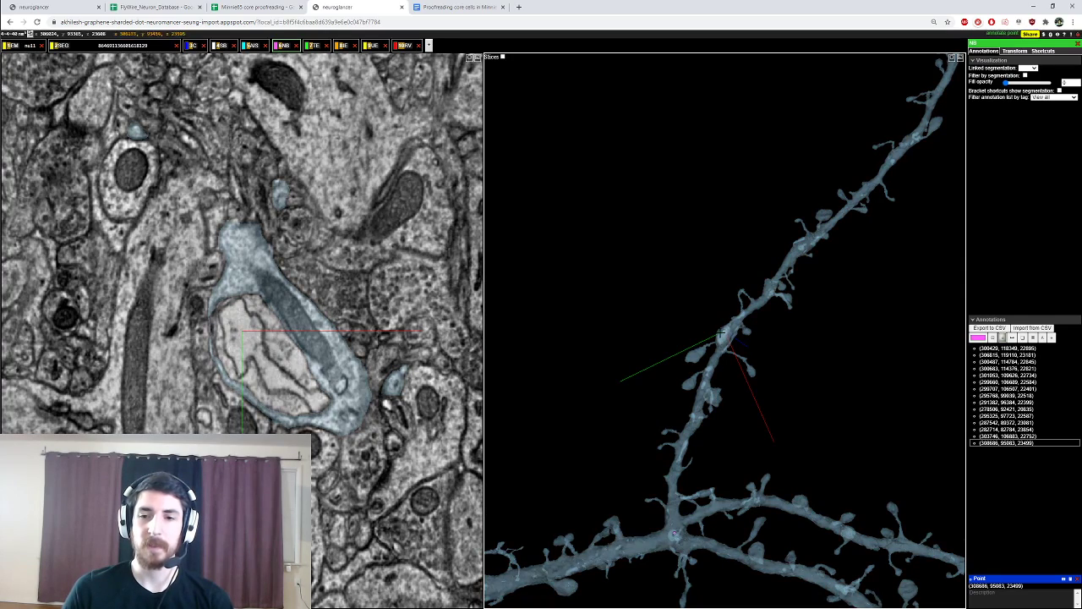
pyautogui.scroll(-10, 725, 330)
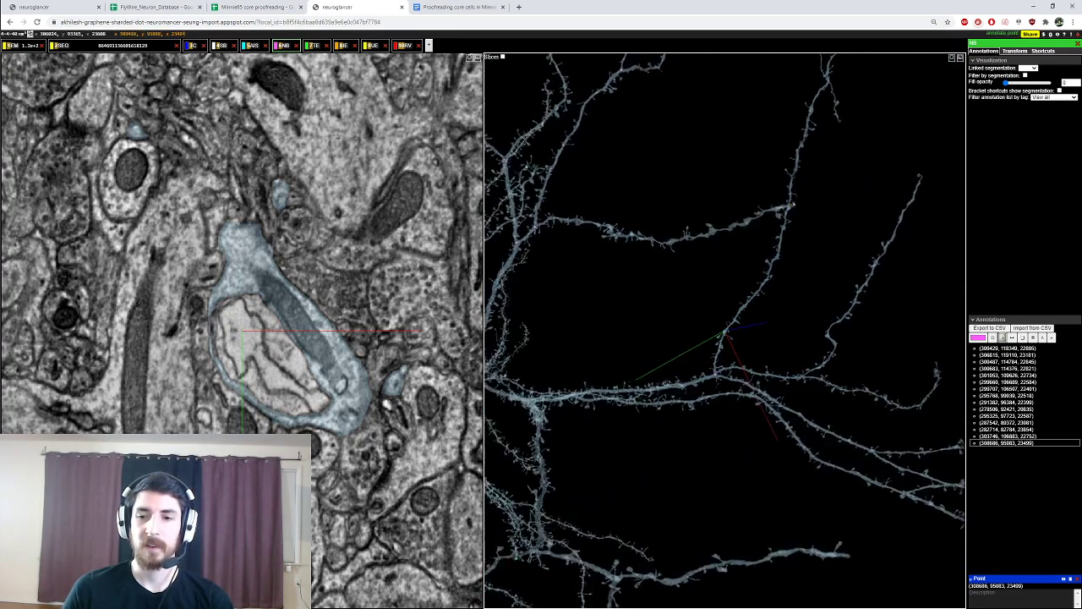
# Step: Compare the branch with the surrounding dendrites in 3D and follow it outward towards its far end
pyautogui.scroll(-5, 721, 380)
pyautogui.scroll(5, 722, 380)
pyautogui.moveTo(716, 380); pyautogui.dragTo(747, 381)
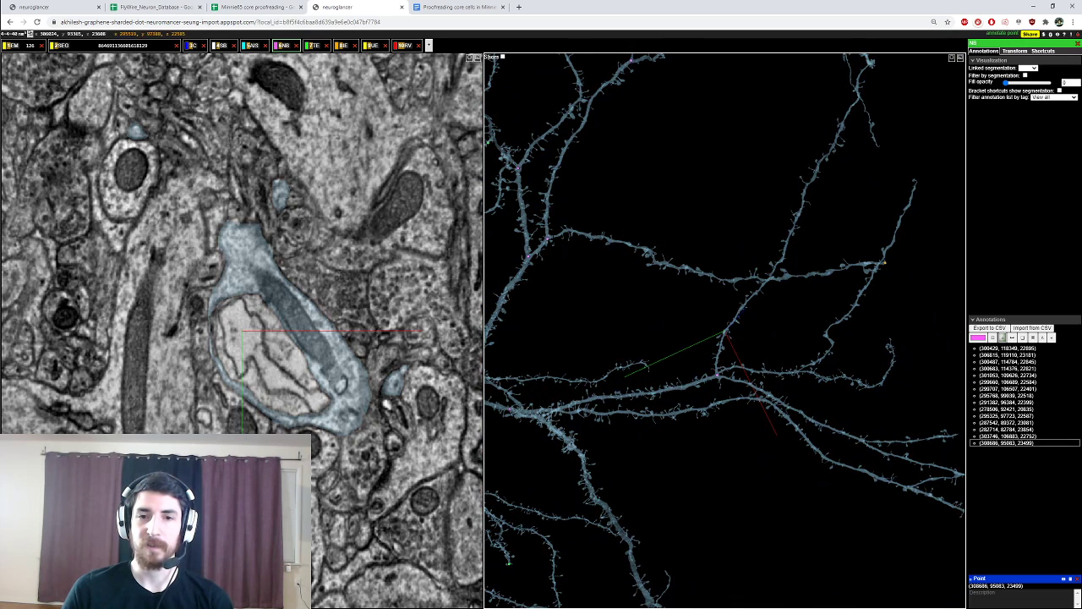
pyautogui.moveTo(747, 381); pyautogui.dragTo(782, 383)
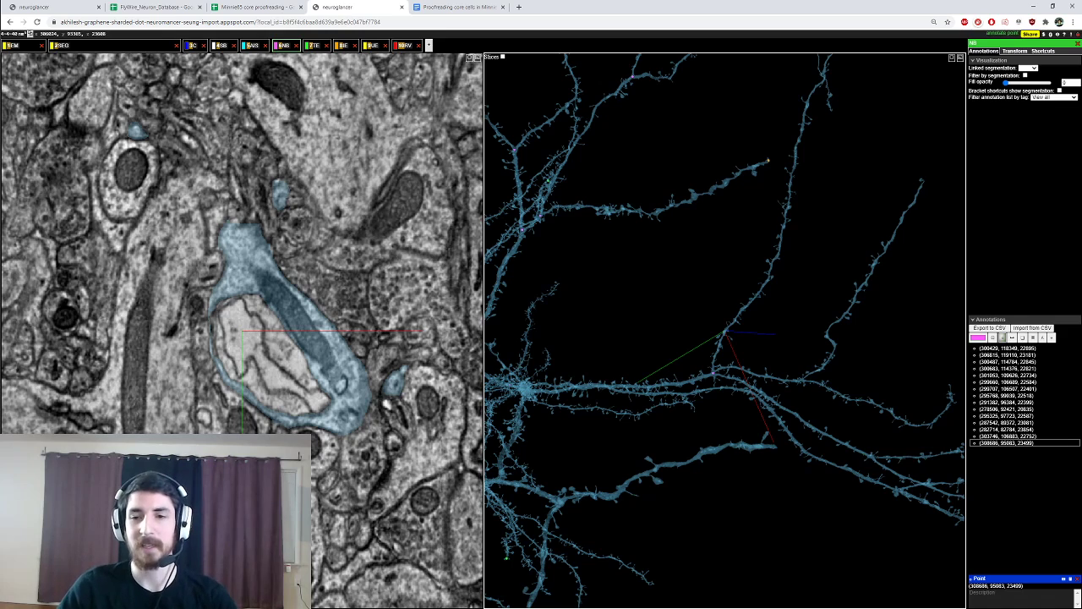
pyautogui.rightClick(768, 275)
pyautogui.keyDown('ctrl'); pyautogui.scroll(5, 768, 275); pyautogui.keyUp('ctrl')
pyautogui.moveTo(768, 275); pyautogui.dragTo(777, 225)
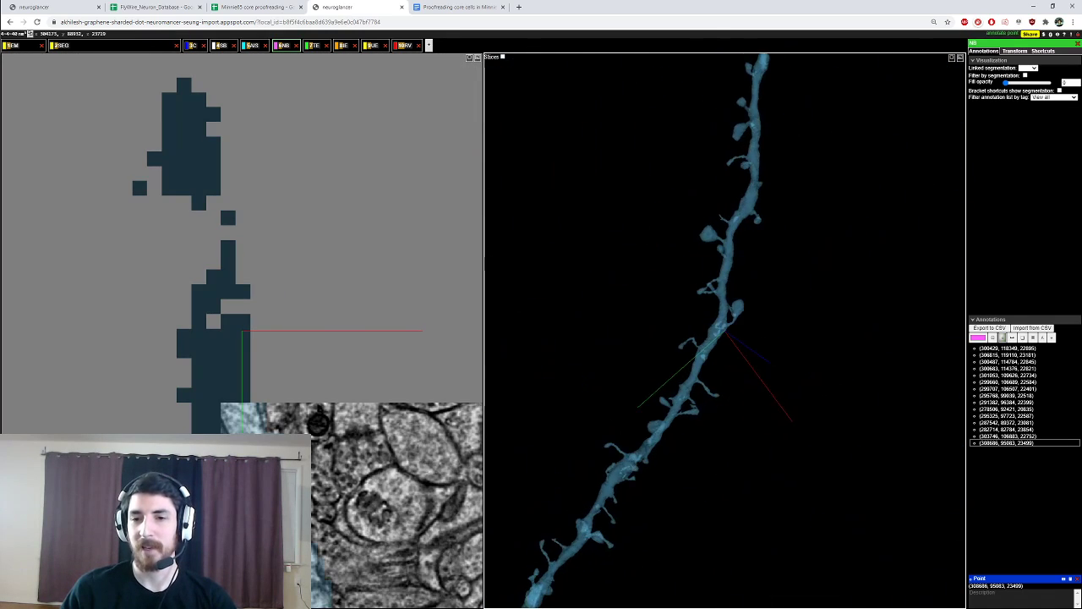
pyautogui.keyDown('ctrl'); pyautogui.scroll(-3, 777, 224); pyautogui.keyUp('ctrl')
pyautogui.rightClick(742, 147)
pyautogui.keyDown('ctrl'); pyautogui.scroll(5, 725, 330); pyautogui.keyUp('ctrl')
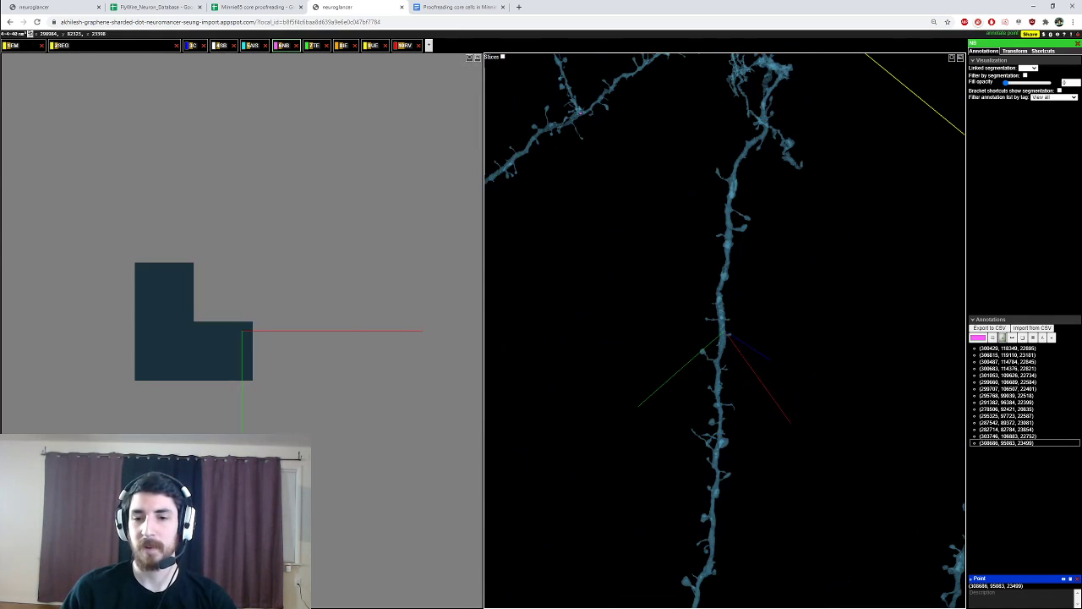
# Step: Examine the long thin process attached to the spine beside the dendrite in 3D and in the EM slices
pyautogui.keyDown('ctrl'); pyautogui.scroll(5, 727, 334); pyautogui.keyUp('ctrl')
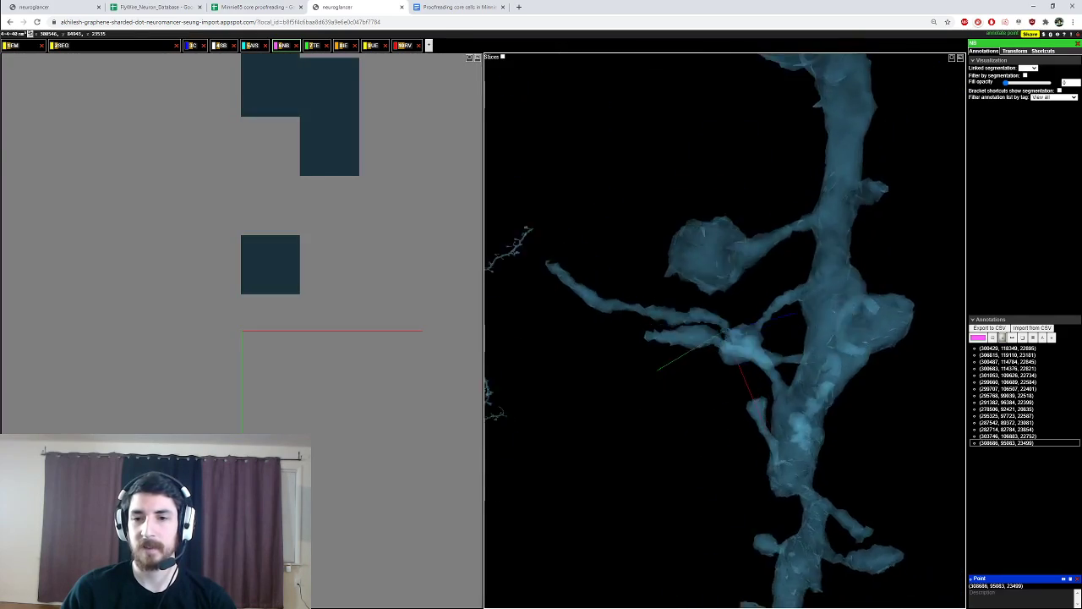
pyautogui.keyDown('ctrl'); pyautogui.scroll(-3, 748, 338); pyautogui.keyUp('ctrl')
pyautogui.scroll(-1, 428, 363)
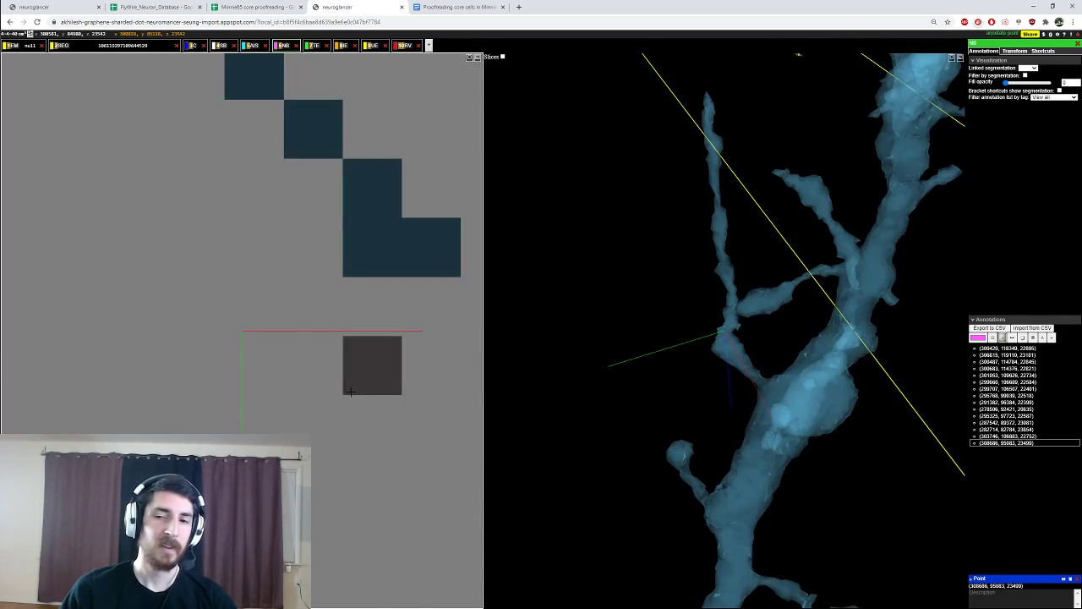
pyautogui.scroll(-4, 350, 392)
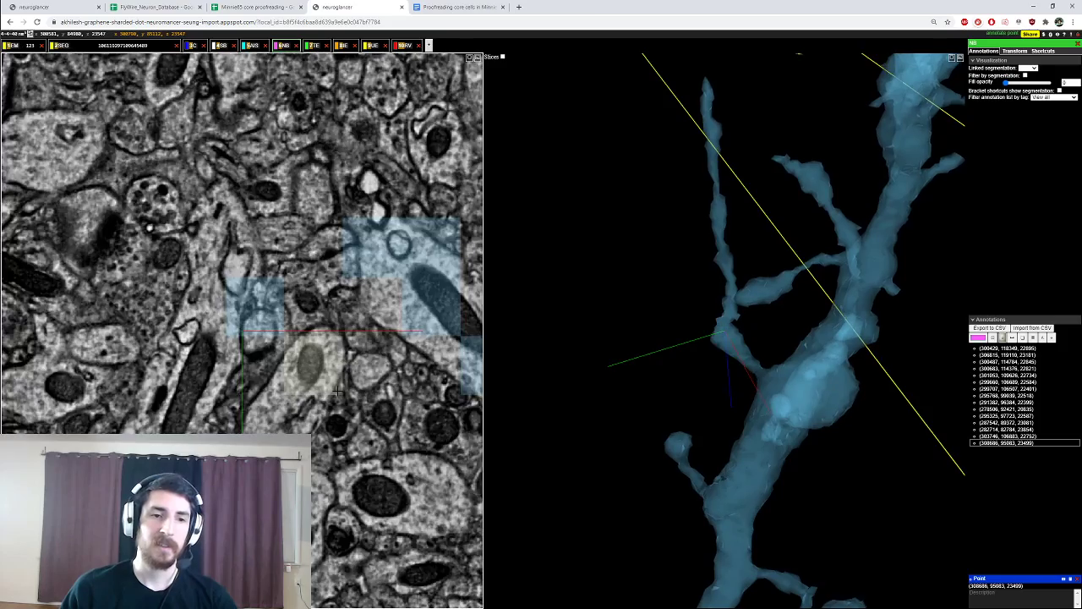
pyautogui.scroll(-6, 337, 392)
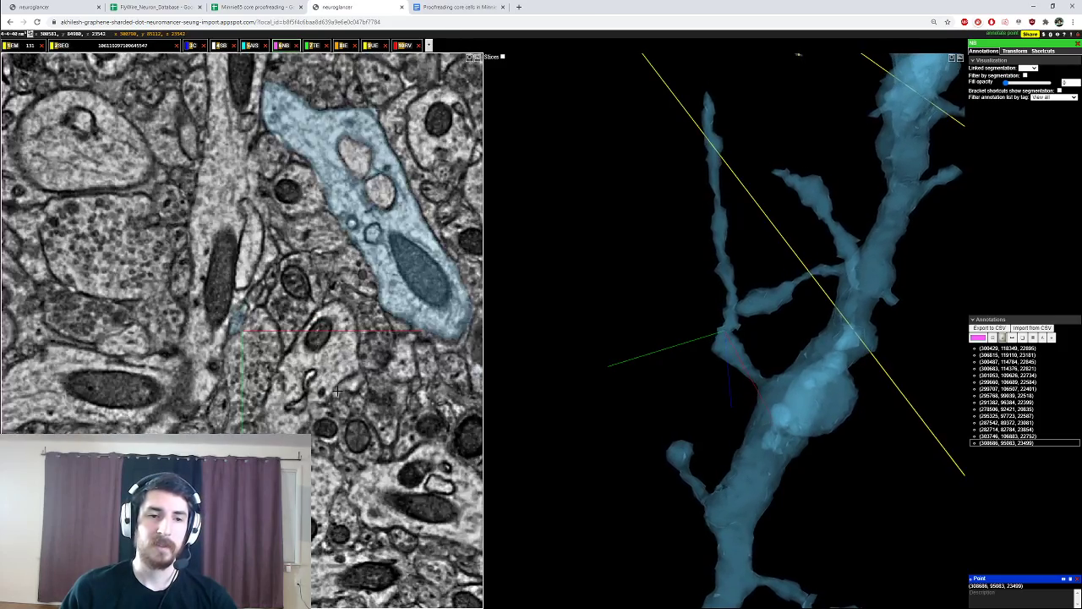
pyautogui.scroll(-5, 338, 391)
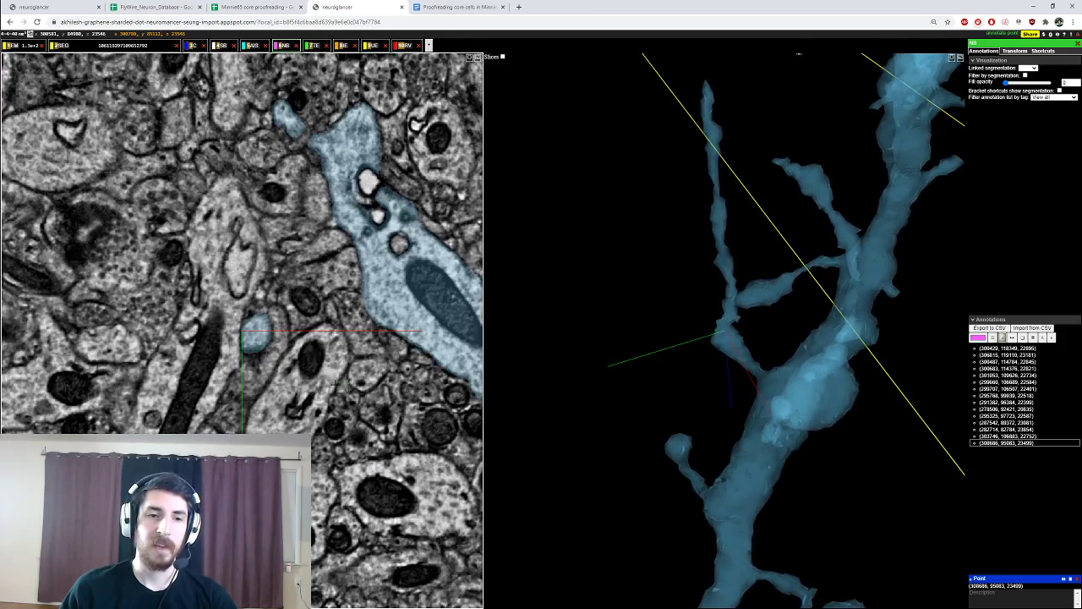
# Step: Activate multicut in the segmentation layer and place four blue points on the thin process in EM slice 23542
pyautogui.click(118, 46)
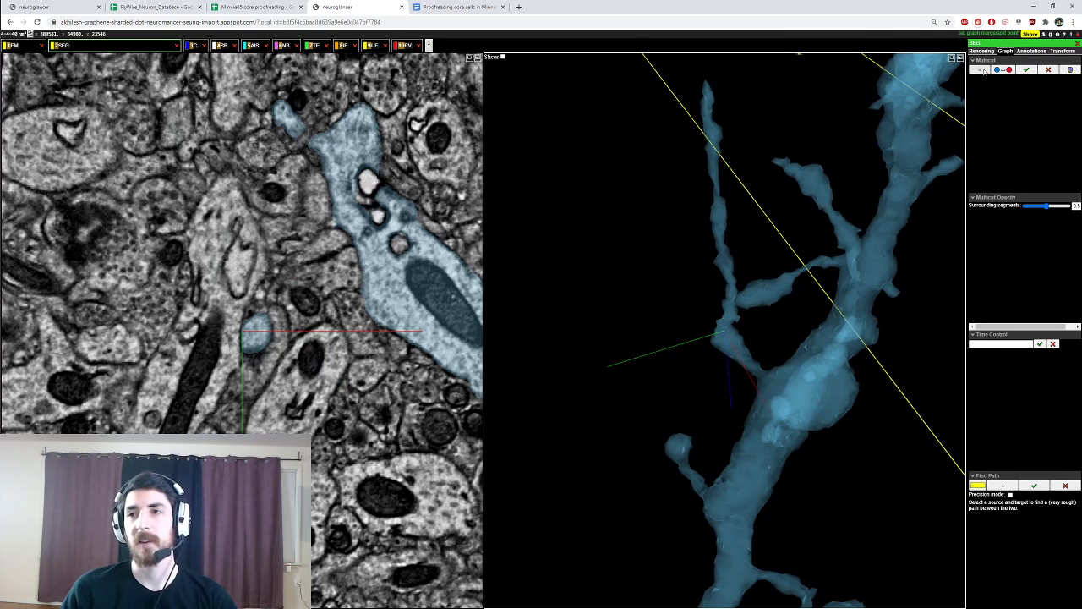
pyautogui.keyDown('ctrl'); pyautogui.scroll(-8, 761, 321); pyautogui.keyUp('ctrl')
pyautogui.keyDown('ctrl'); pyautogui.scroll(8, 761, 321); pyautogui.keyUp('ctrl')
pyautogui.moveTo(761, 321); pyautogui.dragTo(744, 272)
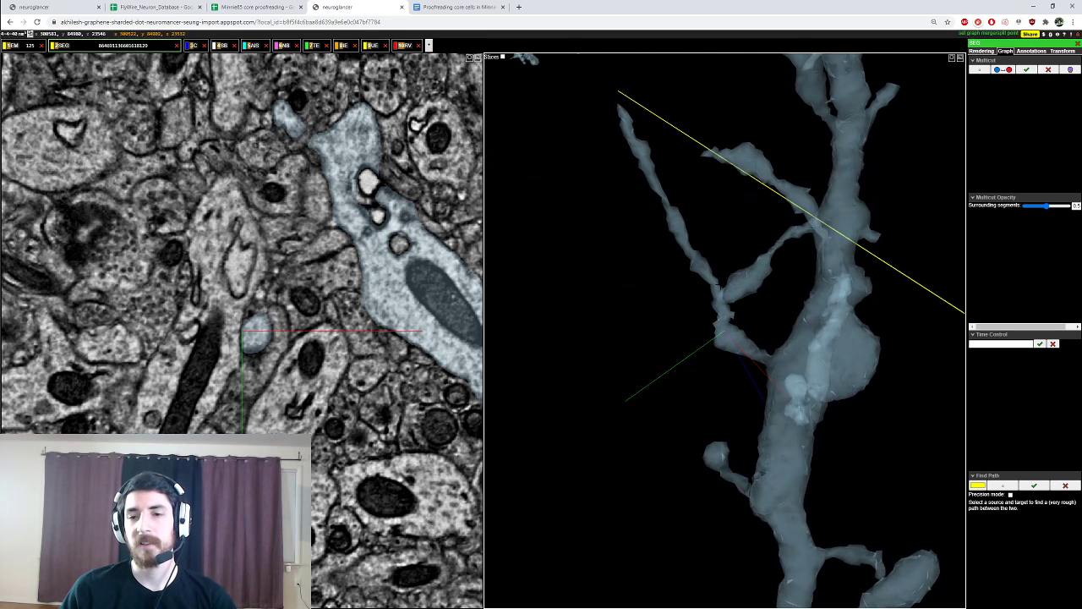
pyautogui.moveTo(732, 326); pyautogui.dragTo(786, 367)
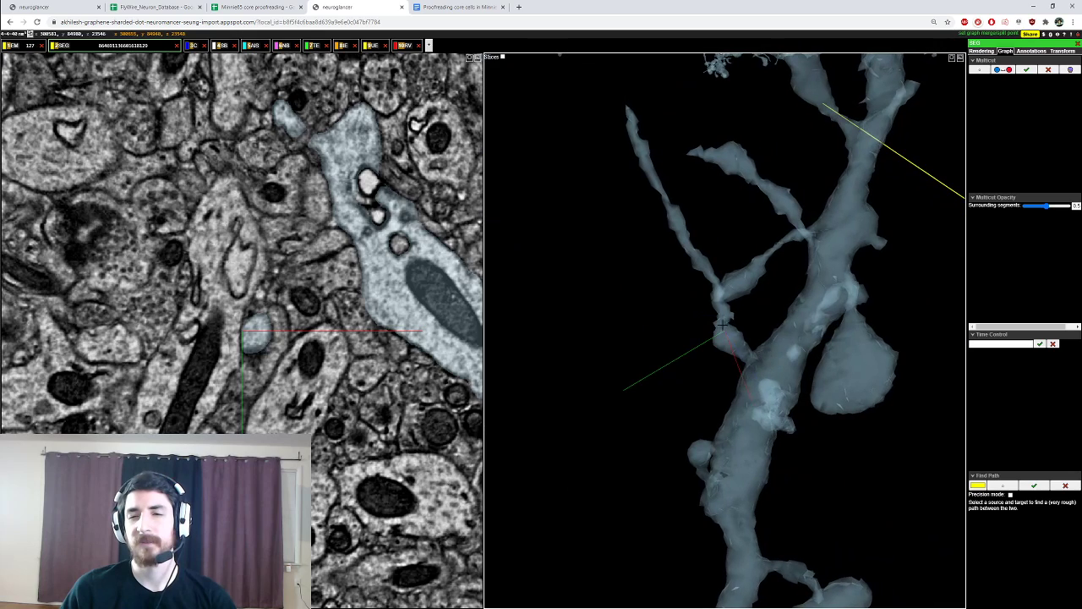
pyautogui.scroll(4, 239, 318)
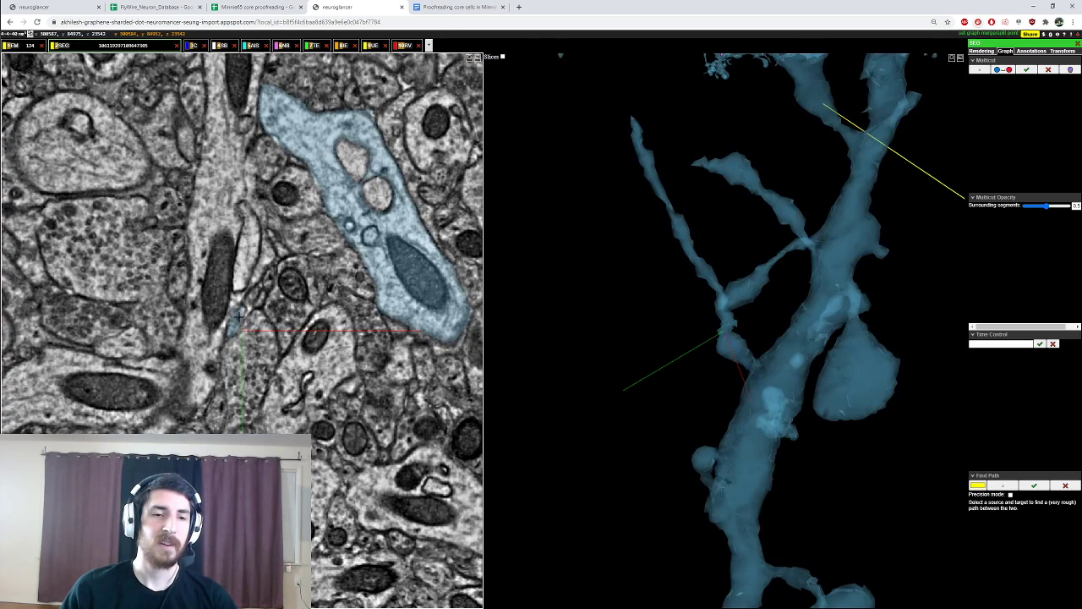
pyautogui.keyDown('ctrl'); pyautogui.click(239, 317); pyautogui.keyUp('ctrl')
pyautogui.keyDown('ctrl'); pyautogui.click(235, 320); pyautogui.keyUp('ctrl')
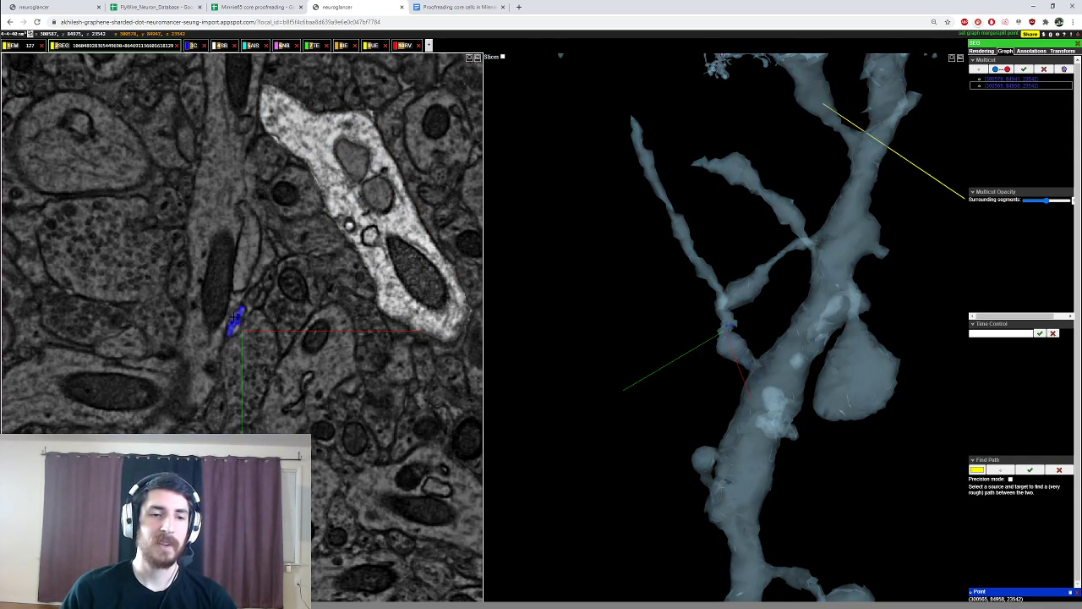
pyautogui.keyDown('ctrl'); pyautogui.click(236, 319); pyautogui.keyUp('ctrl')
# Step: Place four red points on the adjoining spine profile in EM slice 23546 and submit the split
pyautogui.scroll(-4, 248, 329)
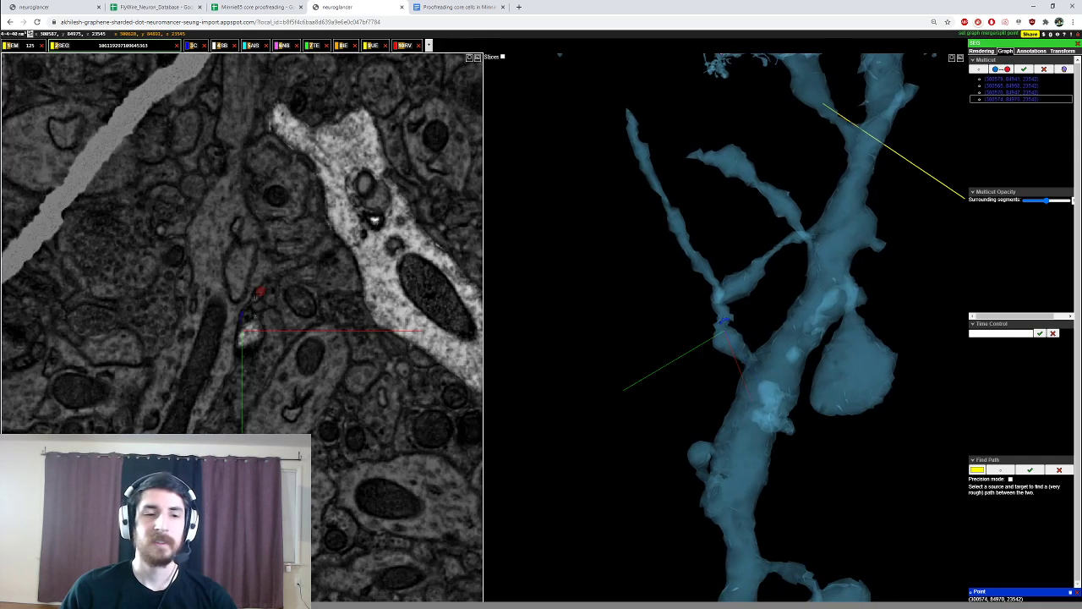
pyautogui.keyDown('ctrl'); pyautogui.click(254, 334); pyautogui.keyUp('ctrl')
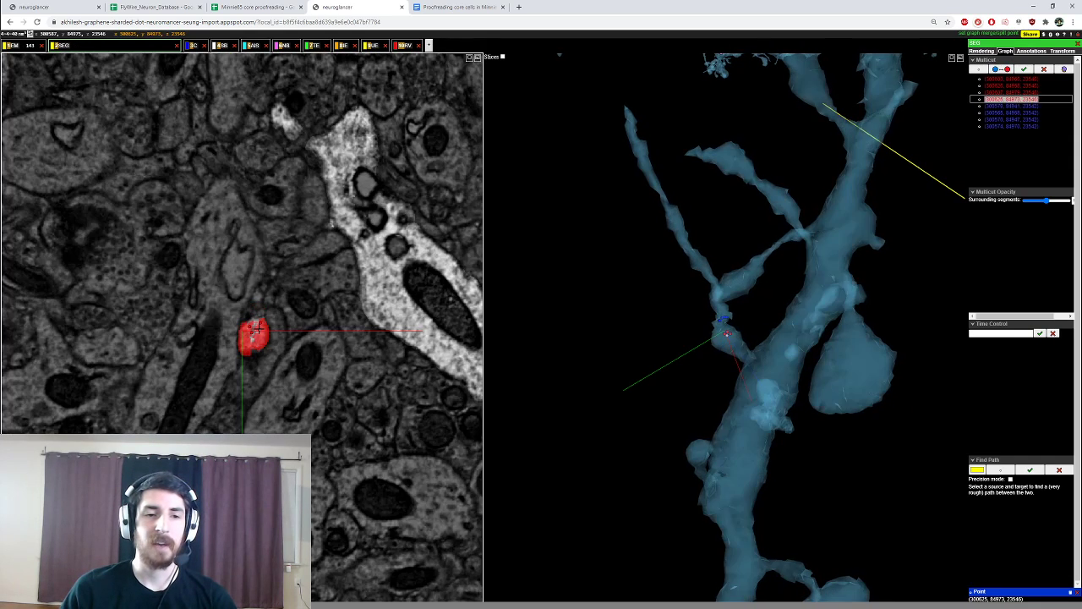
pyautogui.click(1024, 69)
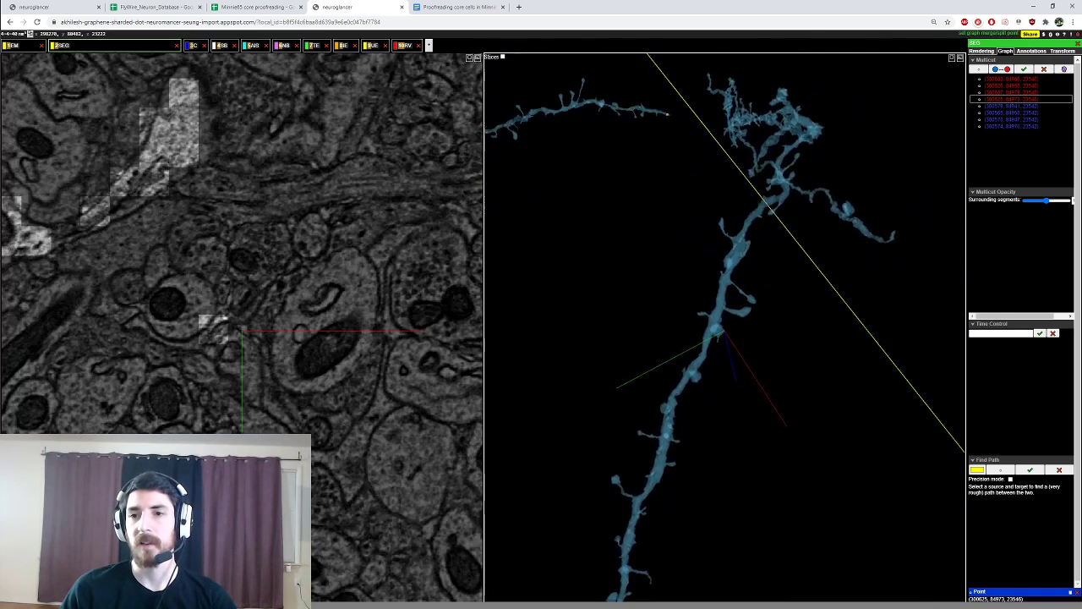
# Step: Return to the cut site beside the dendrite, clear the multicut points and check the surrounding EM slices
pyautogui.moveTo(698, 491); pyautogui.dragTo(693, 423)
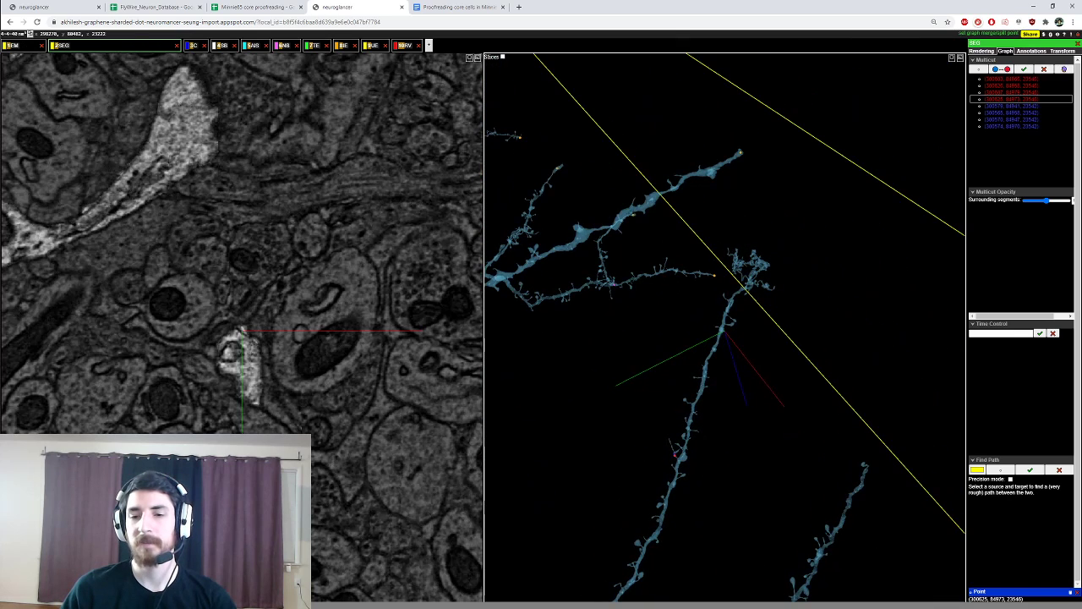
pyautogui.rightClick(688, 429)
pyautogui.keyDown('ctrl'); pyautogui.scroll(9, 740, 380); pyautogui.keyUp('ctrl')
pyautogui.keyDown('ctrl'); pyautogui.scroll(-4, 739, 380); pyautogui.keyUp('ctrl')
pyautogui.rightClick(725, 342)
pyautogui.keyDown('ctrl'); pyautogui.scroll(4, 705, 353); pyautogui.keyUp('ctrl')
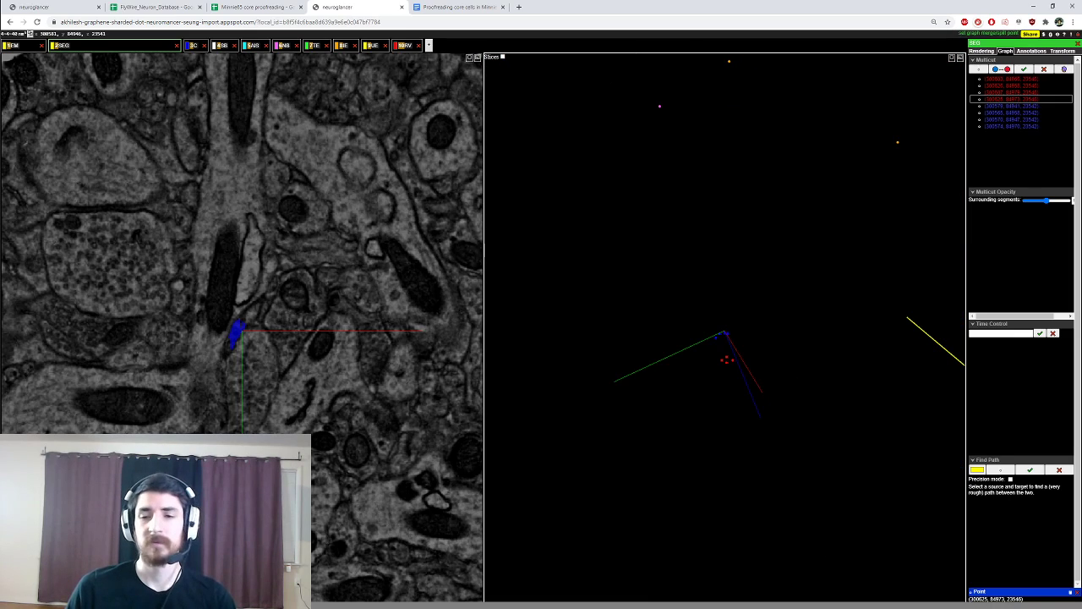
pyautogui.click(1044, 69)
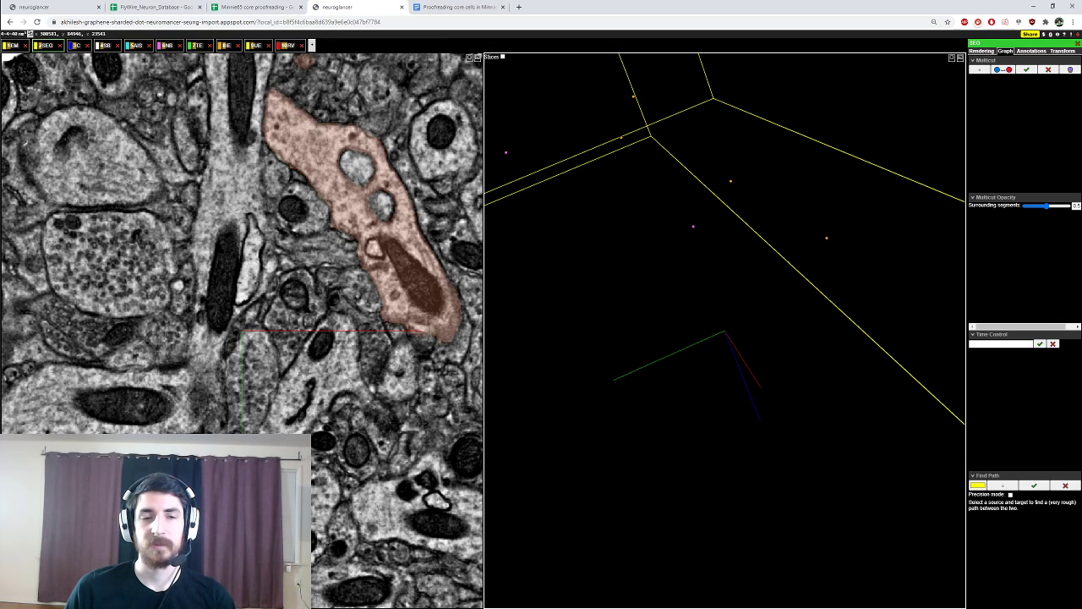
pyautogui.scroll(-6, 415, 266)
pyautogui.scroll(12, 416, 266)
pyautogui.scroll(-8, 415, 267)
pyautogui.scroll(2, 415, 268)
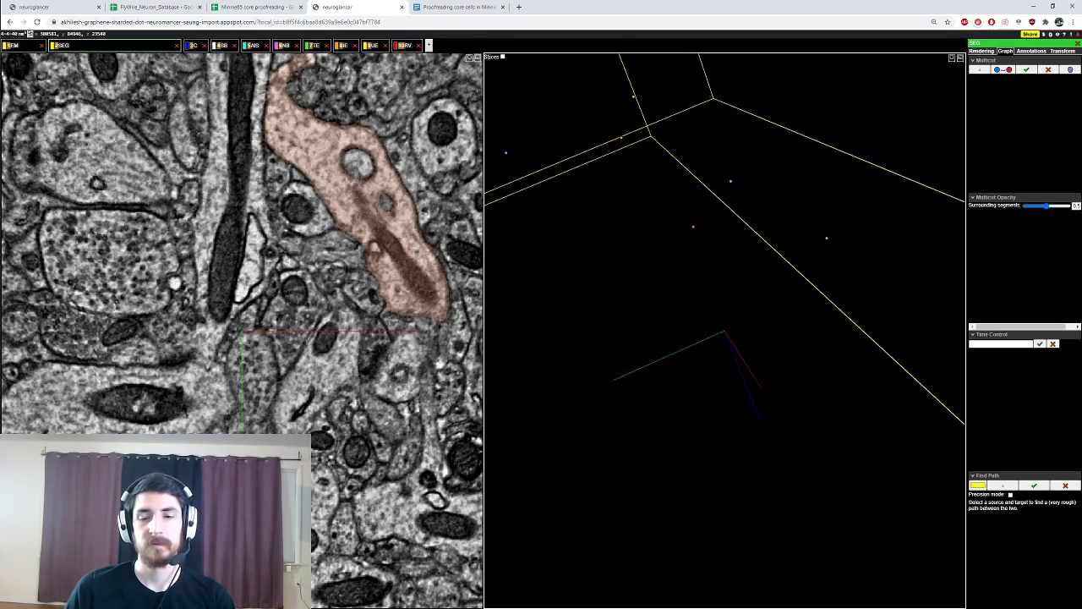
# Step: Follow the dendrite to its tangled far end and examine in 3D where the branches cross
pyautogui.moveTo(795, 253); pyautogui.dragTo(801, 233)
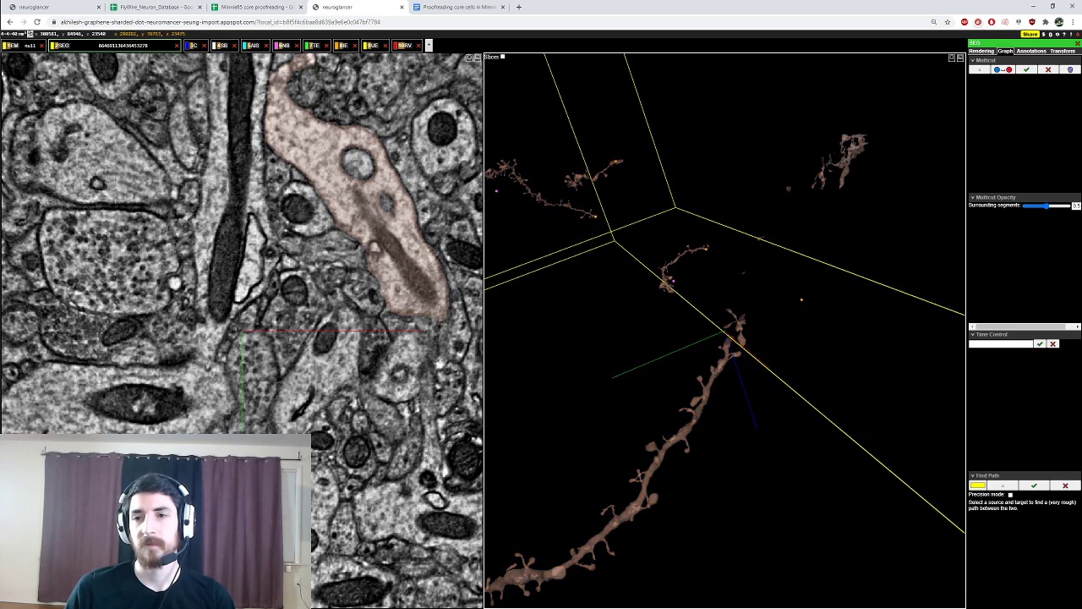
pyautogui.rightClick(825, 177)
pyautogui.moveTo(824, 176); pyautogui.dragTo(847, 191)
pyautogui.scroll(10, 728, 338)
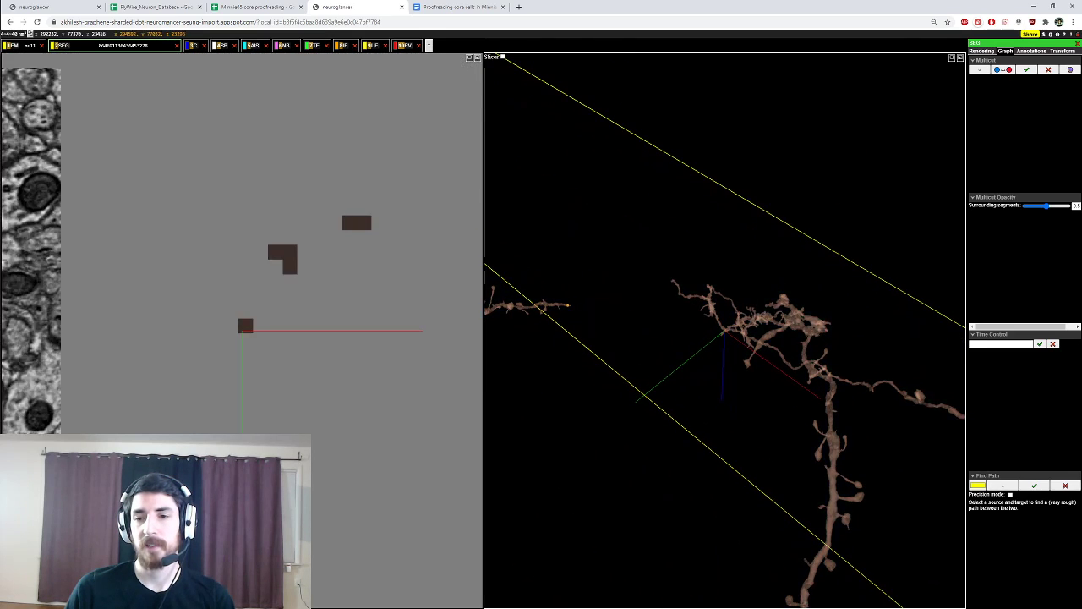
pyautogui.scroll(-8, 728, 355)
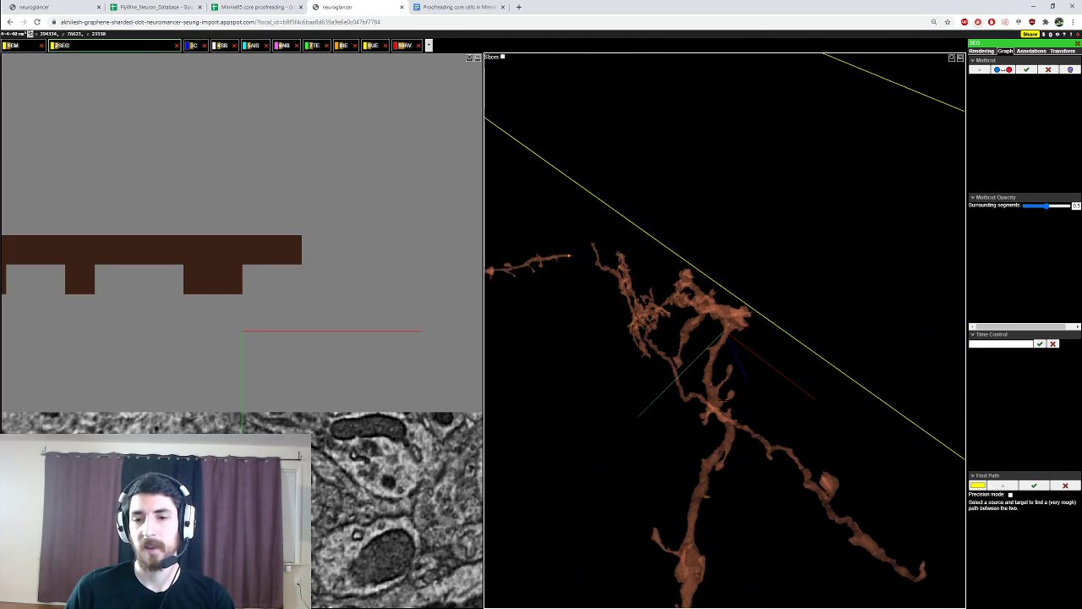
pyautogui.rightClick(723, 406)
pyautogui.moveTo(724, 408); pyautogui.dragTo(731, 386)
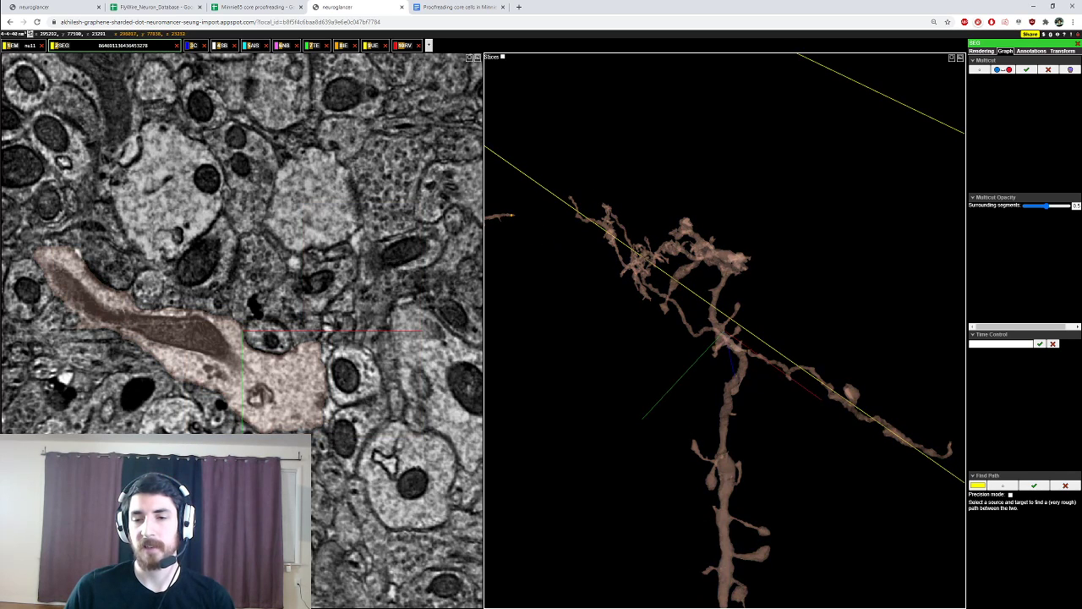
pyautogui.rightClick(731, 343)
pyautogui.scroll(8, 731, 344)
pyautogui.moveTo(731, 343); pyautogui.dragTo(533, 359)
pyautogui.scroll(-8, 724, 330)
pyautogui.moveTo(670, 159); pyautogui.dragTo(565, 190)
pyautogui.moveTo(844, 323); pyautogui.dragTo(627, 315)
pyautogui.scroll(6, 737, 343)
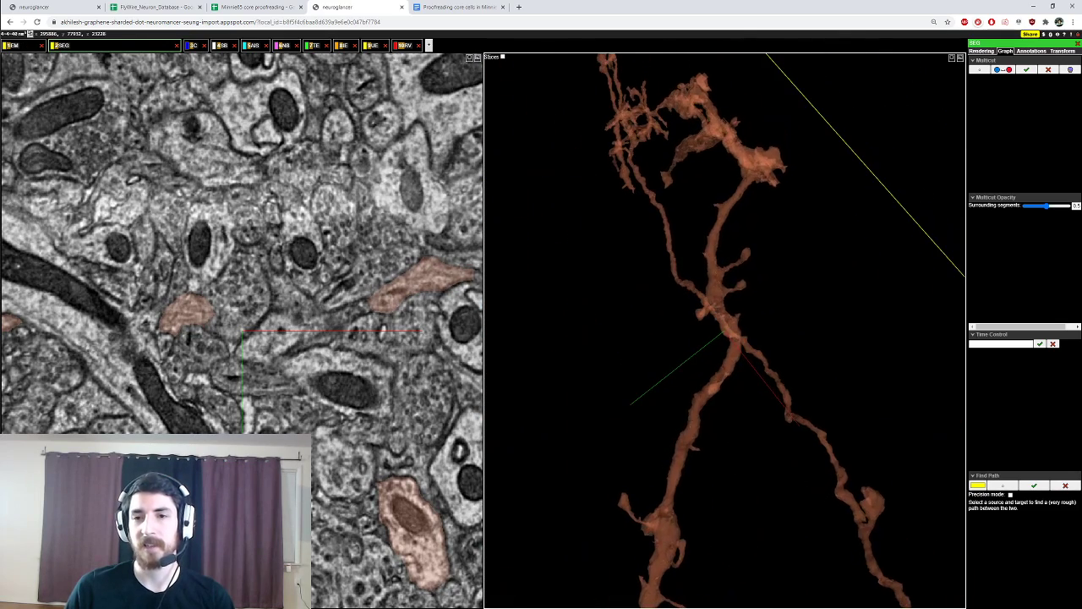
# Step: Examine where the branch meets the irregular clump at the tangled end, in 3D and through EM slices
pyautogui.rightClick(765, 167)
pyautogui.moveTo(765, 195); pyautogui.dragTo(804, 160)
pyautogui.scroll(5, 724, 339)
pyautogui.rightClick(720, 338)
pyautogui.moveTo(720, 339); pyautogui.dragTo(630, 381)
pyautogui.rightClick(729, 340)
pyautogui.scroll(-6, 702, 406)
pyautogui.moveTo(702, 406); pyautogui.dragTo(752, 326)
pyautogui.scroll(6, 749, 304)
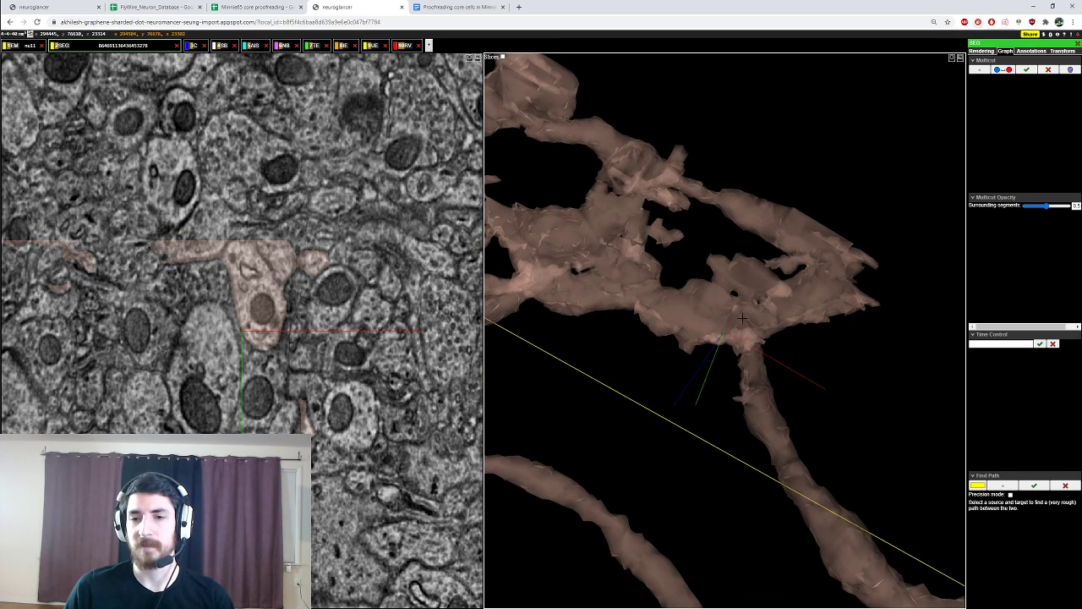
pyautogui.moveTo(762, 340); pyautogui.dragTo(709, 365)
pyautogui.rightClick(739, 340)
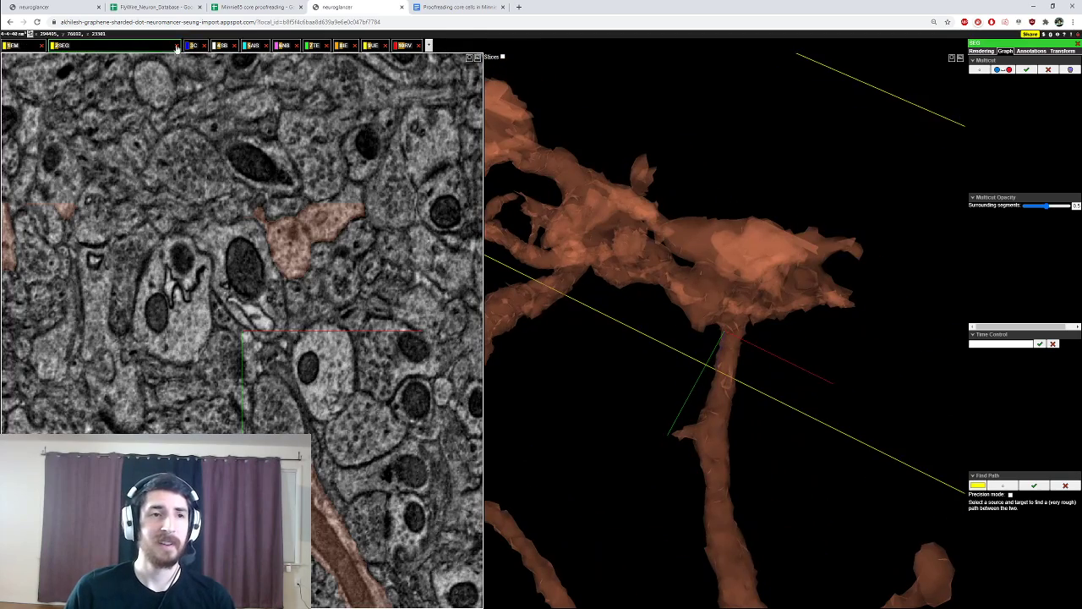
pyautogui.scroll(-12, 372, 270)
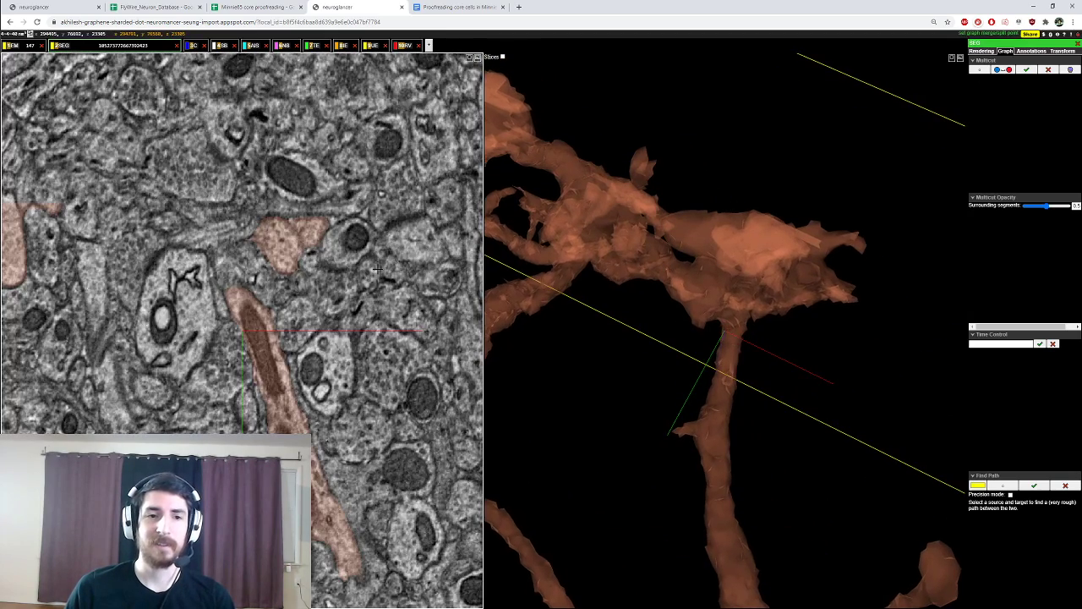
pyautogui.scroll(3, 367, 279)
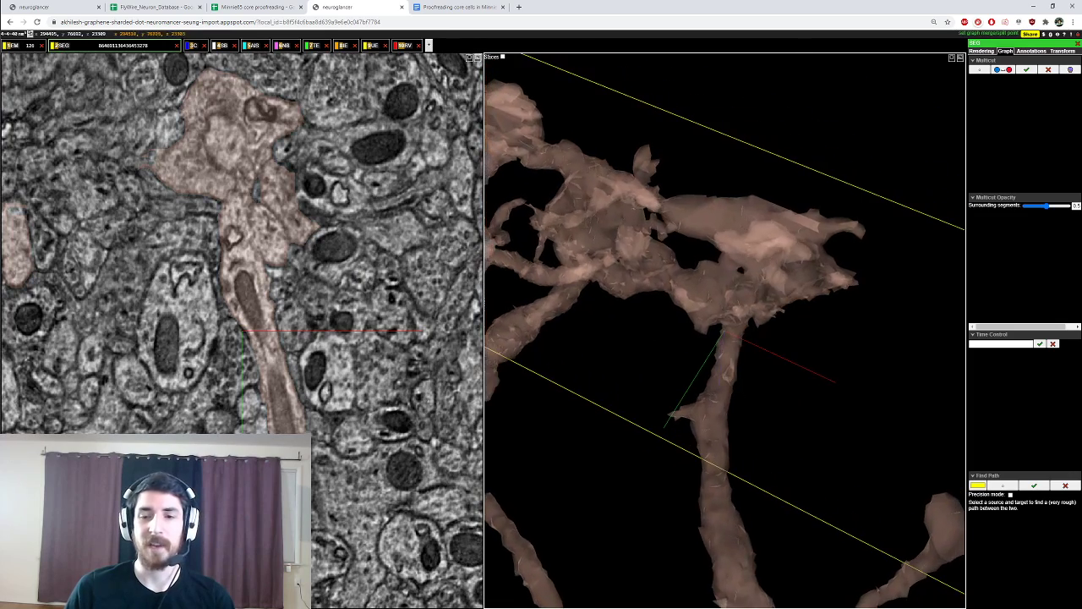
# Step: Place red multicut points along the narrow branch neck beneath the irregular clump in EM slice 23310
pyautogui.scroll(1, 243, 255)
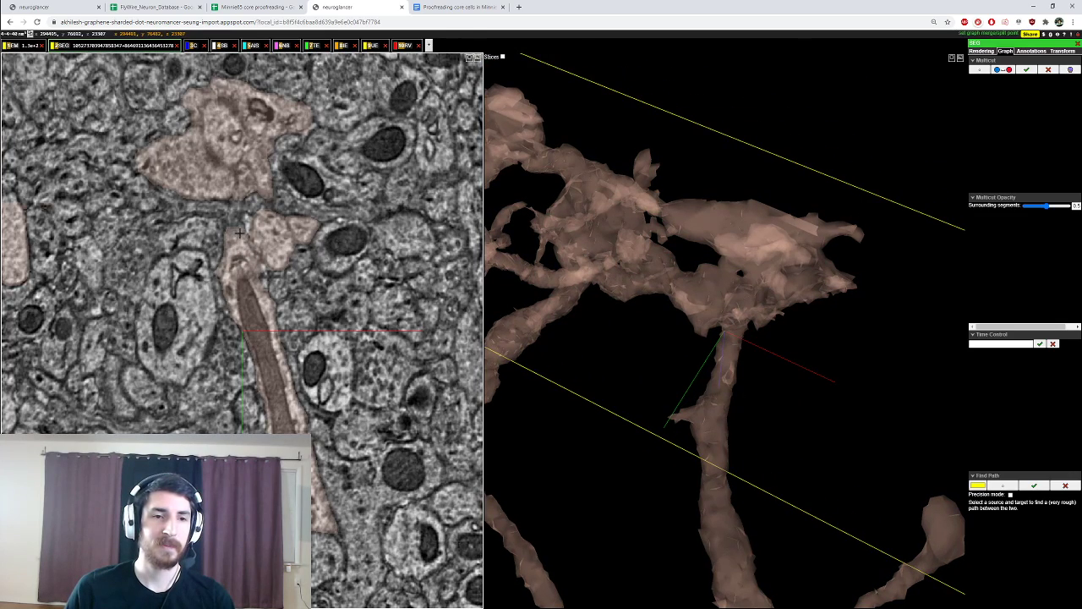
pyautogui.scroll(-3, 240, 233)
pyautogui.keyDown('ctrl'); pyautogui.click(238, 201); pyautogui.keyUp('ctrl')
pyautogui.keyDown('ctrl'); pyautogui.click(234, 213); pyautogui.keyUp('ctrl')
pyautogui.keyDown('ctrl'); pyautogui.click(236, 229); pyautogui.keyUp('ctrl')
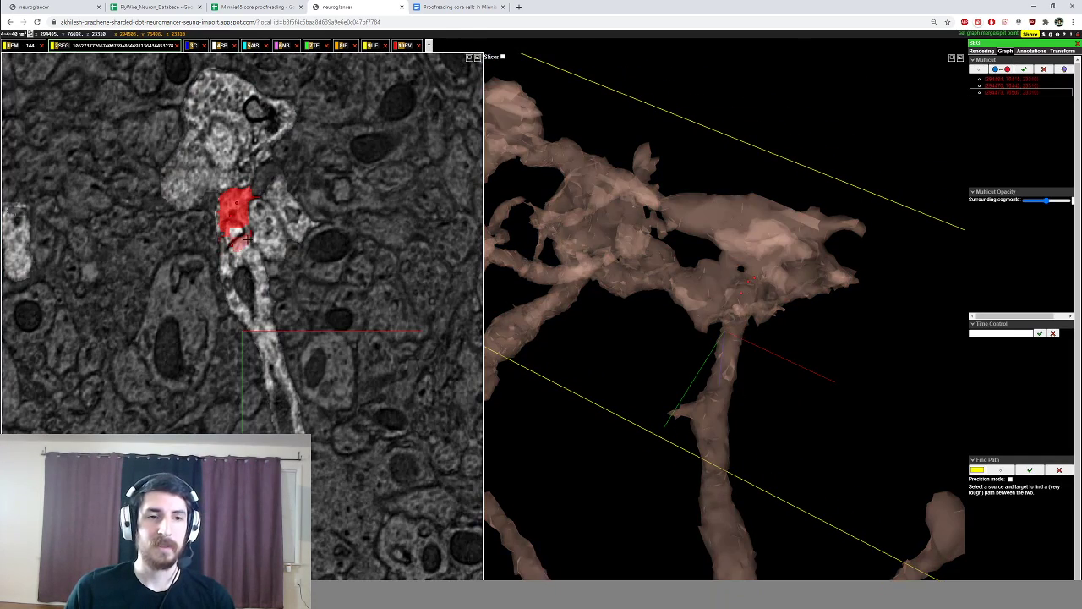
pyautogui.keyDown('ctrl'); pyautogui.click(224, 254); pyautogui.keyUp('ctrl')
pyautogui.keyDown('ctrl'); pyautogui.click(243, 256); pyautogui.keyUp('ctrl')
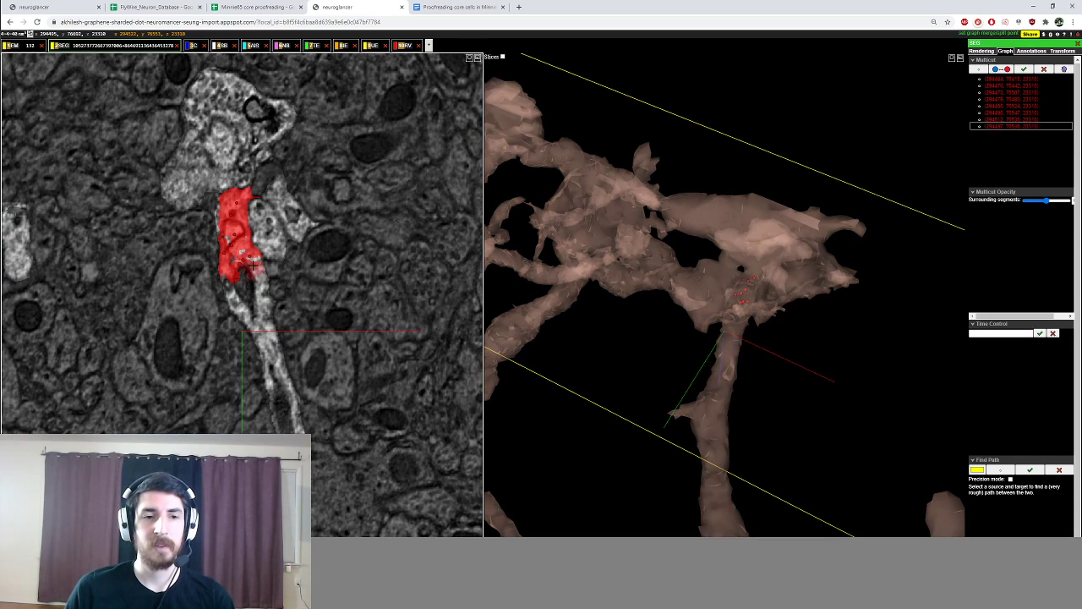
pyautogui.keyDown('ctrl'); pyautogui.click(255, 279); pyautogui.keyUp('ctrl')
pyautogui.keyDown('ctrl'); pyautogui.click(247, 277); pyautogui.keyUp('ctrl')
pyautogui.keyDown('ctrl'); pyautogui.click(259, 260); pyautogui.keyUp('ctrl')
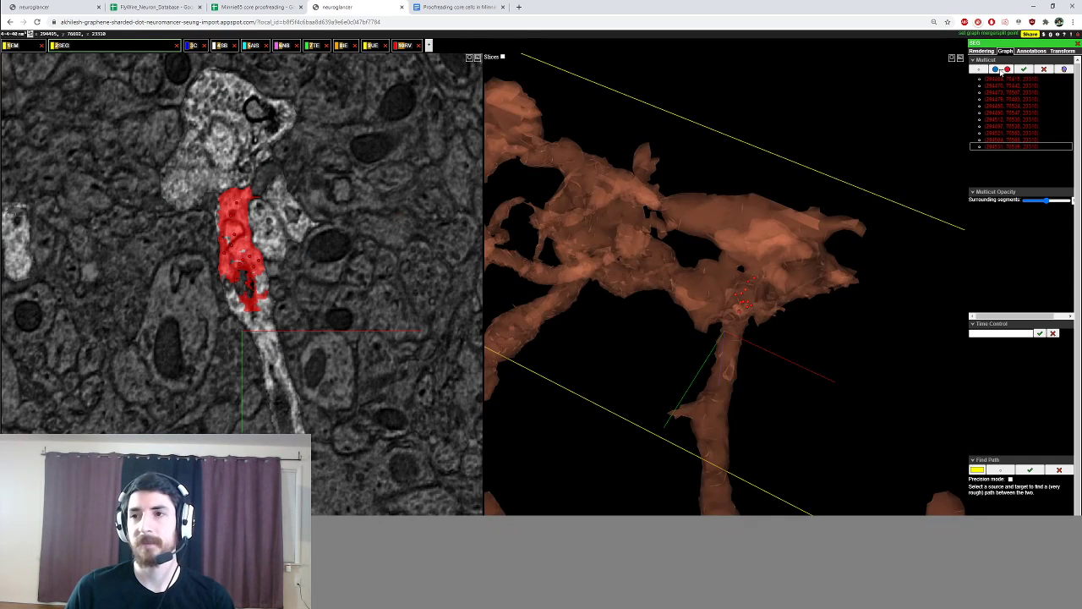
# Step: Place blue multicut points on the lower edge of the clump and its adjoining lobe in EM slice 23310, and submit the split
pyautogui.click(998, 69)
pyautogui.keyDown('ctrl'); pyautogui.click(237, 180); pyautogui.keyUp('ctrl')
pyautogui.keyDown('ctrl'); pyautogui.click(216, 181); pyautogui.keyUp('ctrl')
pyautogui.keyDown('ctrl'); pyautogui.click(192, 188); pyautogui.keyUp('ctrl')
pyautogui.keyDown('ctrl'); pyautogui.click(208, 180); pyautogui.keyUp('ctrl')
pyautogui.keyDown('ctrl'); pyautogui.click(264, 209); pyautogui.keyUp('ctrl')
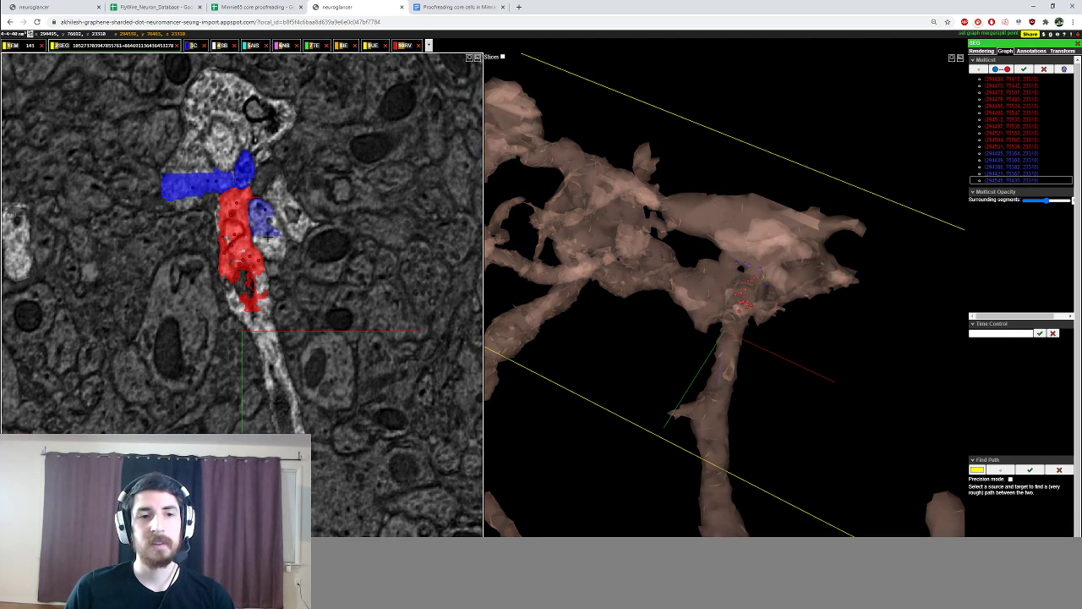
pyautogui.keyDown('ctrl'); pyautogui.click(277, 252); pyautogui.keyUp('ctrl')
pyautogui.keyDown('ctrl'); pyautogui.click(282, 212); pyautogui.keyUp('ctrl')
pyautogui.keyDown('ctrl'); pyautogui.click(299, 231); pyautogui.keyUp('ctrl')
pyautogui.click(1026, 70)
# Step: Inspect the cut in 3D, clear the multicut points, recolour the segments and deselect the split-off clump
pyautogui.moveTo(831, 241); pyautogui.dragTo(822, 205)
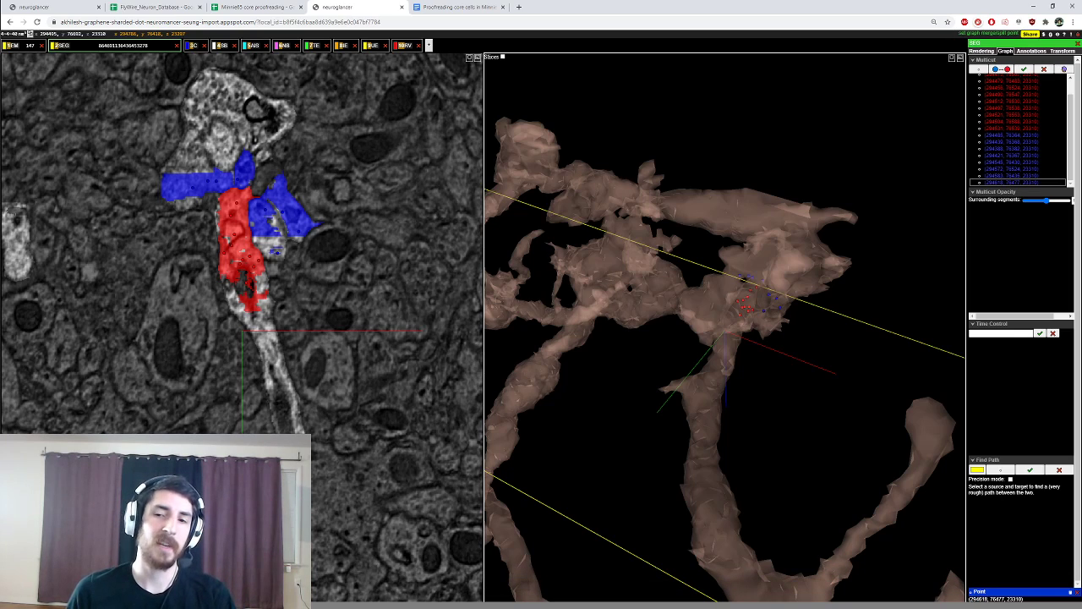
pyautogui.moveTo(763, 314)
pyautogui.mouseDown()
pyautogui.moveTo(787, 298)
pyautogui.moveTo(844, 340)
pyautogui.moveTo(839, 317)
pyautogui.moveTo(792, 326)
pyautogui.moveTo(776, 317)
pyautogui.mouseUp()
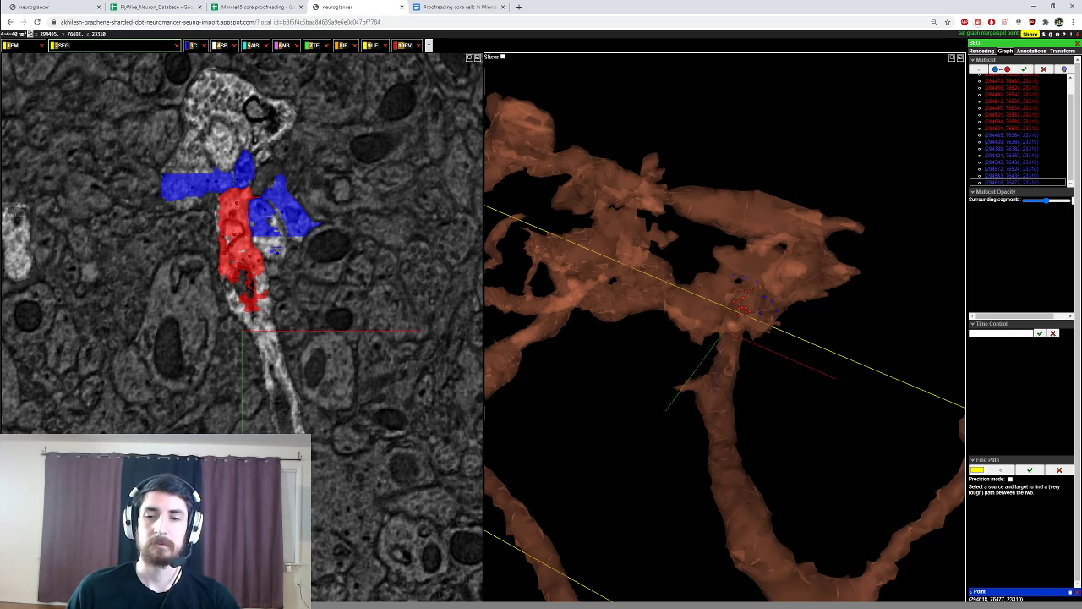
pyautogui.moveTo(777, 316)
pyautogui.mouseDown()
pyautogui.moveTo(833, 237)
pyautogui.moveTo(783, 291)
pyautogui.mouseUp()
pyautogui.keyDown('ctrl'); pyautogui.scroll(-8, 782, 291); pyautogui.keyUp('ctrl')
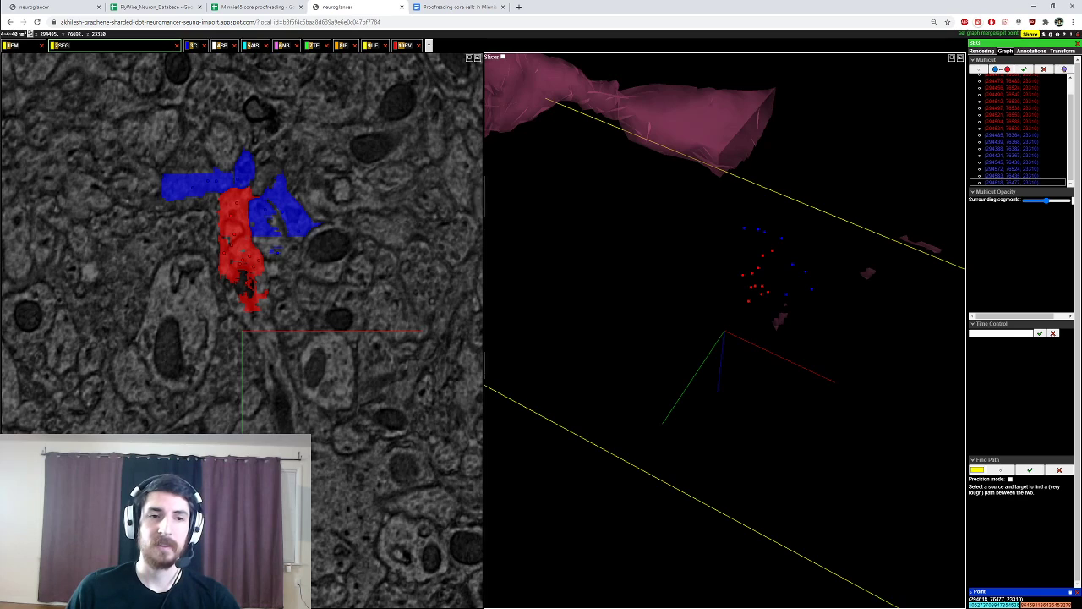
pyautogui.click(1047, 71)
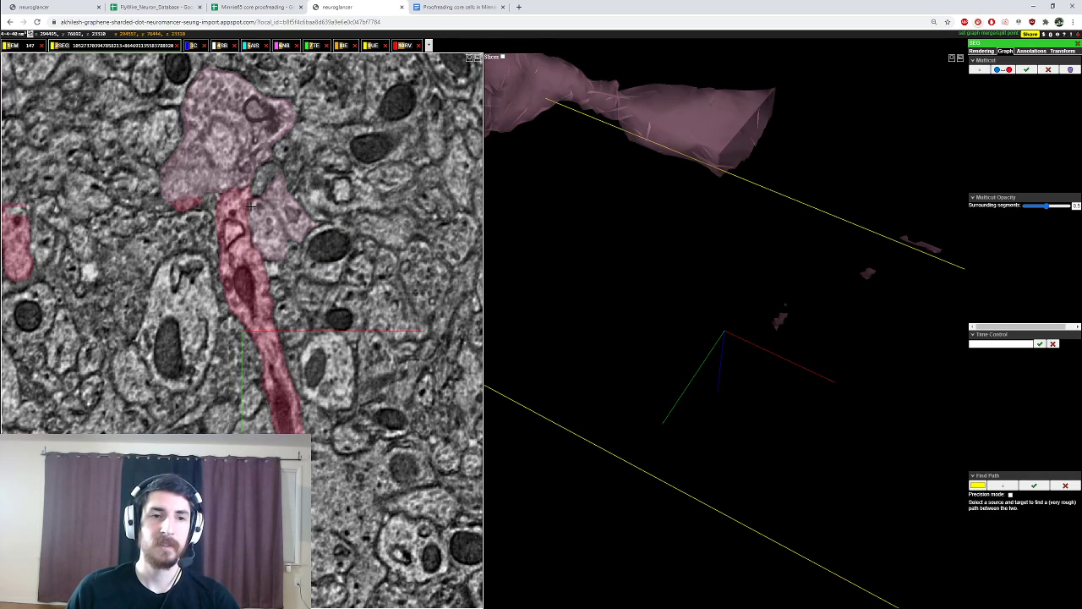
pyautogui.press('l')
pyautogui.press('l')
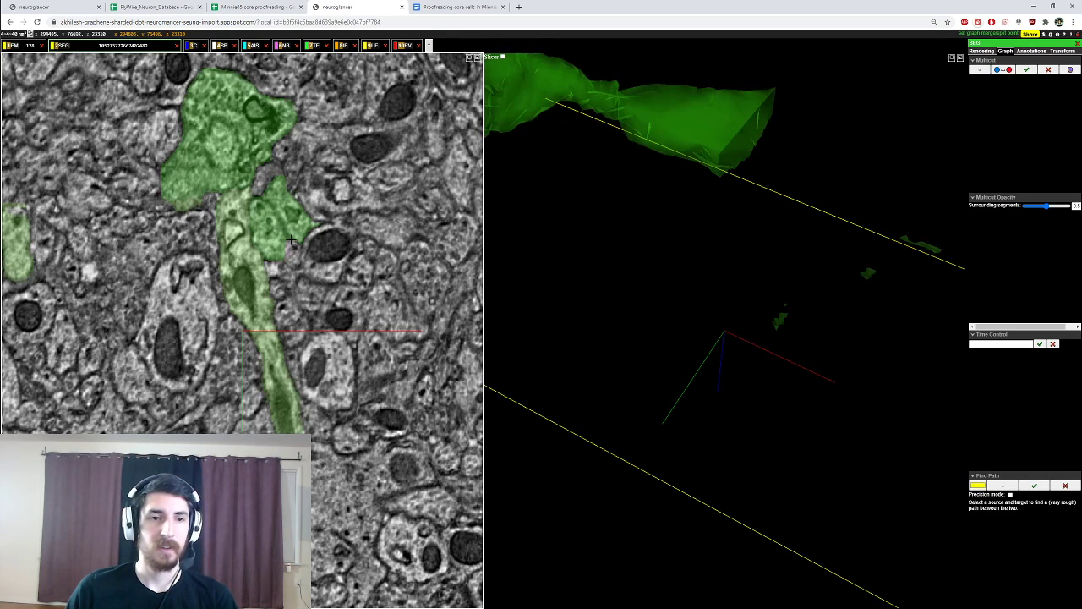
pyautogui.doubleClick(273, 220)
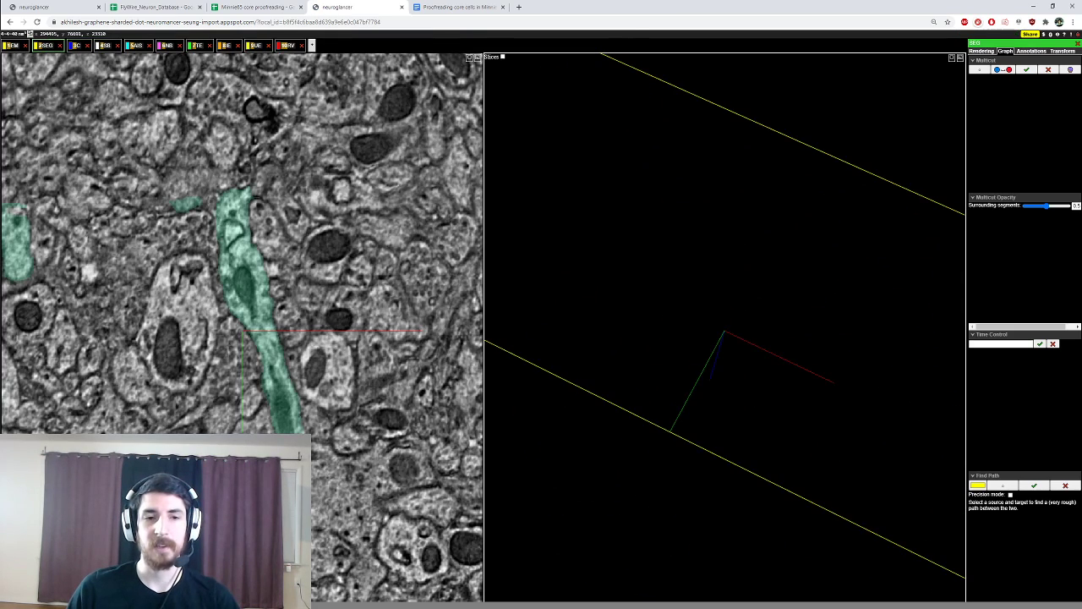
# Step: Try to split the flat sliver at the image seam from the branch profile with red and blue points in EM slice 23314
pyautogui.scroll(4, 241, 330)
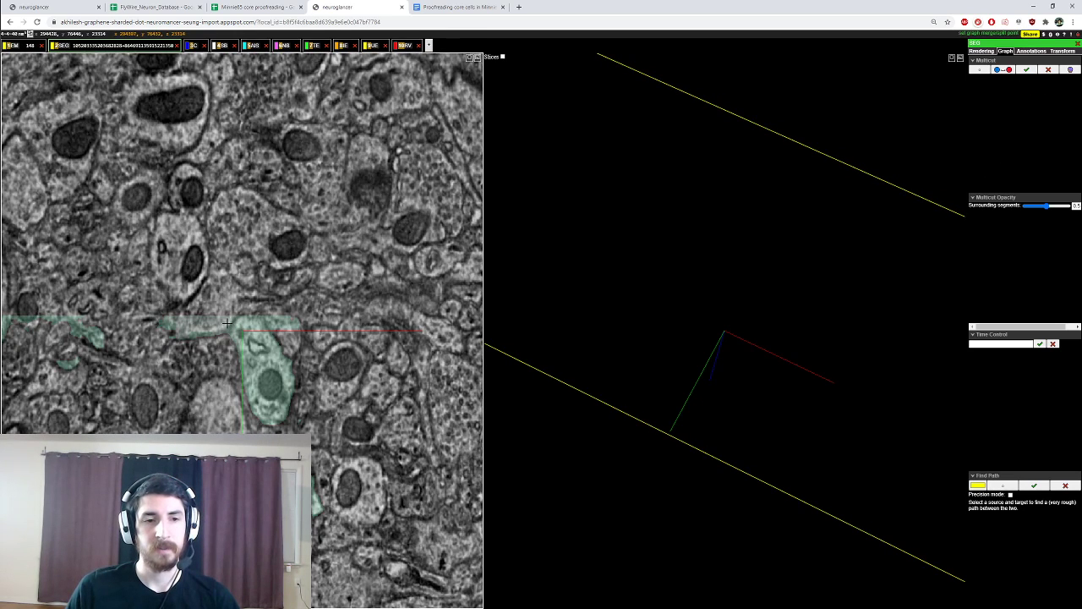
pyautogui.keyDown('ctrl'); pyautogui.click(228, 320); pyautogui.keyUp('ctrl')
pyautogui.click(1002, 70)
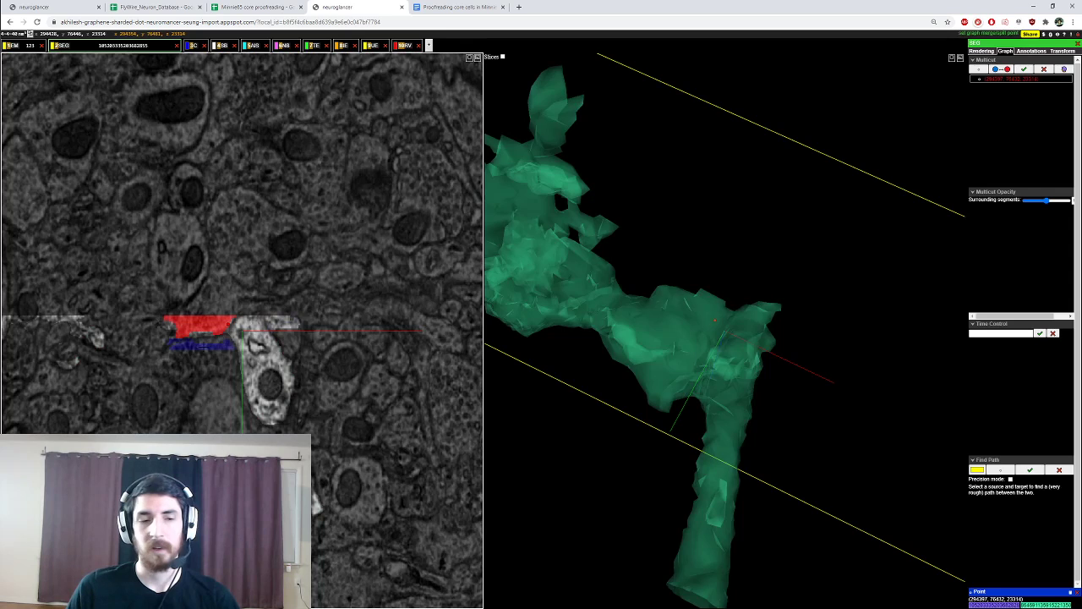
pyautogui.keyDown('ctrl'); pyautogui.click(250, 329); pyautogui.keyUp('ctrl')
pyautogui.keyDown('ctrl'); pyautogui.click(239, 328); pyautogui.keyUp('ctrl')
pyautogui.keyDown('ctrl'); pyautogui.click(246, 322); pyautogui.keyUp('ctrl')
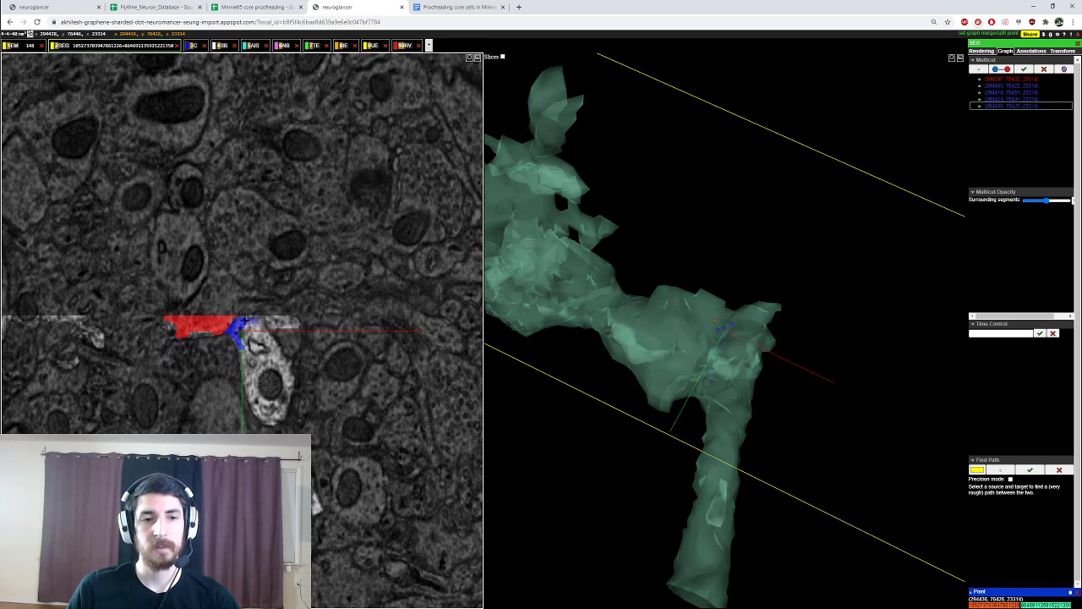
pyautogui.keyDown('ctrl'); pyautogui.click(252, 325); pyautogui.keyUp('ctrl')
pyautogui.scroll(10, 813, 342)
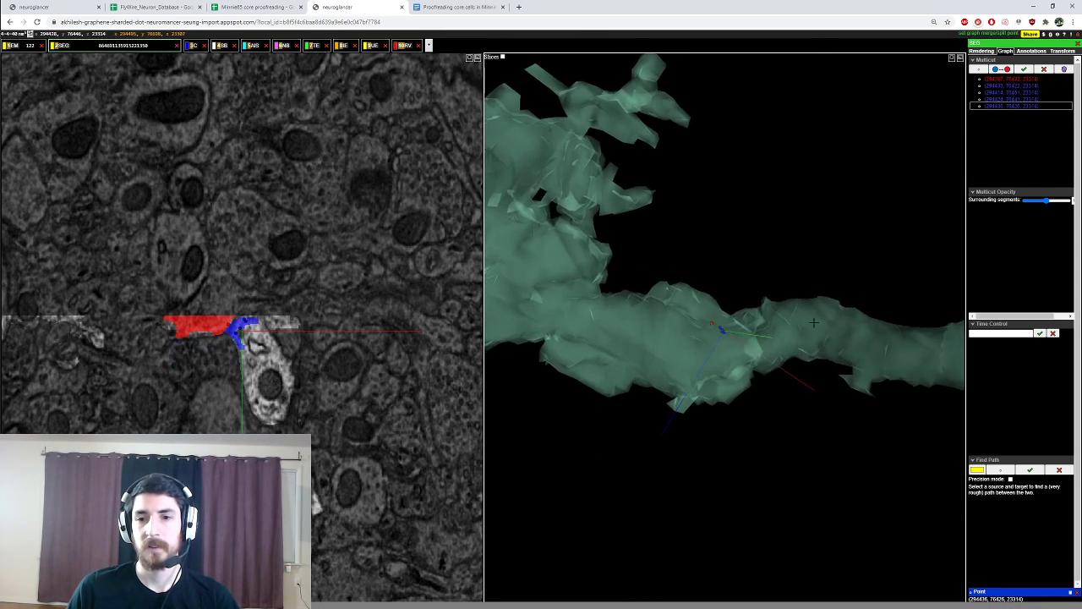
pyautogui.scroll(-5, 814, 342)
pyautogui.click(1025, 69)
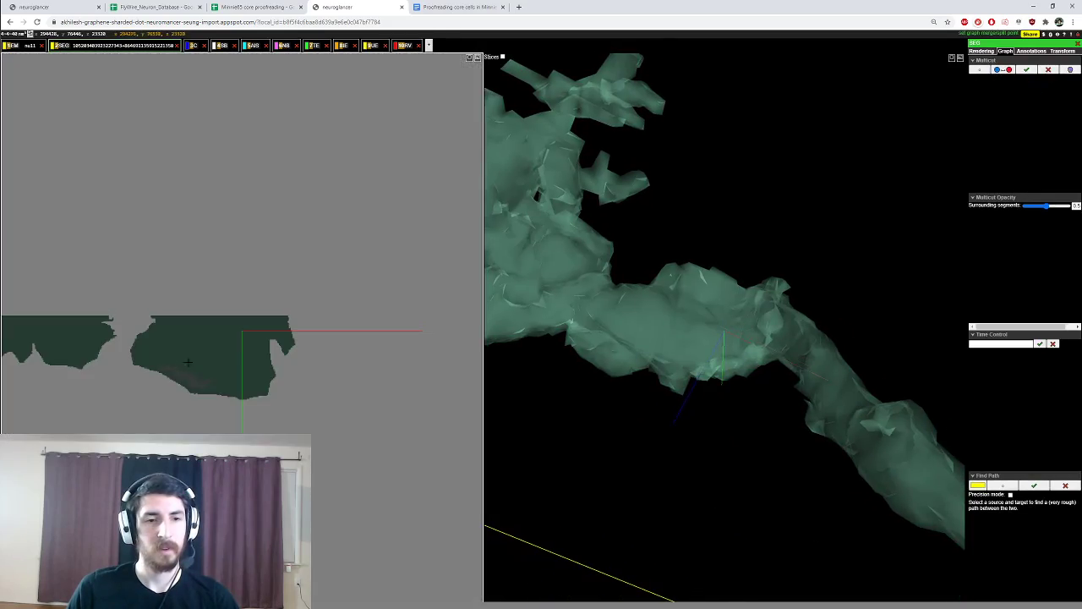
# Step: Split the branch tip at the image seam using blue points on the tip and red points just below in EM slice 23312
pyautogui.scroll(-4, 227, 343)
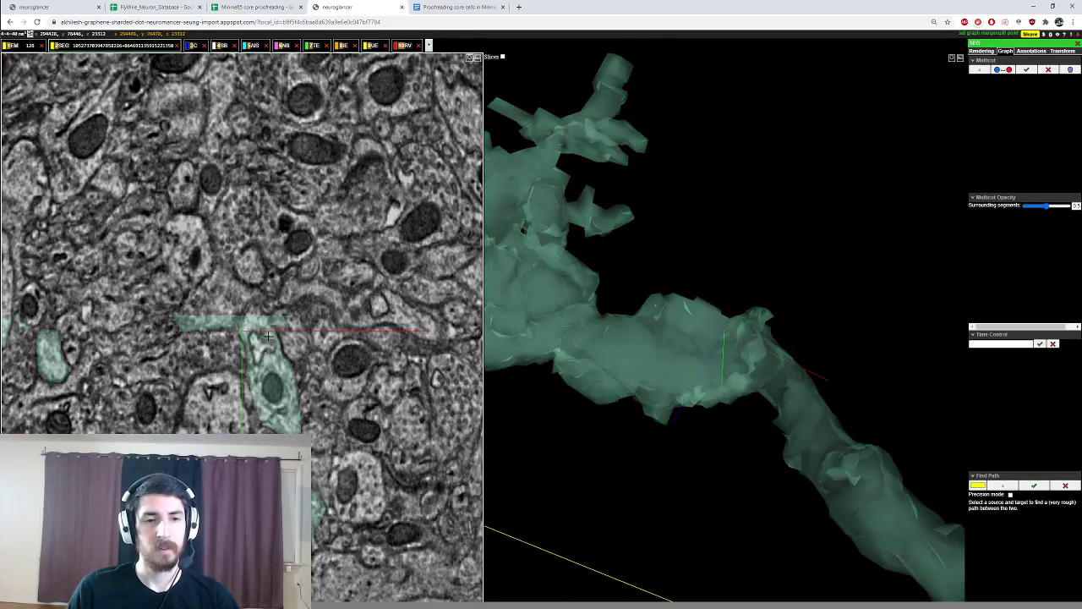
pyautogui.keyDown('ctrl'); pyautogui.click(263, 335); pyautogui.keyUp('ctrl')
pyautogui.keyDown('ctrl'); pyautogui.click(265, 338); pyautogui.keyUp('ctrl')
pyautogui.keyDown('ctrl'); pyautogui.click(268, 339); pyautogui.keyUp('ctrl')
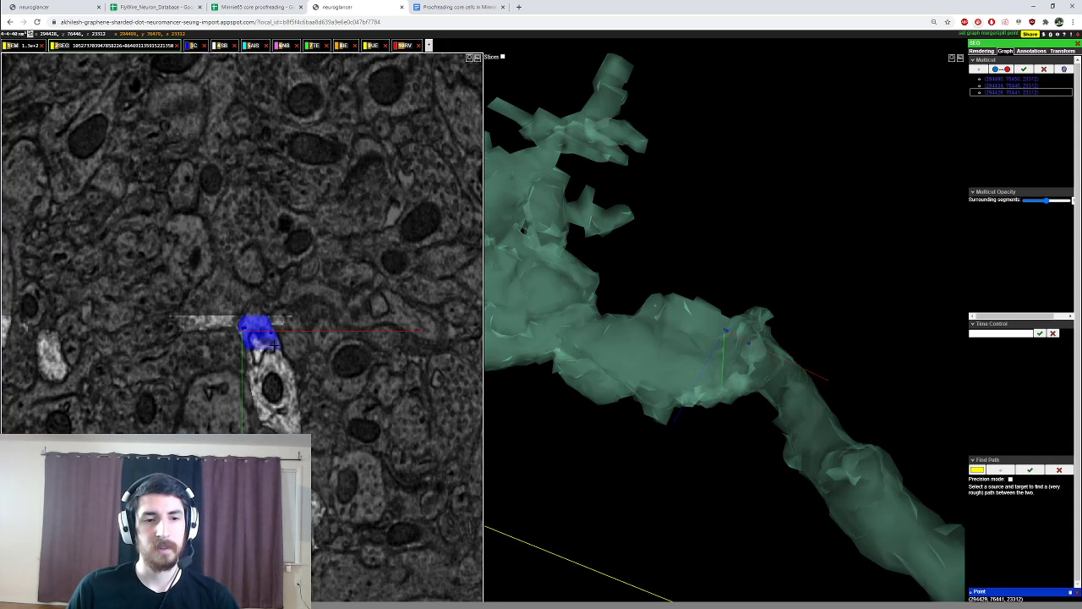
pyautogui.keyDown('ctrl'); pyautogui.click(288, 354); pyautogui.keyUp('ctrl')
pyautogui.keyDown('ctrl'); pyautogui.click(277, 359); pyautogui.keyUp('ctrl')
pyautogui.keyDown('ctrl'); pyautogui.click(267, 364); pyautogui.keyUp('ctrl')
pyautogui.keyDown('ctrl'); pyautogui.click(258, 364); pyautogui.keyUp('ctrl')
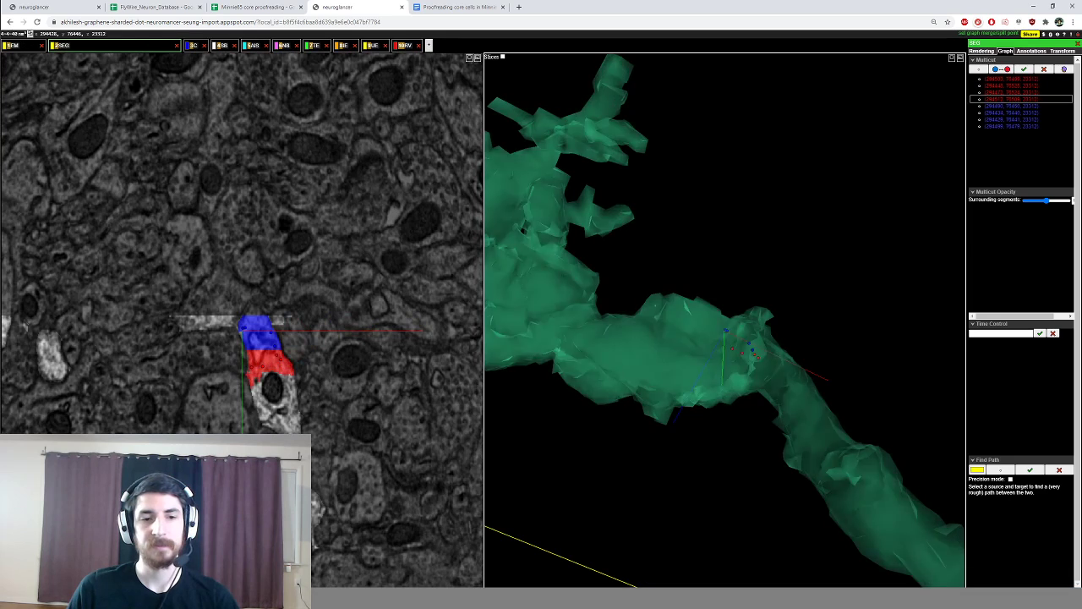
pyautogui.moveTo(762, 363); pyautogui.dragTo(746, 275)
pyautogui.rightClick(766, 395)
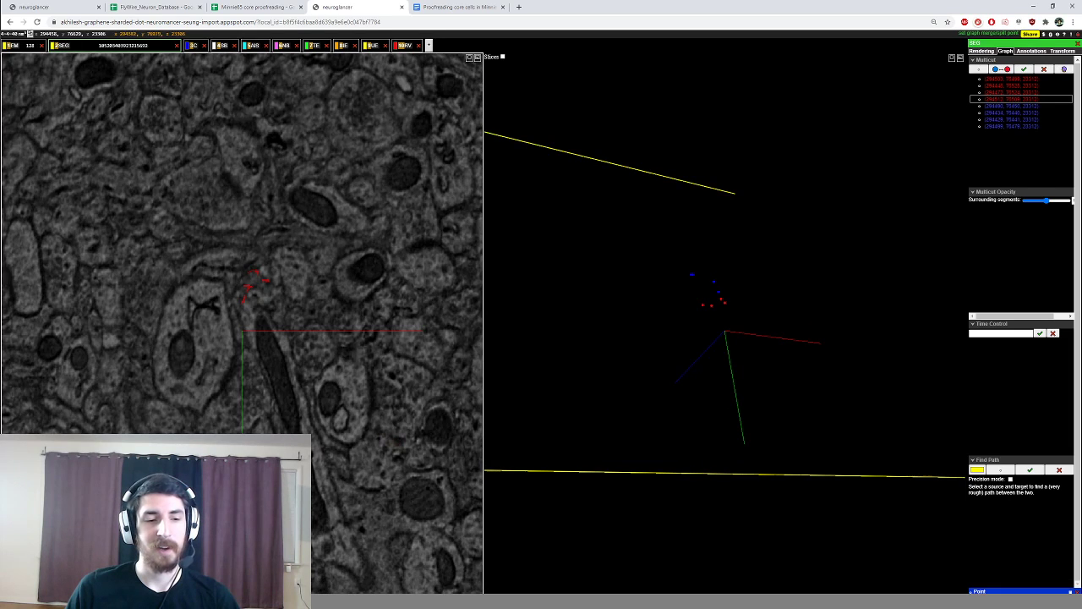
# Step: Clear the multicut points and place red points along the thin upper end of the branch in EM slice 23306
pyautogui.click(1047, 69)
pyautogui.scroll(-5, 215, 277)
pyautogui.scroll(-1, 211, 262)
pyautogui.scroll(-9, 205, 245)
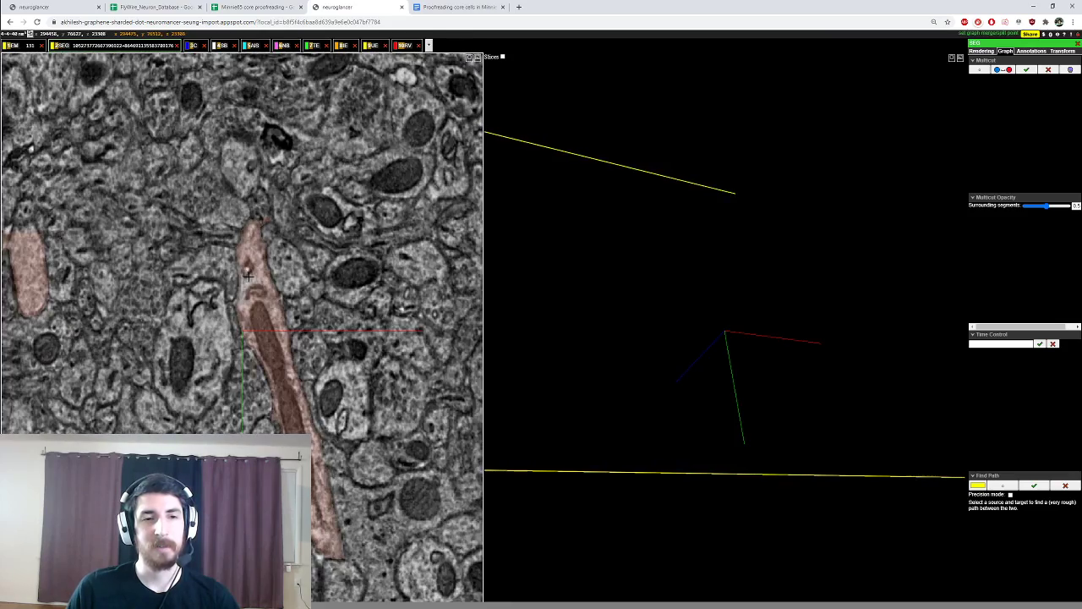
pyautogui.keyDown('ctrl'); pyautogui.click(248, 277); pyautogui.keyUp('ctrl')
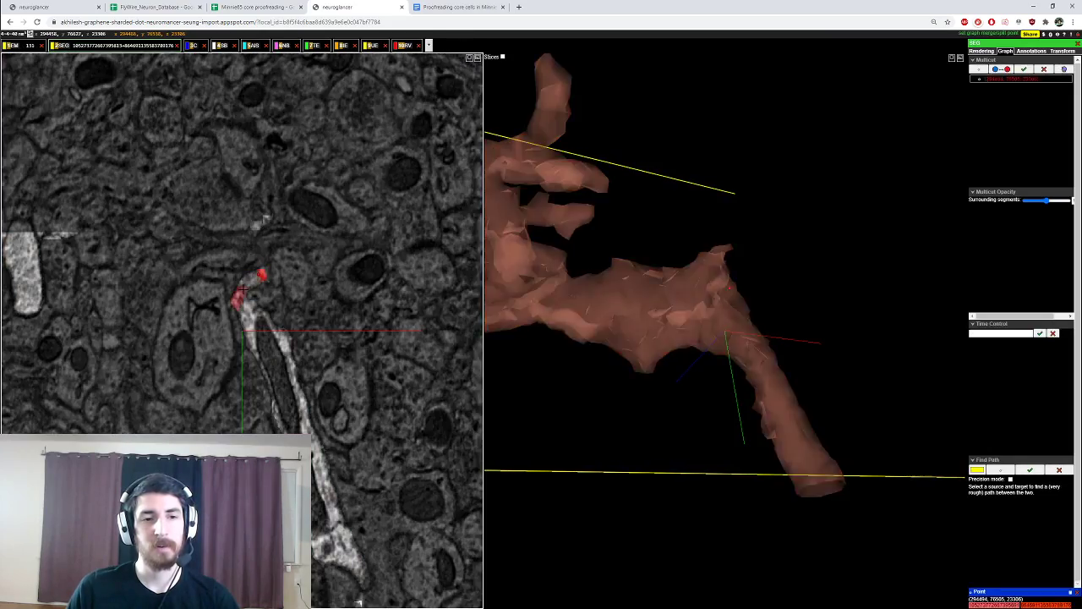
pyautogui.keyDown('ctrl'); pyautogui.click(253, 288); pyautogui.keyUp('ctrl')
pyautogui.keyDown('ctrl'); pyautogui.click(251, 301); pyautogui.keyUp('ctrl')
pyautogui.keyDown('ctrl'); pyautogui.click(251, 311); pyautogui.keyUp('ctrl')
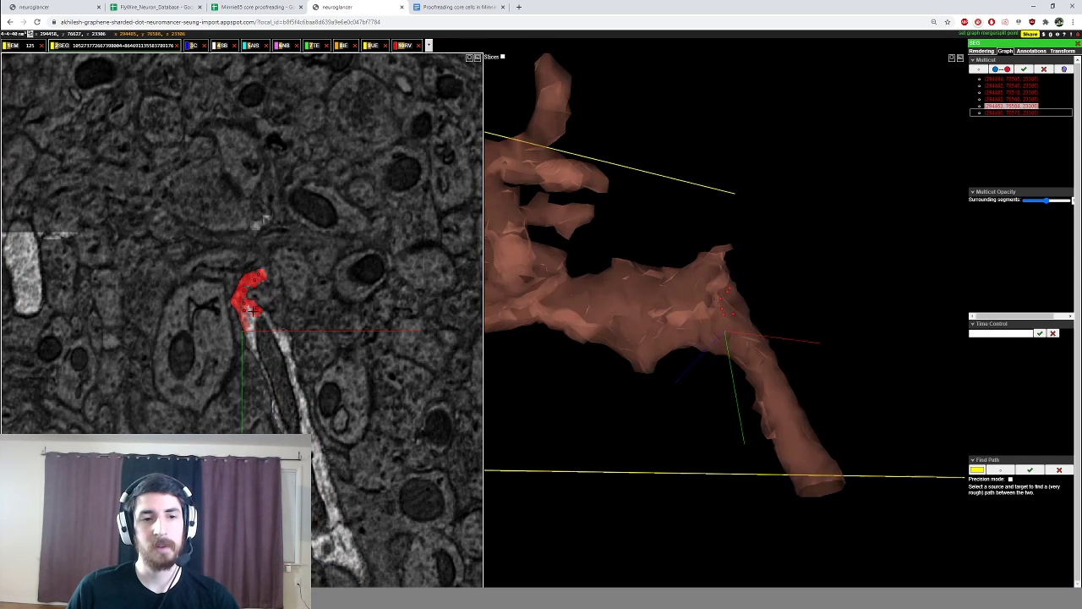
# Step: Add red multicut points around the mitochondrion in the branch end in EM slices 23310 and 23313
pyautogui.click(1003, 70)
pyautogui.moveTo(650, 365); pyautogui.dragTo(724, 332)
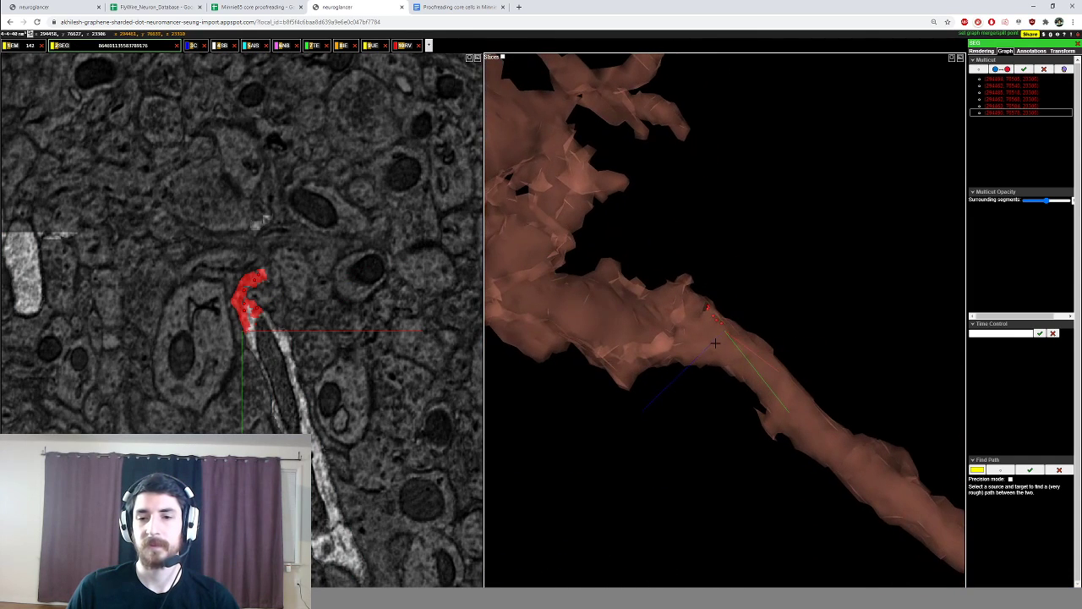
pyautogui.rightClick(715, 344)
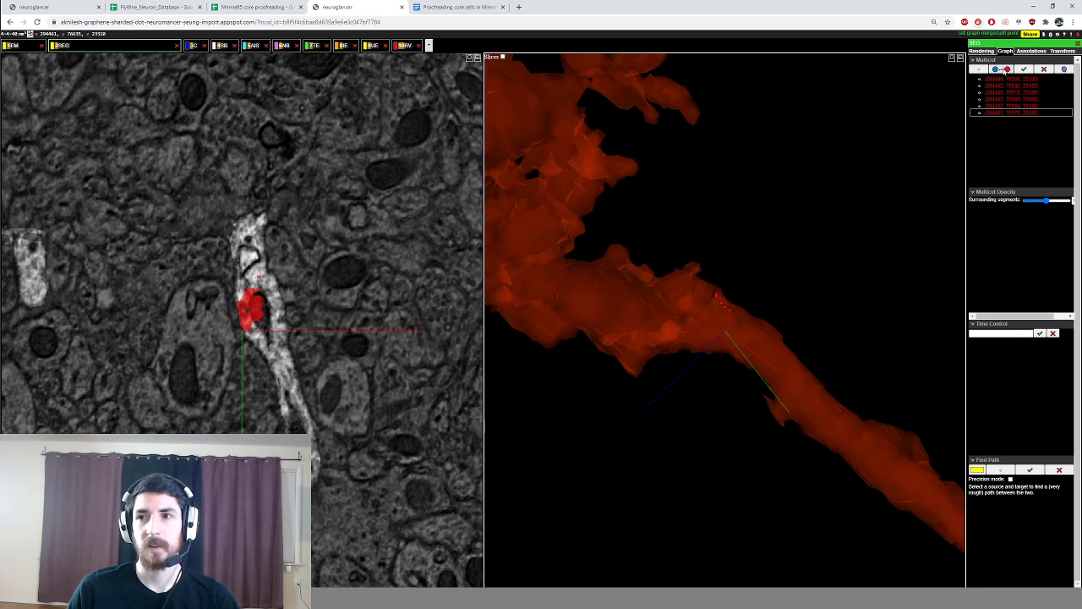
pyautogui.keyDown('ctrl'); pyautogui.click(266, 293); pyautogui.keyUp('ctrl')
pyautogui.keyDown('ctrl'); pyautogui.click(270, 282); pyautogui.keyUp('ctrl')
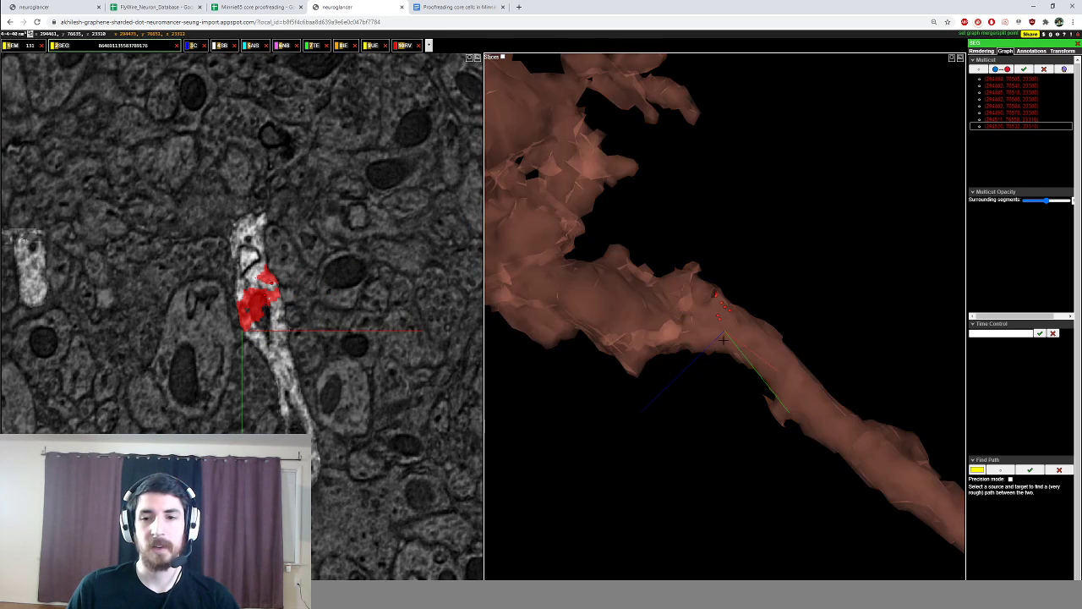
pyautogui.scroll(-3, 270, 282)
pyautogui.keyDown('ctrl'); pyautogui.click(237, 306); pyautogui.keyUp('ctrl')
pyautogui.keyDown('ctrl'); pyautogui.click(244, 307); pyautogui.keyUp('ctrl')
pyautogui.keyDown('ctrl'); pyautogui.click(275, 297); pyautogui.keyUp('ctrl')
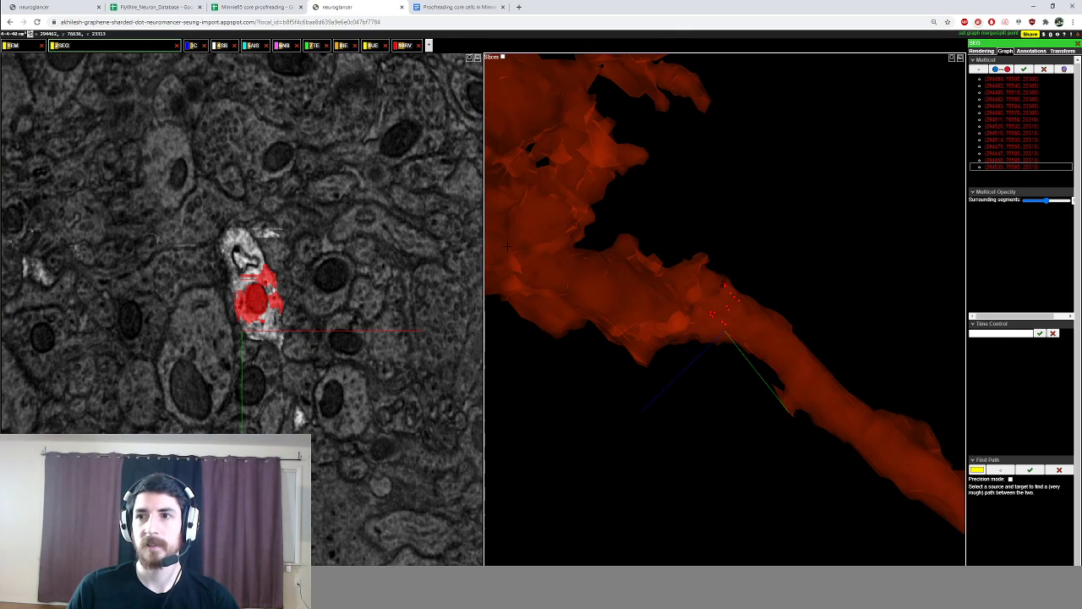
# Step: Place blue points on the branch below the red ones through EM slices 23310 to 23305, submit the split and inspect it in 3D
pyautogui.scroll(3, 269, 313)
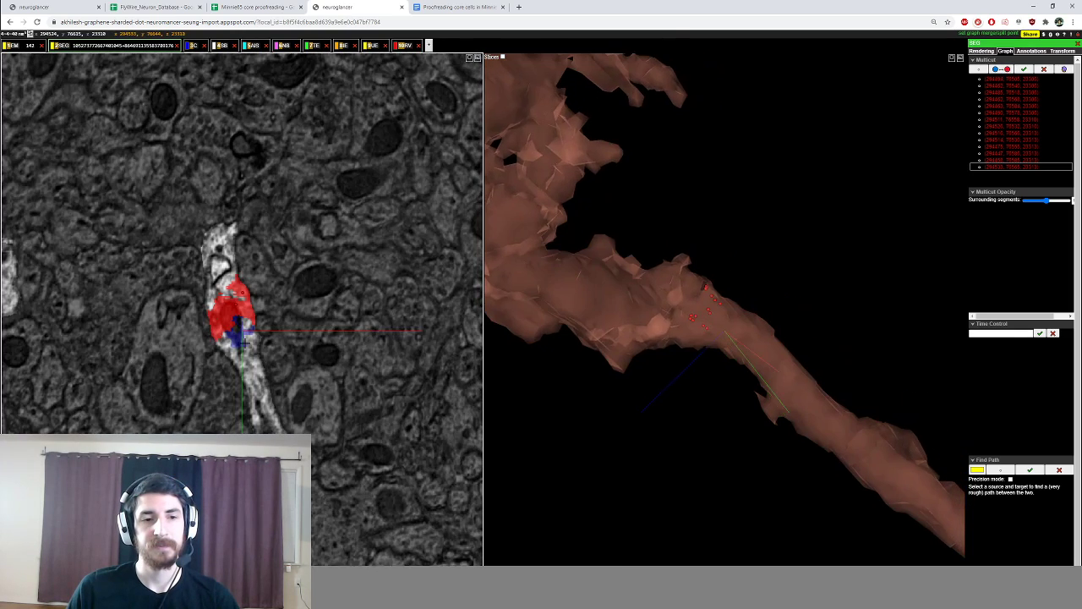
pyautogui.keyDown('ctrl'); pyautogui.click(254, 330); pyautogui.keyUp('ctrl')
pyautogui.keyDown('ctrl'); pyautogui.click(241, 329); pyautogui.keyUp('ctrl')
pyautogui.keyDown('ctrl'); pyautogui.click(228, 350); pyautogui.keyUp('ctrl')
pyautogui.scroll(2, 251, 332)
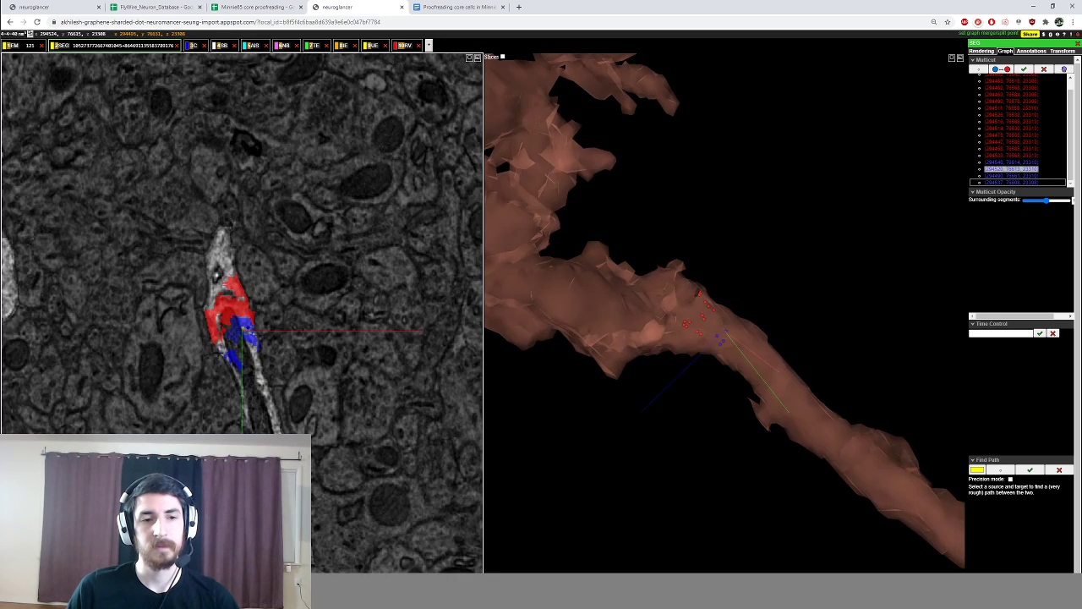
pyautogui.scroll(2, 251, 332)
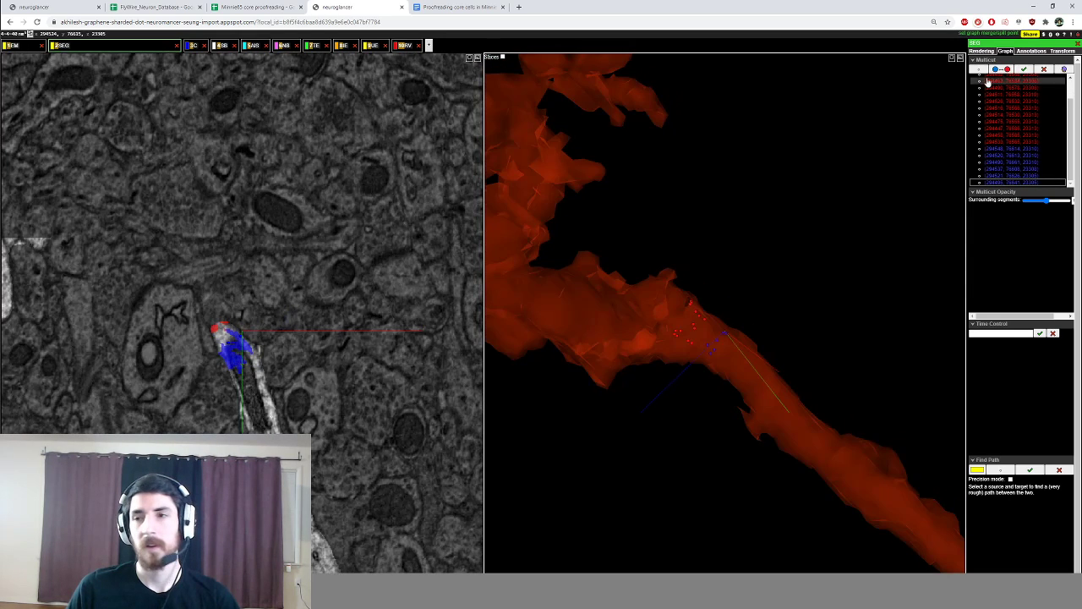
pyautogui.click(1024, 69)
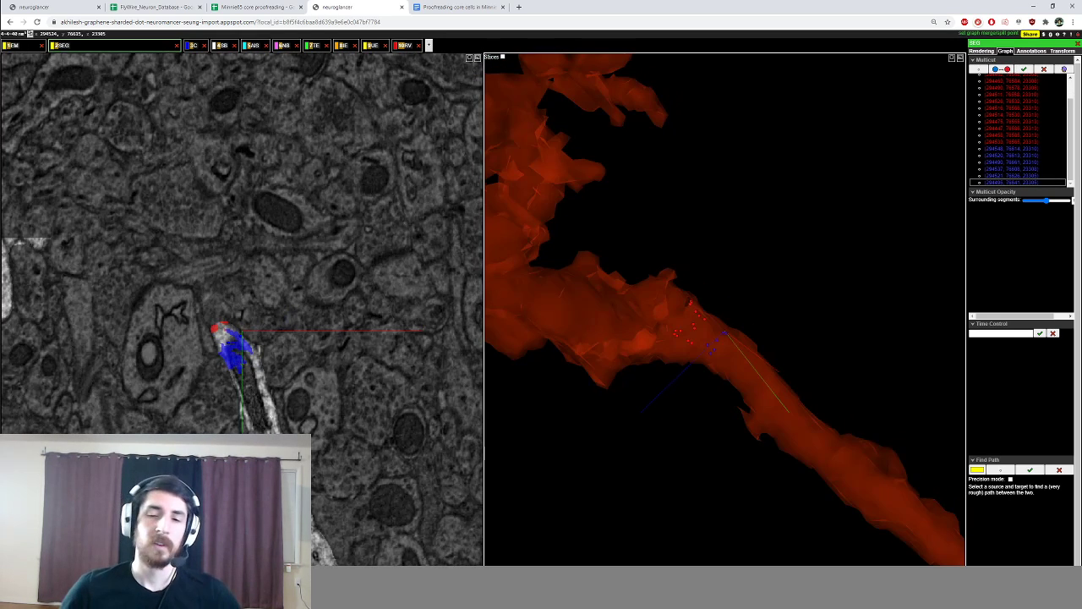
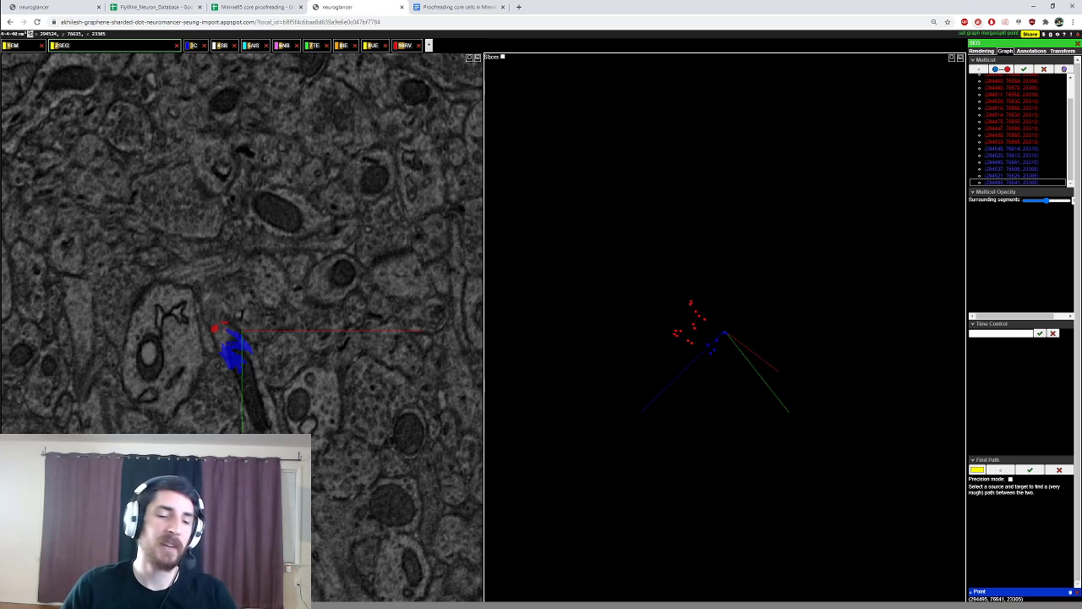
pyautogui.moveTo(776, 340); pyautogui.dragTo(672, 332)
pyautogui.scroll(-5, 719, 330)
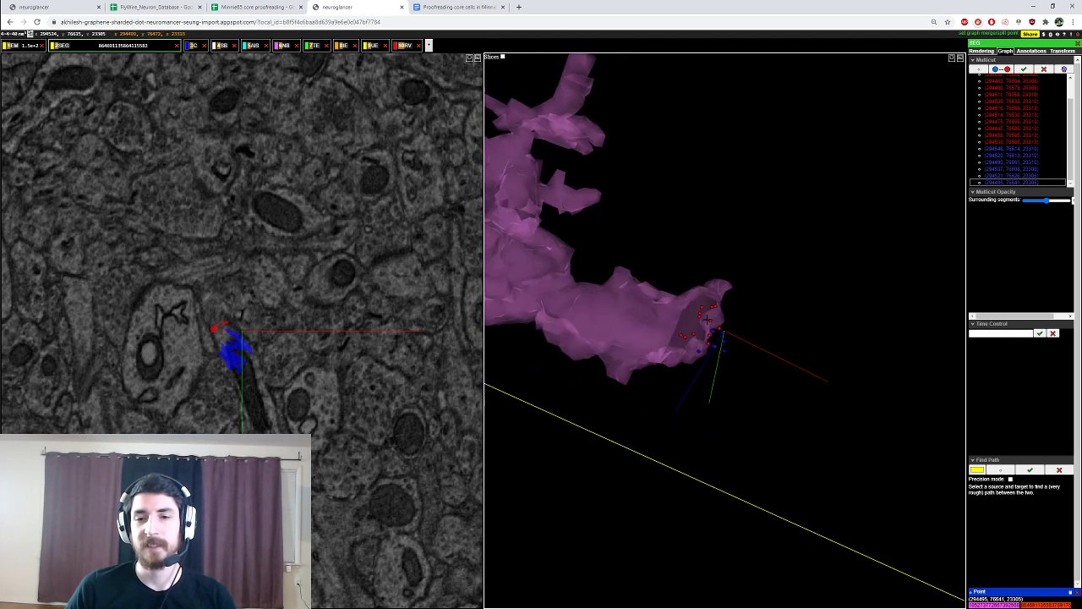
pyautogui.scroll(-4, 719, 330)
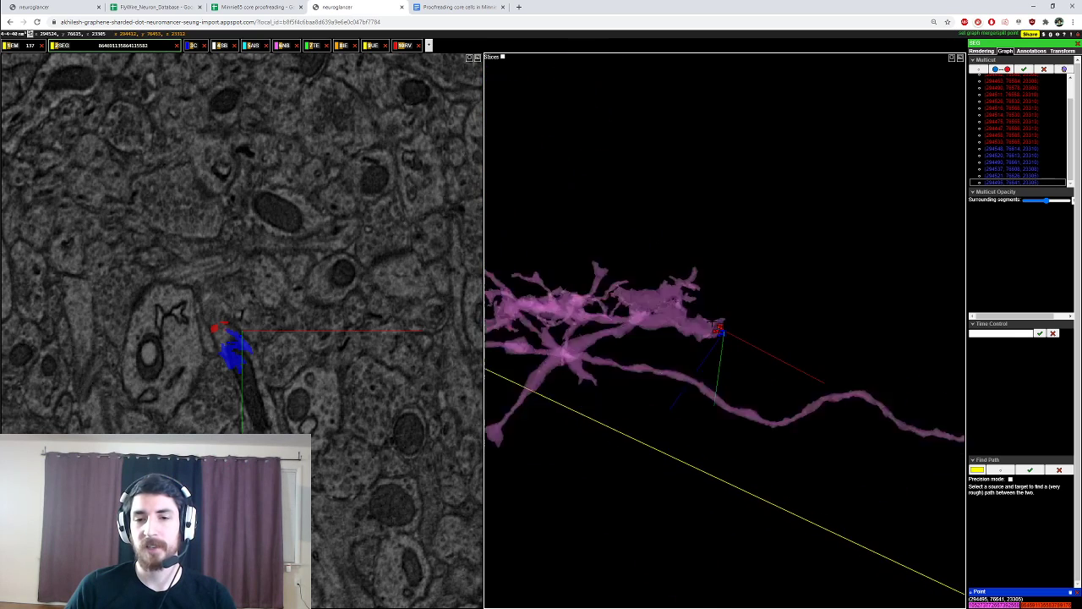
pyautogui.scroll(6, 709, 328)
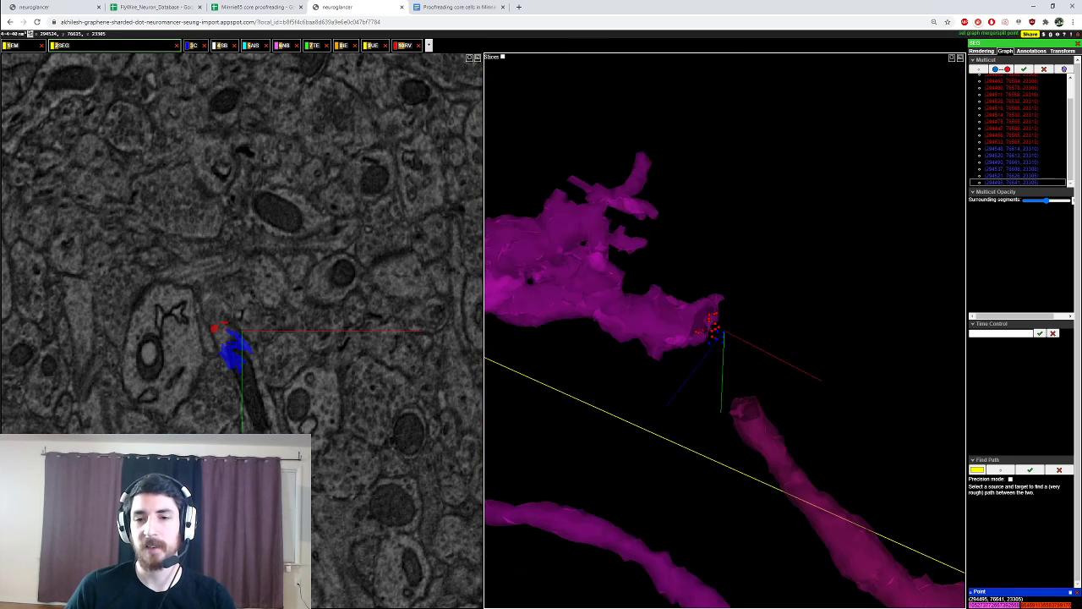
# Step: Hide the split-off fragment in the 3D view and clear the multicut points
pyautogui.doubleClick(689, 322)
pyautogui.click(1044, 70)
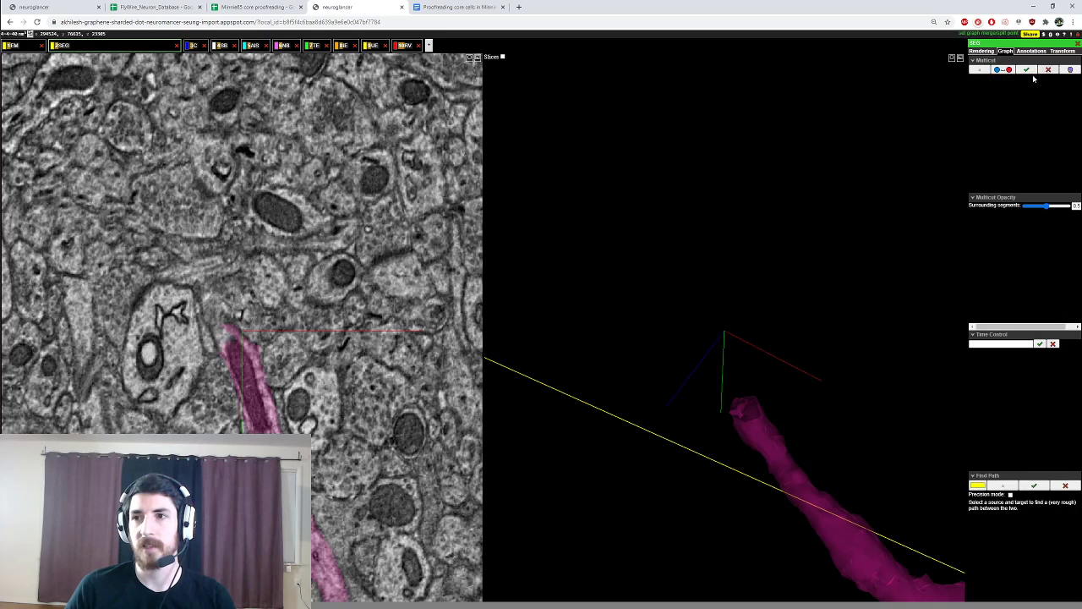
# Step: Mark the remaining end of the split branch with an orange annotation point in EM slice 23308
pyautogui.scroll(-3, 204, 365)
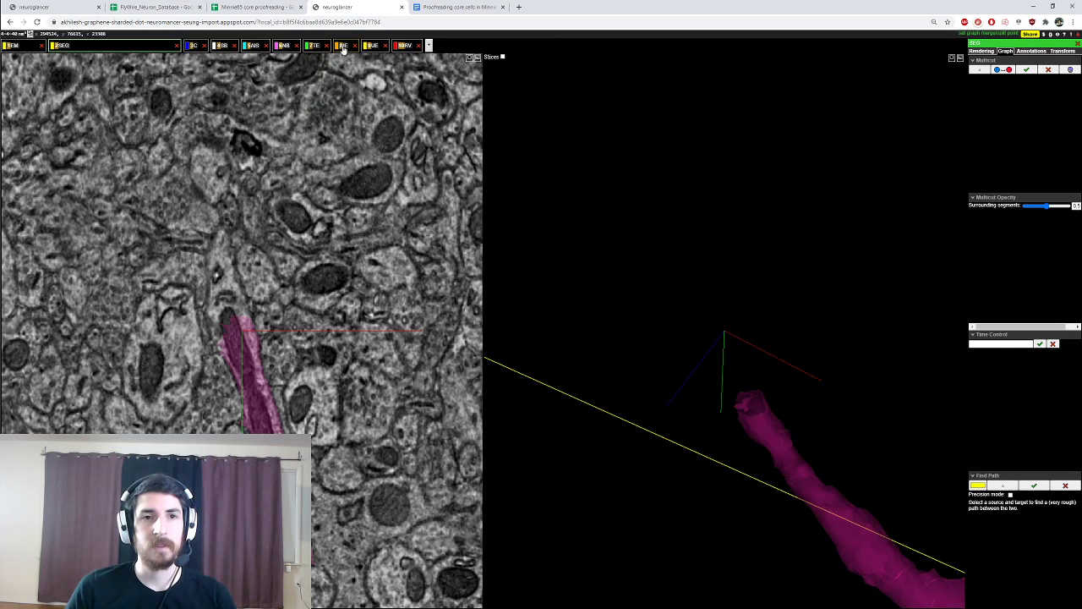
pyautogui.click(343, 45)
pyautogui.click(1014, 383)
pyautogui.scroll(-10, 725, 329)
pyautogui.moveTo(752, 376); pyautogui.dragTo(748, 423)
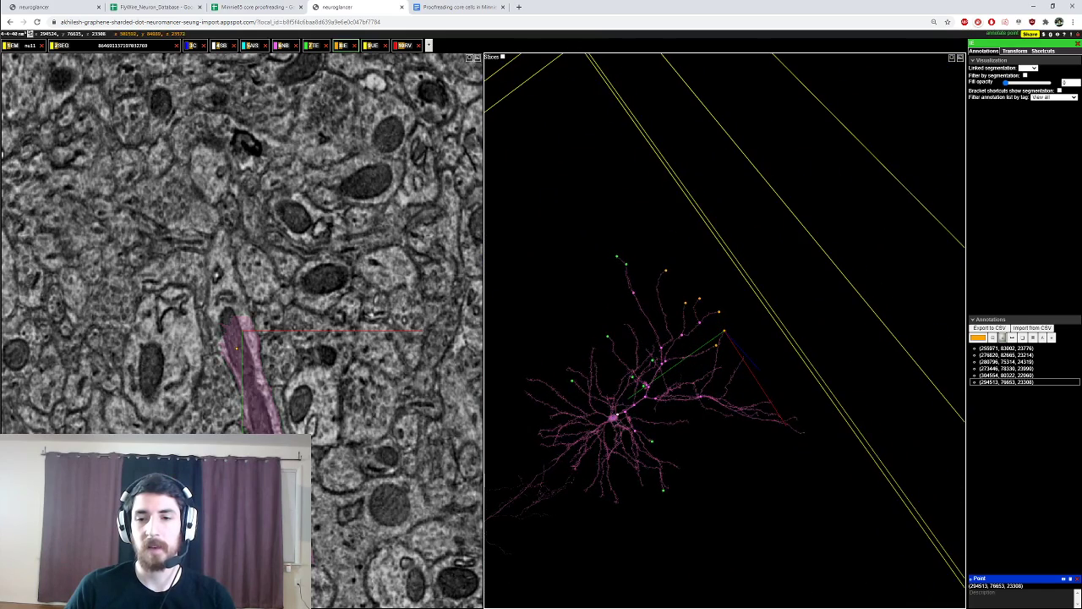
# Step: Recolor the neuron's segment repeatedly until it is light blue in the 3D view
pyautogui.rightClick(714, 375)
pyautogui.scroll(7, 713, 375)
pyautogui.moveTo(713, 374); pyautogui.dragTo(754, 377)
pyautogui.scroll(-5, 715, 308)
pyautogui.scroll(6, 725, 331)
pyautogui.press('l')
pyautogui.press('l')
pyautogui.press('l')
# Step: Find the unmarked dendrite junction and mark it with a pink annotation point in EM slice 23868
pyautogui.rightClick(801, 413)
pyautogui.scroll(-6, 801, 413)
pyautogui.moveTo(801, 413); pyautogui.dragTo(761, 288)
pyautogui.scroll(5, 752, 381)
pyautogui.scroll(-6, 744, 338)
pyautogui.scroll(5, 744, 339)
pyautogui.moveTo(803, 372); pyautogui.dragTo(742, 370)
pyautogui.rightClick(774, 375)
pyautogui.scroll(5, 774, 375)
pyautogui.scroll(4, 757, 406)
pyautogui.scroll(-4, 742, 370)
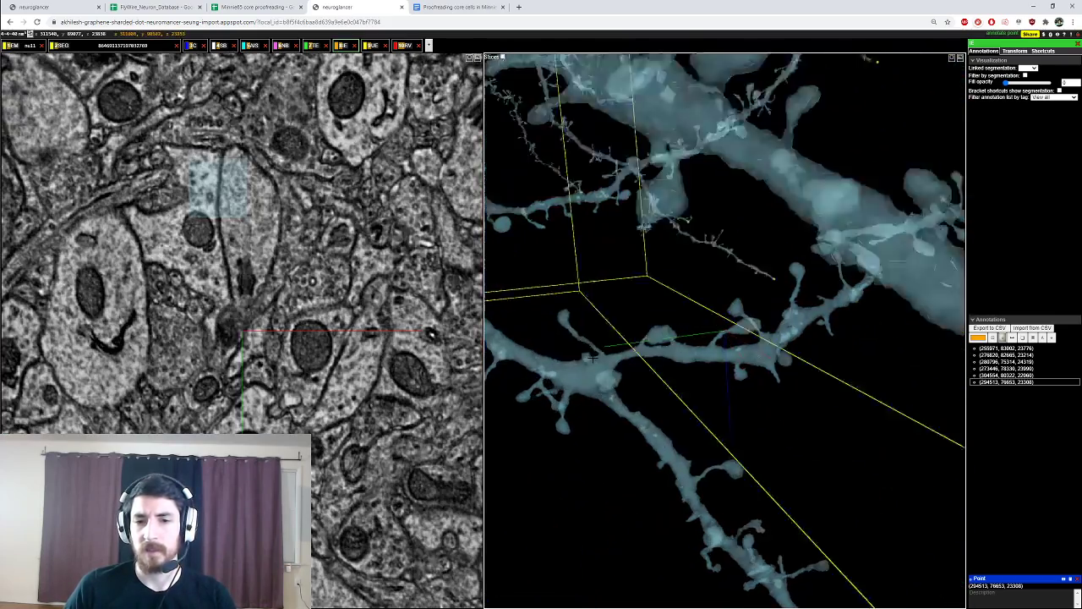
pyautogui.rightClick(741, 369)
pyautogui.scroll(6, 728, 351)
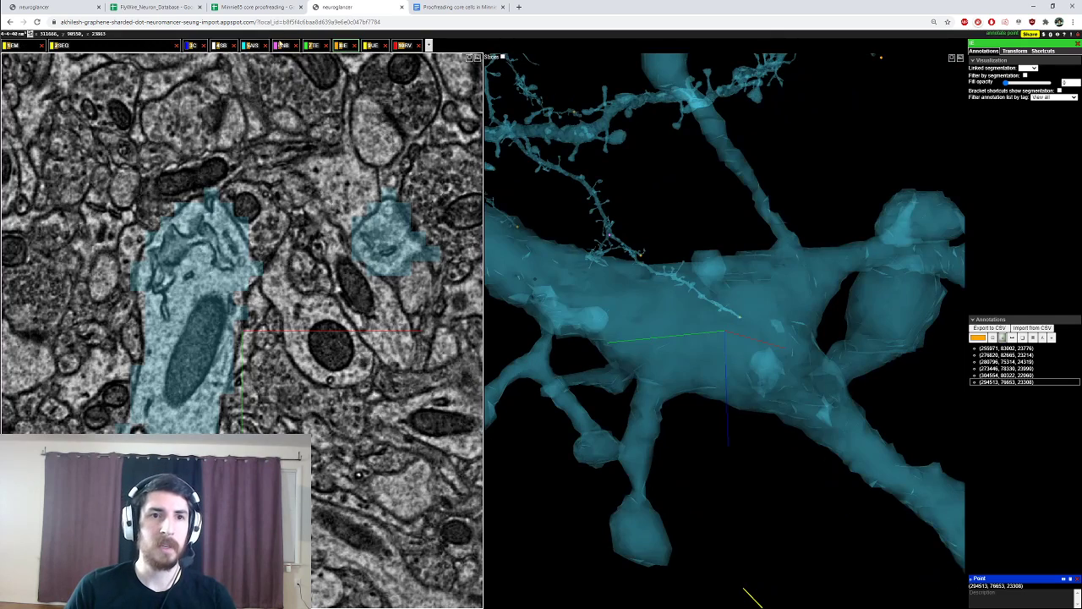
pyautogui.click(278, 46)
pyautogui.scroll(5, 206, 263)
pyautogui.keyDown('ctrl'); pyautogui.click(201, 293); pyautogui.keyUp('ctrl')
# Step: Follow the dendrite branches in 3D from the marked junction to the thick, smooth process
pyautogui.moveTo(795, 330); pyautogui.dragTo(753, 347)
pyautogui.keyDown('ctrl'); pyautogui.scroll(-6, 744, 347); pyautogui.keyUp('ctrl')
pyautogui.moveTo(761, 296); pyautogui.dragTo(736, 364)
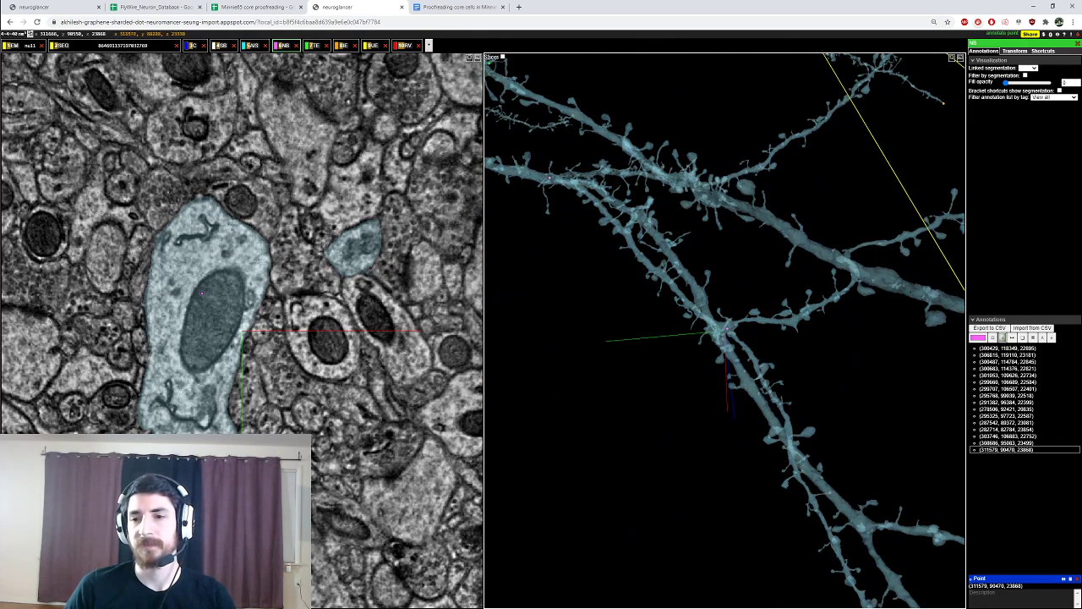
pyautogui.rightClick(938, 230)
pyautogui.moveTo(913, 241); pyautogui.dragTo(803, 279)
pyautogui.rightClick(876, 277)
pyautogui.rightClick(858, 318)
pyautogui.moveTo(710, 309); pyautogui.dragTo(597, 311)
pyautogui.rightClick(634, 320)
pyautogui.keyDown('ctrl'); pyautogui.scroll(5, 665, 323); pyautogui.keyUp('ctrl')
pyautogui.keyDown('ctrl'); pyautogui.scroll(-4, 664, 322); pyautogui.keyUp('ctrl')
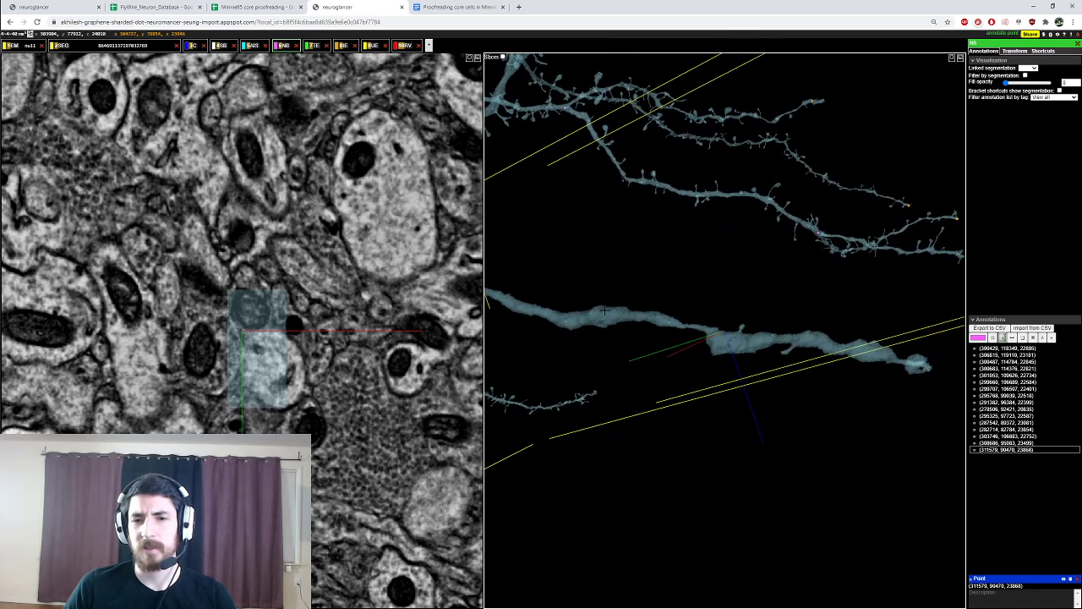
# Step: Examine the pinch in the thick process in 3D and across the white image seam in the EM slices
pyautogui.rightClick(710, 331)
pyautogui.moveTo(709, 331); pyautogui.dragTo(707, 281)
pyautogui.keyDown('ctrl'); pyautogui.scroll(5, 707, 280); pyautogui.keyUp('ctrl')
pyautogui.keyDown('ctrl'); pyautogui.scroll(-5, 707, 280); pyautogui.keyUp('ctrl')
pyautogui.rightClick(749, 343)
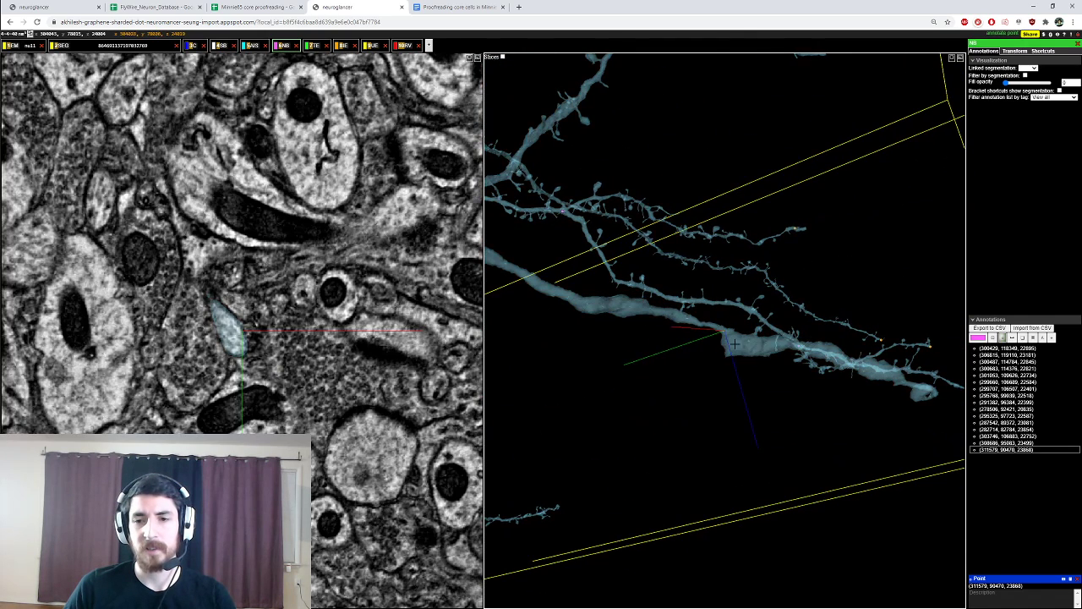
pyautogui.scroll(6, 262, 372)
pyautogui.scroll(-6, 252, 380)
pyautogui.scroll(-6, 252, 380)
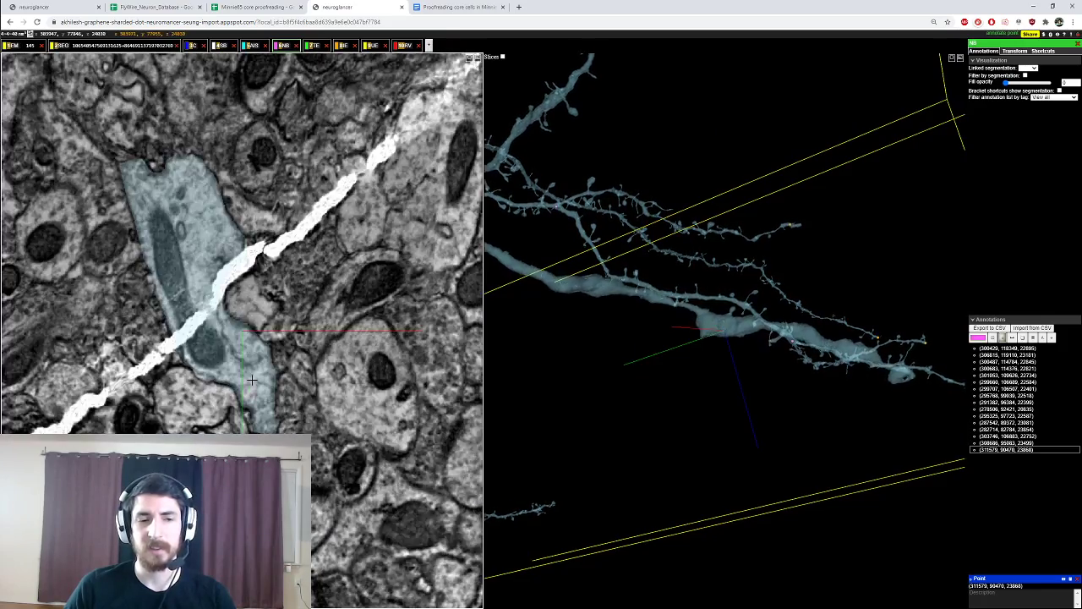
pyautogui.scroll(-6, 240, 373)
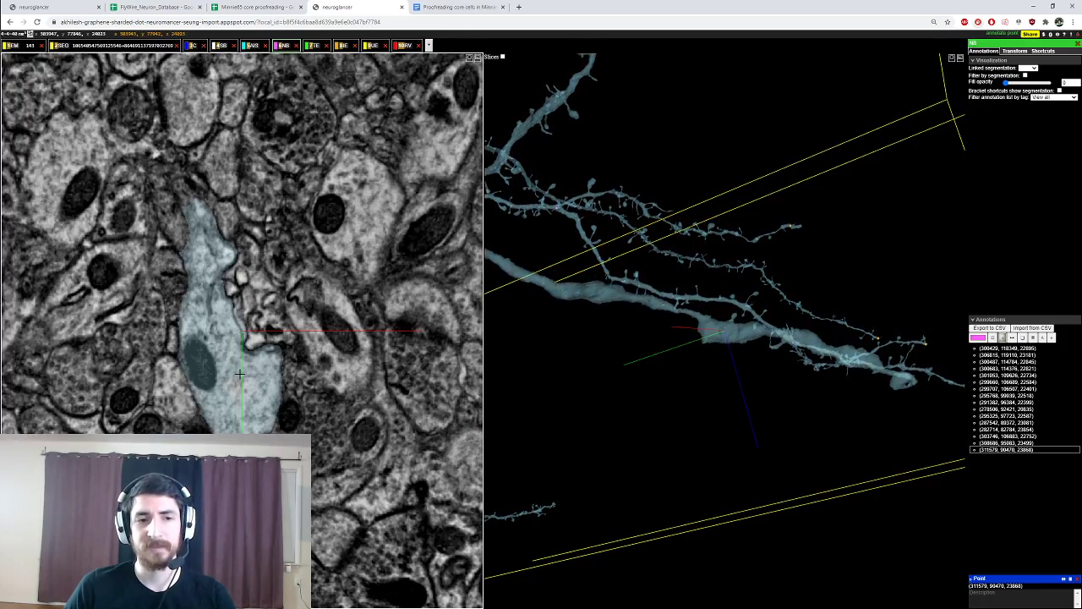
pyautogui.scroll(-3, 240, 373)
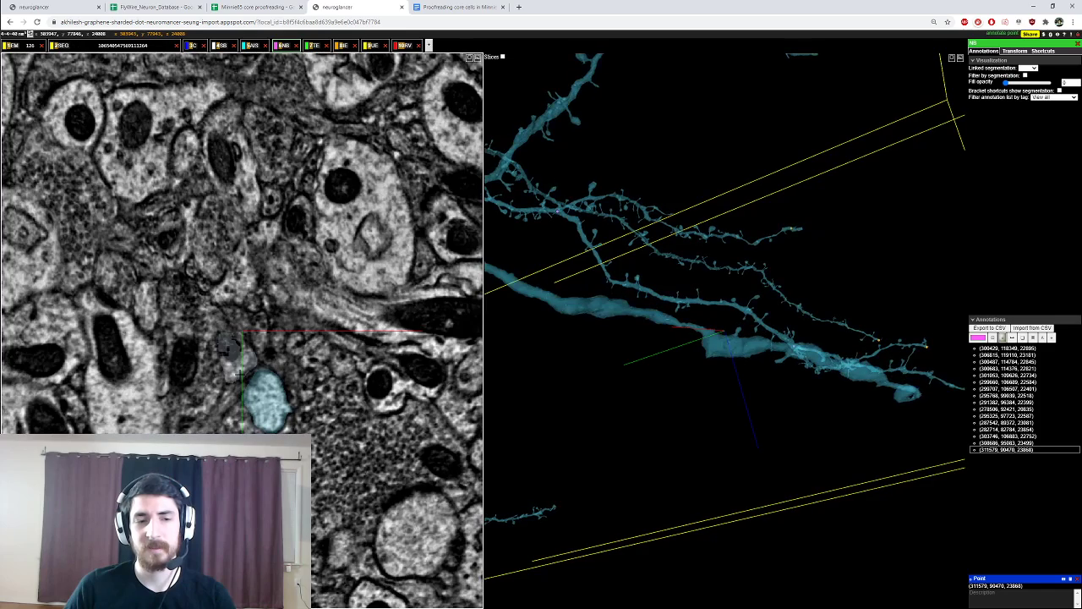
pyautogui.moveTo(723, 360); pyautogui.dragTo(710, 327)
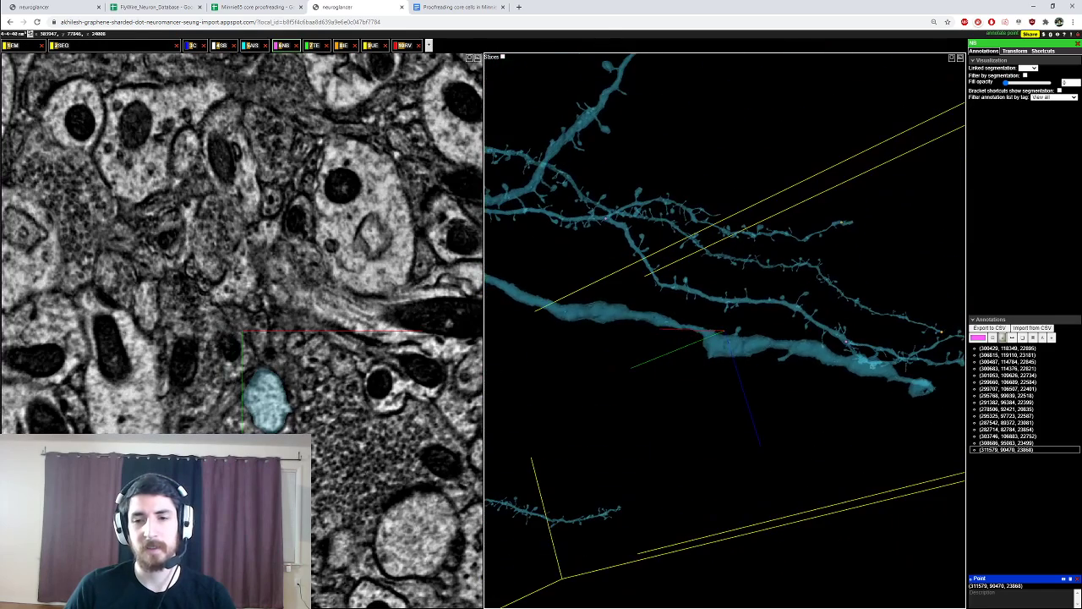
# Step: Recheck the narrow neck of the thick process in EM from slice 24004, with the segmentation hidden and shown
pyautogui.rightClick(709, 326)
pyautogui.keyDown('ctrl'); pyautogui.scroll(7, 712, 328); pyautogui.keyUp('ctrl')
pyautogui.rightClick(714, 331)
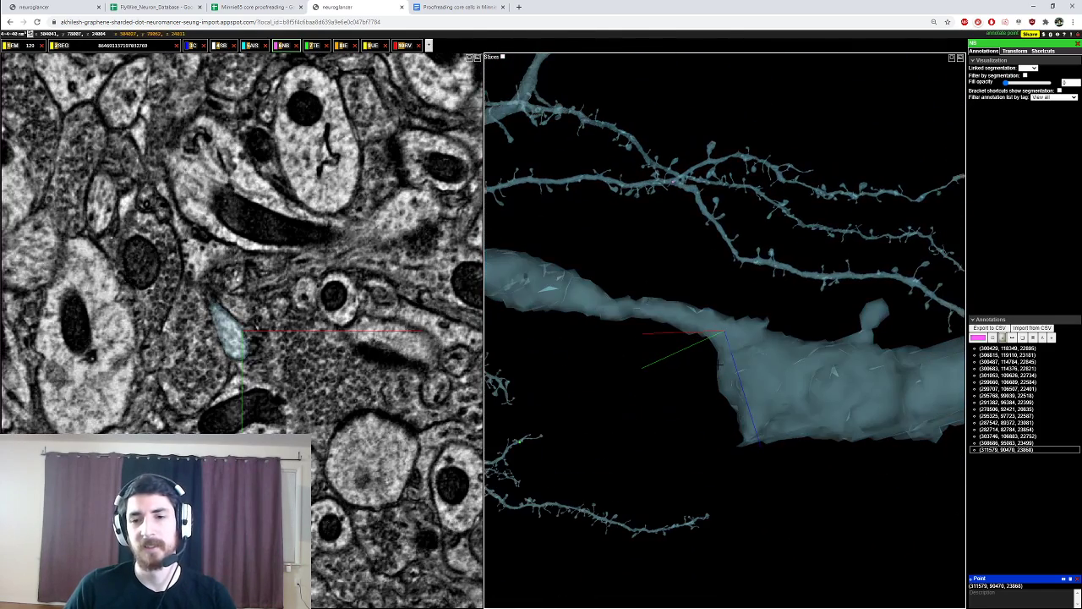
pyautogui.scroll(8, 256, 328)
pyautogui.scroll(-14, 258, 331)
pyautogui.scroll(14, 262, 339)
pyautogui.scroll(-8, 269, 351)
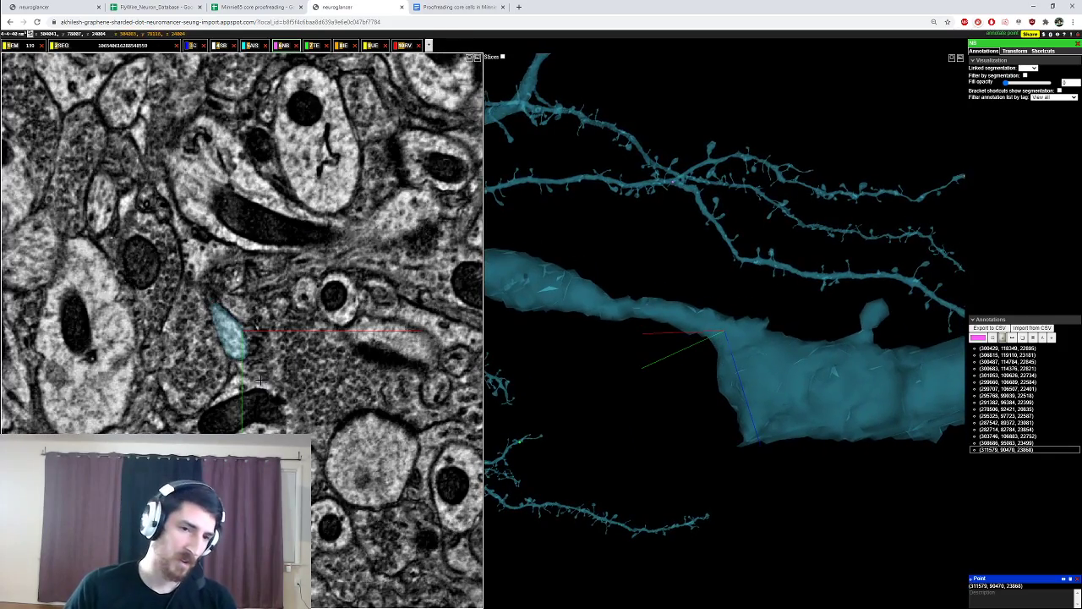
pyautogui.press('2')
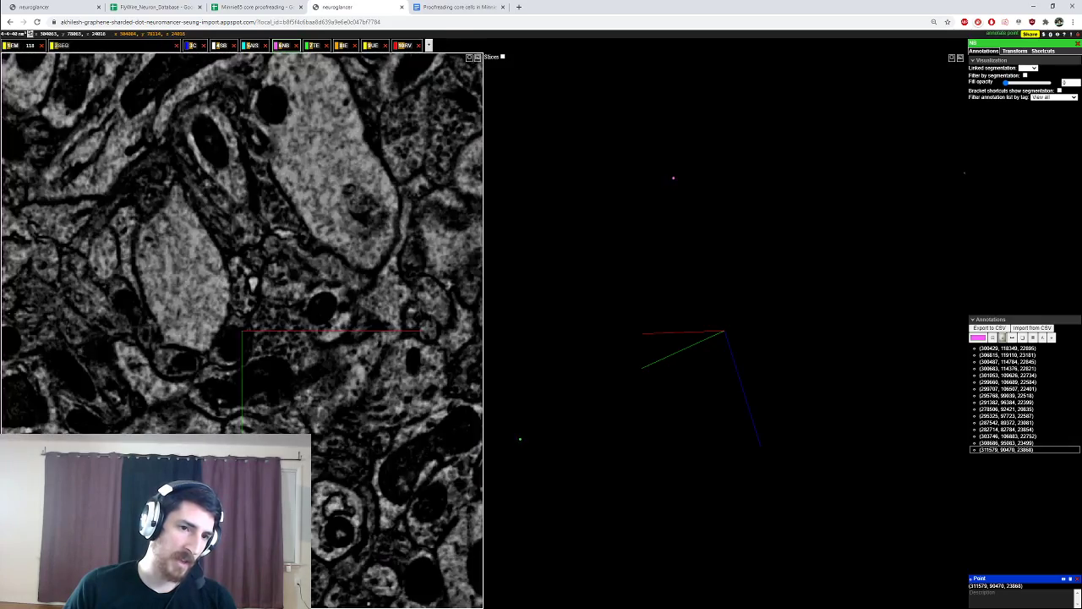
pyautogui.press('2')
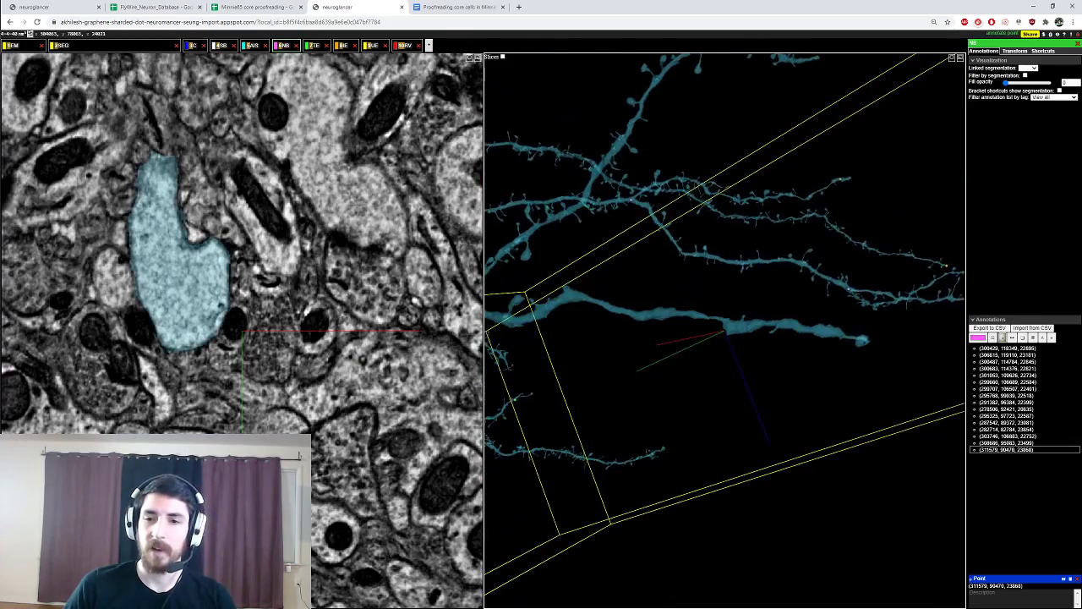
# Step: Examine where the thick process bends into its bulbous end, in 3D and around EM slice 24126
pyautogui.scroll(10, 835, 332)
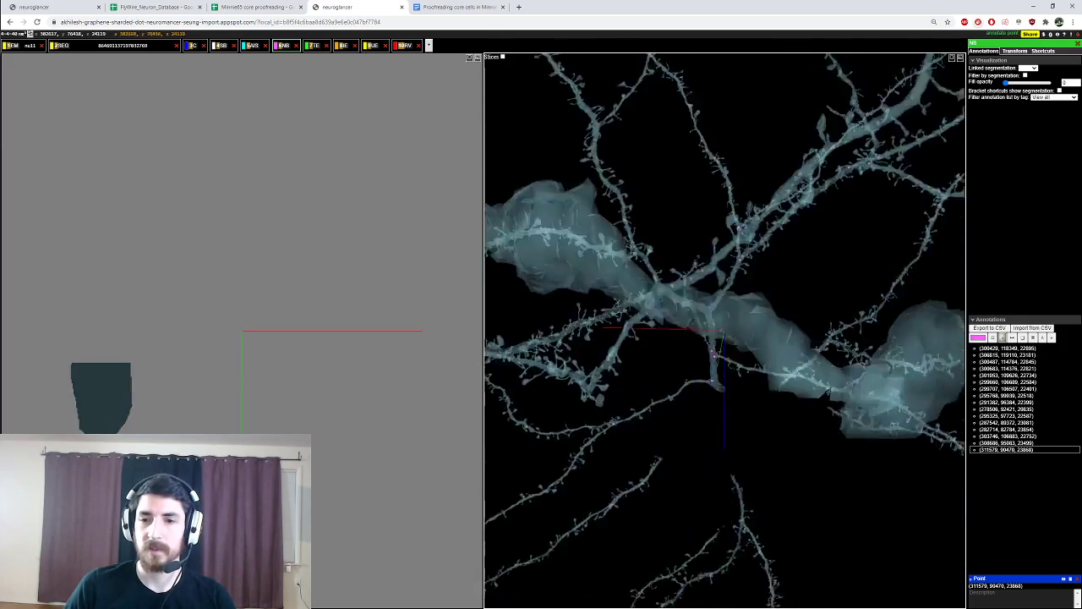
pyautogui.rightClick(815, 385)
pyautogui.moveTo(816, 385); pyautogui.dragTo(760, 458)
pyautogui.scroll(3, 228, 390)
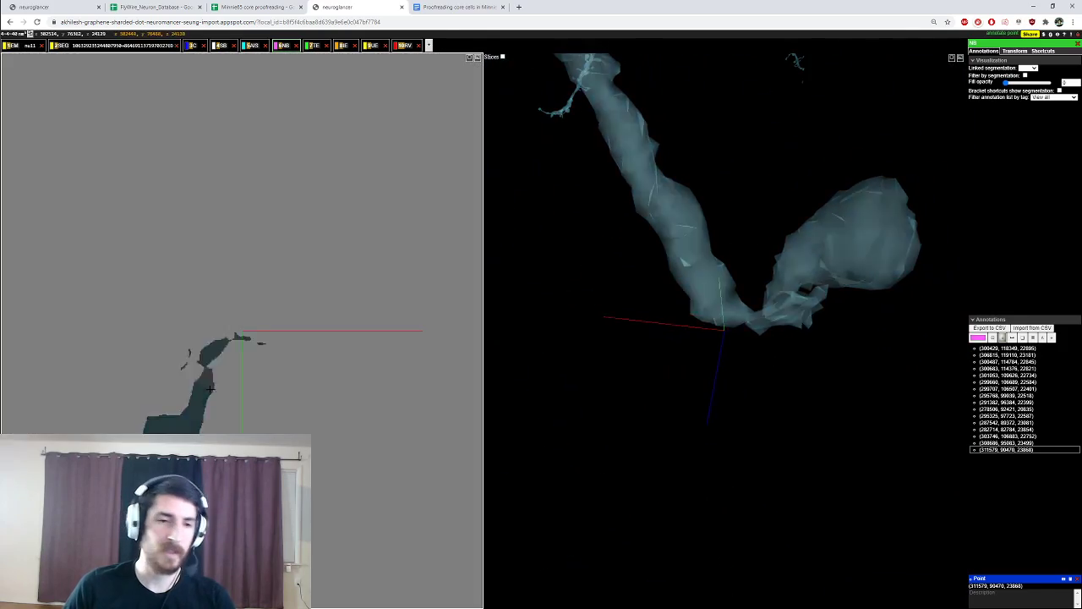
pyautogui.scroll(8, 228, 390)
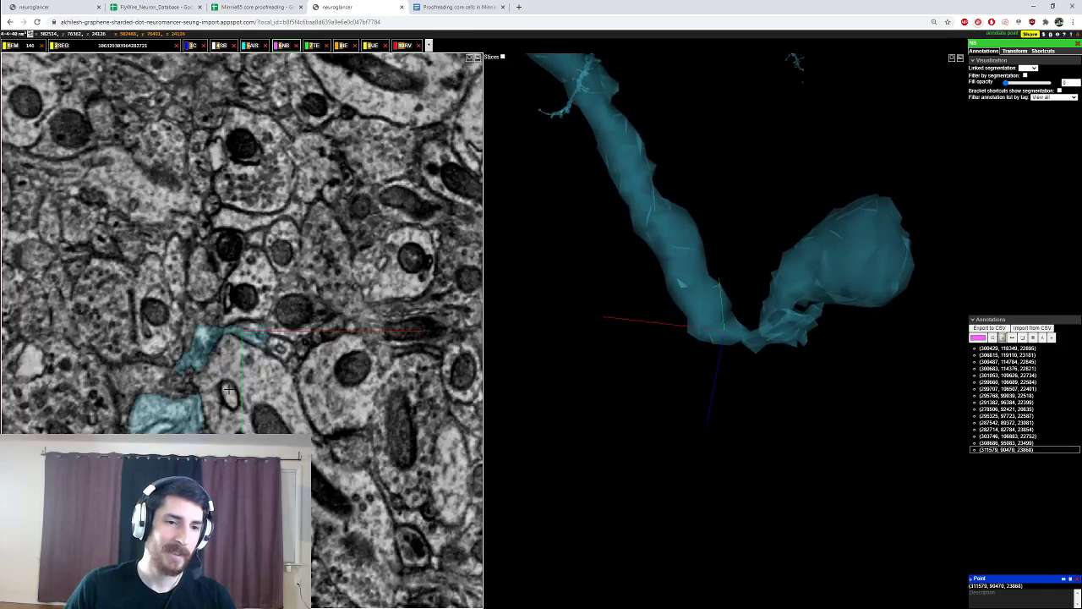
pyautogui.scroll(-4, 228, 390)
pyautogui.scroll(4, 228, 389)
pyautogui.moveTo(212, 405); pyautogui.dragTo(211, 380)
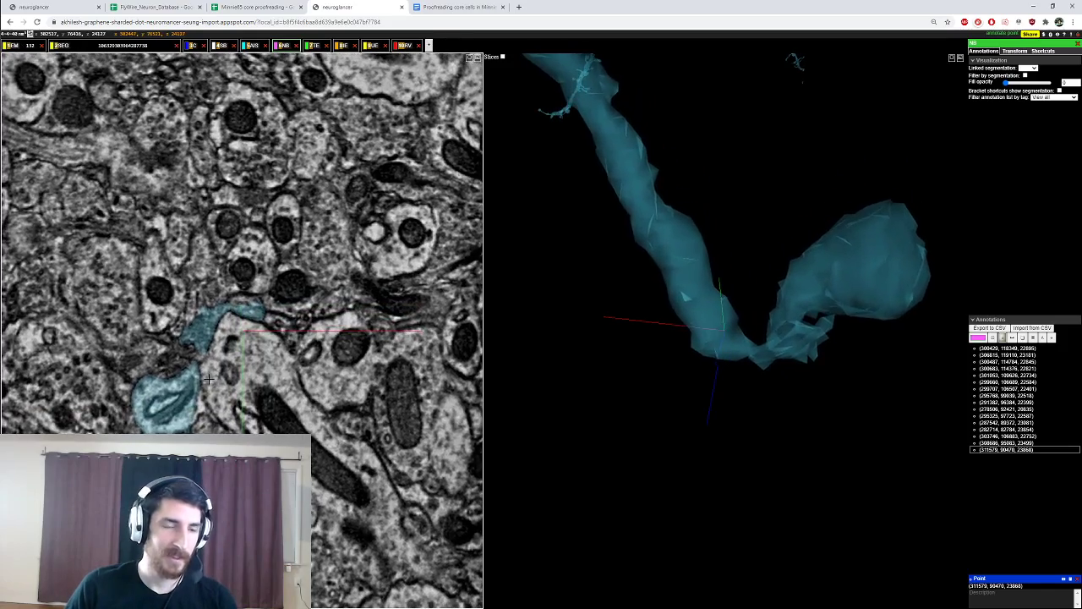
# Step: Check the membranes at the bulbous end's connection around EM slice 24128 with the segmentation hidden and shown
pyautogui.press('x')
pyautogui.scroll(-5, 211, 381)
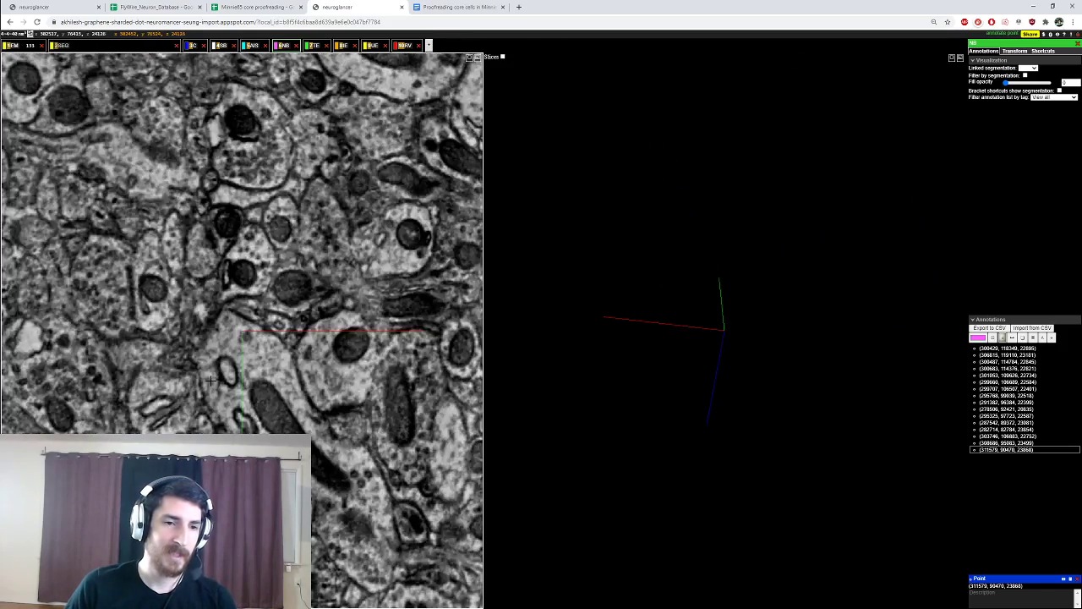
pyautogui.scroll(6, 210, 381)
pyautogui.scroll(-4, 211, 381)
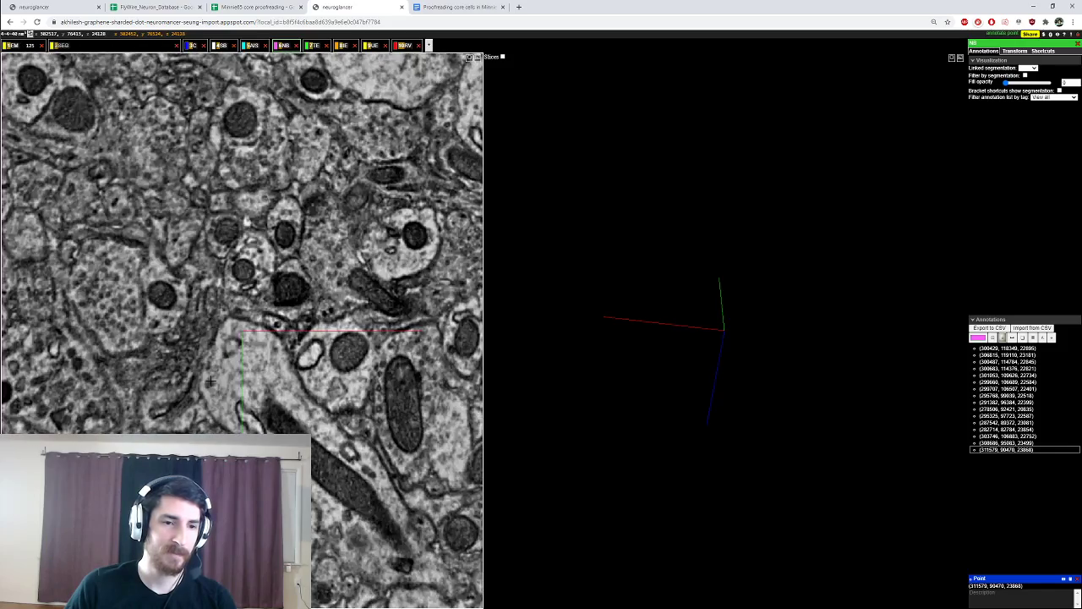
pyautogui.scroll(-6, 210, 381)
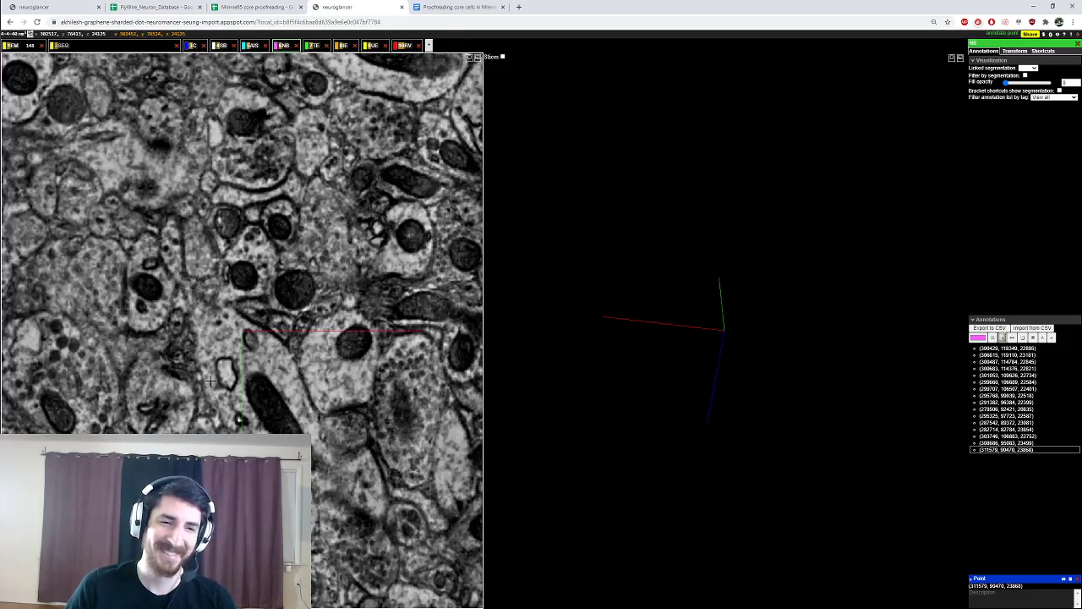
pyautogui.doubleClick(210, 380)
pyautogui.scroll(-4, 210, 381)
pyautogui.press('2')
pyautogui.scroll(-6, 210, 380)
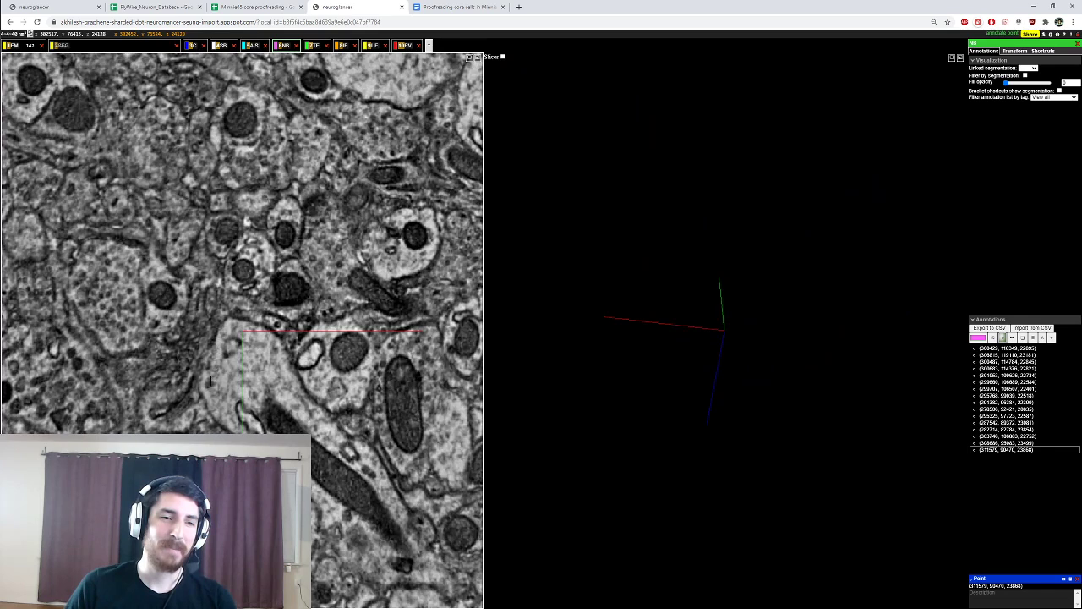
pyautogui.scroll(6, 211, 381)
pyautogui.press('2')
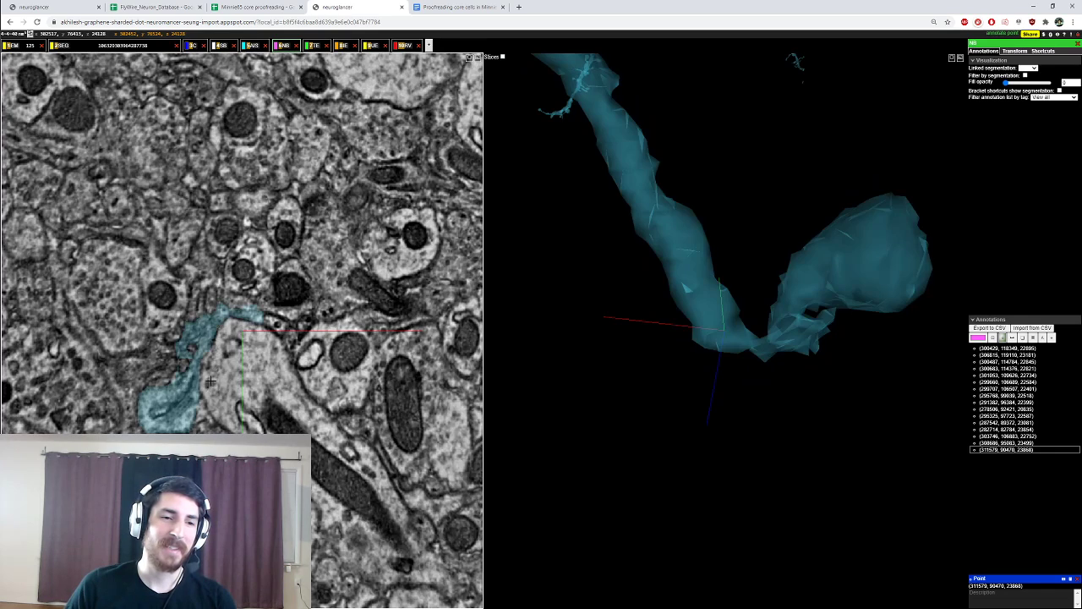
# Step: Place four blue multicut points on the upper patch of the connection in EM slice 24128
pyautogui.click(144, 49)
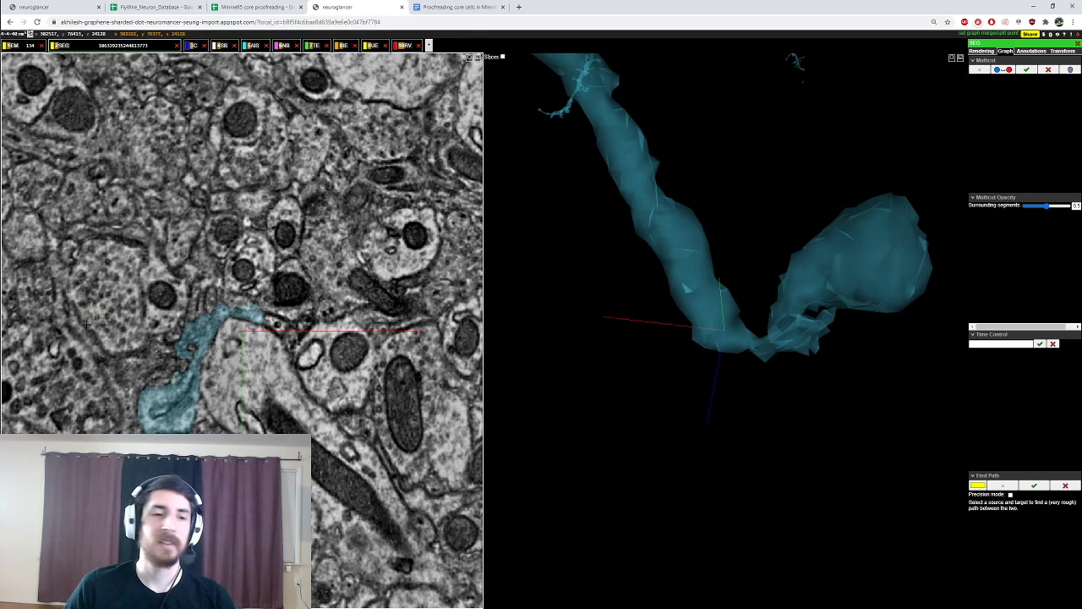
pyautogui.keyDown('ctrl'); pyautogui.click(194, 348); pyautogui.keyUp('ctrl')
pyautogui.keyDown('ctrl'); pyautogui.click(198, 338); pyautogui.keyUp('ctrl')
pyautogui.keyDown('ctrl'); pyautogui.click(180, 341); pyautogui.keyUp('ctrl')
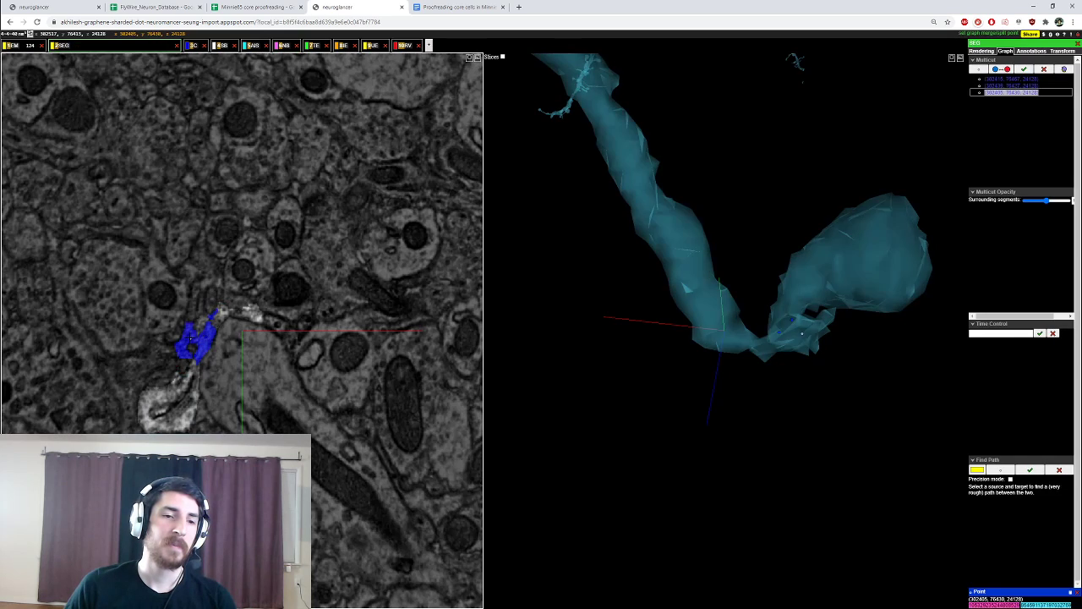
pyautogui.keyDown('ctrl'); pyautogui.click(203, 324); pyautogui.keyUp('ctrl')
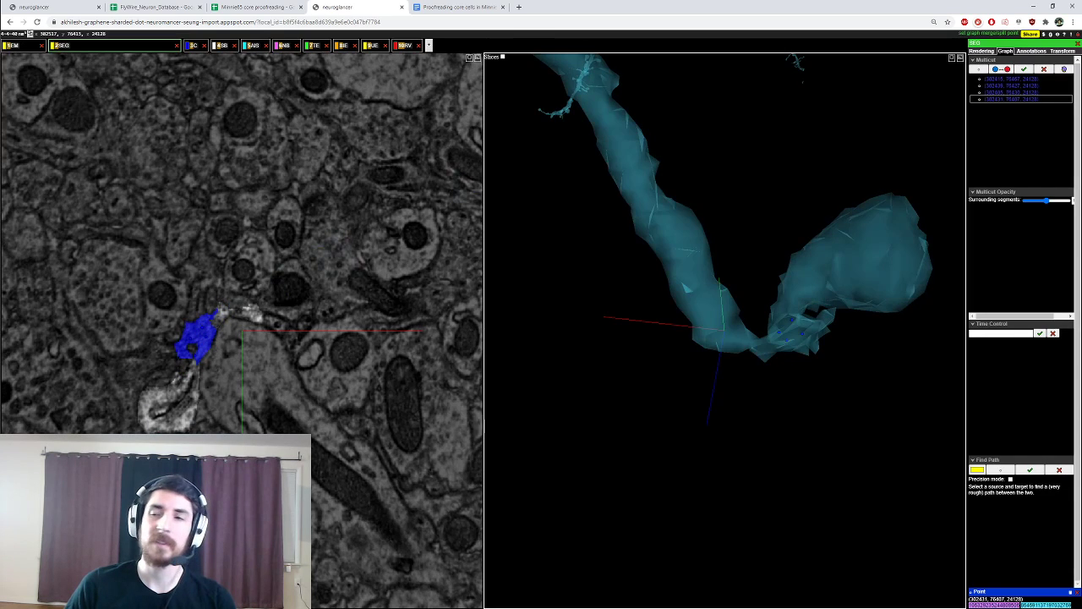
# Step: Place three red multicut points just below the blue ones in EM slice 24128 and submit the split
pyautogui.click(1002, 71)
pyautogui.keyDown('ctrl'); pyautogui.click(196, 368); pyautogui.keyUp('ctrl')
pyautogui.keyDown('ctrl'); pyautogui.click(198, 374); pyautogui.keyUp('ctrl')
pyautogui.keyDown('ctrl'); pyautogui.click(188, 375); pyautogui.keyUp('ctrl')
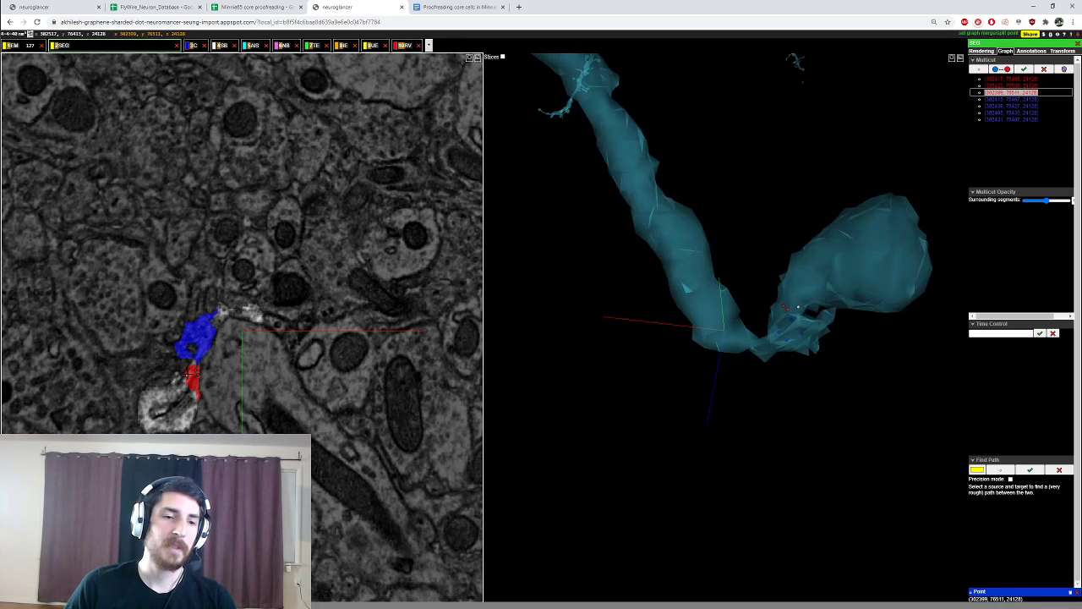
pyautogui.click(1025, 71)
# Step: Examine the bend and the thin connection to the bulbous end in 3D around the multicut points
pyautogui.keyDown('ctrl'); pyautogui.scroll(-6, 786, 253); pyautogui.keyUp('ctrl')
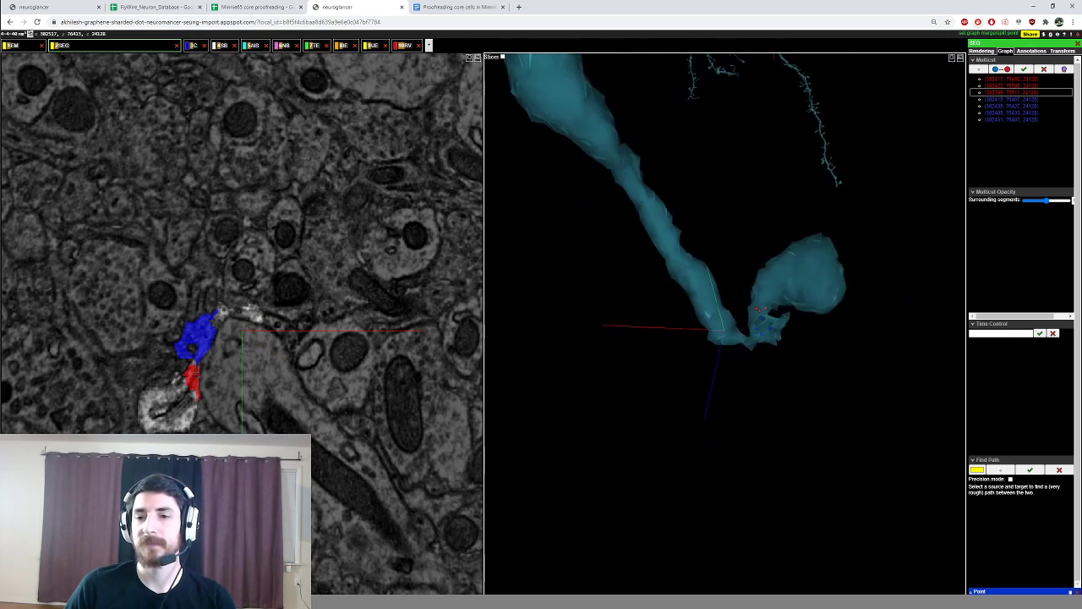
pyautogui.moveTo(787, 254); pyautogui.dragTo(731, 309)
pyautogui.keyDown('ctrl'); pyautogui.scroll(6, 732, 309); pyautogui.keyUp('ctrl')
pyautogui.moveTo(858, 272); pyautogui.dragTo(861, 268)
pyautogui.rightClick(878, 203)
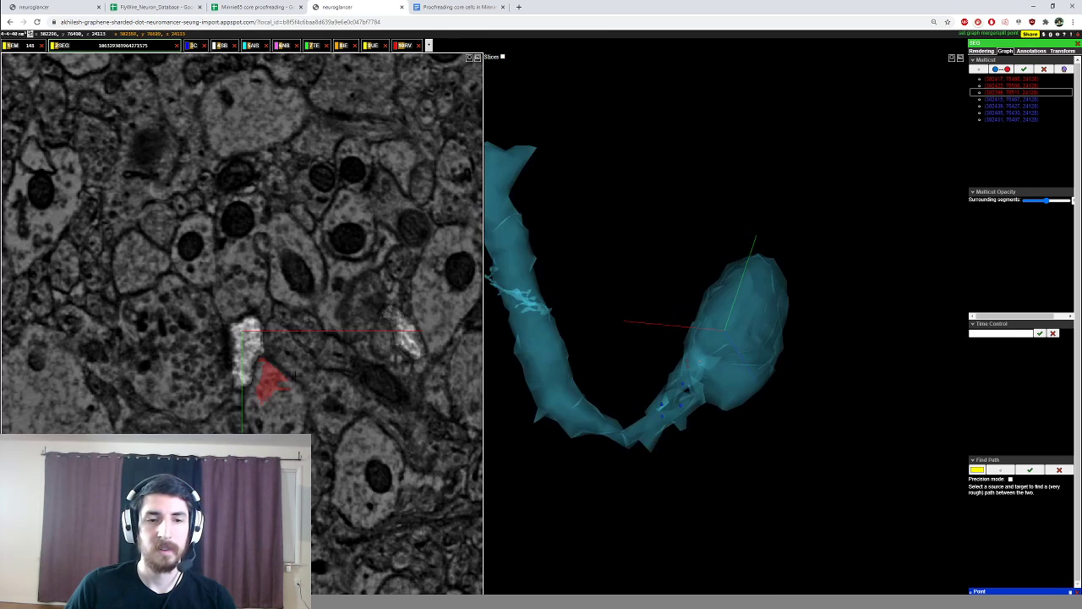
pyautogui.rightClick(643, 431)
pyautogui.moveTo(643, 430); pyautogui.dragTo(631, 372)
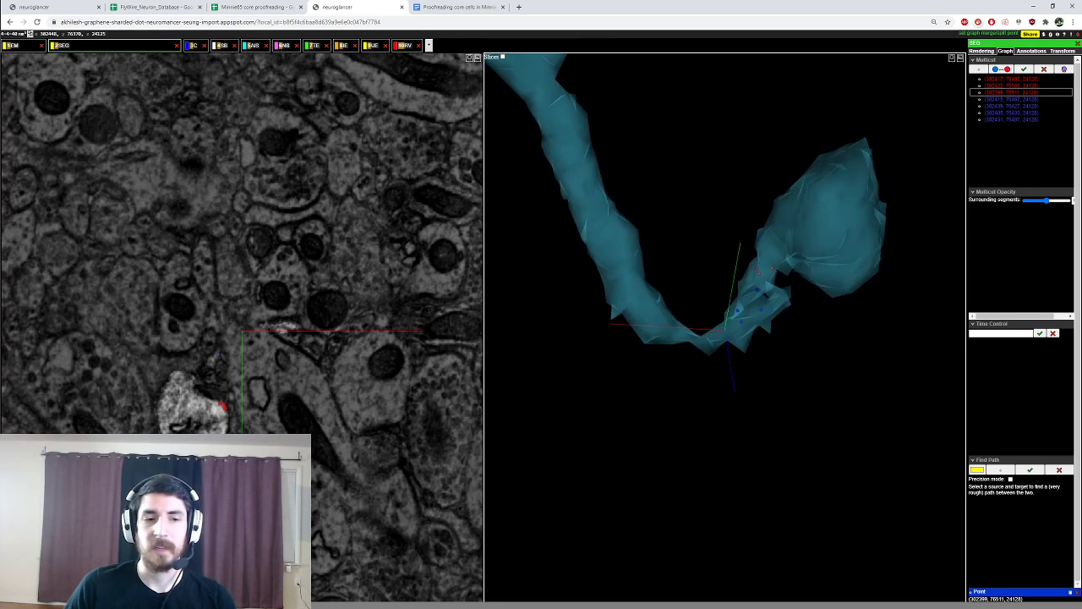
# Step: Check the connection in EM slices 24121 to 24132 and clear the submitted multicut points
pyautogui.scroll(4, 262, 402)
pyautogui.scroll(4, 261, 402)
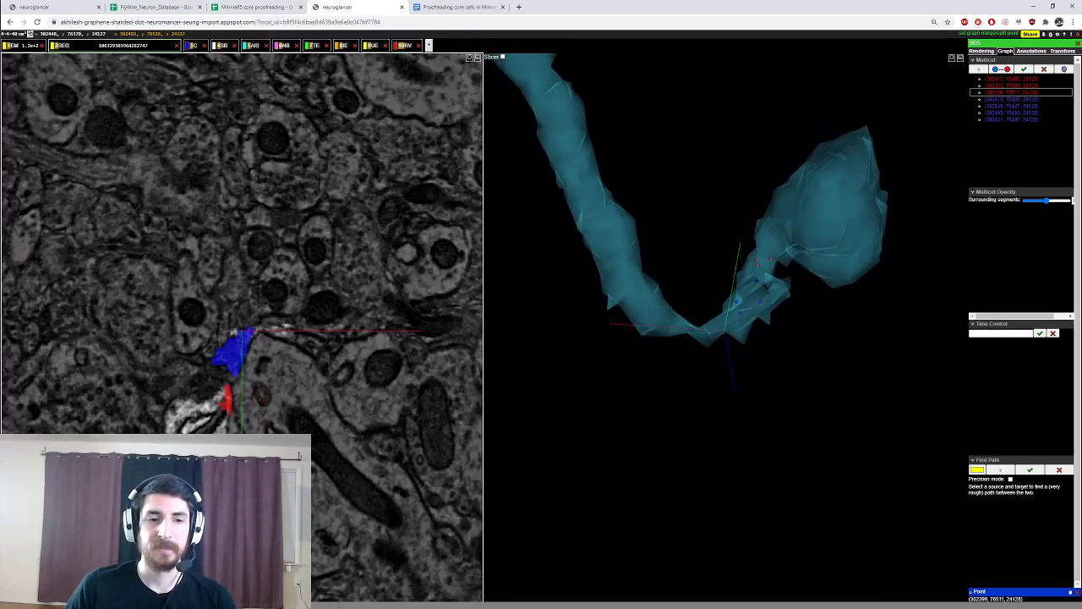
pyautogui.scroll(-5, 262, 402)
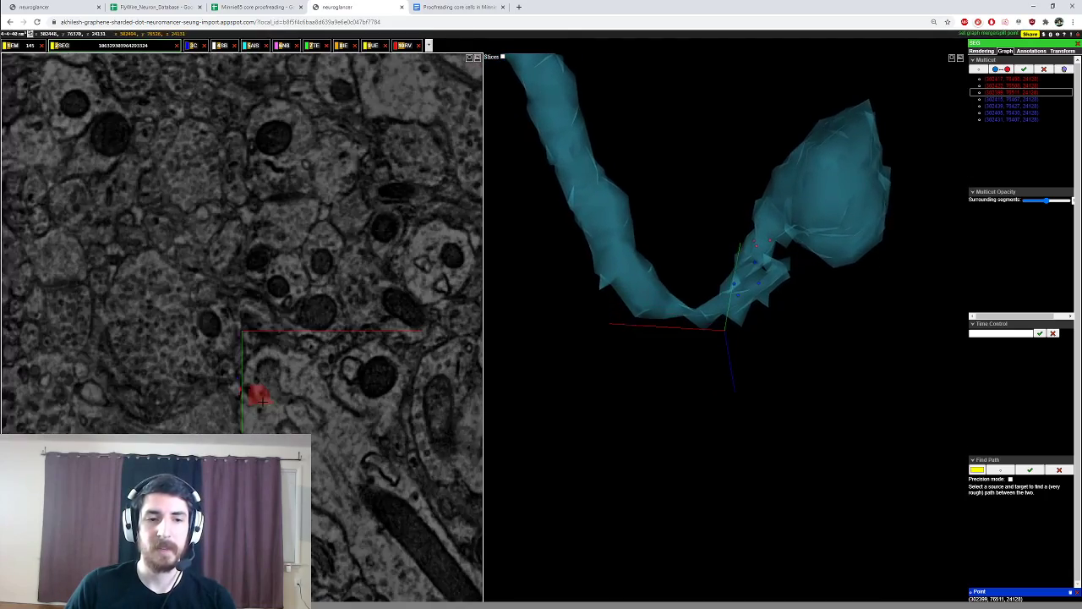
pyautogui.scroll(4, 262, 401)
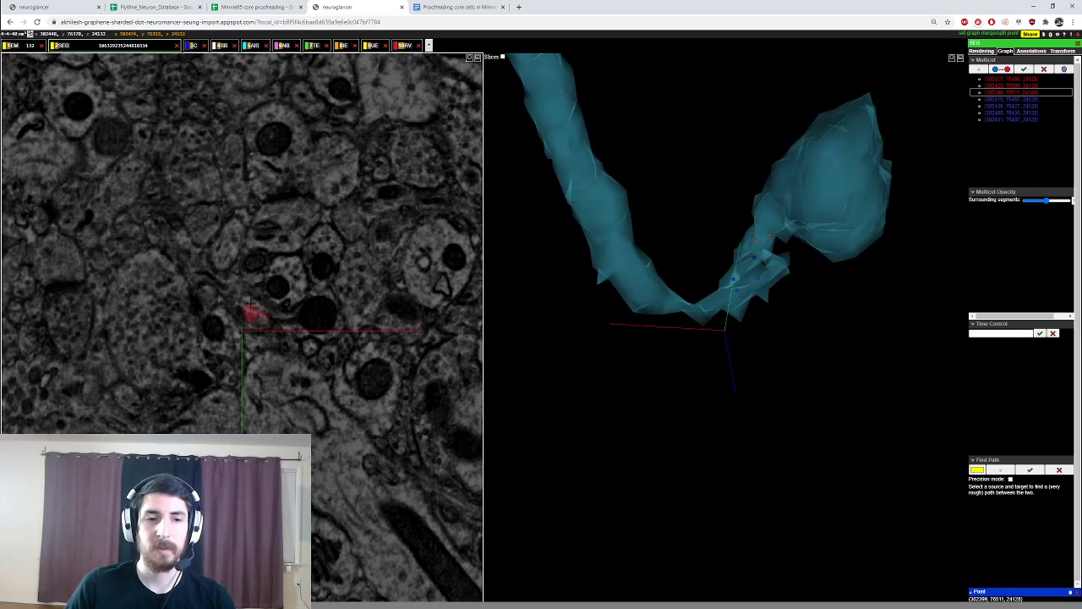
pyautogui.scroll(5, 253, 310)
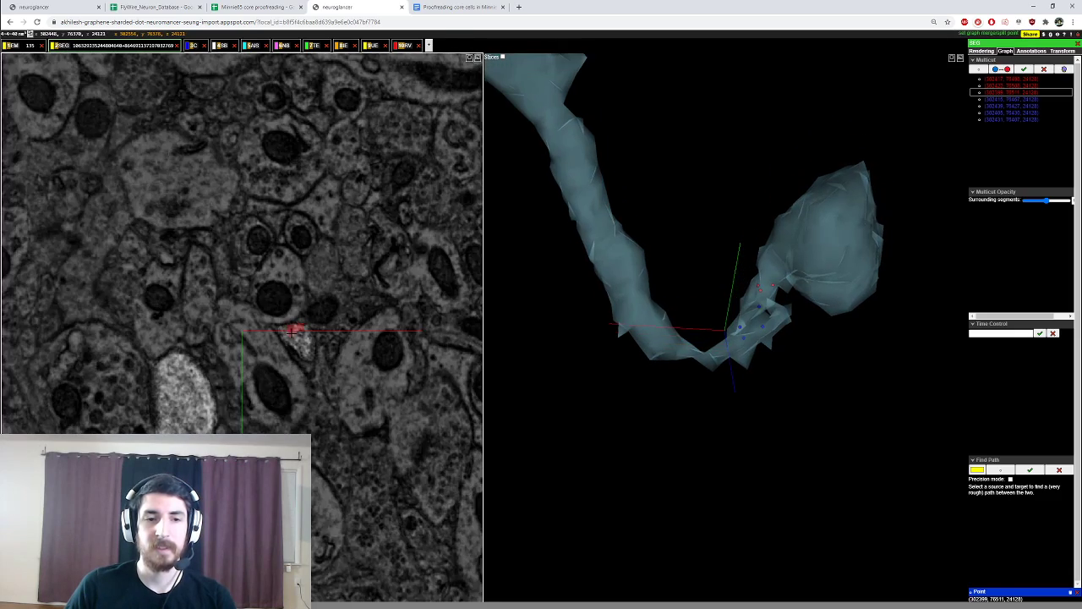
pyautogui.scroll(6, 306, 349)
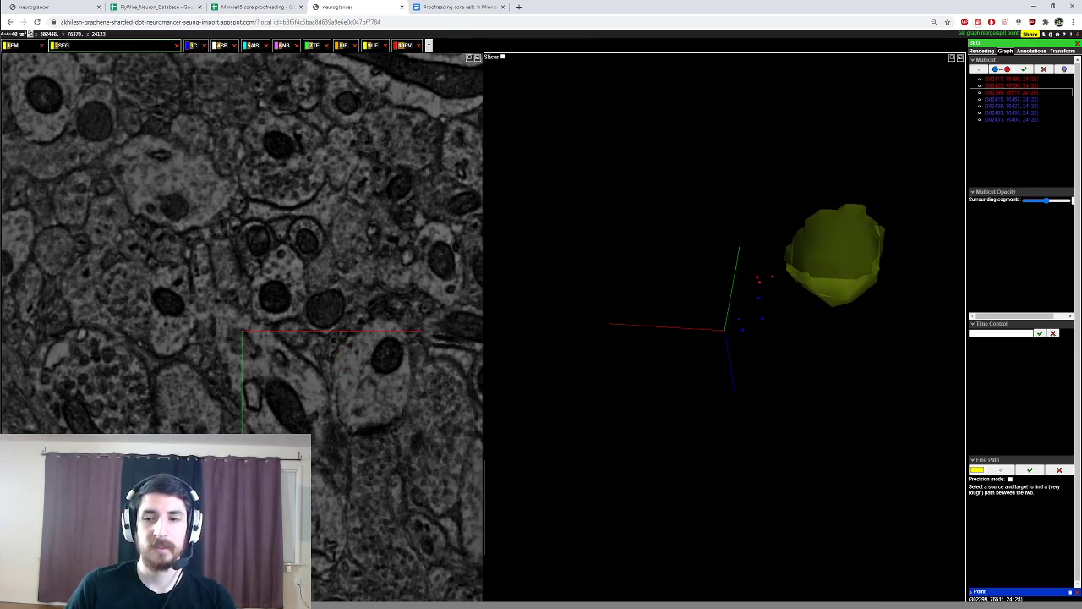
pyautogui.click(1044, 70)
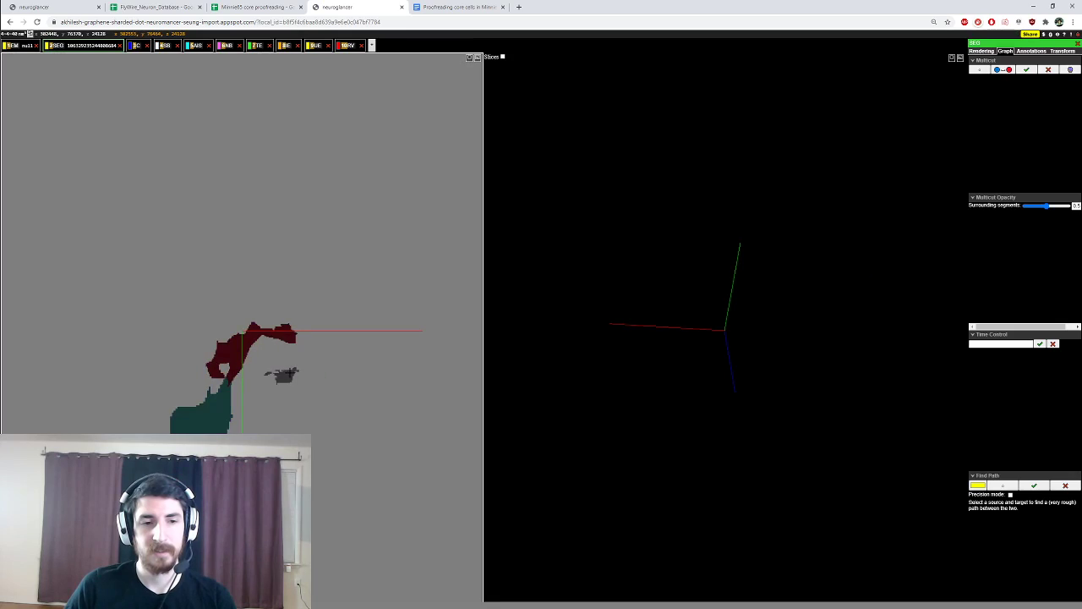
# Step: Inspect the cut between the red process and the teal bulbous end in 3D and around EM slices 24125 to 24129
pyautogui.scroll(6, 326, 381)
pyautogui.scroll(-7, 334, 380)
pyautogui.moveTo(643, 355); pyautogui.dragTo(592, 385)
pyautogui.keyDown('ctrl'); pyautogui.scroll(-6, 592, 385); pyautogui.keyUp('ctrl')
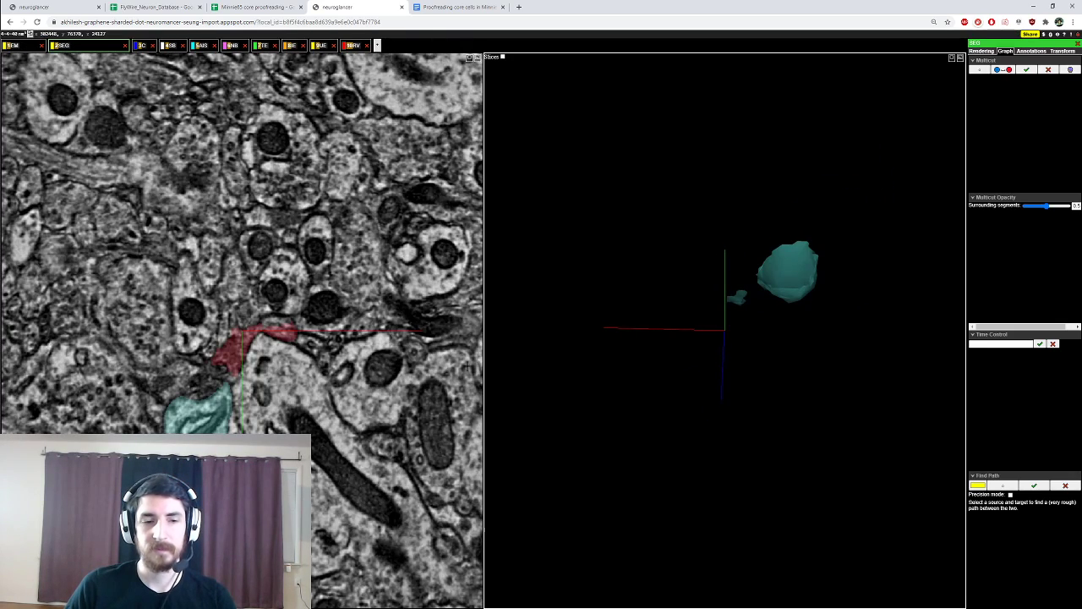
pyautogui.scroll(5, 276, 384)
pyautogui.scroll(-4, 277, 384)
pyautogui.scroll(-5, 276, 384)
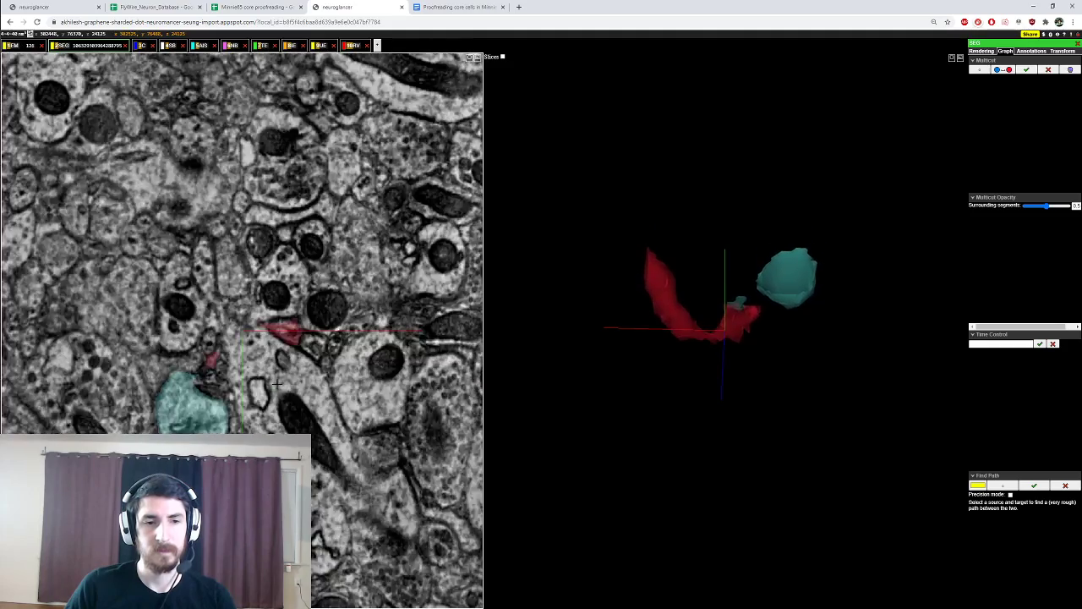
pyautogui.scroll(-8, 230, 318)
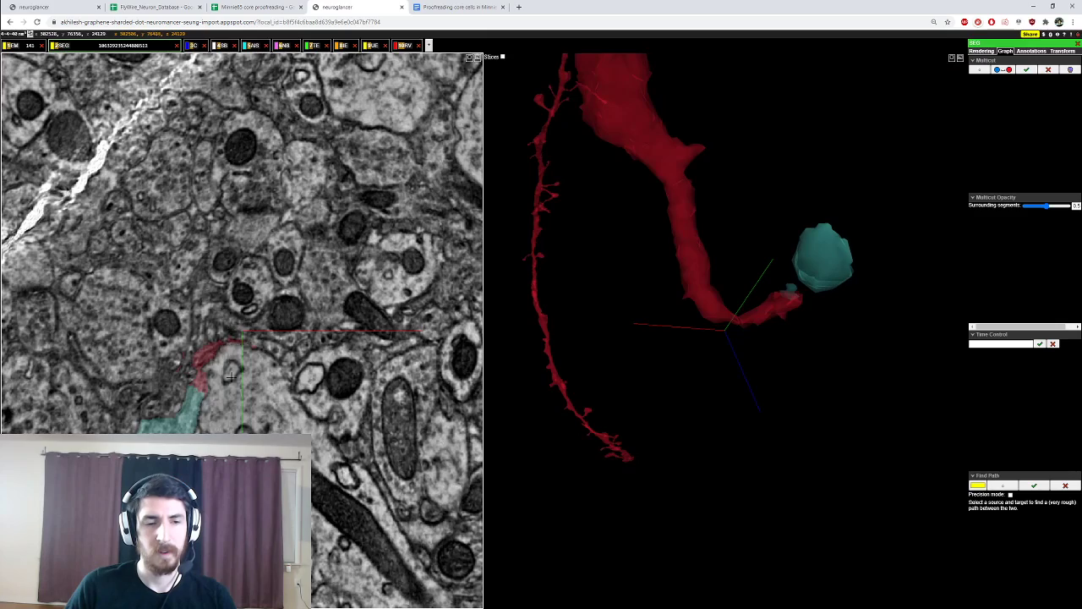
# Step: Show the pink segment bordering the red tip and follow it in 3D and through EM slices 24131 to 24145
pyautogui.scroll(-3, 230, 378)
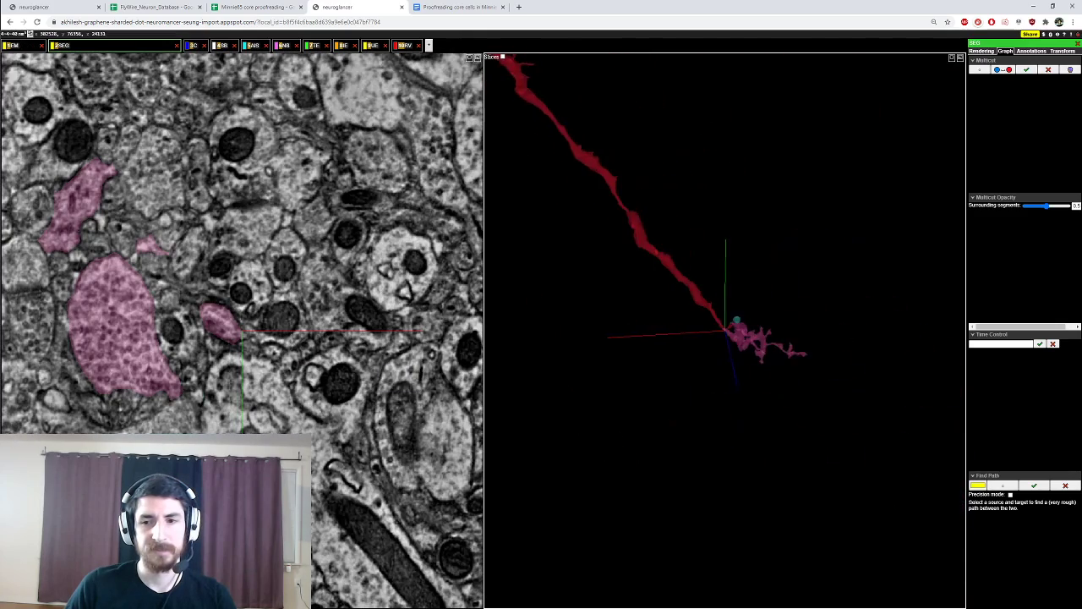
pyautogui.moveTo(761, 339); pyautogui.dragTo(758, 377)
pyautogui.keyDown('ctrl'); pyautogui.scroll(8, 782, 330); pyautogui.keyUp('ctrl')
pyautogui.doubleClick(888, 183)
pyautogui.rightClick(755, 307)
pyautogui.rightClick(780, 401)
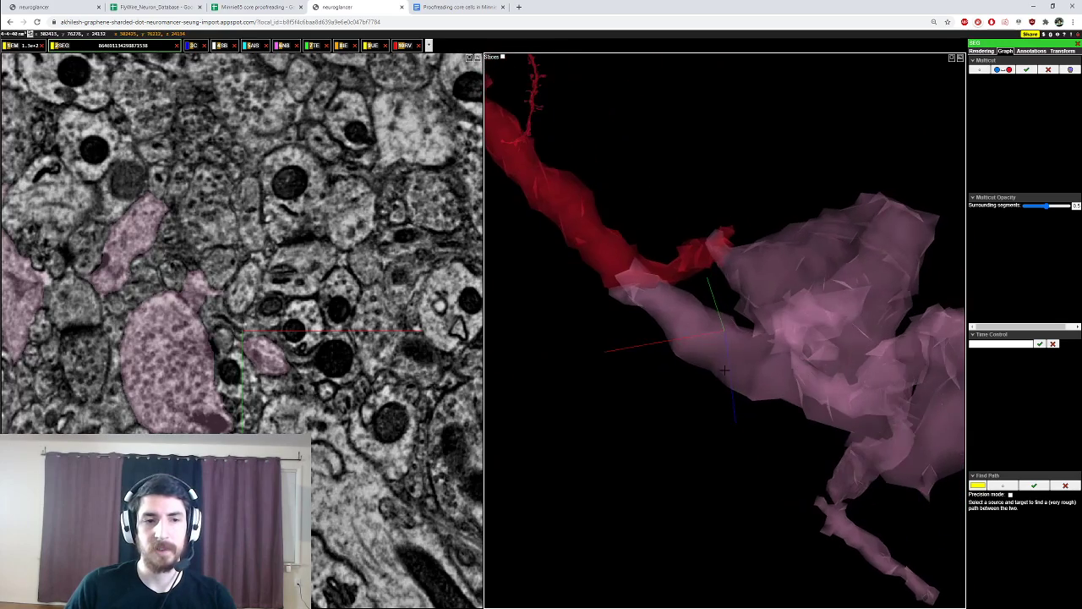
pyautogui.scroll(-5, 724, 369)
pyautogui.keyDown('ctrl'); pyautogui.scroll(5, 188, 361); pyautogui.keyUp('ctrl')
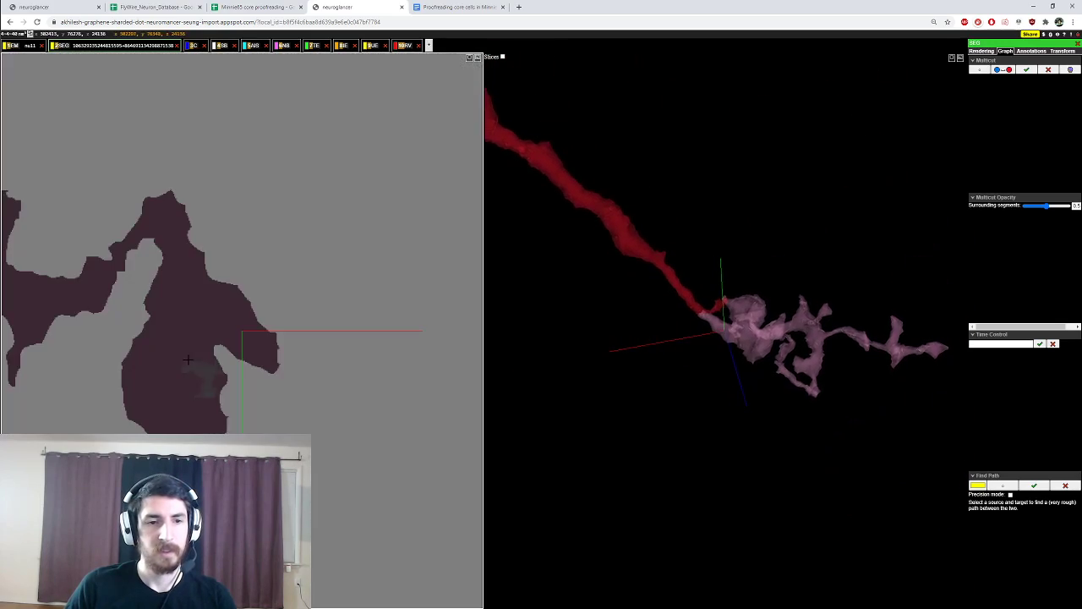
pyautogui.scroll(-7, 205, 312)
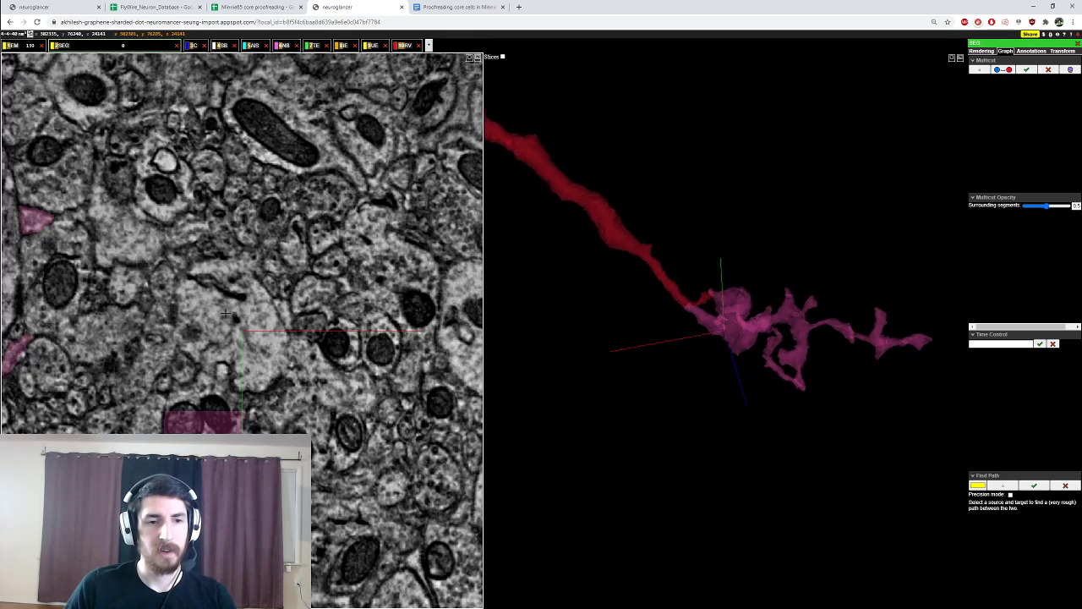
pyautogui.scroll(-2, 260, 365)
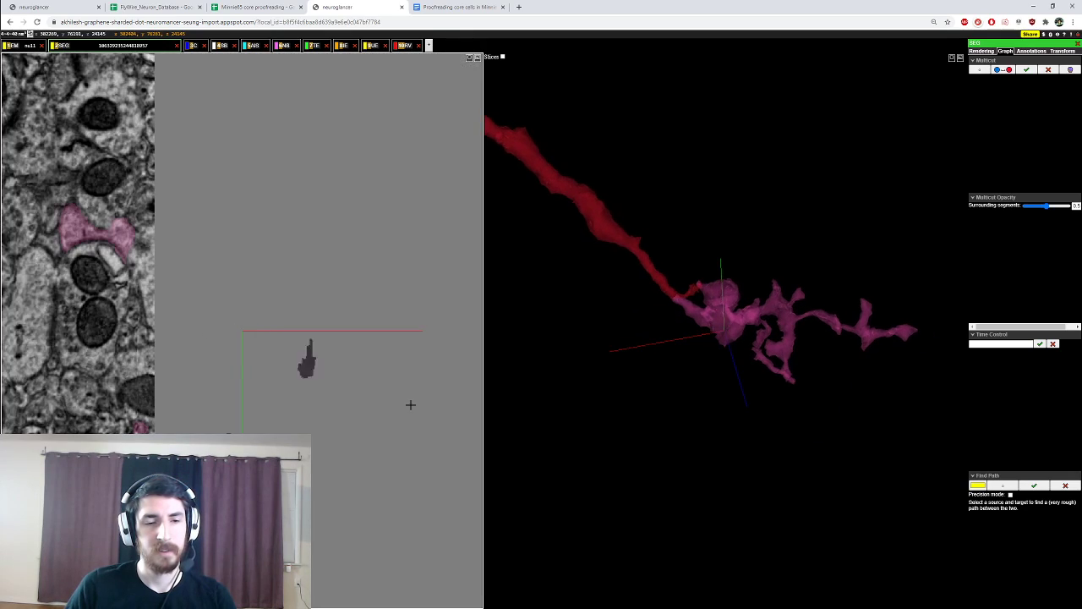
# Step: Show the large green process beside the pink segment in EM slice 24145 and trace it through the deeper slices and in 3D
pyautogui.doubleClick(375, 392)
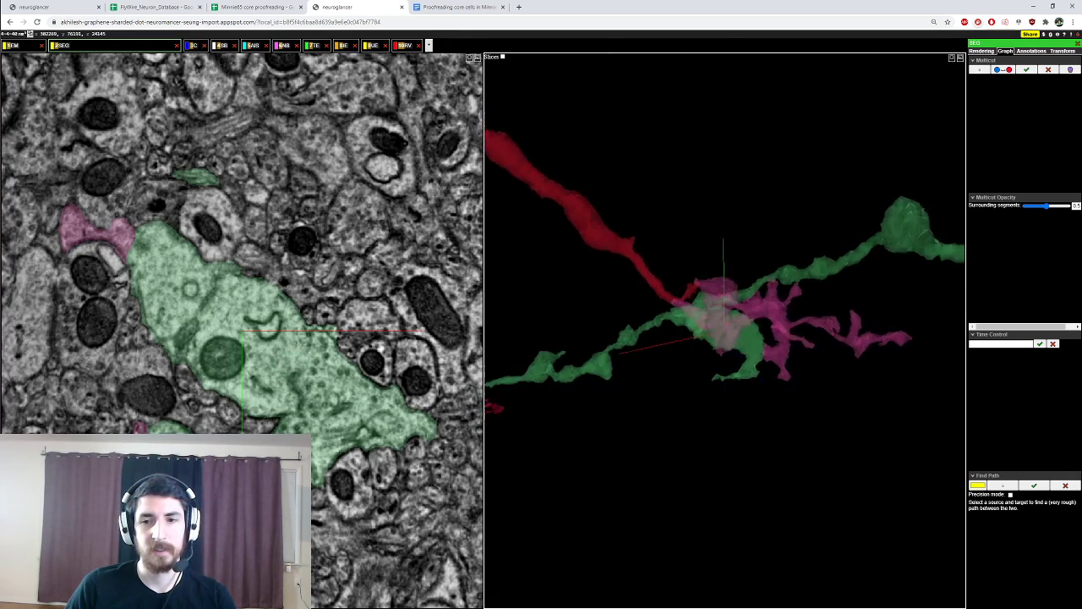
pyautogui.scroll(-9, 254, 337)
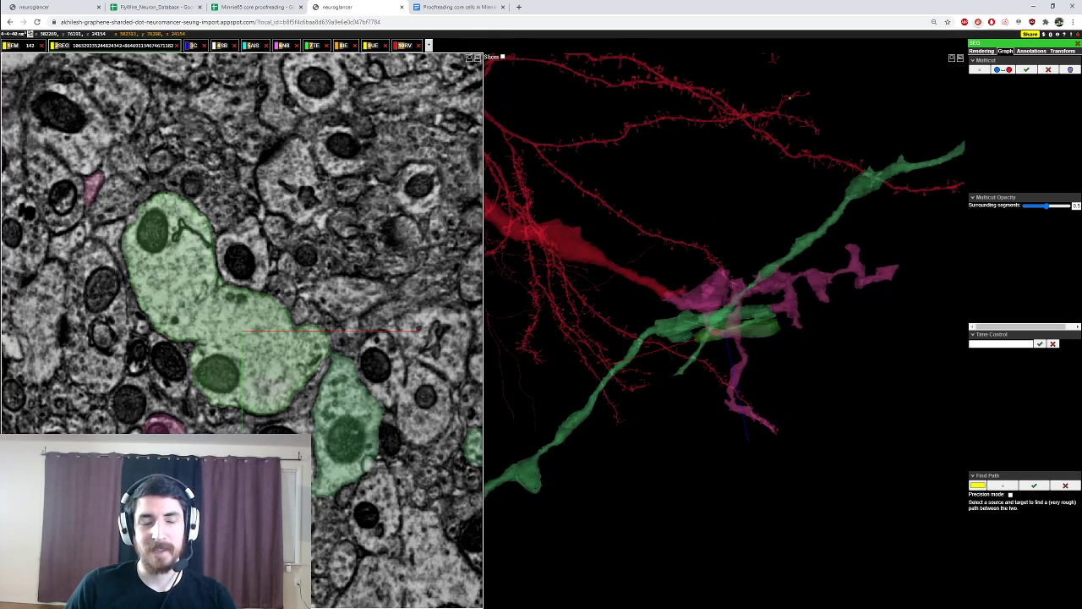
pyautogui.scroll(-14, 235, 355)
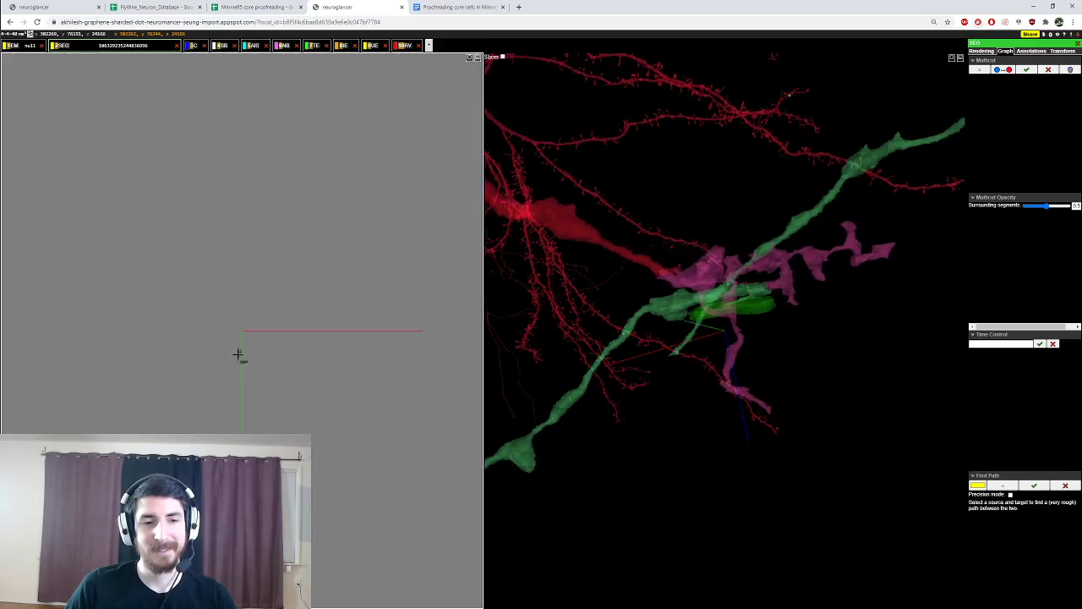
pyautogui.scroll(-16, 235, 355)
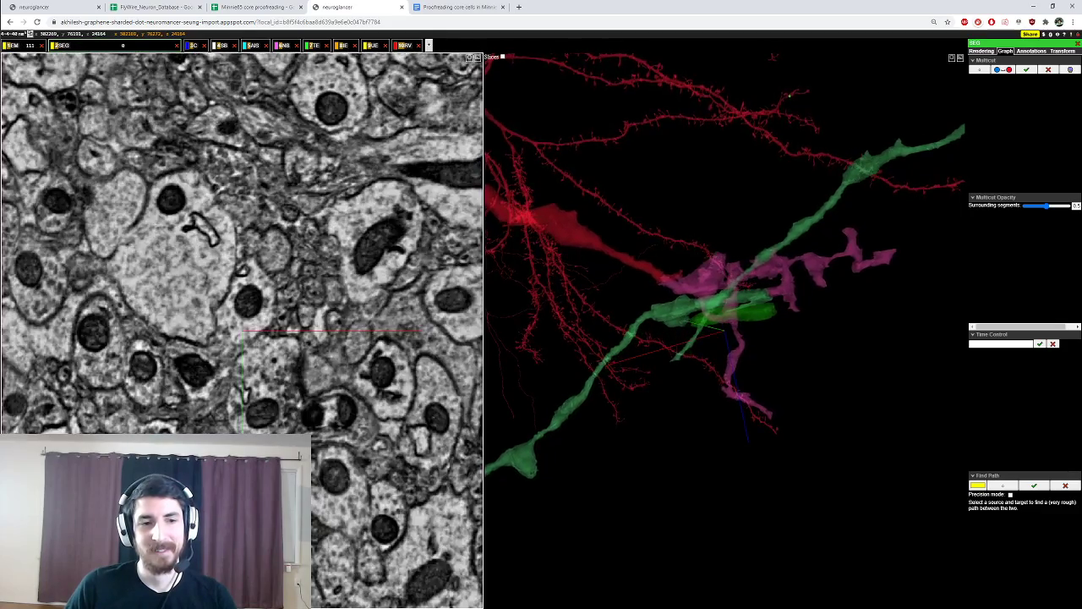
pyautogui.scroll(3, 220, 357)
pyautogui.moveTo(668, 275); pyautogui.dragTo(696, 276)
pyautogui.keyDown('ctrl'); pyautogui.scroll(-5, 697, 279); pyautogui.keyUp('ctrl')
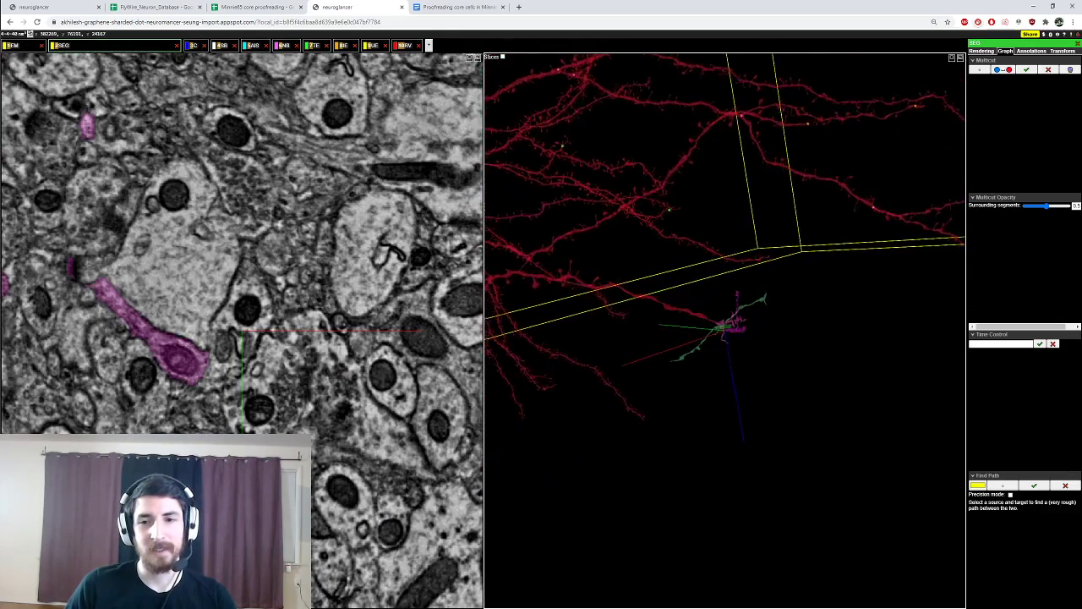
pyautogui.scroll(5, 727, 326)
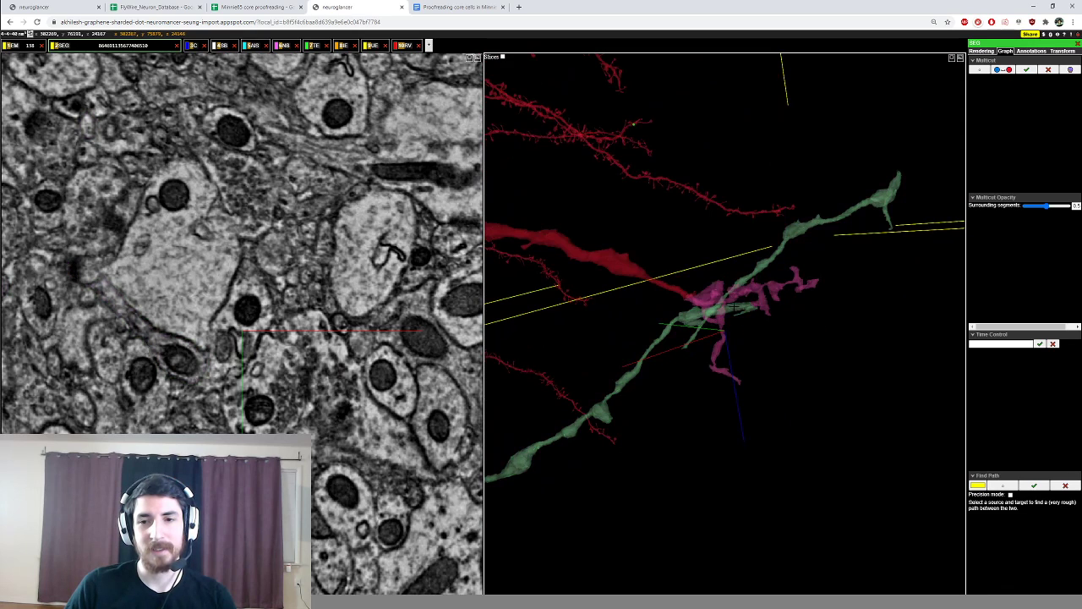
# Step: Hide the green and pink segments and centre the view on the red process's bent tip
pyautogui.doubleClick(739, 307)
pyautogui.doubleClick(708, 297)
pyautogui.rightClick(693, 296)
pyautogui.keyDown('ctrl'); pyautogui.scroll(5, 695, 297); pyautogui.keyUp('ctrl')
pyautogui.moveTo(719, 326); pyautogui.dragTo(675, 304)
pyautogui.rightClick(738, 327)
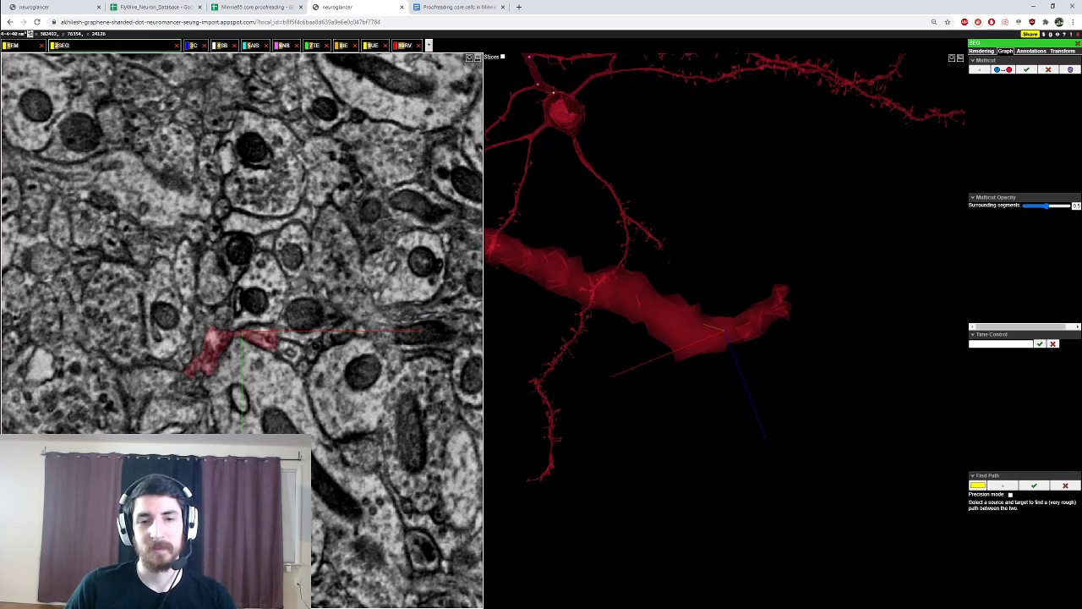
# Step: Place two red and three blue multicut points on either side of the bent tip's narrowing in EM slice 24127 and submit the split
pyautogui.scroll(-1, 227, 338)
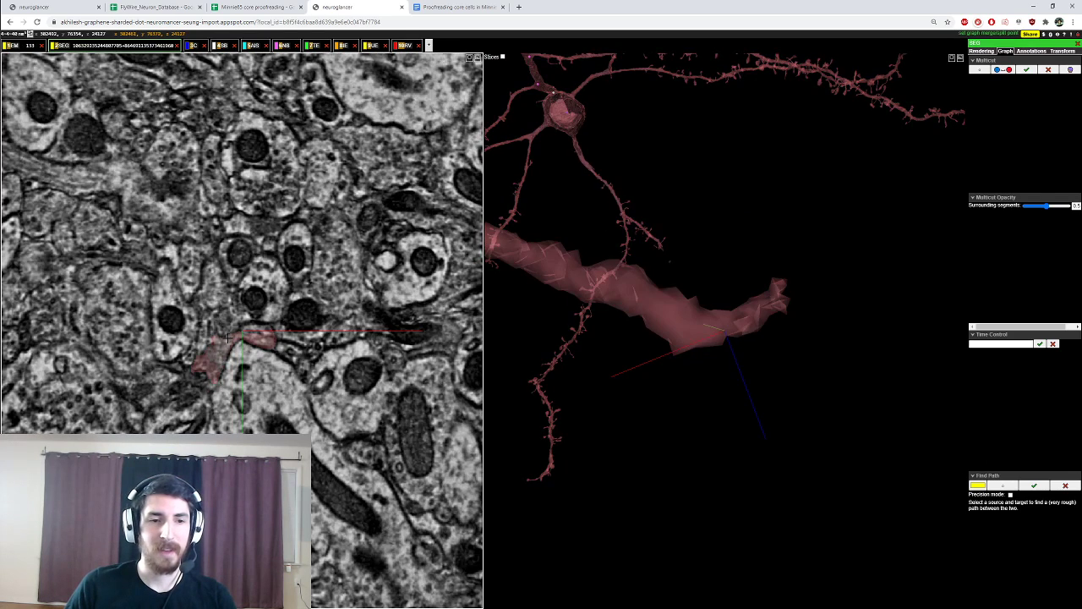
pyautogui.keyDown('ctrl'); pyautogui.click(227, 339); pyautogui.keyUp('ctrl')
pyautogui.keyDown('ctrl'); pyautogui.click(252, 335); pyautogui.keyUp('ctrl')
pyautogui.keyDown('ctrl'); pyautogui.click(263, 340); pyautogui.keyUp('ctrl')
pyautogui.keyDown('ctrl'); pyautogui.click(254, 338); pyautogui.keyUp('ctrl')
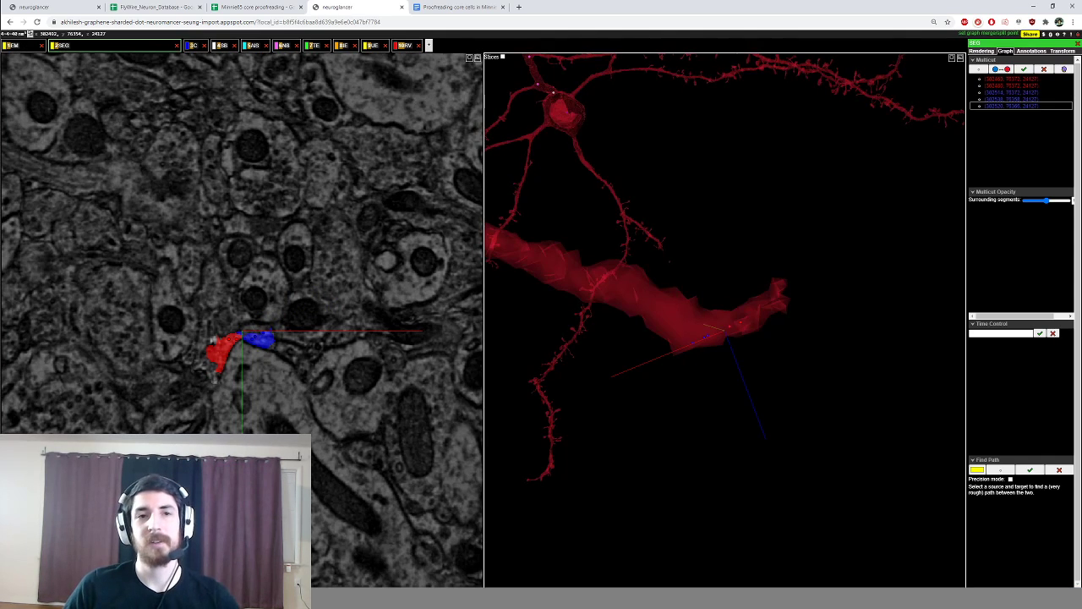
# Step: Activate point annotation in the revisit (RV) layer and view the neuron's wider extent in 3D
pyautogui.click(404, 47)
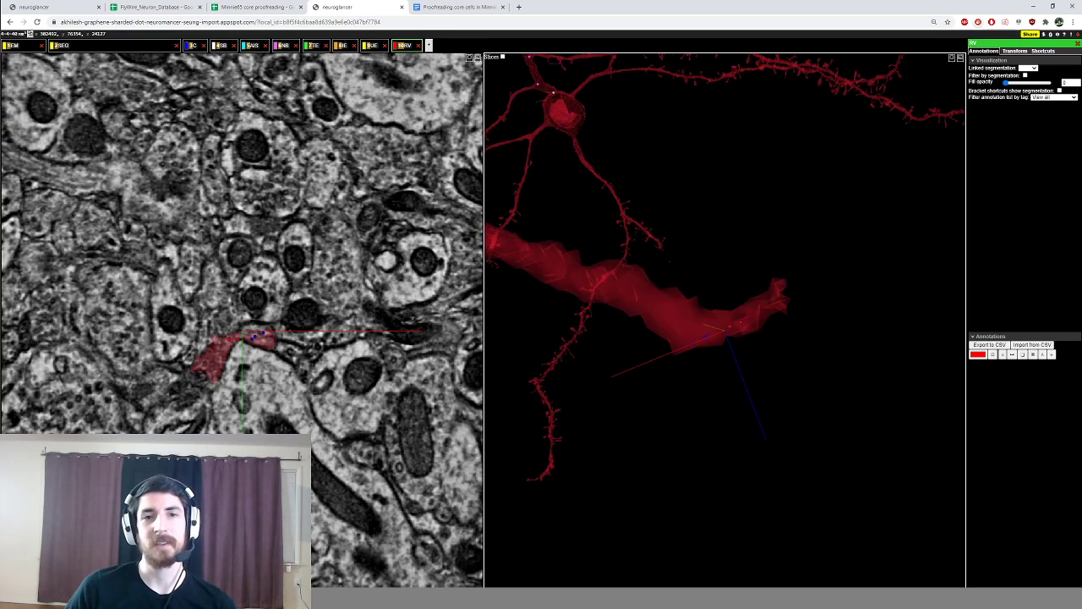
pyautogui.click(1003, 354)
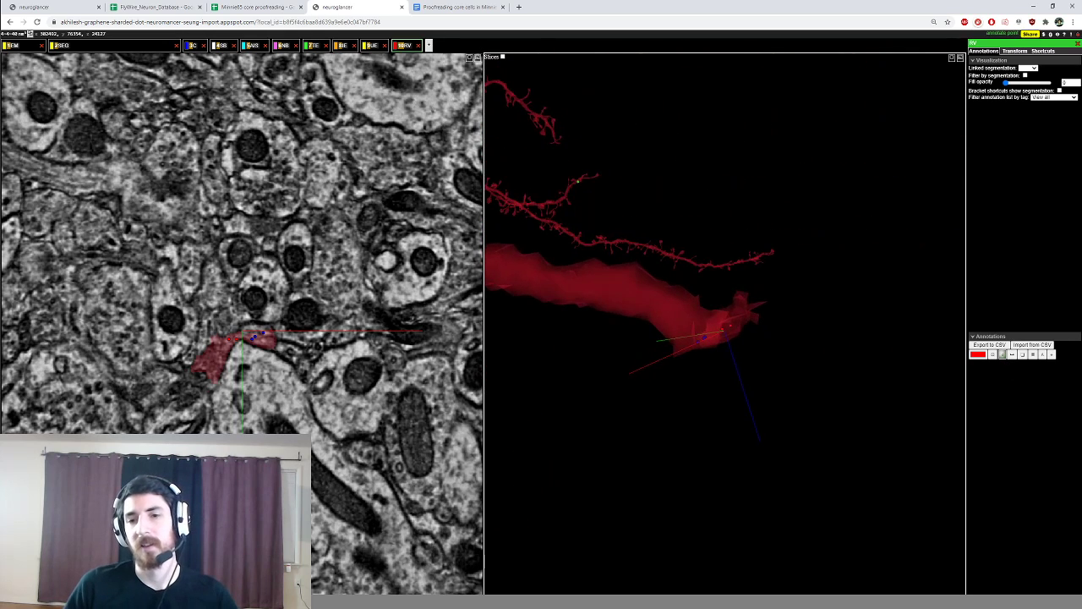
pyautogui.keyDown('ctrl'); pyautogui.scroll(-8, 725, 327); pyautogui.keyUp('ctrl')
pyautogui.moveTo(677, 279); pyautogui.dragTo(763, 349)
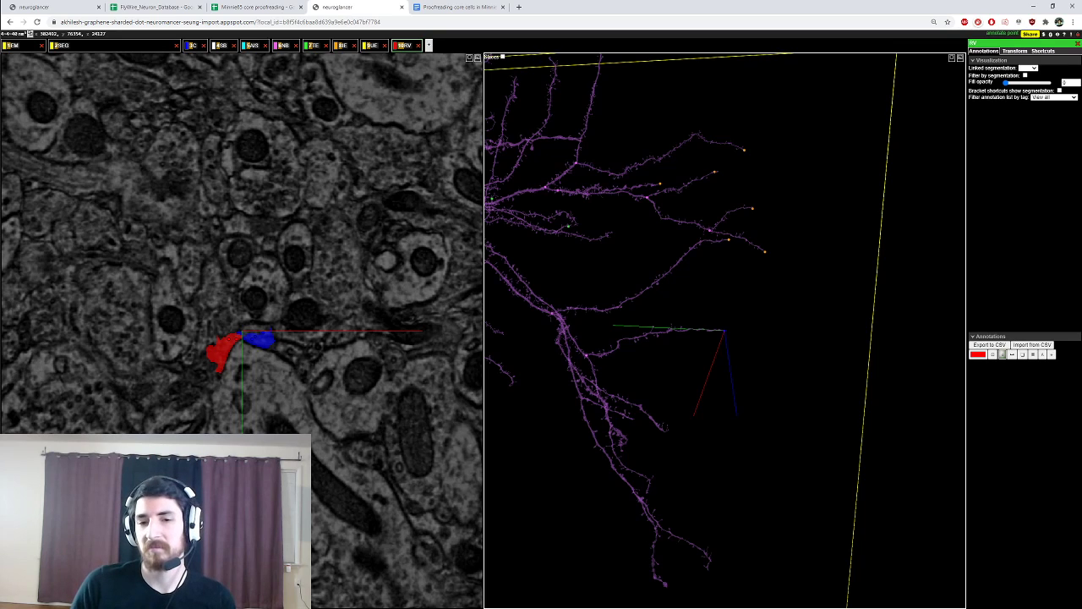
# Step: Consult the annotation rules in the Google Docs proofreading instructions and return to Neuroglancer
pyautogui.click(478, 7)
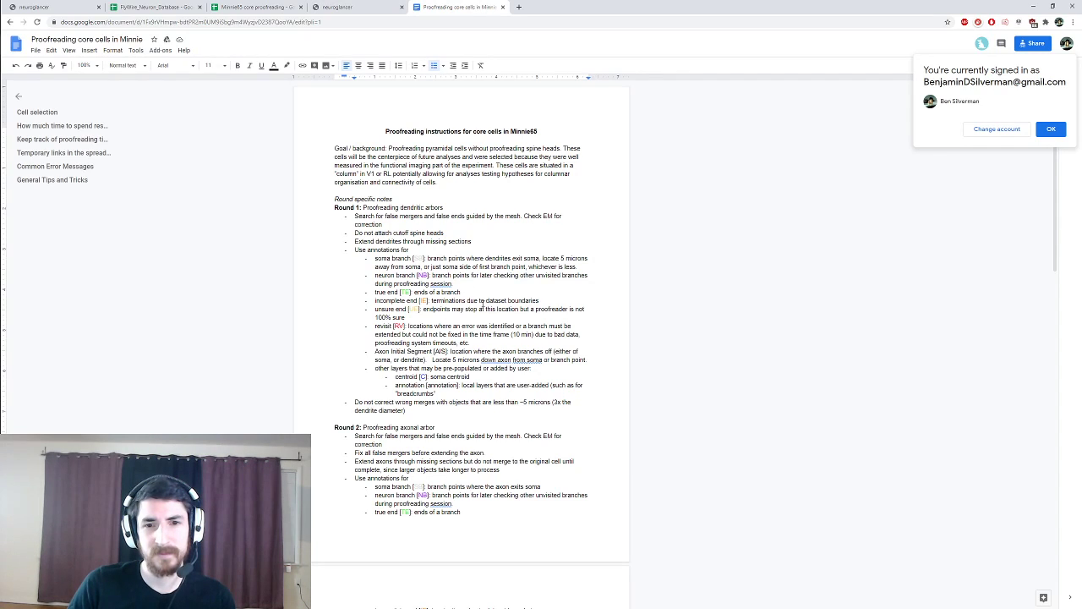
pyautogui.click(366, 8)
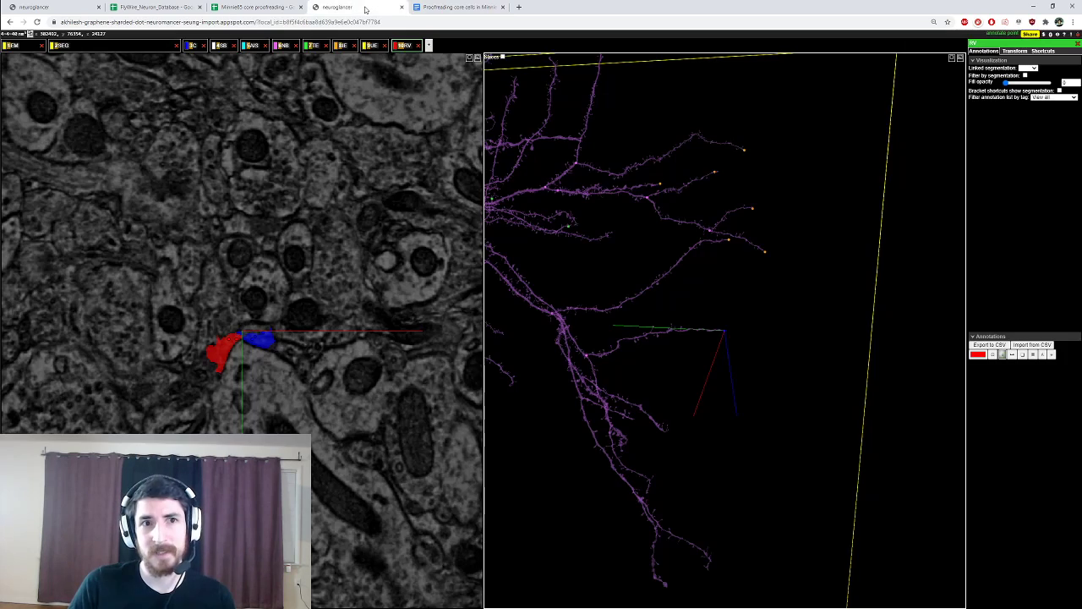
# Step: Inspect the purple process's trimmed tip in 3D and clear the multicut points in the SEG layer
pyautogui.scroll(5, 725, 330)
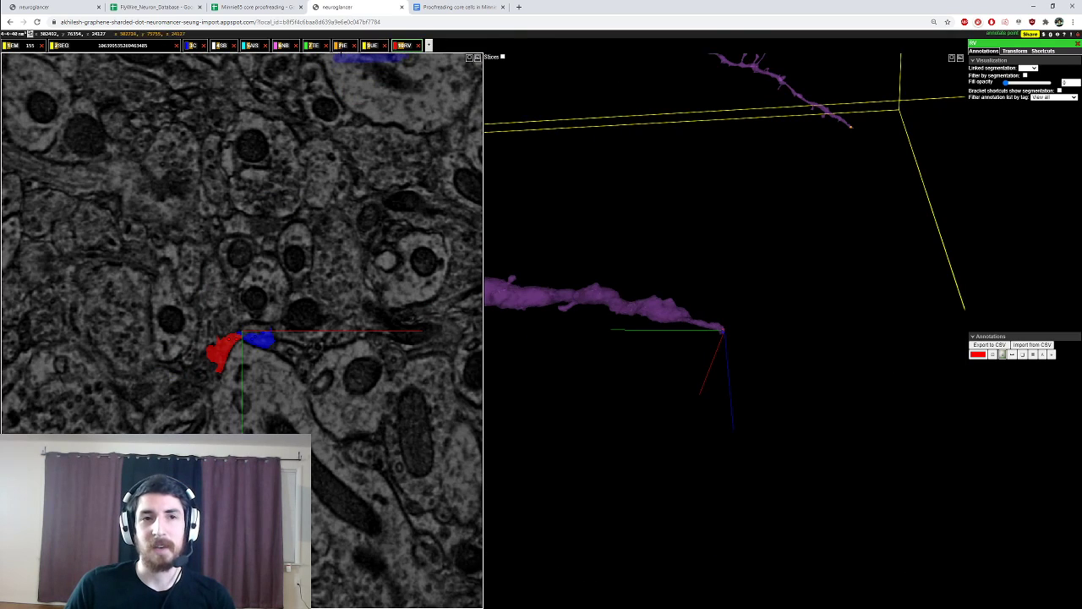
pyautogui.moveTo(744, 279); pyautogui.dragTo(758, 271)
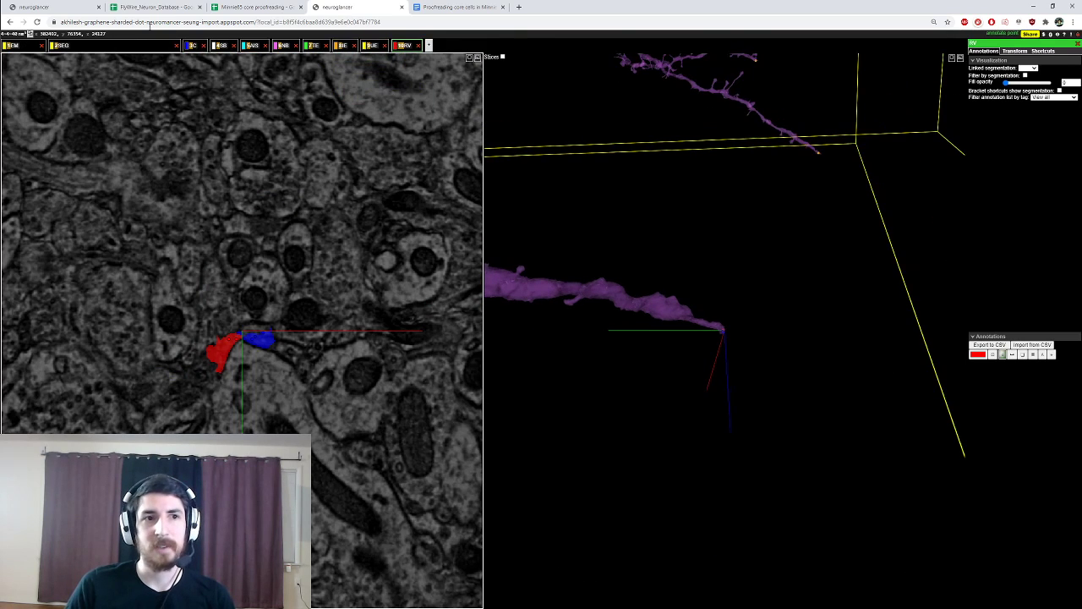
pyautogui.rightClick(117, 46)
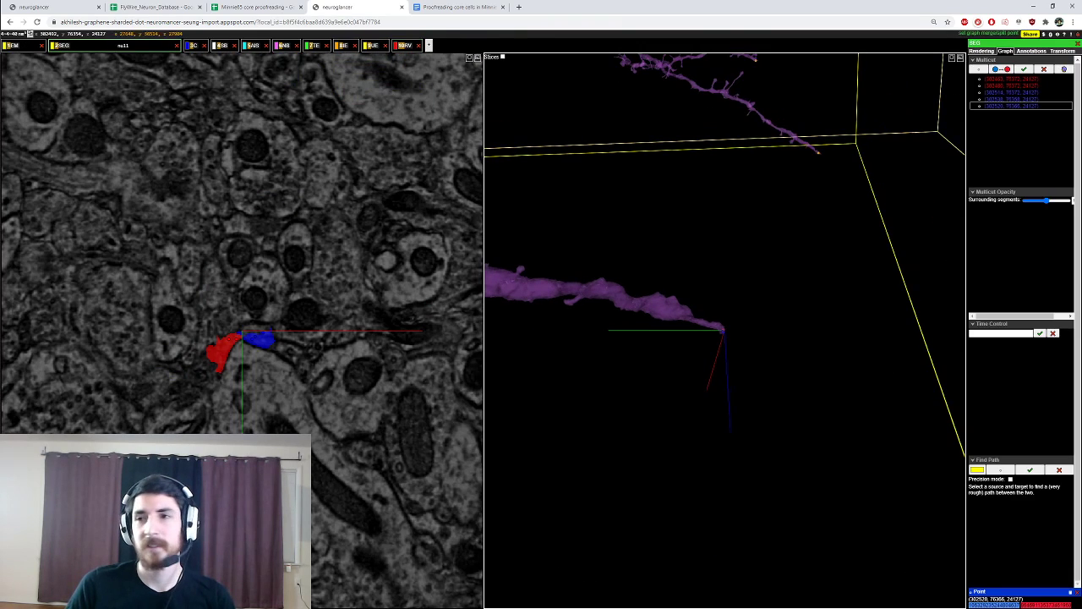
pyautogui.click(1044, 69)
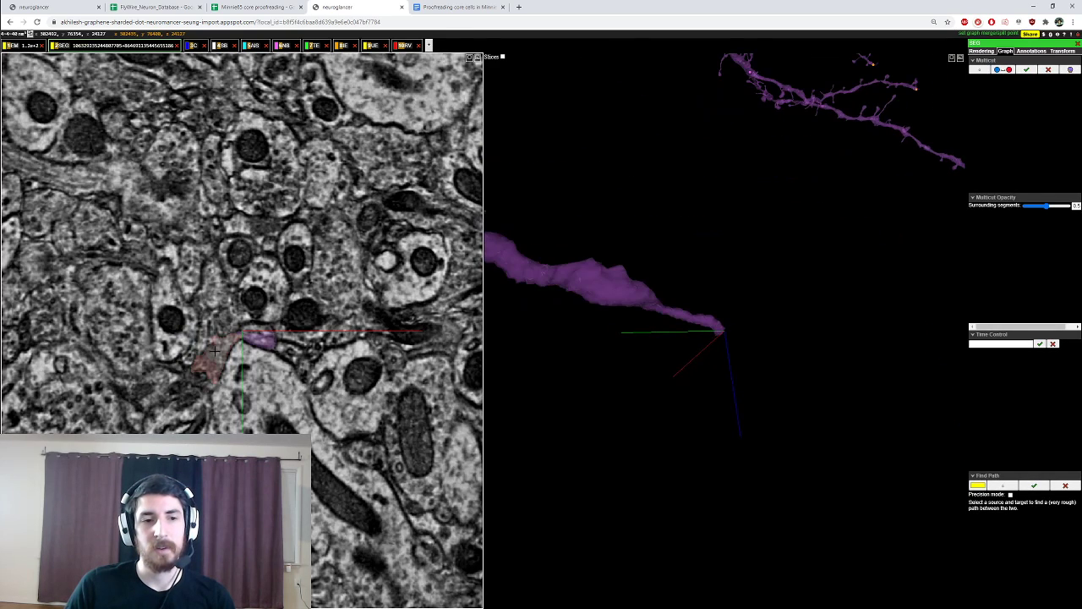
# Step: Place a point annotation on the purple process's trimmed tip in EM slice 24127 in the revisit (RV) layer
pyautogui.rightClick(405, 45)
pyautogui.click(1004, 356)
pyautogui.keyDown('ctrl'); pyautogui.click(286, 337); pyautogui.keyUp('ctrl')
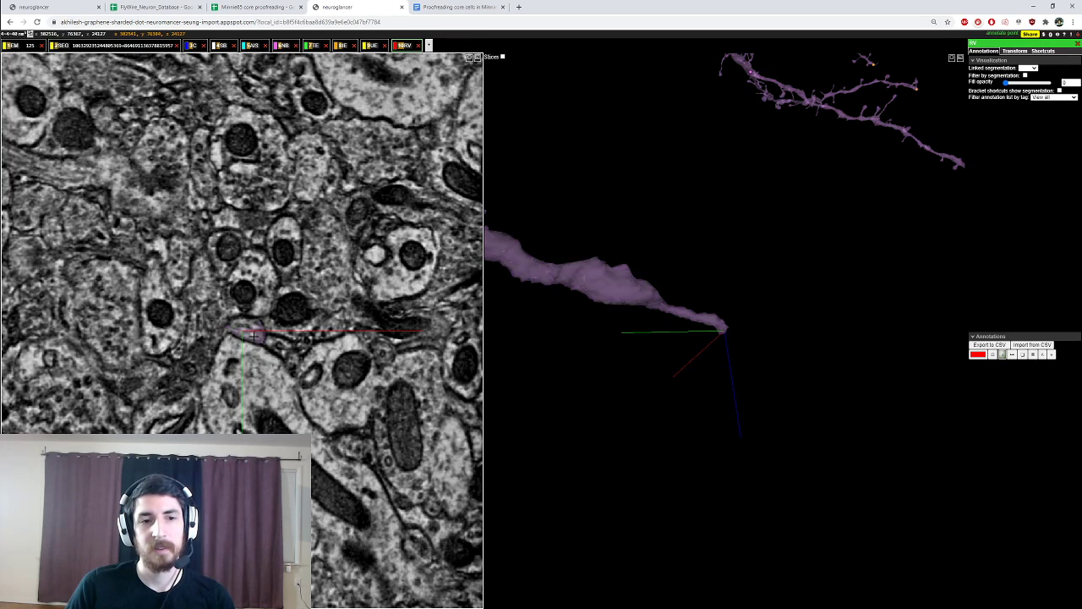
# Step: Review the neuron's surrounding branches in 3D, centre on a neighbouring dendrite and change the segment's colour
pyautogui.scroll(-10, 702, 326)
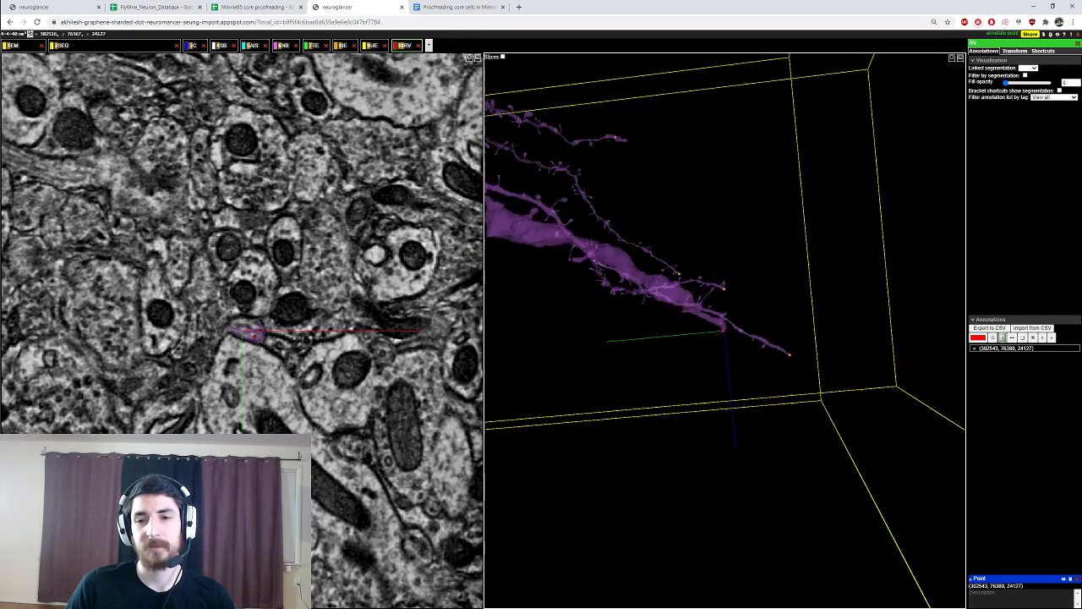
pyautogui.moveTo(711, 393); pyautogui.dragTo(744, 385)
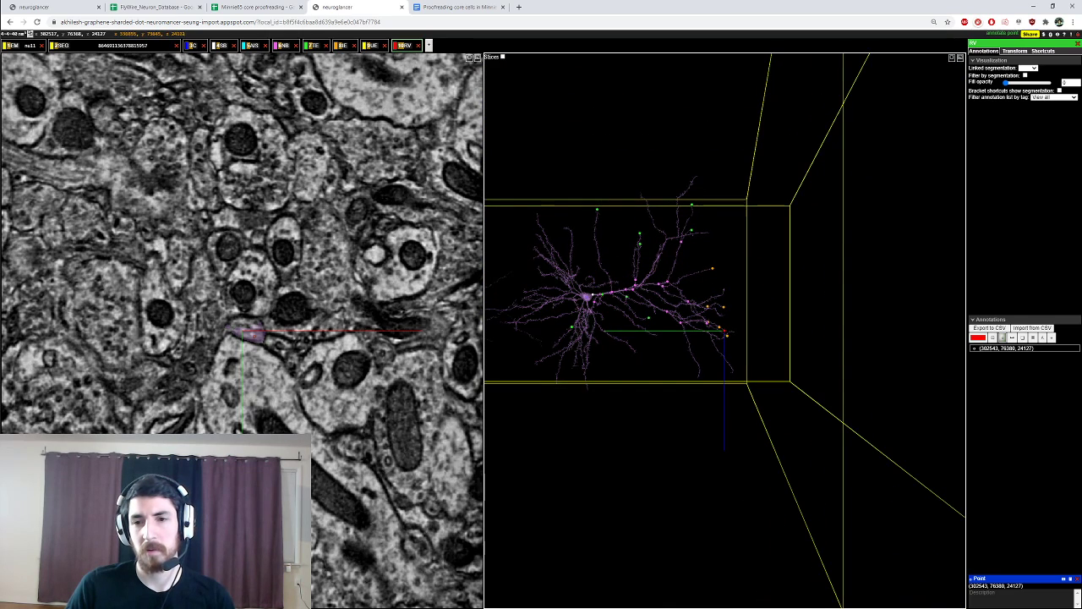
pyautogui.keyDown('ctrl'); pyautogui.scroll(5, 728, 336); pyautogui.keyUp('ctrl')
pyautogui.moveTo(727, 336); pyautogui.dragTo(719, 418)
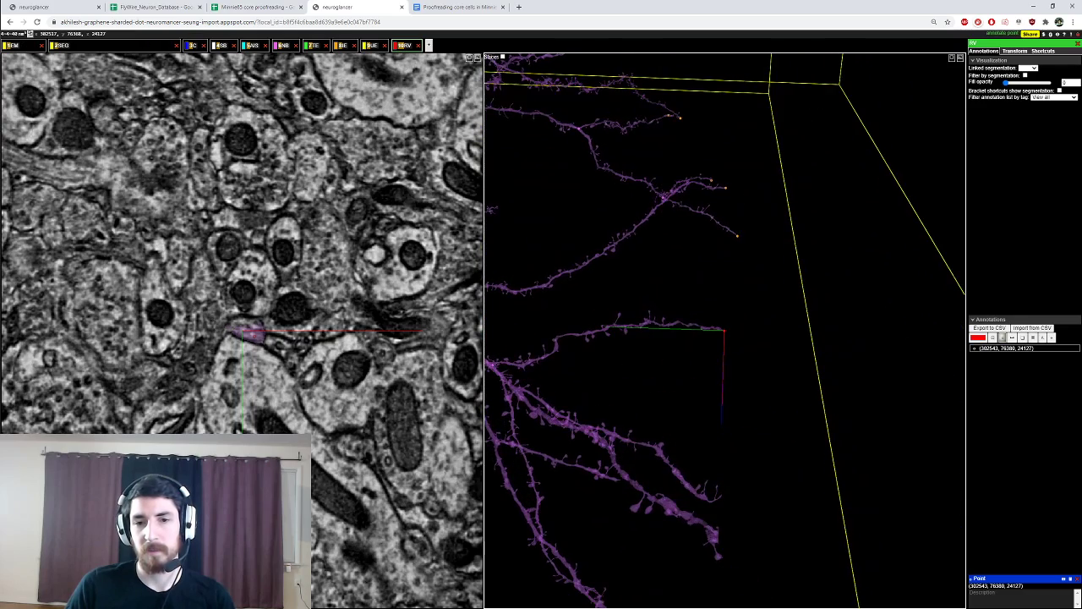
pyautogui.rightClick(547, 360)
pyautogui.moveTo(677, 381); pyautogui.dragTo(694, 364)
pyautogui.press('l')
pyautogui.press('l')
pyautogui.press('l')
pyautogui.press('l')
pyautogui.press('l')
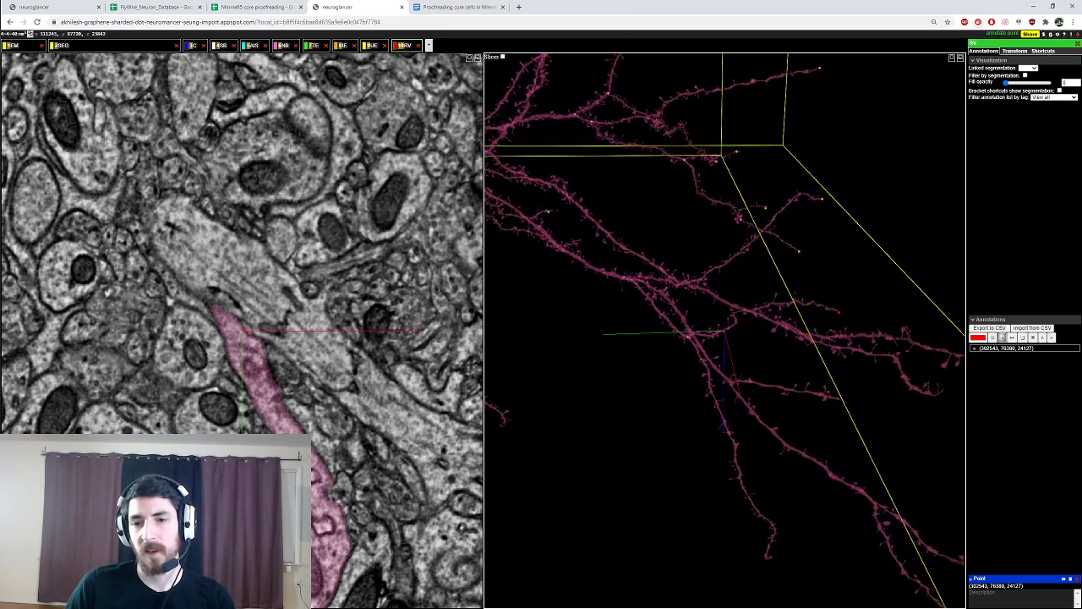
# Step: Follow the long descending dendrite in 3D to its hooked end and examine the side branches just before it
pyautogui.moveTo(736, 471); pyautogui.dragTo(733, 418)
pyautogui.rightClick(729, 413)
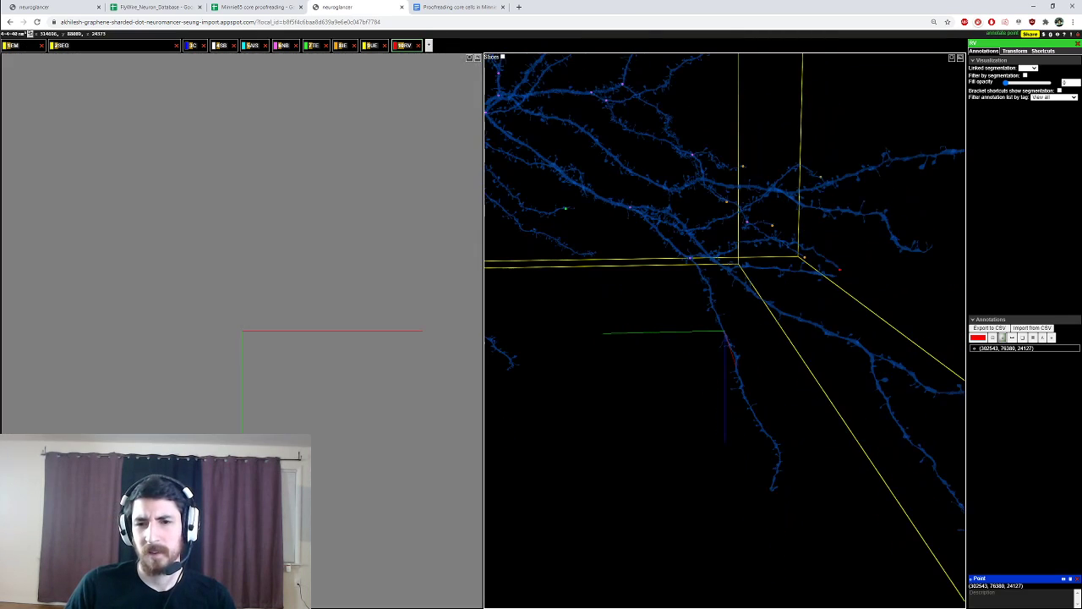
pyautogui.rightClick(774, 485)
pyautogui.keyDown('ctrl'); pyautogui.scroll(6, 745, 440); pyautogui.keyUp('ctrl')
pyautogui.moveTo(655, 372); pyautogui.dragTo(751, 367)
pyautogui.rightClick(678, 366)
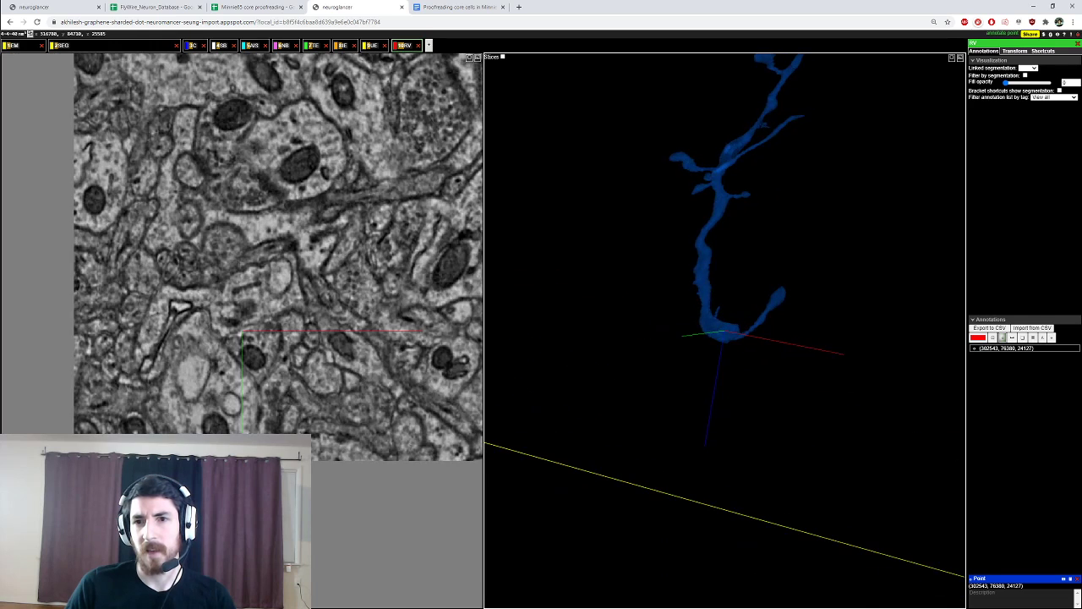
pyautogui.rightClick(714, 173)
pyautogui.scroll(5, 763, 388)
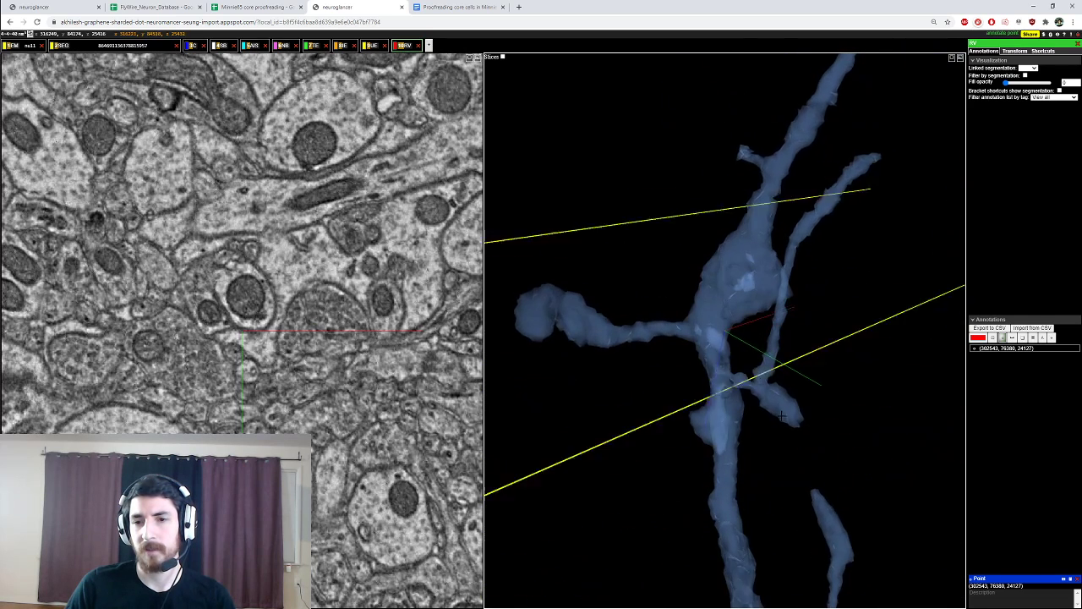
# Step: Centre on the junction of the thin process and the spine, and activate multicut point placement in the SEG layer
pyautogui.rightClick(763, 387)
pyautogui.keyDown('ctrl'); pyautogui.scroll(5, 764, 388); pyautogui.keyUp('ctrl')
pyautogui.moveTo(763, 388); pyautogui.dragTo(737, 374)
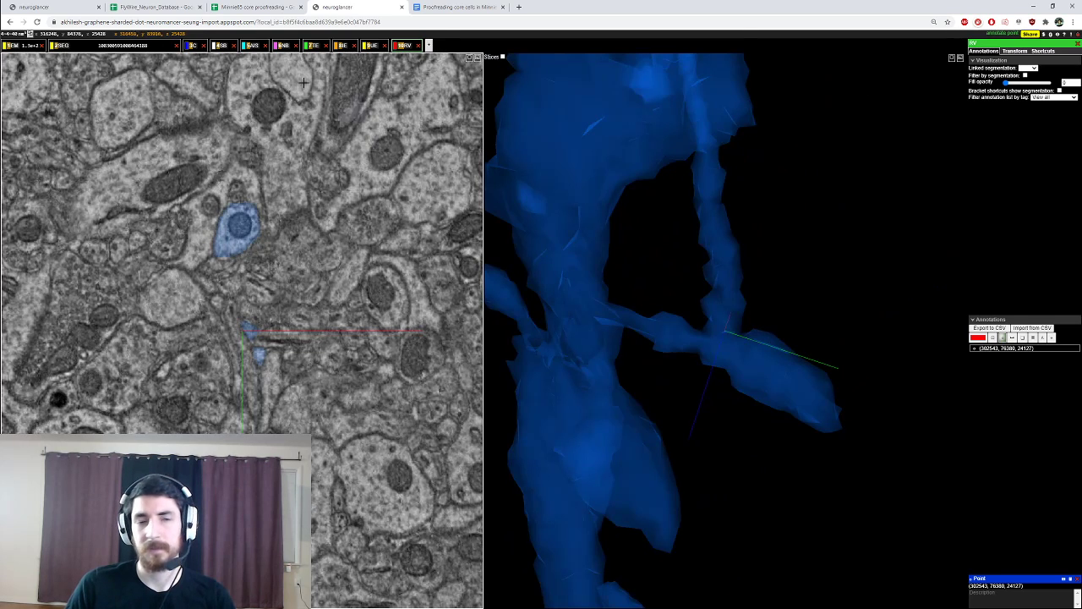
pyautogui.click(142, 46)
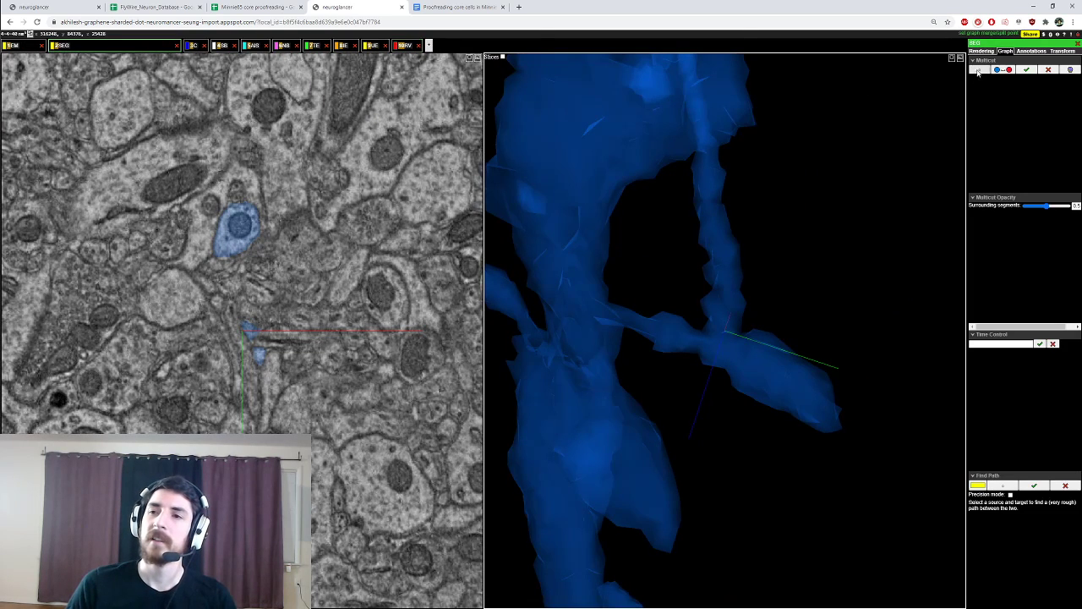
pyautogui.scroll(-12, 253, 331)
pyautogui.scroll(12, 254, 331)
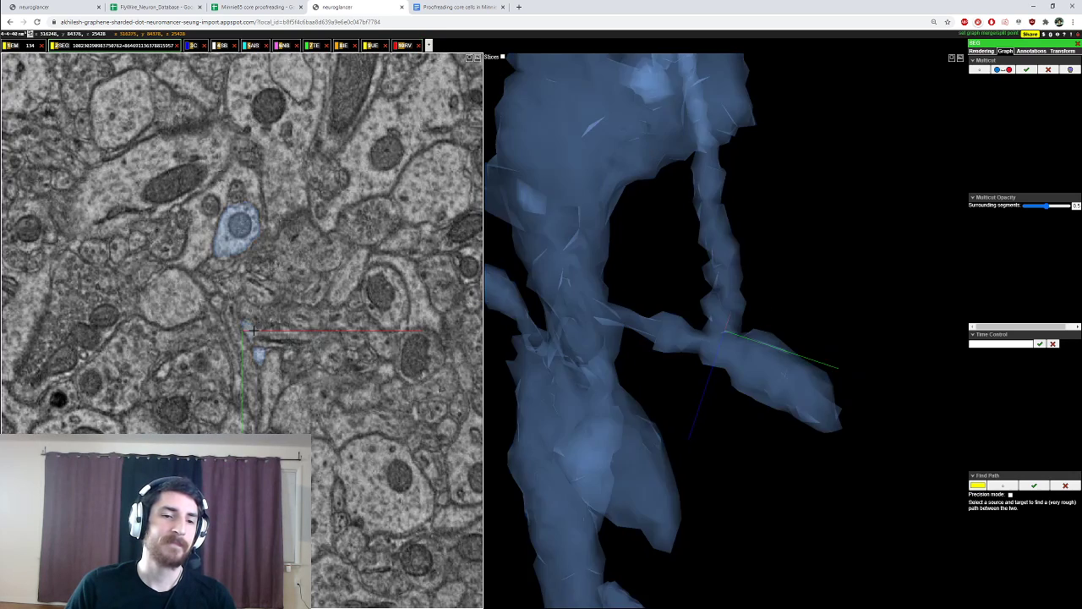
# Step: Try to split the thin process from the spine with one blue multicut point in slice 25428 and four red points in slice 25431
pyautogui.keyDown('ctrl'); pyautogui.click(253, 330); pyautogui.keyUp('ctrl')
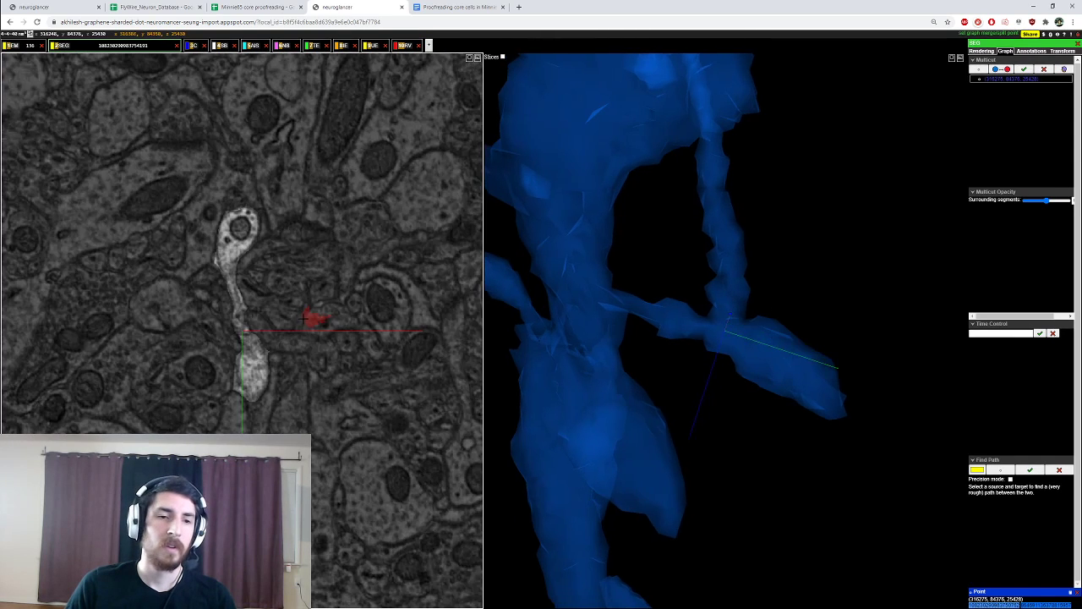
pyautogui.keyDown('ctrl'); pyautogui.click(245, 342); pyautogui.keyUp('ctrl')
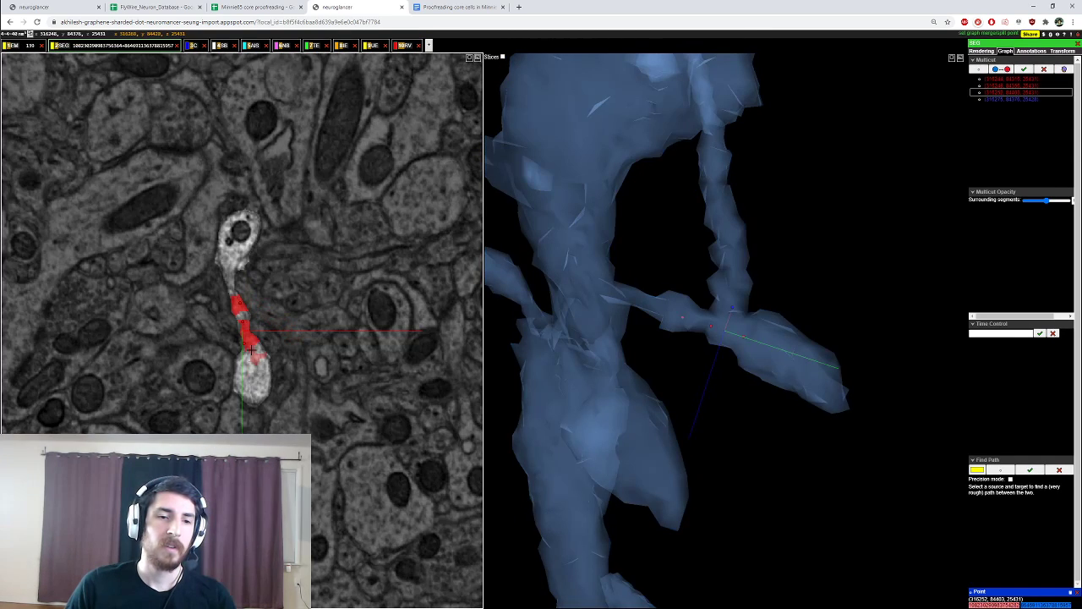
pyautogui.keyDown('ctrl'); pyautogui.click(251, 351); pyautogui.keyUp('ctrl')
pyautogui.keyDown('ctrl'); pyautogui.scroll(-5, 786, 321); pyautogui.keyUp('ctrl')
pyautogui.moveTo(905, 309); pyautogui.dragTo(767, 282)
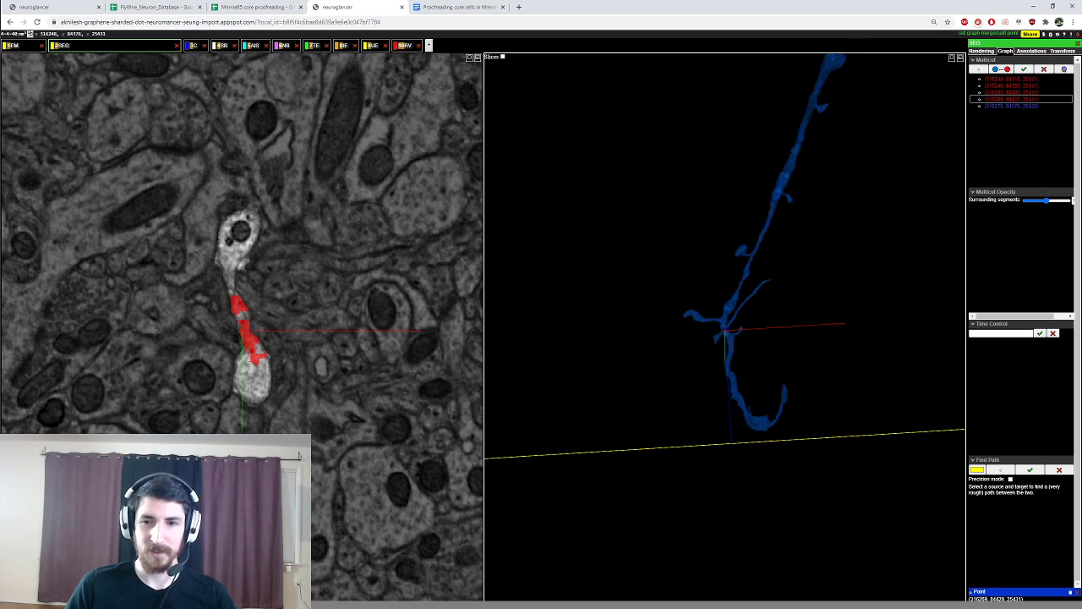
pyautogui.click(1024, 71)
# Step: Place two red multicut points on the thin process in slice 25427 and one blue point in slice 25429, and clear them
pyautogui.scroll(4, 247, 364)
pyautogui.scroll(-4, 246, 364)
pyautogui.scroll(4, 248, 349)
pyautogui.scroll(7, 247, 349)
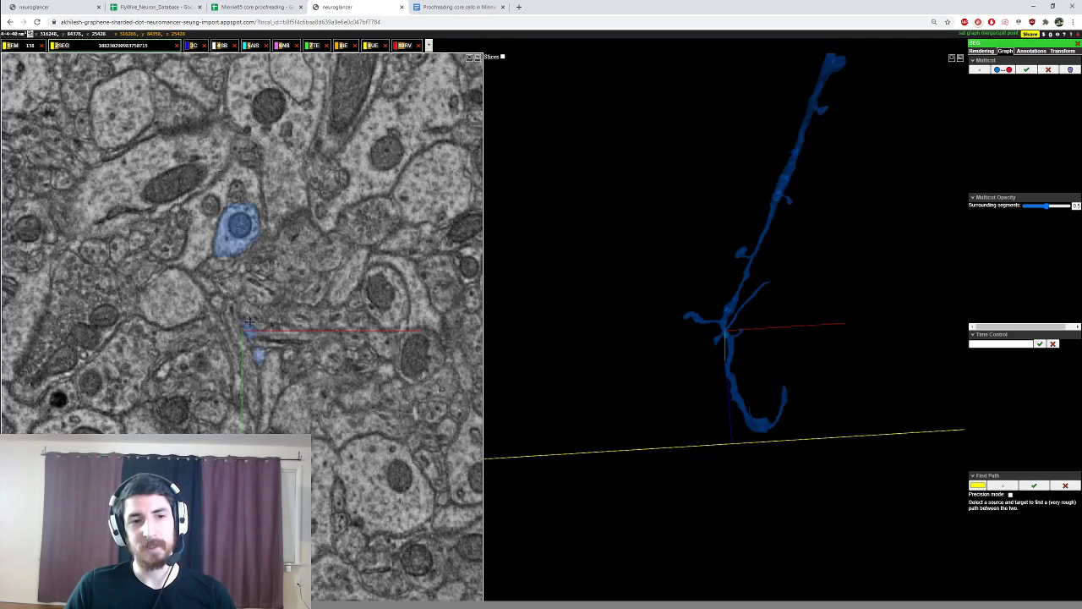
pyautogui.scroll(2, 259, 340)
pyautogui.keyDown('ctrl'); pyautogui.click(249, 326); pyautogui.keyUp('ctrl')
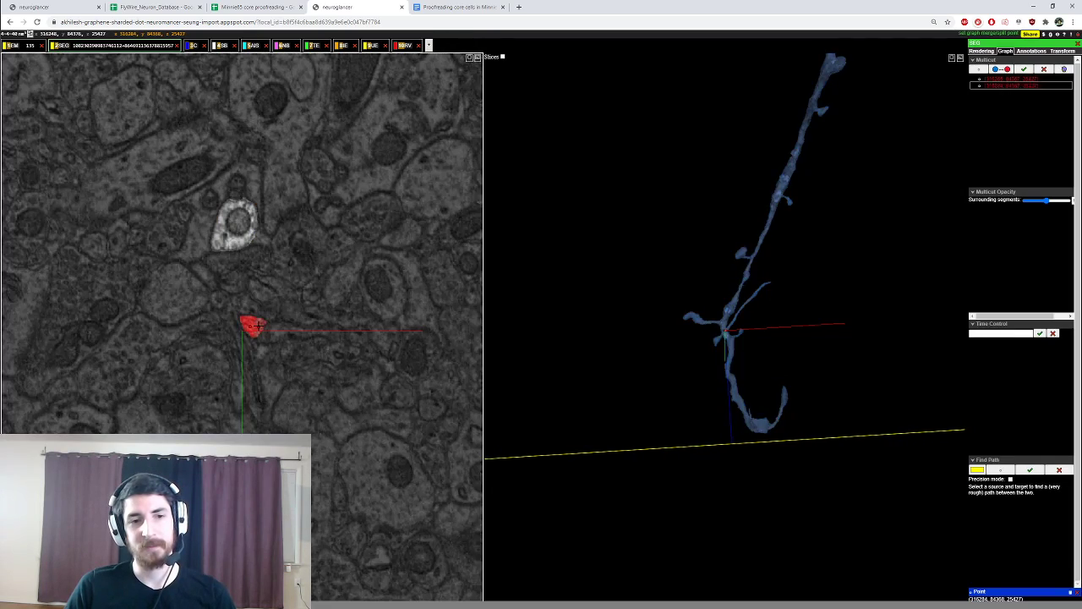
pyautogui.keyDown('ctrl'); pyautogui.click(258, 327); pyautogui.keyUp('ctrl')
pyautogui.scroll(-2, 313, 326)
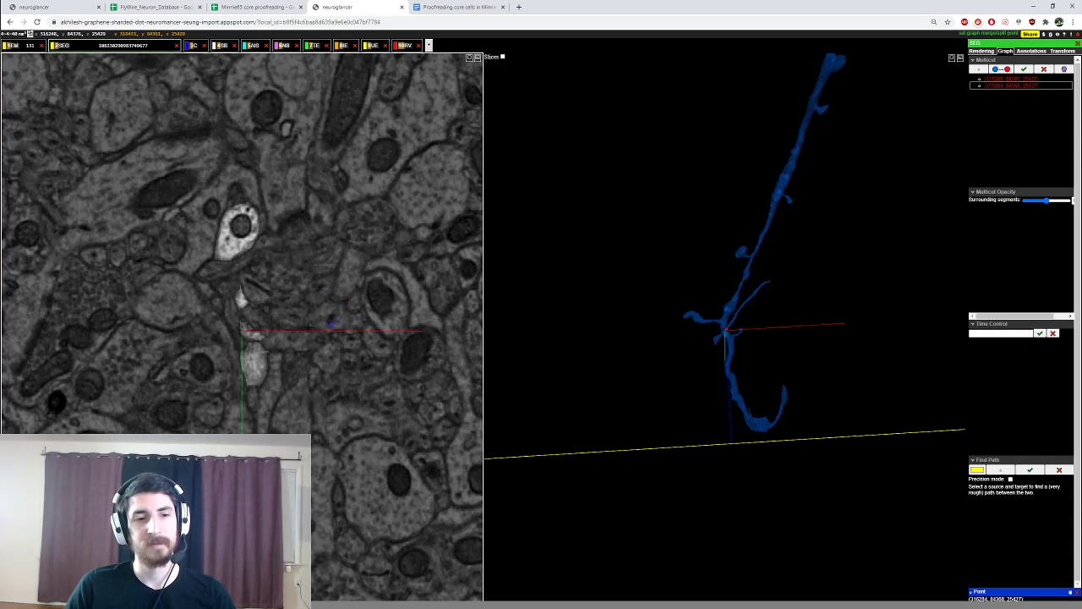
pyautogui.keyDown('ctrl'); pyautogui.click(253, 331); pyautogui.keyUp('ctrl')
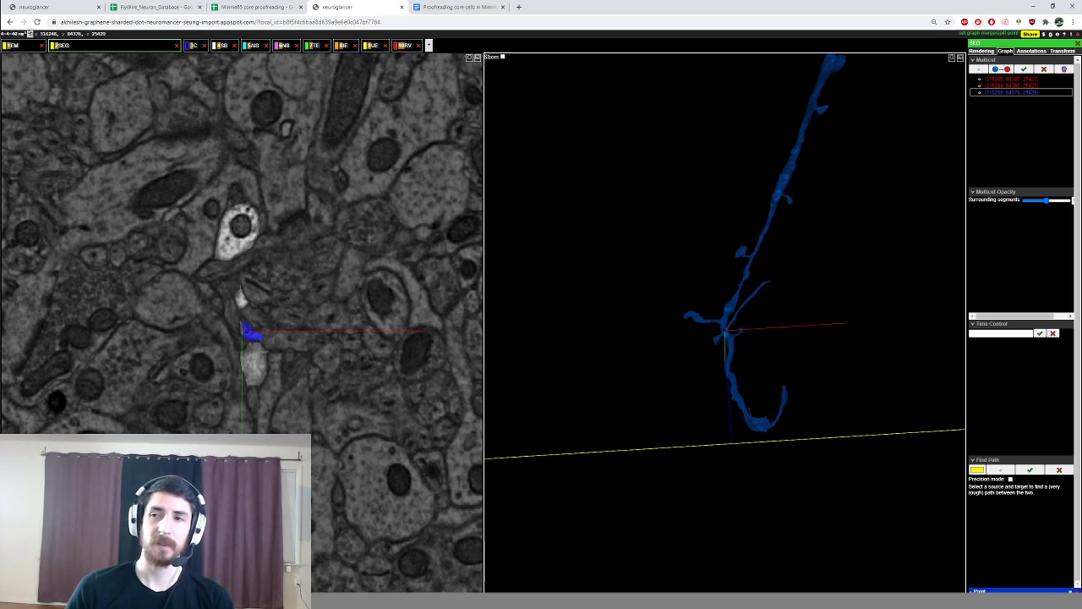
pyautogui.click(1046, 71)
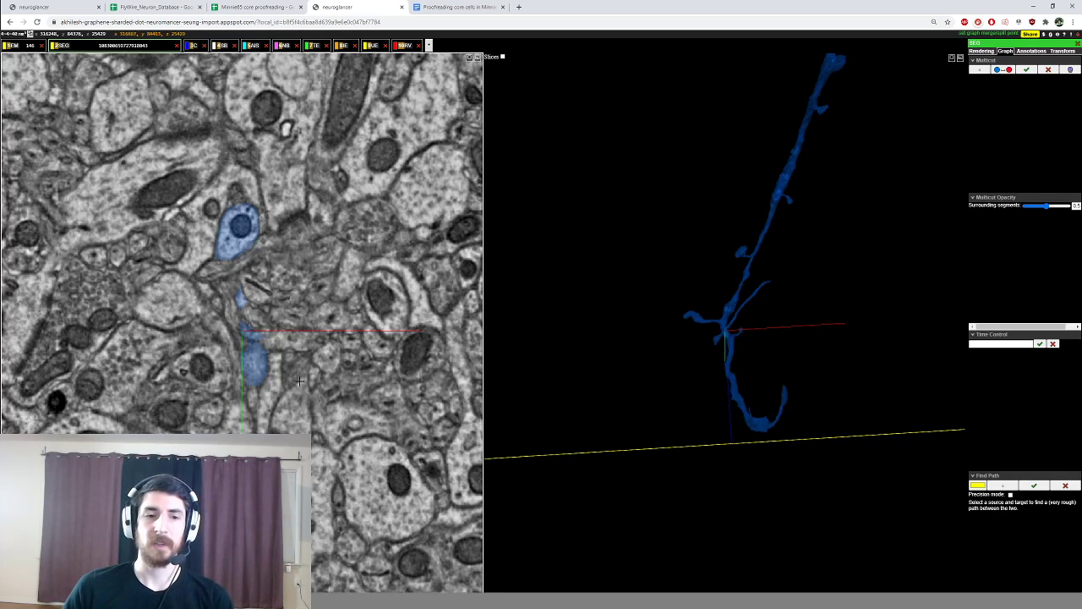
# Step: Place four blue multicut points along the spine's narrow neck in EM slices 25432 and 25431
pyautogui.scroll(-2, 190, 369)
pyautogui.scroll(-1, 237, 329)
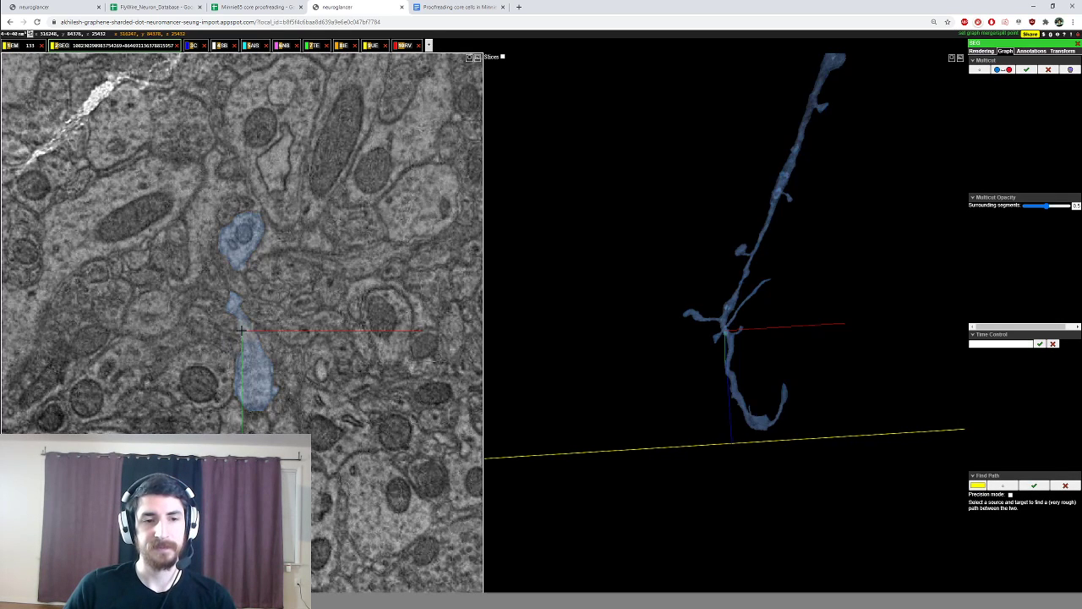
pyautogui.keyDown('ctrl'); pyautogui.click(241, 318); pyautogui.keyUp('ctrl')
pyautogui.scroll(-1, 241, 316)
pyautogui.scroll(2, 244, 319)
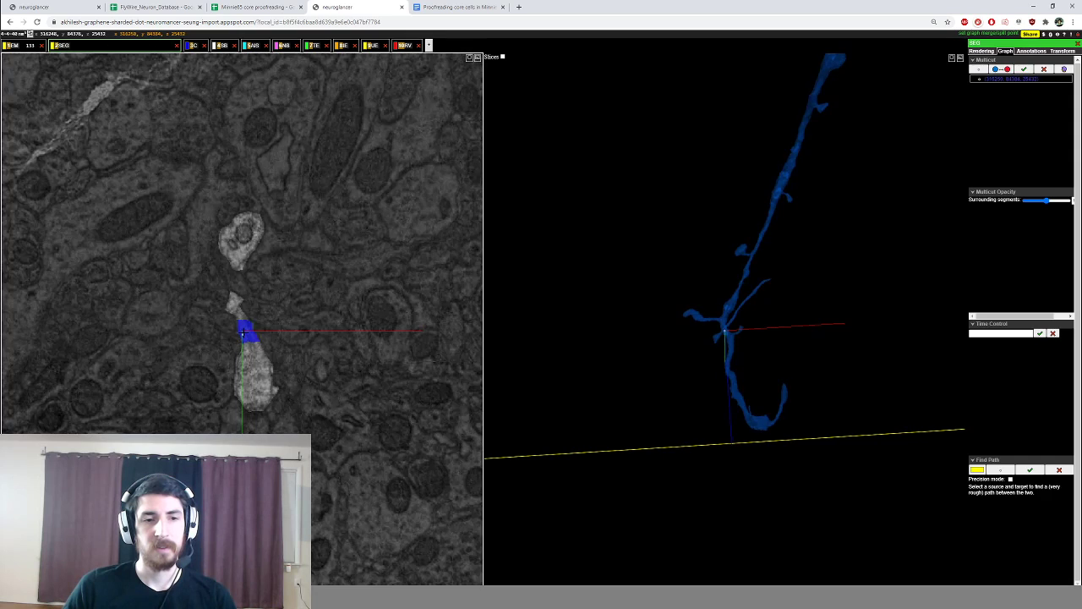
pyautogui.keyDown('ctrl'); pyautogui.click(245, 316); pyautogui.keyUp('ctrl')
pyautogui.keyDown('ctrl'); pyautogui.click(240, 307); pyautogui.keyUp('ctrl')
pyautogui.keyDown('ctrl'); pyautogui.click(232, 287); pyautogui.keyUp('ctrl')
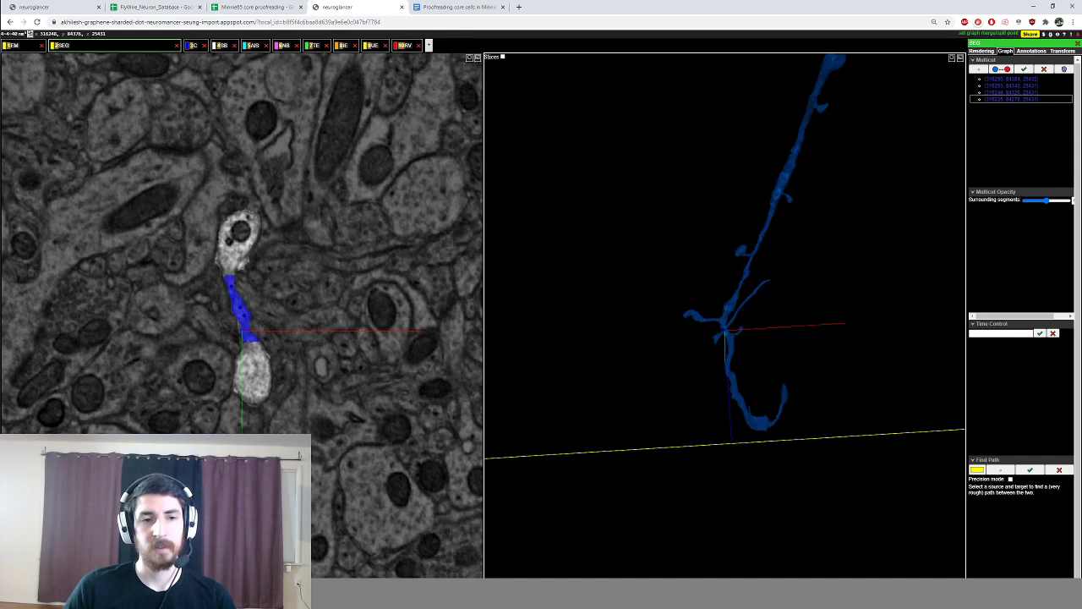
# Step: Add a red multicut point at the neck's shaft end in slice 25432, inspect the points in 3D and clear them all
pyautogui.click(1000, 72)
pyautogui.scroll(-2, 288, 330)
pyautogui.scroll(1, 283, 335)
pyautogui.scroll(-3, 254, 322)
pyautogui.scroll(3, 243, 310)
pyautogui.keyDown('ctrl'); pyautogui.click(234, 302); pyautogui.keyUp('ctrl')
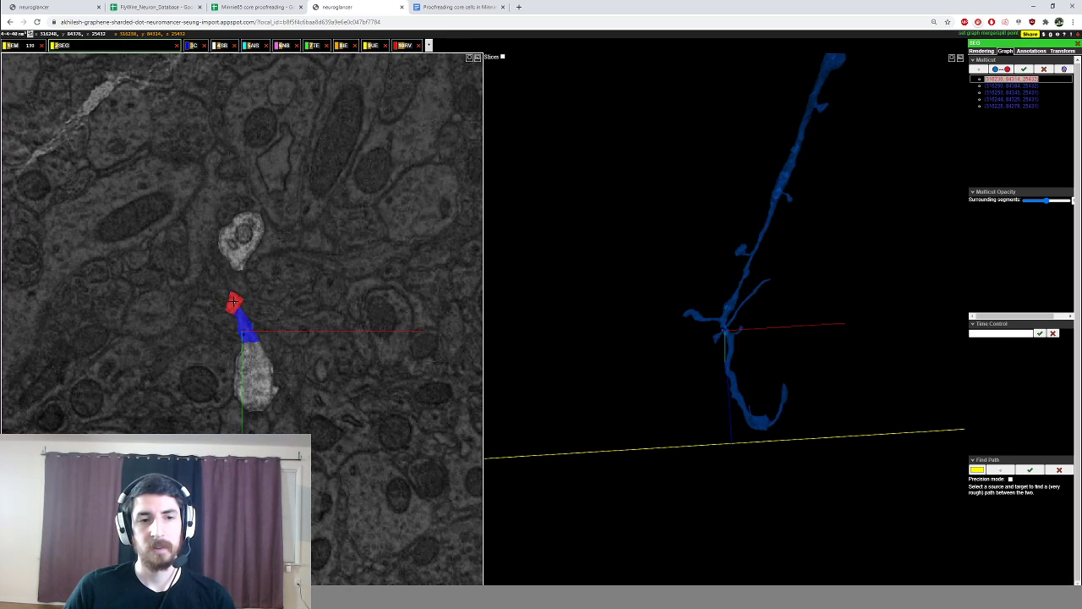
pyautogui.keyDown('ctrl'); pyautogui.scroll(6, 745, 325); pyautogui.keyUp('ctrl')
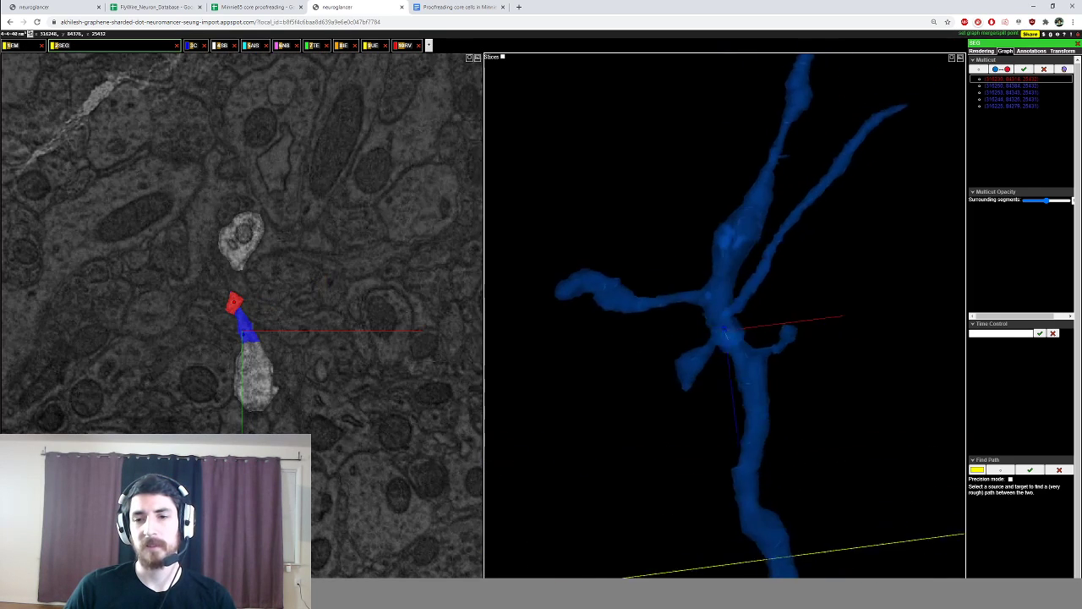
pyautogui.moveTo(744, 330); pyautogui.dragTo(871, 334)
pyautogui.keyDown('ctrl'); pyautogui.scroll(4, 871, 334); pyautogui.keyUp('ctrl')
pyautogui.moveTo(761, 372)
pyautogui.mouseDown()
pyautogui.moveTo(764, 338)
pyautogui.moveTo(761, 394)
pyautogui.moveTo(780, 362)
pyautogui.mouseUp()
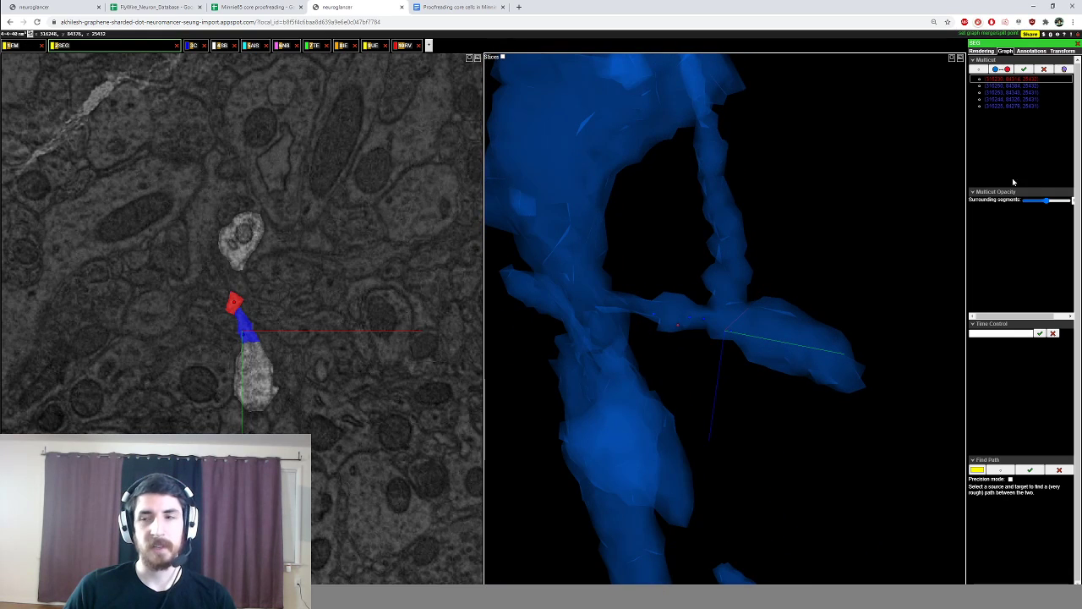
pyautogui.click(1045, 70)
# Step: Place two red multicut points on the neck and two blue ones on the adjoining shaft in slice 25431, and inspect the branch in 3D
pyautogui.moveTo(833, 254); pyautogui.dragTo(816, 275)
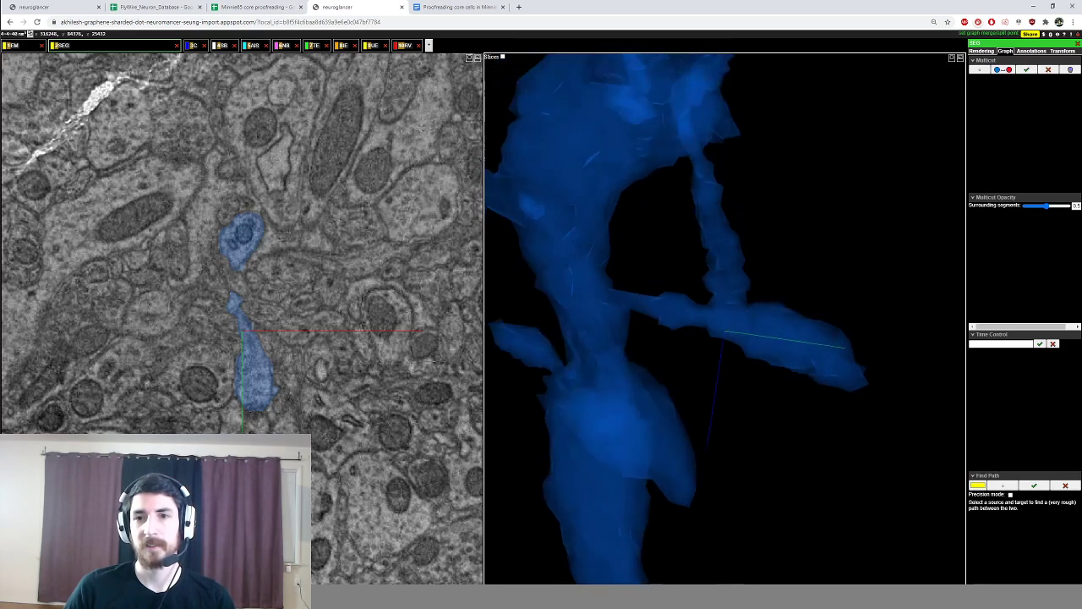
pyautogui.keyDown('ctrl'); pyautogui.scroll(-4, 795, 338); pyautogui.keyUp('ctrl')
pyautogui.moveTo(778, 338); pyautogui.dragTo(833, 363)
pyautogui.moveTo(702, 330); pyautogui.dragTo(804, 372)
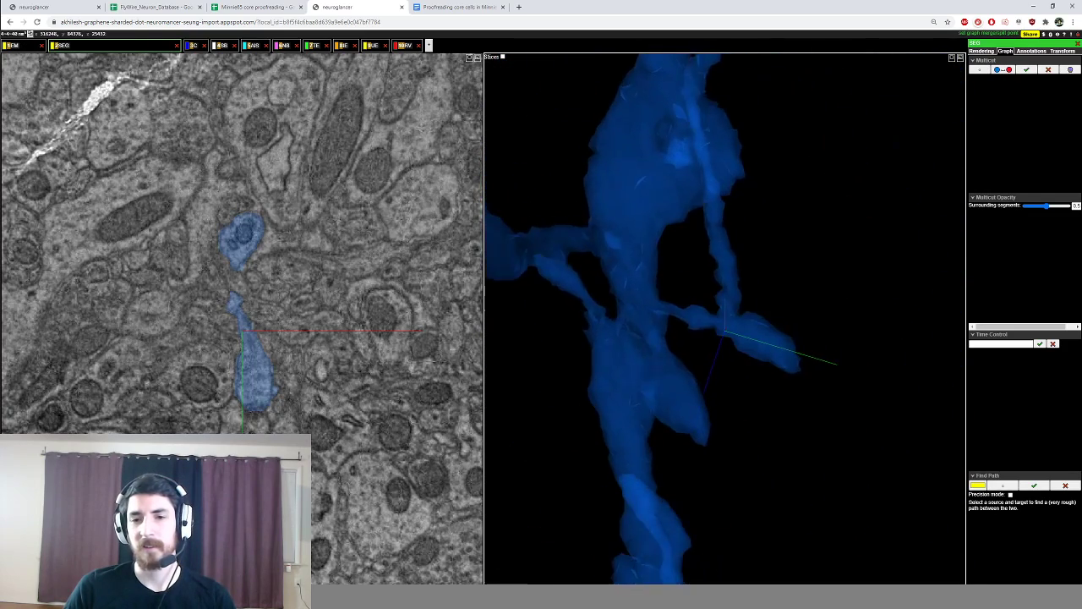
pyautogui.rightClick(676, 316)
pyautogui.scroll(7, 295, 353)
pyautogui.scroll(4, 296, 352)
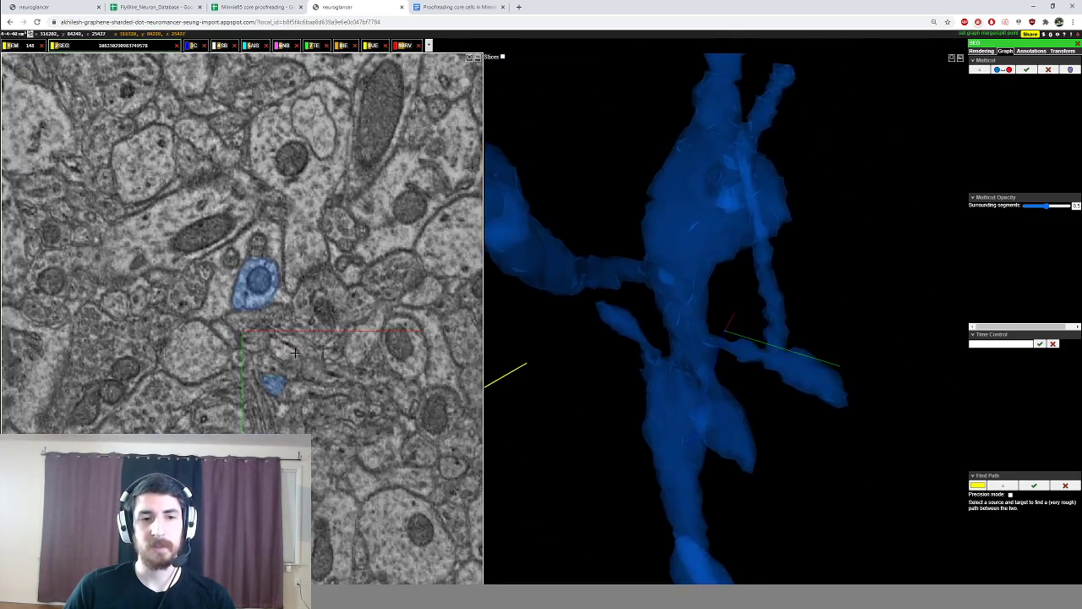
pyautogui.keyDown('ctrl'); pyautogui.click(251, 346); pyautogui.keyUp('ctrl')
pyautogui.keyDown('ctrl'); pyautogui.click(254, 346); pyautogui.keyUp('ctrl')
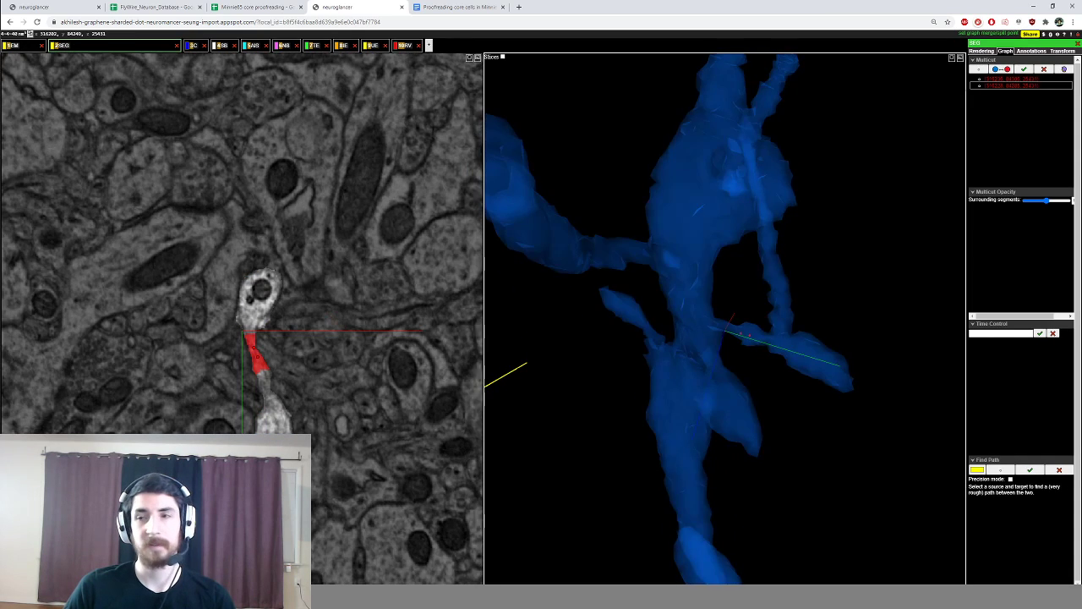
pyautogui.keyDown('ctrl'); pyautogui.click(246, 320); pyautogui.keyUp('ctrl')
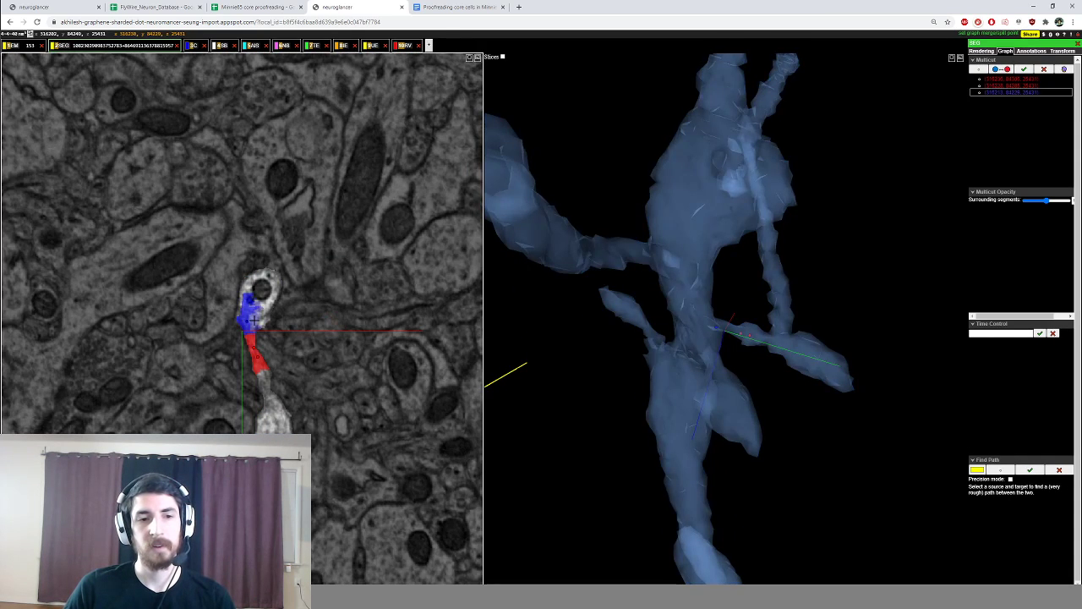
pyautogui.keyDown('ctrl'); pyautogui.scroll(-10, 744, 279); pyautogui.keyUp('ctrl')
pyautogui.moveTo(728, 279); pyautogui.dragTo(829, 306)
pyautogui.keyDown('ctrl'); pyautogui.scroll(5, 727, 330); pyautogui.keyUp('ctrl')
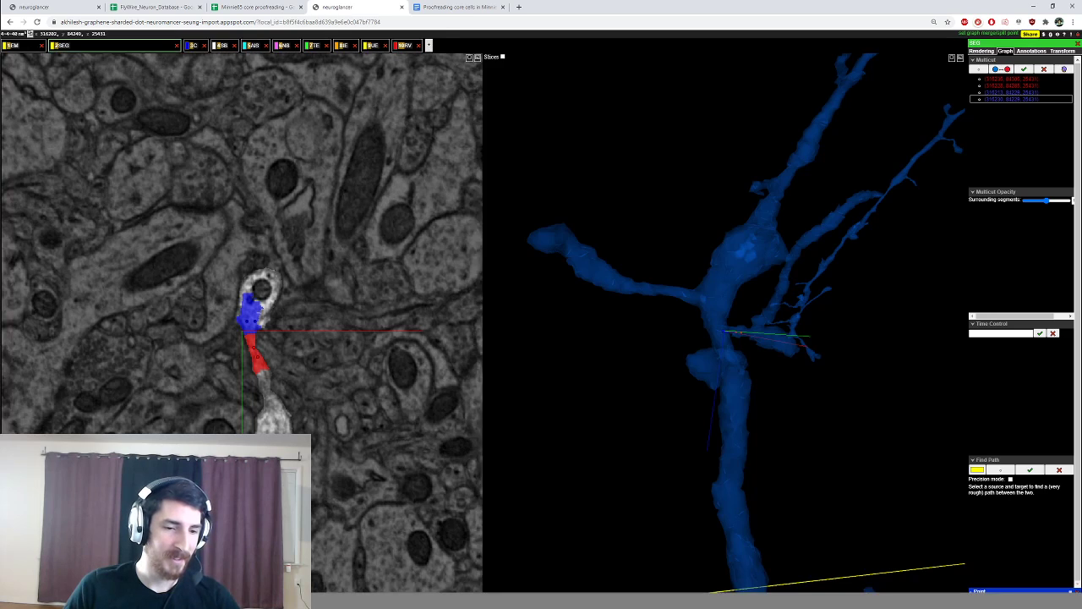
pyautogui.moveTo(735, 330); pyautogui.dragTo(837, 333)
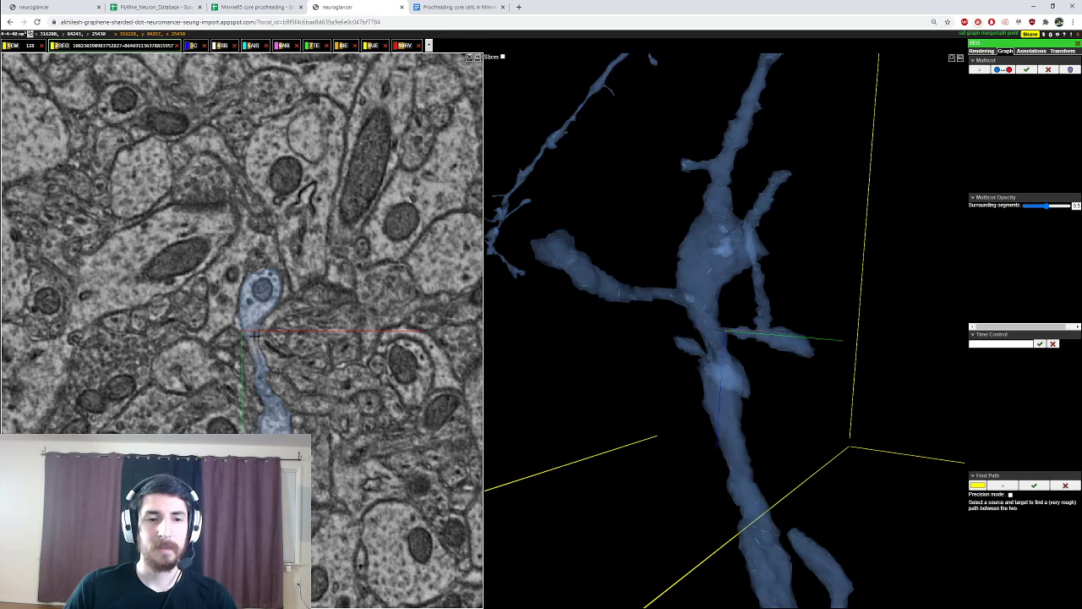
# Step: Try to split the narrow neck in slice 25430 with one blue and one red multicut point, inspect the branch in 3D and clear the points
pyautogui.keyDown('ctrl'); pyautogui.click(254, 338); pyautogui.keyUp('ctrl')
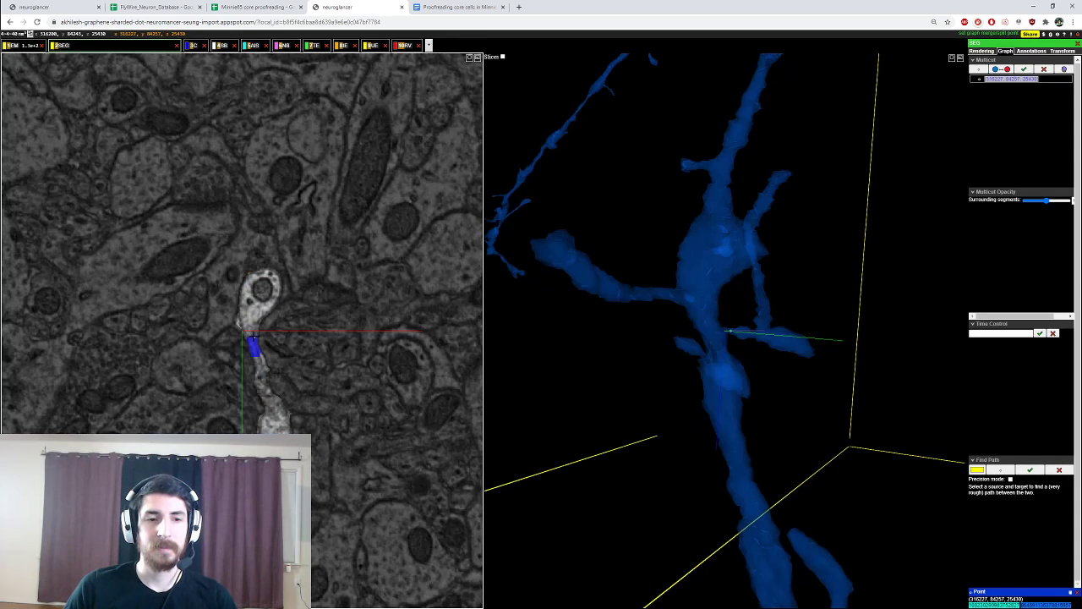
pyautogui.click(1008, 71)
pyautogui.keyDown('ctrl'); pyautogui.click(249, 312); pyautogui.keyUp('ctrl')
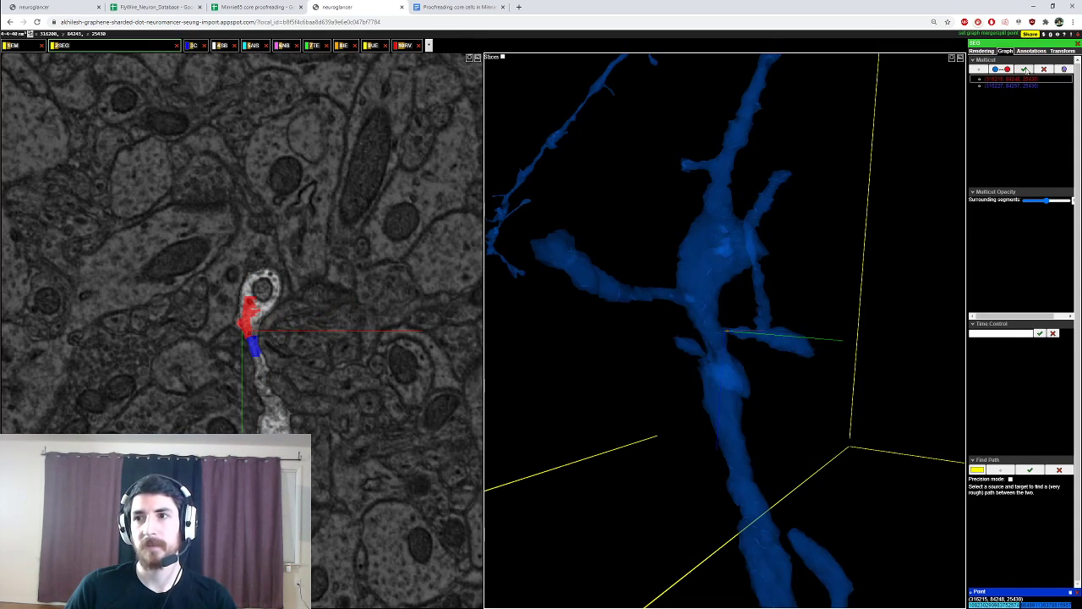
pyautogui.moveTo(744, 330)
pyautogui.mouseDown()
pyautogui.moveTo(794, 340)
pyautogui.moveTo(728, 331)
pyautogui.mouseUp()
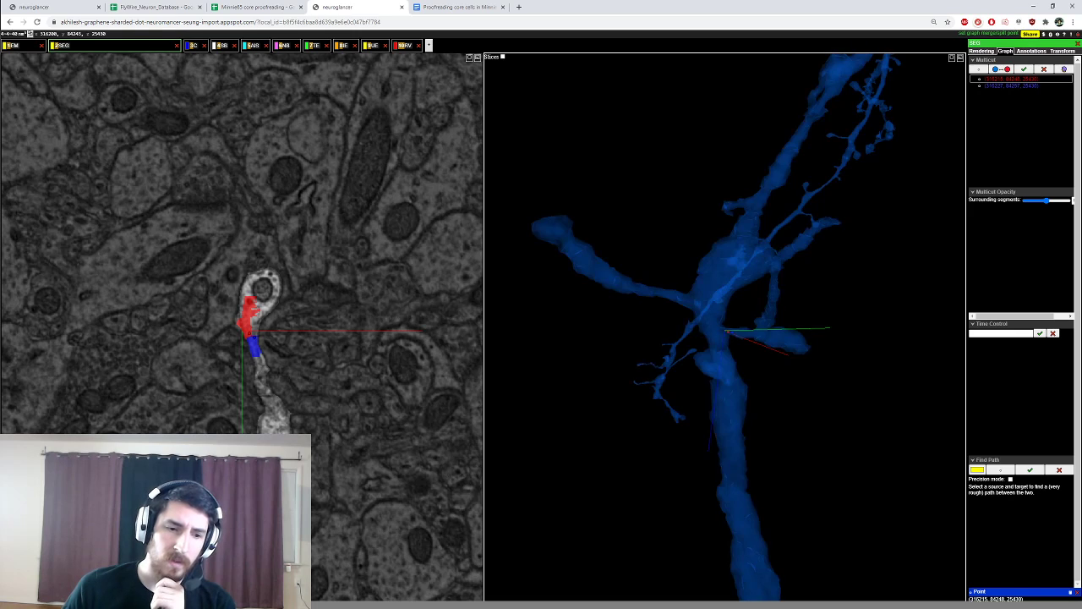
pyautogui.click(1044, 71)
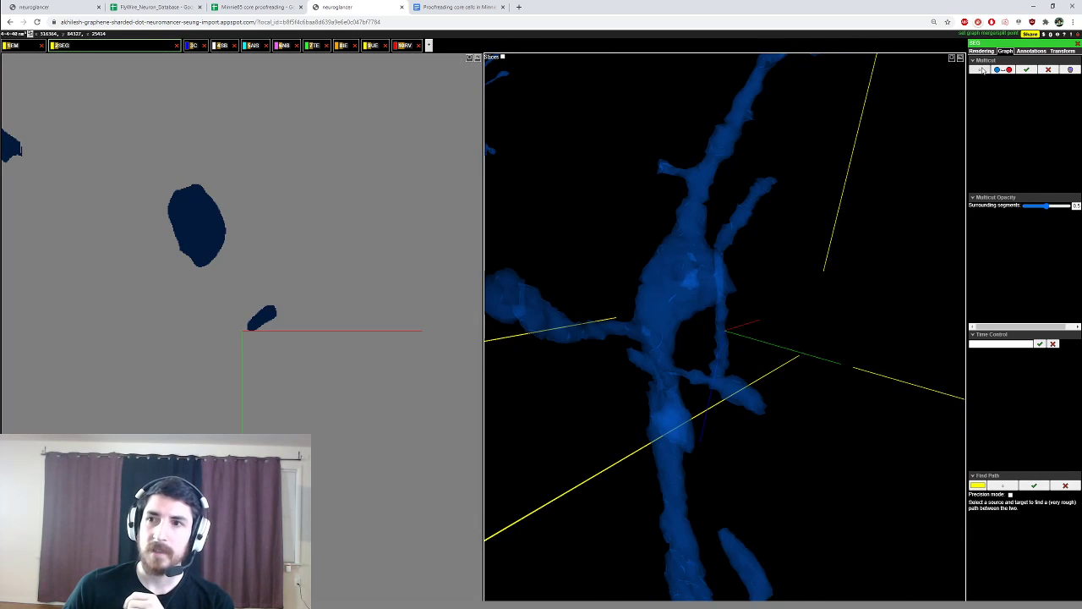
# Step: Place two red multicut points on the thin process in slice 25426 and two blue ones further along it, inspect it in 3D and clear them
pyautogui.scroll(-5, 237, 351)
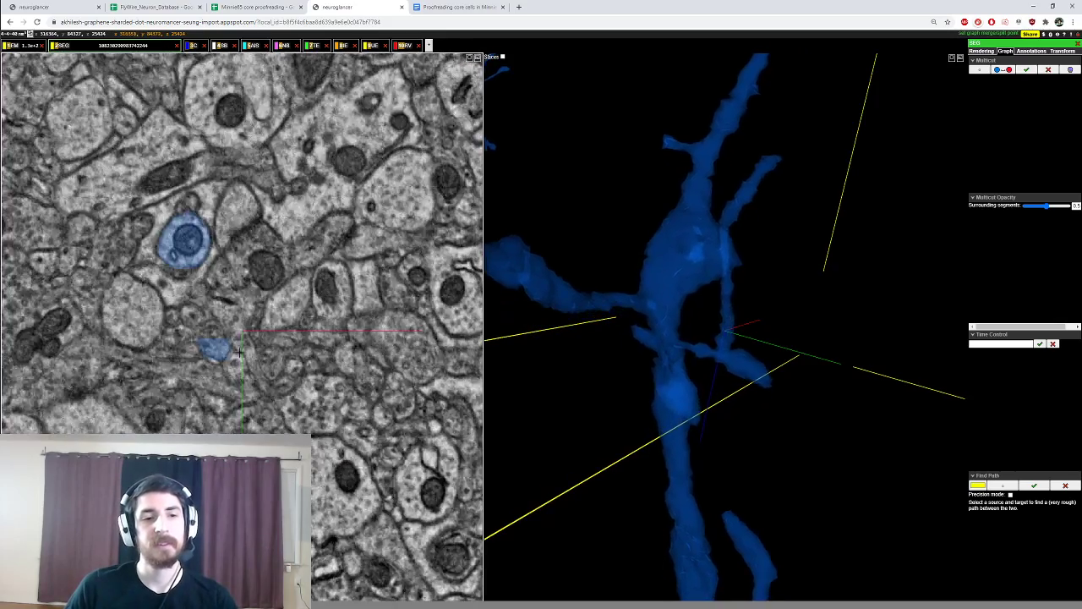
pyautogui.scroll(-4, 238, 351)
pyautogui.keyDown('ctrl'); pyautogui.click(194, 344); pyautogui.keyUp('ctrl')
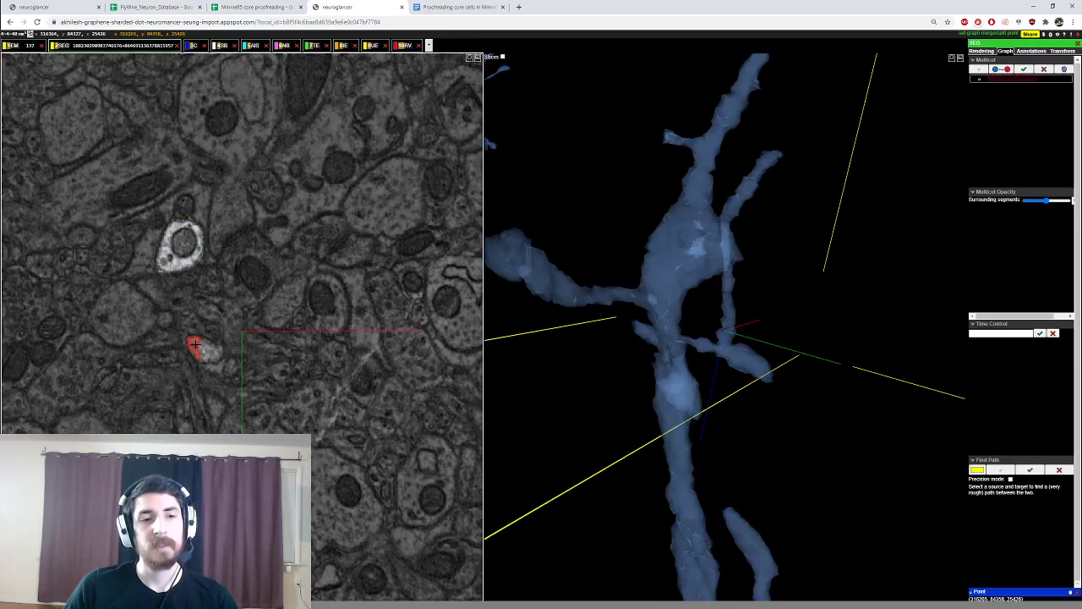
pyautogui.click(997, 69)
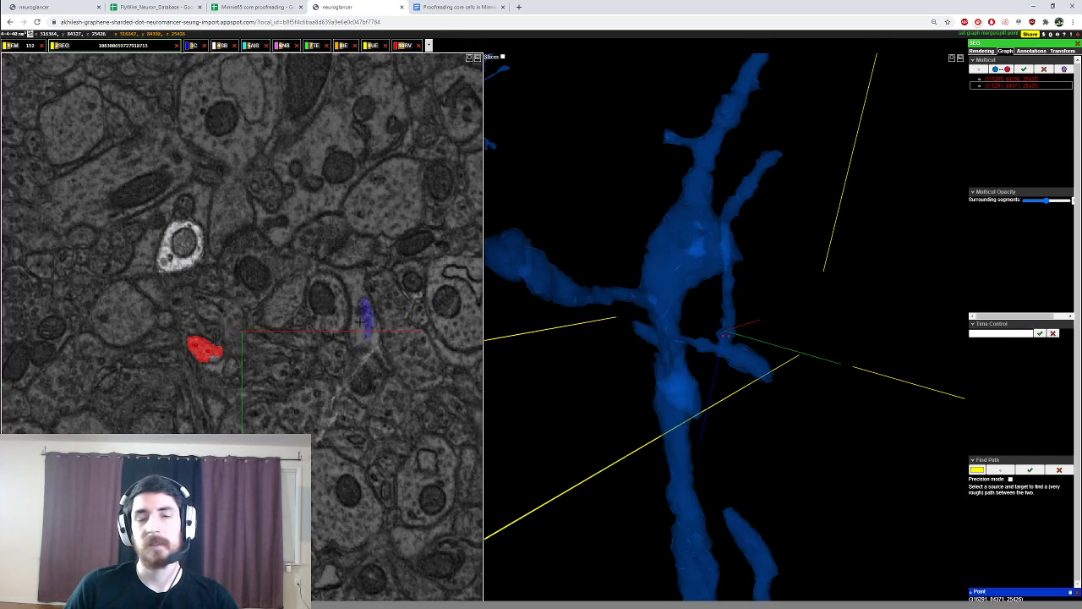
pyautogui.scroll(-2, 240, 338)
pyautogui.keyDown('ctrl'); pyautogui.click(240, 335); pyautogui.keyUp('ctrl')
pyautogui.keyDown('ctrl'); pyautogui.click(239, 339); pyautogui.keyUp('ctrl')
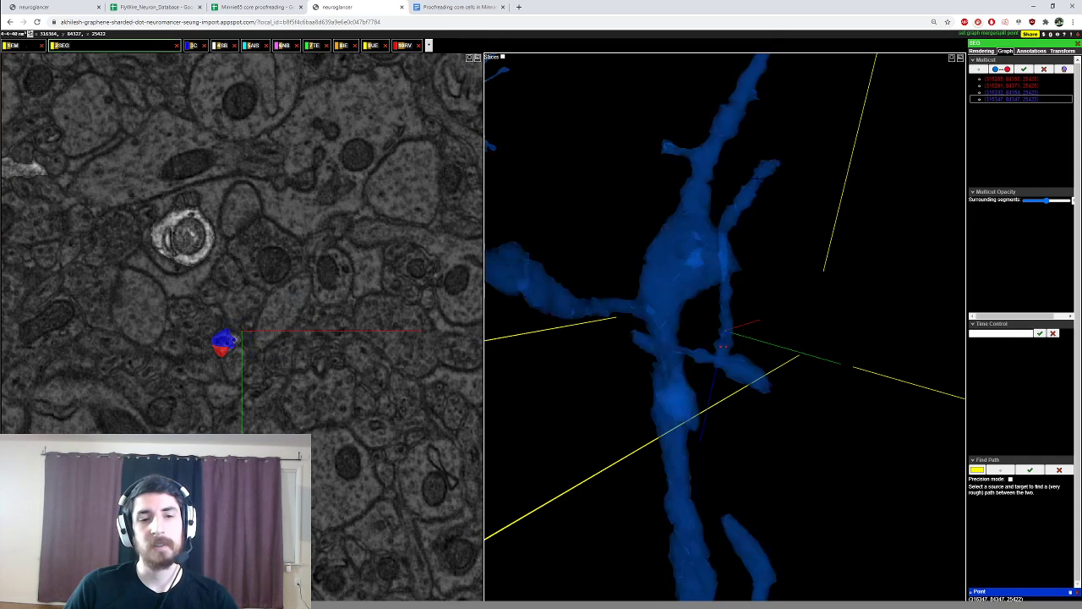
pyautogui.moveTo(796, 413); pyautogui.dragTo(758, 368)
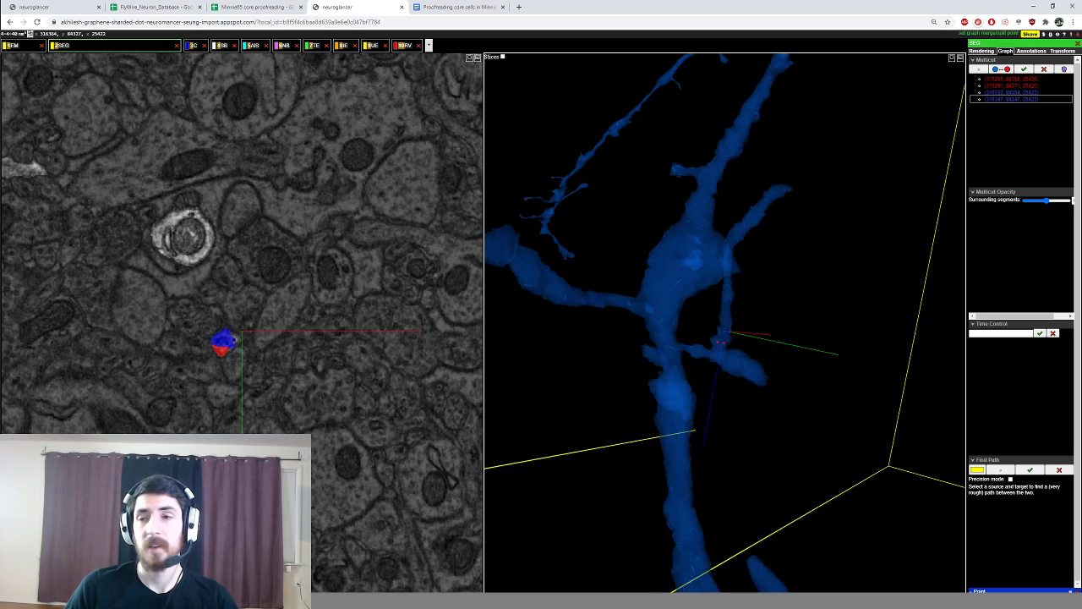
pyautogui.click(1045, 70)
pyautogui.moveTo(668, 355); pyautogui.dragTo(701, 391)
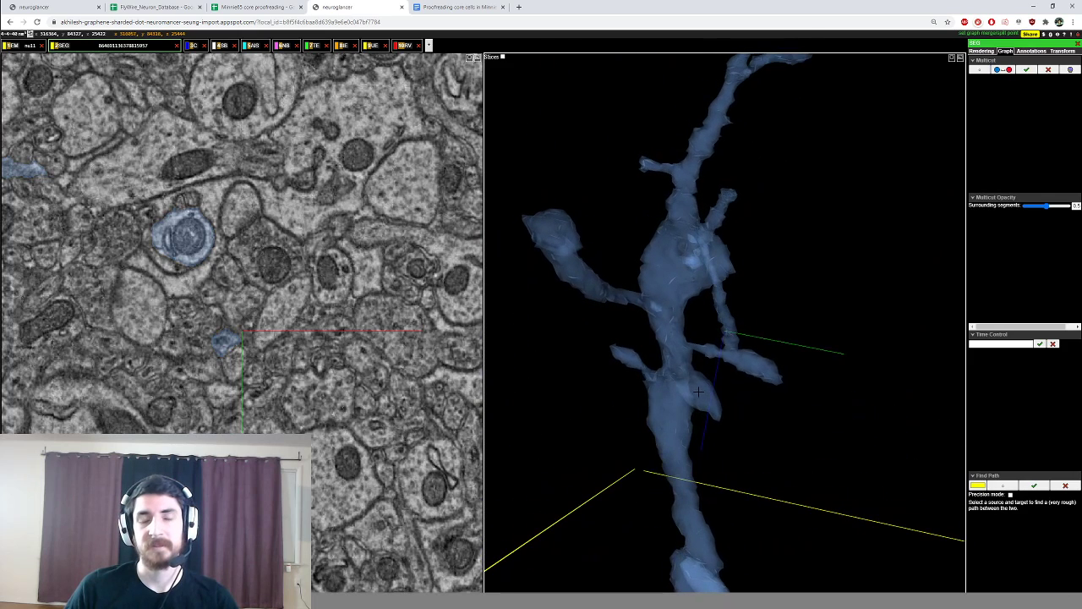
# Step: Try to split the thin branch from the swollen shaft with a red multicut point on the branch and a blue one on the shaft
pyautogui.press('F5')
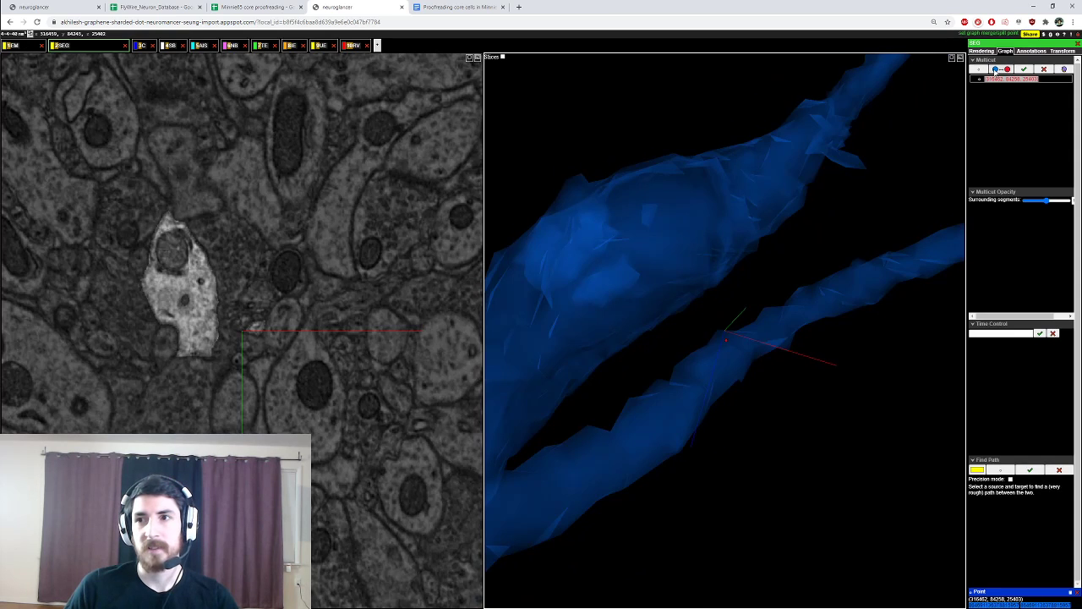
pyautogui.keyDown('ctrl'); pyautogui.click(679, 266); pyautogui.keyUp('ctrl')
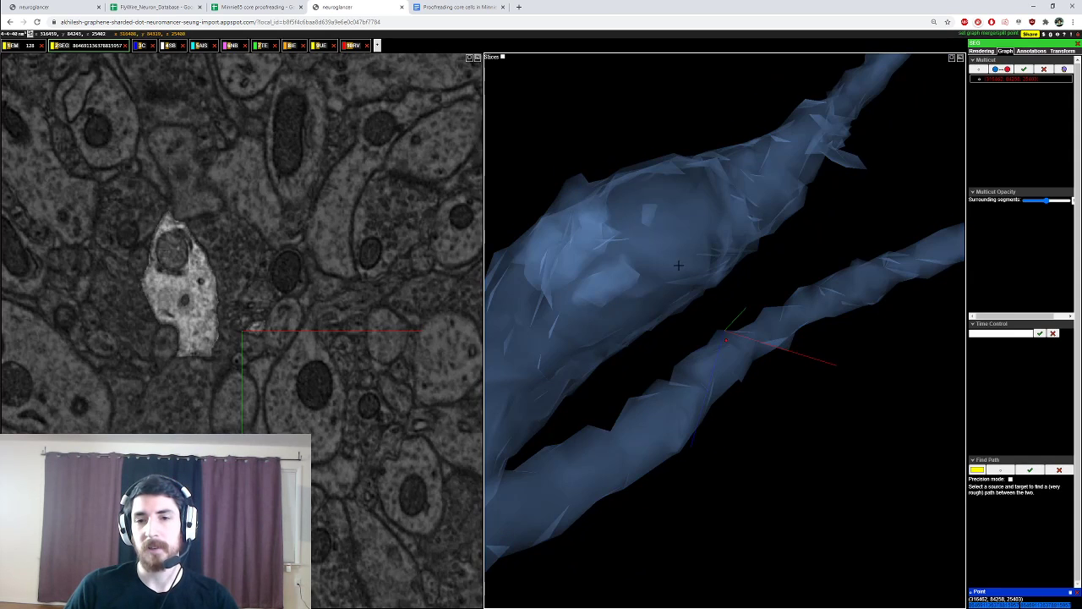
pyautogui.click(1025, 69)
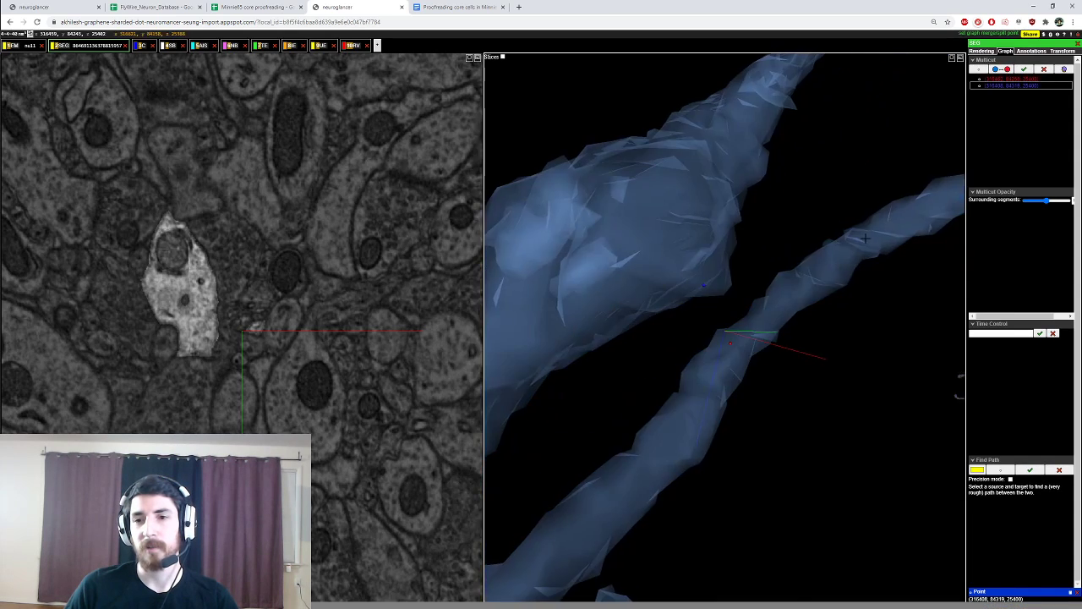
pyautogui.keyDown('ctrl'); pyautogui.scroll(6, 726, 331); pyautogui.keyUp('ctrl')
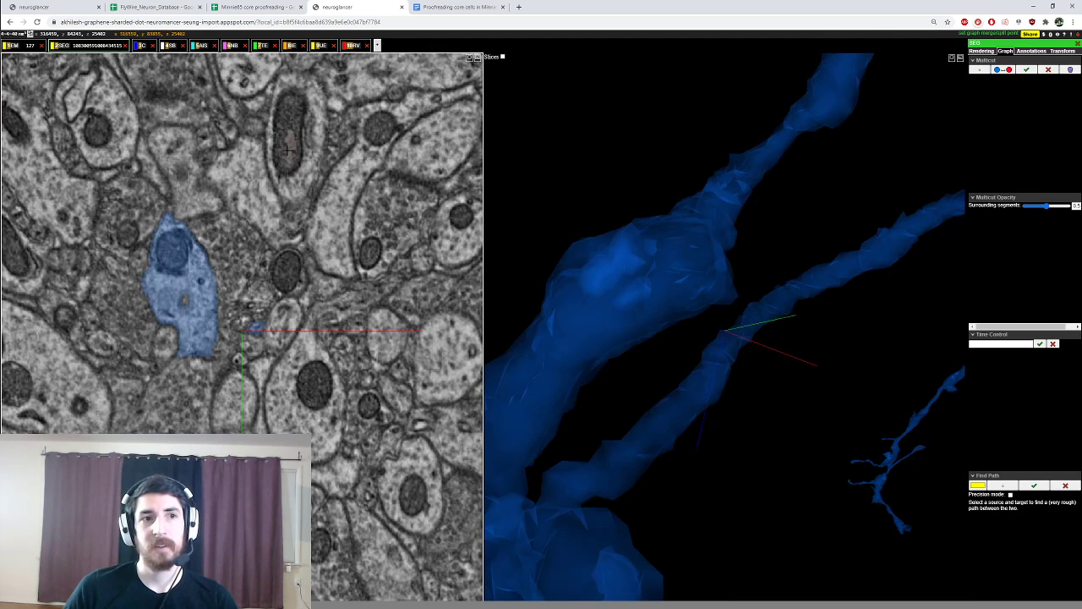
# Step: Add a new annotation layer and set its annotation colour to neutral grey, RGB 161, 161, 161
pyautogui.keyDown('ctrl'); pyautogui.click(377, 45); pyautogui.keyUp('ctrl')
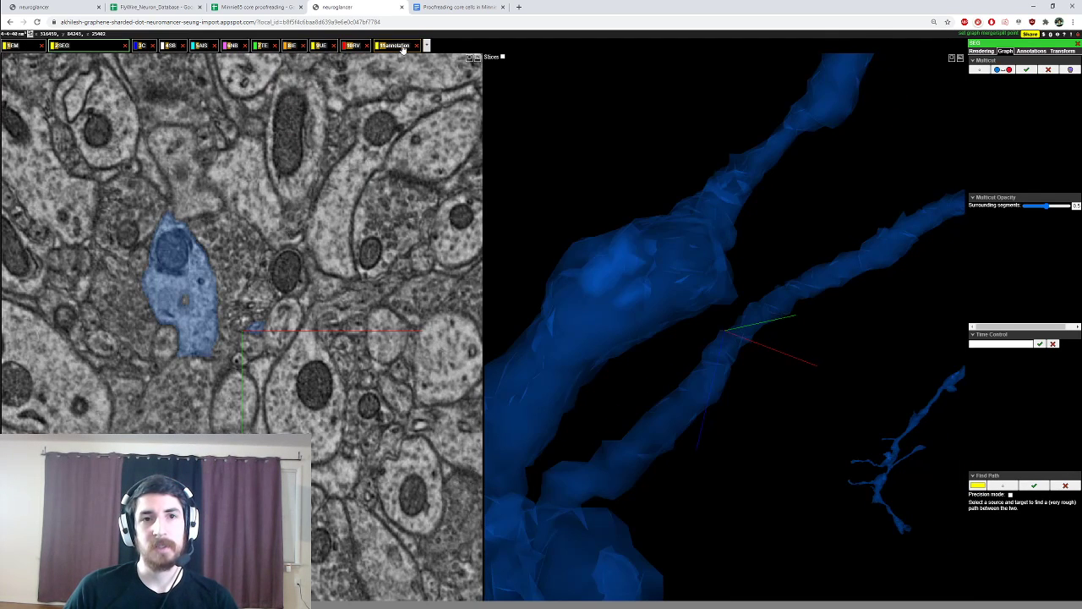
pyautogui.click(399, 45)
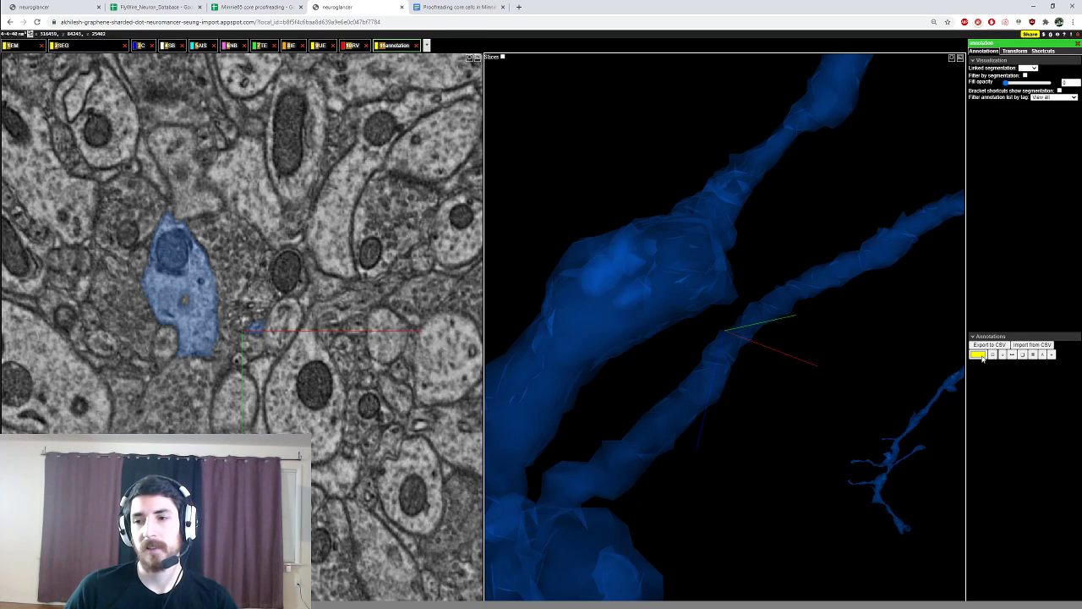
pyautogui.click(978, 354)
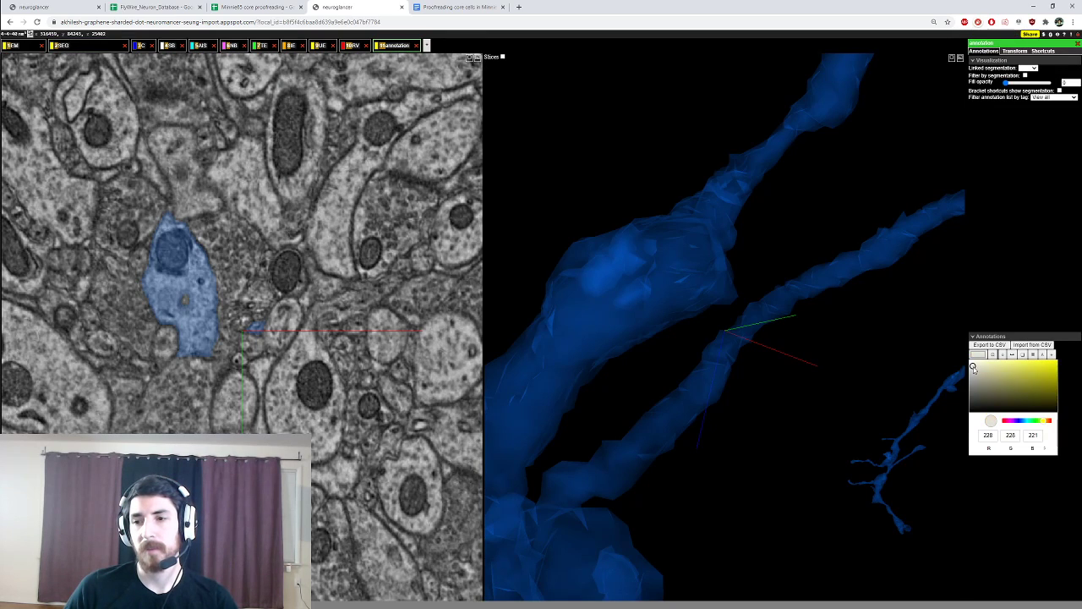
pyautogui.moveTo(974, 367); pyautogui.dragTo(976, 372)
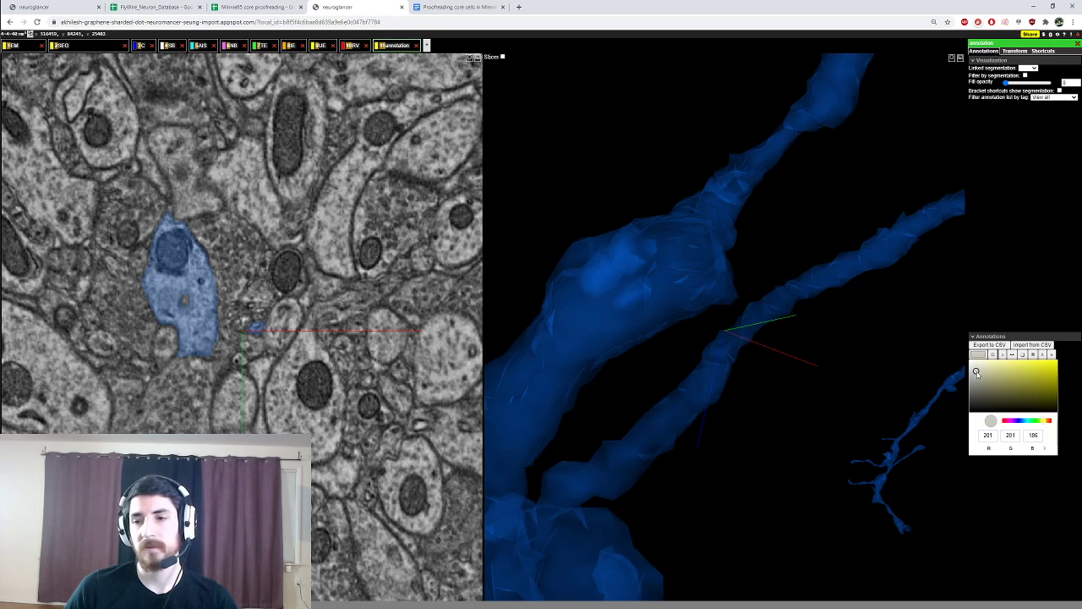
pyautogui.moveTo(1017, 420); pyautogui.dragTo(1012, 421)
pyautogui.click(979, 381)
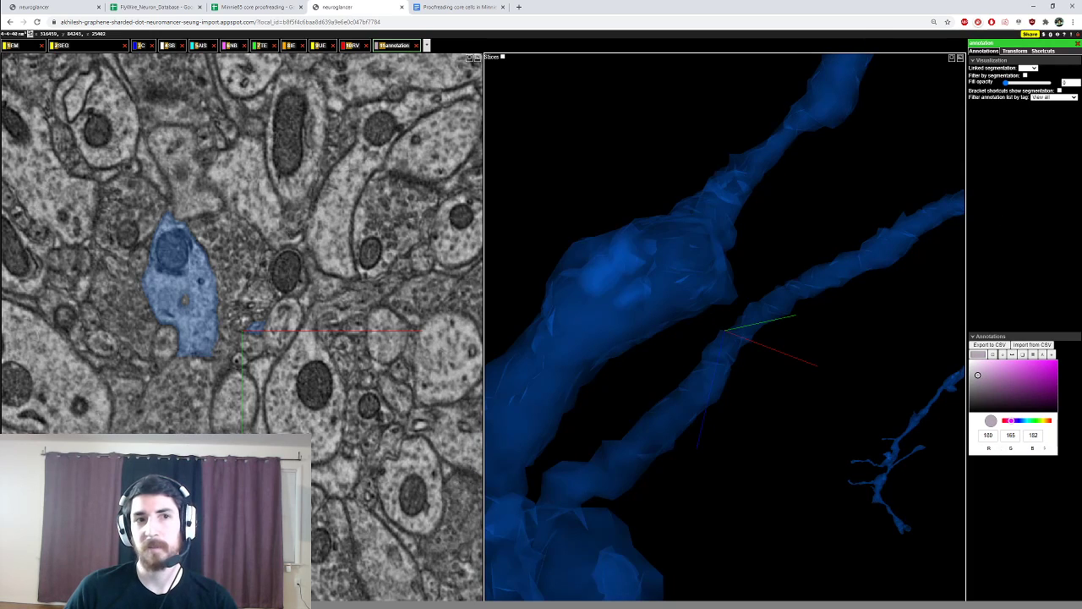
pyautogui.moveTo(1029, 425); pyautogui.dragTo(1024, 423)
pyautogui.moveTo(981, 388); pyautogui.dragTo(970, 382)
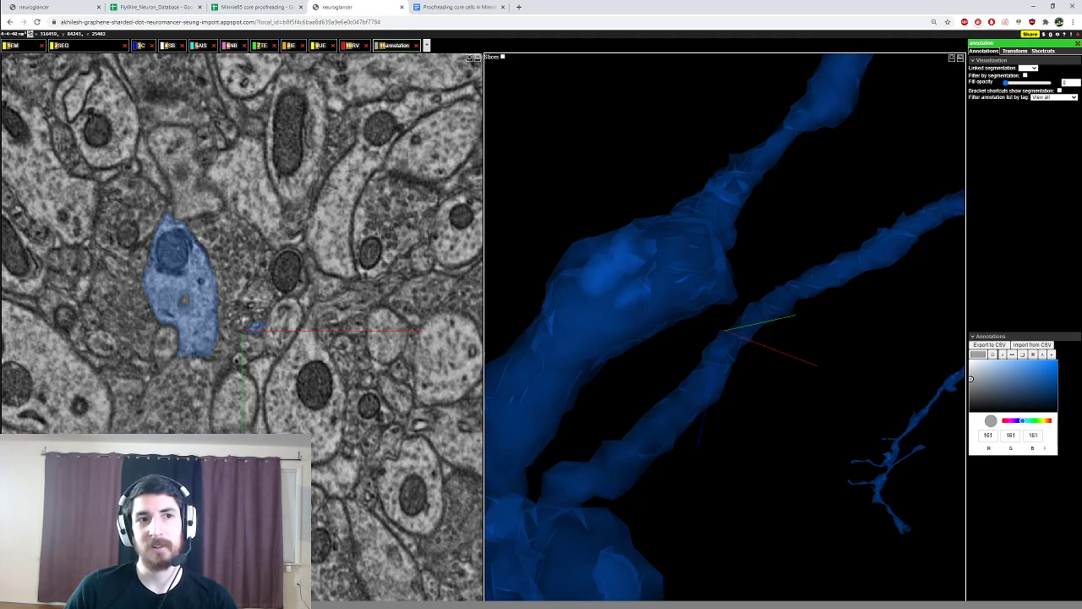
# Step: Place a point annotation on the merged neck in slice 25430 and describe it as "Unbreakable Merger"
pyautogui.click(1003, 354)
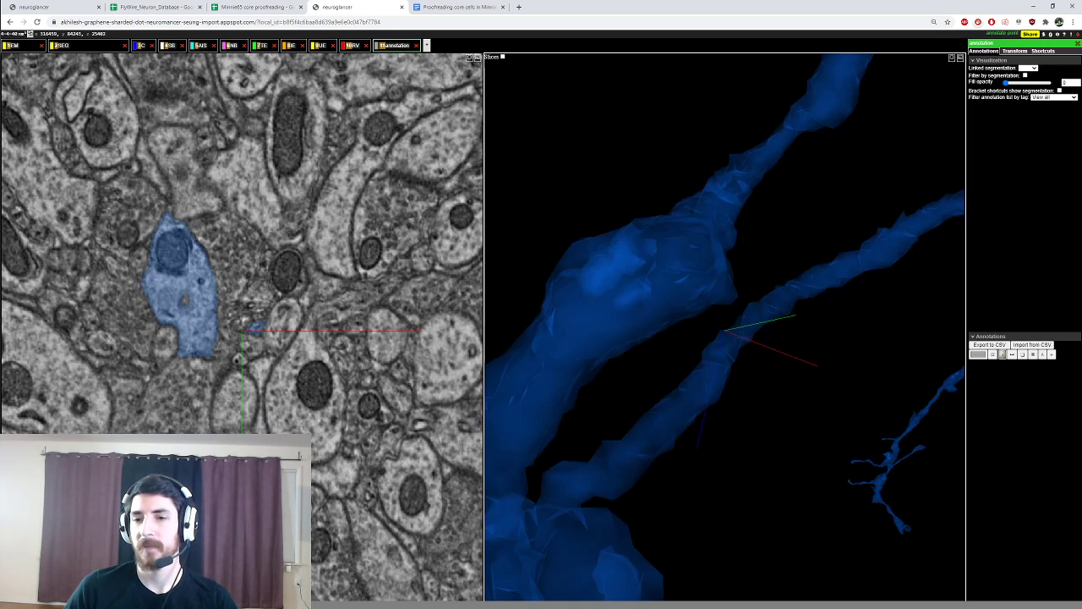
pyautogui.rightClick(573, 495)
pyautogui.moveTo(651, 304); pyautogui.dragTo(690, 360)
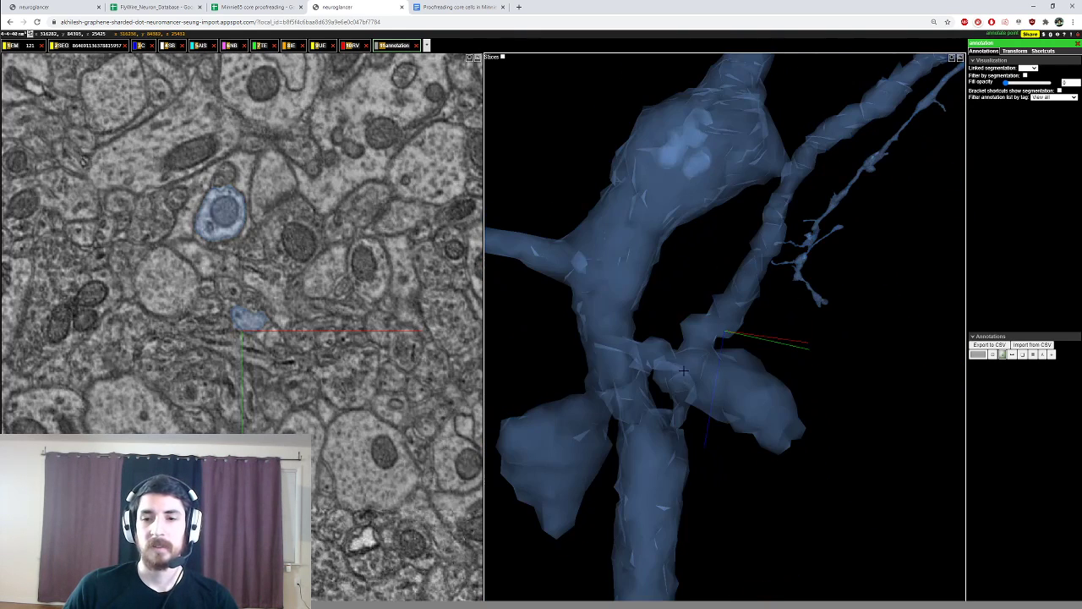
pyautogui.rightClick(669, 356)
pyautogui.keyDown('ctrl'); pyautogui.click(246, 329); pyautogui.keyUp('ctrl')
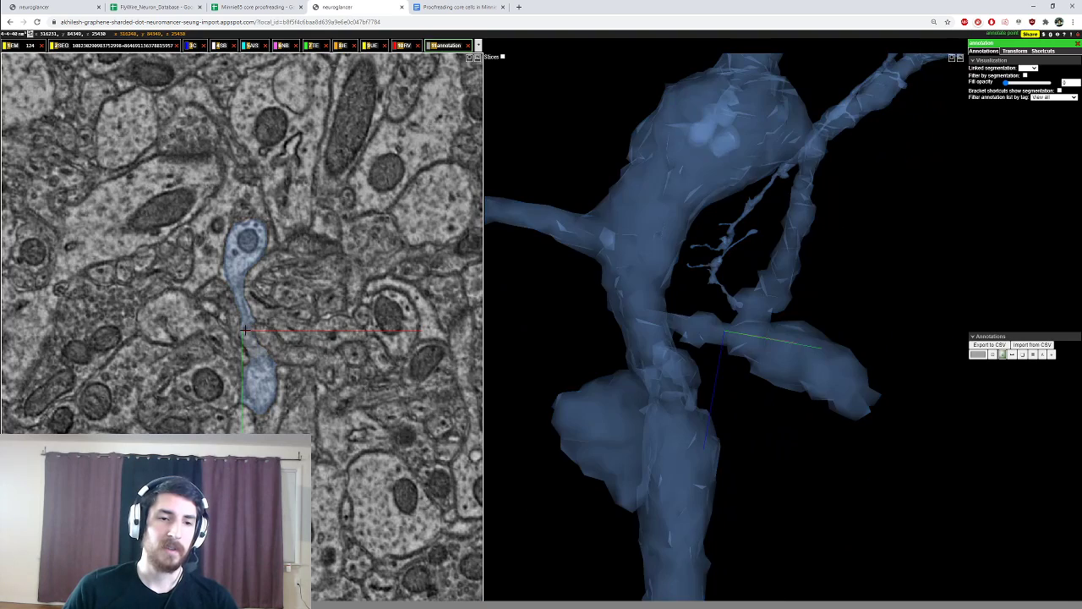
pyautogui.click(1041, 594)
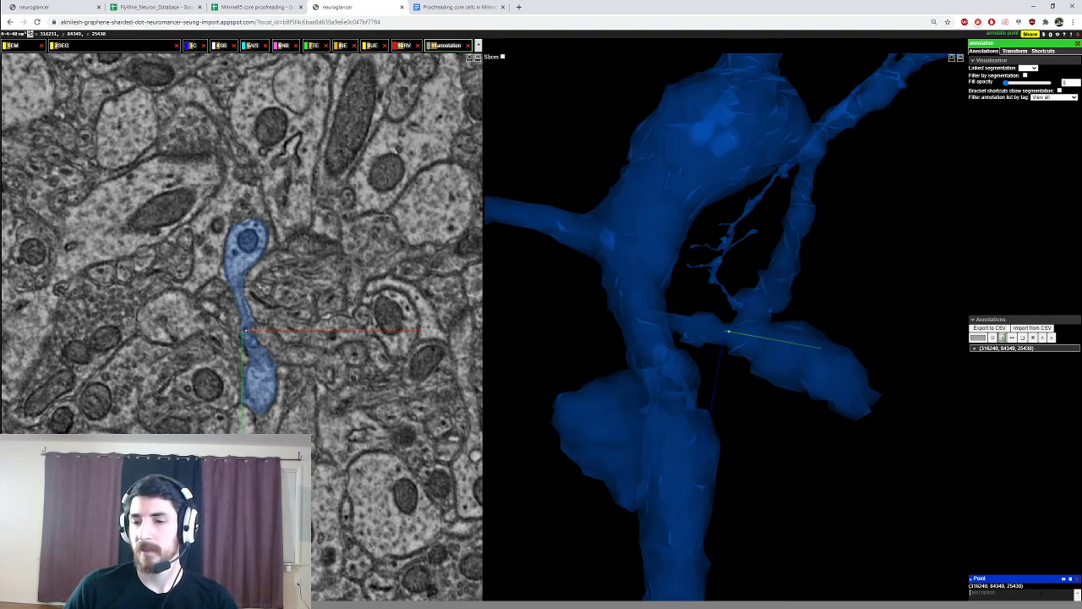
pyautogui.write('Cam')
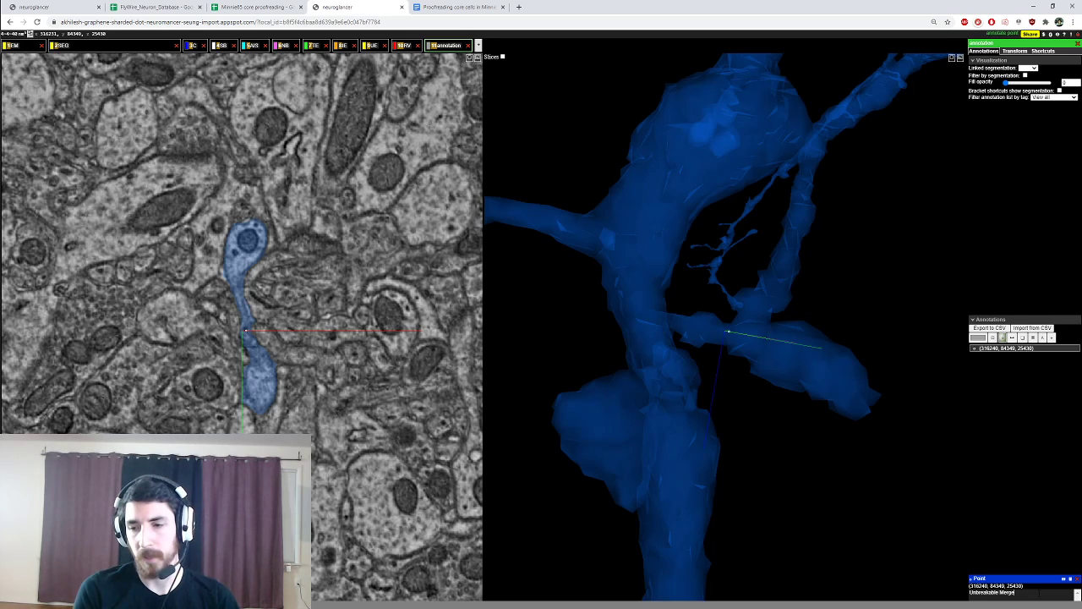
# Step: Mark the dendrite's curved lower end in slice 25584 with a point in the TE annotation layer
pyautogui.scroll(-10, 723, 329)
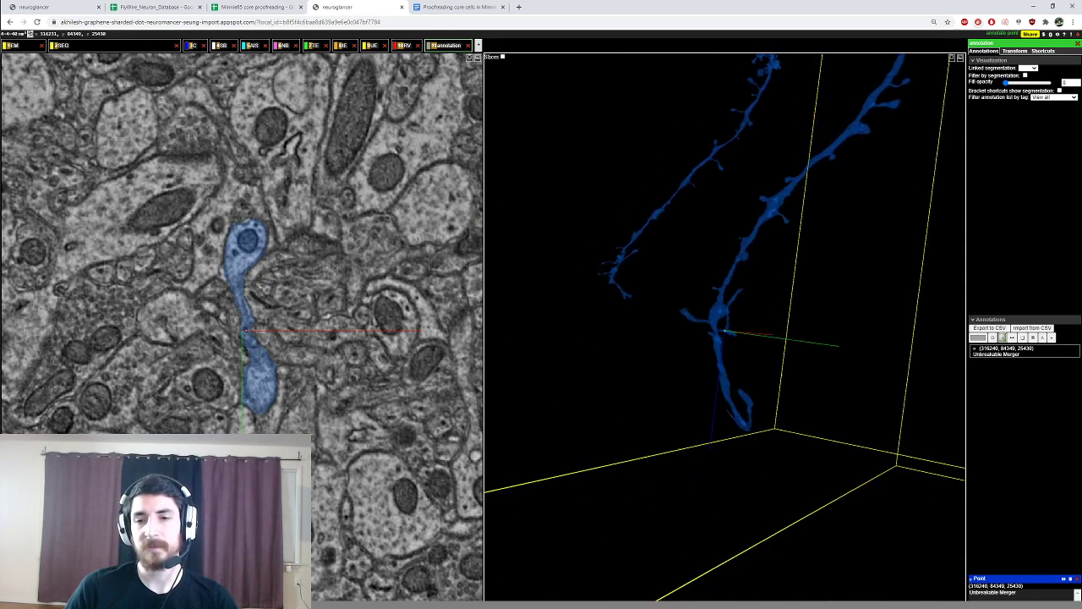
pyautogui.moveTo(677, 347); pyautogui.dragTo(592, 356)
pyautogui.rightClick(734, 365)
pyautogui.scroll(8, 734, 365)
pyautogui.moveTo(734, 365); pyautogui.dragTo(712, 398)
pyautogui.rightClick(715, 343)
pyautogui.rightClick(693, 315)
pyautogui.scroll(5, 214, 364)
pyautogui.scroll(-5, 213, 364)
pyautogui.scroll(5, 213, 364)
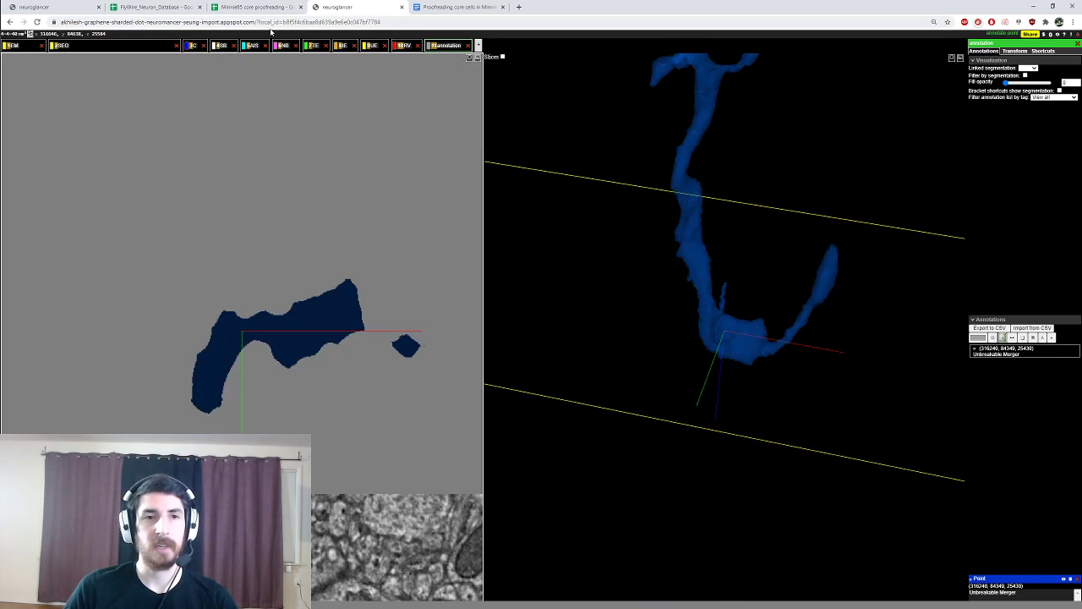
pyautogui.click(313, 45)
pyautogui.keyDown('ctrl'); pyautogui.click(292, 330); pyautogui.keyUp('ctrl')
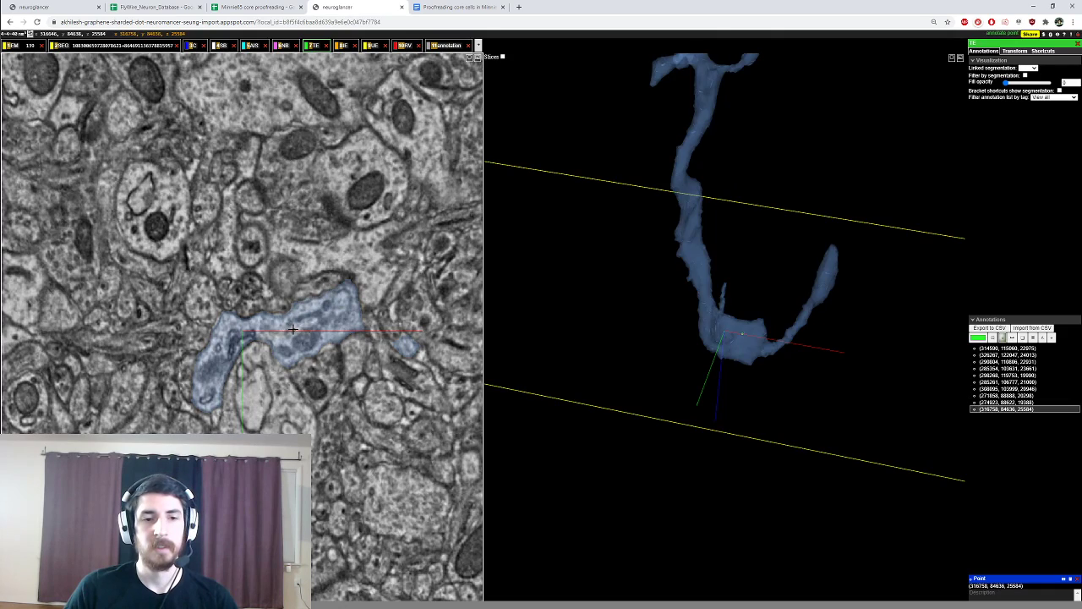
# Step: Examine the thin forked side branch off the dendrite shaft in 3D and in the EM slices around 24451, where it meets the shaft
pyautogui.keyDown('ctrl'); pyautogui.scroll(-8, 767, 118); pyautogui.keyUp('ctrl')
pyautogui.moveTo(770, 114); pyautogui.dragTo(773, 76)
pyautogui.rightClick(774, 188)
pyautogui.keyDown('ctrl'); pyautogui.scroll(8, 773, 97); pyautogui.keyUp('ctrl')
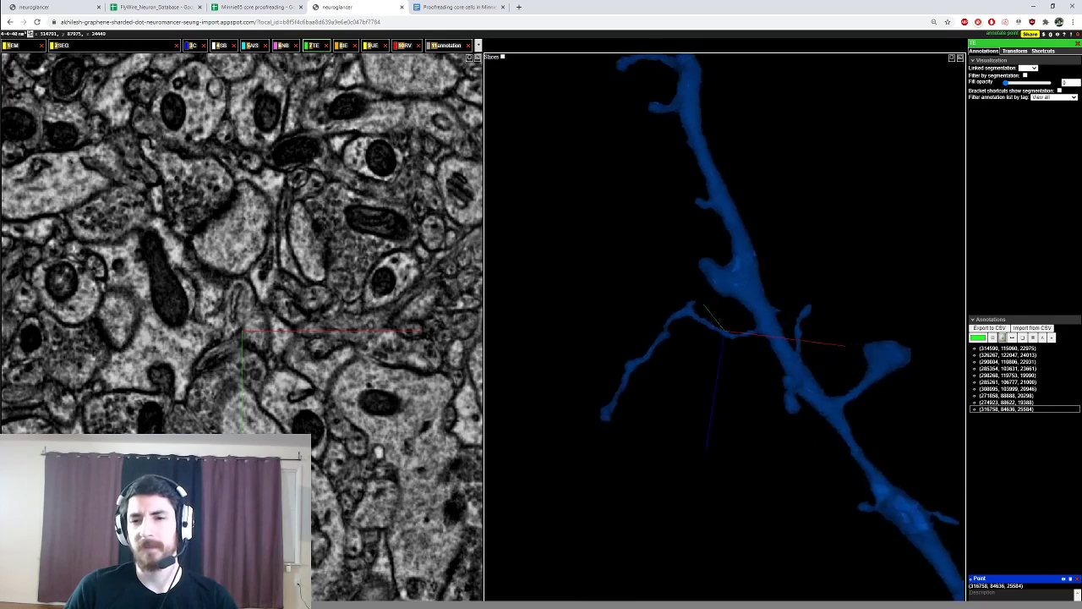
pyautogui.rightClick(741, 335)
pyautogui.moveTo(749, 320); pyautogui.dragTo(691, 301)
pyautogui.rightClick(673, 301)
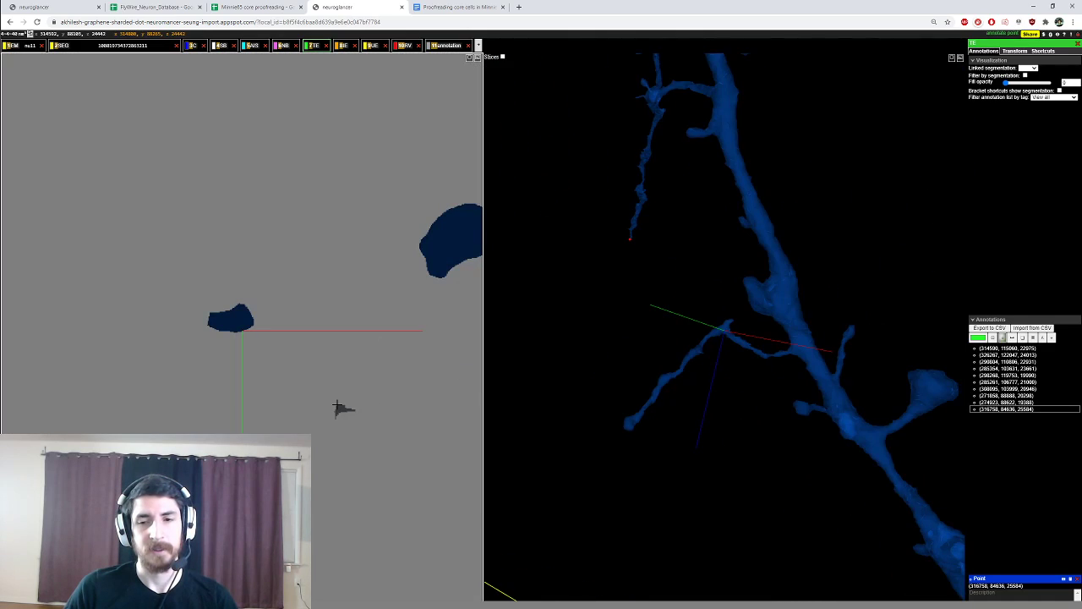
pyautogui.scroll(4, 326, 403)
pyautogui.scroll(-3, 319, 401)
pyautogui.scroll(6, 316, 400)
pyautogui.scroll(4, 316, 400)
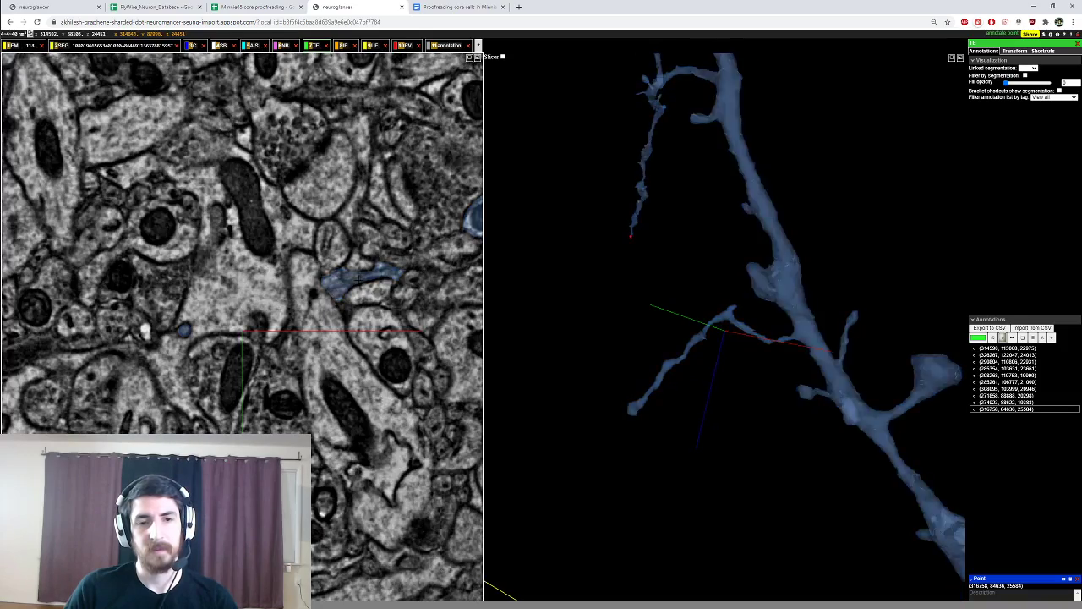
pyautogui.moveTo(715, 330); pyautogui.dragTo(768, 339)
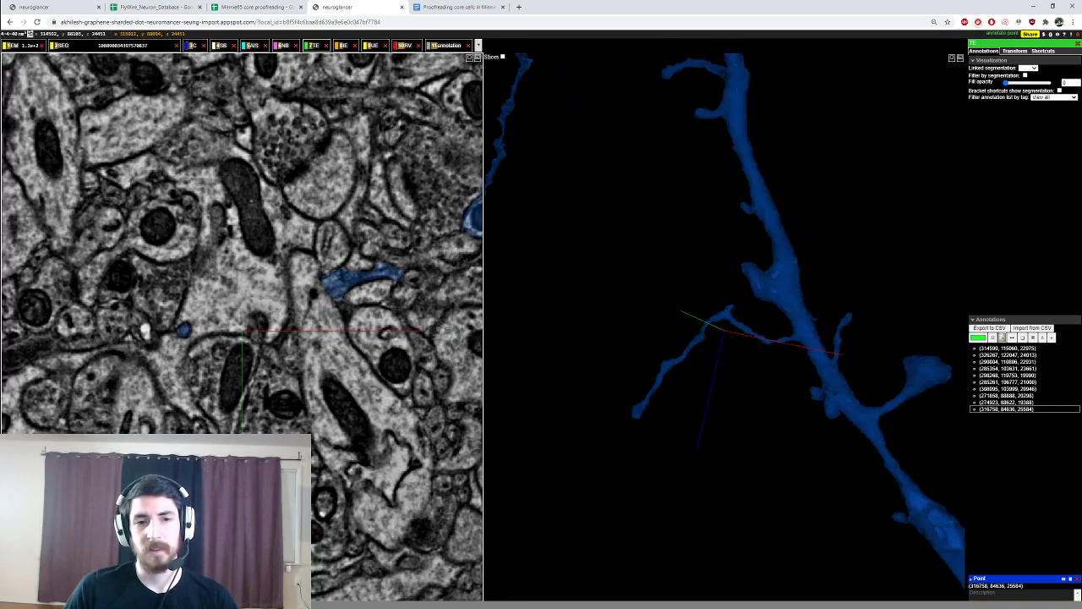
pyautogui.rightClick(369, 283)
pyautogui.scroll(1, 303, 329)
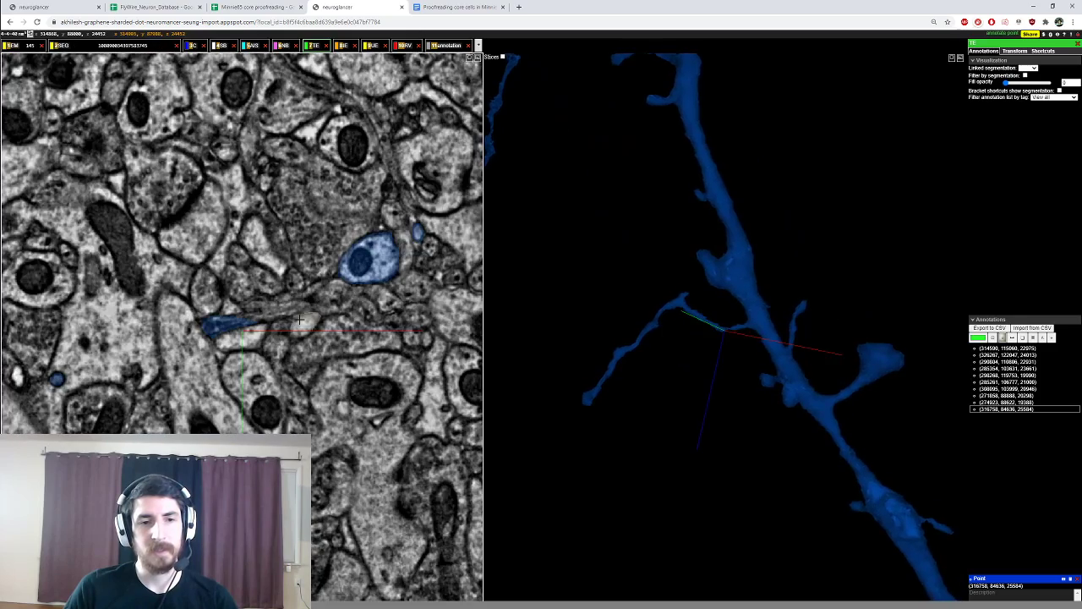
# Step: Add the neighbouring segment touching the thin side branch to the selection and inspect their contact in the EM slices and in 3D
pyautogui.scroll(-1, 292, 335)
pyautogui.doubleClick(296, 315)
pyautogui.scroll(1, 296, 315)
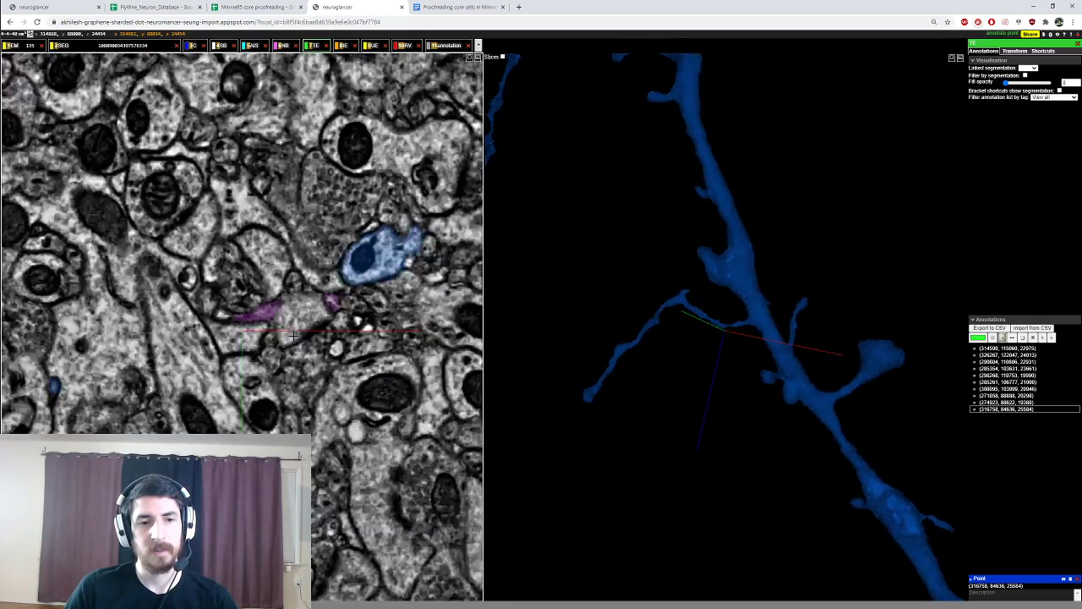
pyautogui.scroll(-2, 296, 314)
pyautogui.moveTo(726, 374); pyautogui.dragTo(858, 383)
pyautogui.scroll(5, 806, 318)
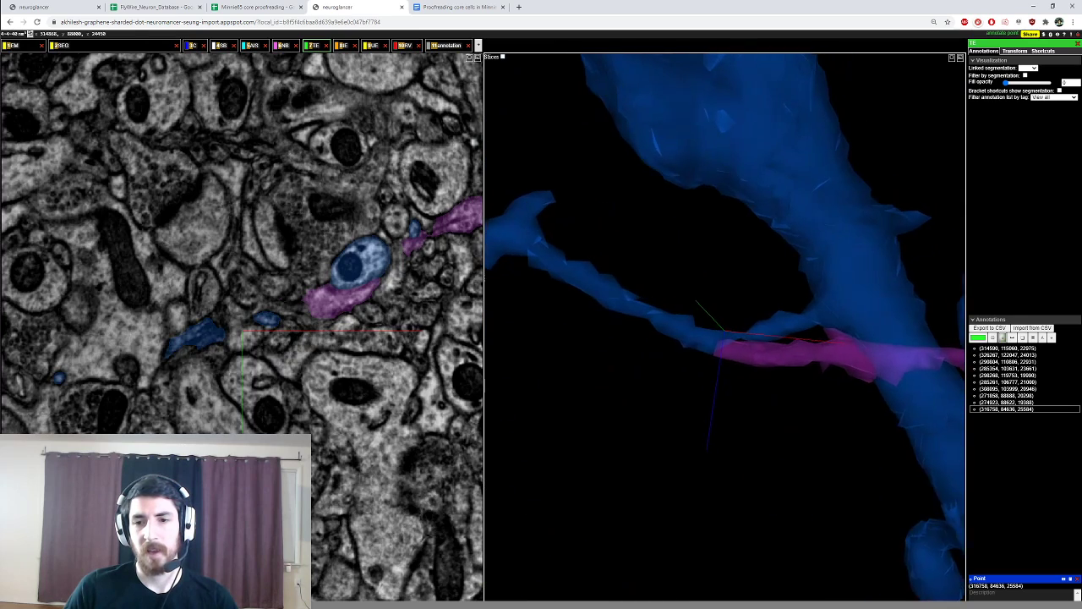
# Step: Remove the neighbouring segment from the selection, centre on the thin side branch, and open the SEG layer for graph editing
pyautogui.doubleClick(768, 334)
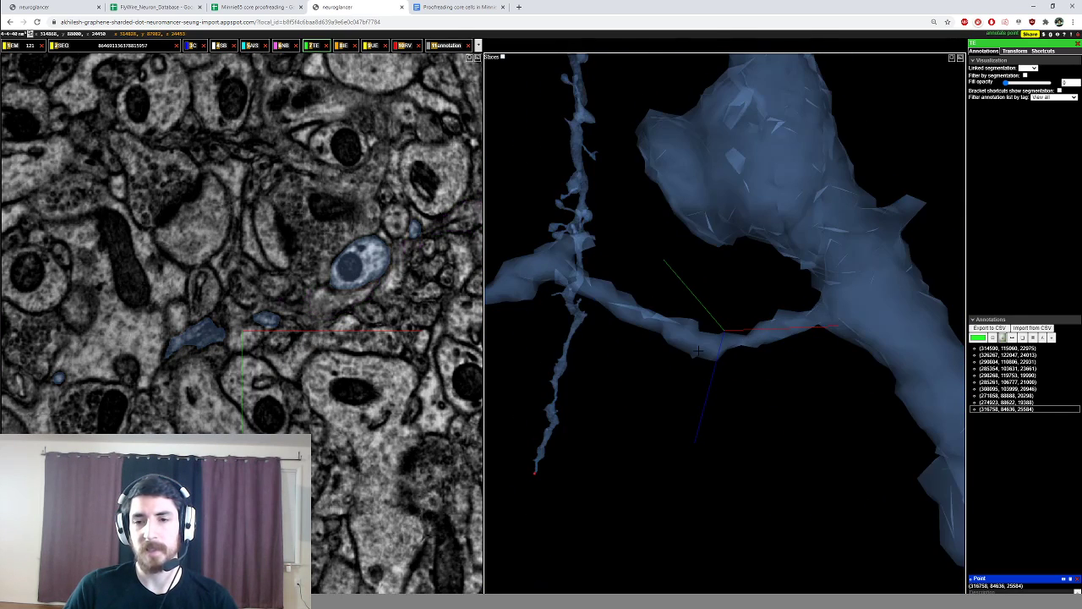
pyautogui.rightClick(765, 335)
pyautogui.rightClick(164, 45)
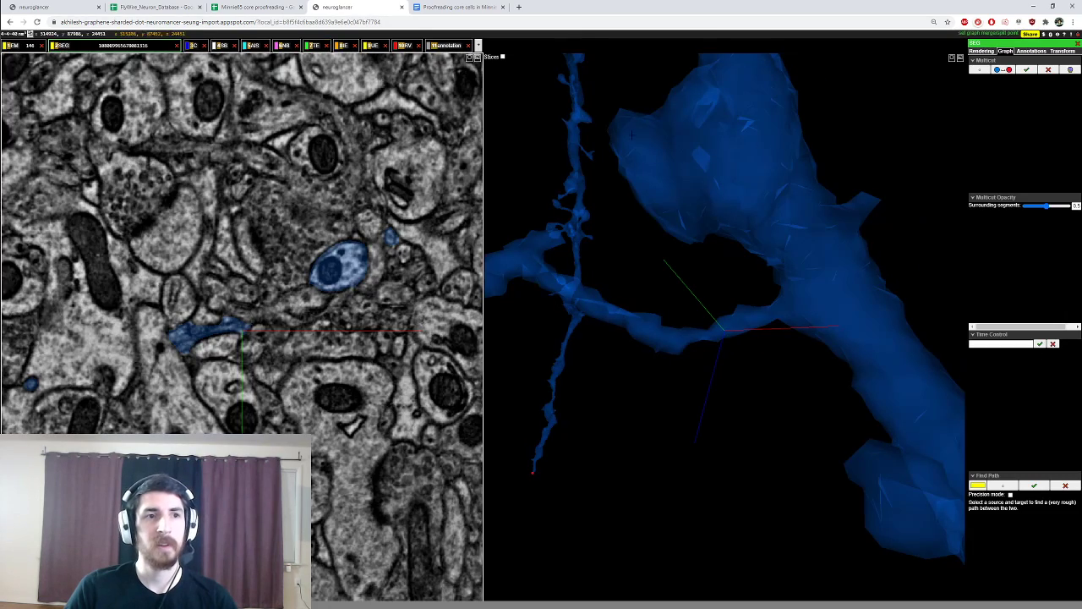
# Step: Try to split the thin side branch with two blue multicut points in slice 24448 against one red point in slice 24451
pyautogui.scroll(-3, 249, 329)
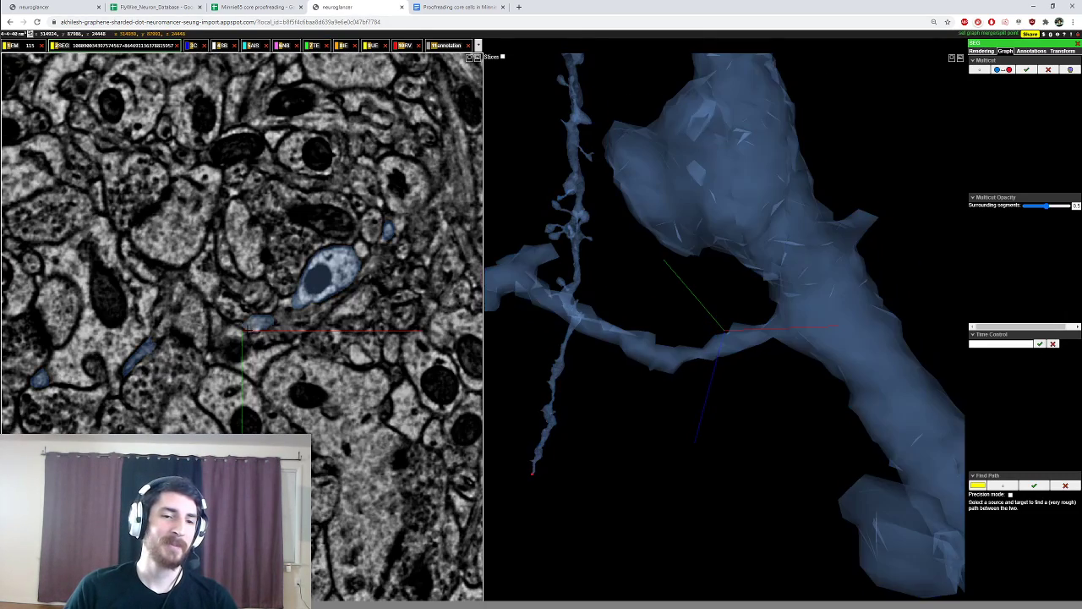
pyautogui.keyDown('ctrl'); pyautogui.click(249, 322); pyautogui.keyUp('ctrl')
pyautogui.keyDown('ctrl'); pyautogui.click(260, 323); pyautogui.keyUp('ctrl')
pyautogui.click(1002, 71)
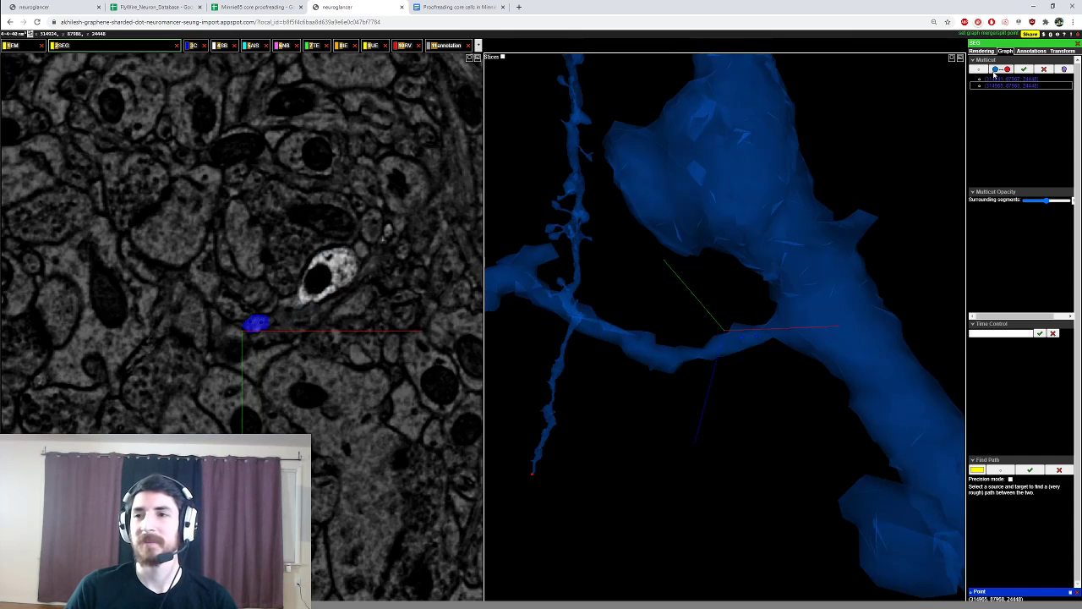
pyautogui.scroll(5, 270, 356)
pyautogui.scroll(-2, 247, 332)
pyautogui.keyDown('ctrl'); pyautogui.click(230, 328); pyautogui.keyUp('ctrl')
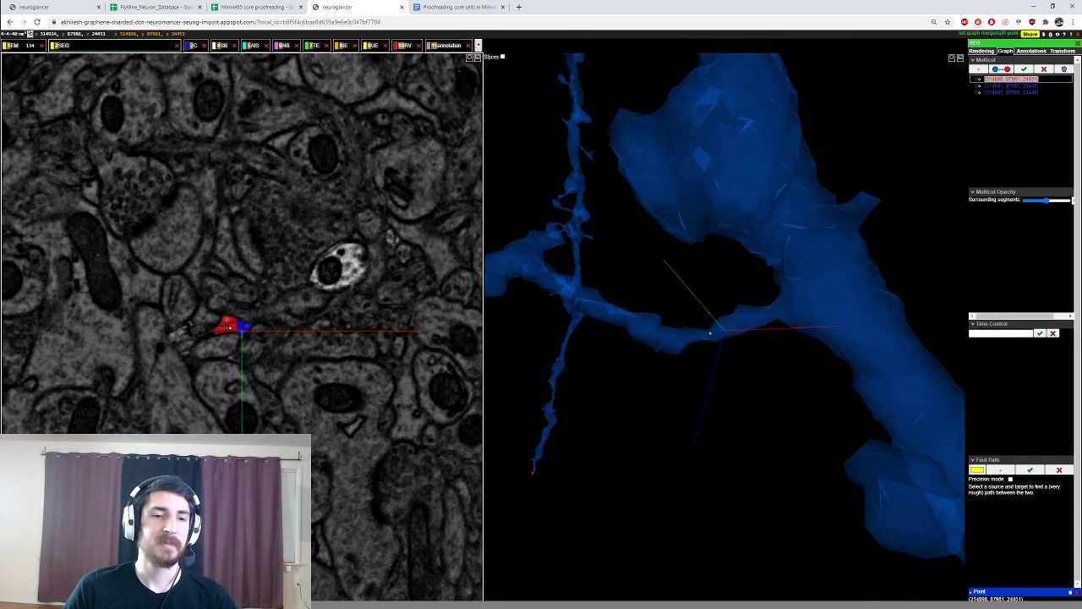
pyautogui.keyDown('ctrl'); pyautogui.scroll(-6, 743, 365); pyautogui.keyUp('ctrl')
pyautogui.moveTo(759, 330); pyautogui.dragTo(737, 368)
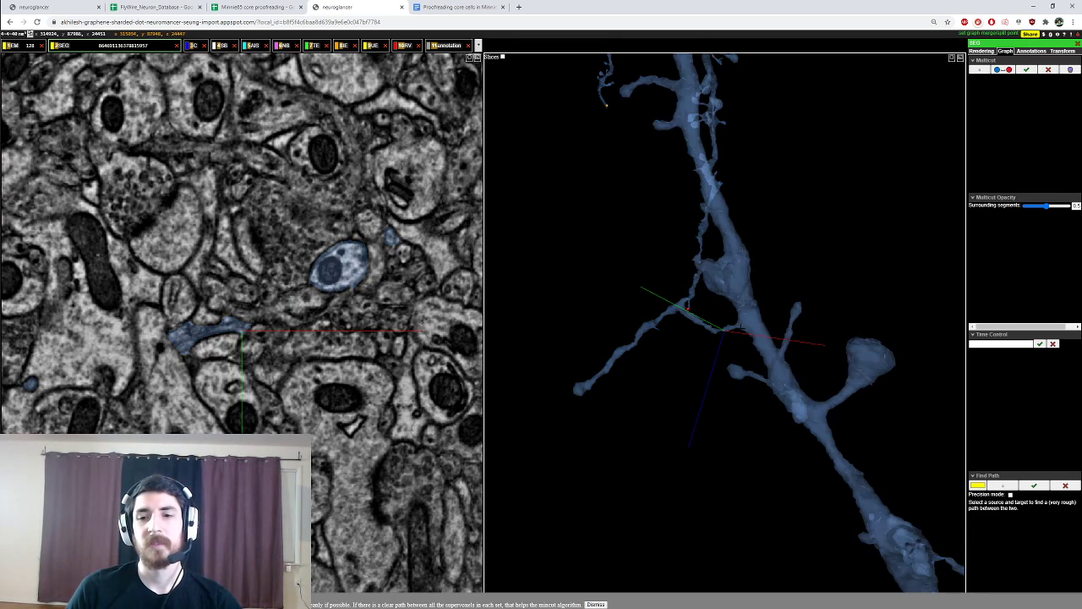
# Step: Place three red multicut points on the neck where the thin side branch meets the shaft, around slices 24447 and 24448
pyautogui.rightClick(725, 329)
pyautogui.moveTo(725, 329); pyautogui.dragTo(758, 316)
pyautogui.keyDown('ctrl'); pyautogui.scroll(6, 758, 316); pyautogui.keyUp('ctrl')
pyautogui.rightClick(758, 316)
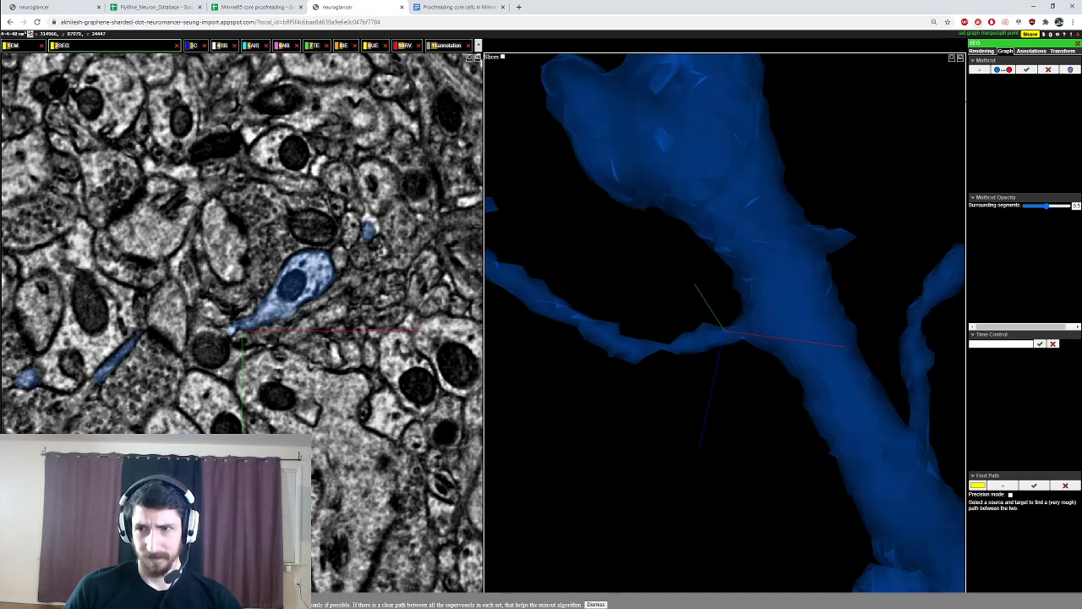
pyautogui.scroll(2, 353, 325)
pyautogui.scroll(-2, 275, 307)
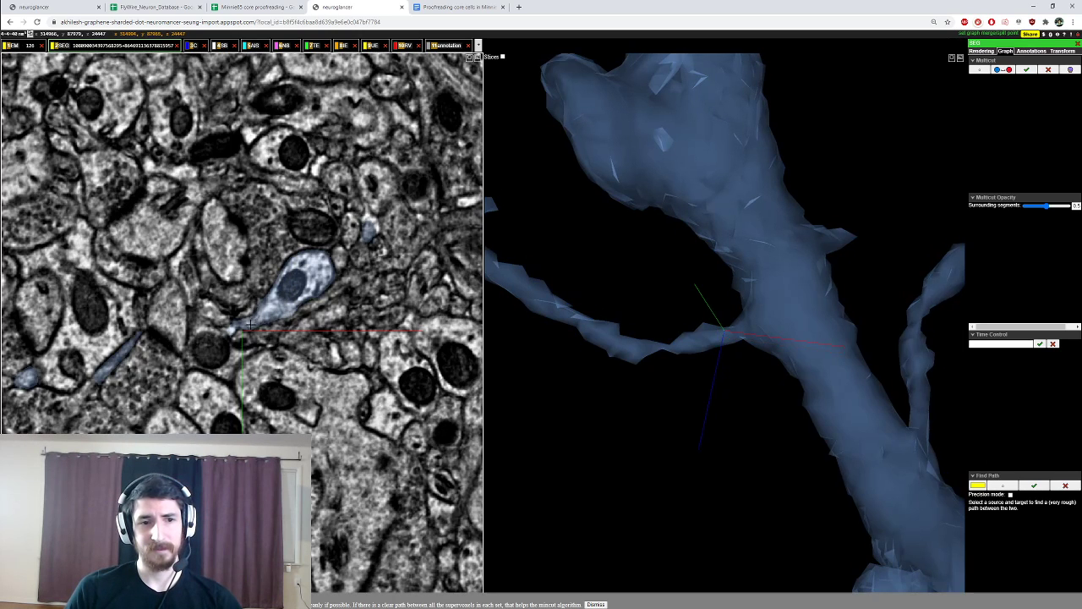
pyautogui.keyDown('ctrl'); pyautogui.click(244, 323); pyautogui.keyUp('ctrl')
pyautogui.keyDown('ctrl'); pyautogui.click(240, 325); pyautogui.keyUp('ctrl')
pyautogui.scroll(1, 235, 327)
pyautogui.keyDown('ctrl'); pyautogui.click(234, 328); pyautogui.keyUp('ctrl')
# Step: Try the split with blue multicut points farther along the branch in slice 24451, then clear all points
pyautogui.scroll(-3, 203, 335)
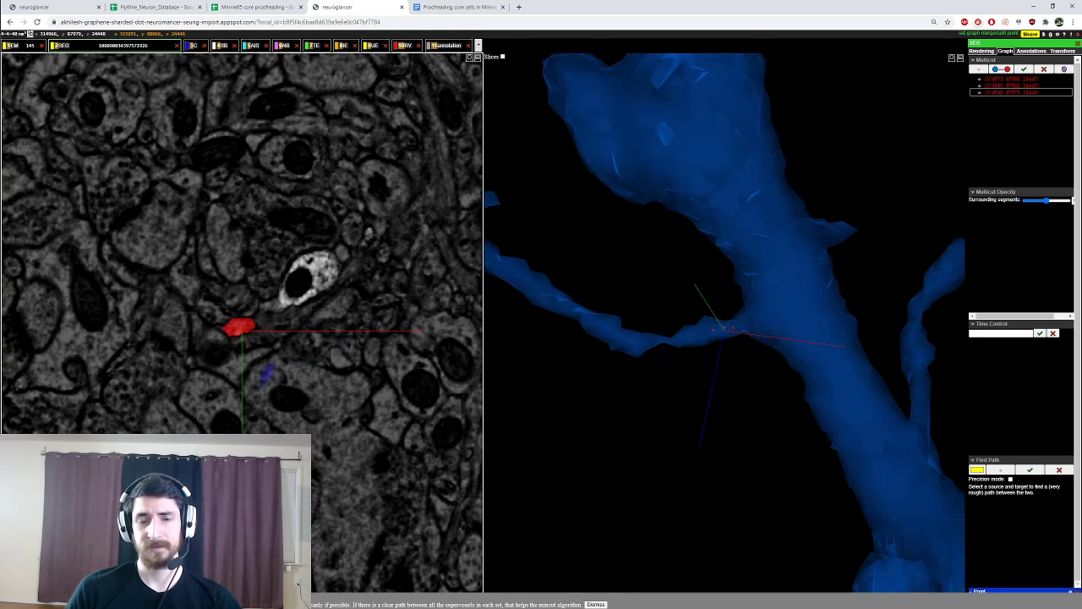
pyautogui.scroll(-1, 203, 335)
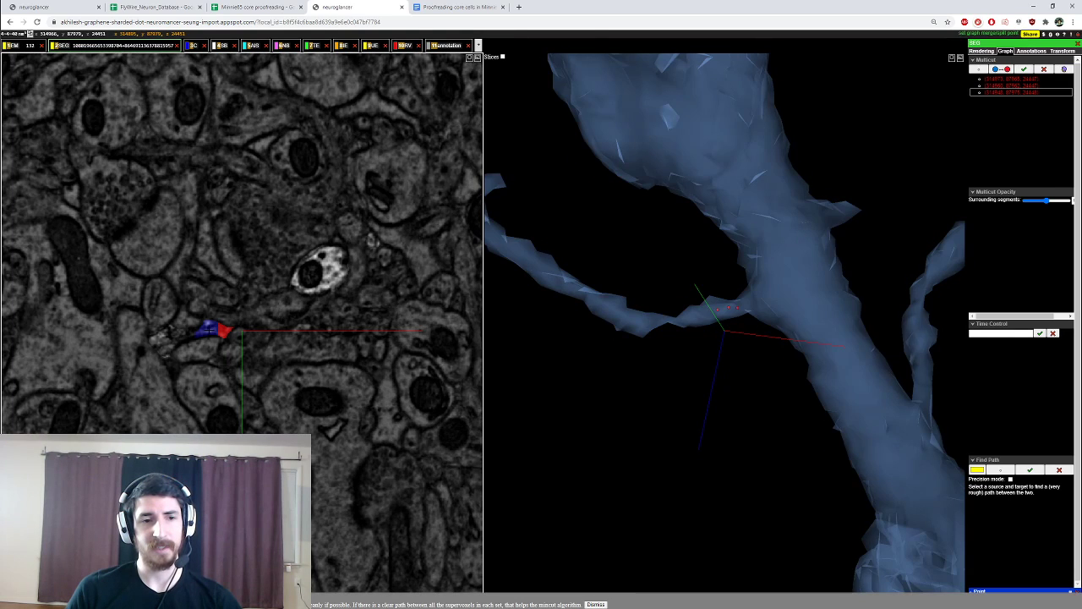
pyautogui.keyDown('ctrl'); pyautogui.click(203, 333); pyautogui.keyUp('ctrl')
pyautogui.moveTo(744, 279); pyautogui.dragTo(795, 276)
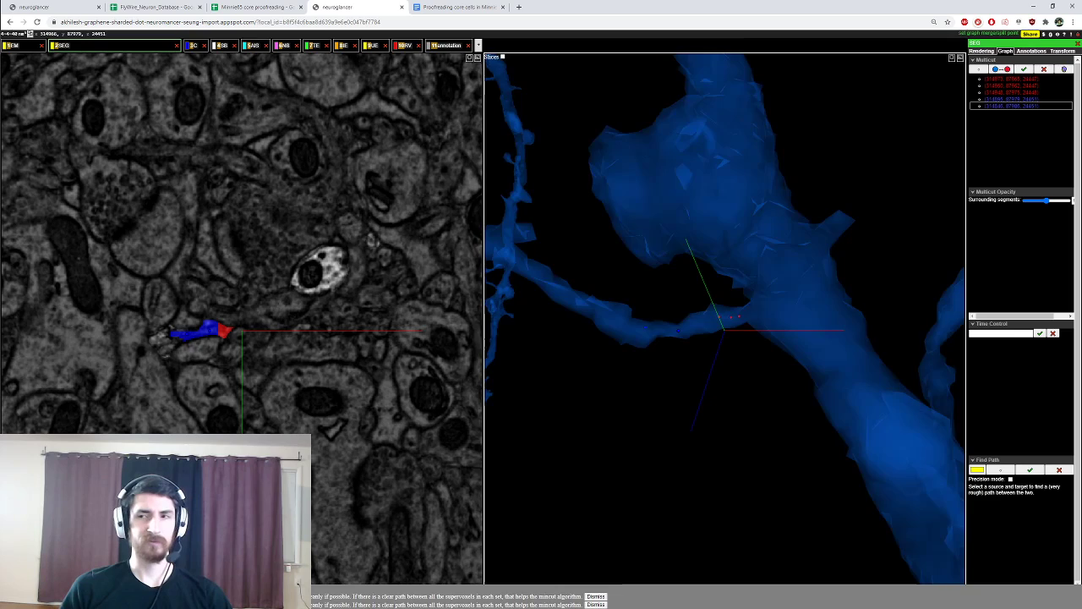
pyautogui.click(1043, 70)
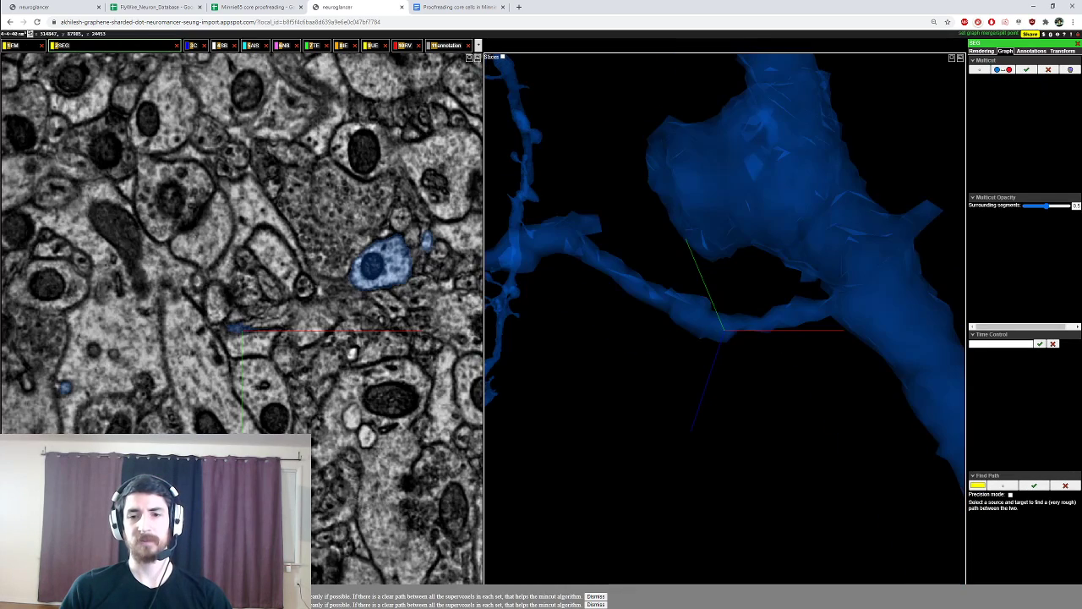
# Step: Set one blue and one red multicut point against each other on the branch in slice 24452, then discard them
pyautogui.scroll(-2, 269, 317)
pyautogui.keyDown('ctrl'); pyautogui.click(244, 326); pyautogui.keyUp('ctrl')
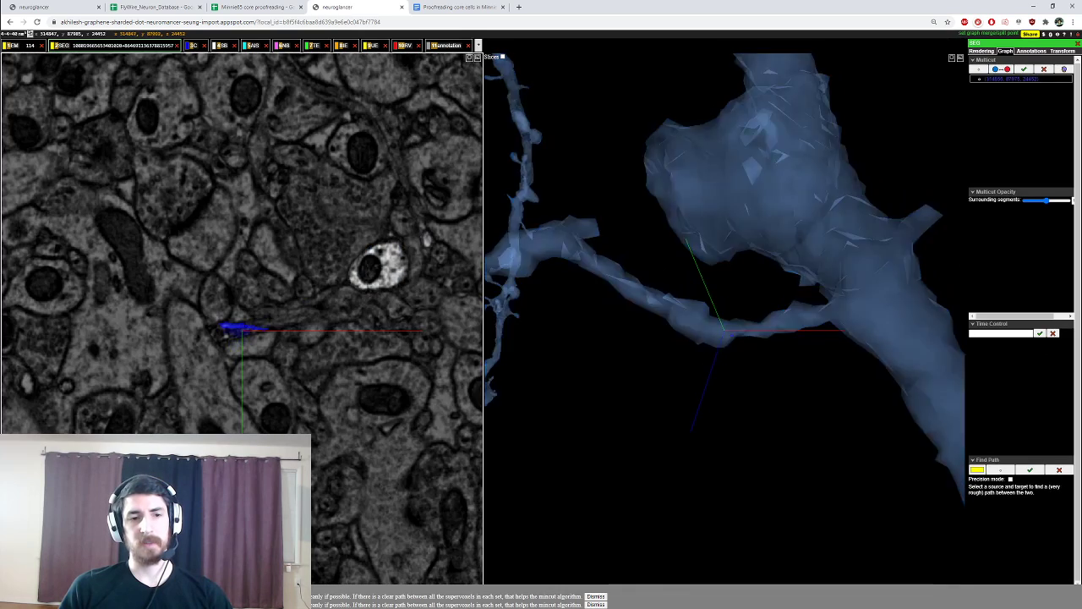
pyautogui.keyDown('ctrl'); pyautogui.click(715, 327); pyautogui.keyUp('ctrl')
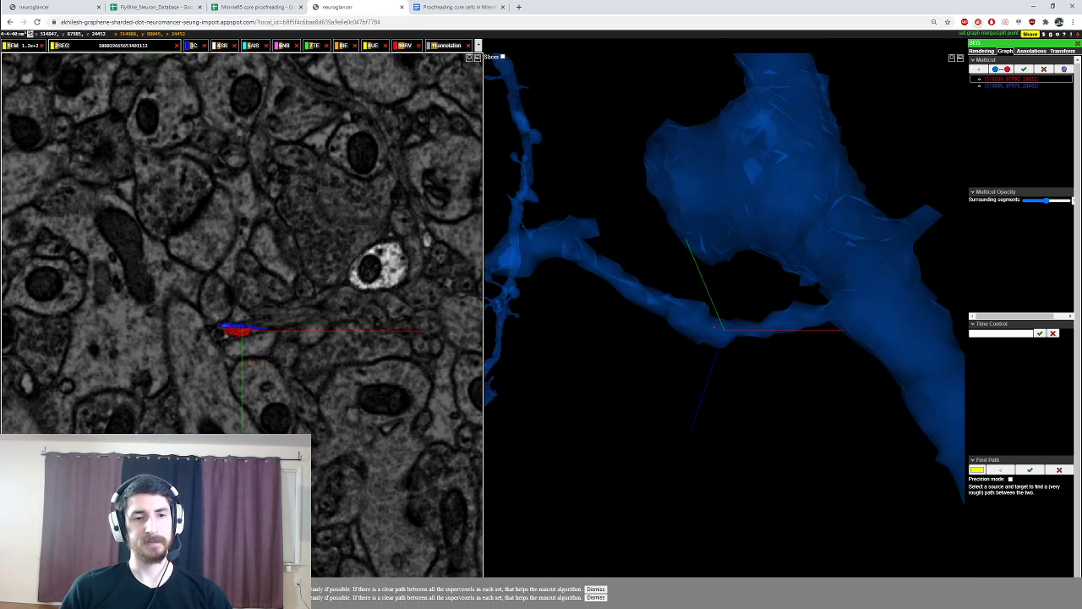
pyautogui.scroll(-2, 254, 366)
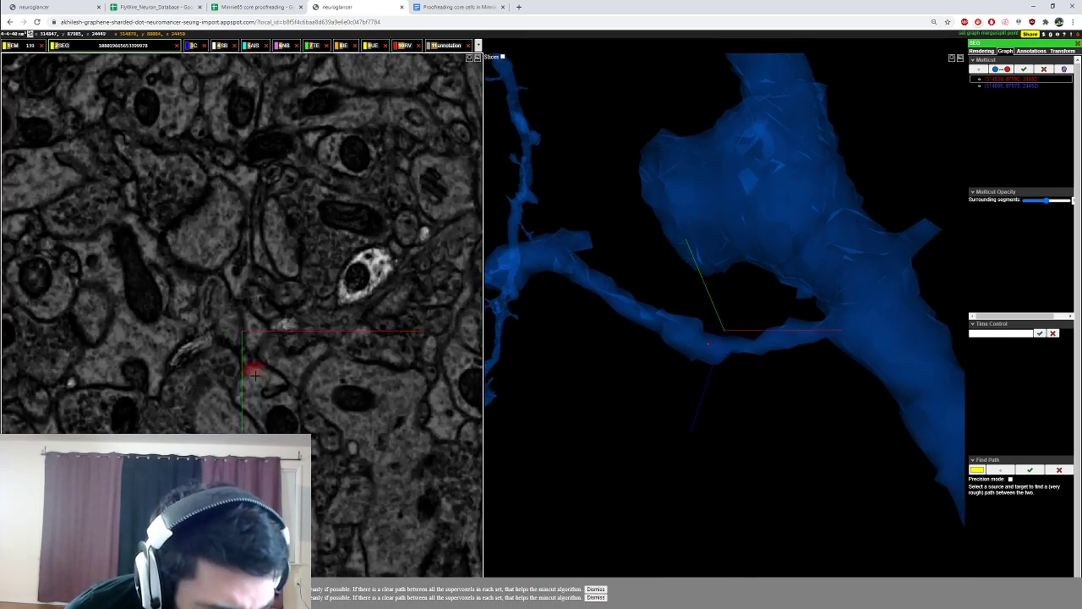
pyautogui.scroll(1, 254, 372)
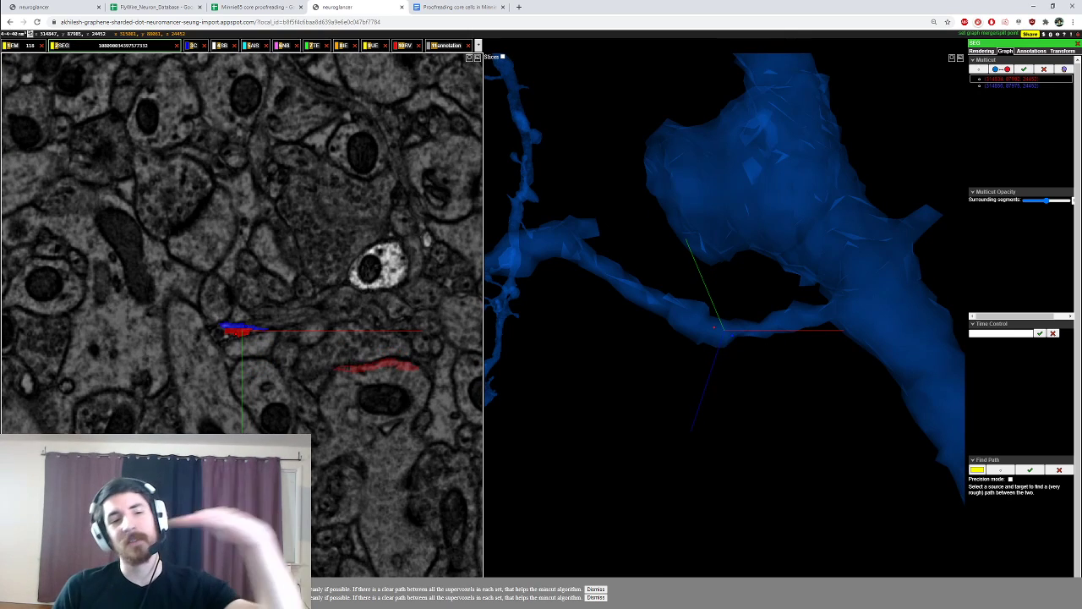
pyautogui.click(1044, 71)
# Step: Split the thin side branch off the dendrite with one red and two blue multicut points in slice 24450
pyautogui.scroll(-2, 222, 326)
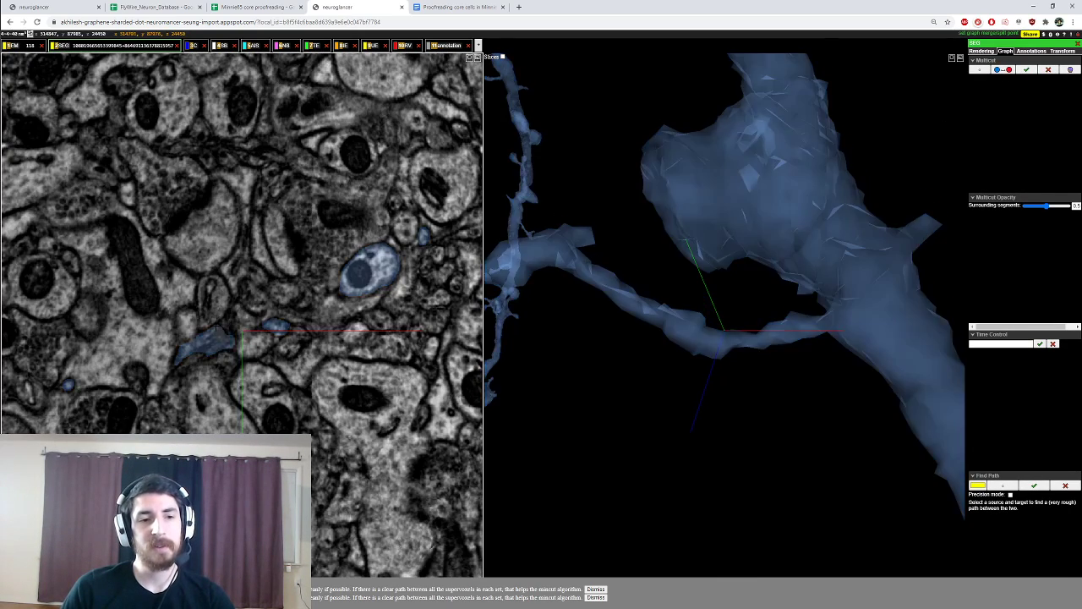
pyautogui.keyDown('ctrl'); pyautogui.click(220, 331); pyautogui.keyUp('ctrl')
pyautogui.keyDown('ctrl'); pyautogui.click(184, 324); pyautogui.keyUp('ctrl')
pyautogui.keyDown('ctrl'); pyautogui.click(216, 340); pyautogui.keyUp('ctrl')
pyautogui.keyDown('ctrl'); pyautogui.click(205, 343); pyautogui.keyUp('ctrl')
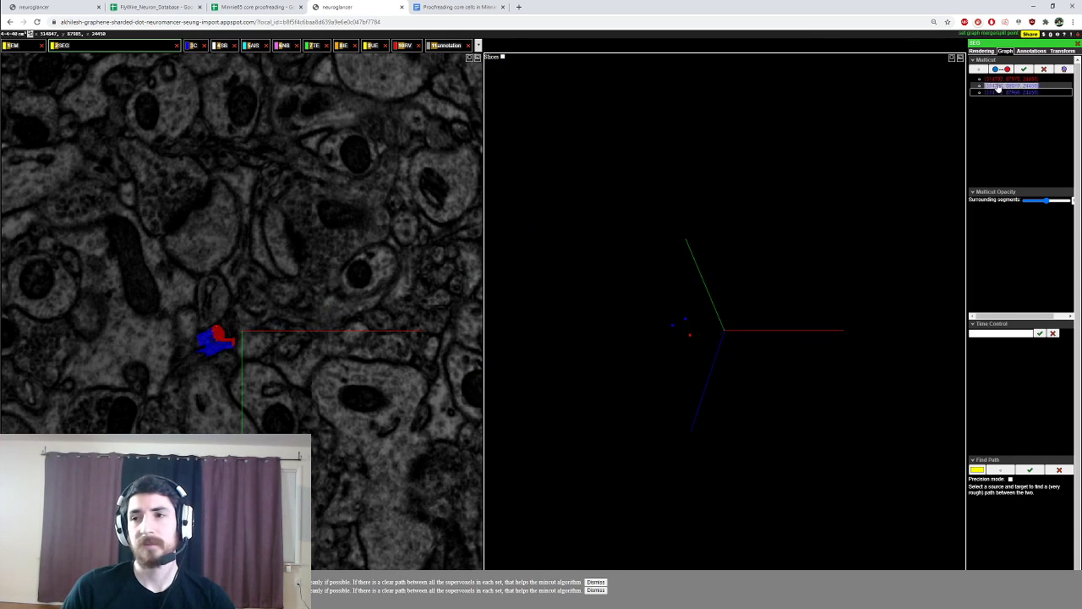
pyautogui.click(1023, 69)
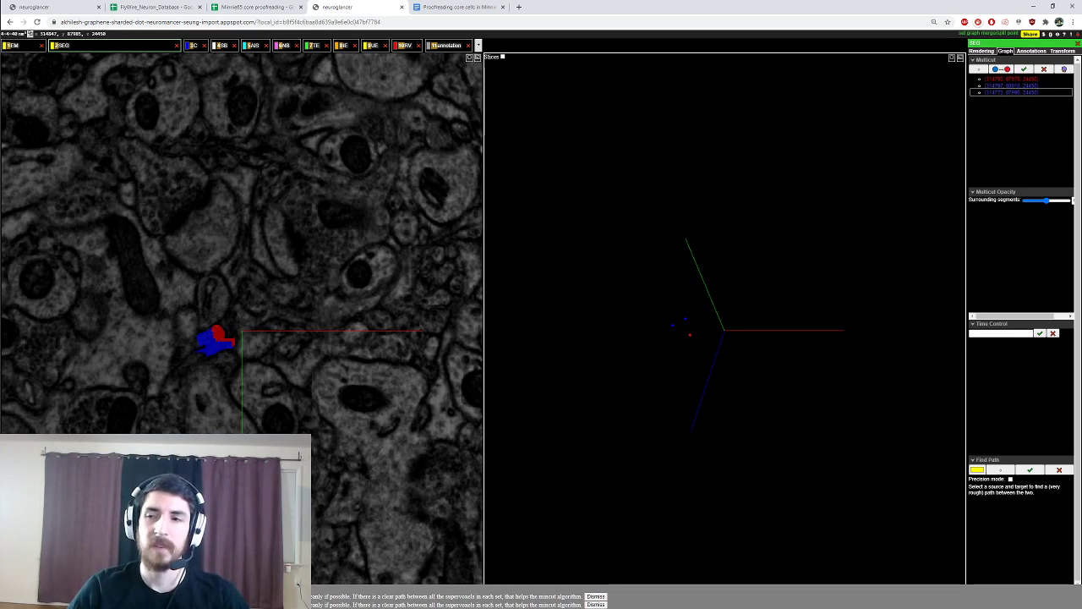
pyautogui.click(1045, 70)
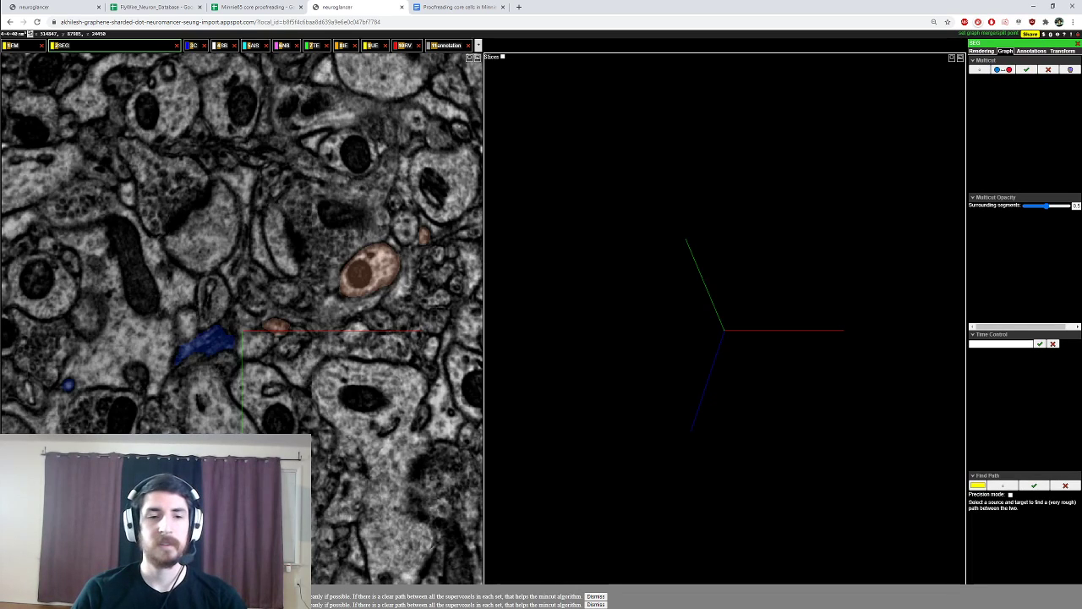
# Step: Dismiss the remaining multicut messages and drop the split-off fragment from the selection, checking the stub in the neighbouring EM slices
pyautogui.moveTo(789, 357); pyautogui.dragTo(790, 340)
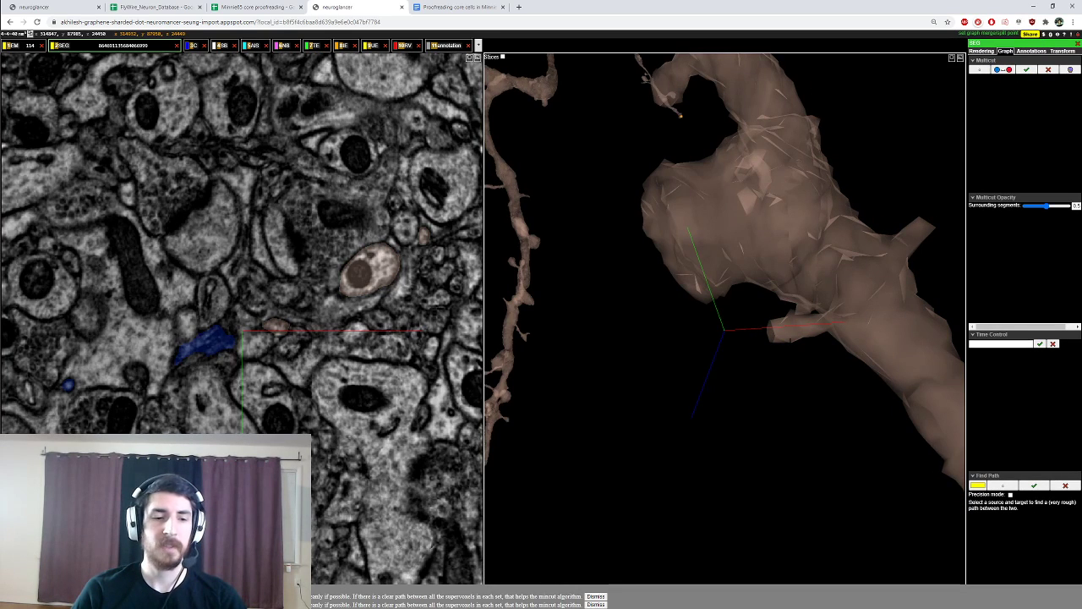
pyautogui.click(596, 596)
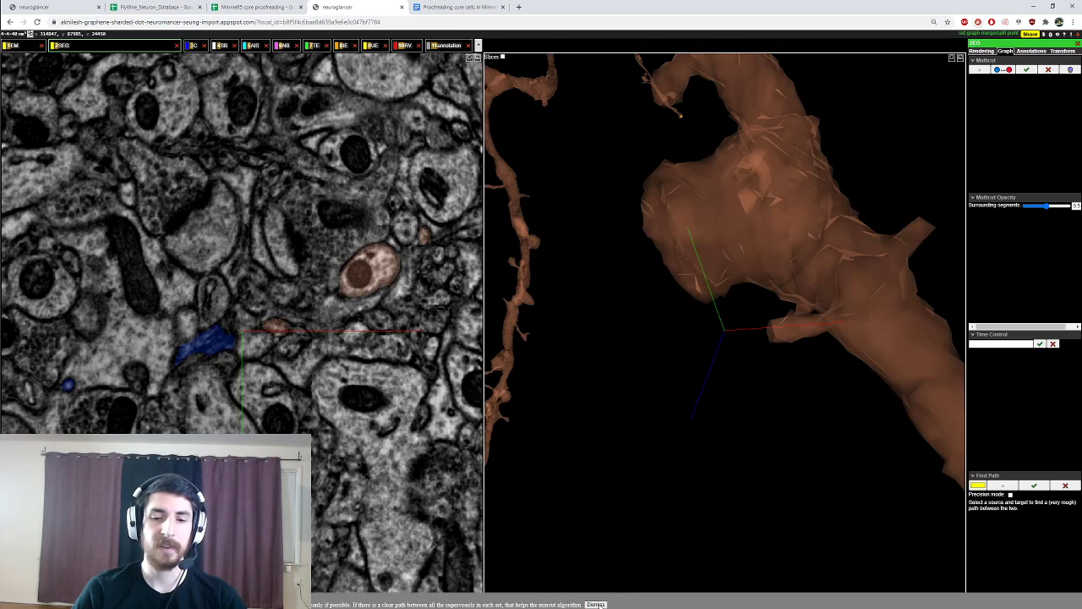
pyautogui.click(596, 602)
pyautogui.scroll(-5, 725, 338)
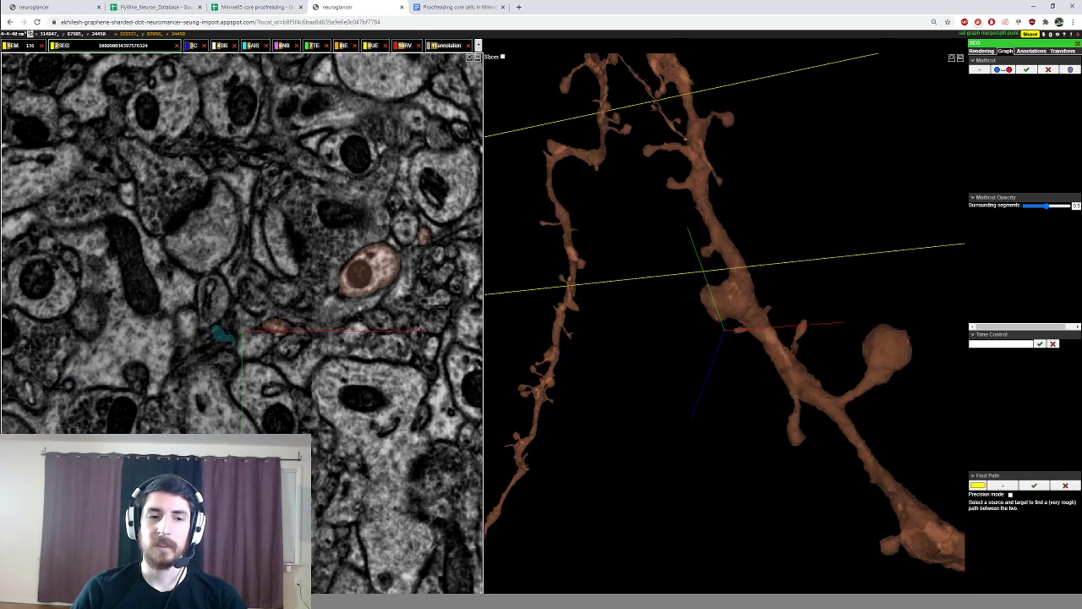
pyautogui.scroll(-4, 369, 329)
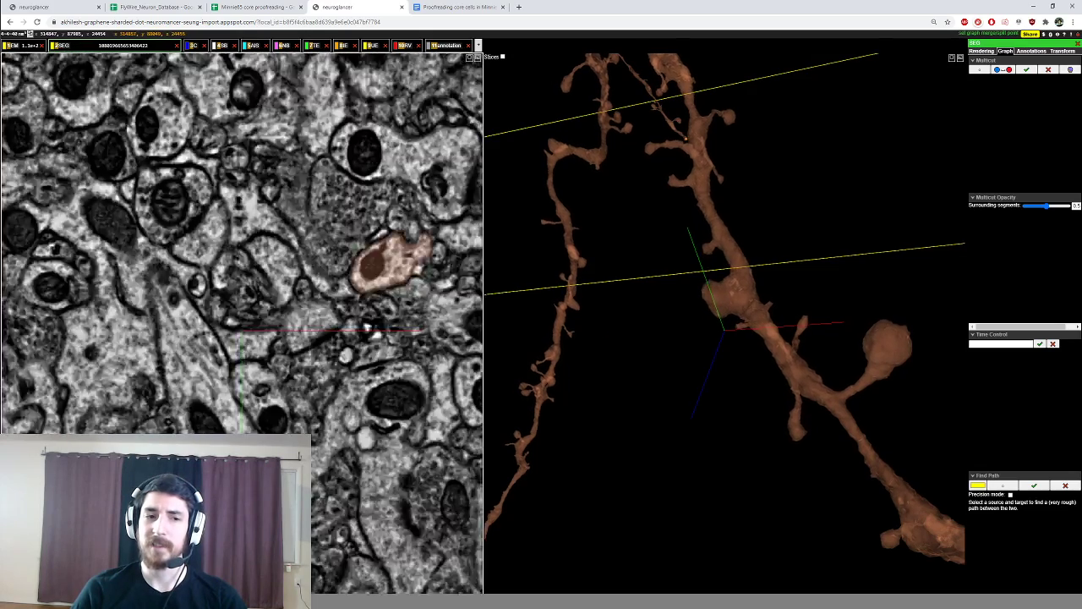
pyautogui.scroll(-6, 243, 357)
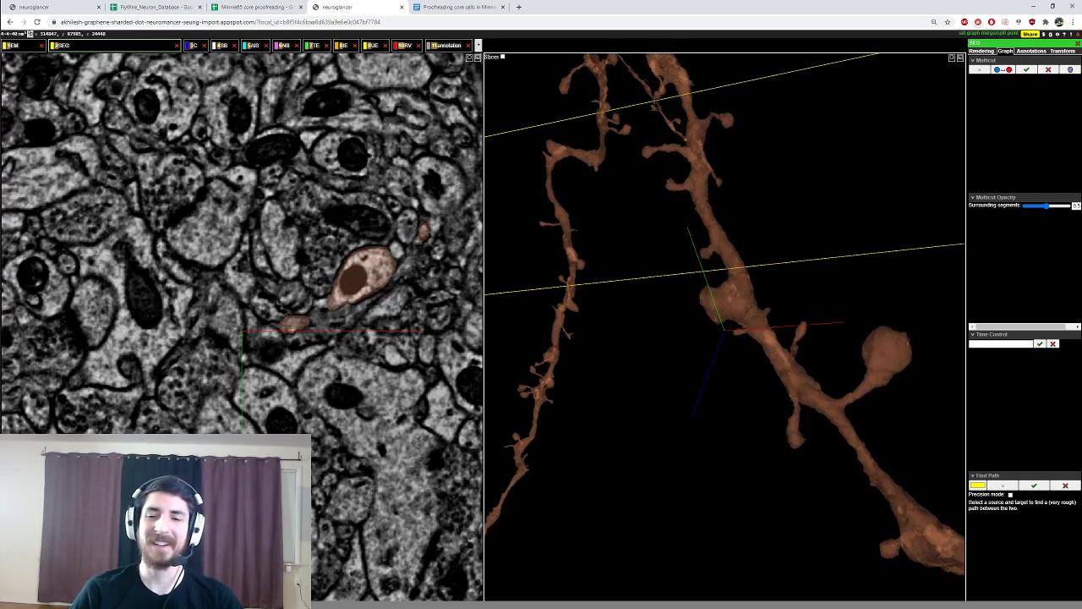
# Step: Inspect the dendrite on both sides of the cut in 3D and review the whole neuron with its annotation points
pyautogui.rightClick(751, 311)
pyautogui.moveTo(751, 311); pyautogui.dragTo(792, 343)
pyautogui.keyDown('ctrl'); pyautogui.scroll(-4, 791, 343); pyautogui.keyUp('ctrl')
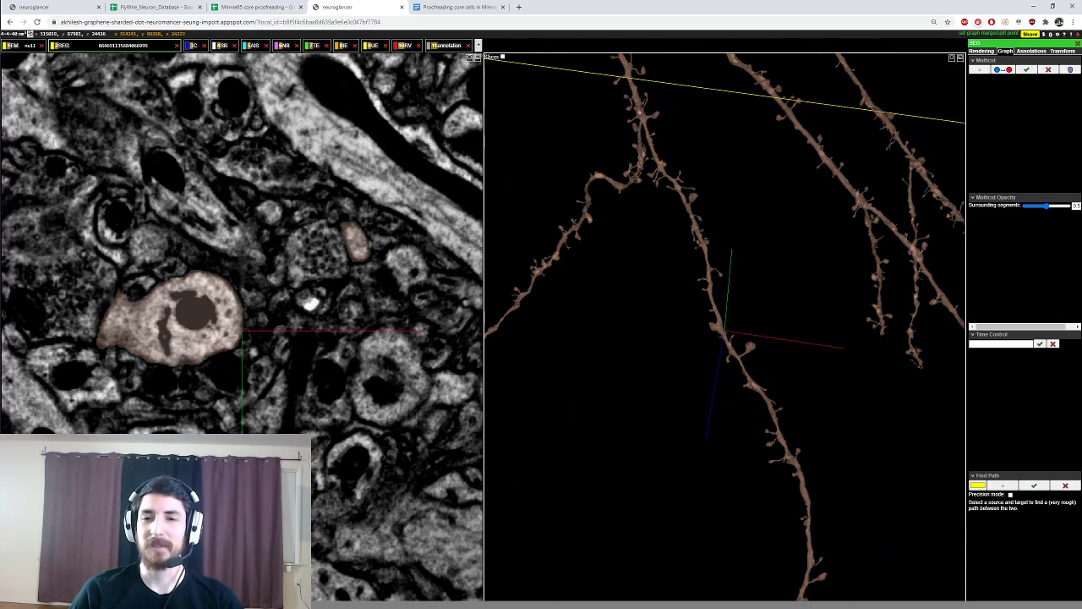
pyautogui.rightClick(707, 263)
pyautogui.keyDown('ctrl'); pyautogui.scroll(-8, 707, 264); pyautogui.keyUp('ctrl')
pyautogui.moveTo(707, 264); pyautogui.dragTo(786, 222)
pyautogui.moveTo(829, 323); pyautogui.dragTo(702, 347)
pyautogui.keyDown('ctrl'); pyautogui.scroll(4, 776, 358); pyautogui.keyUp('ctrl')
pyautogui.keyDown('ctrl'); pyautogui.scroll(-8, 744, 380); pyautogui.keyUp('ctrl')
pyautogui.press('z')
pyautogui.keyDown('ctrl'); pyautogui.scroll(6, 736, 388); pyautogui.keyUp('ctrl')
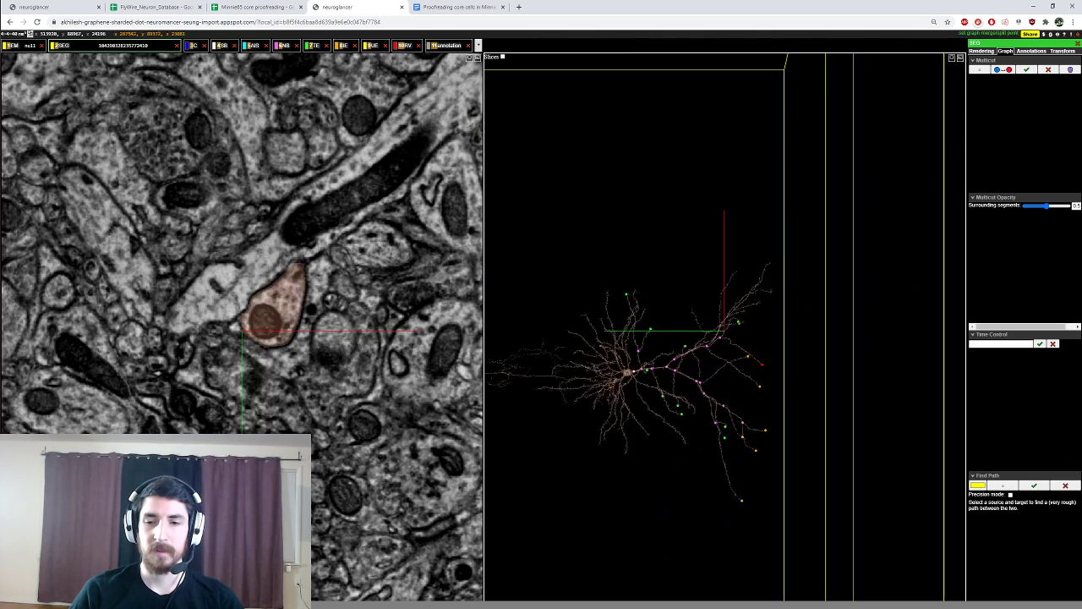
# Step: Examine the neuron's closely running parallel dendrites and their branching in 3D around slice 22822
pyautogui.moveTo(720, 516); pyautogui.dragTo(712, 296)
pyautogui.keyDown('ctrl'); pyautogui.scroll(-6, 712, 296); pyautogui.keyUp('ctrl')
pyautogui.press('z')
pyautogui.keyDown('ctrl'); pyautogui.scroll(6, 729, 345); pyautogui.keyUp('ctrl')
pyautogui.moveTo(744, 350); pyautogui.dragTo(722, 391)
pyautogui.rightClick(597, 273)
pyautogui.keyDown('ctrl'); pyautogui.scroll(6, 725, 330); pyautogui.keyUp('ctrl')
pyautogui.moveTo(711, 347); pyautogui.dragTo(816, 292)
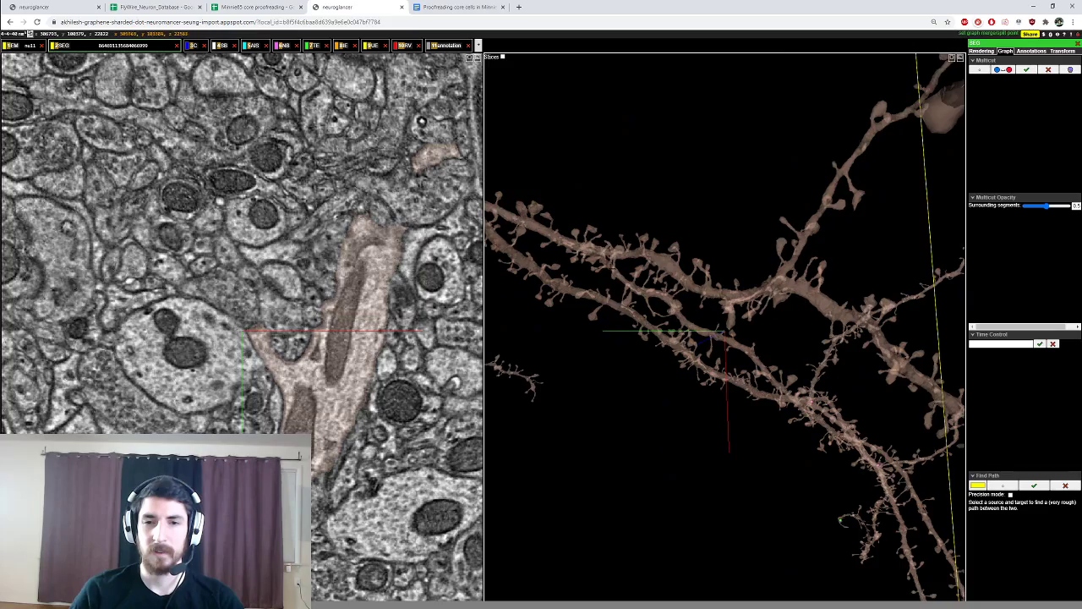
# Step: Trace the parallel dendrites back to the thick branch around slice 22654 and view its place in the whole neuron
pyautogui.rightClick(581, 255)
pyautogui.keyDown('ctrl'); pyautogui.scroll(6, 725, 330); pyautogui.keyUp('ctrl')
pyautogui.moveTo(740, 326); pyautogui.dragTo(829, 402)
pyautogui.rightClick(725, 269)
pyautogui.keyDown('ctrl'); pyautogui.scroll(-6, 792, 325); pyautogui.keyUp('ctrl')
pyautogui.keyDown('ctrl'); pyautogui.scroll(-4, 785, 372); pyautogui.keyUp('ctrl')
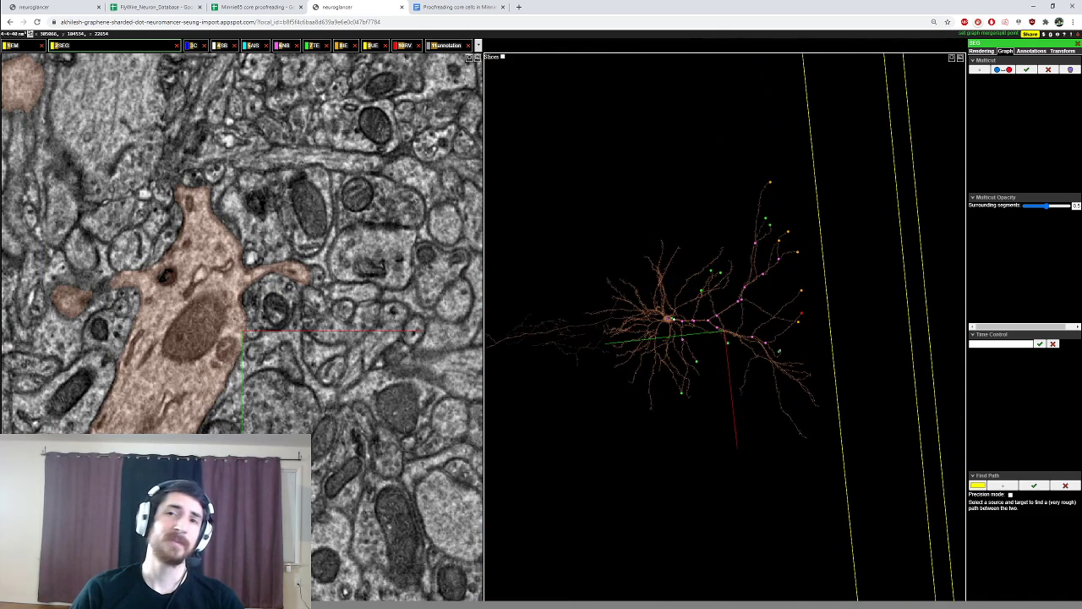
# Step: Review the whole neuron from several angles to compare the branches carrying annotation points with those still unmarked
pyautogui.keyDown('ctrl'); pyautogui.scroll(5, 784, 351); pyautogui.keyUp('ctrl')
pyautogui.moveTo(783, 351)
pyautogui.mouseDown()
pyautogui.moveTo(766, 359)
pyautogui.moveTo(773, 367)
pyautogui.mouseUp()
pyautogui.keyDown('ctrl'); pyautogui.scroll(-5, 766, 360); pyautogui.keyUp('ctrl')
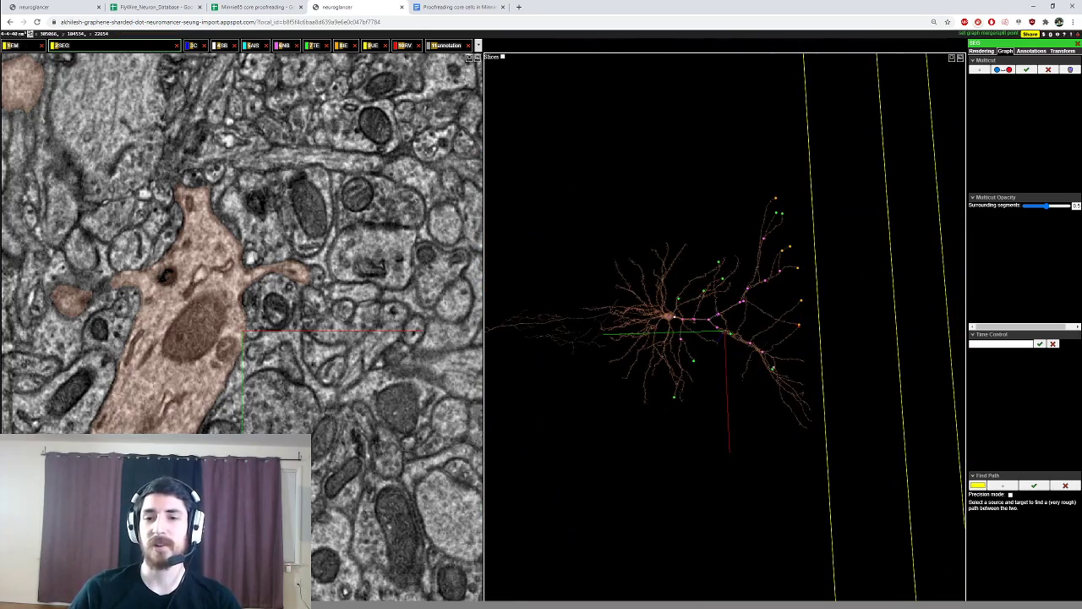
pyautogui.keyDown('ctrl'); pyautogui.scroll(5, 725, 327); pyautogui.keyUp('ctrl')
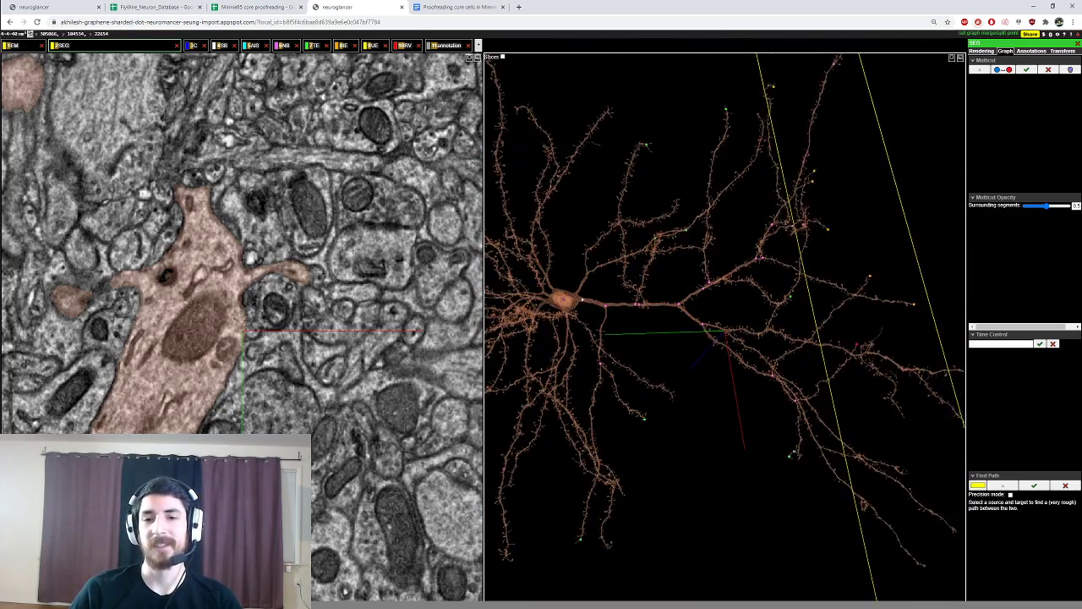
pyautogui.moveTo(783, 367); pyautogui.dragTo(767, 367)
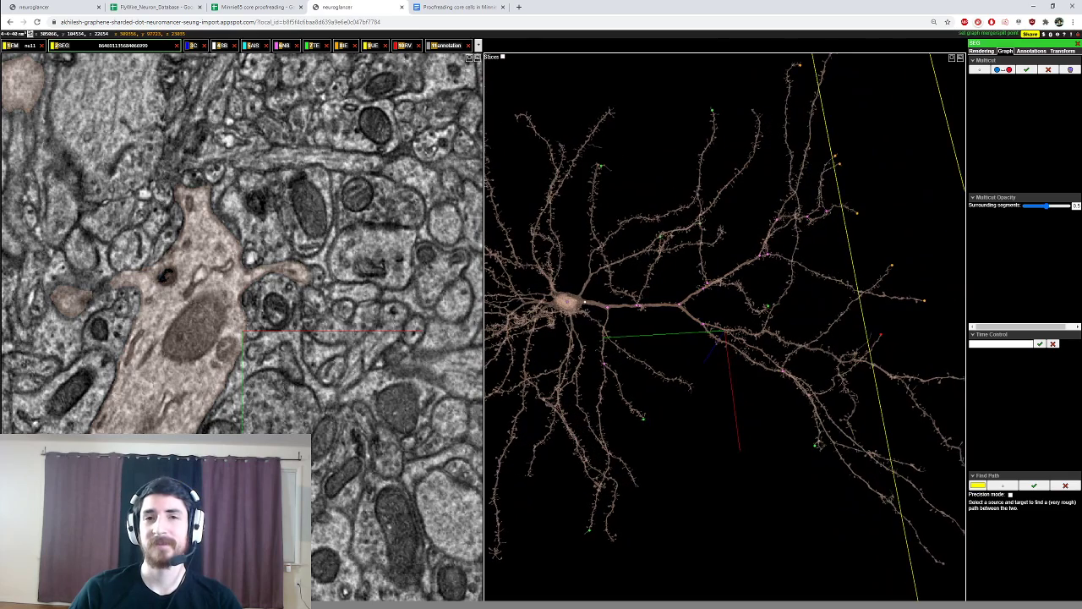
pyautogui.keyDown('ctrl'); pyautogui.scroll(-5, 724, 327); pyautogui.keyUp('ctrl')
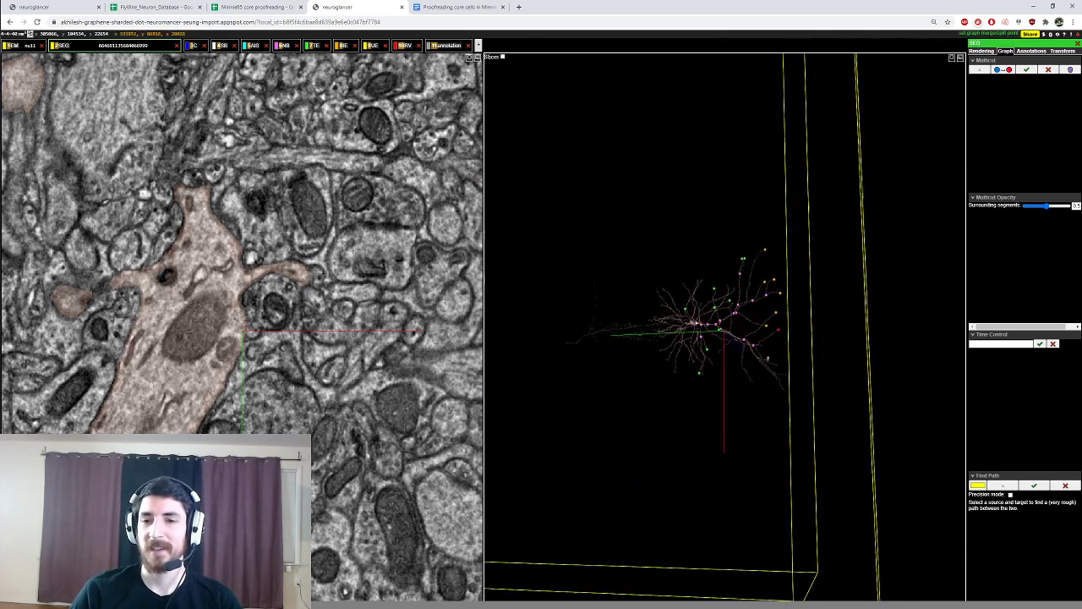
pyautogui.keyDown('ctrl'); pyautogui.scroll(10, 725, 327); pyautogui.keyUp('ctrl')
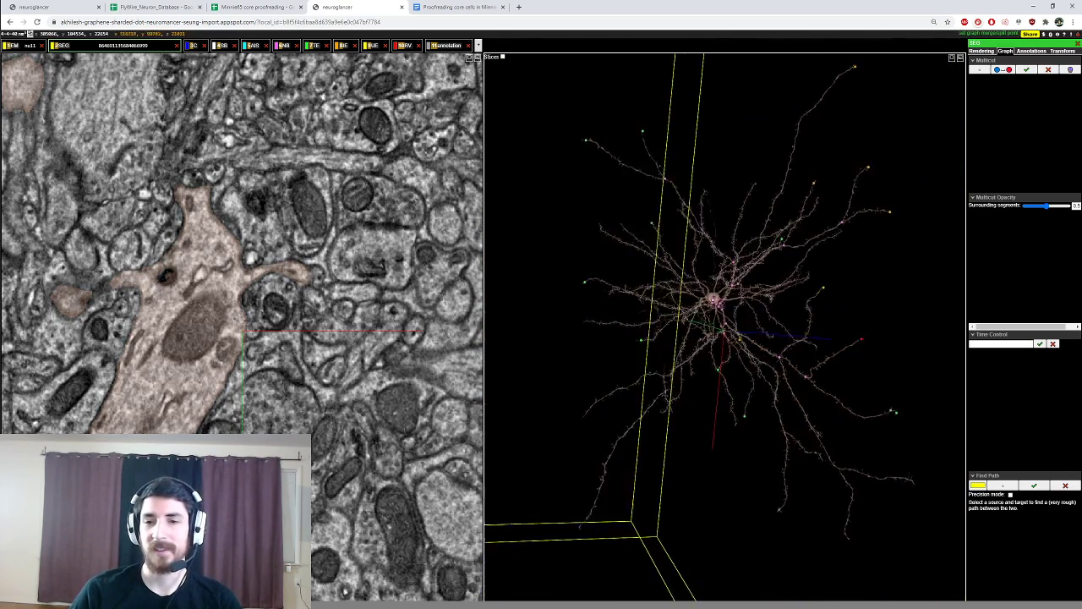
pyautogui.keyDown('ctrl'); pyautogui.scroll(-8, 725, 329); pyautogui.keyUp('ctrl')
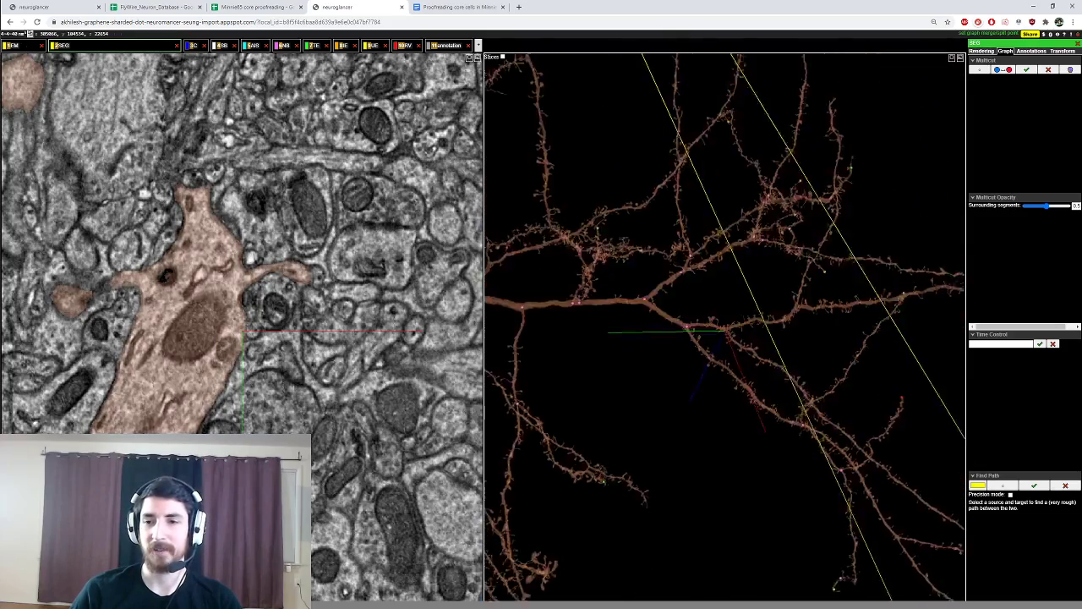
# Step: Examine the dendritic branch junction around slice 22217 up close in 3D and view its place in the whole neuron
pyautogui.rightClick(760, 322)
pyautogui.moveTo(760, 323); pyautogui.dragTo(613, 325)
pyautogui.press('z')
pyautogui.moveTo(689, 396); pyautogui.dragTo(787, 346)
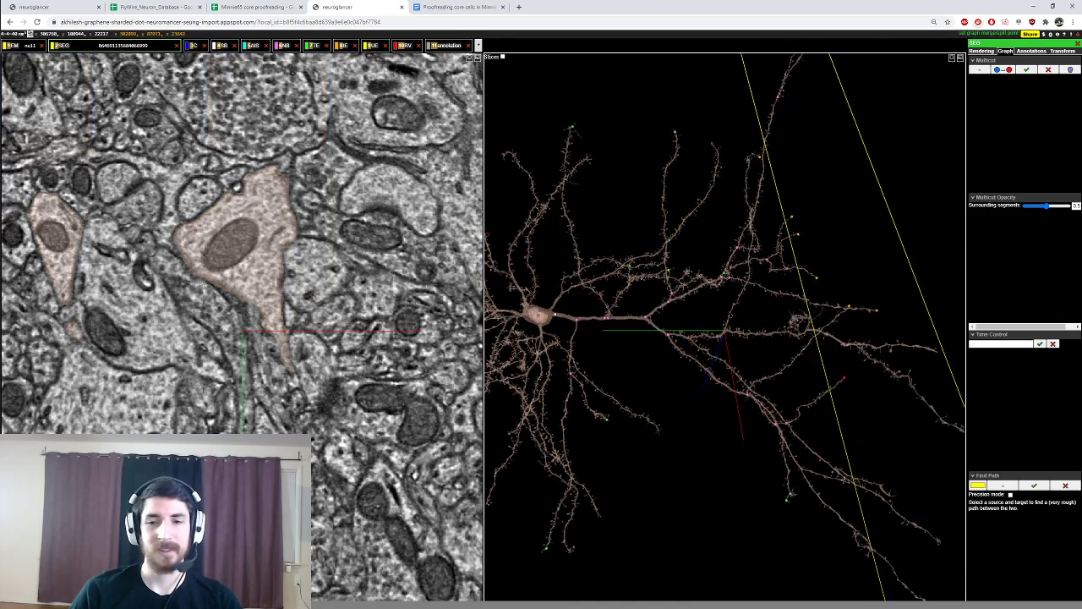
pyautogui.keyDown('ctrl'); pyautogui.scroll(8, 725, 330); pyautogui.keyUp('ctrl')
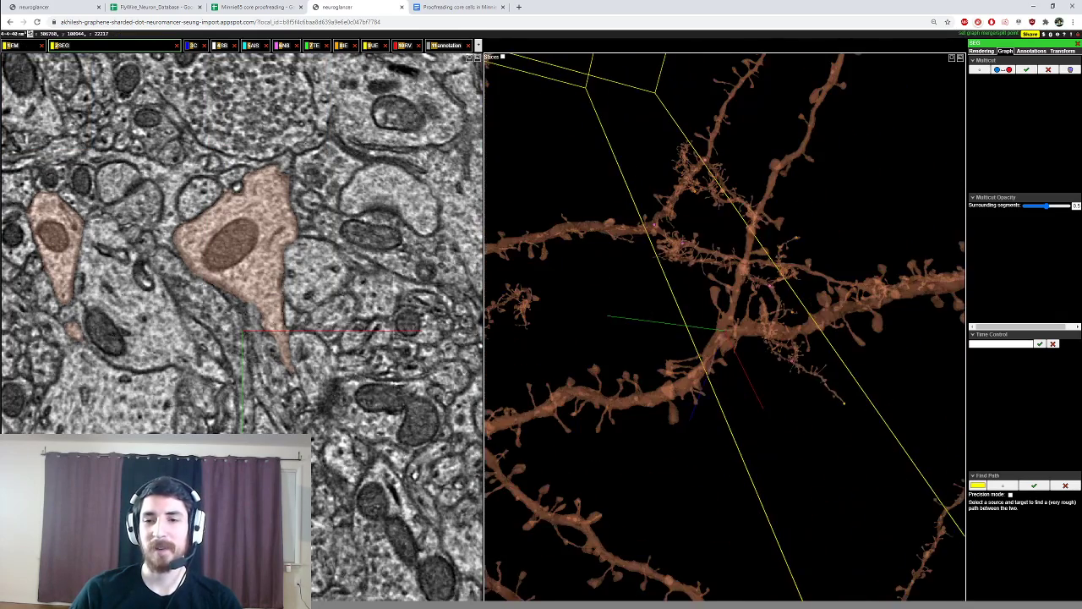
pyautogui.rightClick(718, 332)
pyautogui.keyDown('ctrl'); pyautogui.scroll(-8, 719, 332); pyautogui.keyUp('ctrl')
pyautogui.moveTo(719, 332); pyautogui.dragTo(626, 334)
pyautogui.moveTo(728, 339); pyautogui.dragTo(734, 436)
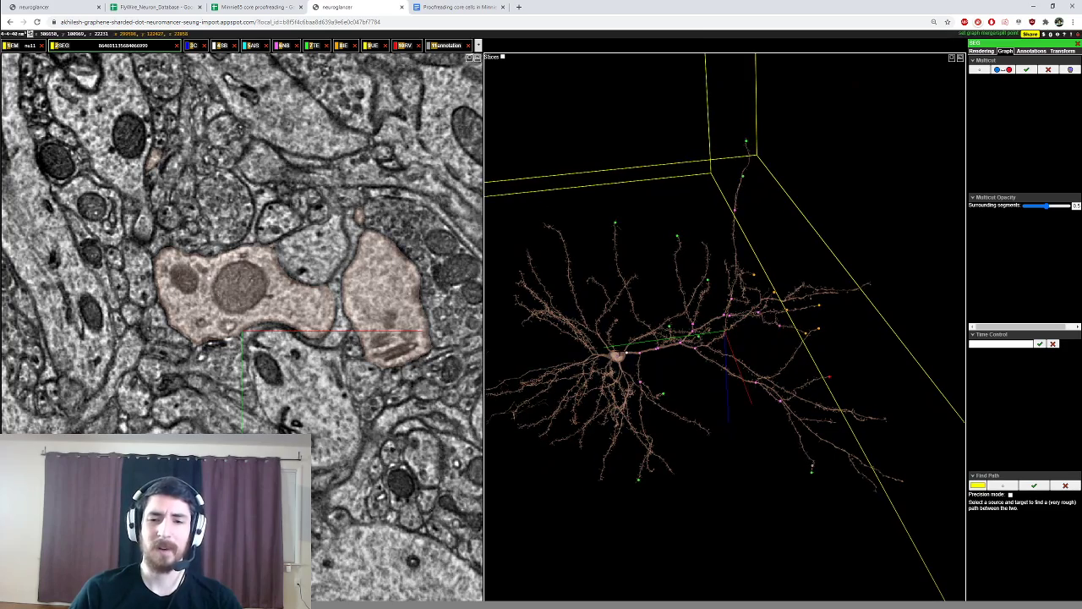
# Step: Review the dendrites around the cell body and along the thick trunk near slice 22714 from several angles, including their annotation points
pyautogui.rightClick(625, 353)
pyautogui.moveTo(627, 355); pyautogui.dragTo(655, 452)
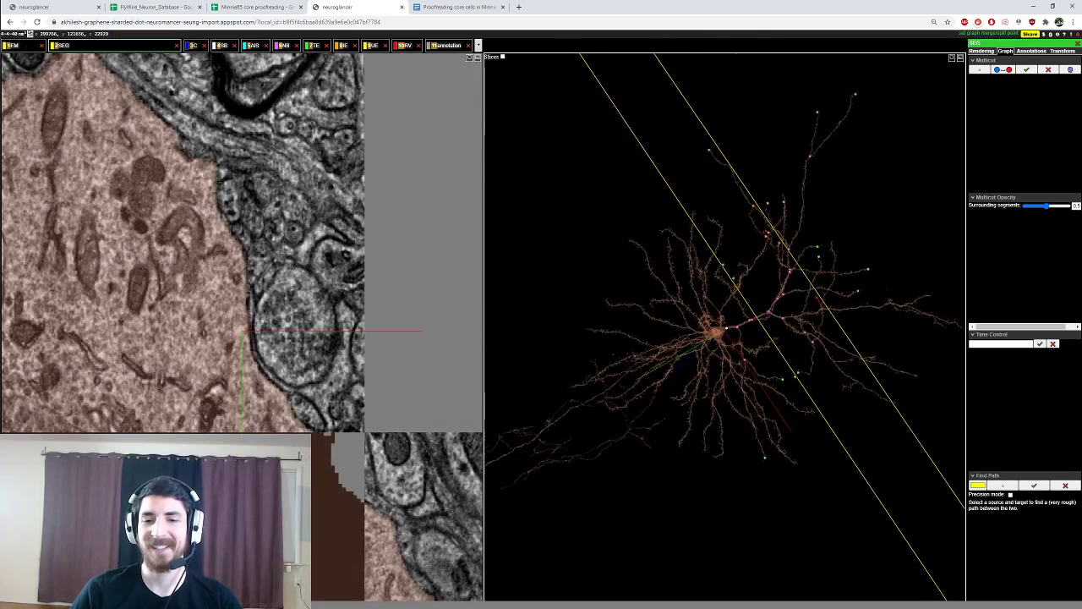
pyautogui.rightClick(586, 412)
pyautogui.moveTo(587, 412); pyautogui.dragTo(526, 266)
pyautogui.keyDown('ctrl'); pyautogui.scroll(-4, 526, 266); pyautogui.keyUp('ctrl')
pyautogui.moveTo(722, 377); pyautogui.dragTo(724, 346)
pyautogui.rightClick(804, 318)
pyautogui.keyDown('ctrl'); pyautogui.scroll(5, 805, 318); pyautogui.keyUp('ctrl')
pyautogui.moveTo(804, 318); pyautogui.dragTo(798, 416)
pyautogui.rightClick(759, 341)
pyautogui.moveTo(760, 341); pyautogui.dragTo(863, 355)
pyautogui.keyDown('ctrl'); pyautogui.scroll(-5, 782, 376); pyautogui.keyUp('ctrl')
pyautogui.keyDown('ctrl'); pyautogui.scroll(6, 788, 391); pyautogui.keyUp('ctrl')
pyautogui.press('z')
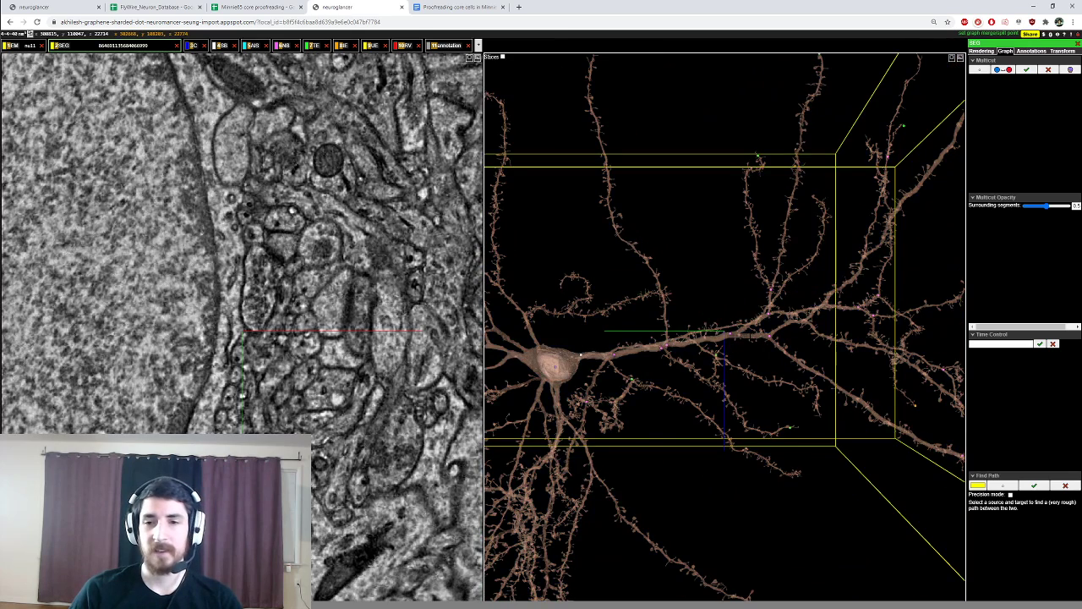
pyautogui.keyDown('ctrl'); pyautogui.scroll(-4, 742, 328); pyautogui.keyUp('ctrl')
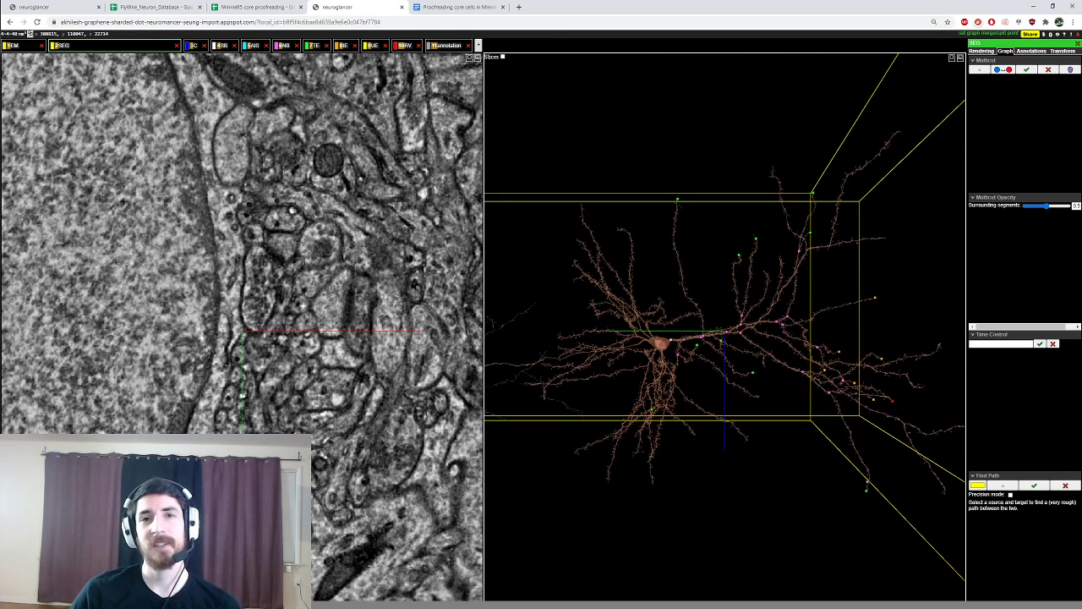